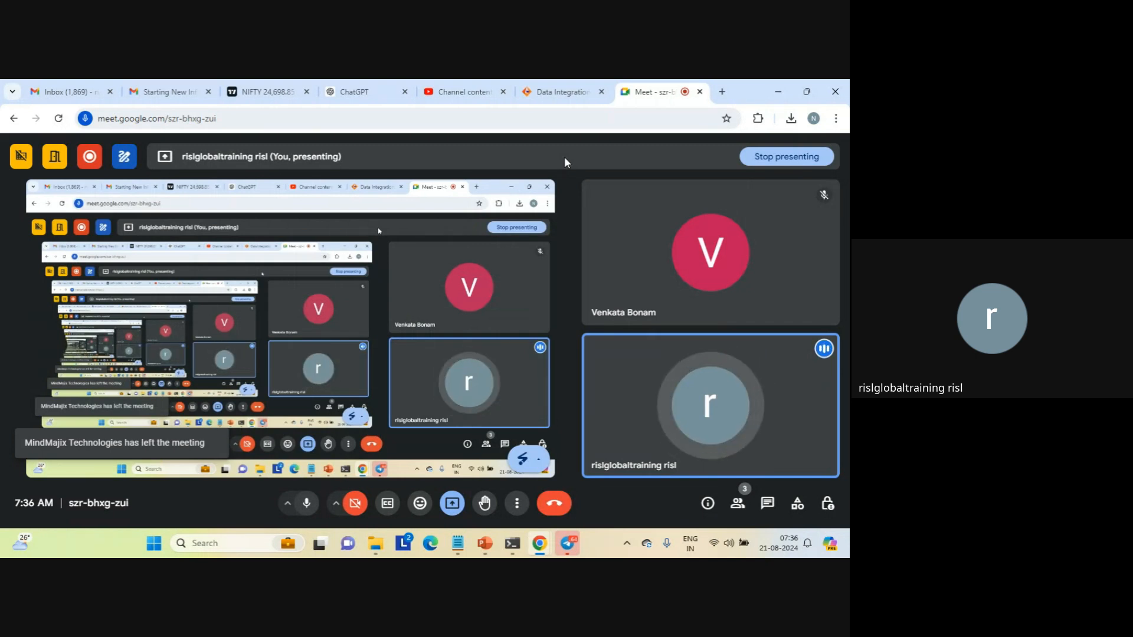
Switch to Informatica Data Integration and create a new PowerCenter Task using the LAPTOP-AFKA5ASC runtime environment
left_click(570, 94)
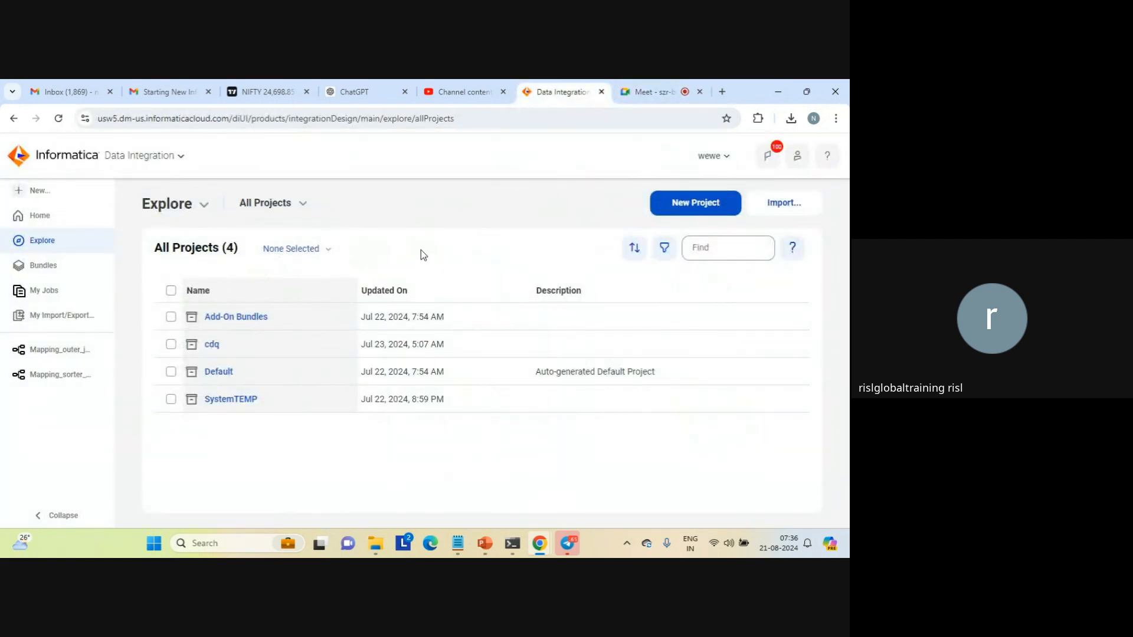
left_click(36, 190)
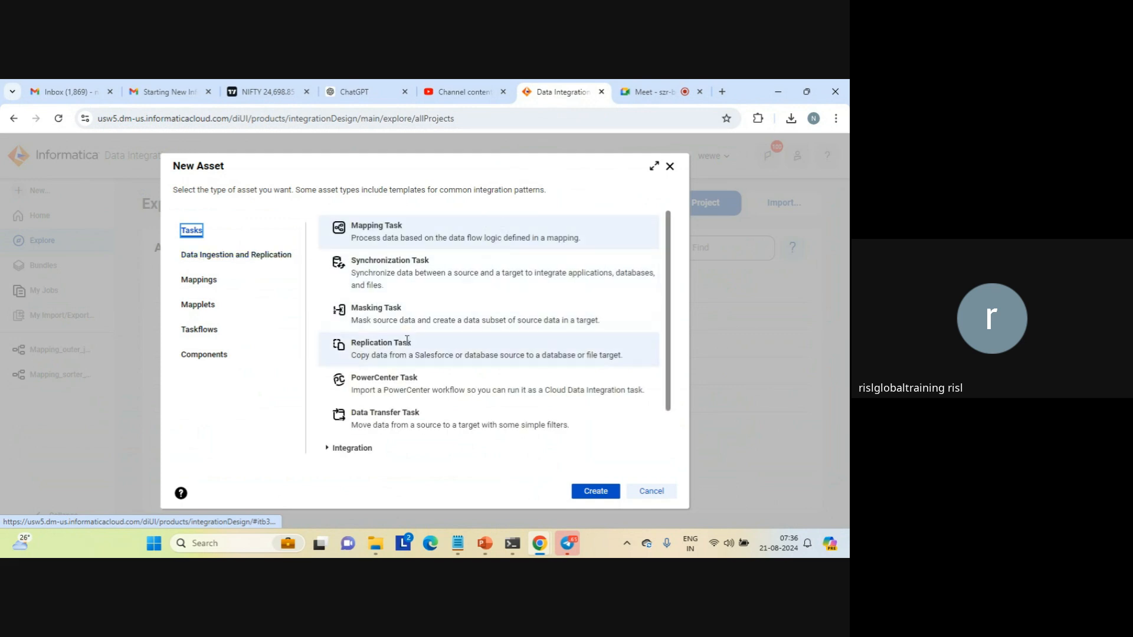
left_click(389, 379)
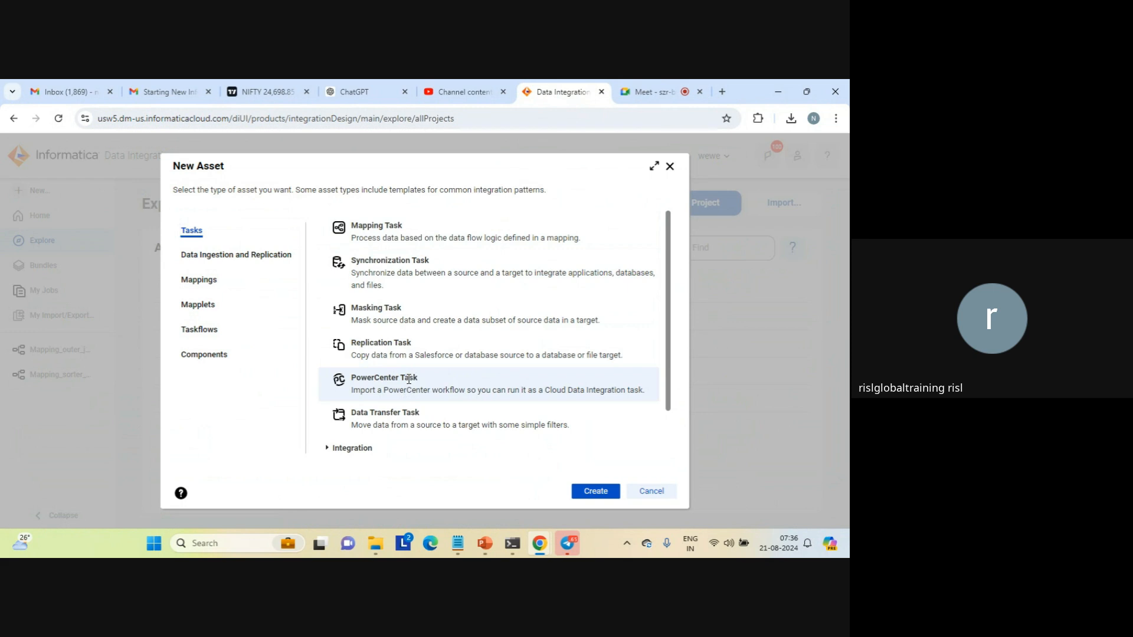
left_click(590, 496)
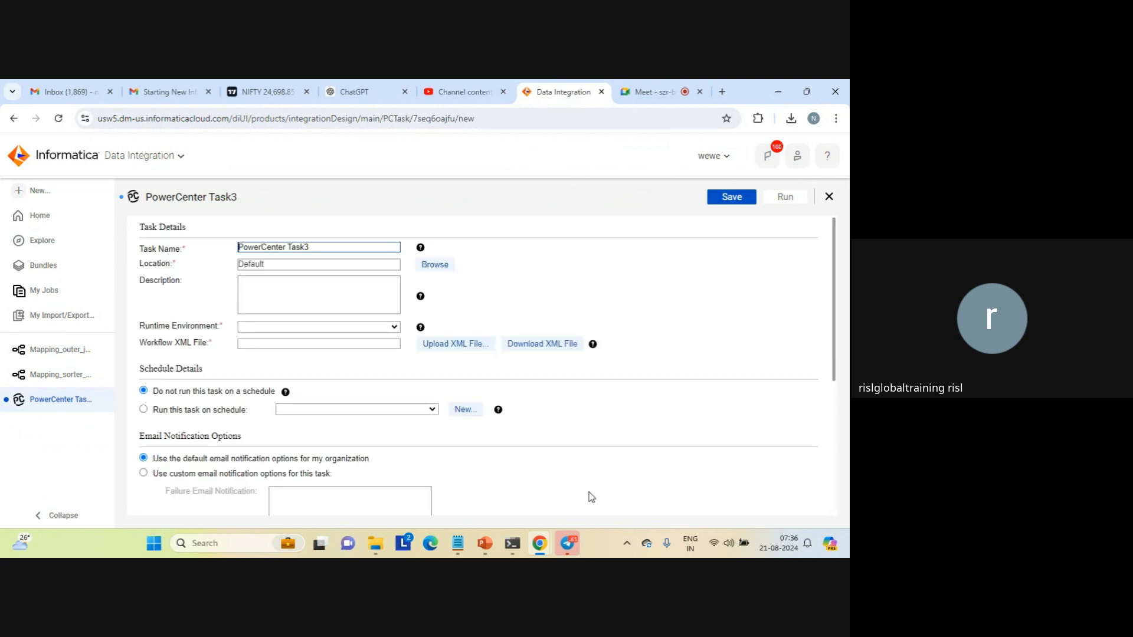
left_click(384, 328)
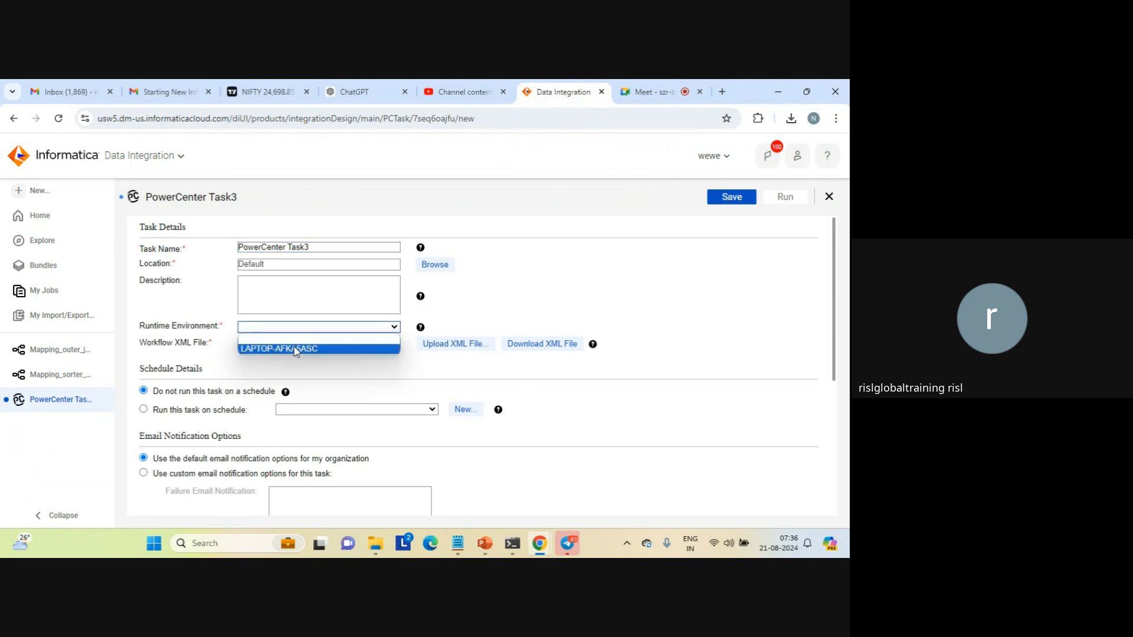
left_click(295, 347)
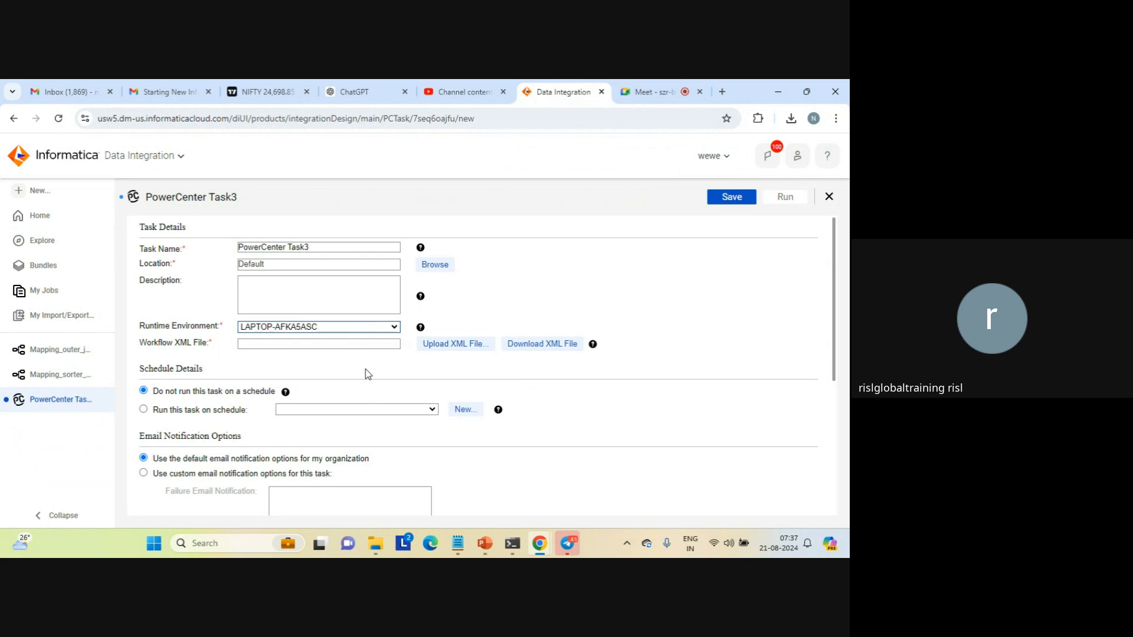
Upload wf_src_tgt from the source folder as the task's workflow XML file
left_click(458, 343)
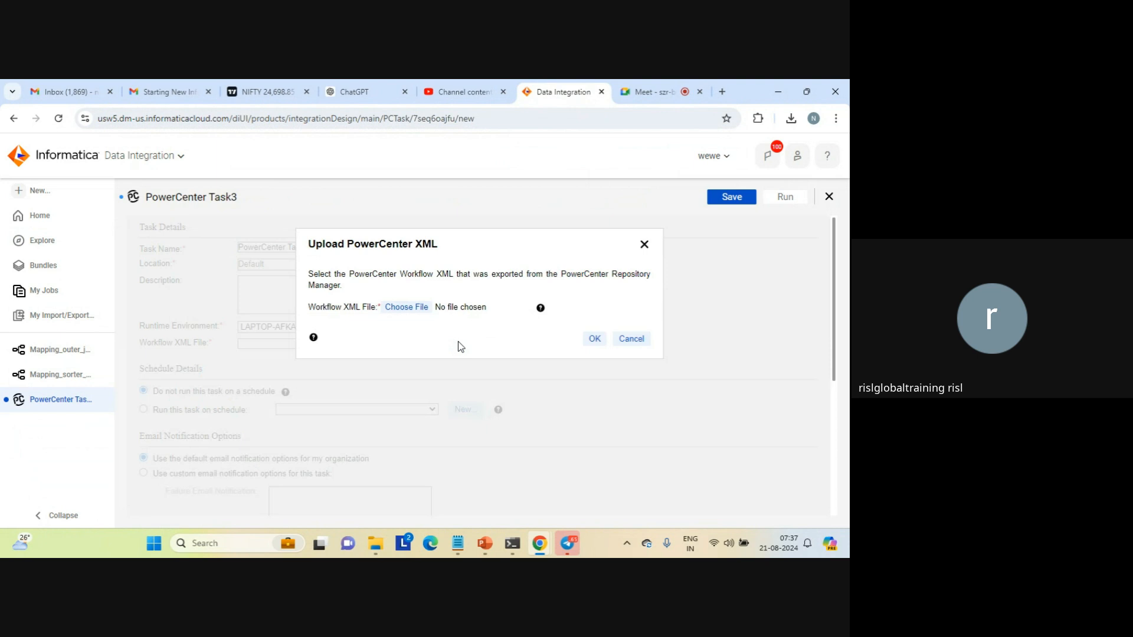
left_click(406, 307)
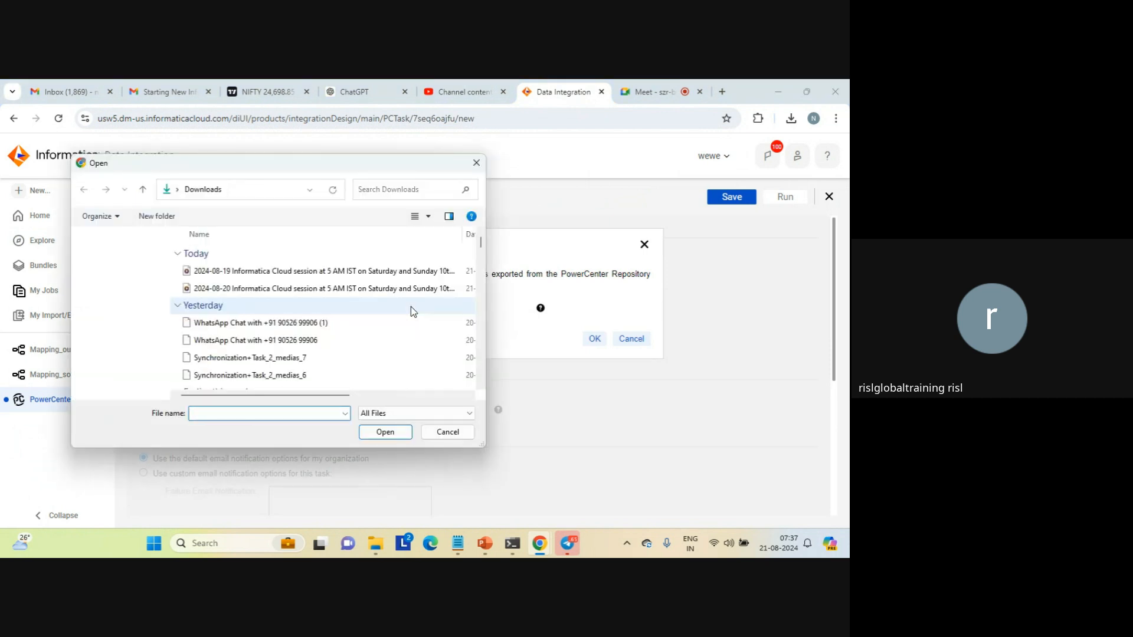
left_click(162, 372)
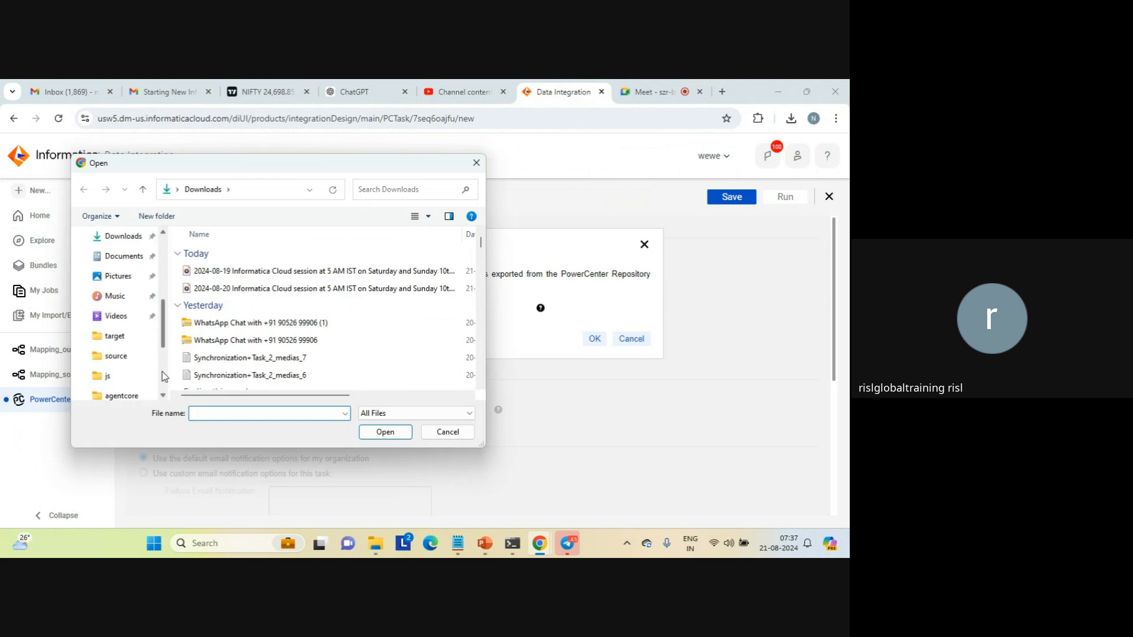
left_click(116, 357)
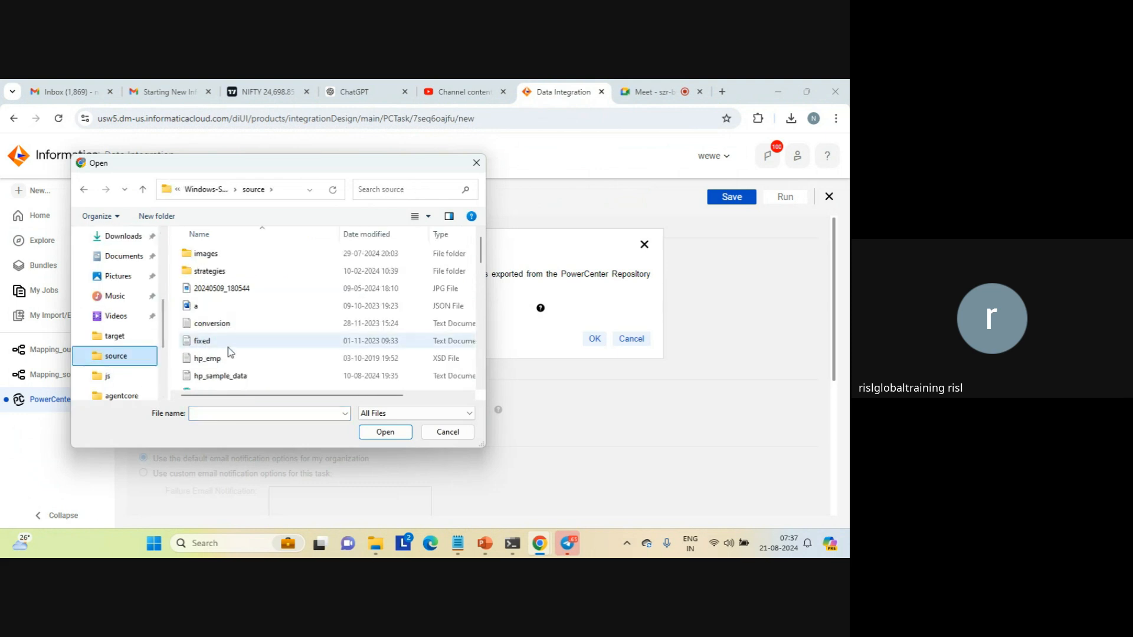
left_click(197, 345)
key("w")
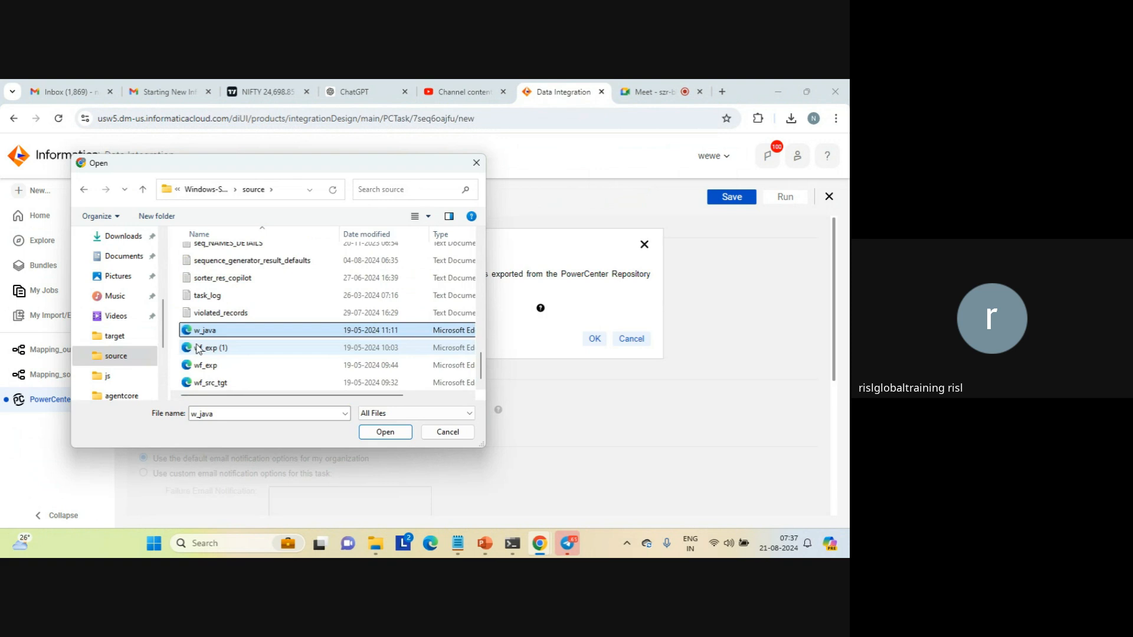
left_click(208, 383)
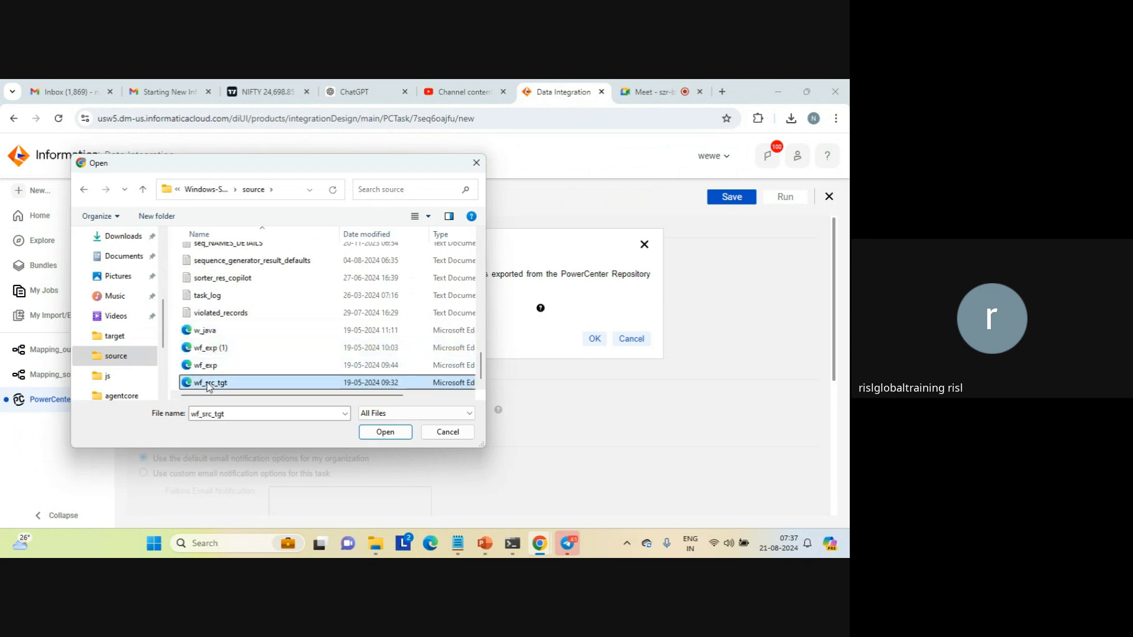
left_click(385, 432)
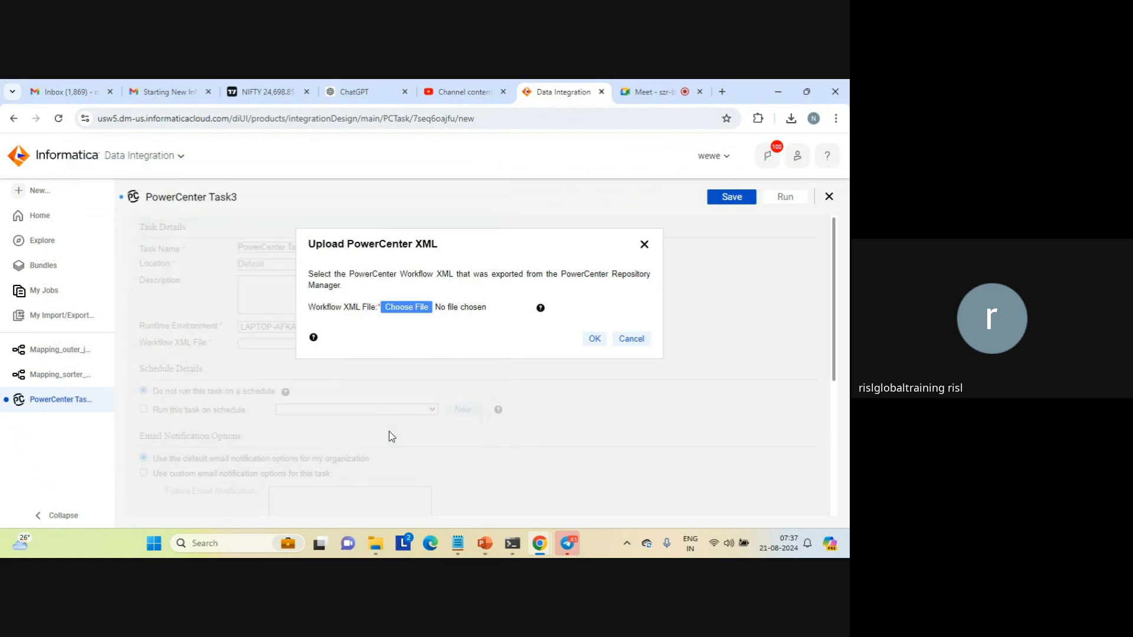
left_click(595, 340)
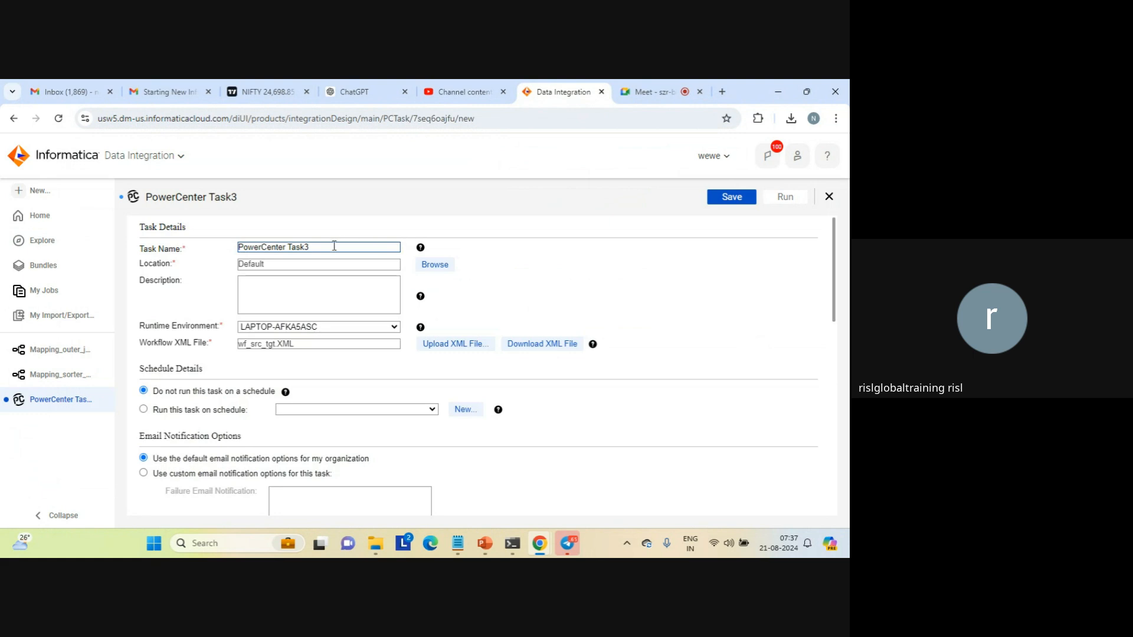
Name the task PowerCenter Task_straight_through and save it
key("BackSpace")
type("_")
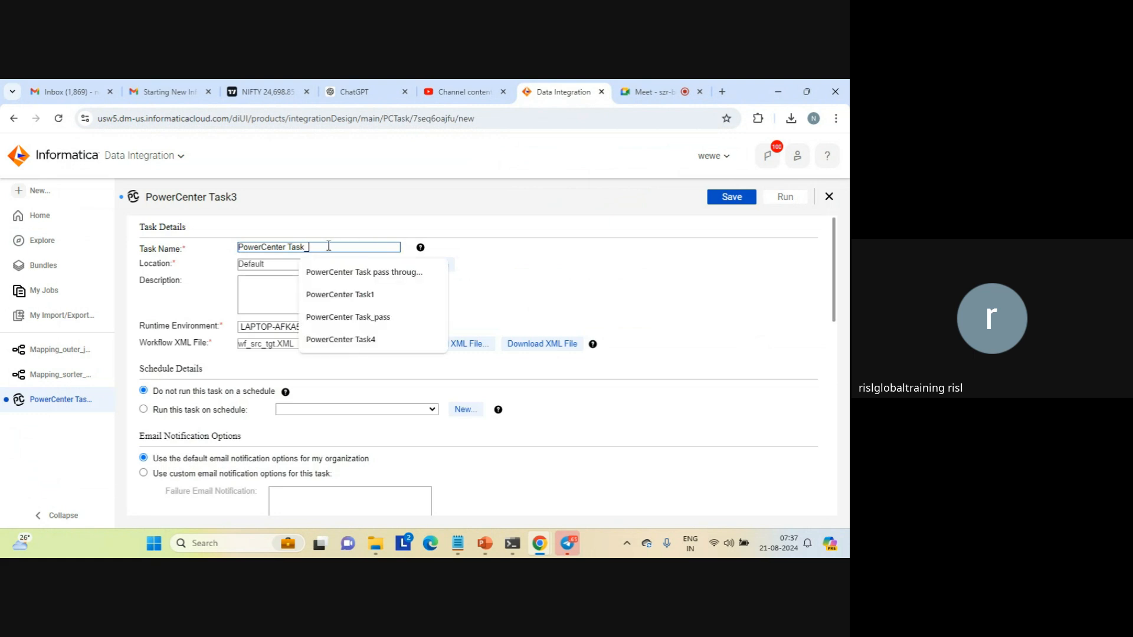
type("strai")
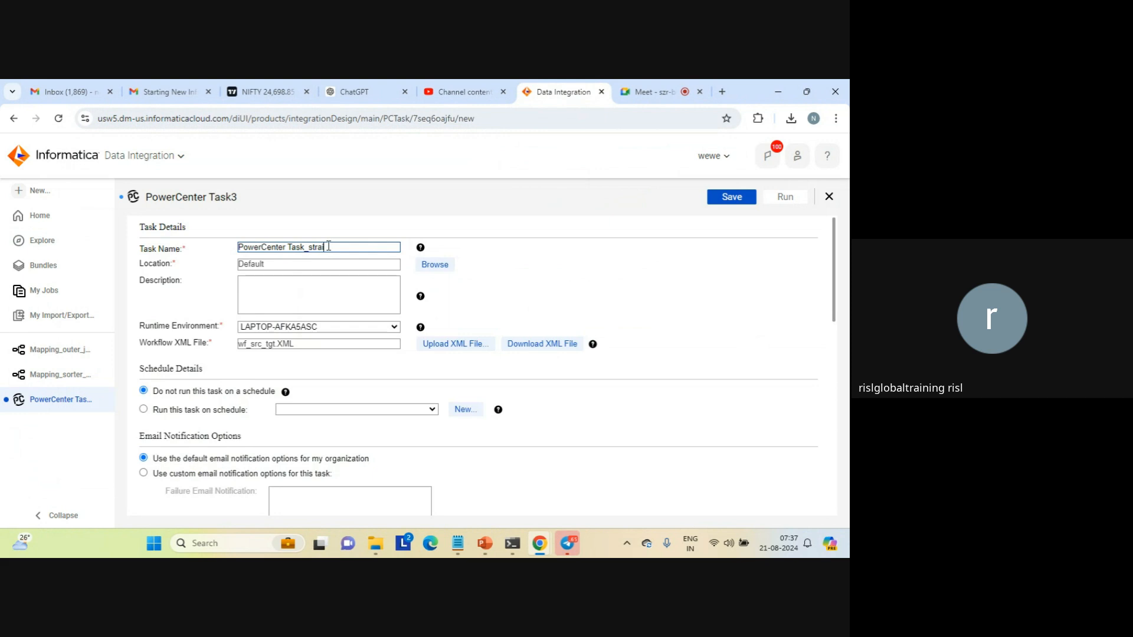
type("ght_through")
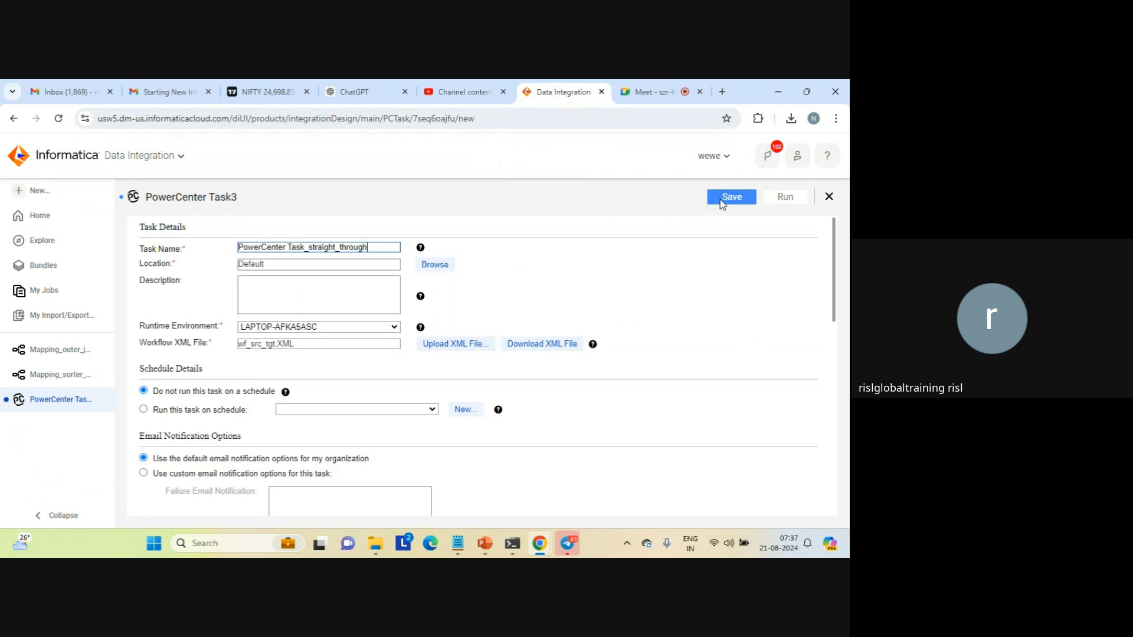
scroll(831, 466, "down", 4)
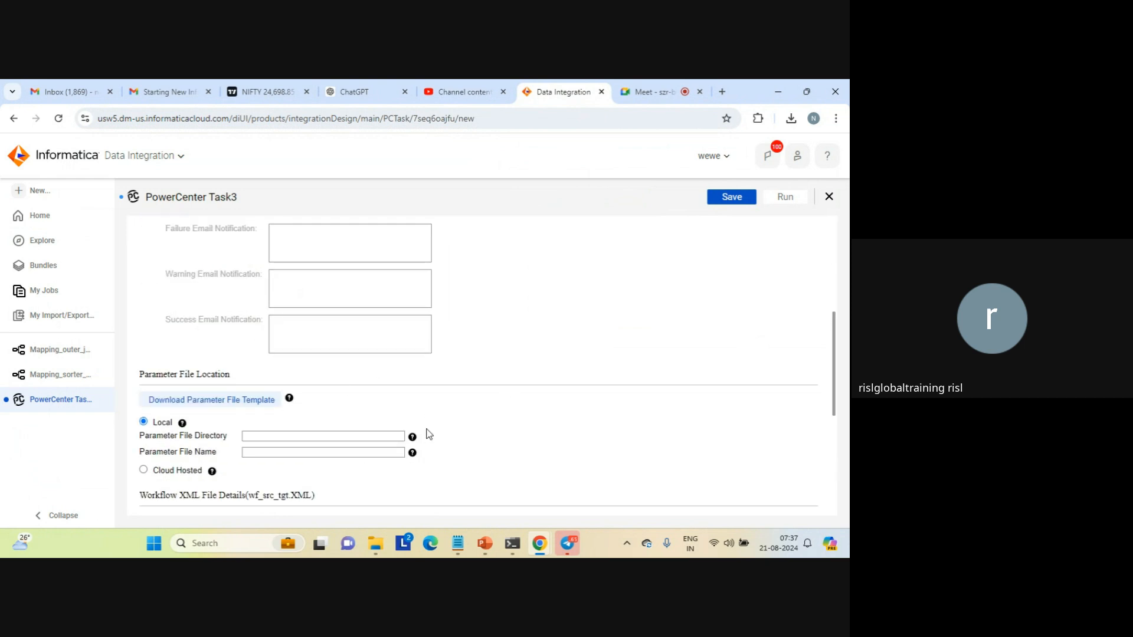
scroll(831, 257, "up", 5)
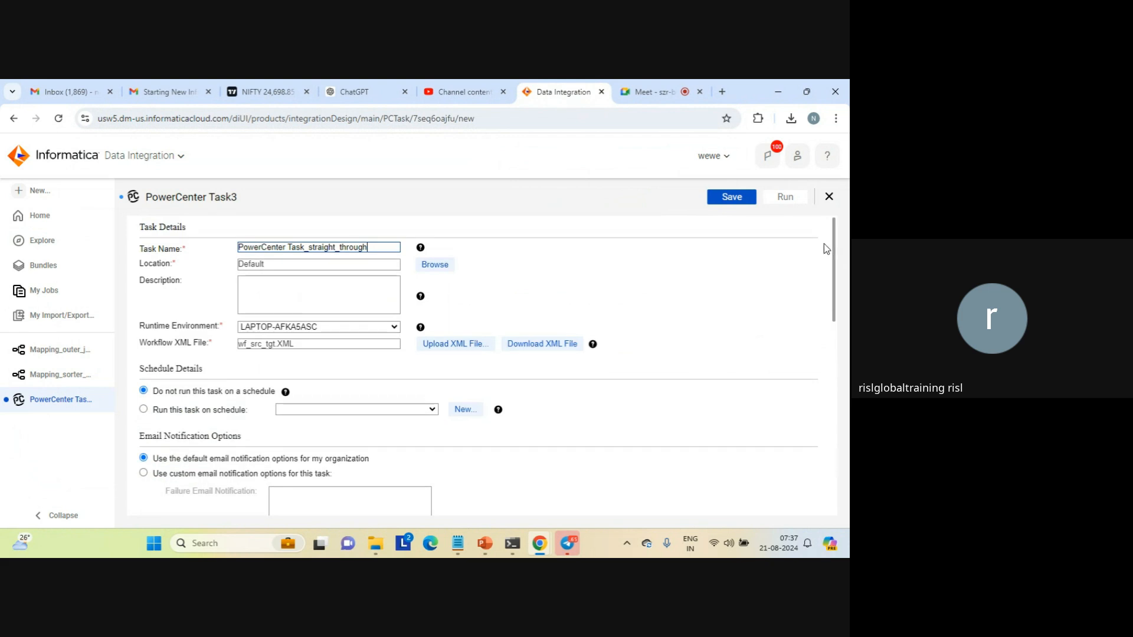
left_click(733, 200)
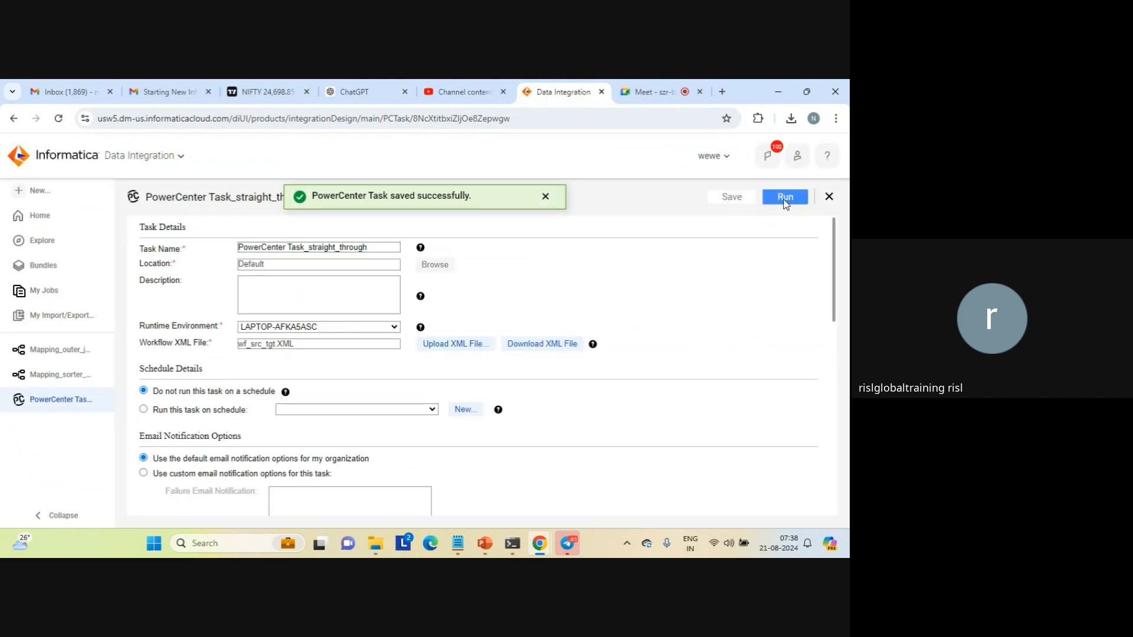
Run the saved PowerCenter task and view its job in My Jobs
left_click(785, 198)
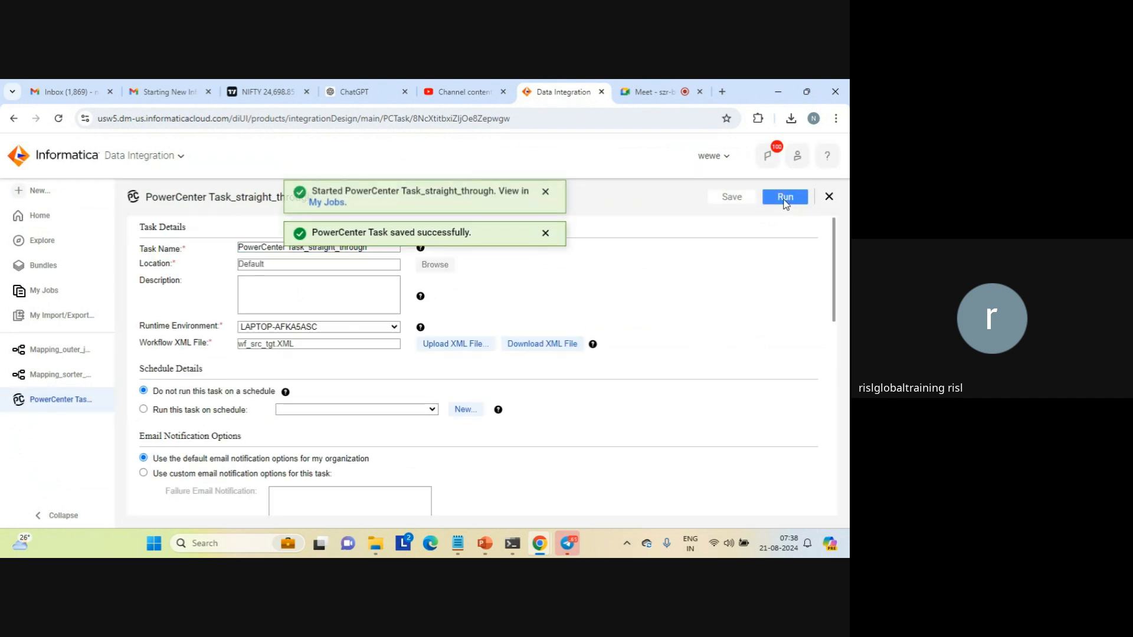
left_click(328, 207)
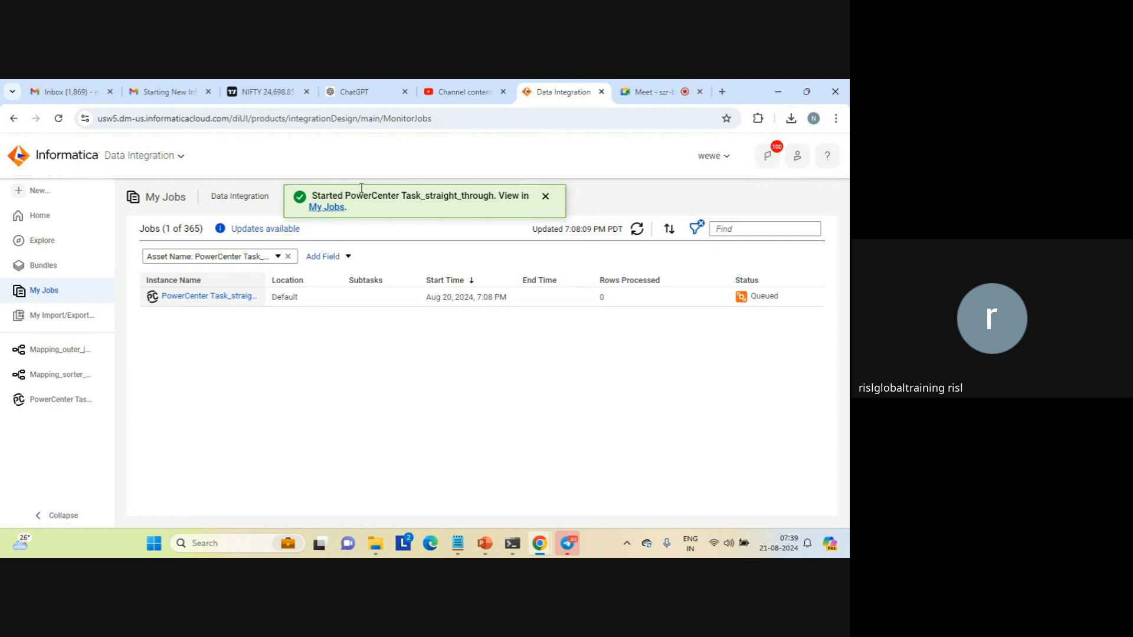
left_click(544, 199)
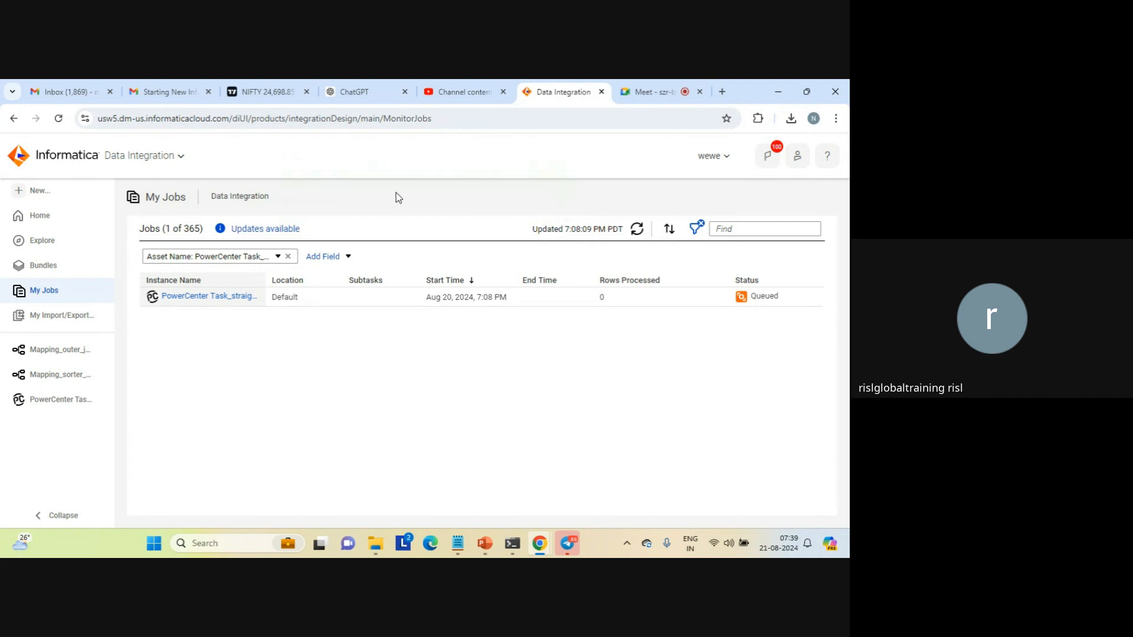
triple_click(250, 195)
triple_click(177, 195)
left_click(299, 199)
left_click(646, 95)
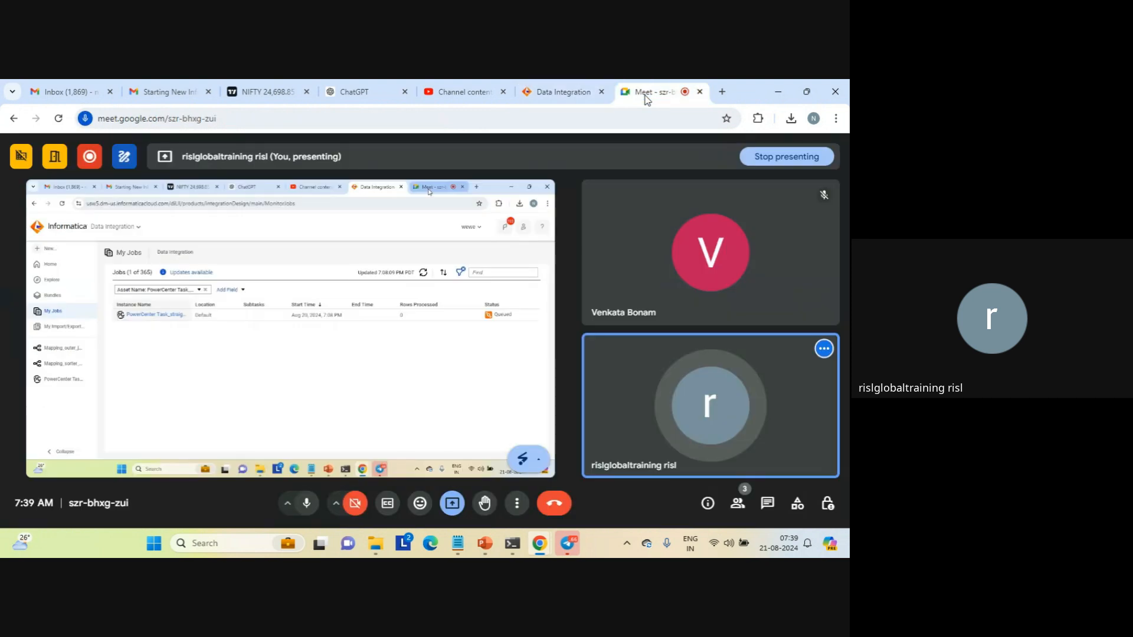
left_click(565, 92)
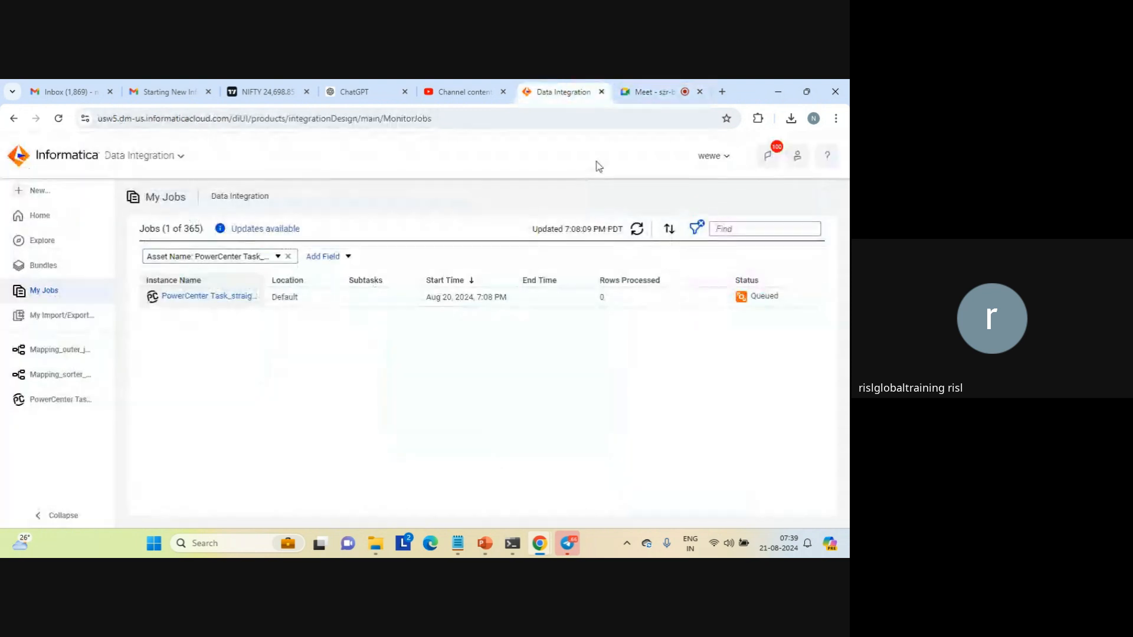
Refresh the jobs list to check the status of the PowerCenter task run
left_click(637, 231)
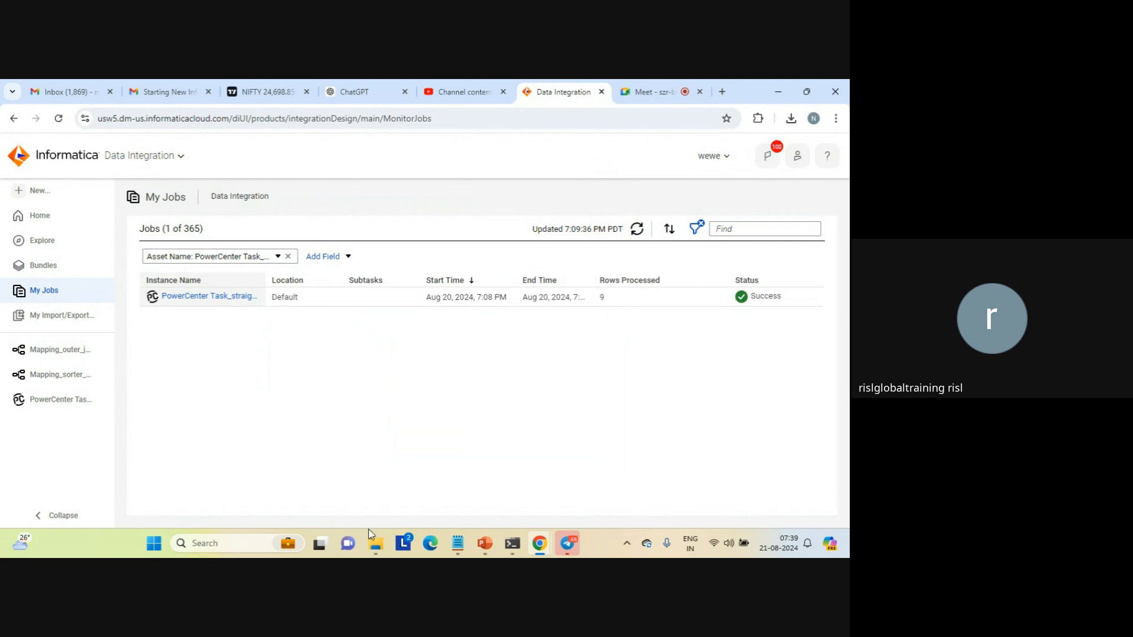
Switch to File Explorer and open the Informatica Cloud Secure Agentcdq8 folder in Program Files on drive C
mouse_move(376, 543)
left_click(384, 490)
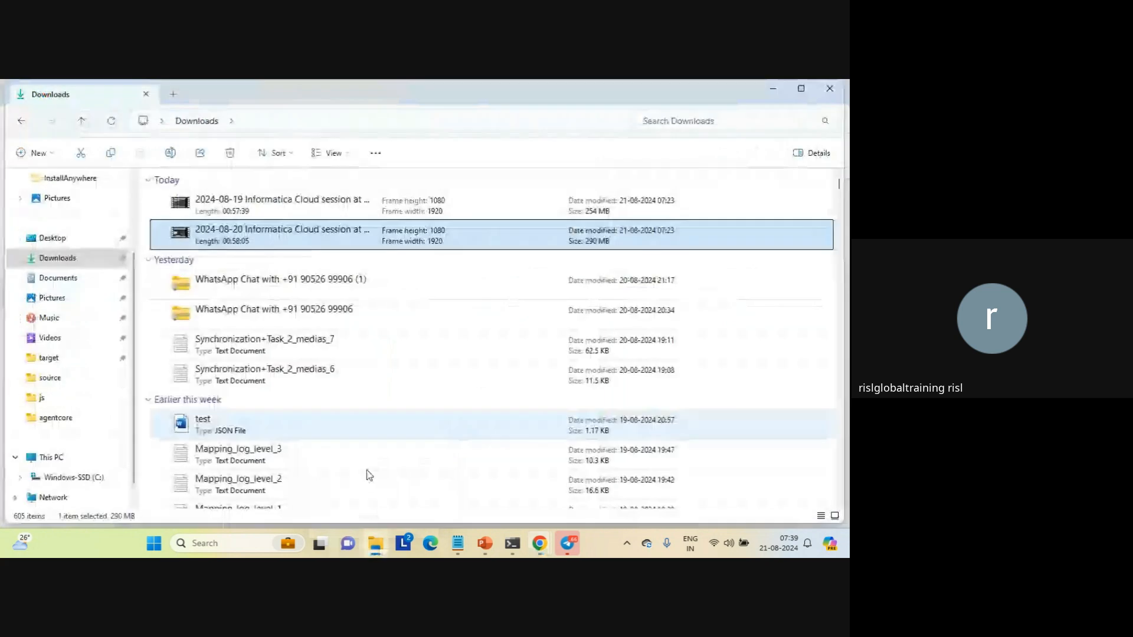
left_click(74, 479)
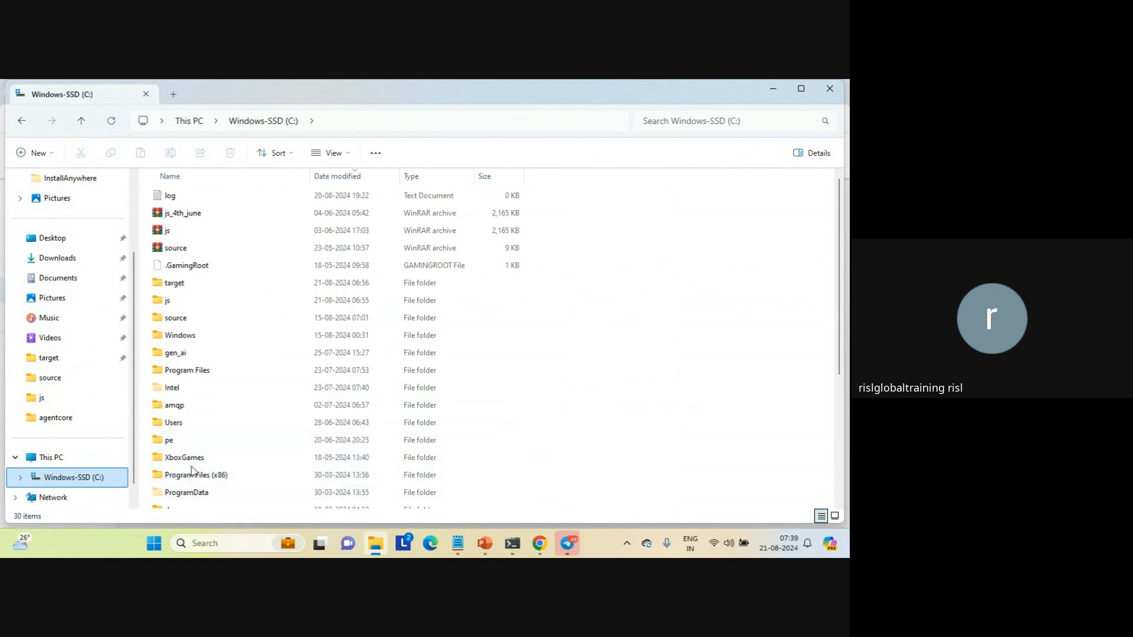
type("pe")
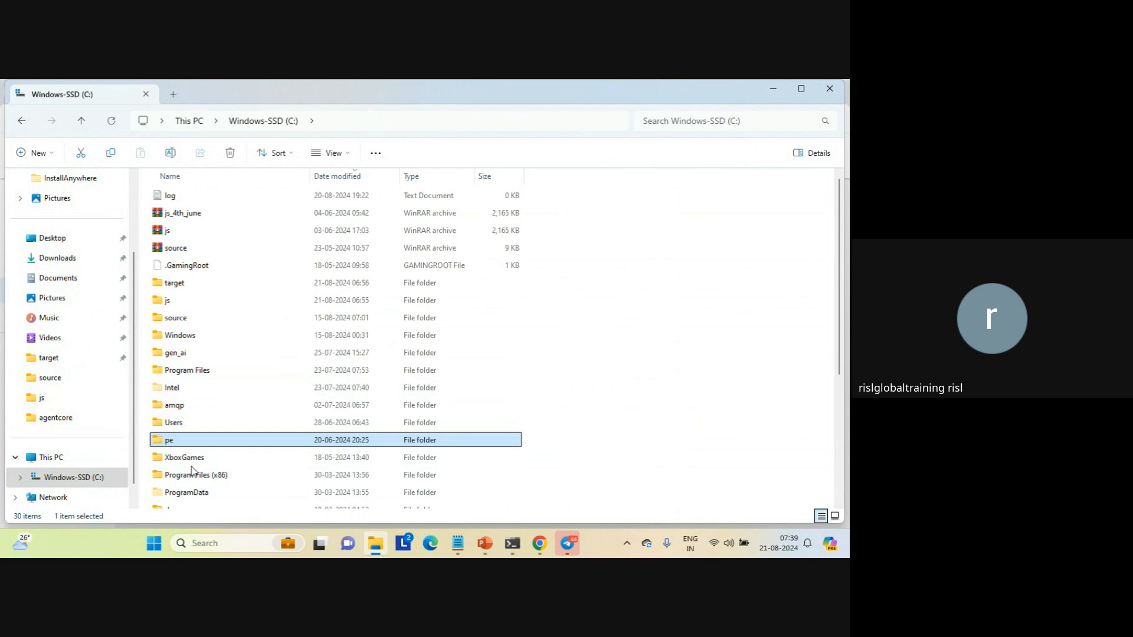
double_click(208, 370)
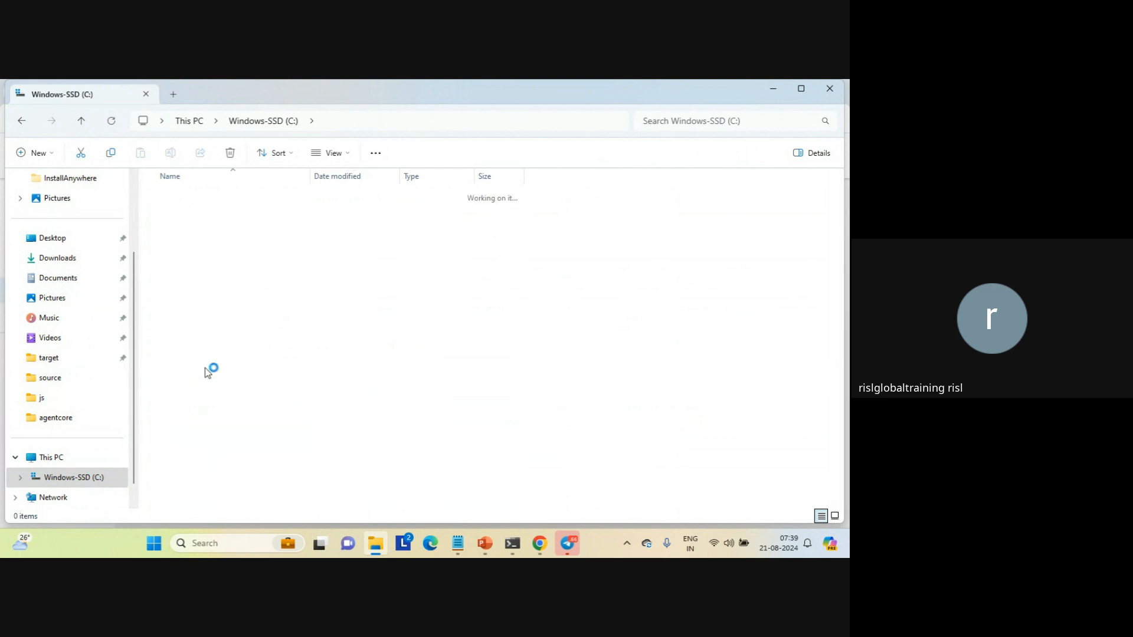
left_click(236, 354)
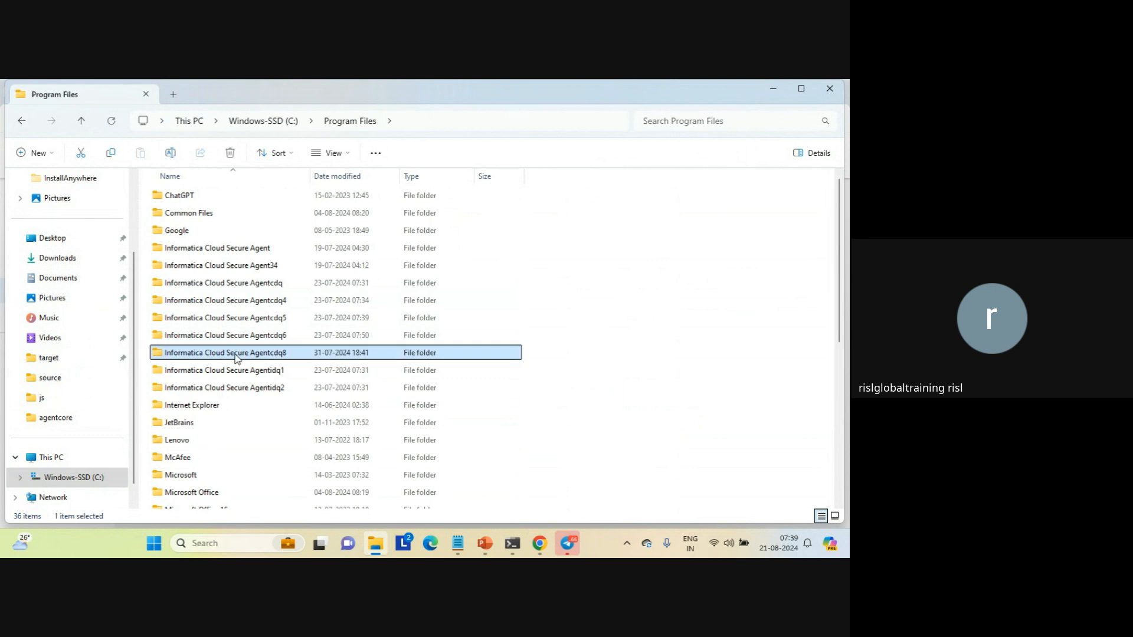
double_click(235, 354)
Open the data folder inside the agent's apps\Data_Integration_Server directory
left_click(175, 200)
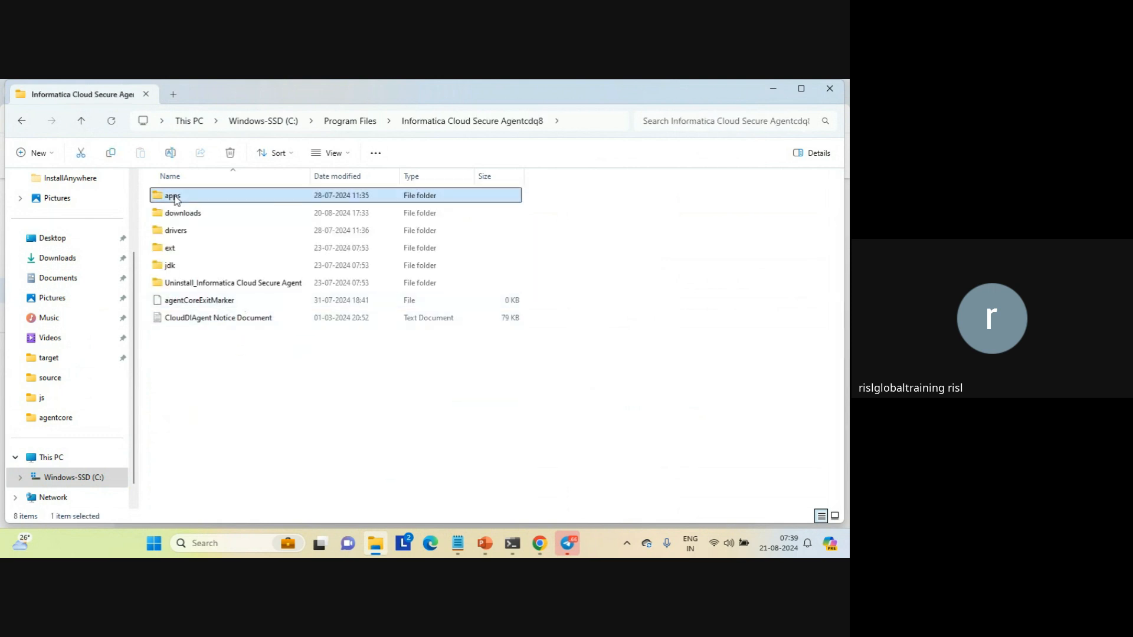
double_click(175, 200)
left_click(210, 254)
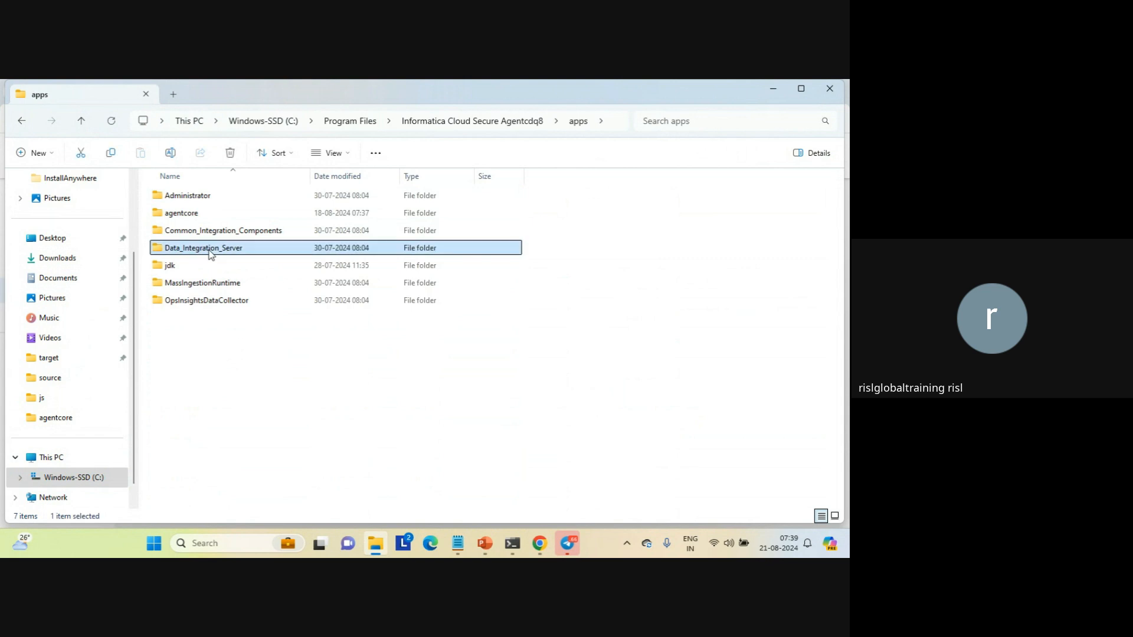
double_click(210, 254)
left_click(180, 233)
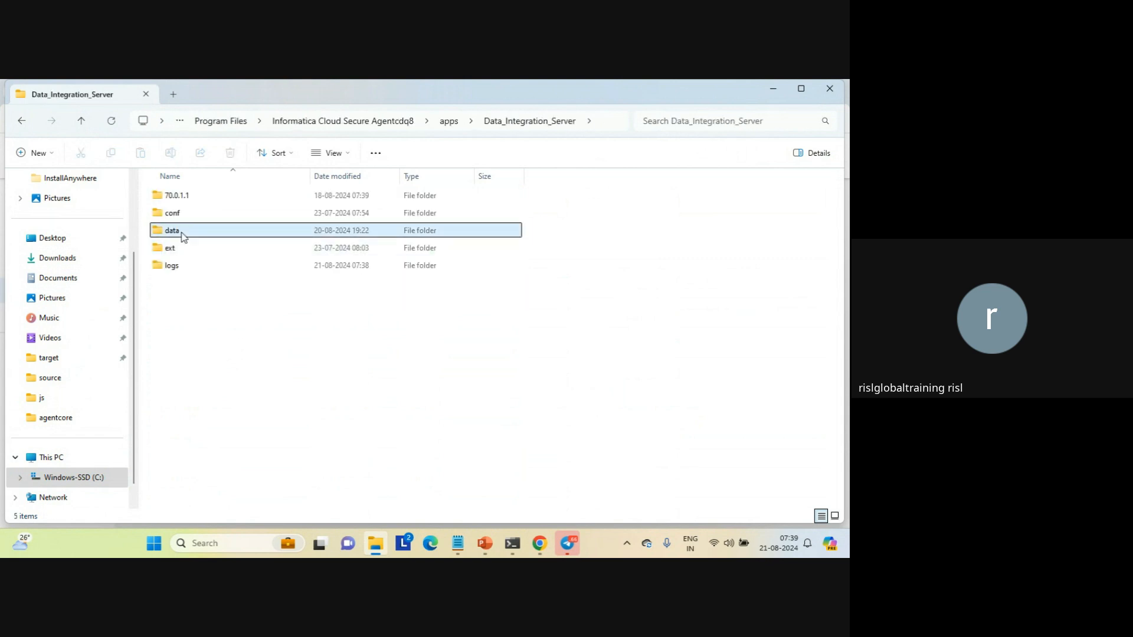
double_click(180, 233)
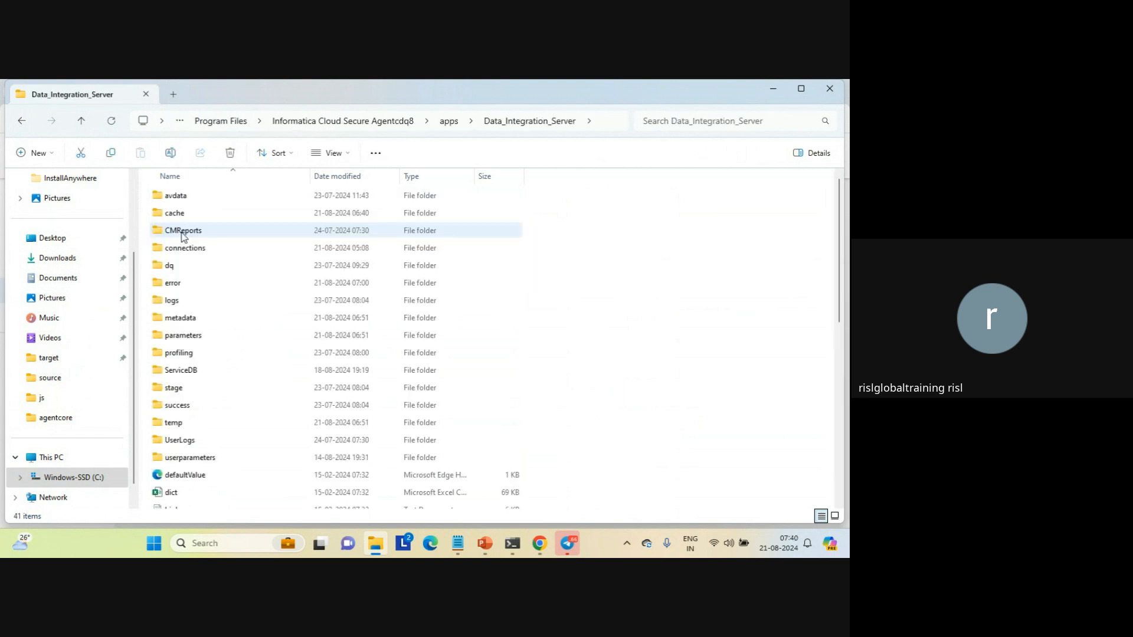
Sort the data folder by date modified and open seq_111.out in Notepad for this one time only
left_click(346, 180)
left_click(196, 195)
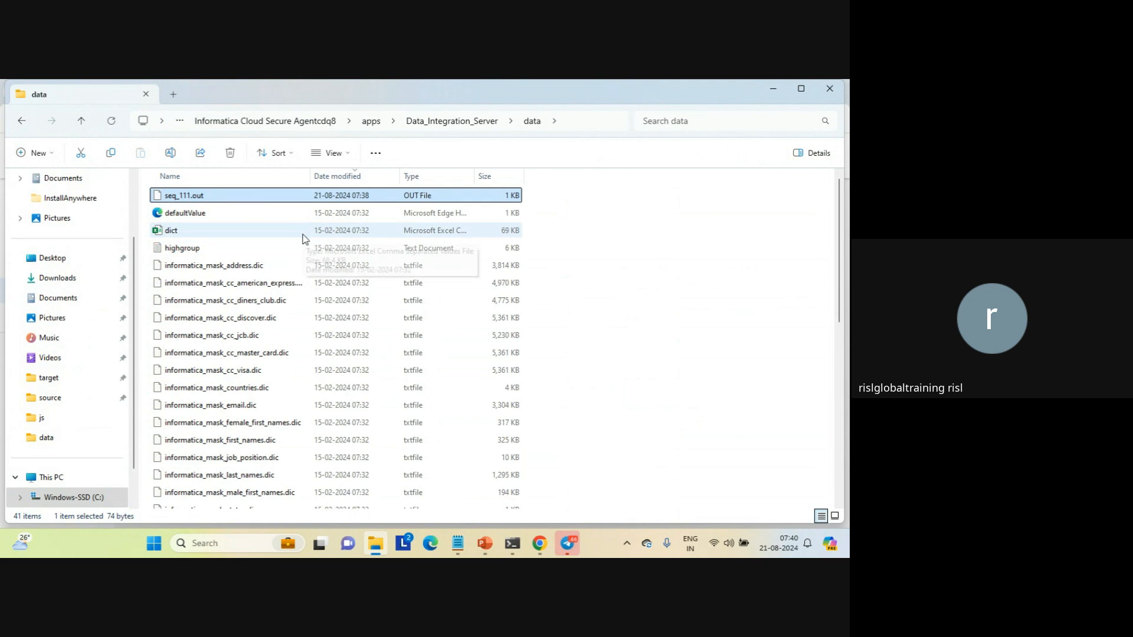
key("Return")
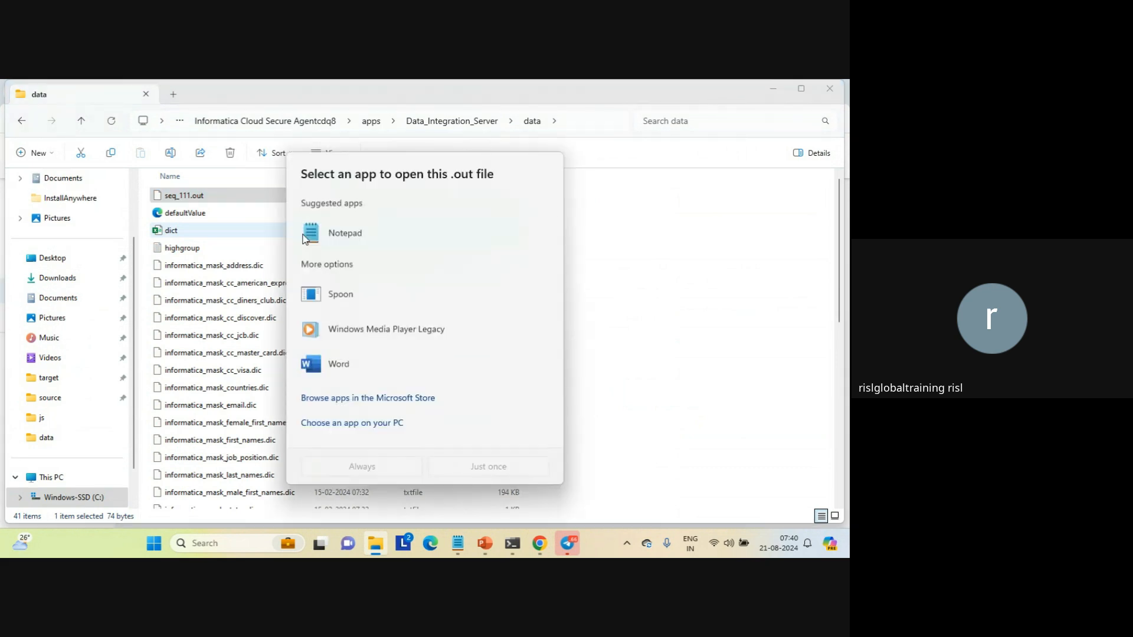
left_click(304, 238)
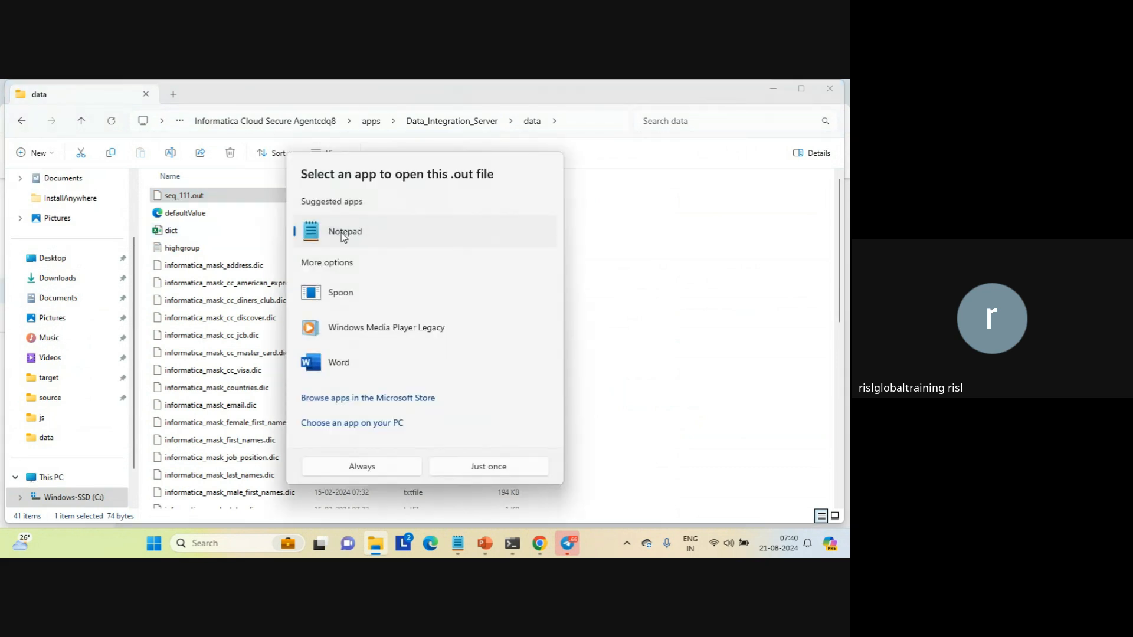
left_click(482, 469)
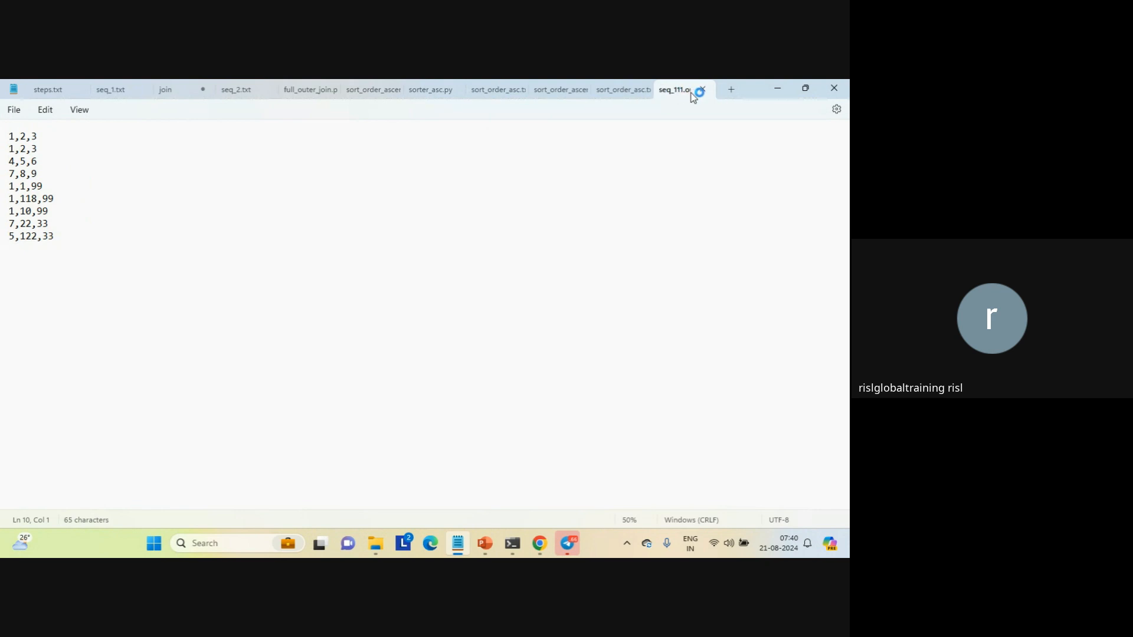
Close the seq_111.out, sort order, sorter_asc.py, full outer join and seq_2.txt files in Notepad
left_click(702, 90)
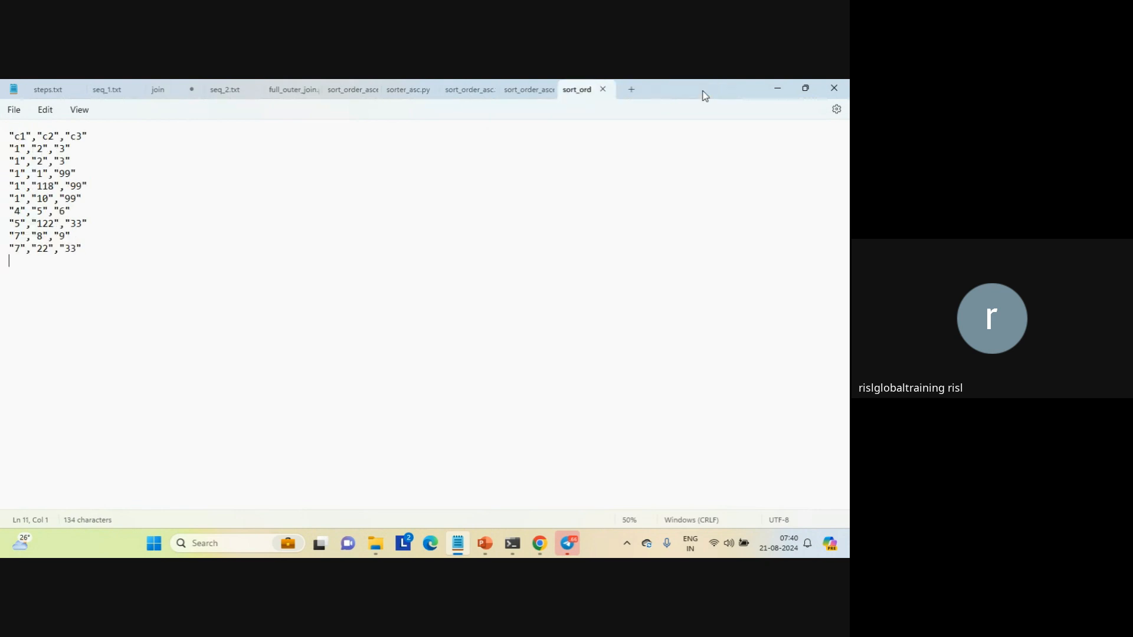
left_click(603, 90)
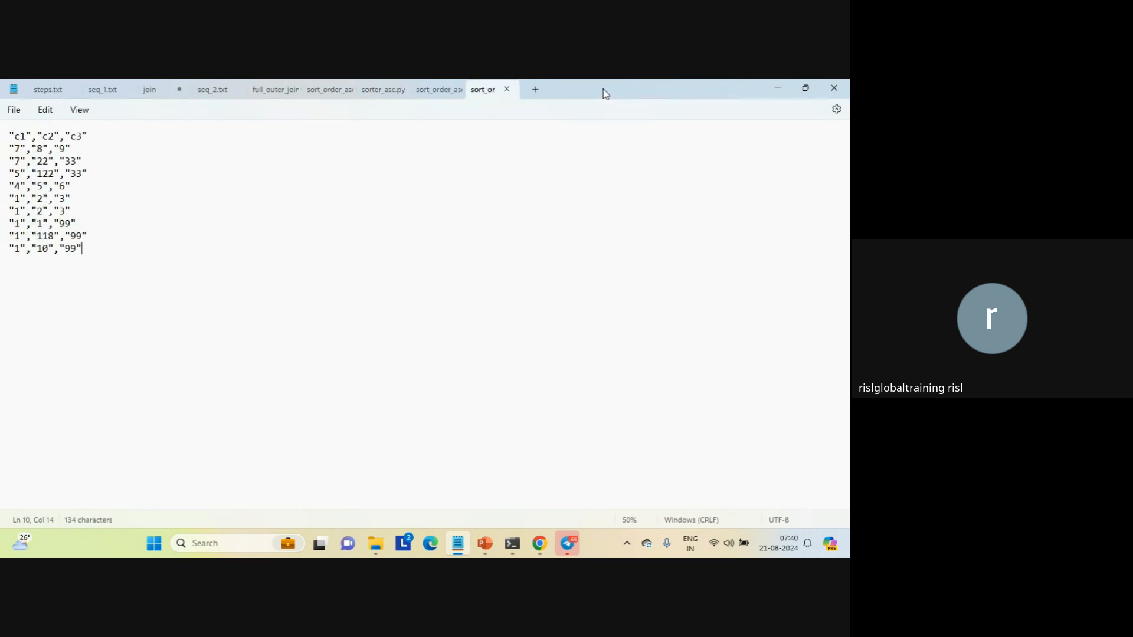
left_click(508, 91)
left_click(415, 89)
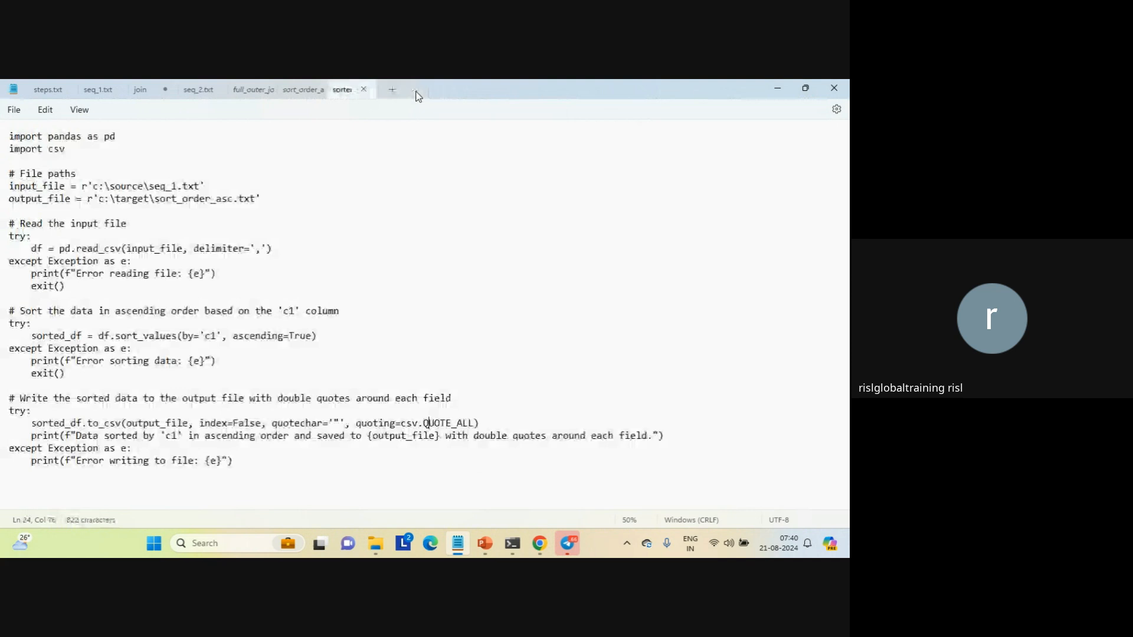
left_click(364, 88)
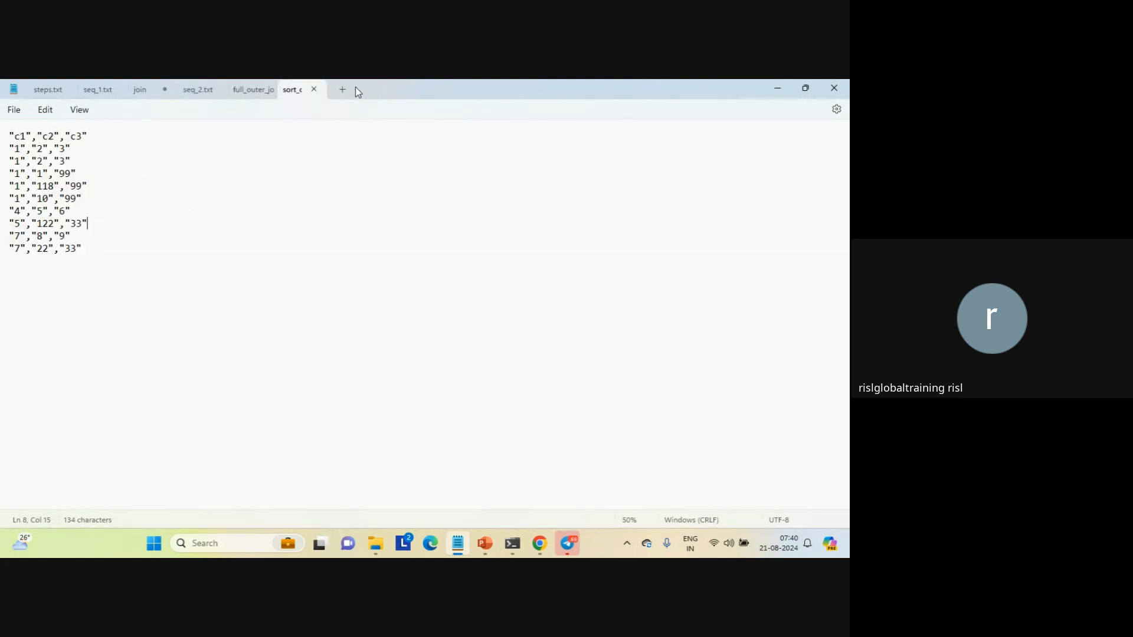
left_click(313, 89)
left_click(264, 90)
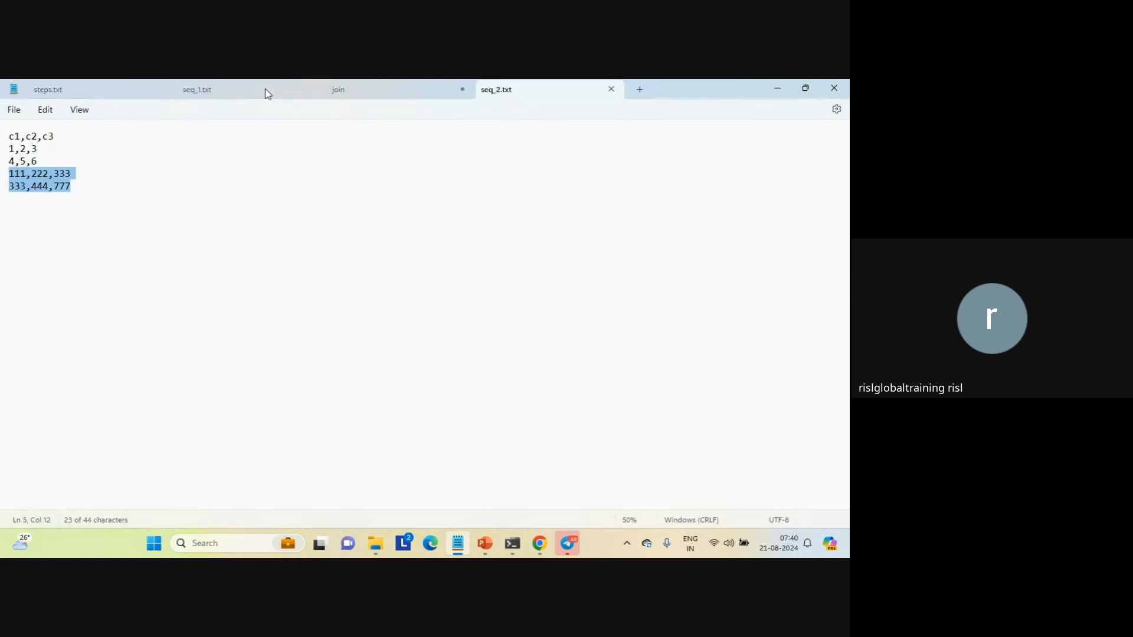
left_click(611, 89)
Switch back to Informatica Data Integration in Chrome and create a new PowerCenter Task asset
mouse_move(544, 547)
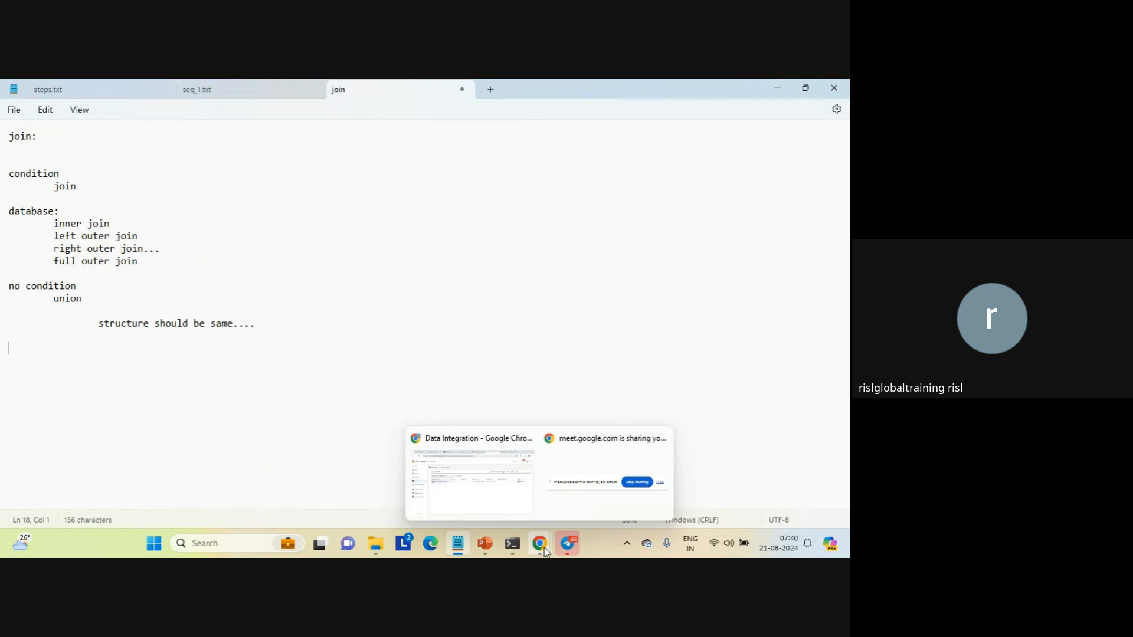
left_click(488, 486)
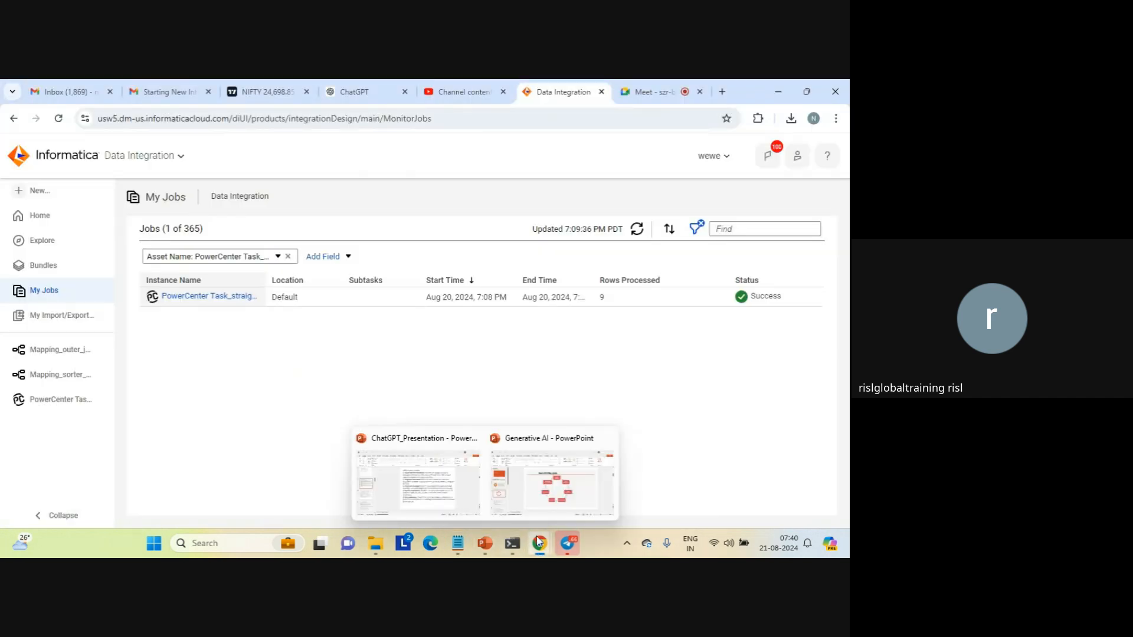
mouse_move(539, 544)
left_click(490, 490)
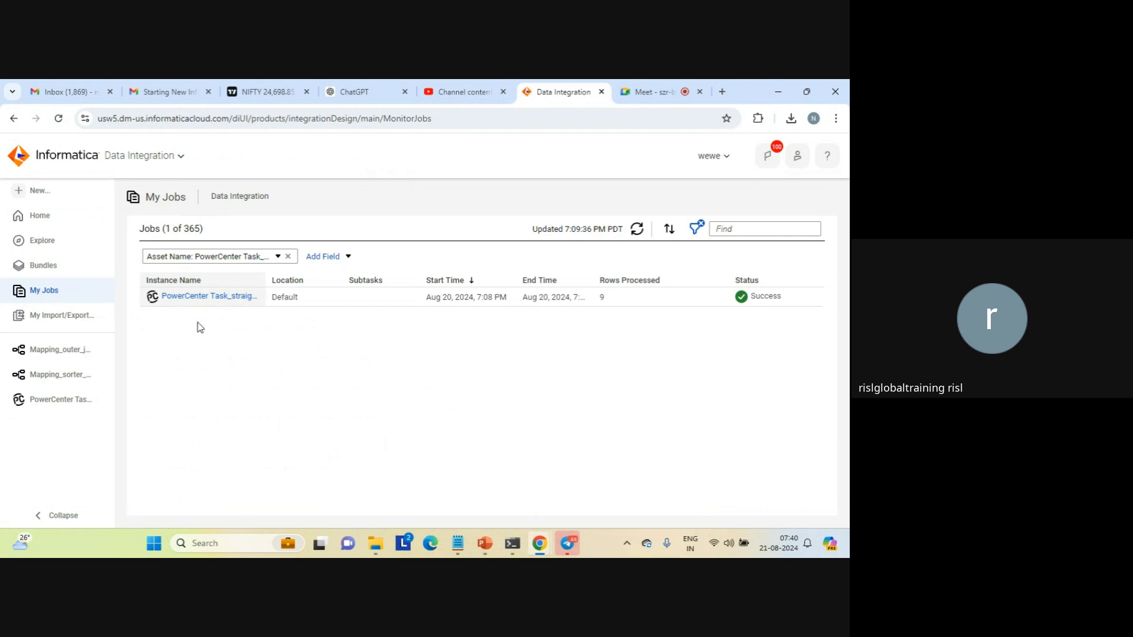
left_click(39, 192)
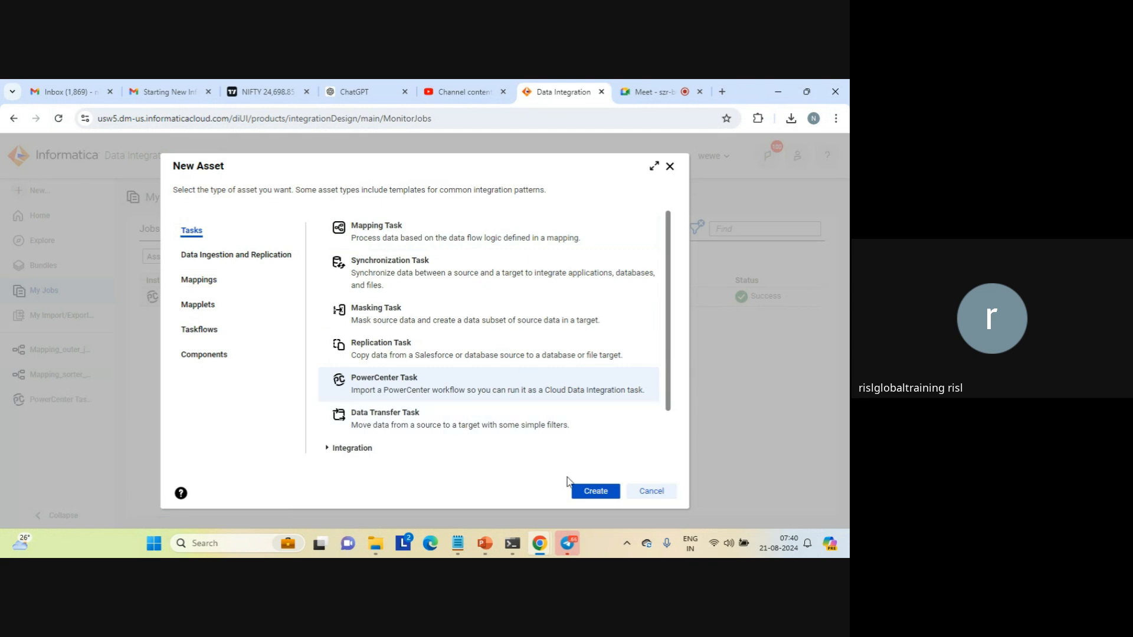
left_click(595, 492)
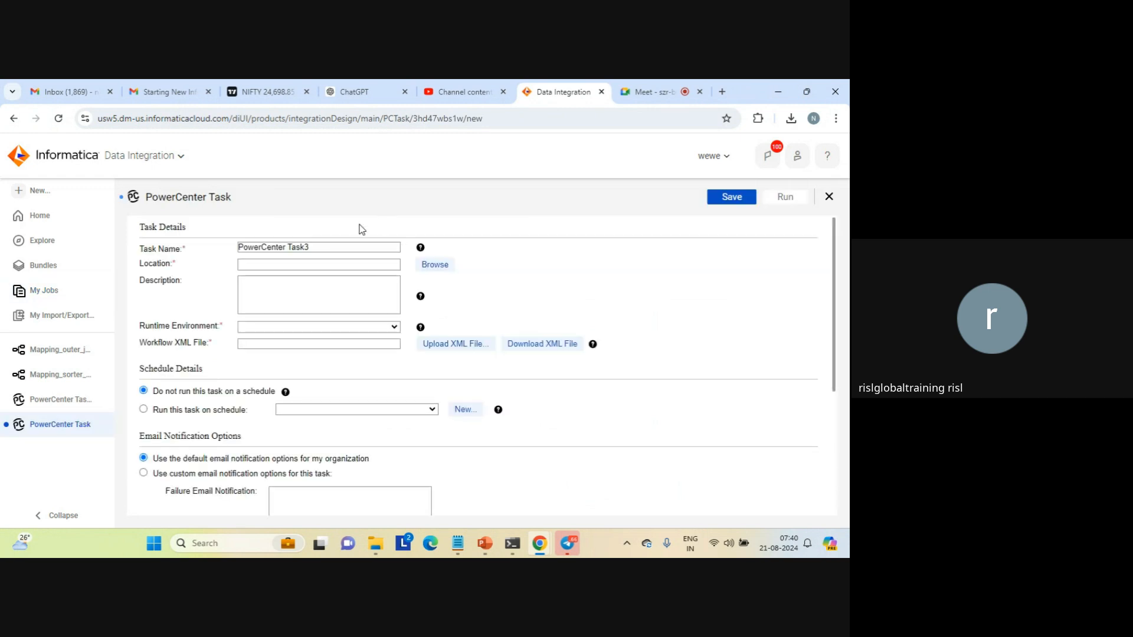
Name the task PowerCenter Task_expression and set its runtime environment to LAPTOP-AFKA5ASC
left_click(321, 247)
key("BackSpace")
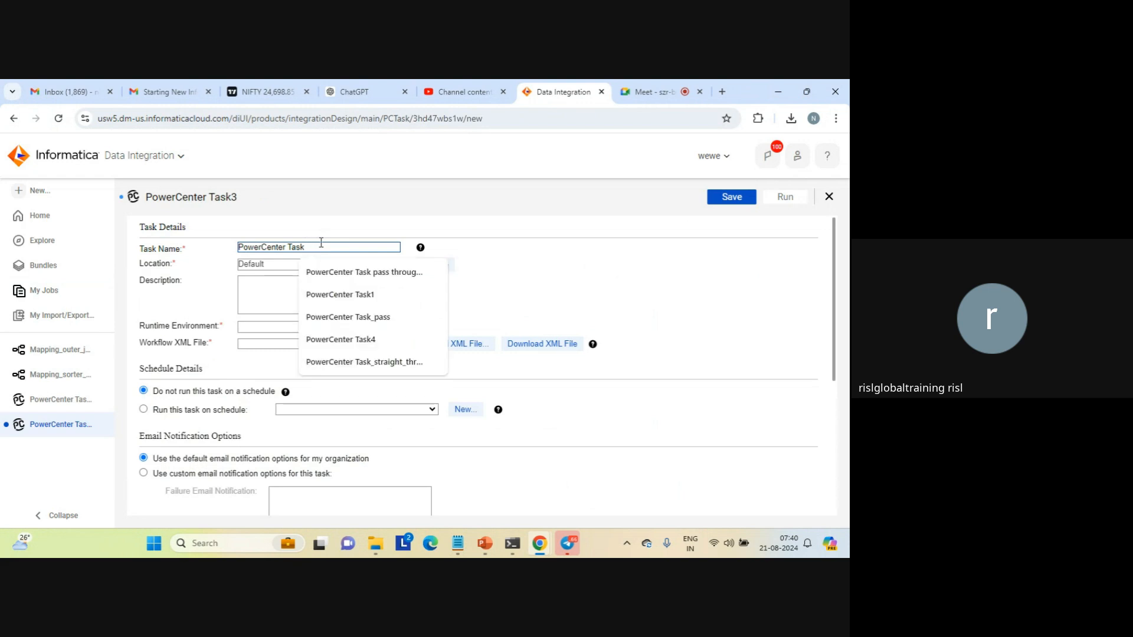
type("_ex")
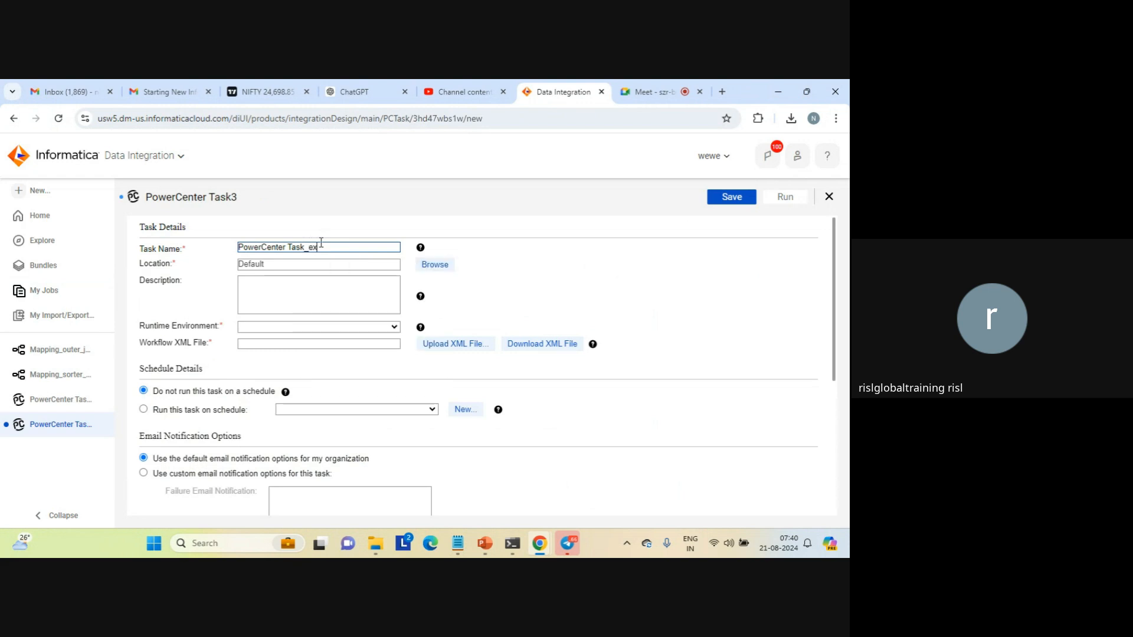
type("pression")
left_click(393, 326)
left_click(331, 349)
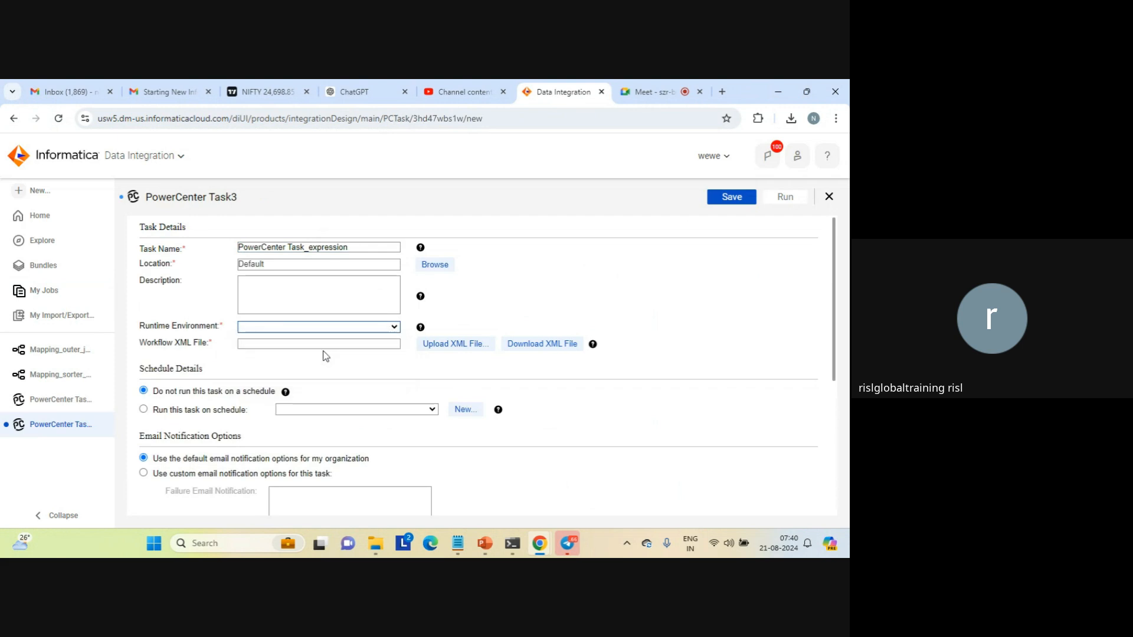
Upload wf_exp.XML from the source folder as the task's workflow XML file
left_click(453, 344)
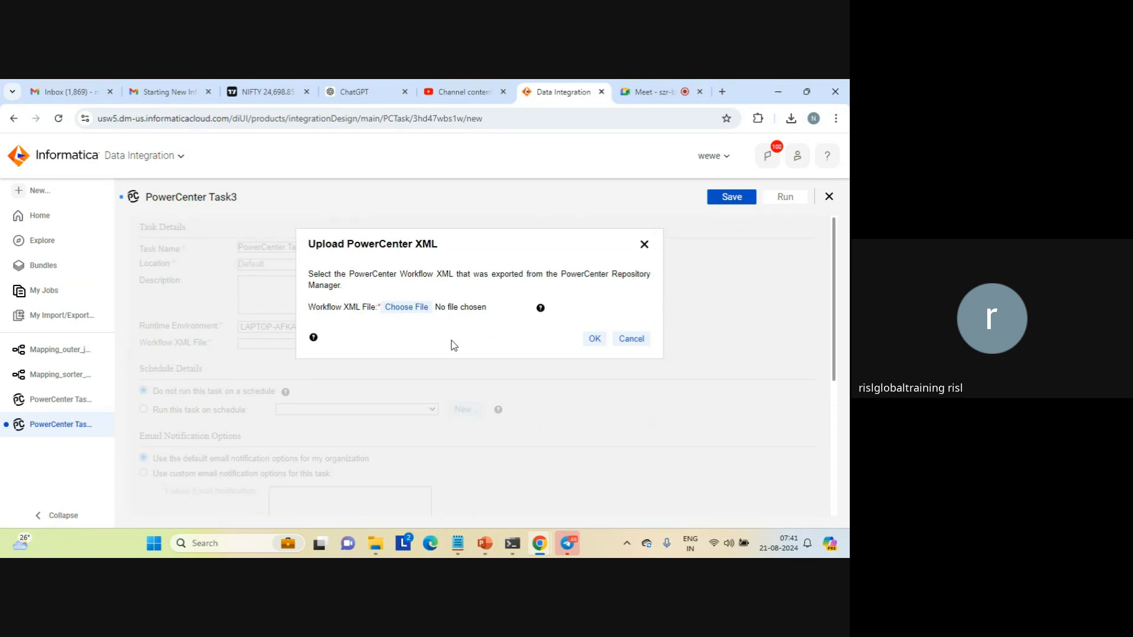
left_click(412, 307)
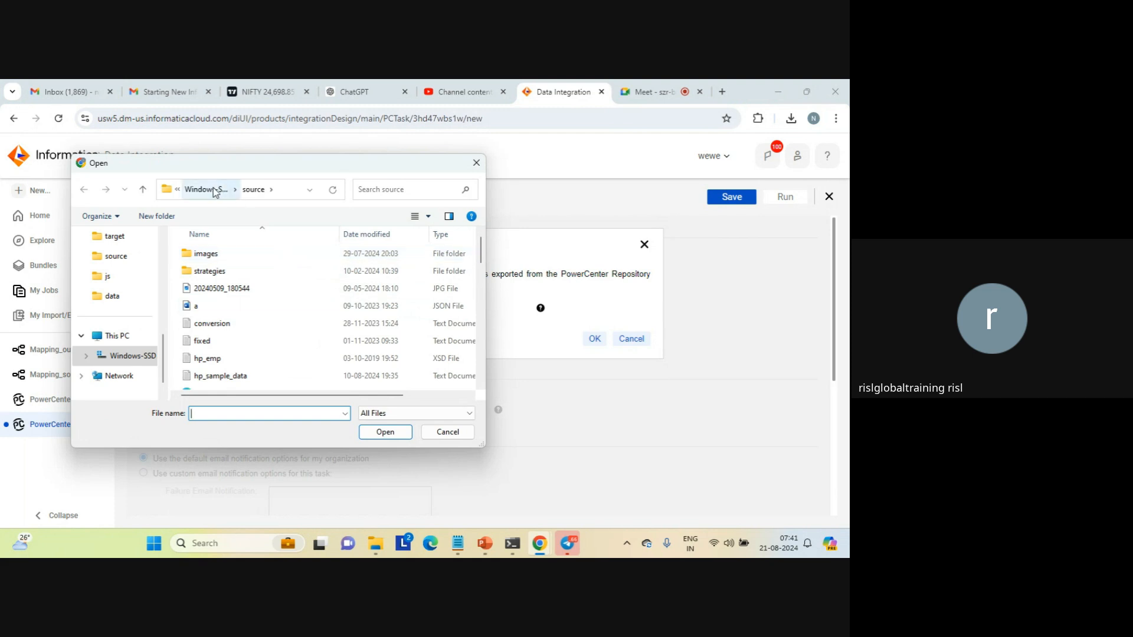
left_click(201, 288)
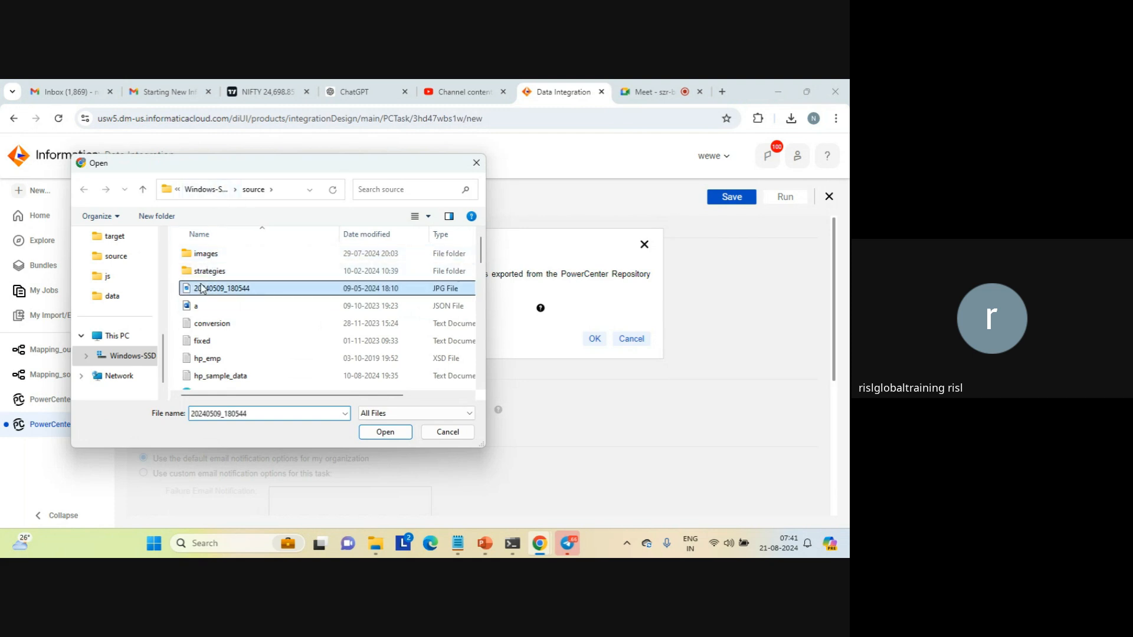
key("w")
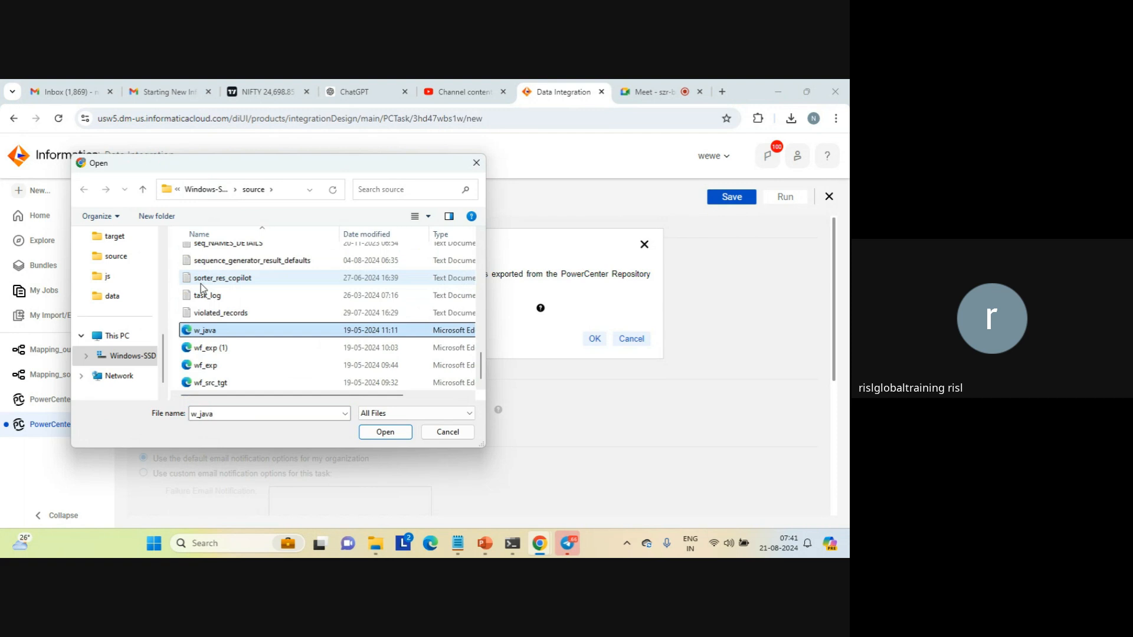
key("Down")
key("Down")
key("Return")
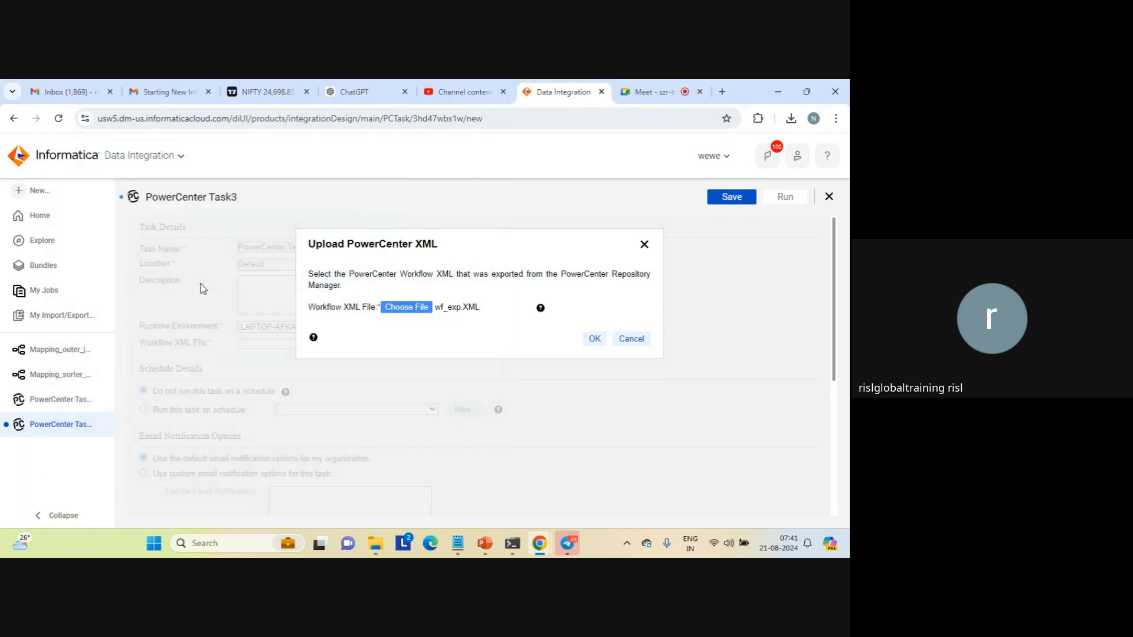
left_click(595, 339)
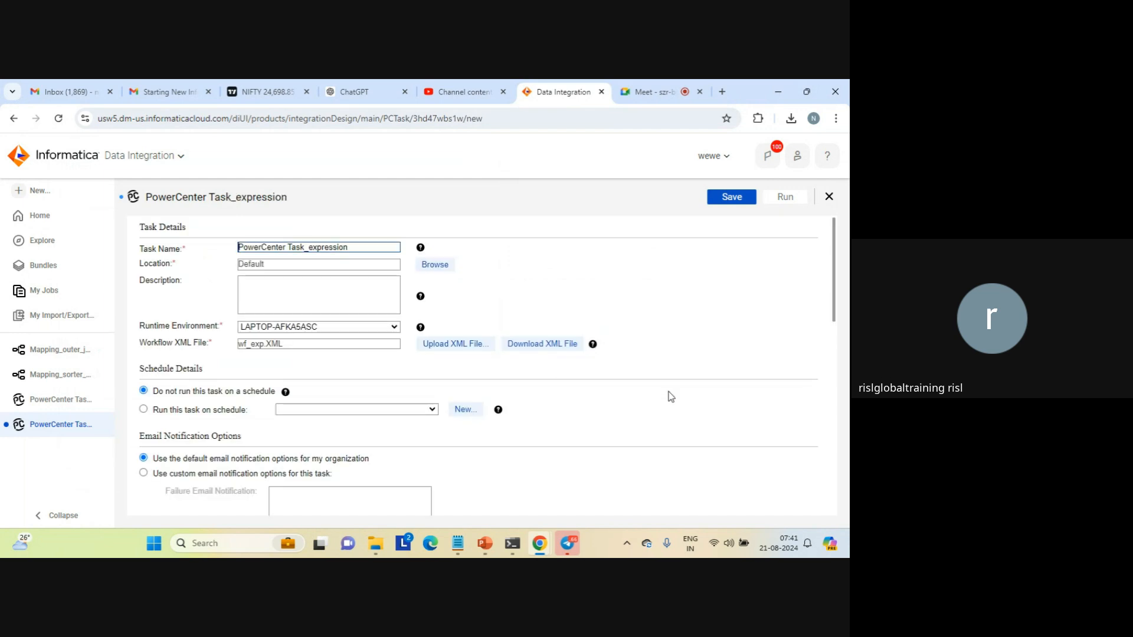
Save and run PowerCenter Task_expression, and check its refreshed job status in My Jobs
left_click(737, 204)
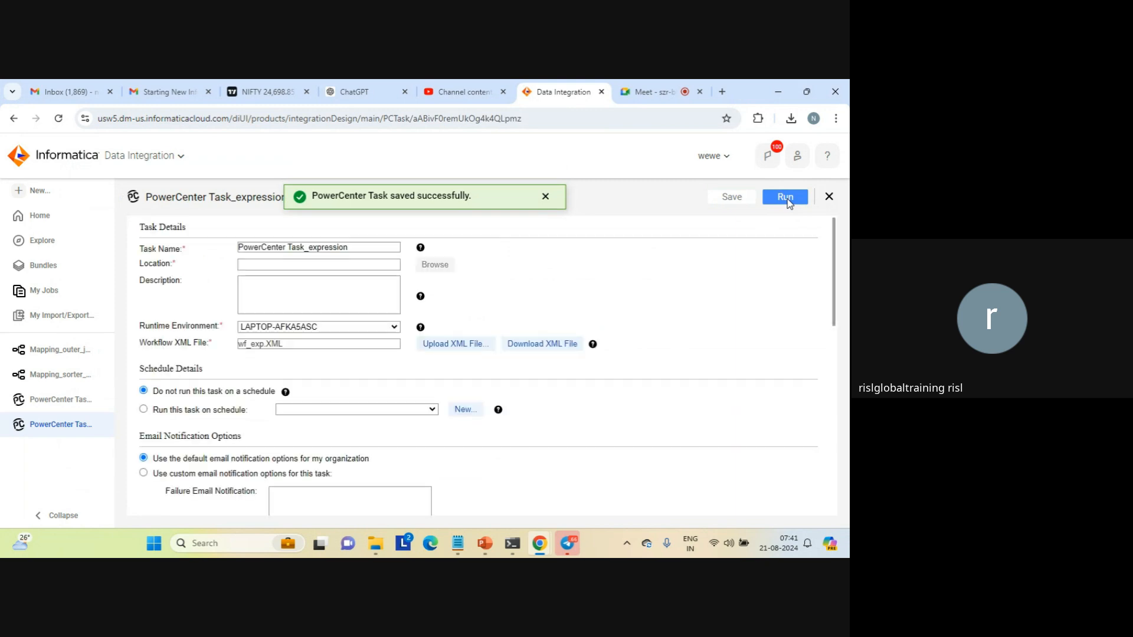
left_click(786, 198)
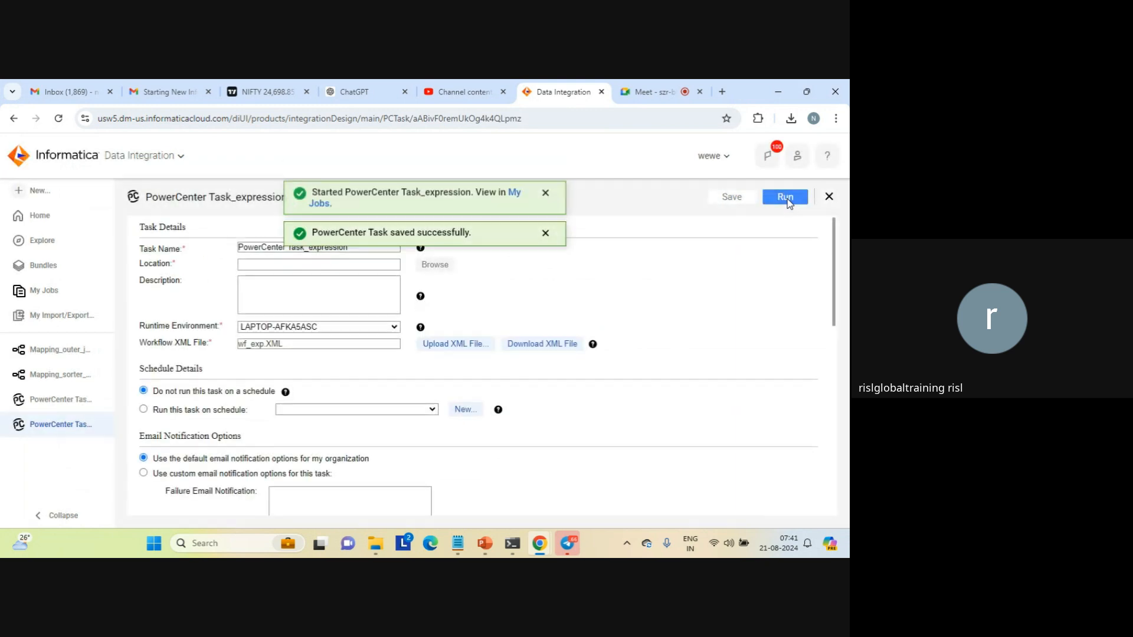
left_click(513, 200)
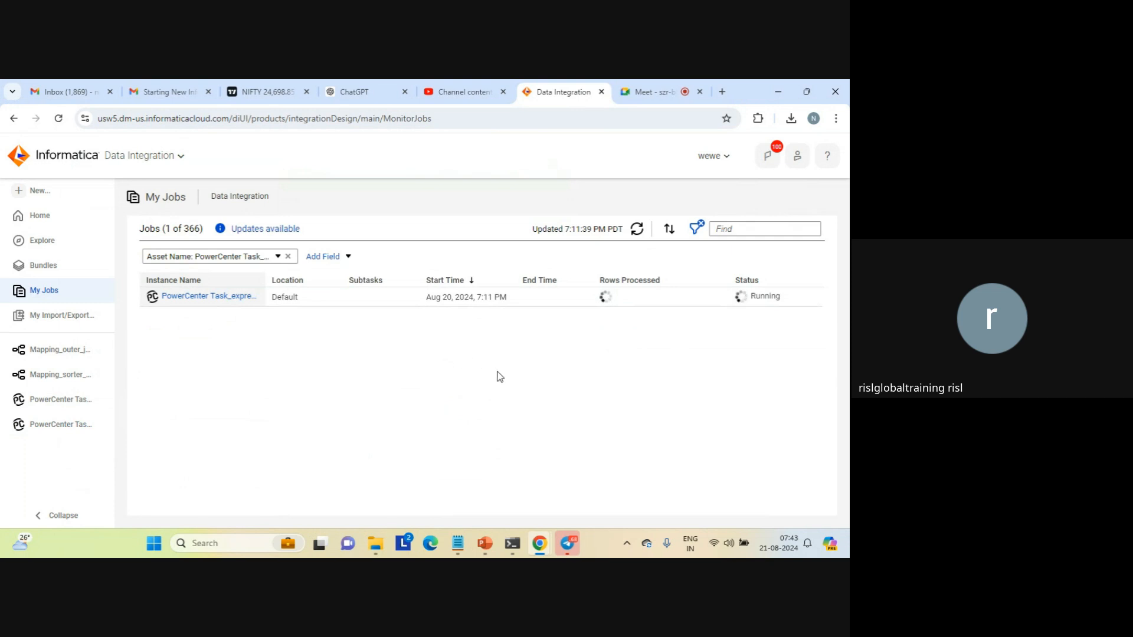
left_click(637, 232)
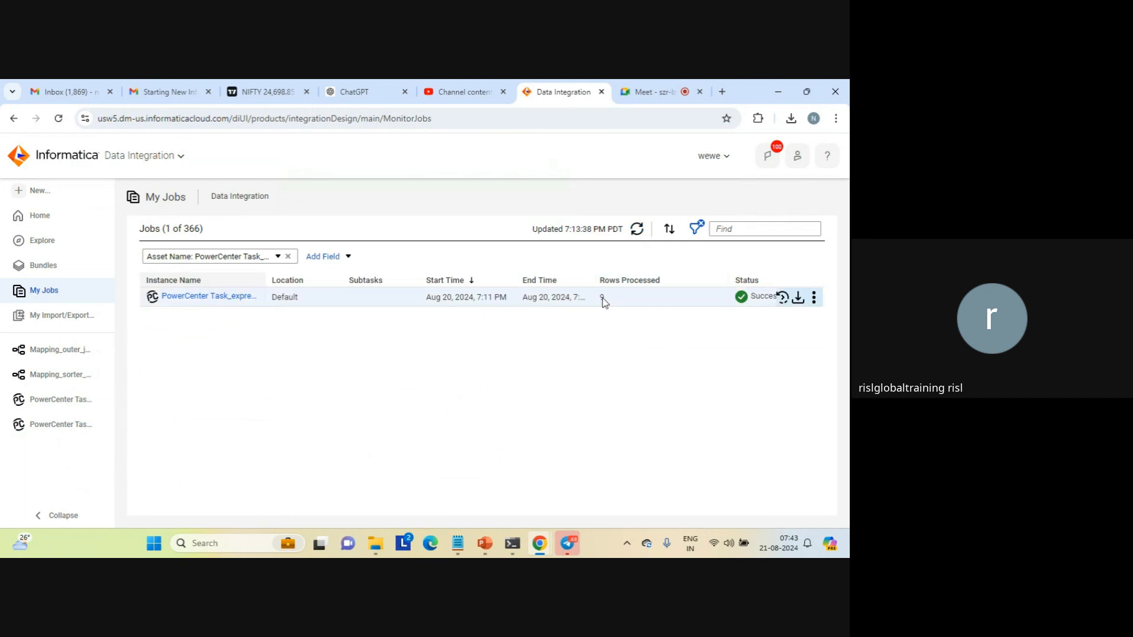
Switch to the agent's data folder in File Explorer and sort its files by date modified, newest first
mouse_move(376, 541)
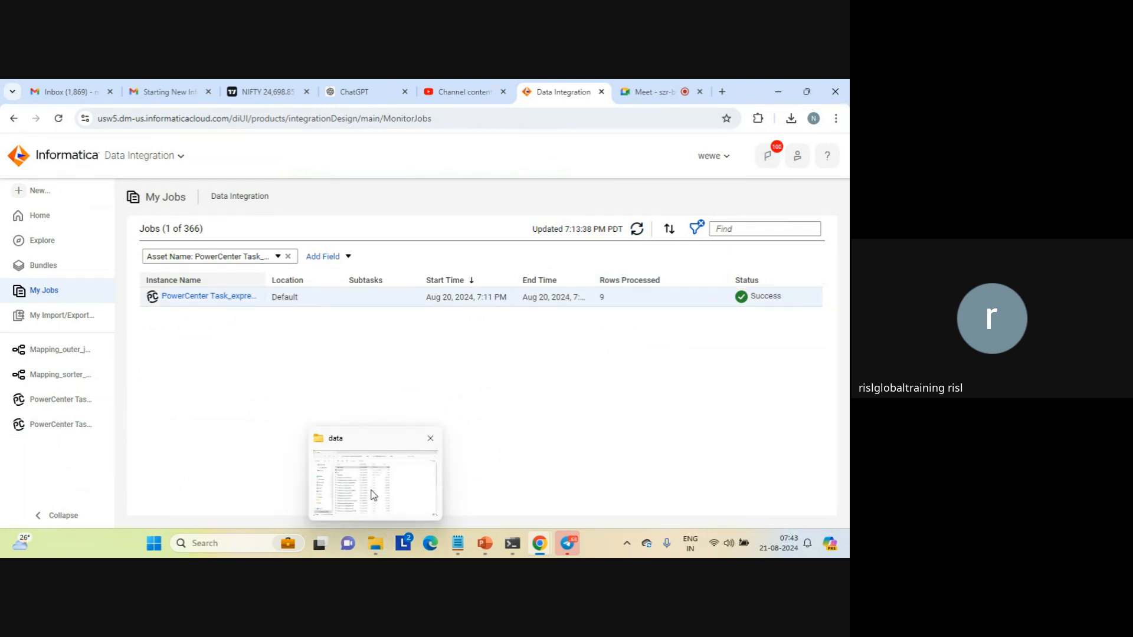
left_click(373, 494)
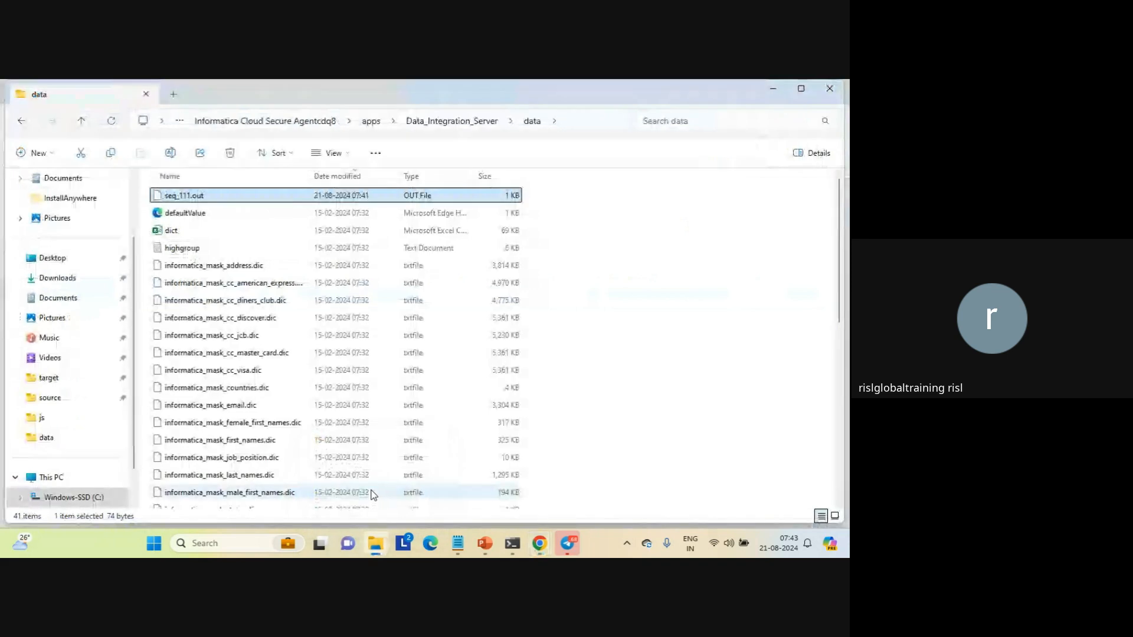
left_click(351, 177)
left_click(351, 177)
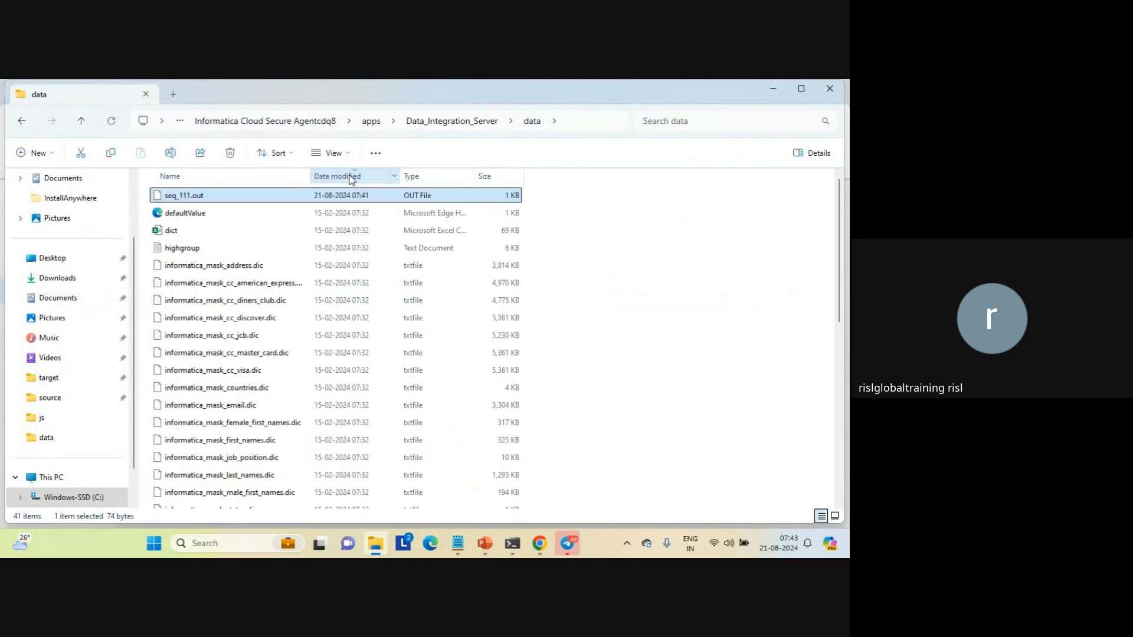
Open the updated seq_111.out in Notepad, using that app just once
double_click(212, 198)
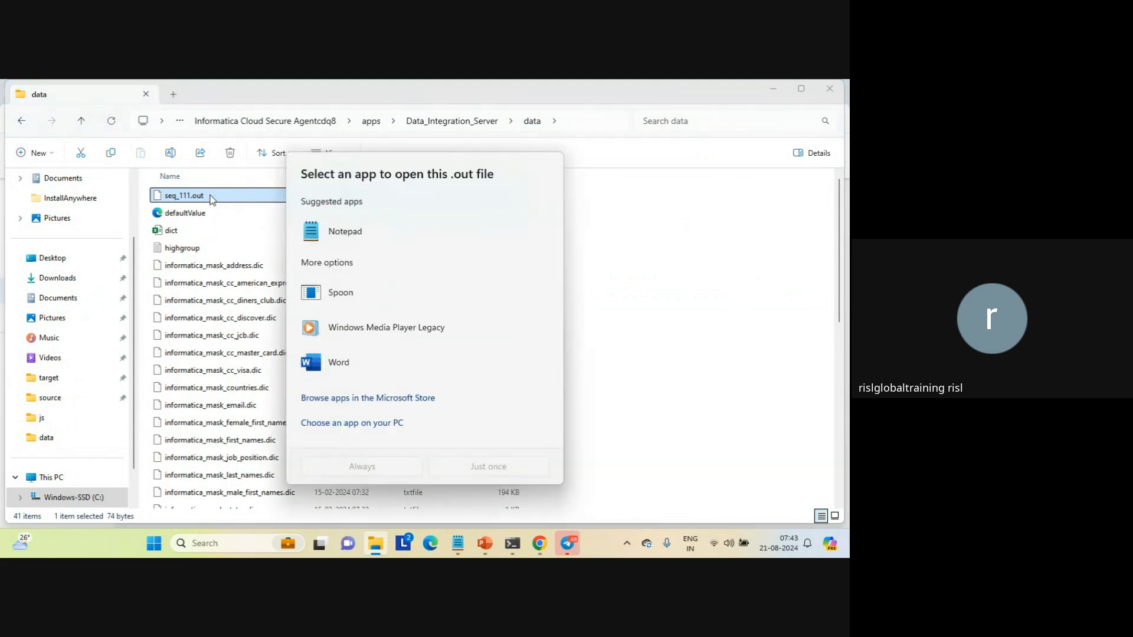
double_click(345, 231)
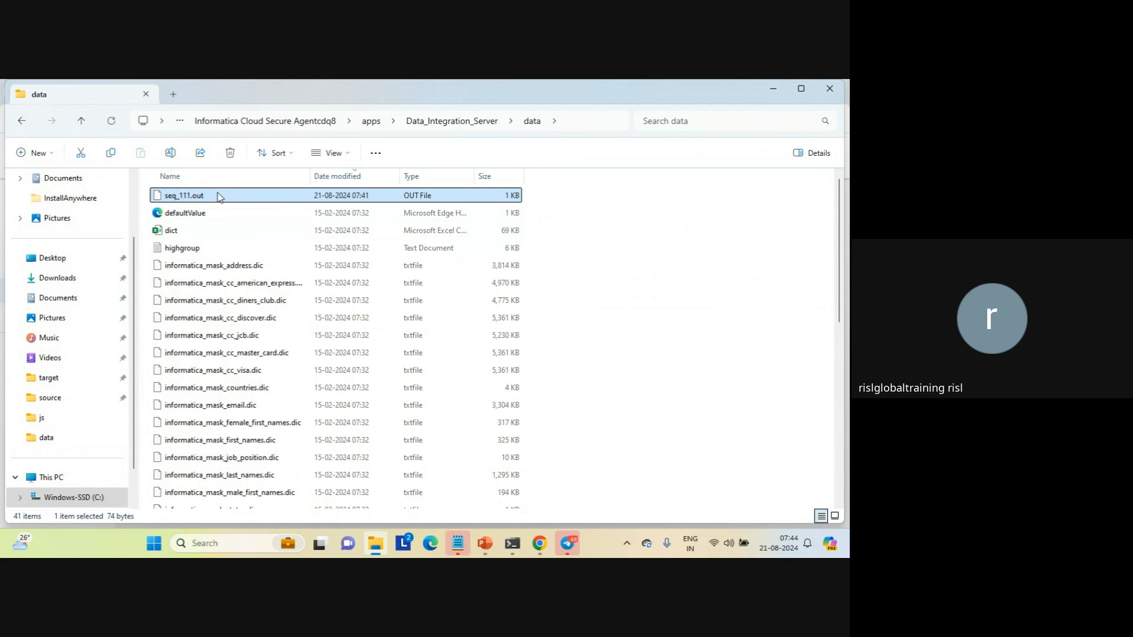
double_click(315, 197)
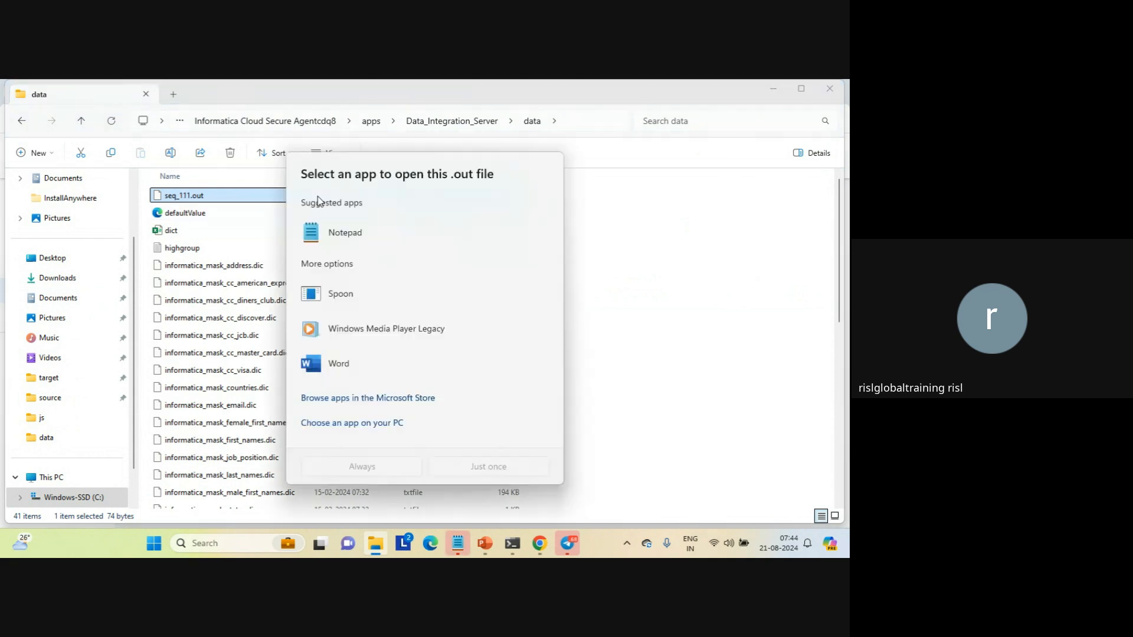
left_click(351, 236)
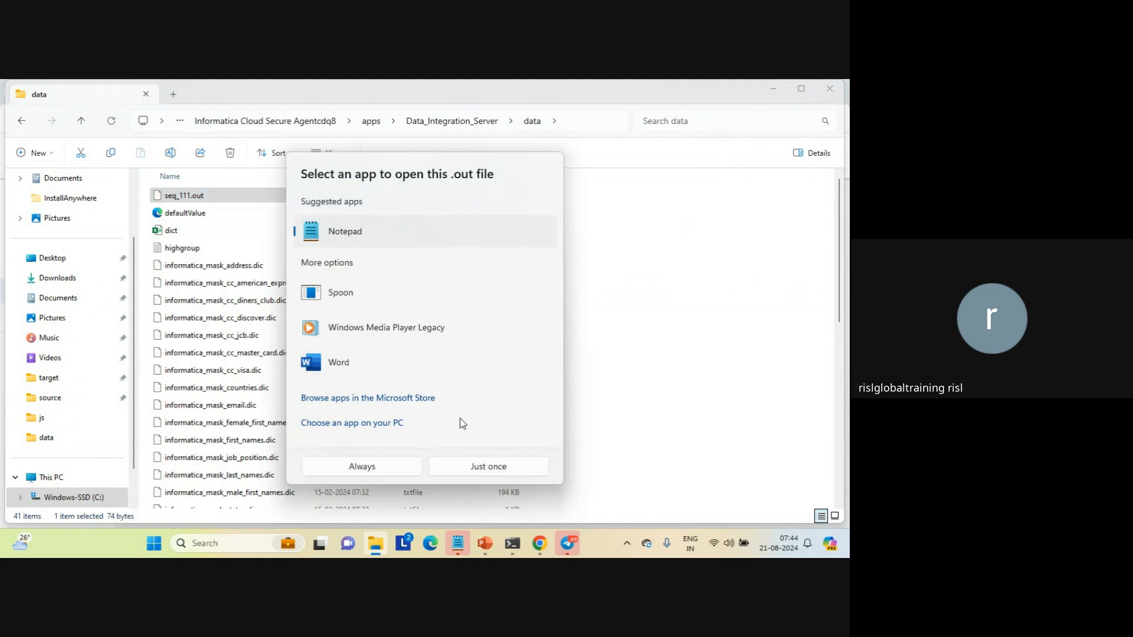
left_click(478, 467)
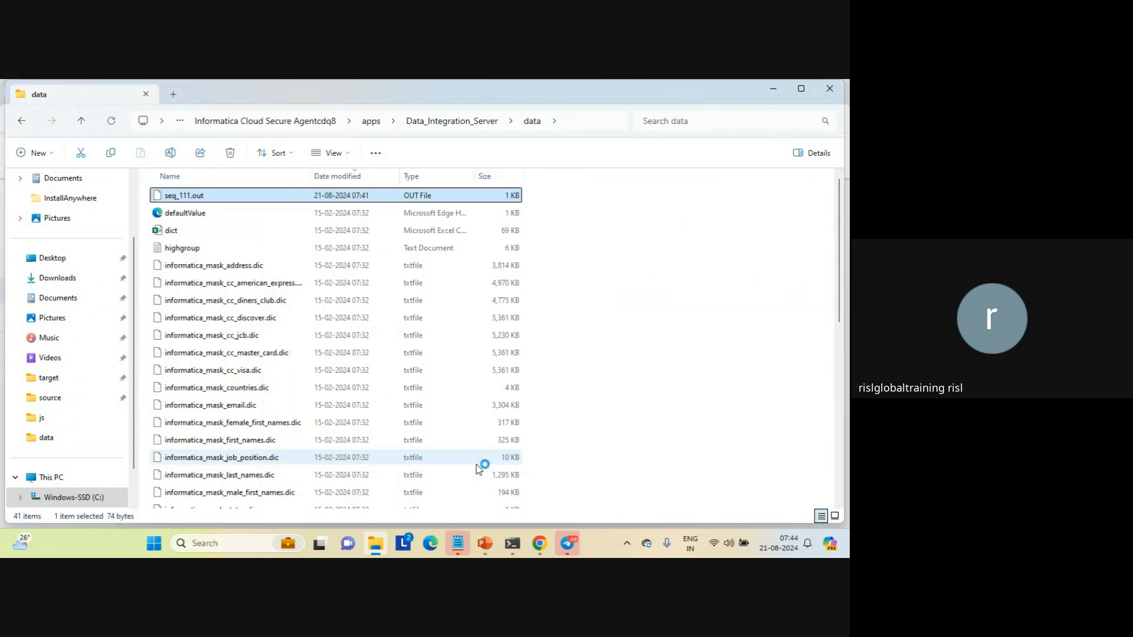
View the opened seq_111.out in Notepad and close both seq_111.out tabs
left_click(476, 465)
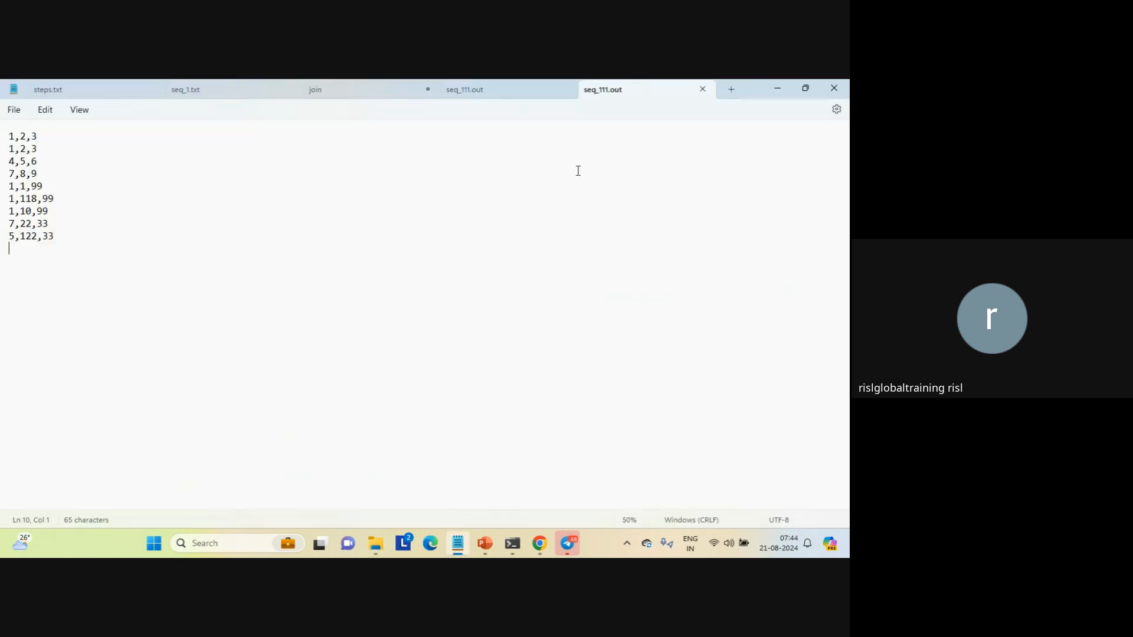
left_click(703, 89)
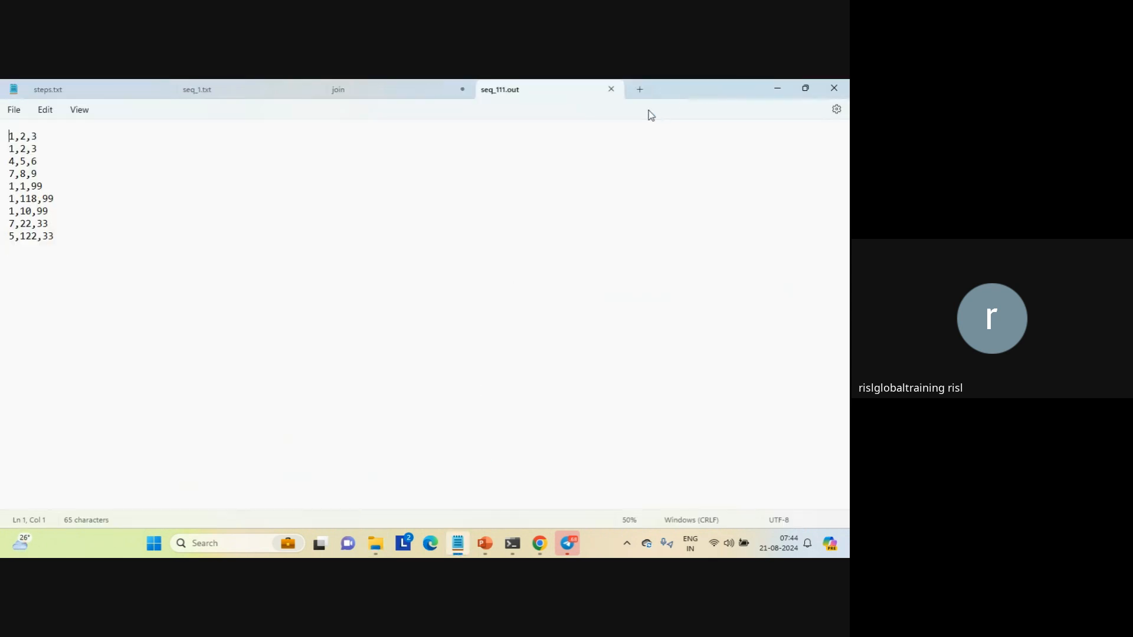
left_click(611, 89)
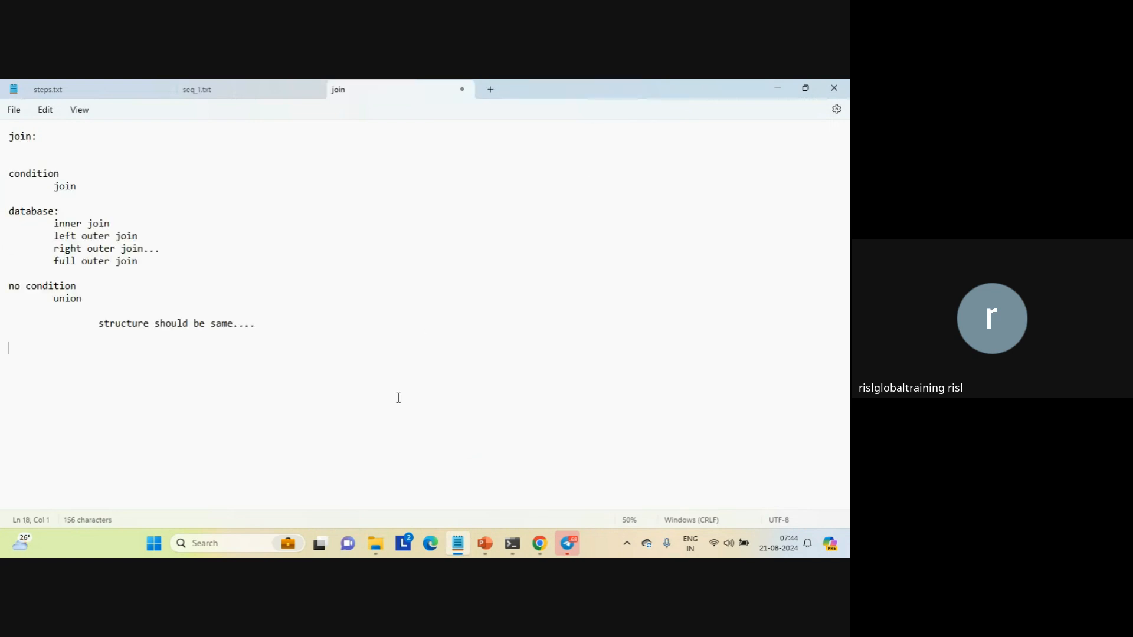
Switch to Informatica in Chrome and check the source and target success rows in the PowerCenter Task_expression job details
mouse_move(383, 555)
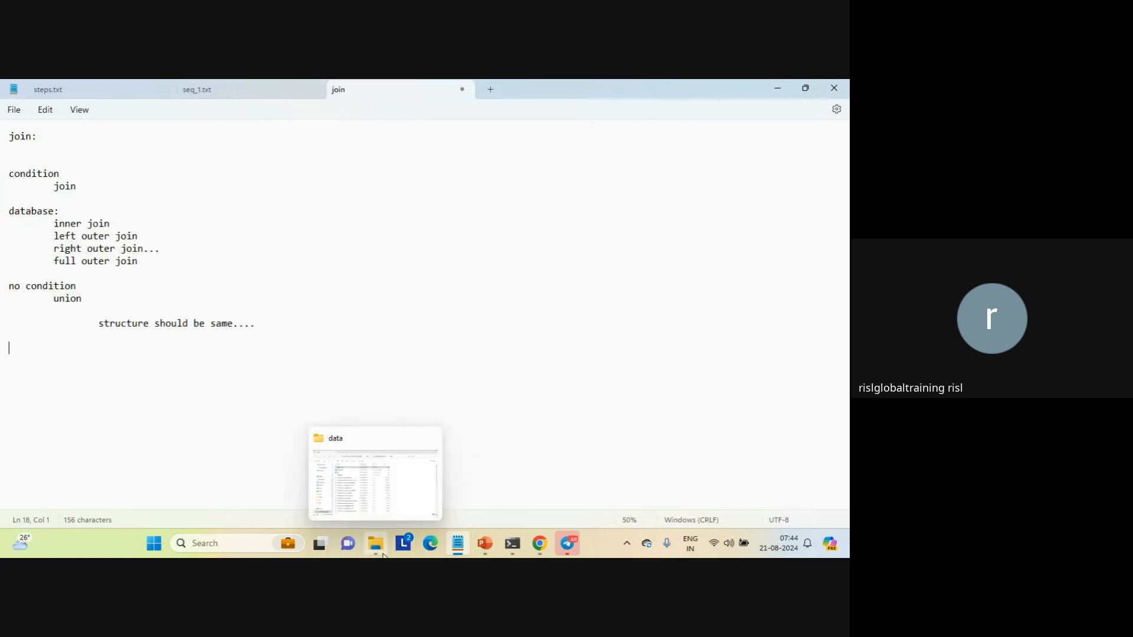
left_click(386, 473)
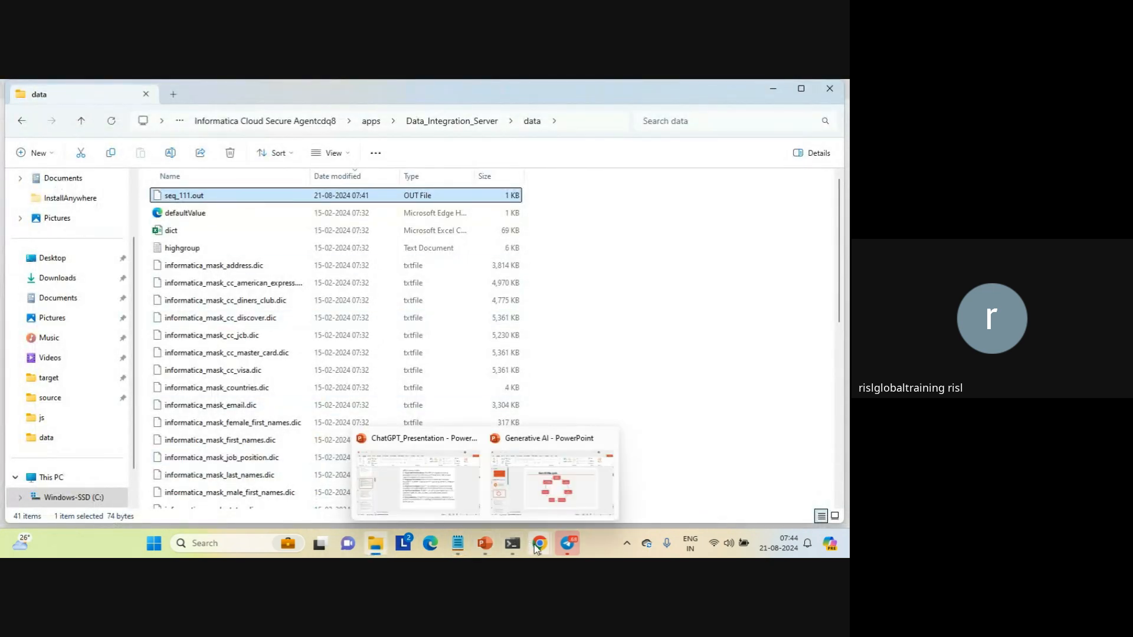
mouse_move(536, 547)
left_click(501, 477)
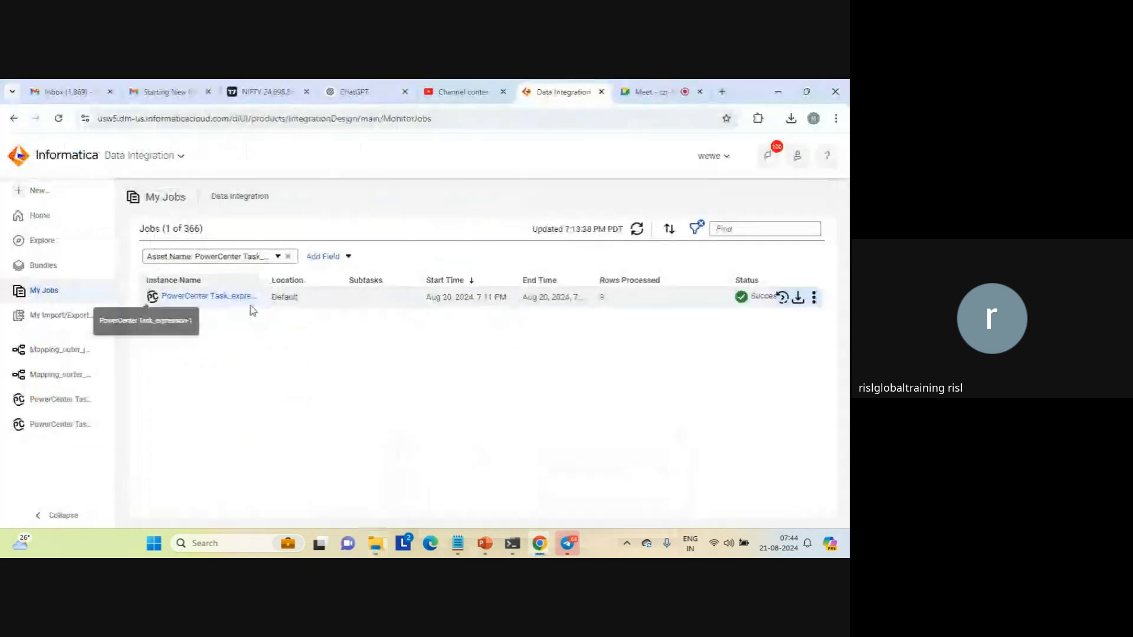
left_click(220, 302)
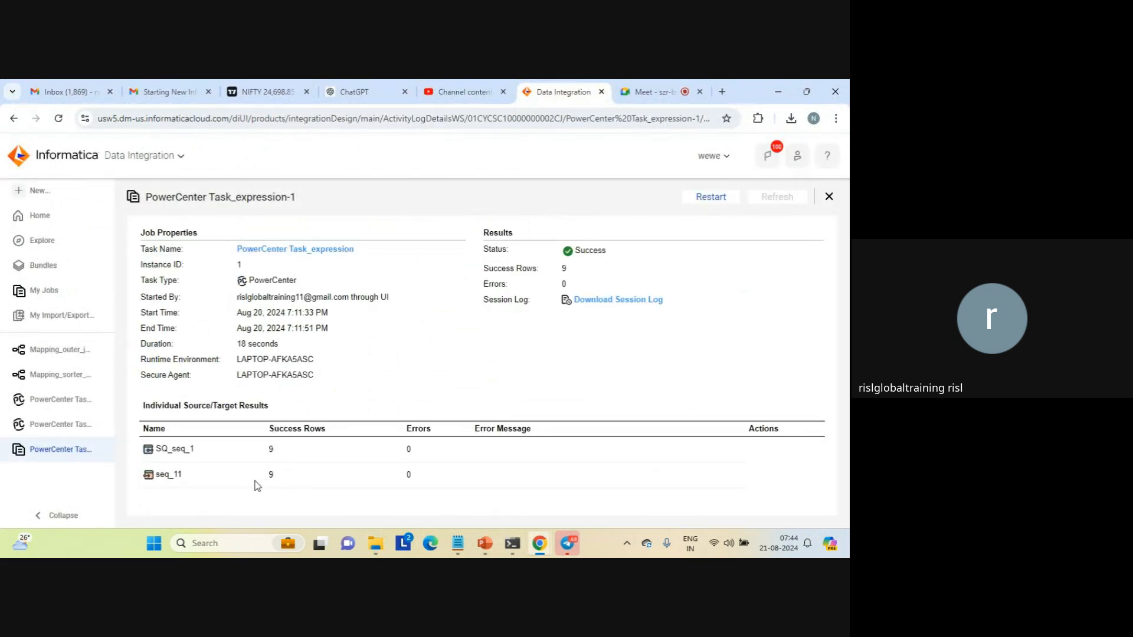
double_click(269, 475)
double_click(271, 450)
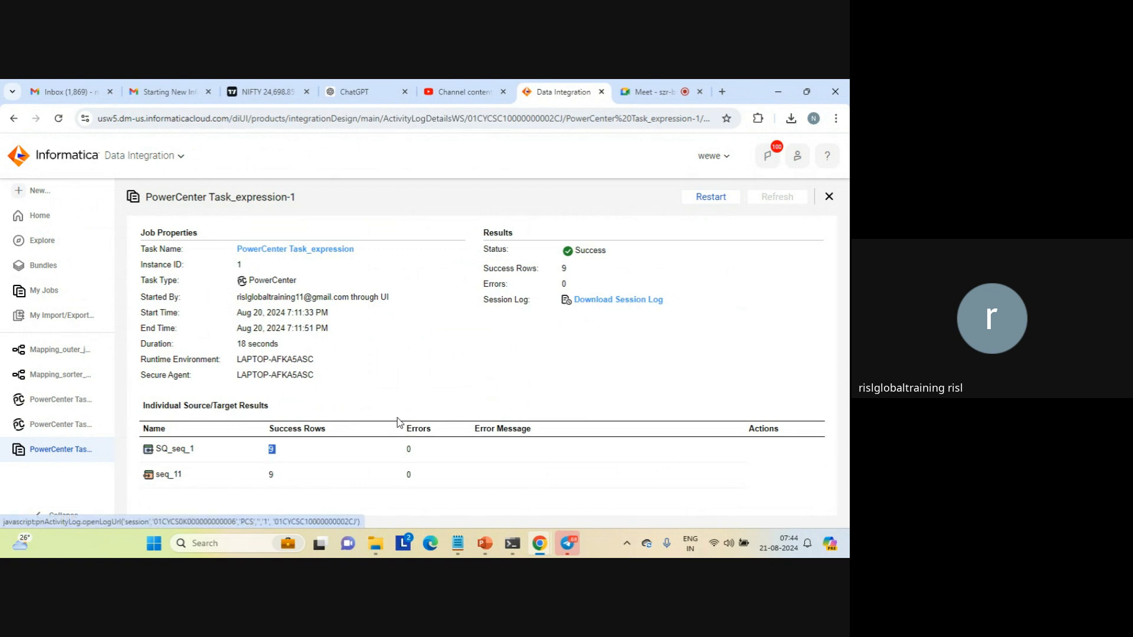
Switch to File Explorer and check the target folder for new output files, sorted by date modified, newest first
mouse_move(384, 548)
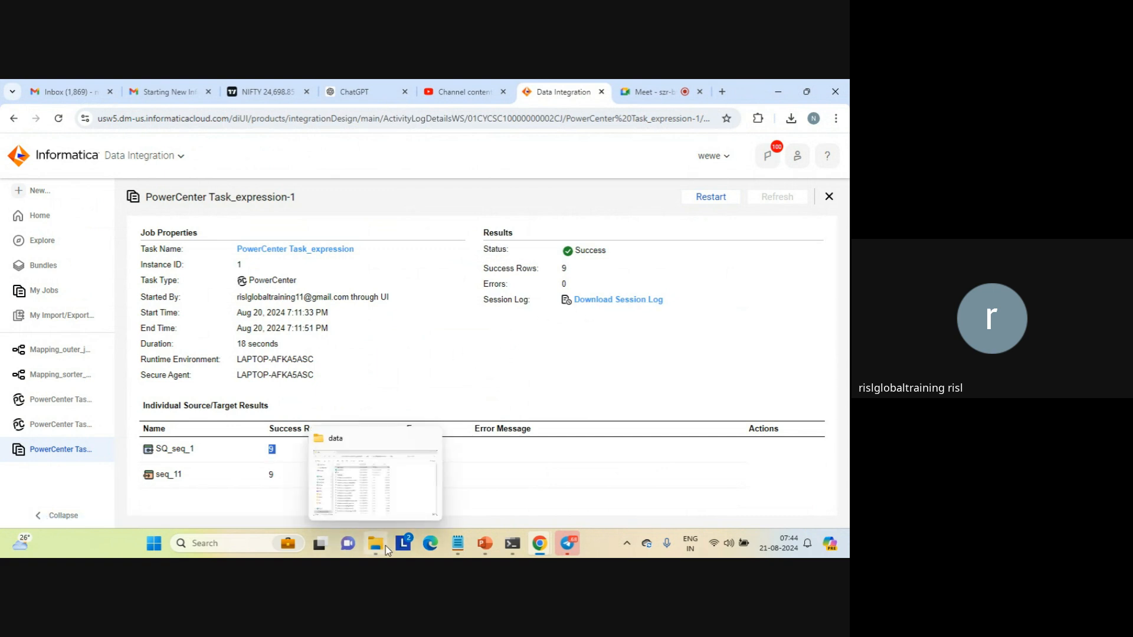
left_click(375, 497)
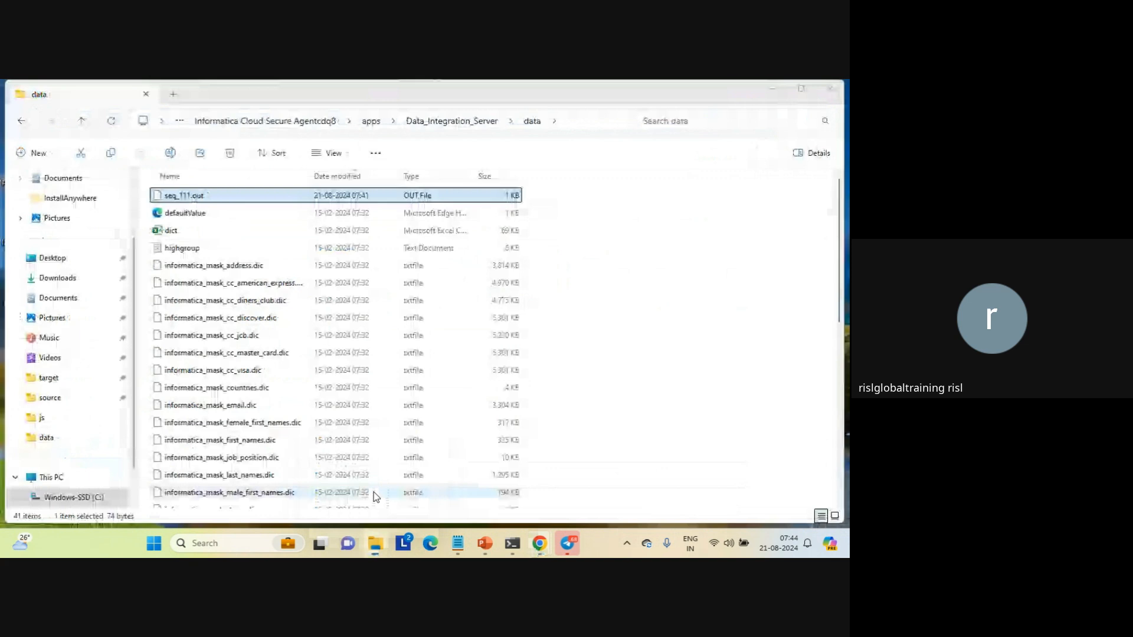
left_click(62, 383)
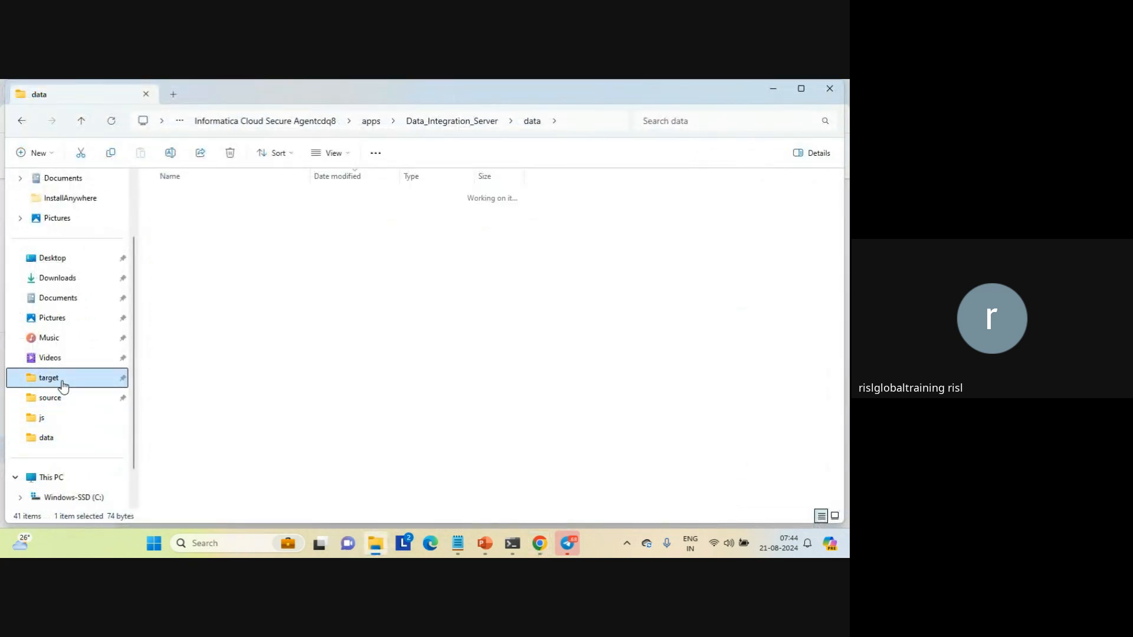
left_click(356, 177)
left_click(356, 177)
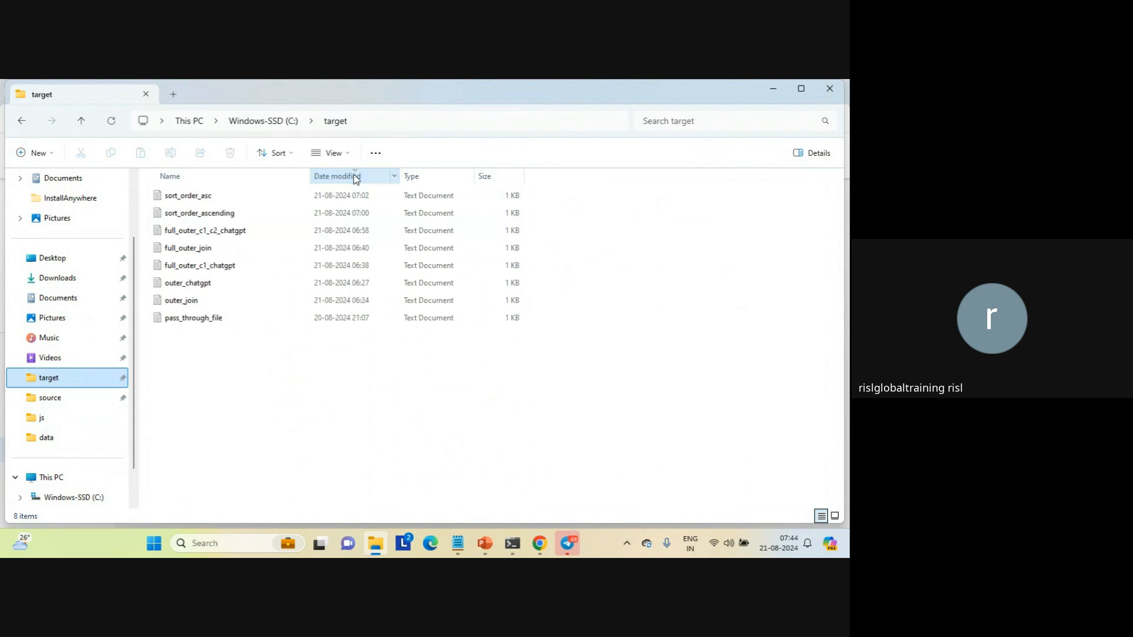
left_click(197, 204)
left_click(213, 389)
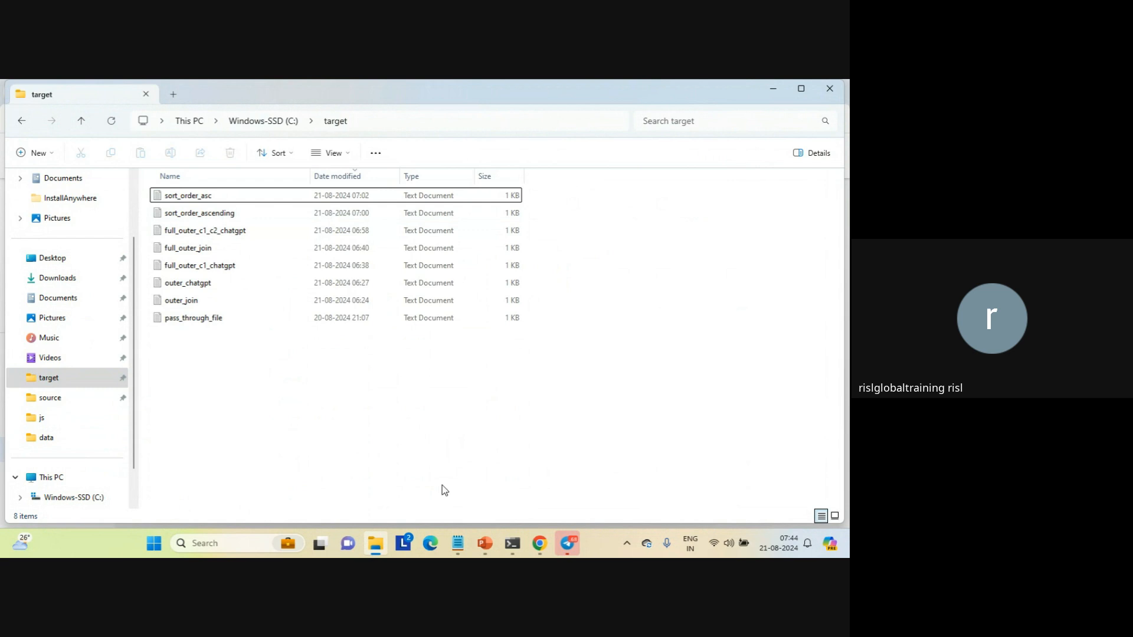
Find the wf_exp workflow file in the source folder and open it with Notepad
mouse_move(381, 551)
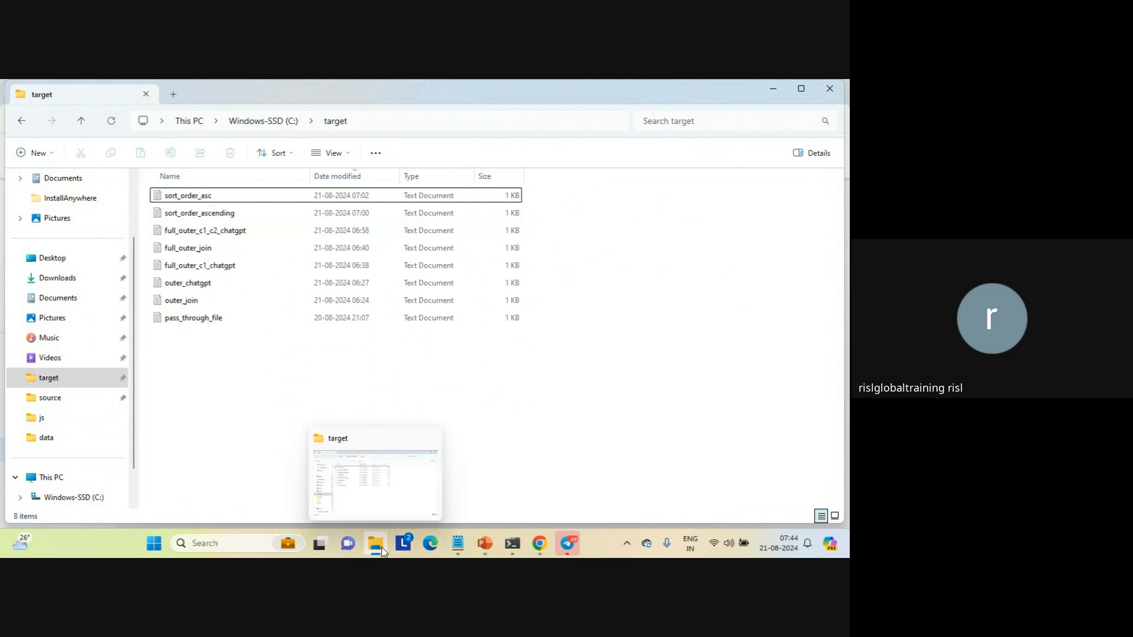
left_click(374, 508)
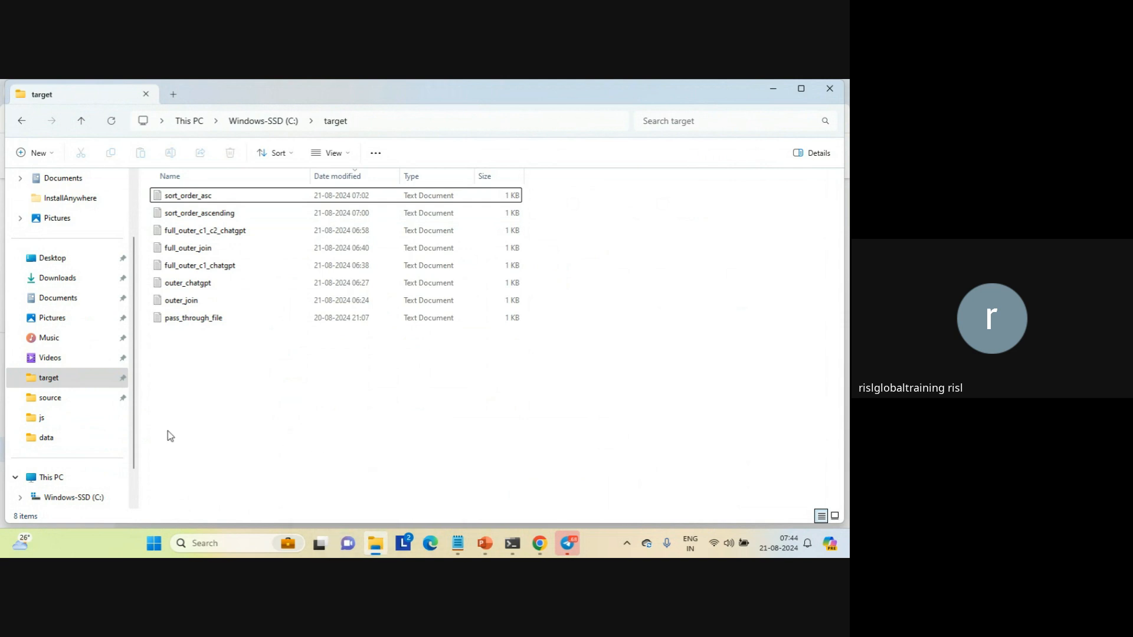
left_click(53, 403)
left_click(197, 320)
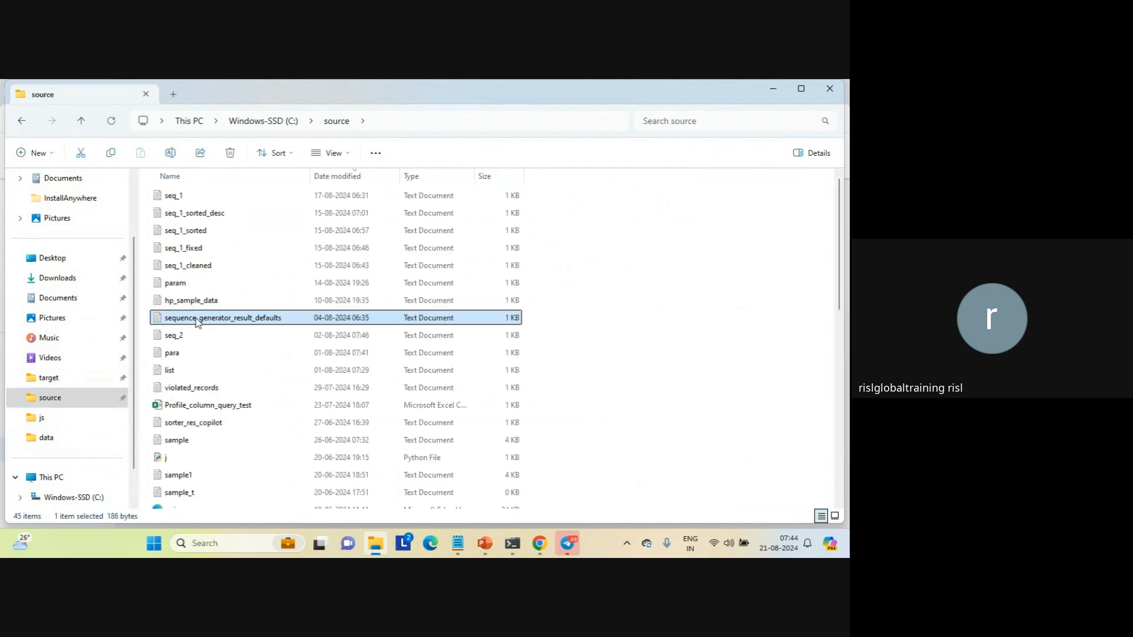
key("w")
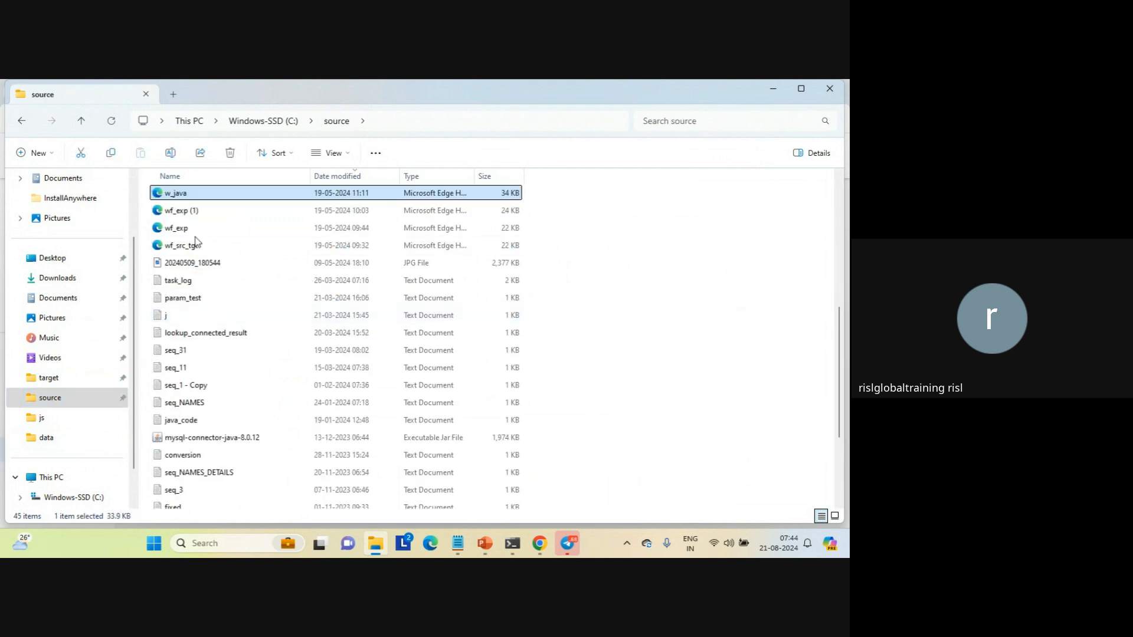
left_click(180, 229)
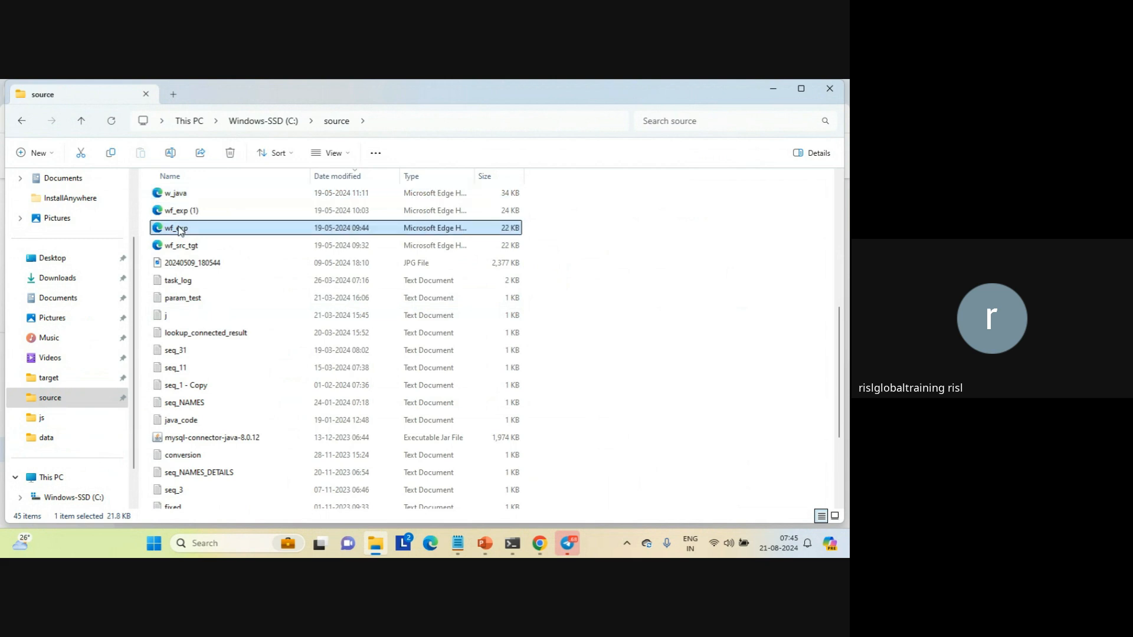
right_click(180, 229)
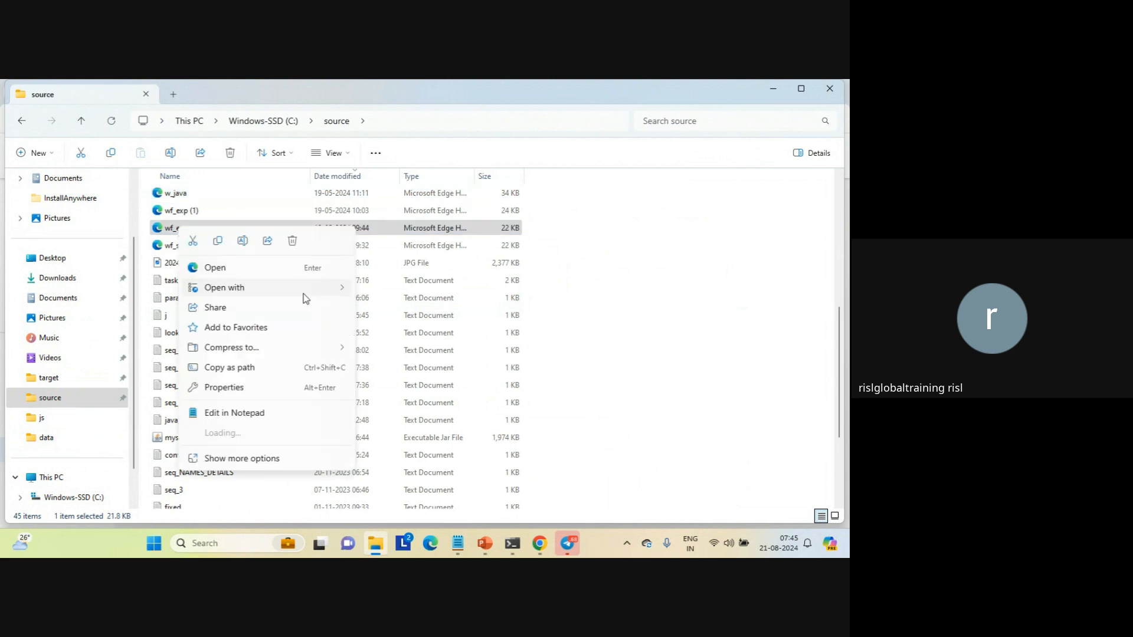
left_click(390, 315)
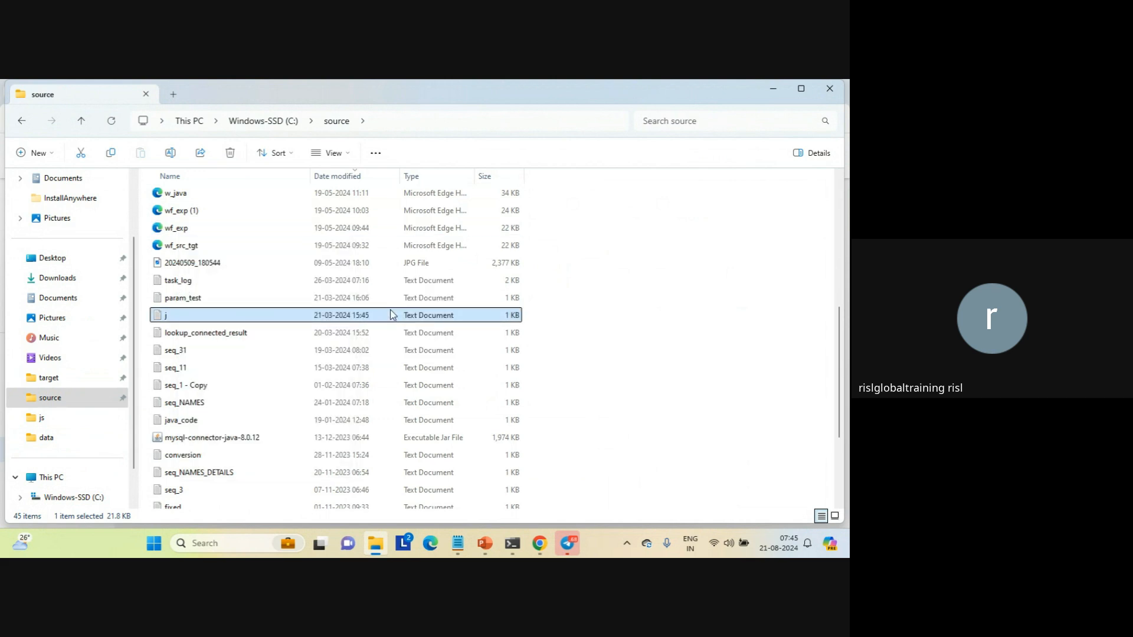
left_click(182, 230)
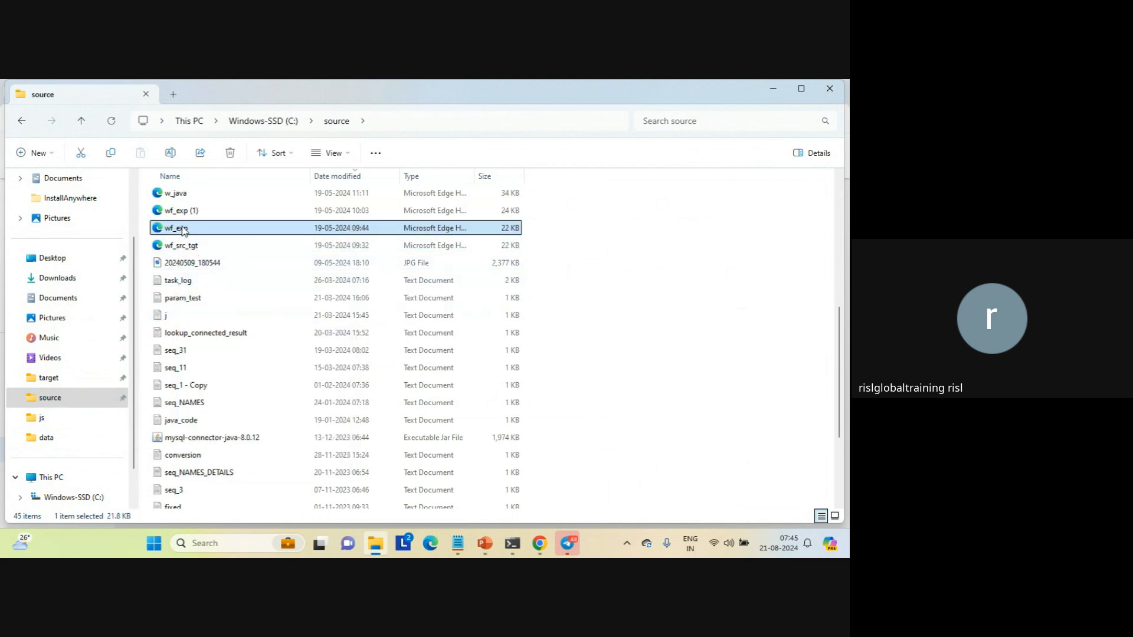
right_click(183, 230)
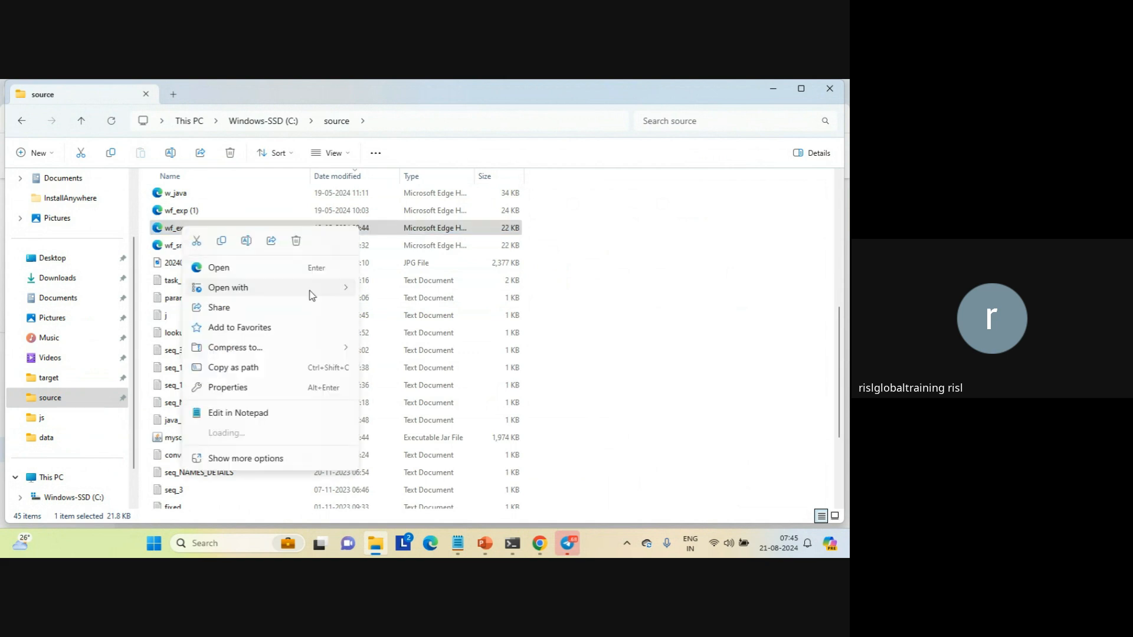
mouse_move(312, 296)
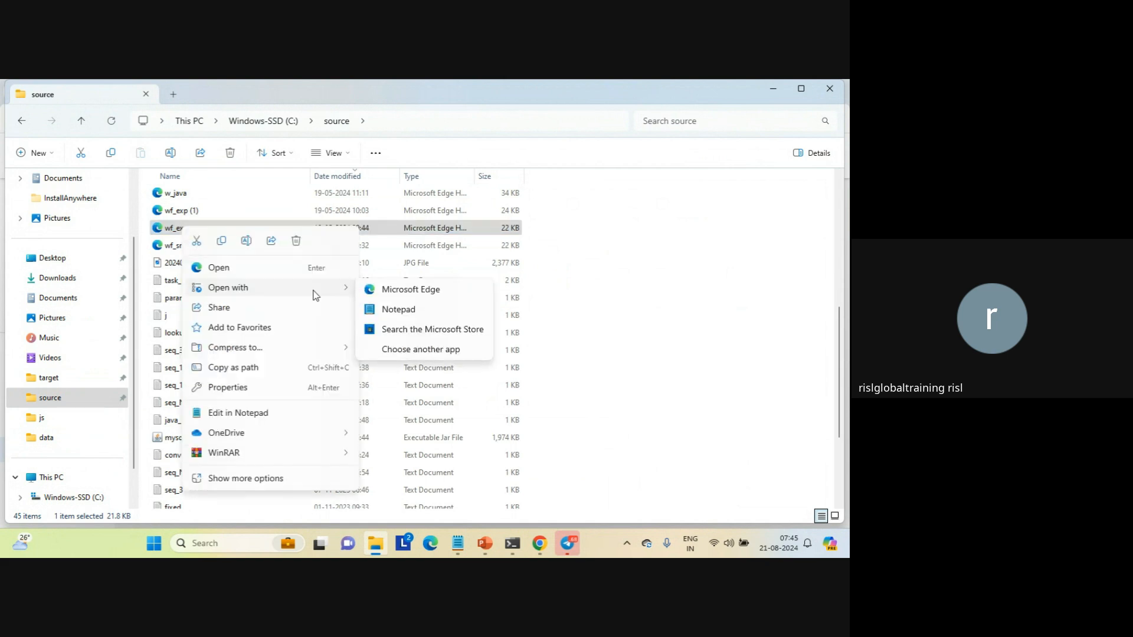
left_click(399, 312)
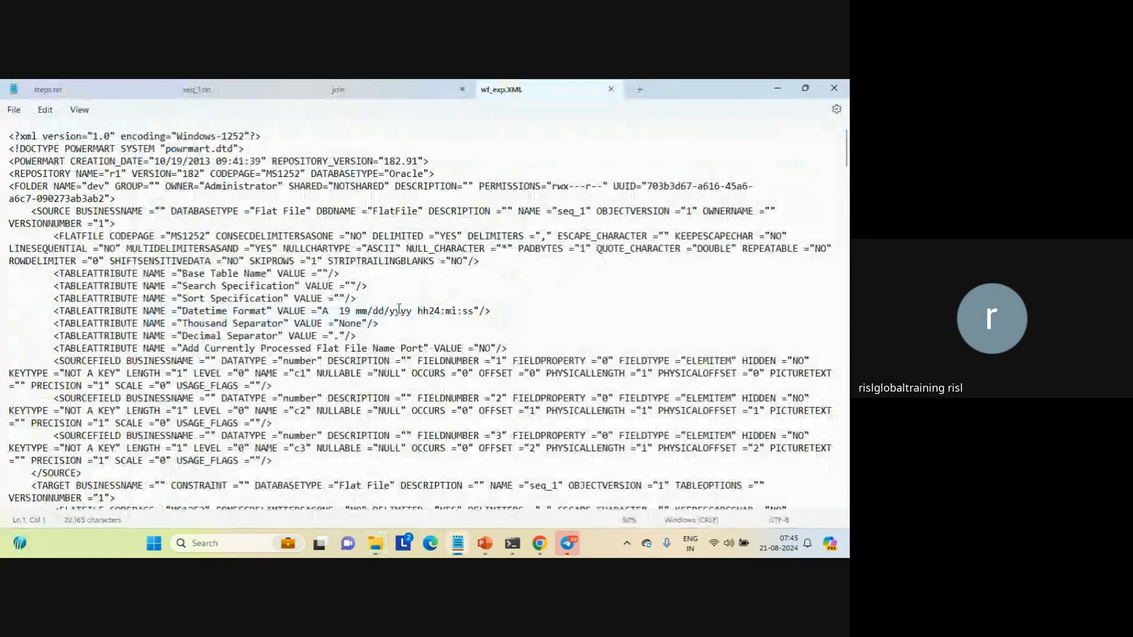
Read through the source, target, mapping, session and workflow definitions in wf_exp.XML to its end, and close the file
key("Down")
key("Down")
key("Down")
key("Down")
key("Down")
key("Down")
key("Down")
key("Down")
key("Down")
key("Down")
key("Down")
key("Down")
key("Down")
key("Down")
key("Down")
key("Down")
key("Down")
key("Down")
key("Down")
key("Down")
key("Down")
key("Down")
key("Down")
key("Down")
key("Down")
key("Down")
key("Down")
key("Down")
key("Down")
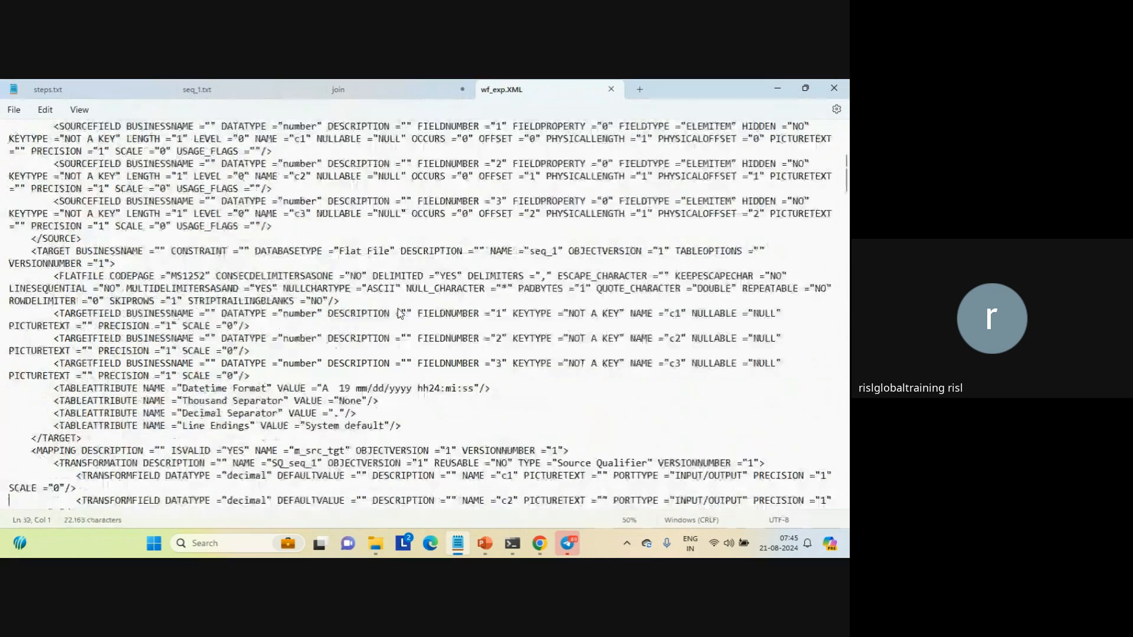
key("Down")
key("Down")
key("Down")
key("Down")
key("Down")
key("Down")
key("Down")
key("Down")
key("Down")
key("Down")
key("Down")
key("Down")
key("Down")
key("Down")
key("Down")
key("Down")
key("Down")
key("Down")
key("Down")
key("Down")
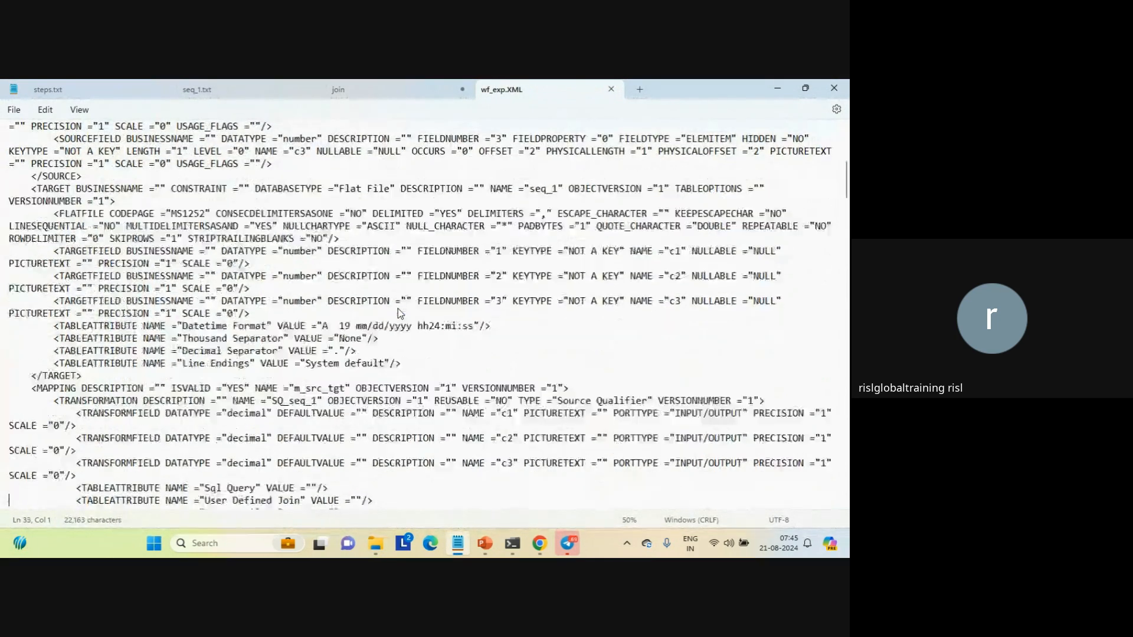
key("Down")
key("Down")
key("Down")
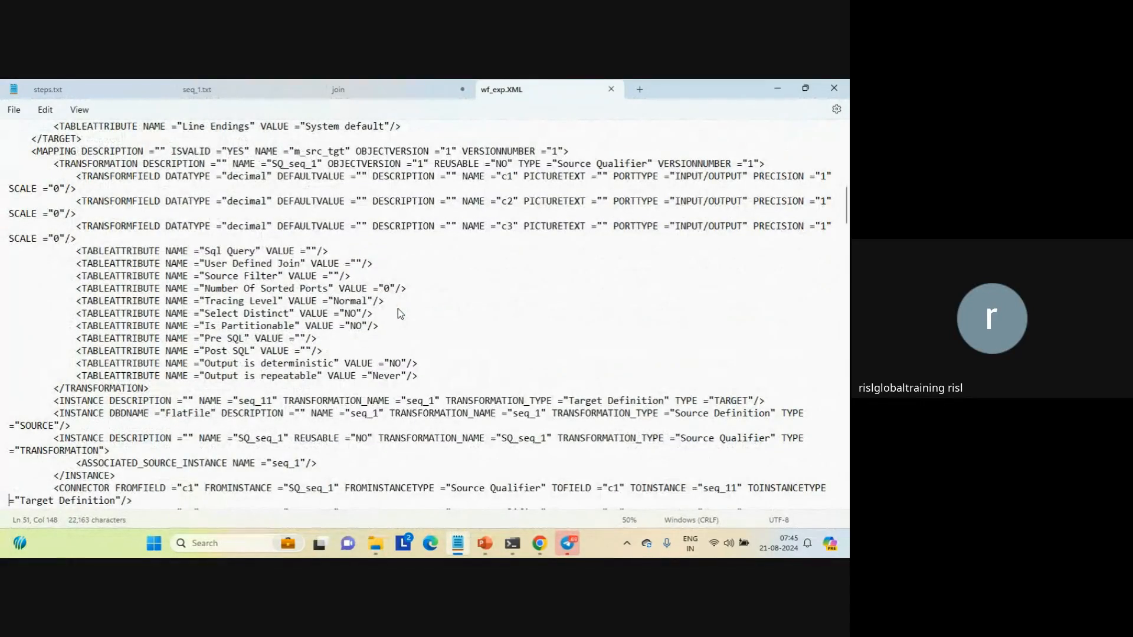
left_click(550, 424)
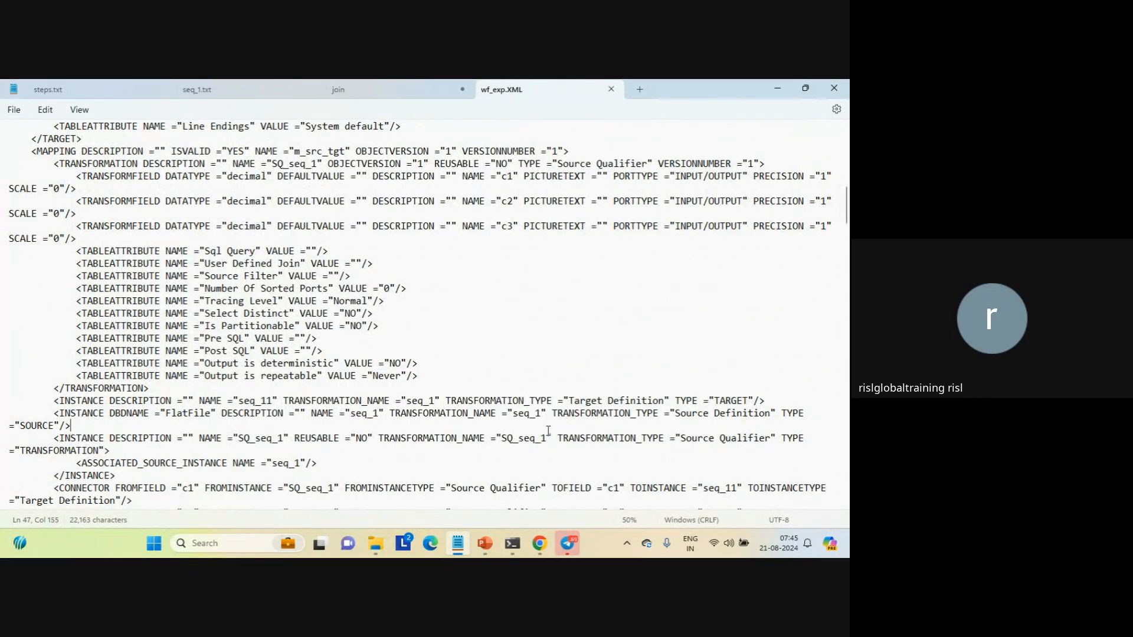
left_click(847, 440)
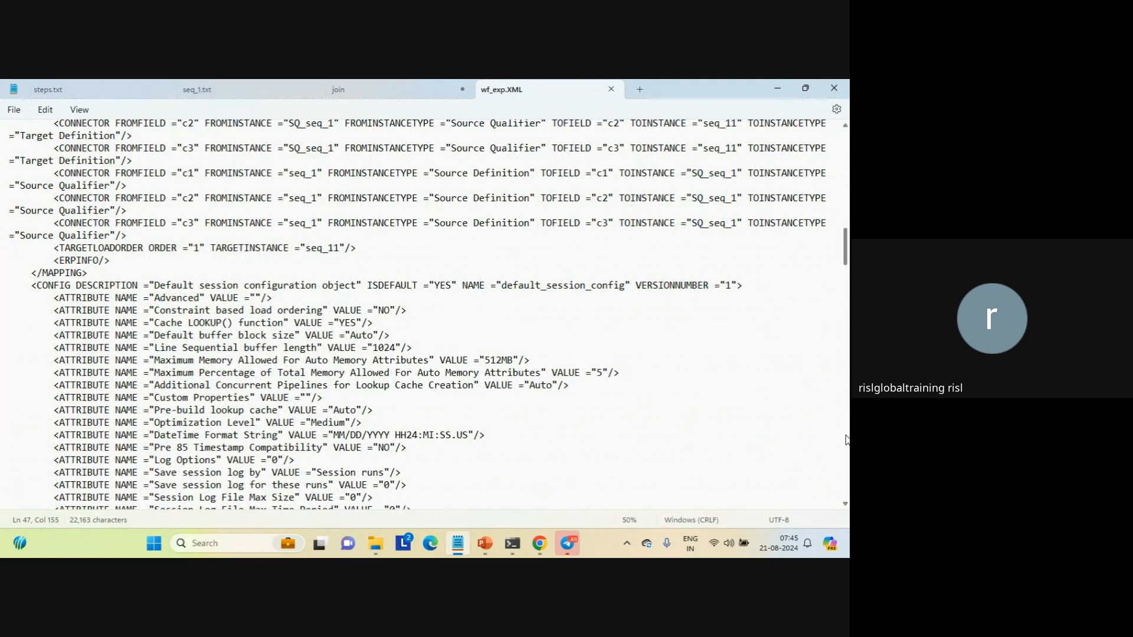
left_click(847, 439)
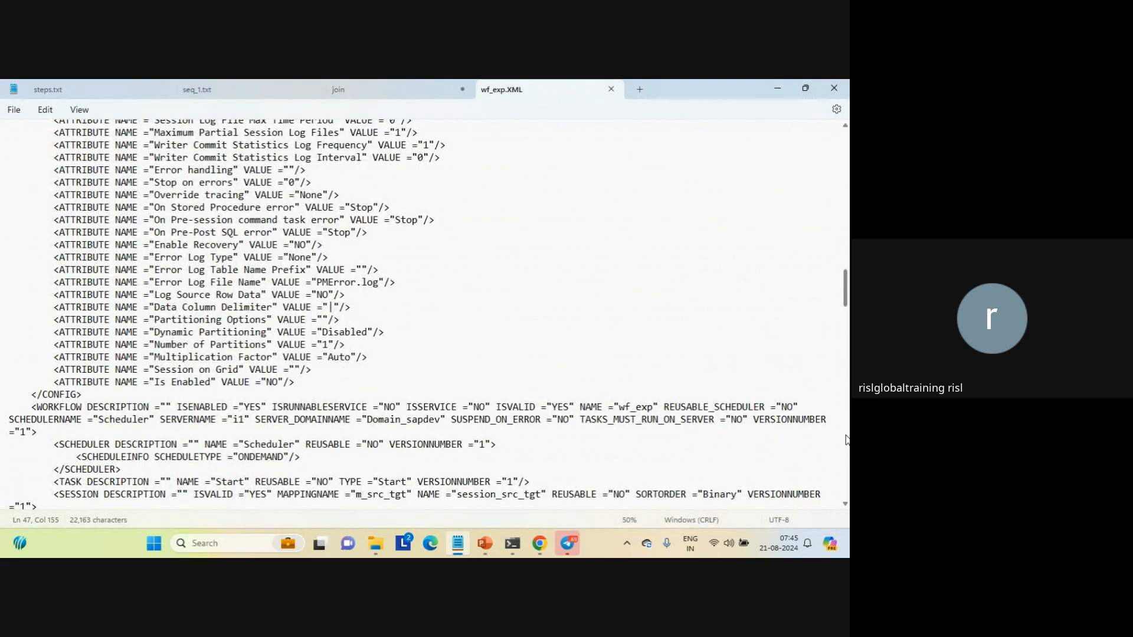
left_click(847, 440)
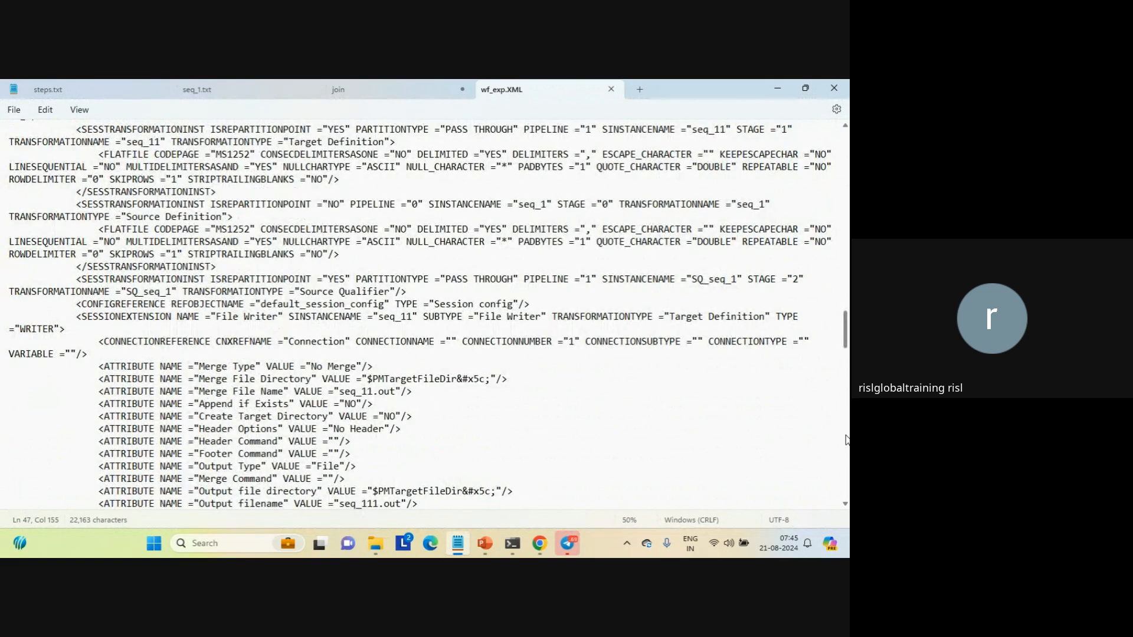
left_click(847, 440)
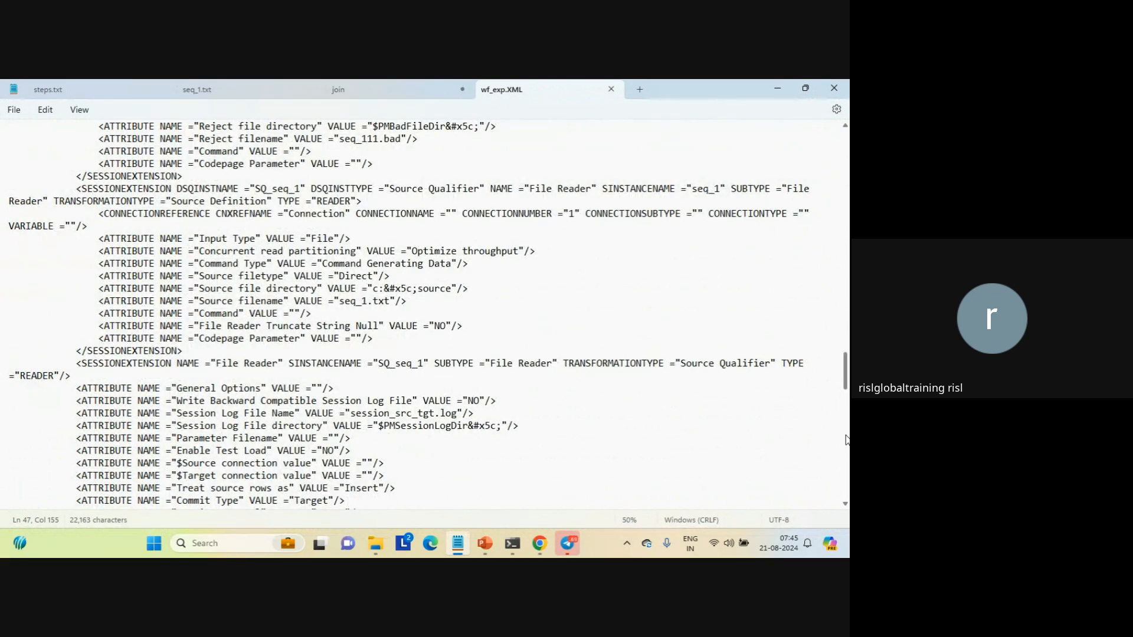
left_click(847, 439)
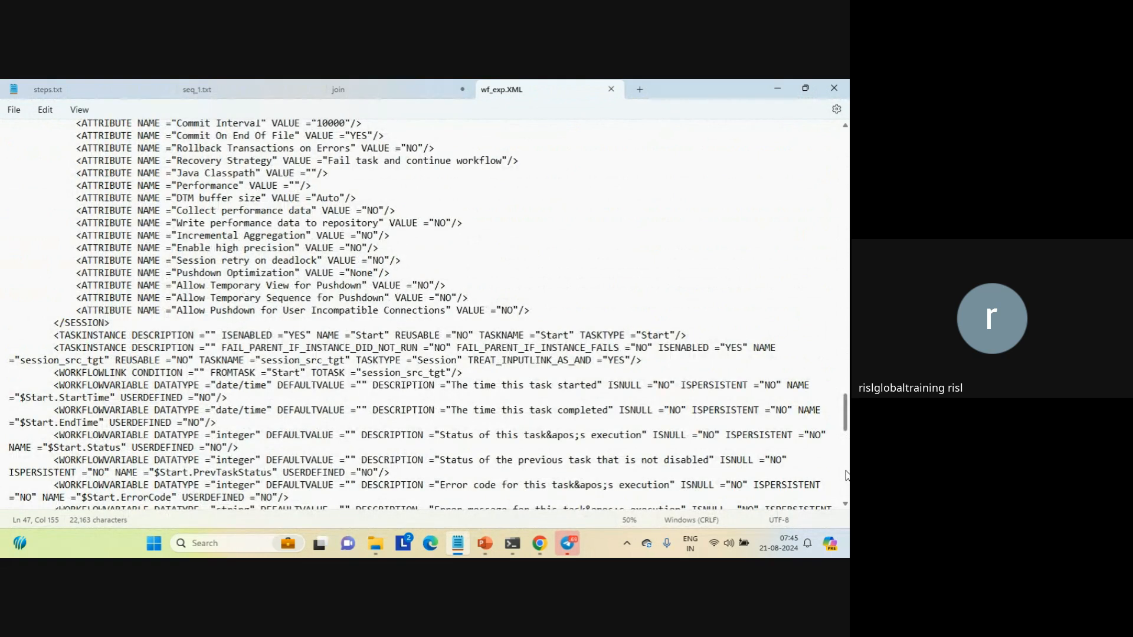
left_click(846, 475)
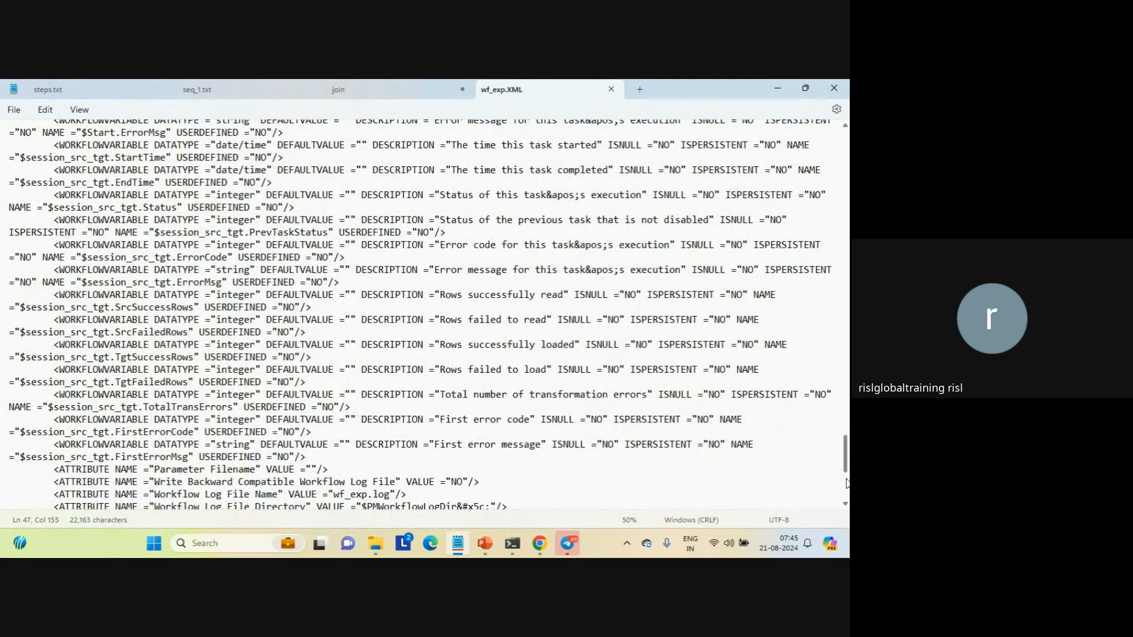
left_click(847, 492)
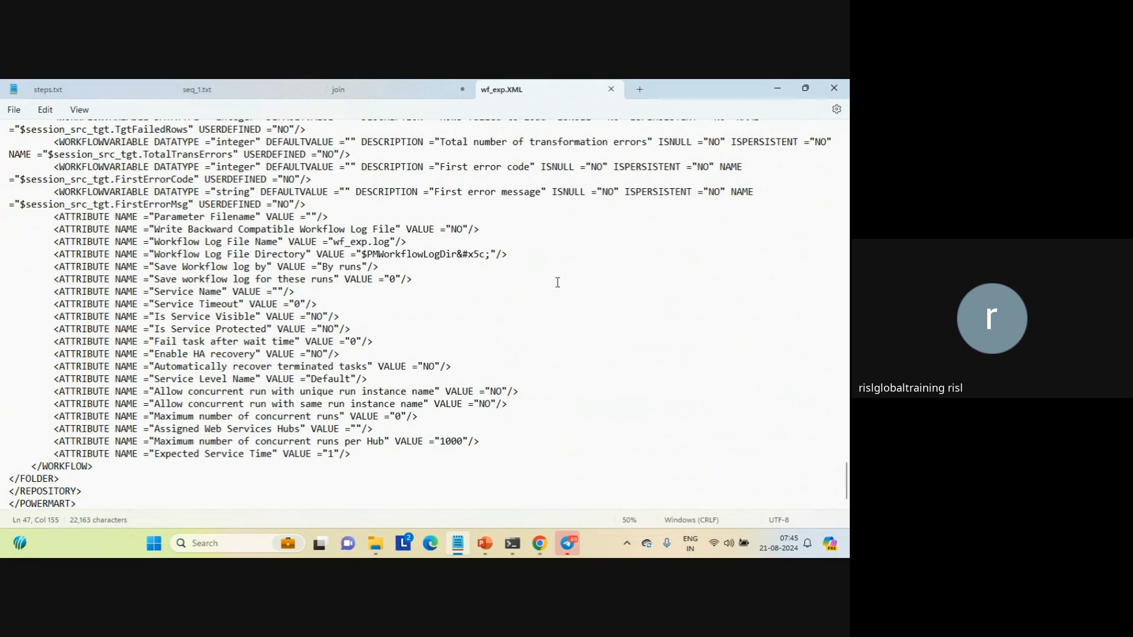
left_click(611, 90)
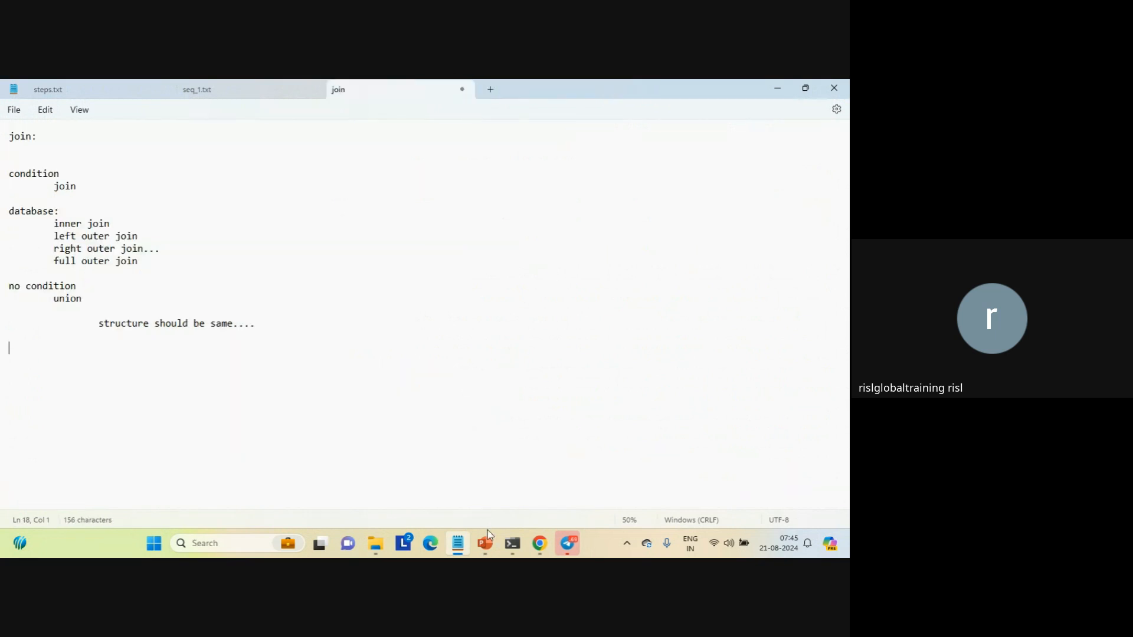
Switch to Informatica in Chrome and create a new PowerCenter task using the LAPTOP-AFKA5ASC runtime environment
mouse_move(540, 543)
left_click(494, 466)
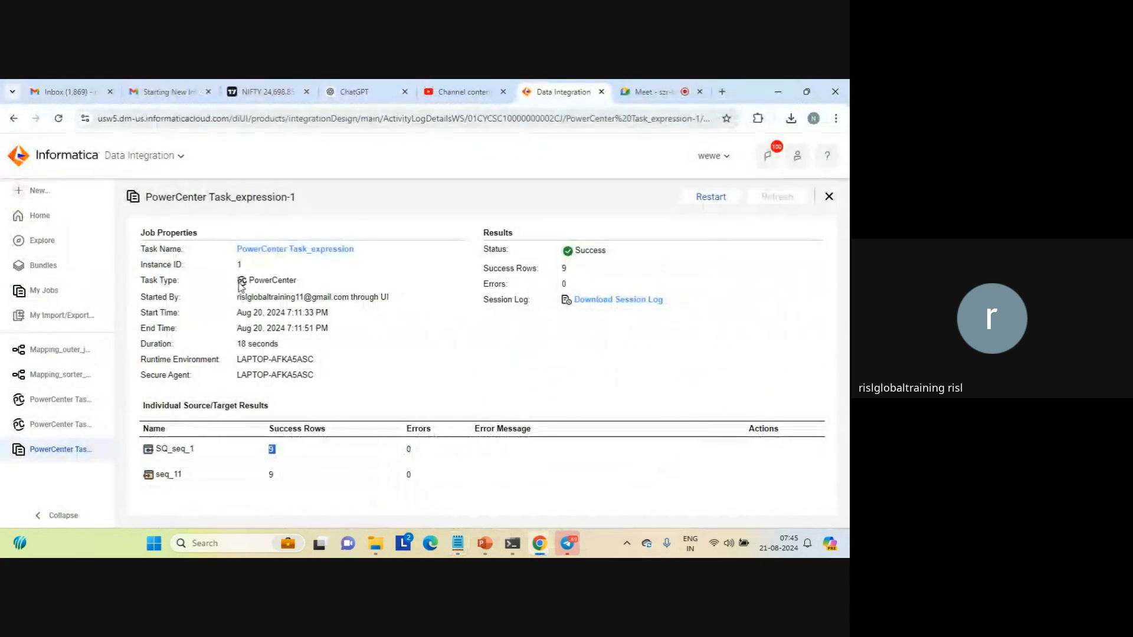
left_click(38, 191)
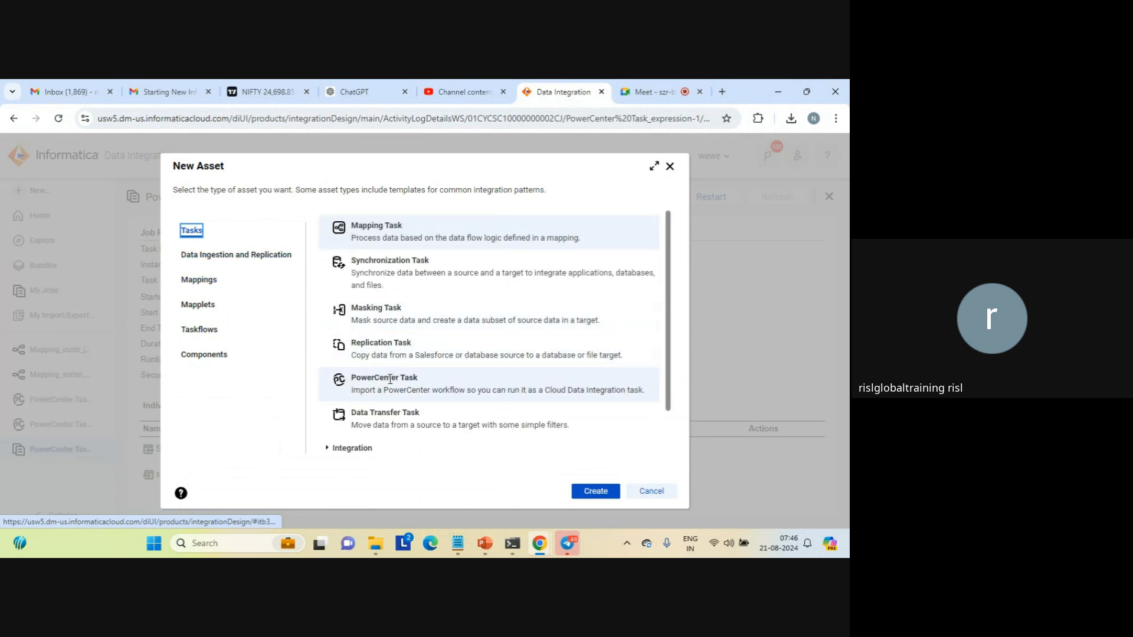
left_click(424, 385)
left_click(592, 492)
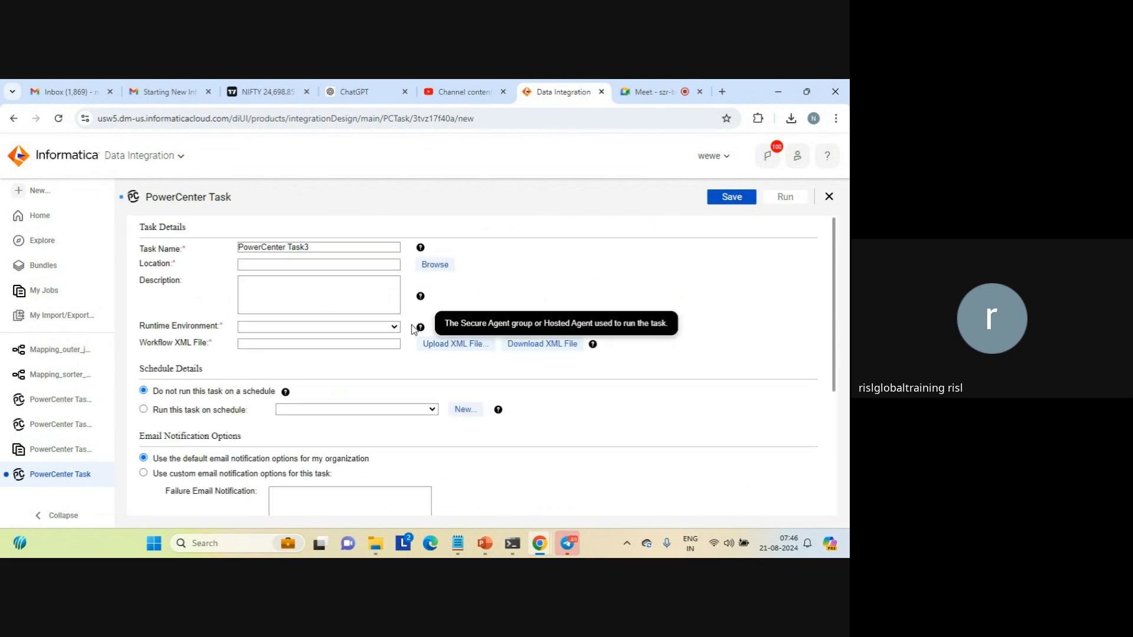
left_click(391, 327)
left_click(317, 349)
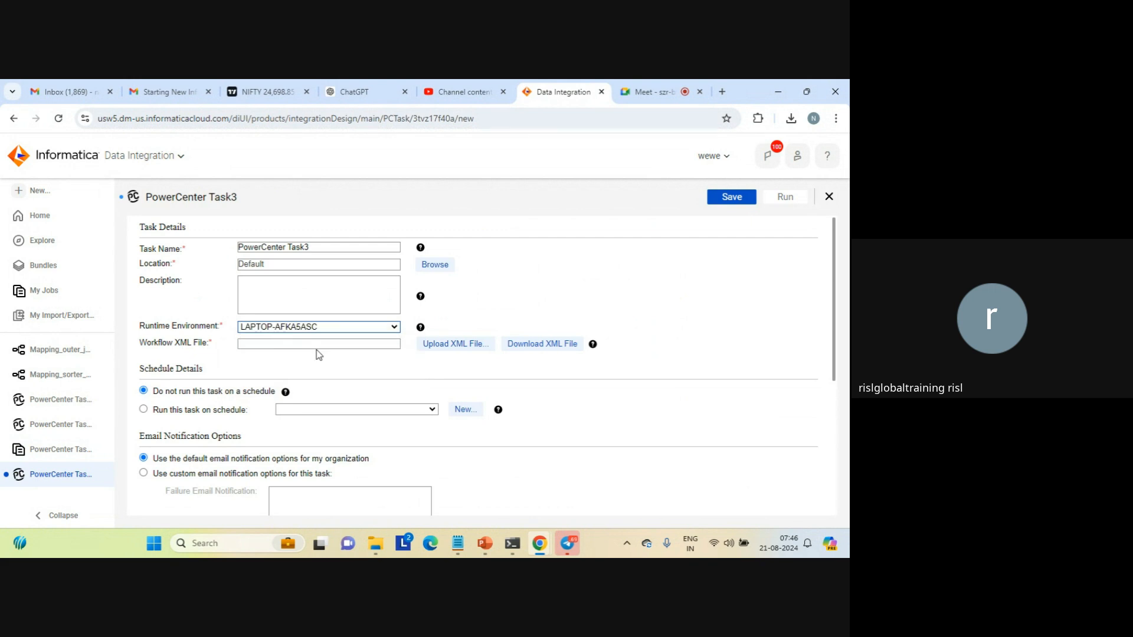
Upload w_java.XML from the source folder as the task's workflow XML file
left_click(438, 347)
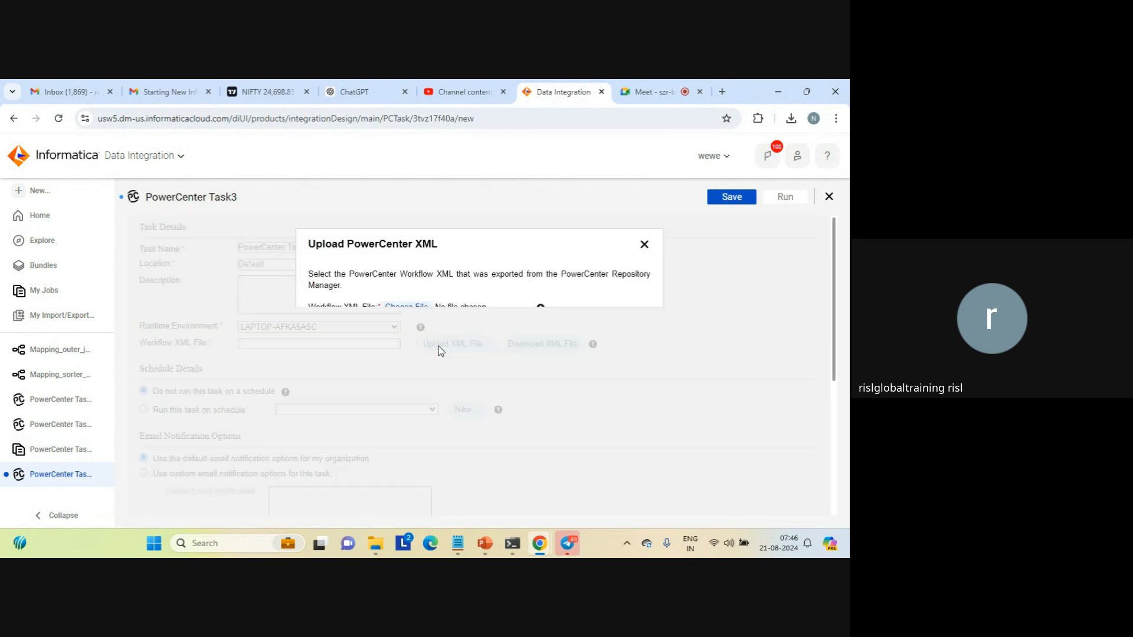
left_click(409, 307)
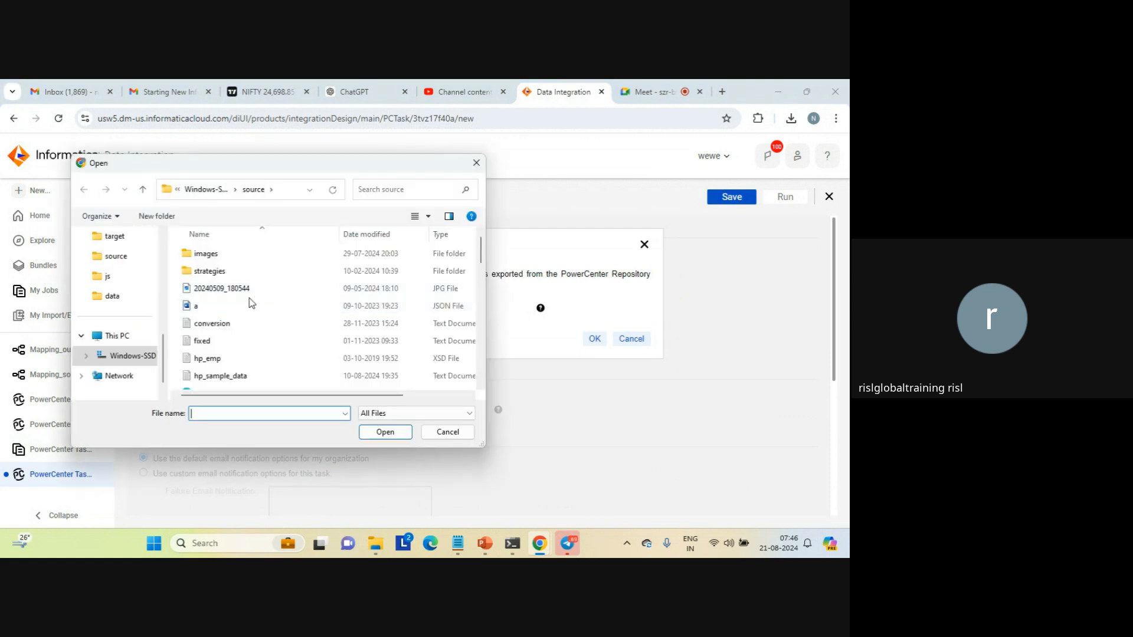
left_click(206, 324)
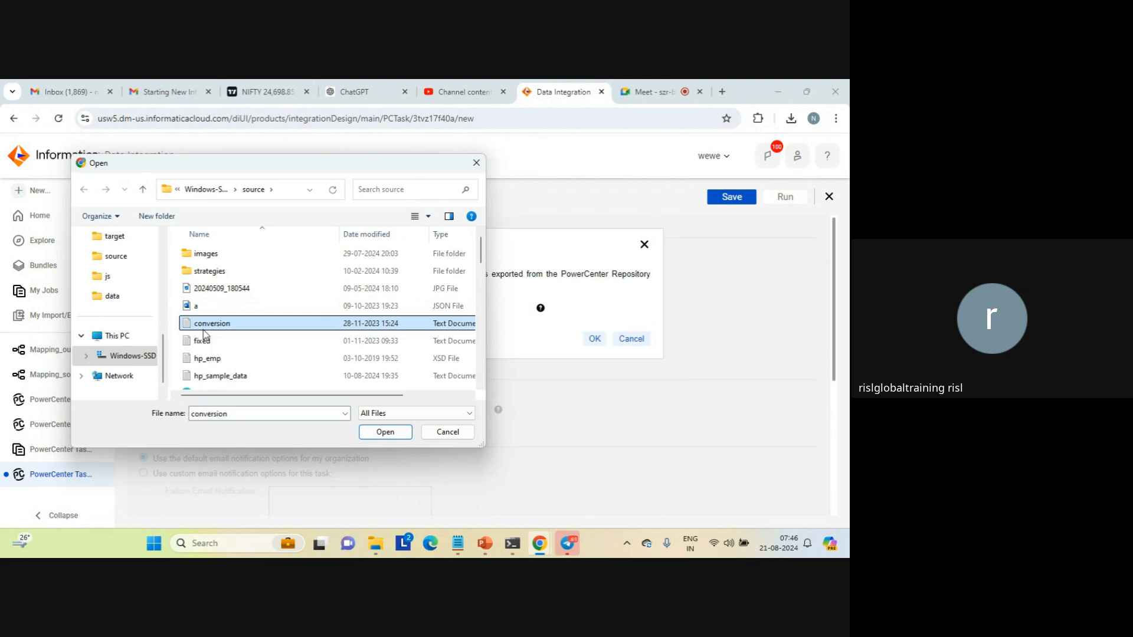
scroll(203, 334, "down", 5)
left_click(204, 331)
double_click(204, 331)
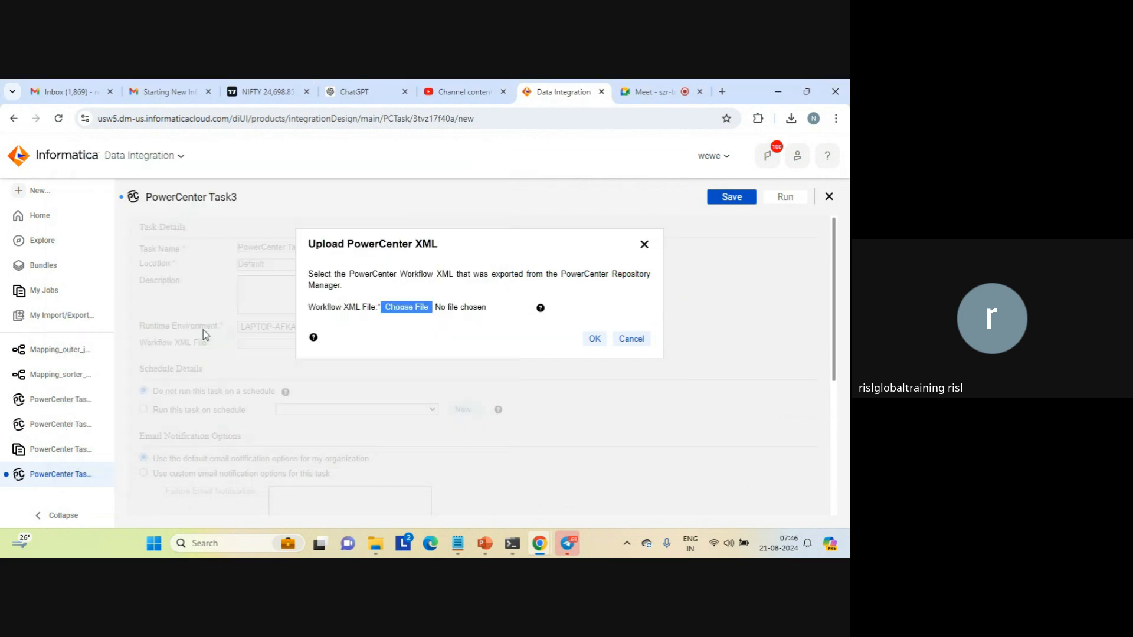
left_click(597, 341)
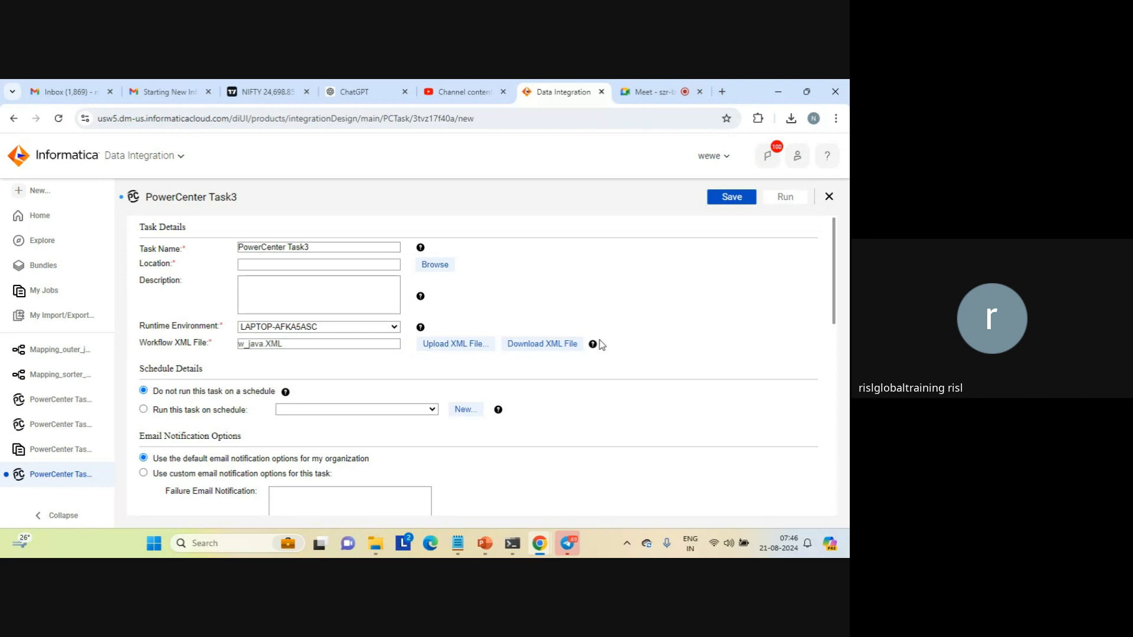
Name the task PowerCenter Task_java, save it and dismiss the notification
left_click(348, 246)
key("BackSpace")
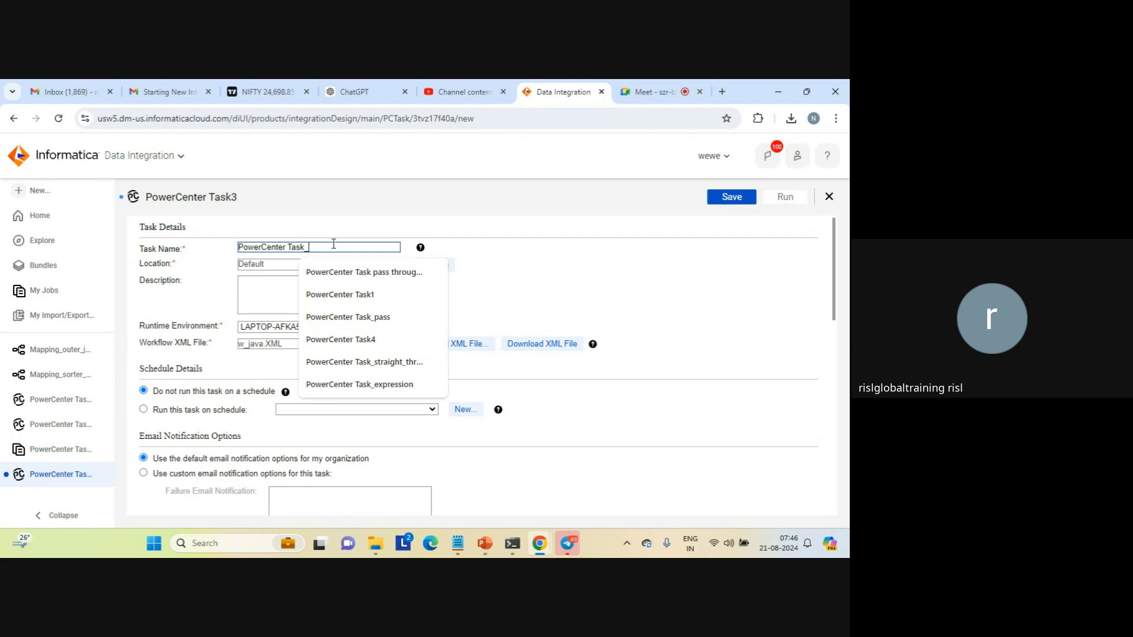
type("_java")
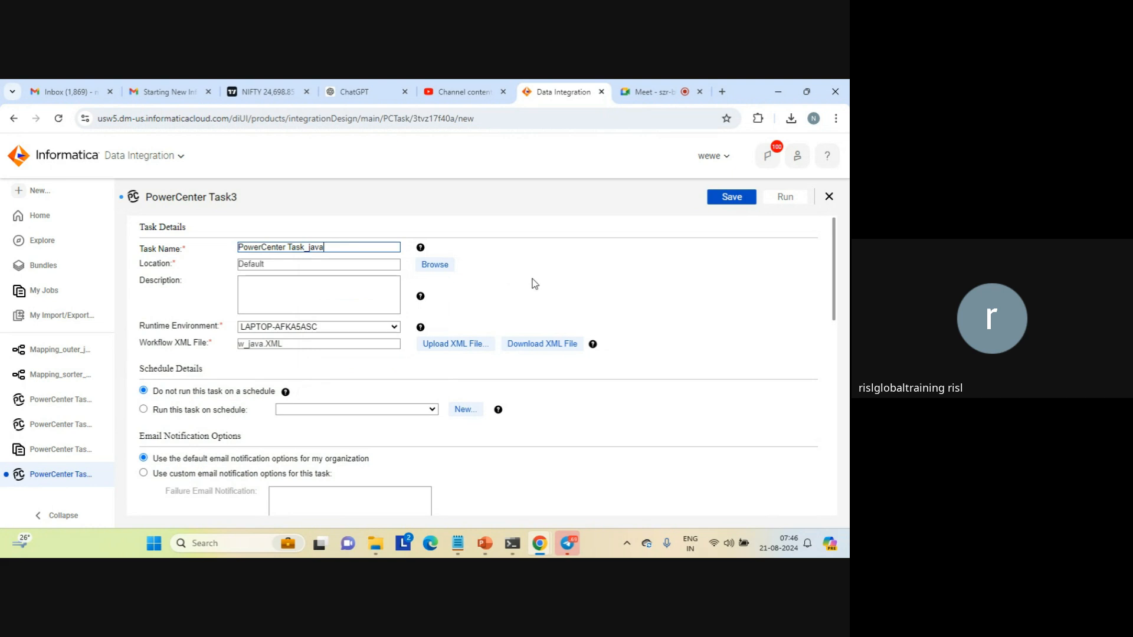
left_click(732, 197)
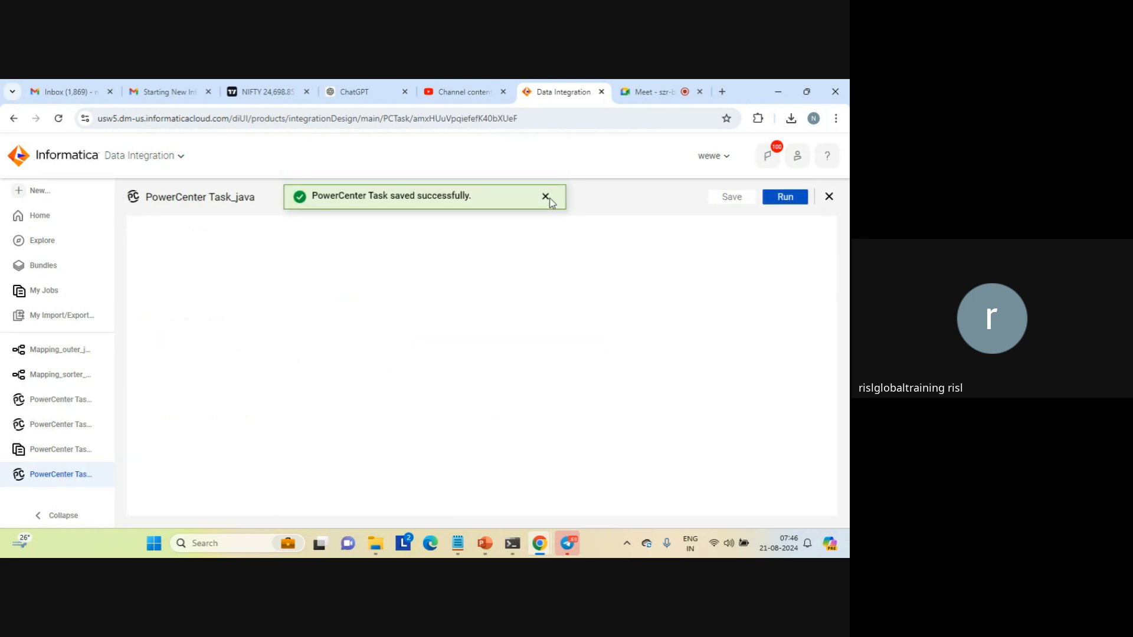
left_click(545, 197)
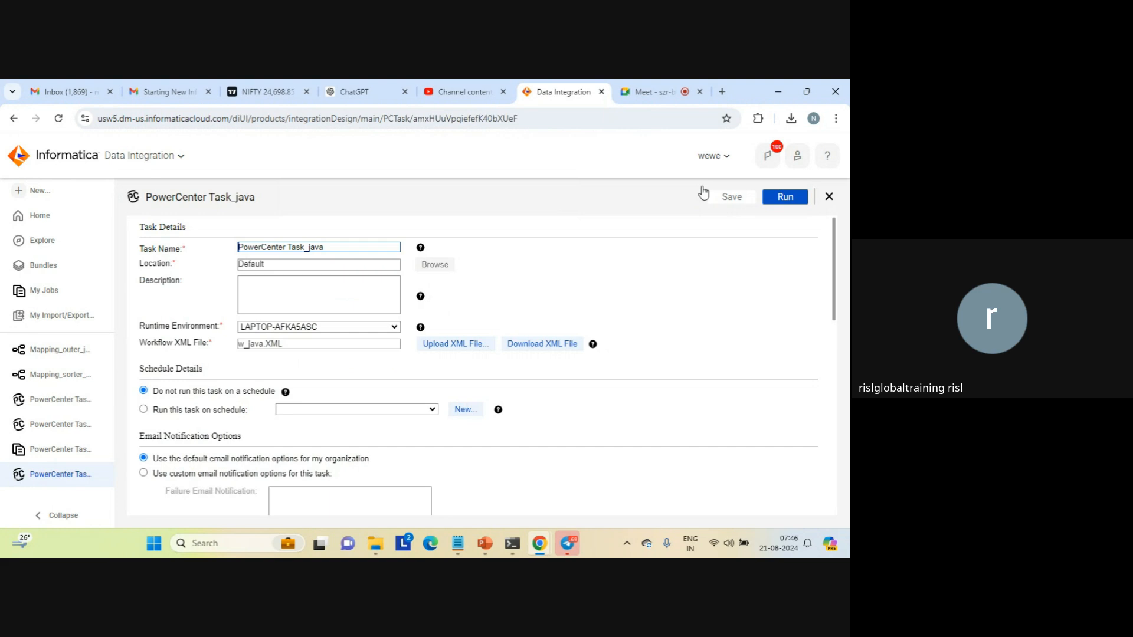
Run PowerCenter Task_java and check its refreshed status and error details in My Jobs
left_click(789, 197)
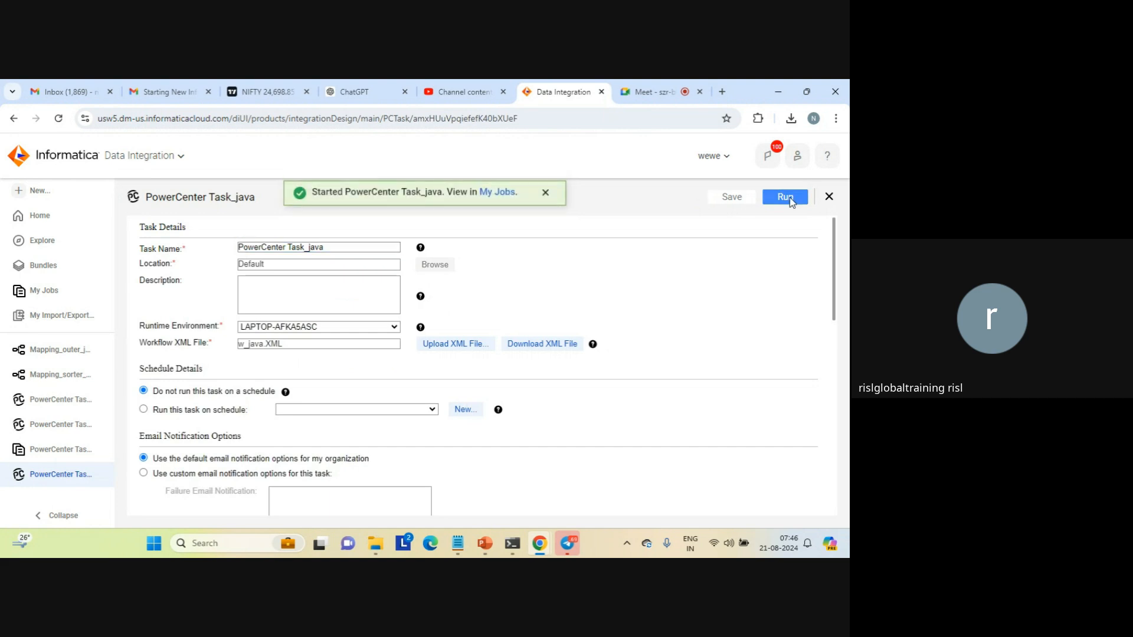
left_click(499, 198)
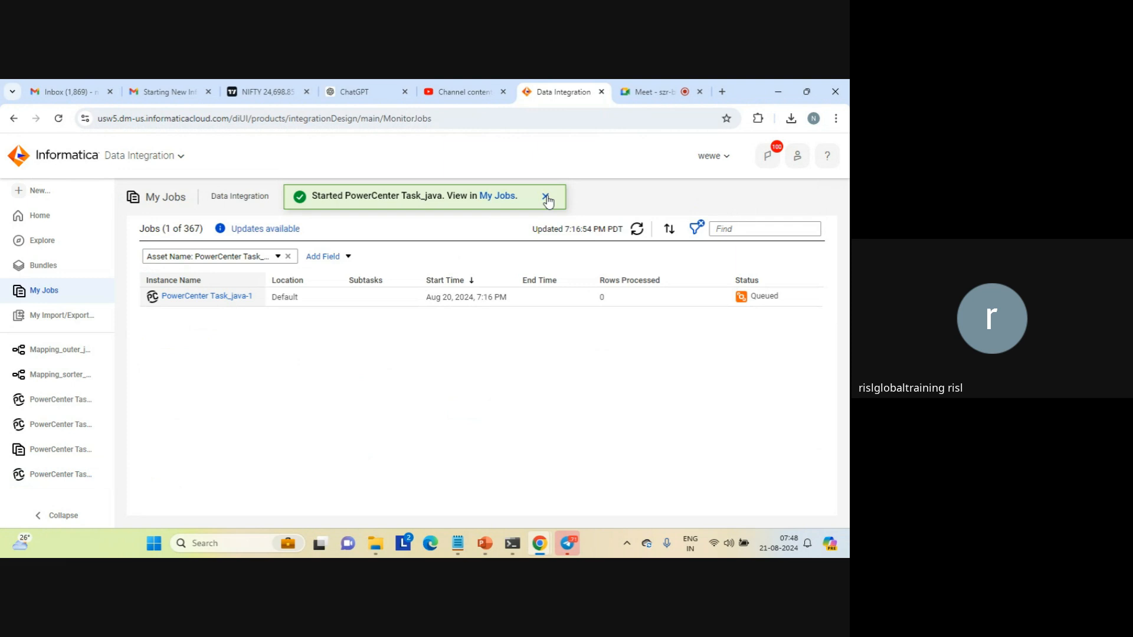
left_click(547, 199)
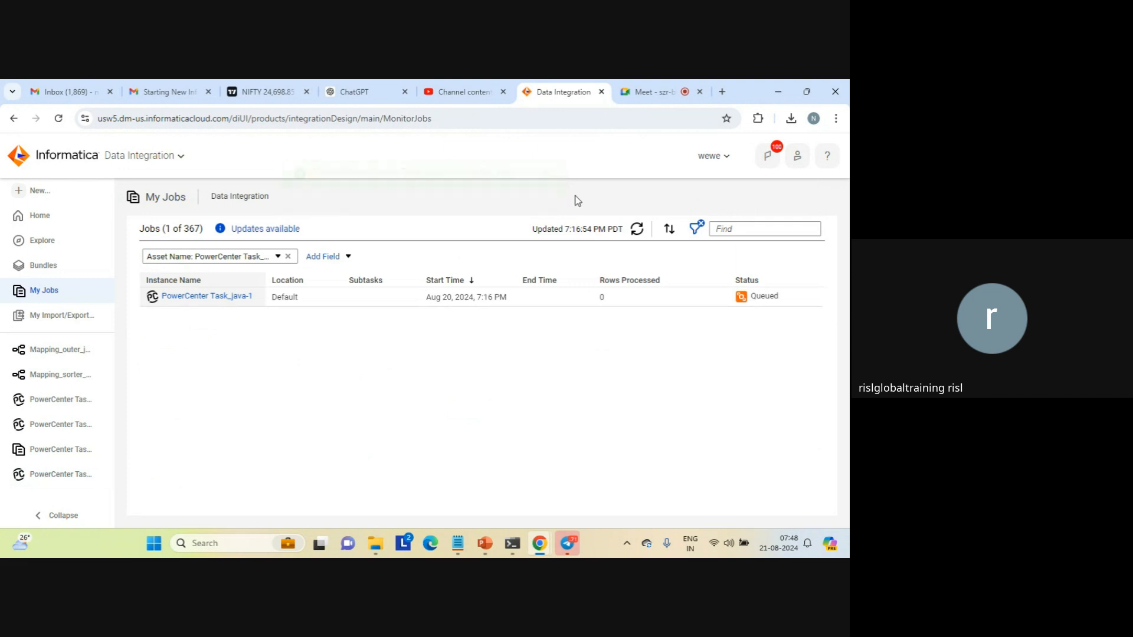
left_click(639, 231)
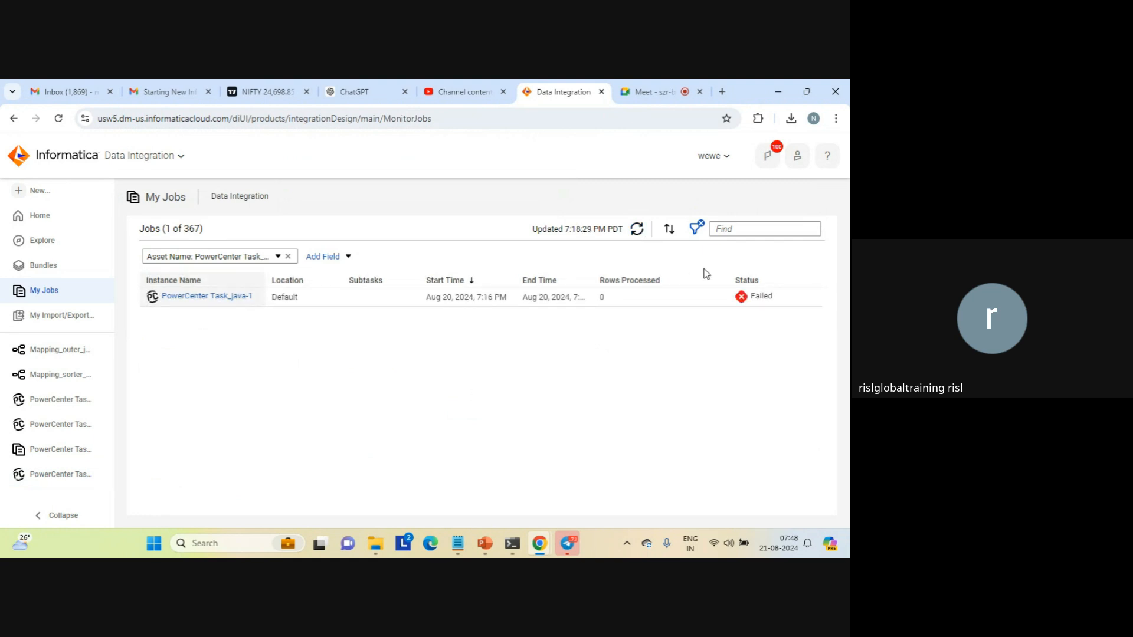
mouse_move(758, 301)
Switch to File Explorer and copy the j text file from the source folder into the Data_Integration_Server data folder
left_click(383, 549)
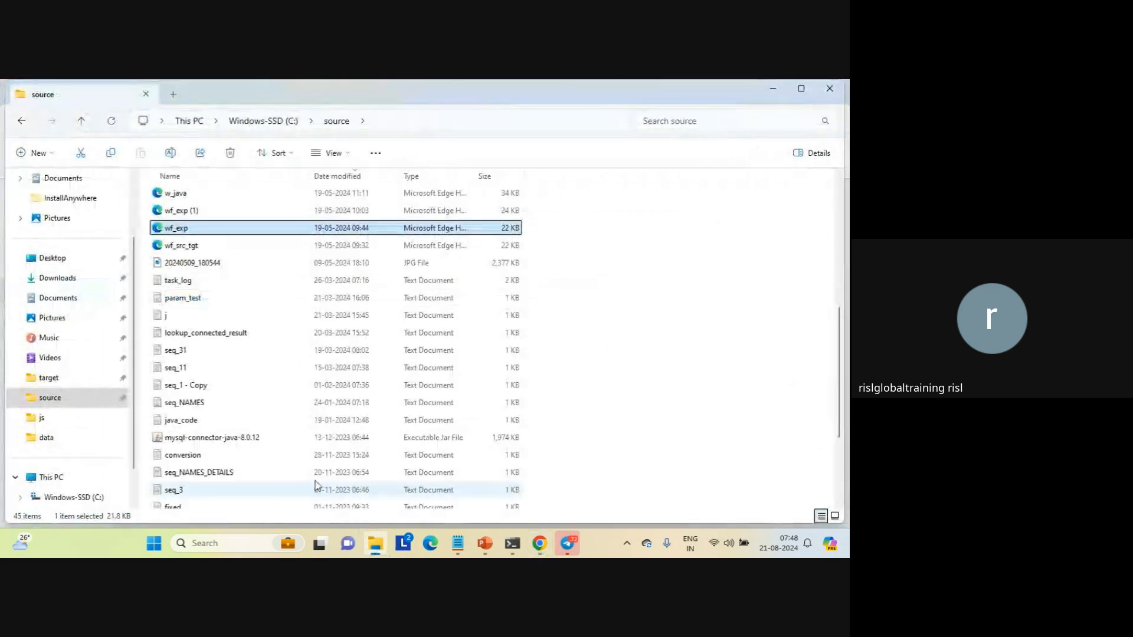
left_click(163, 318)
key("ctrl+c")
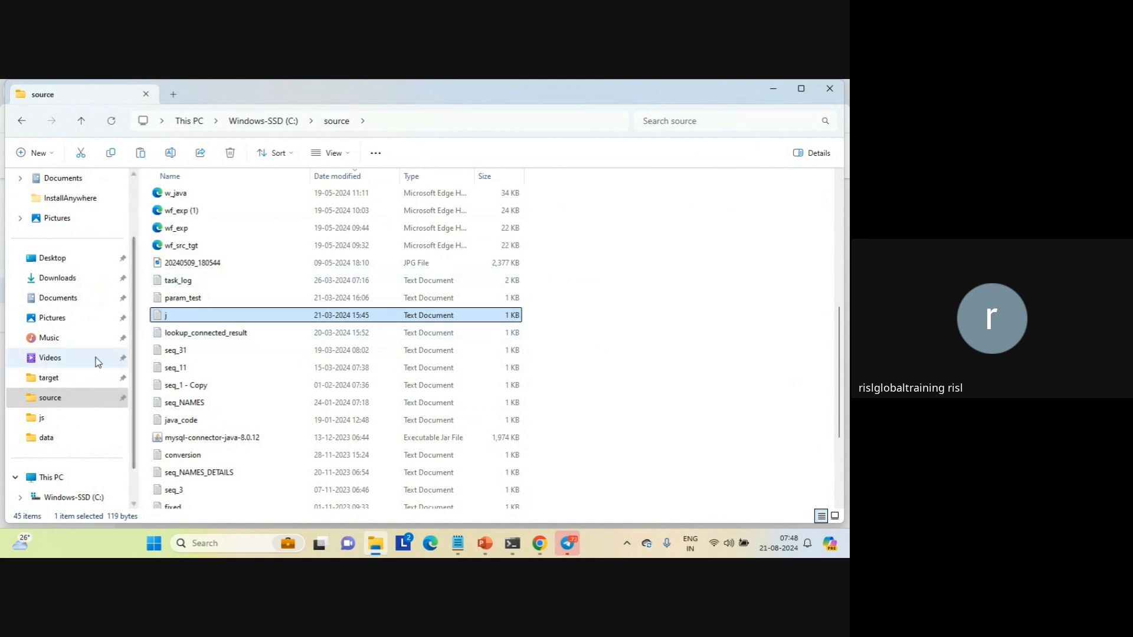
left_click(22, 121)
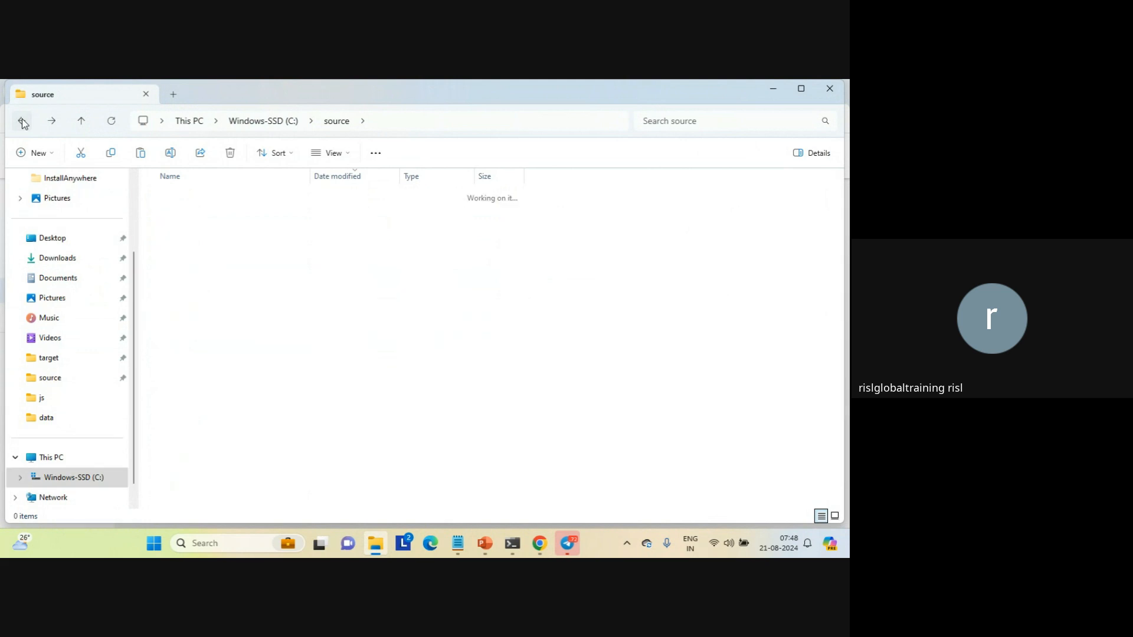
left_click(22, 121)
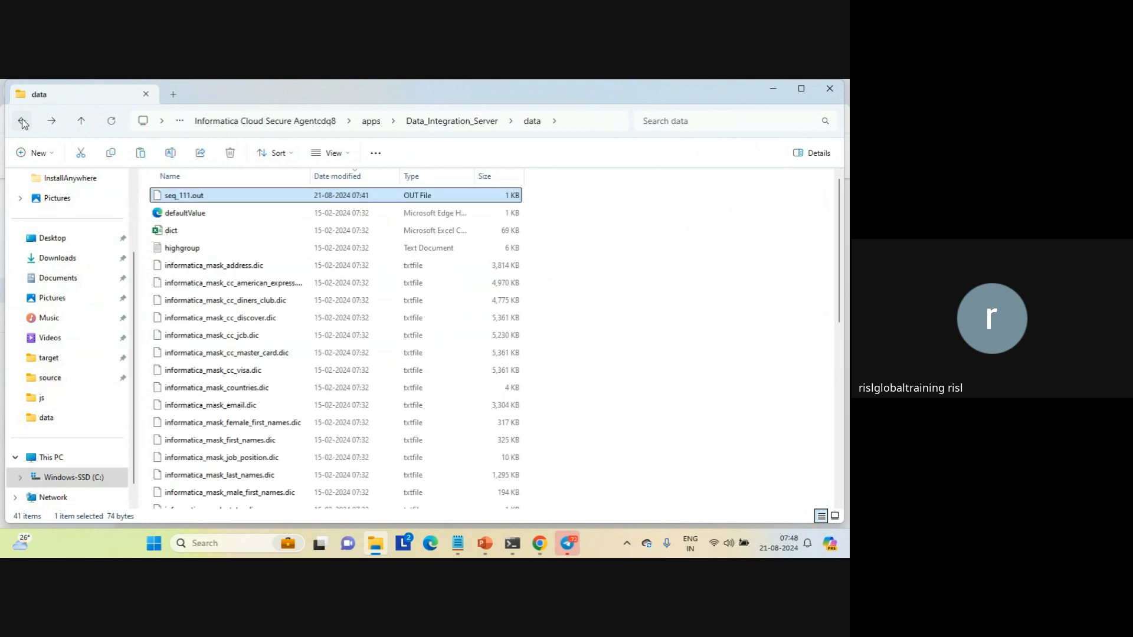
left_click(658, 277)
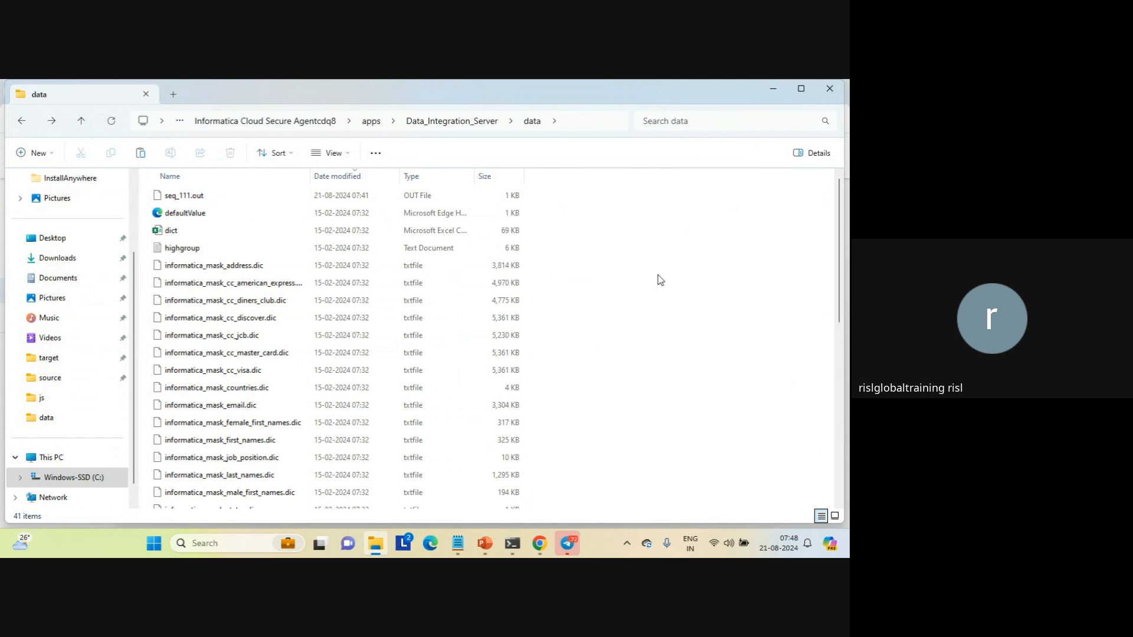
key("ctrl+v")
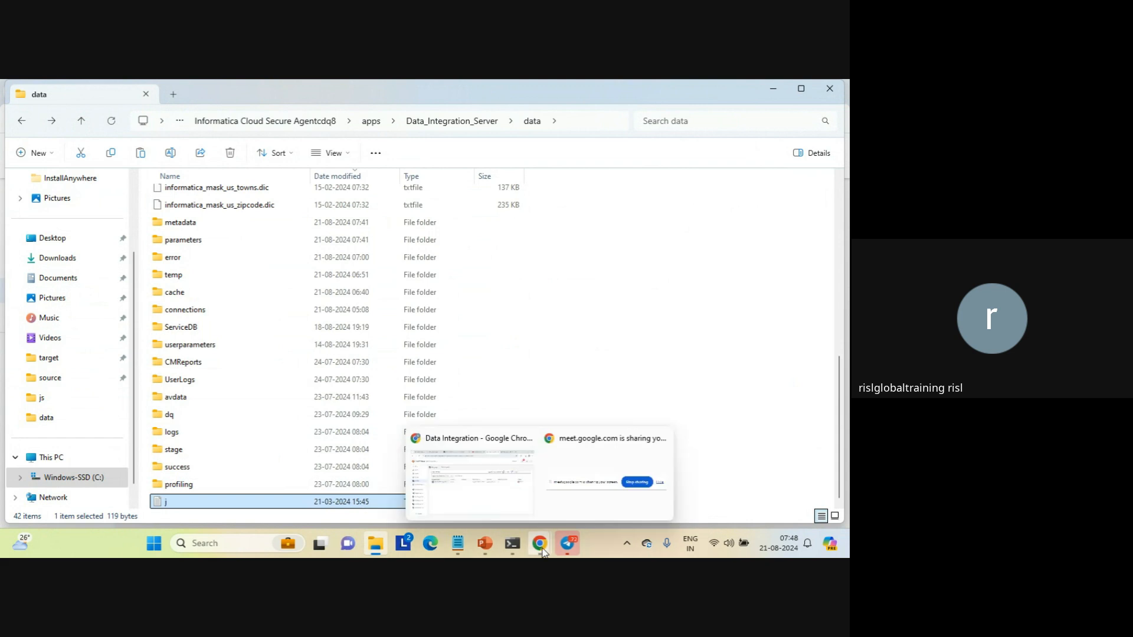
Open the copied j text file, examine the values in its first data row, and close it
double_click(164, 503)
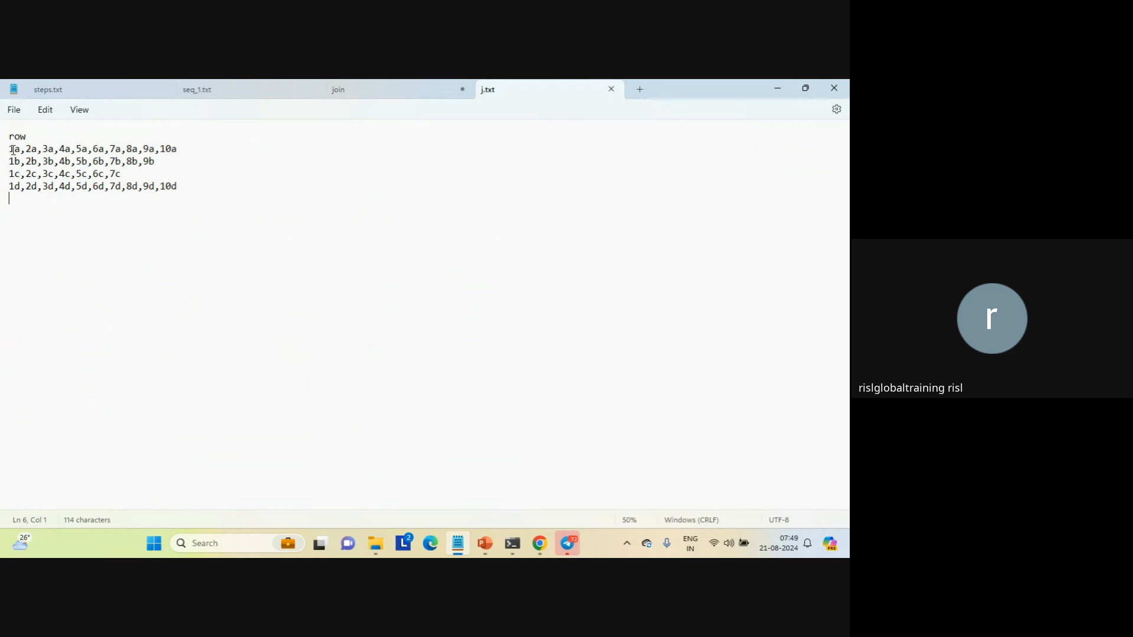
left_click_drag(8, 149, 38, 151)
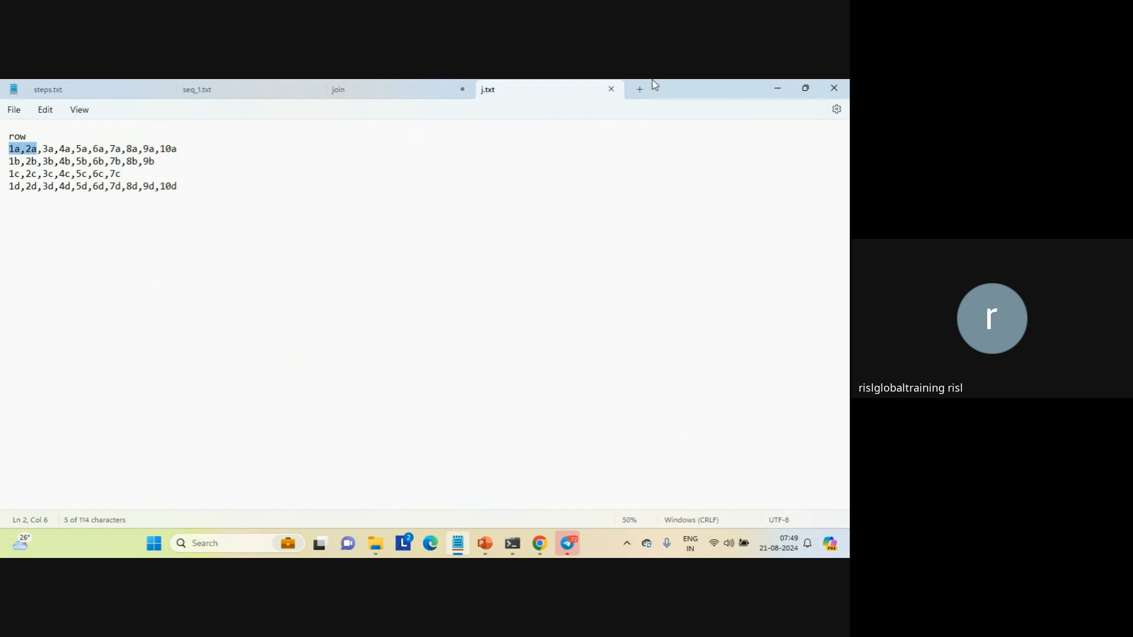
left_click(611, 89)
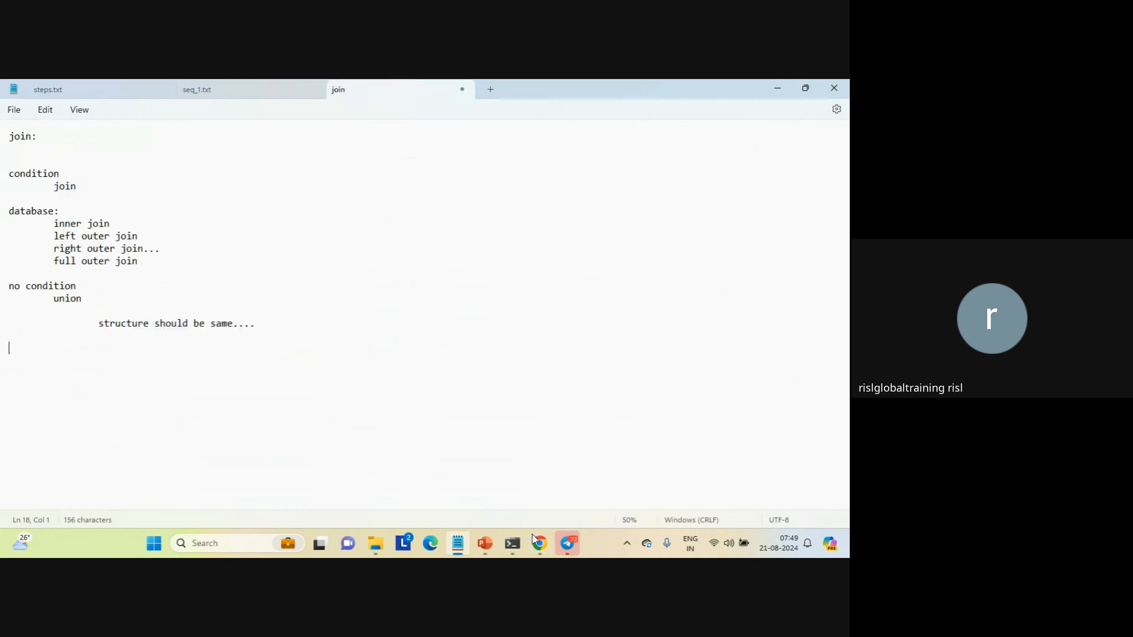
Switch to Informatica in Chrome, restart the failed PowerCenter Task_java-1 job, and refresh the job list
mouse_move(537, 542)
left_click(463, 497)
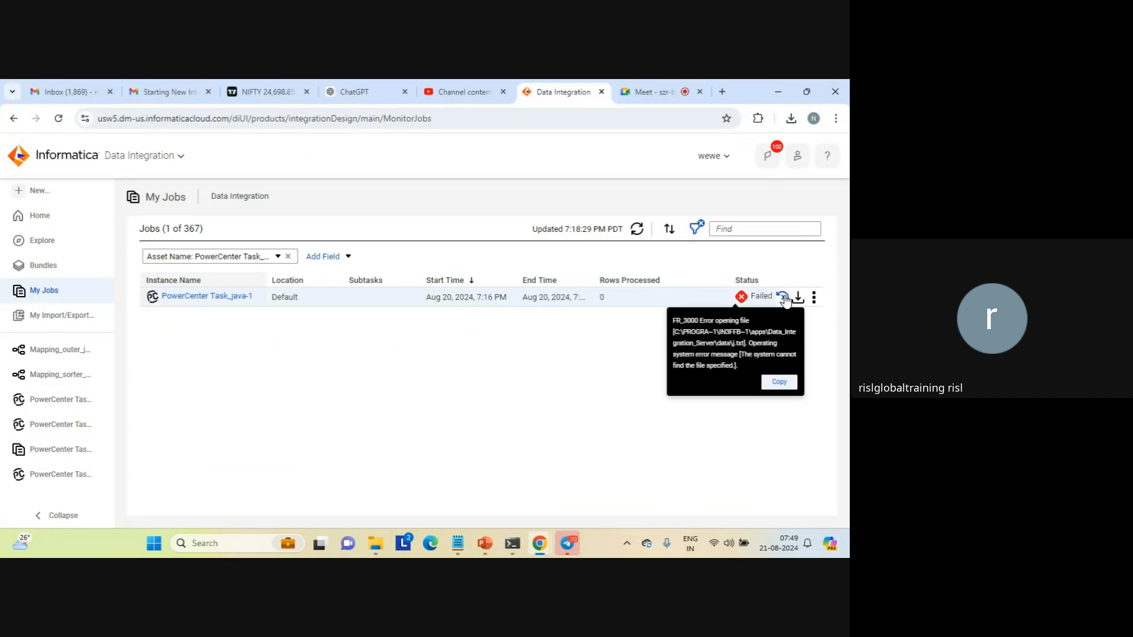
left_click(786, 298)
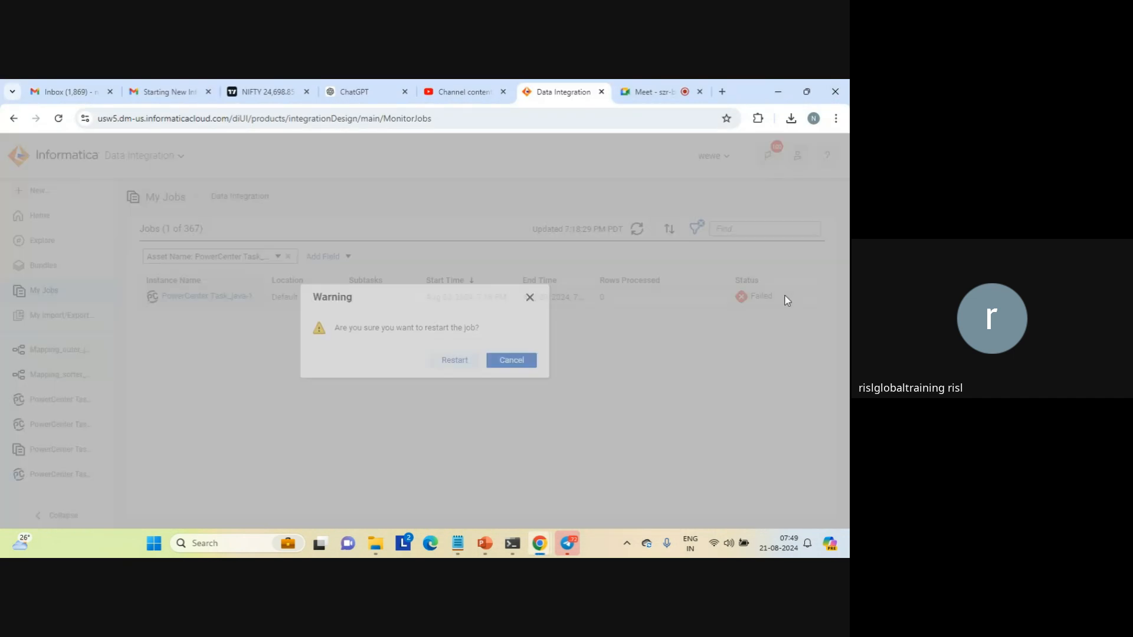
left_click(453, 362)
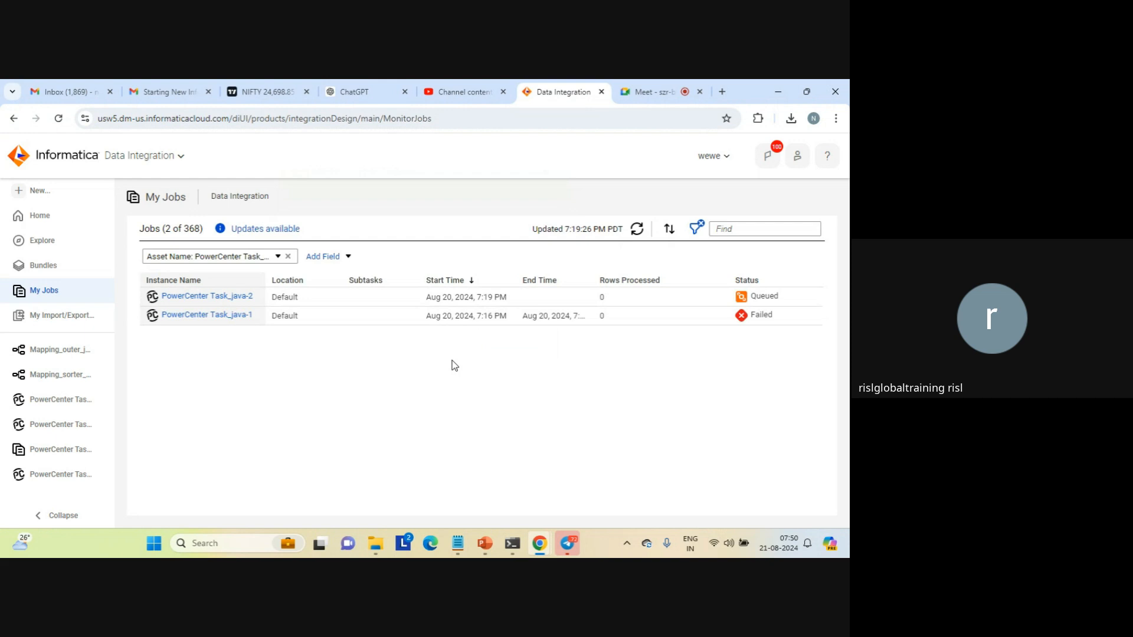
left_click(637, 230)
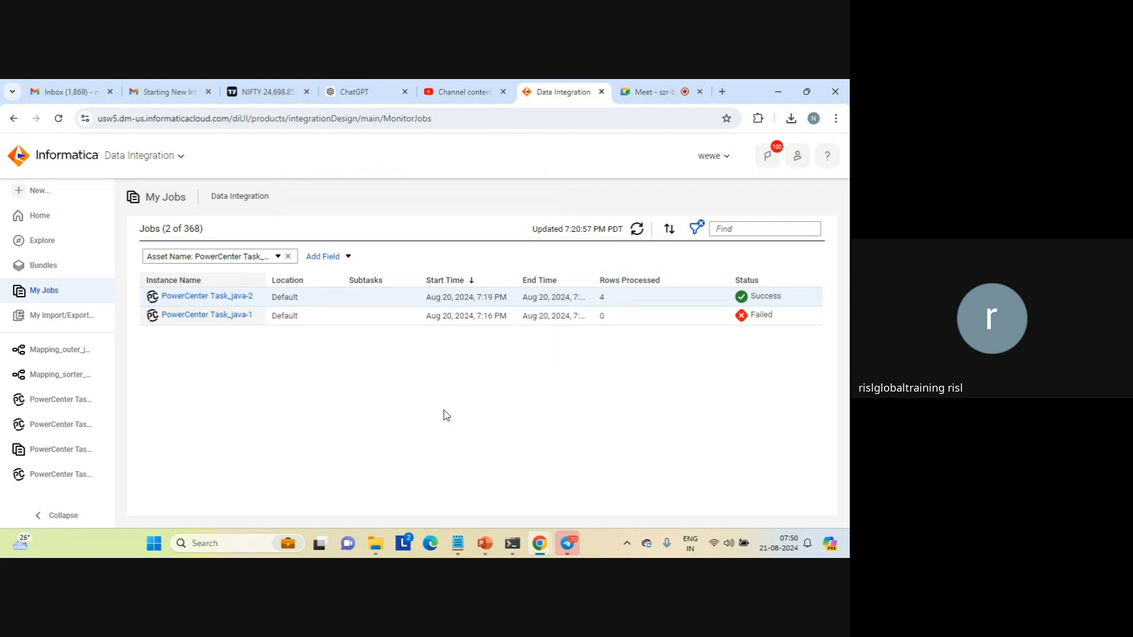
Switch to File Explorer, sort the data folder by date modified, newest first, and select the seq_j.out output file
mouse_move(376, 544)
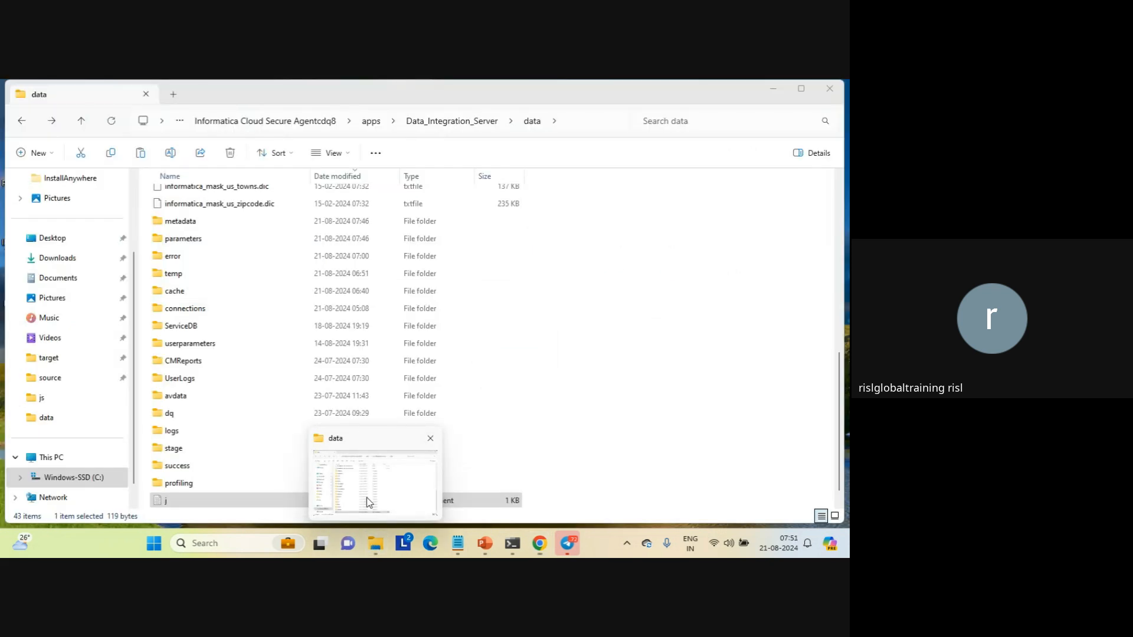
left_click(370, 502)
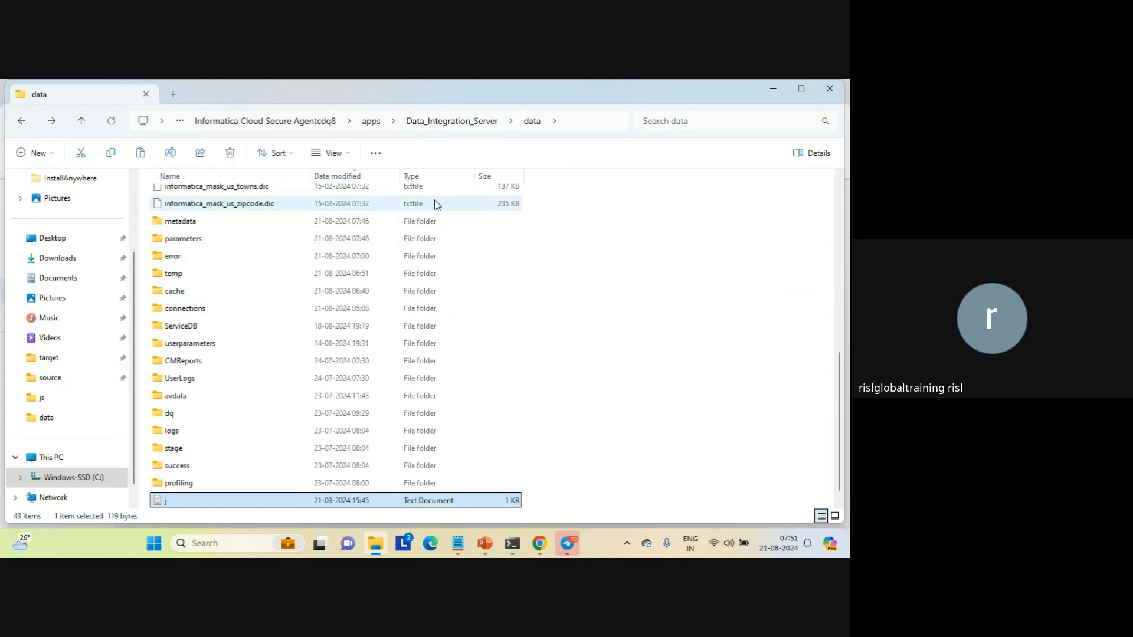
left_click(351, 177)
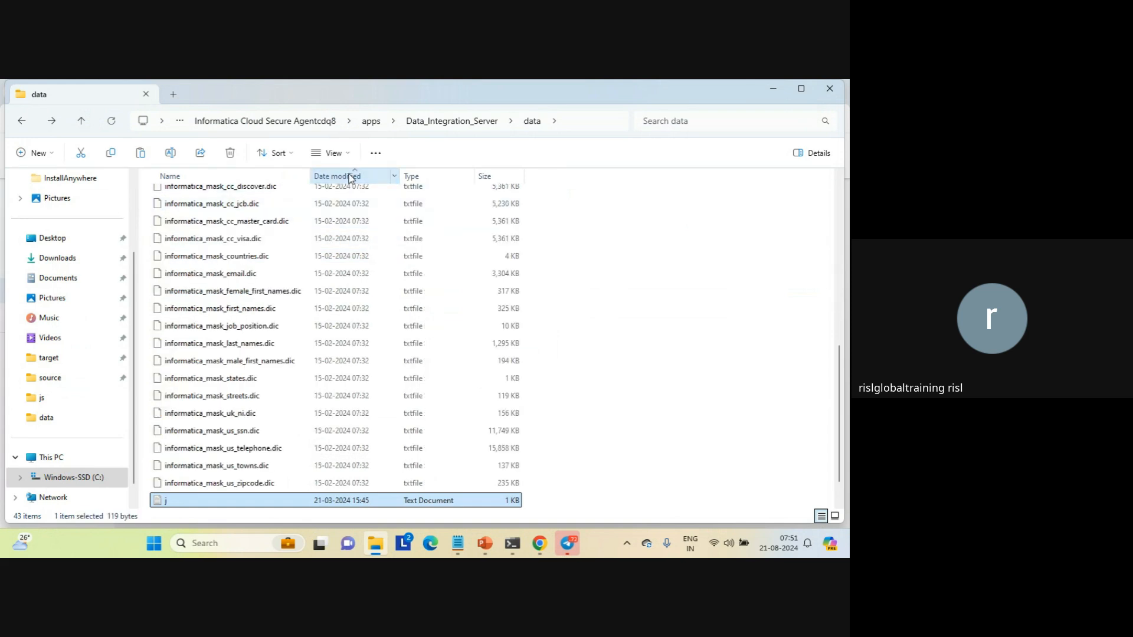
left_click(350, 176)
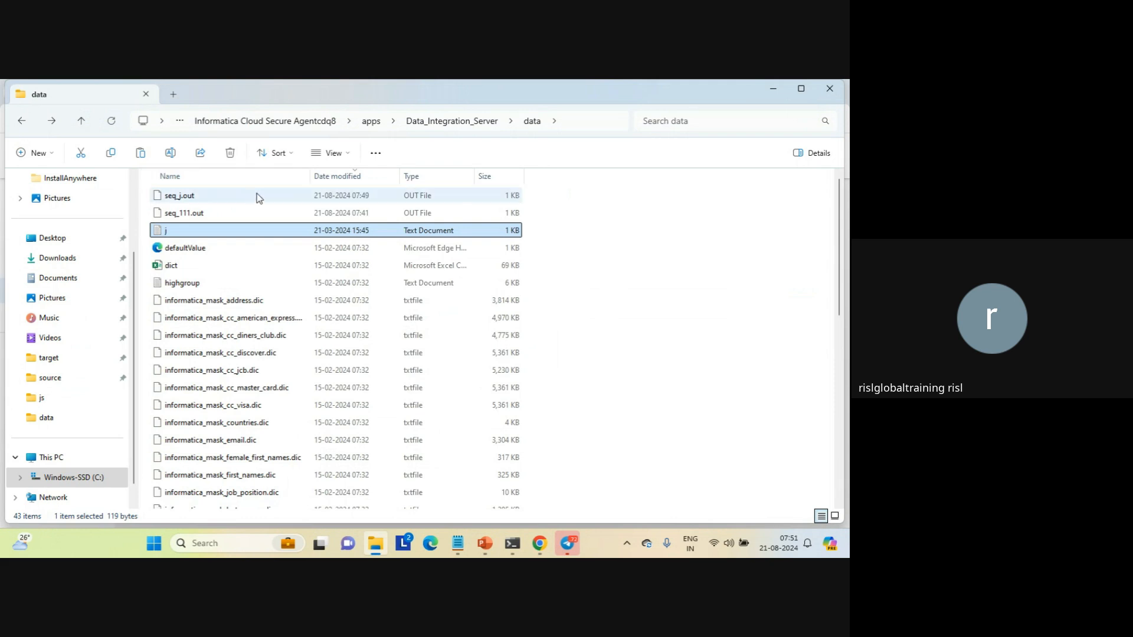
left_click(179, 200)
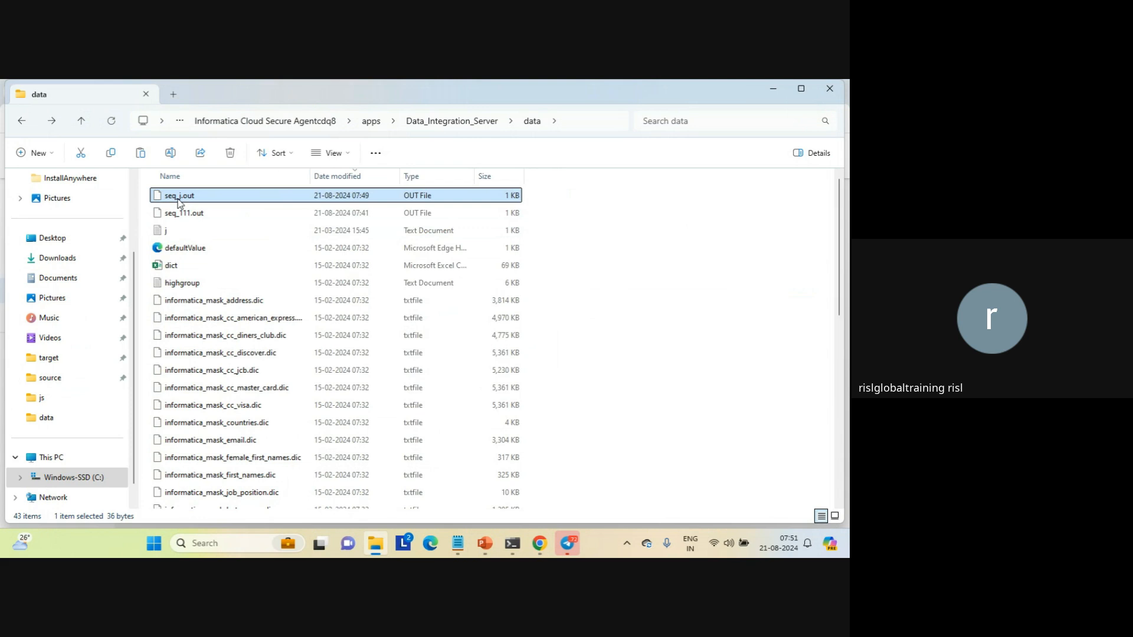
Open the seq_j.out output file in Notepad, examine its rows, and close it
double_click(178, 199)
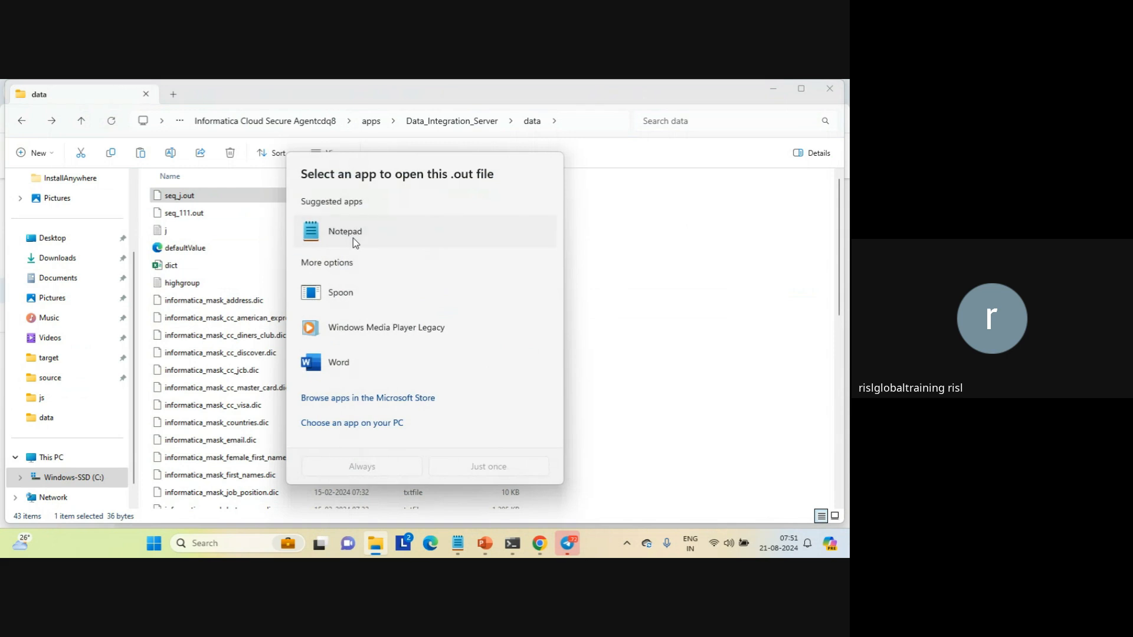
left_click(353, 237)
left_click(482, 465)
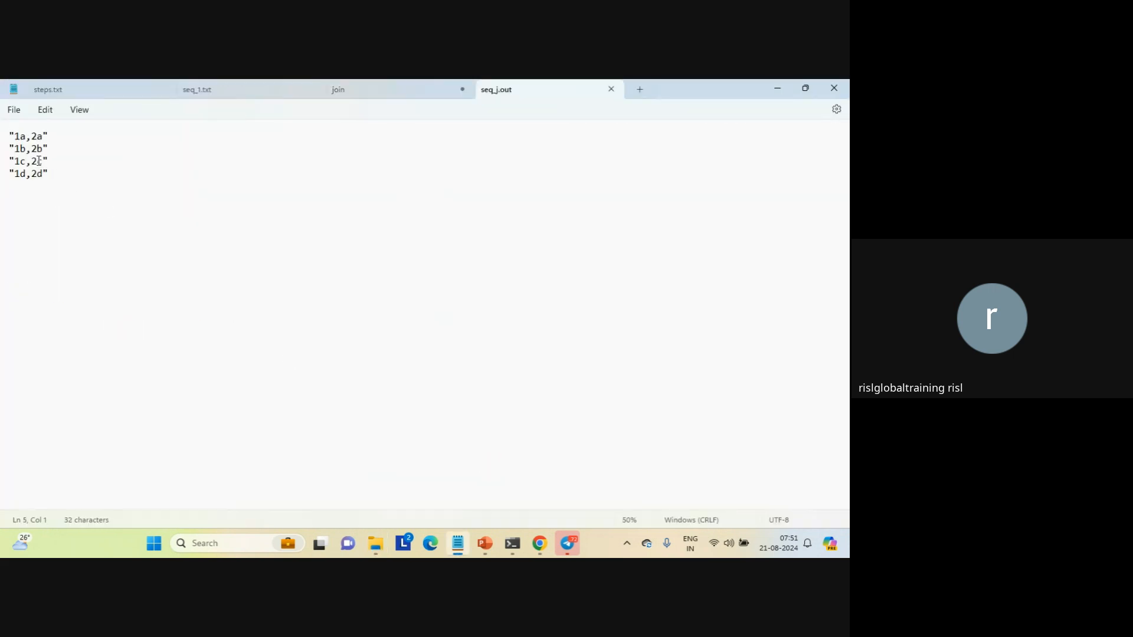
left_click_drag(15, 137, 126, 182)
left_click(126, 182)
left_click(611, 90)
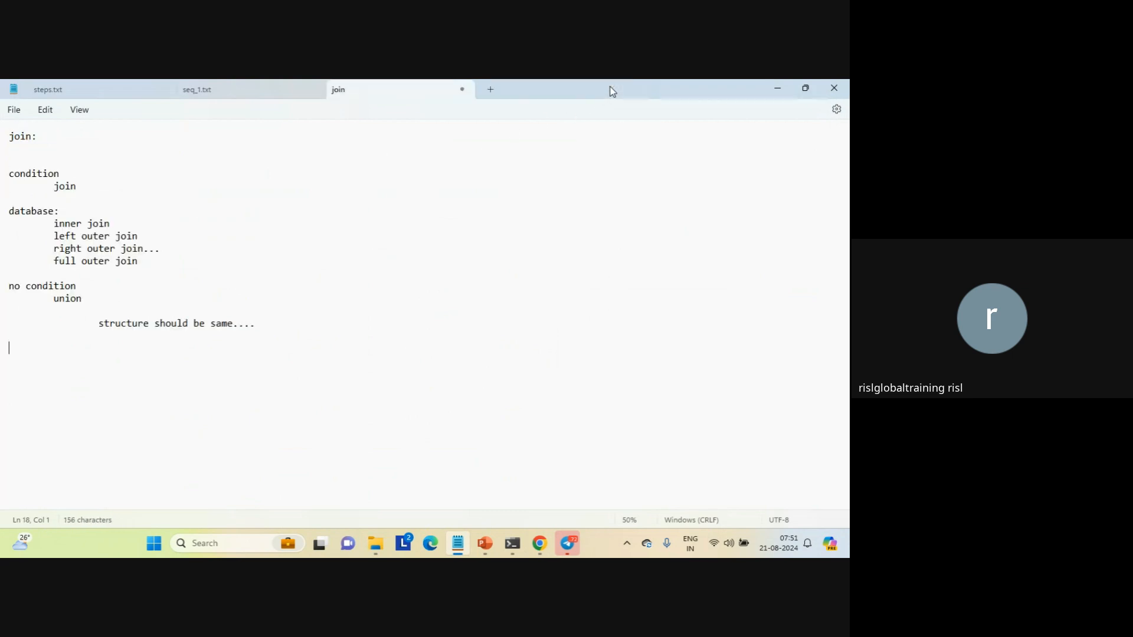
Switch to Informatica in Chrome and create a new blank mapping
mouse_move(540, 543)
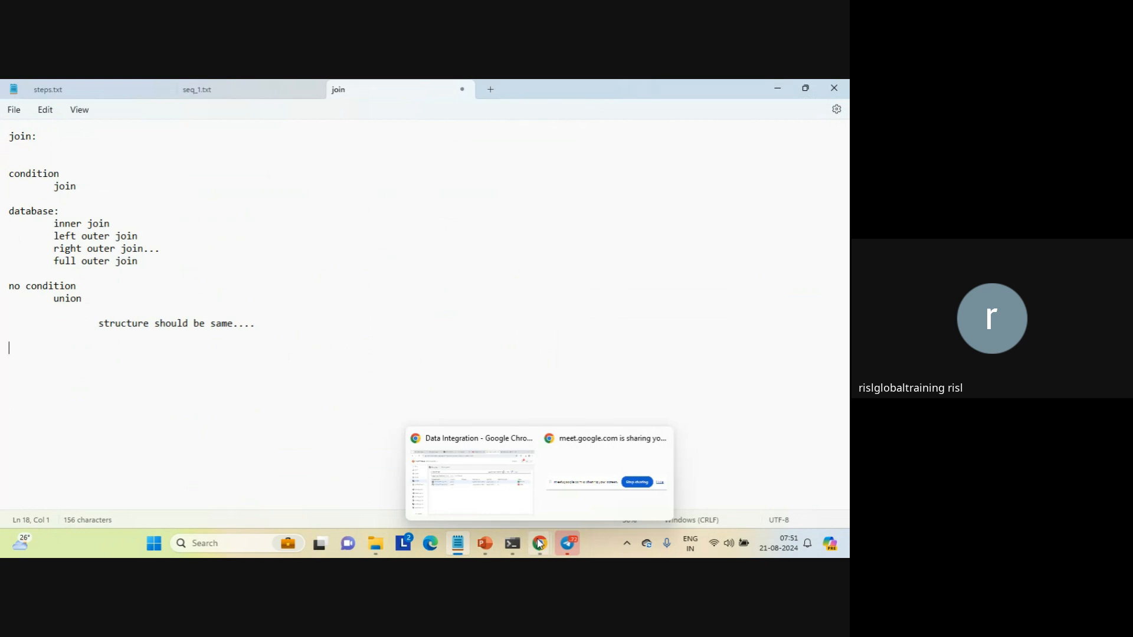
left_click(464, 478)
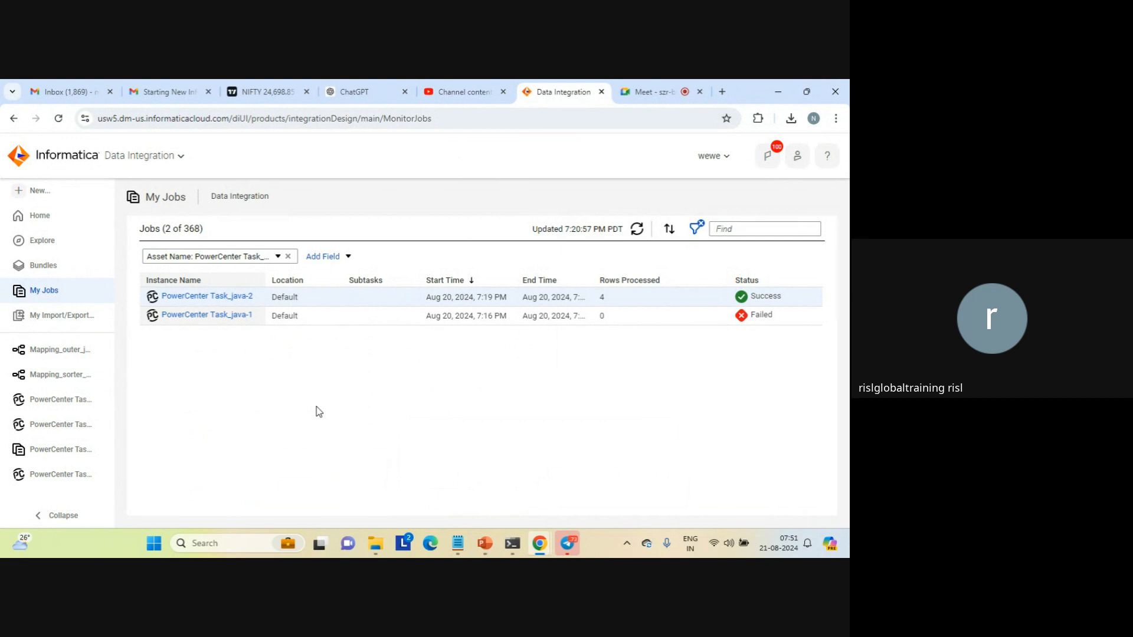
left_click(35, 193)
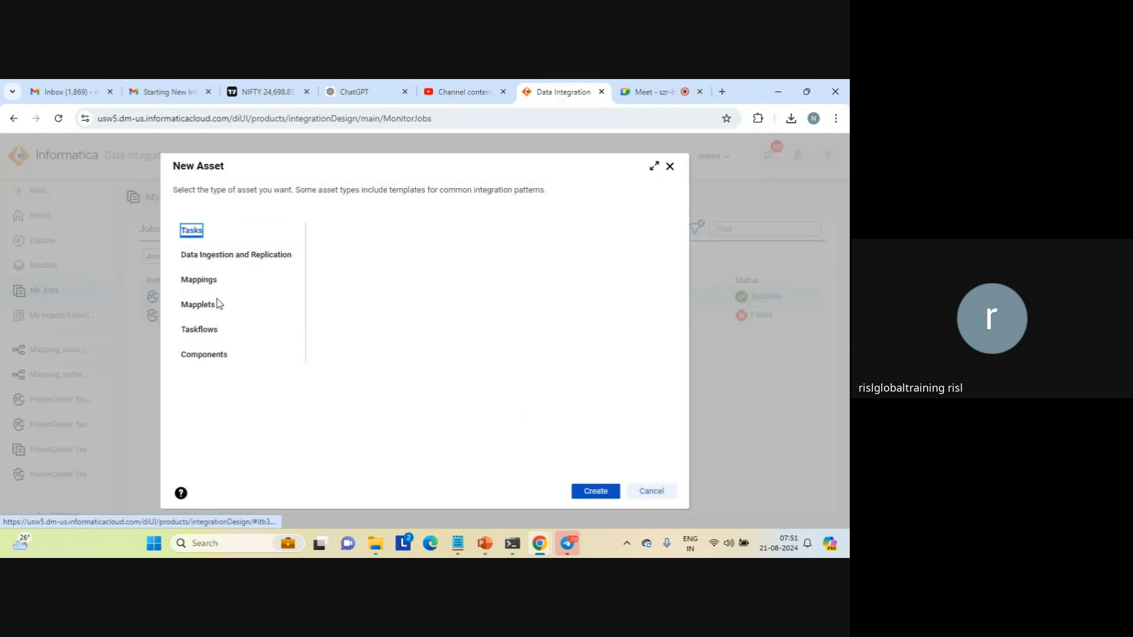
left_click(189, 282)
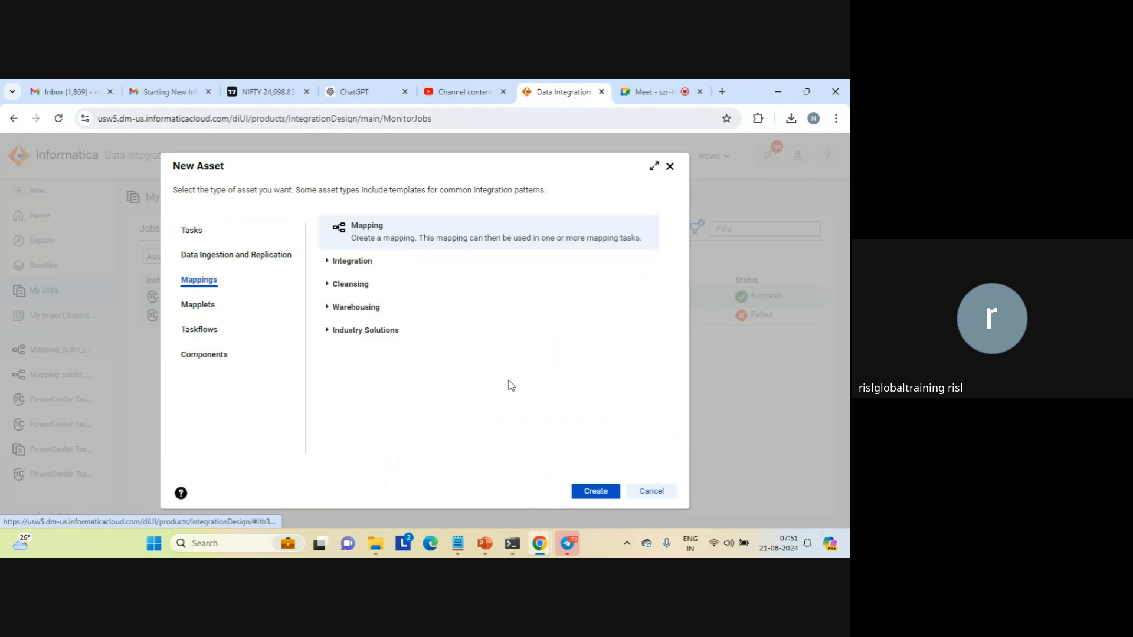
left_click(596, 493)
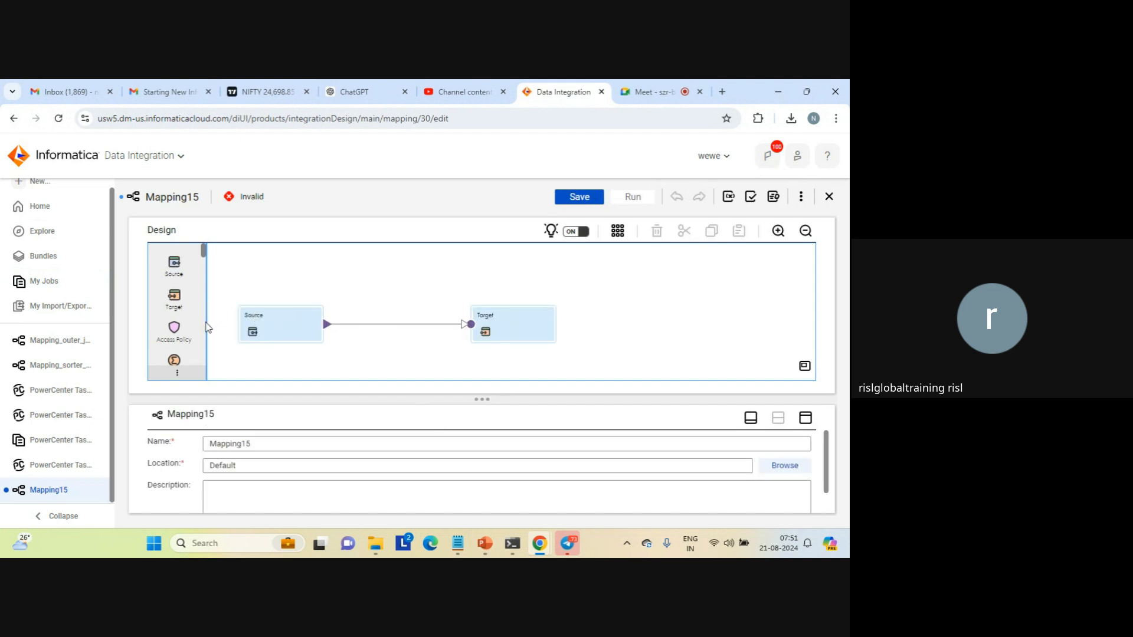
Add a Java transformation between the Source and Target of the mapping, and shift the Source slightly away from it
scroll(205, 327, "down", 5)
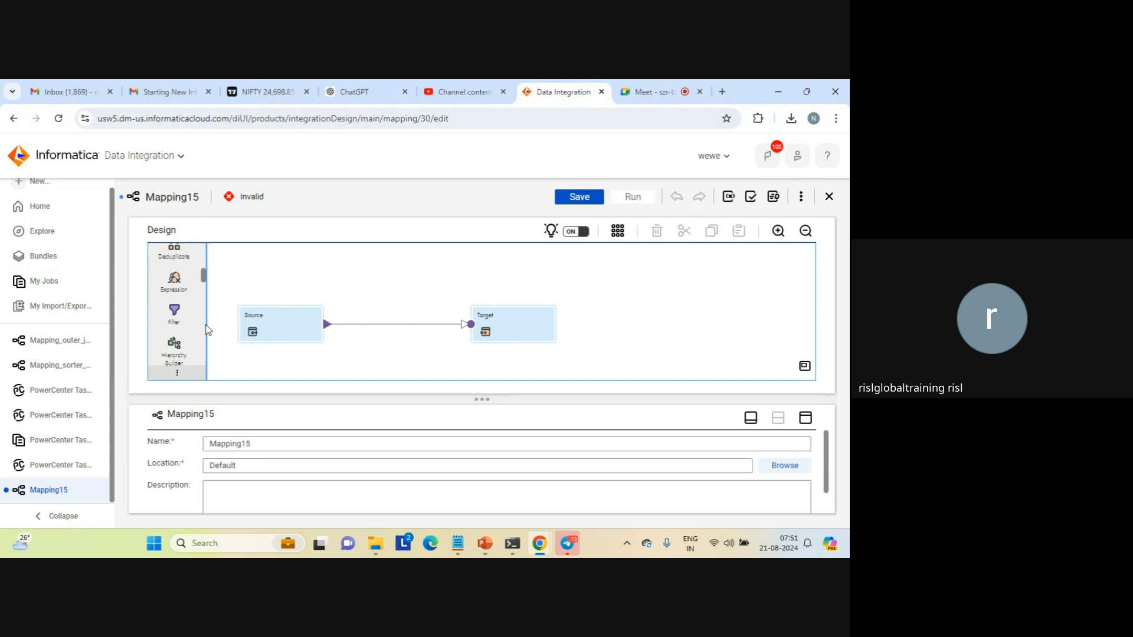
scroll(205, 327, "down", 2)
left_click_drag(173, 321, 350, 315)
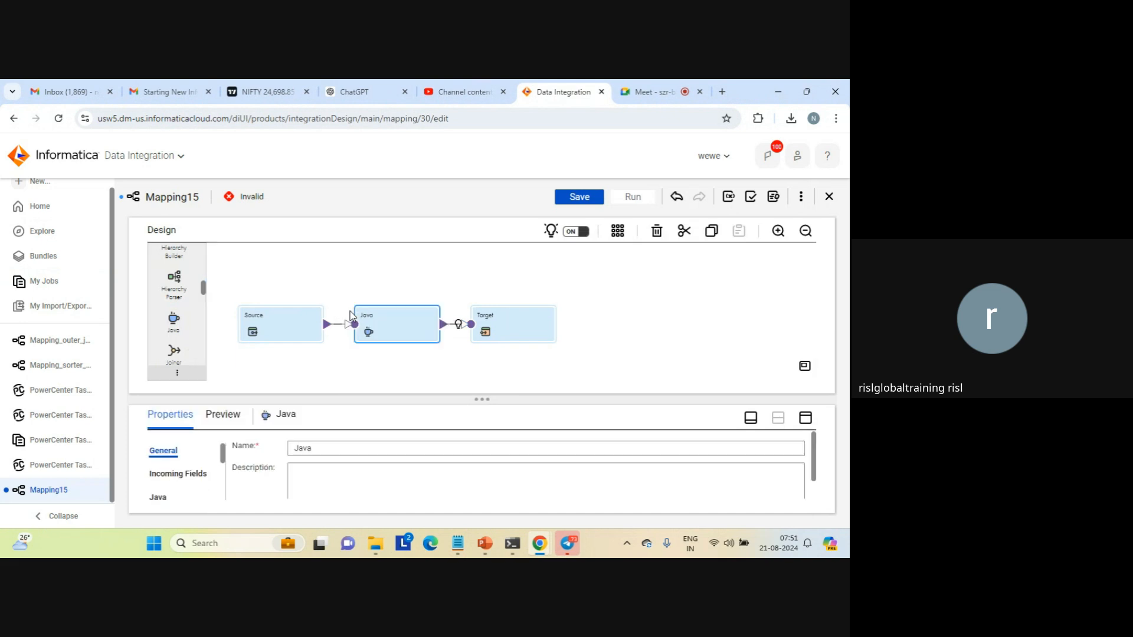
left_click(268, 318)
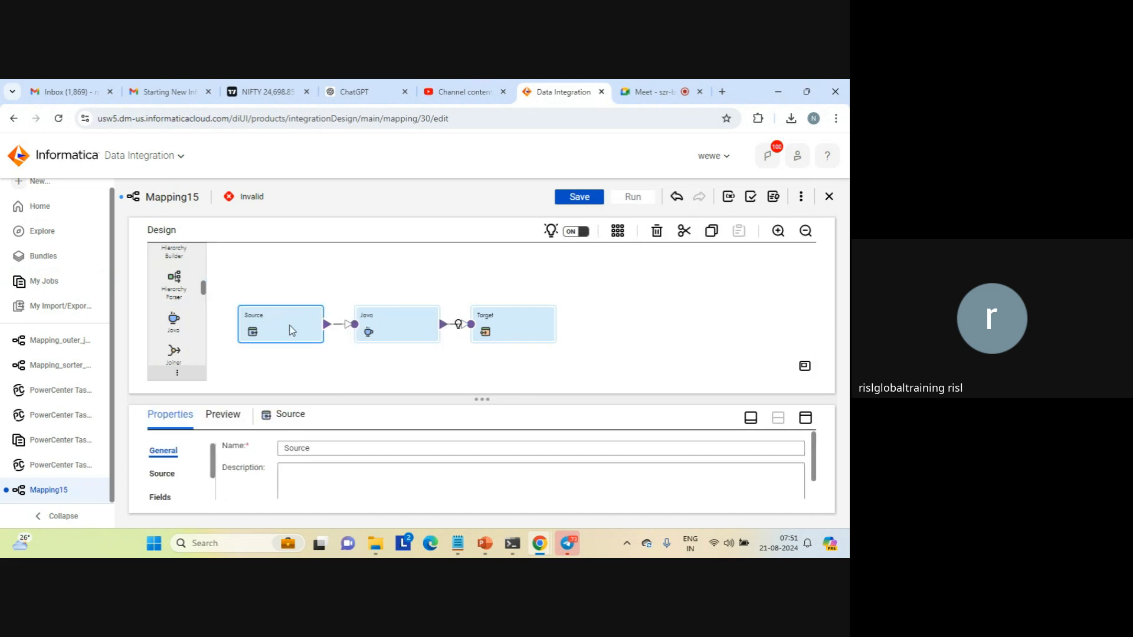
left_click_drag(290, 328, 275, 320)
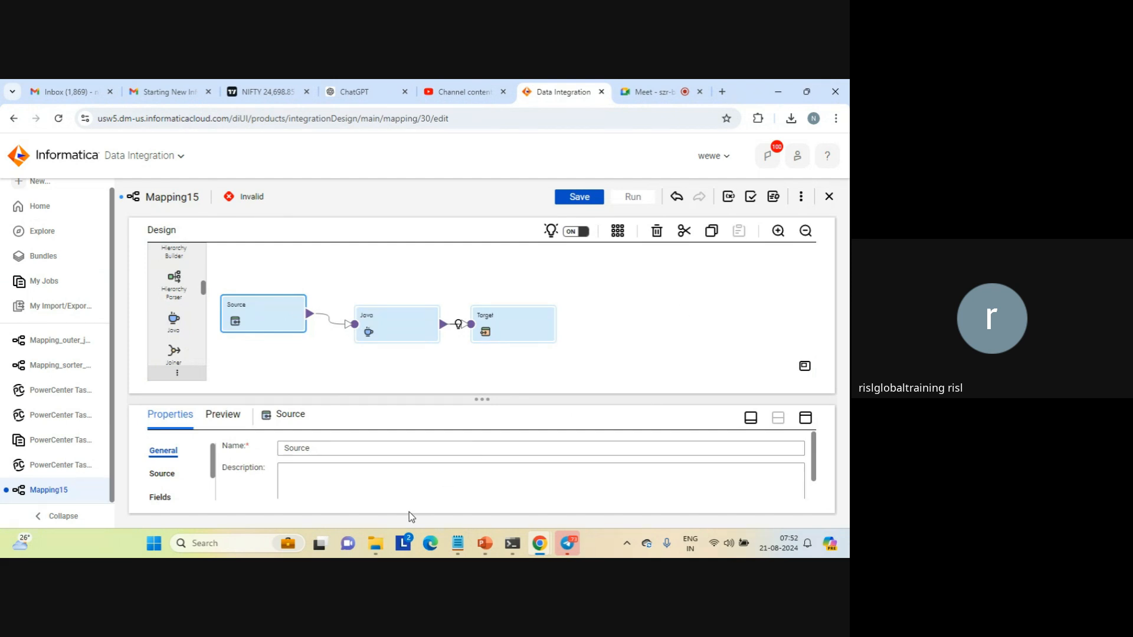
Switch to File Explorer, open the j text file from the source folder, and examine its header and first data row
mouse_move(376, 544)
left_click(353, 498)
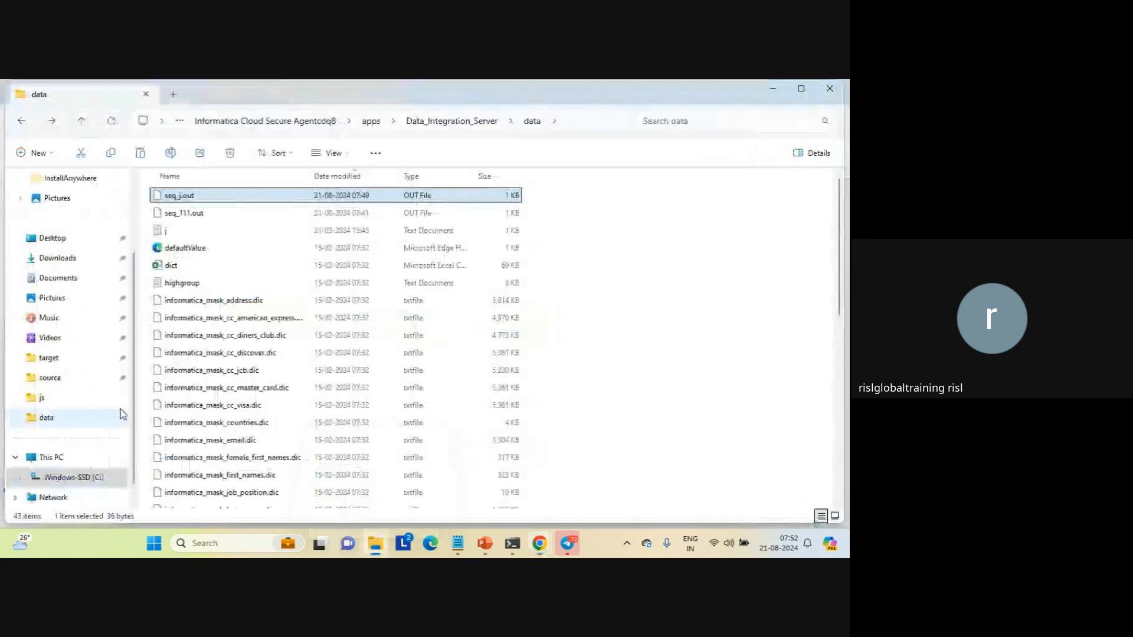
left_click(47, 378)
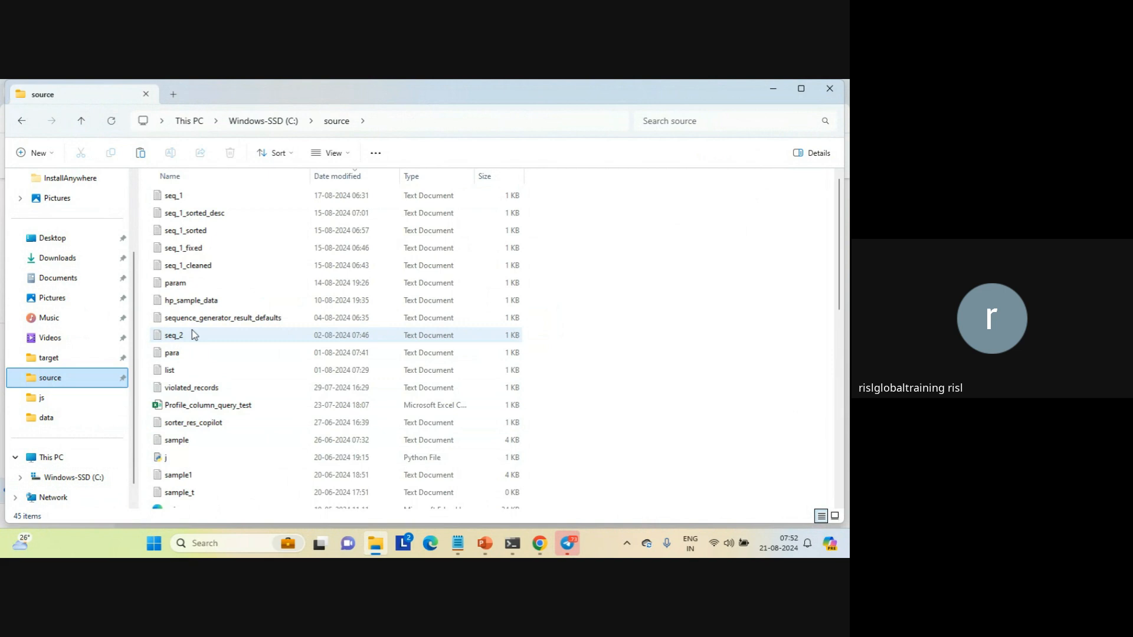
left_click(162, 286)
key("j")
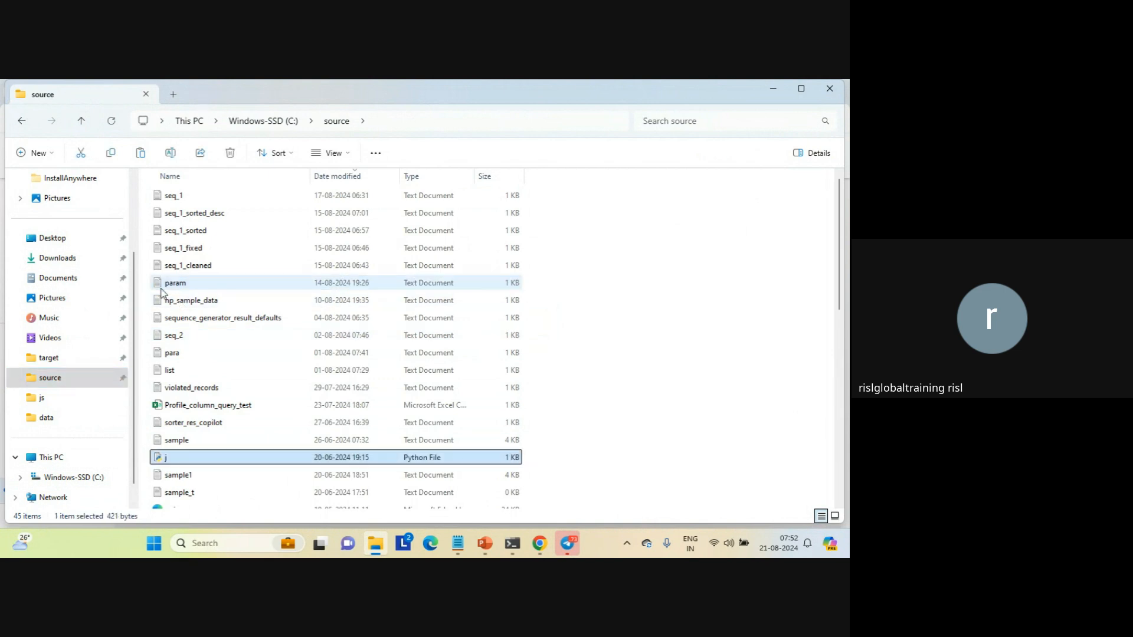
key("j")
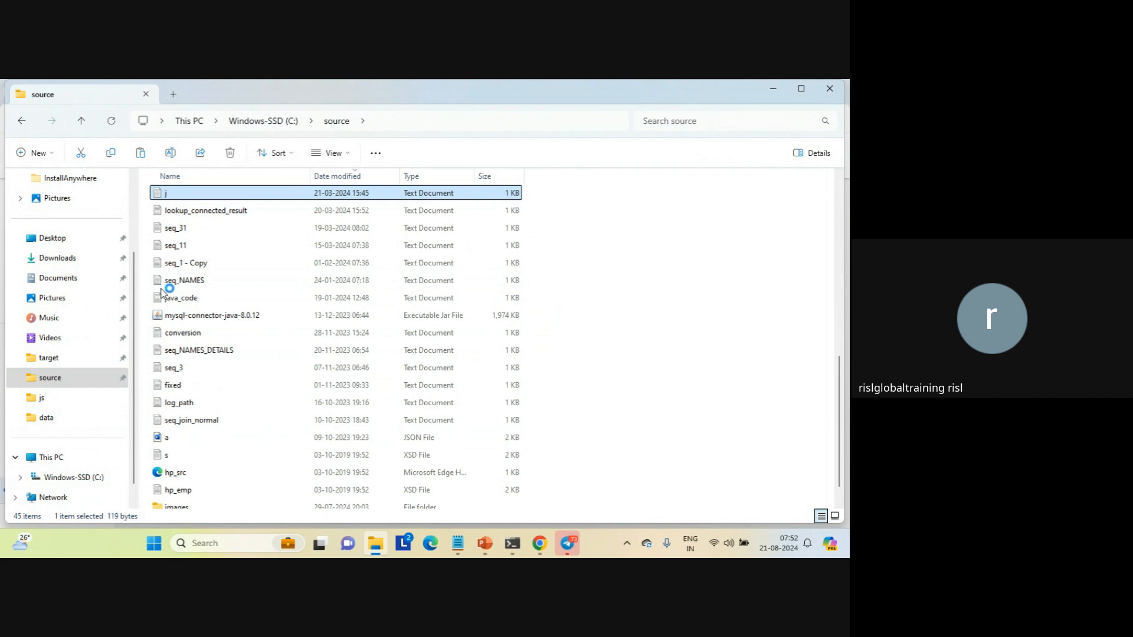
key("Return")
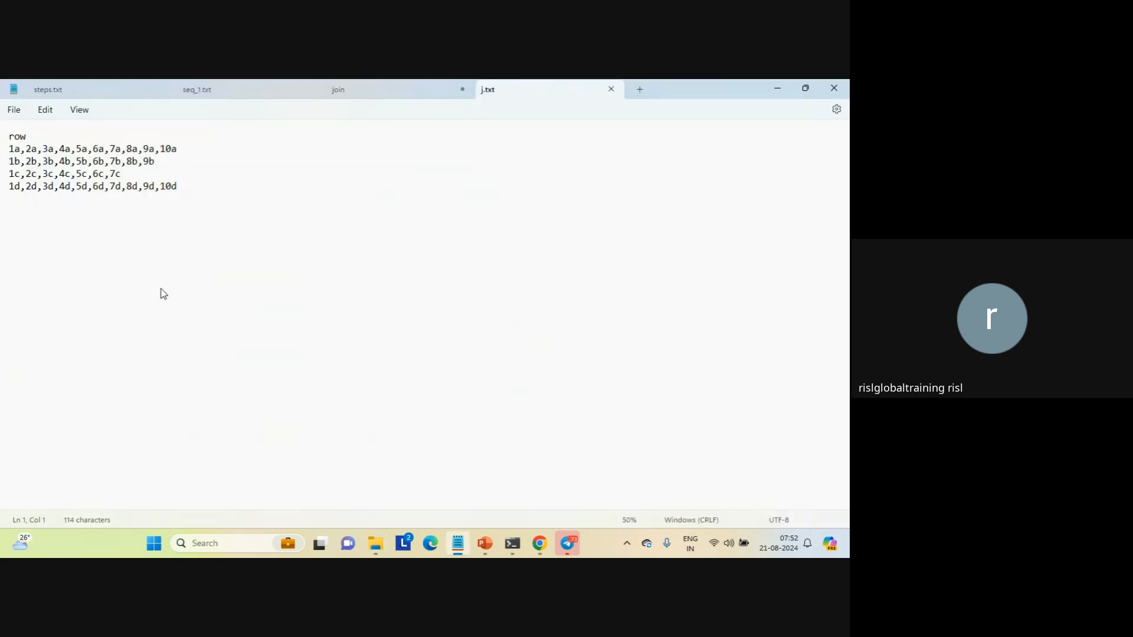
left_click(14, 136)
double_click(16, 137)
left_click_drag(11, 151, 190, 157)
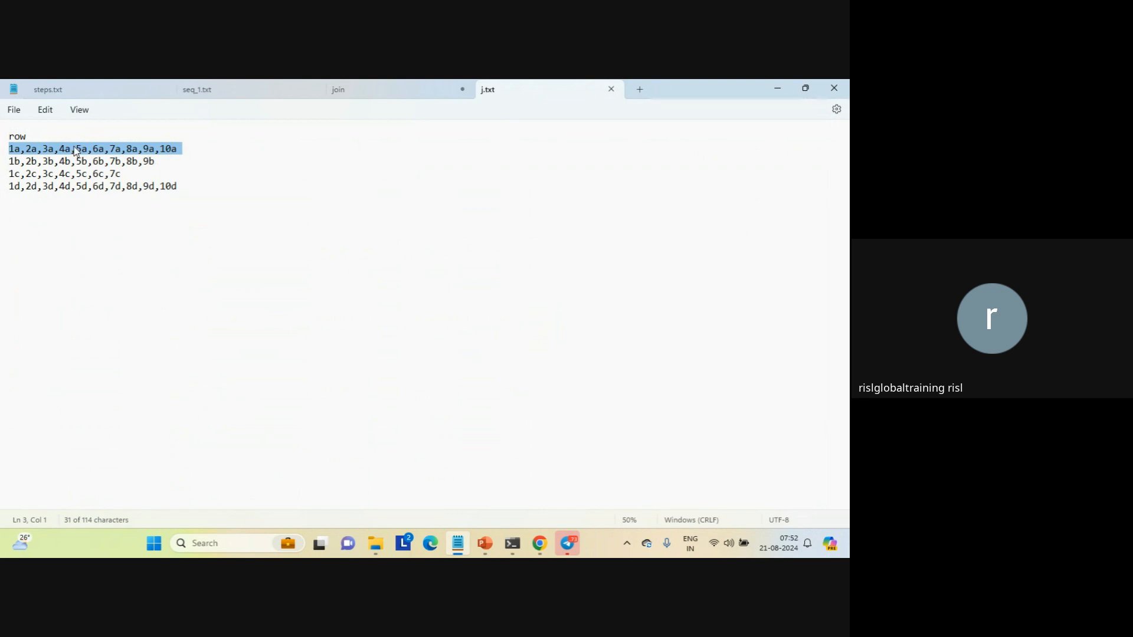
double_click(20, 138)
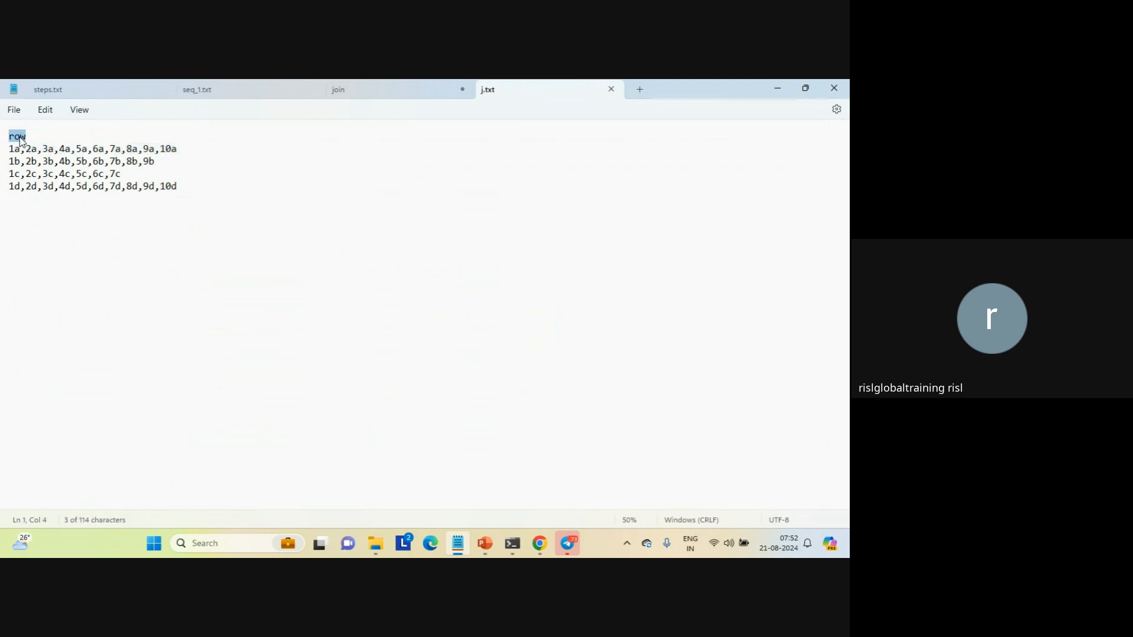
Switch to Informatica in Chrome, set the Source connection to source_file_connection1 (Flat File), and open the source object selection
mouse_move(539, 544)
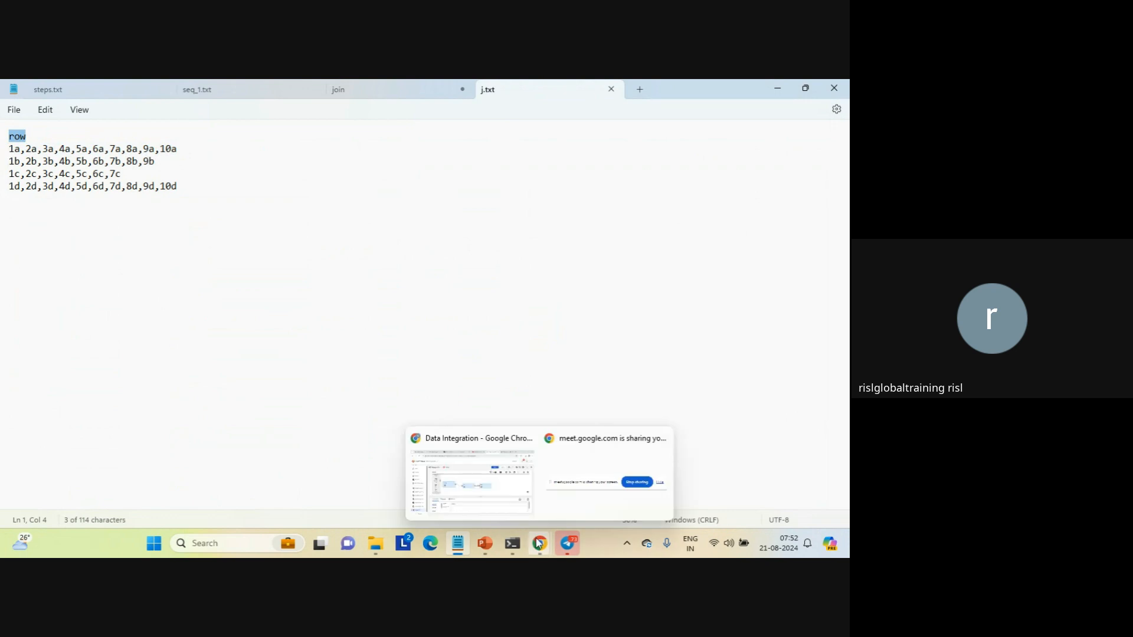
left_click(487, 502)
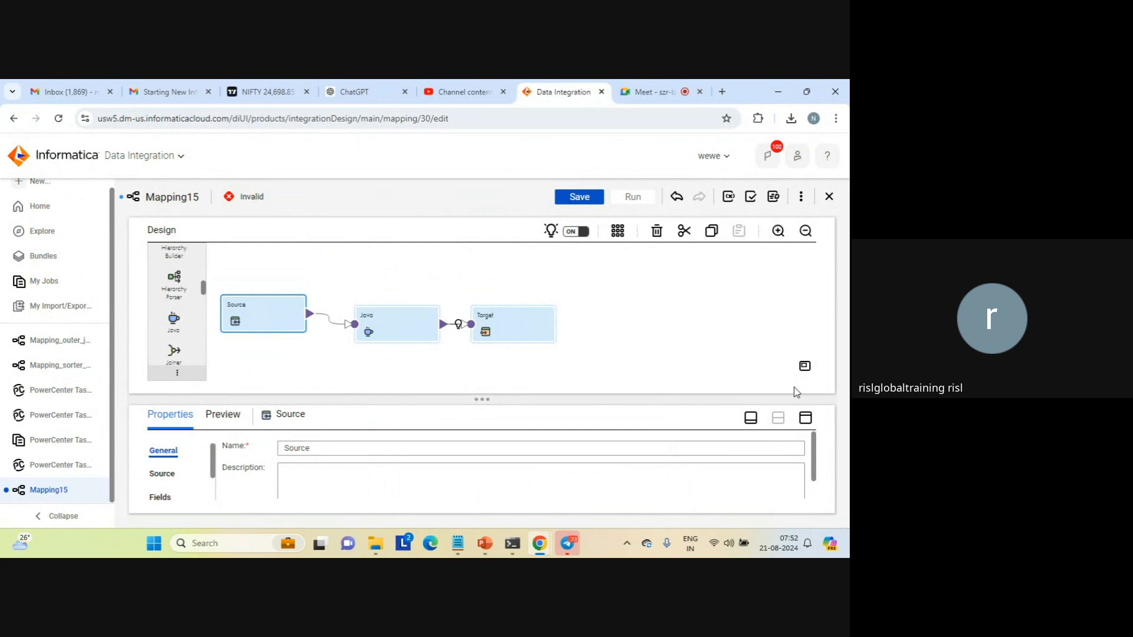
left_click(806, 418)
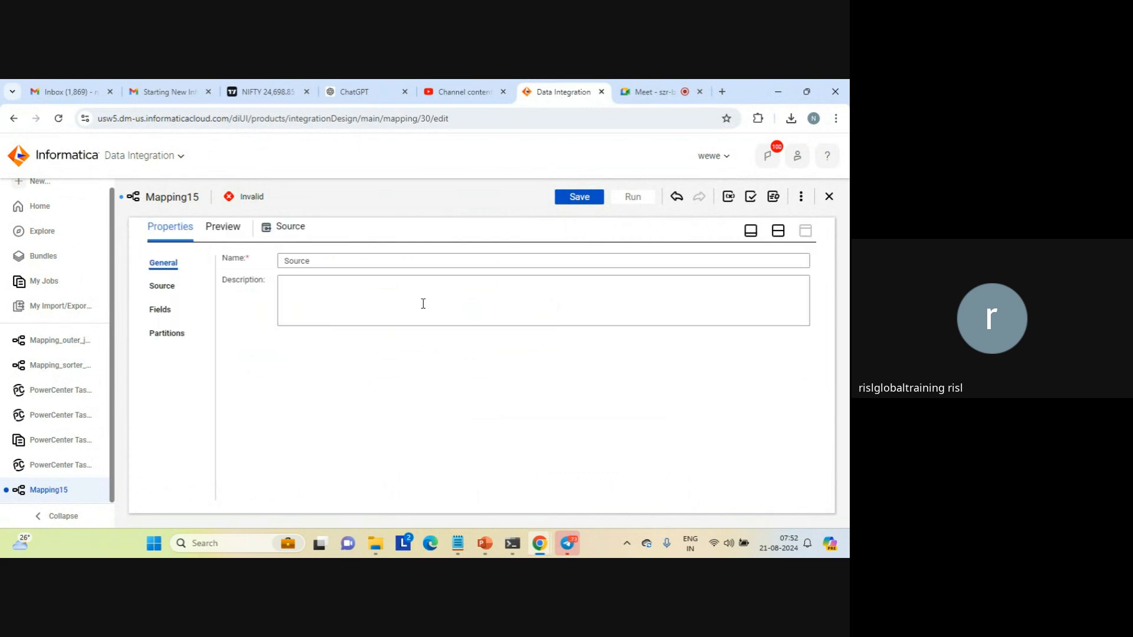
left_click(164, 287)
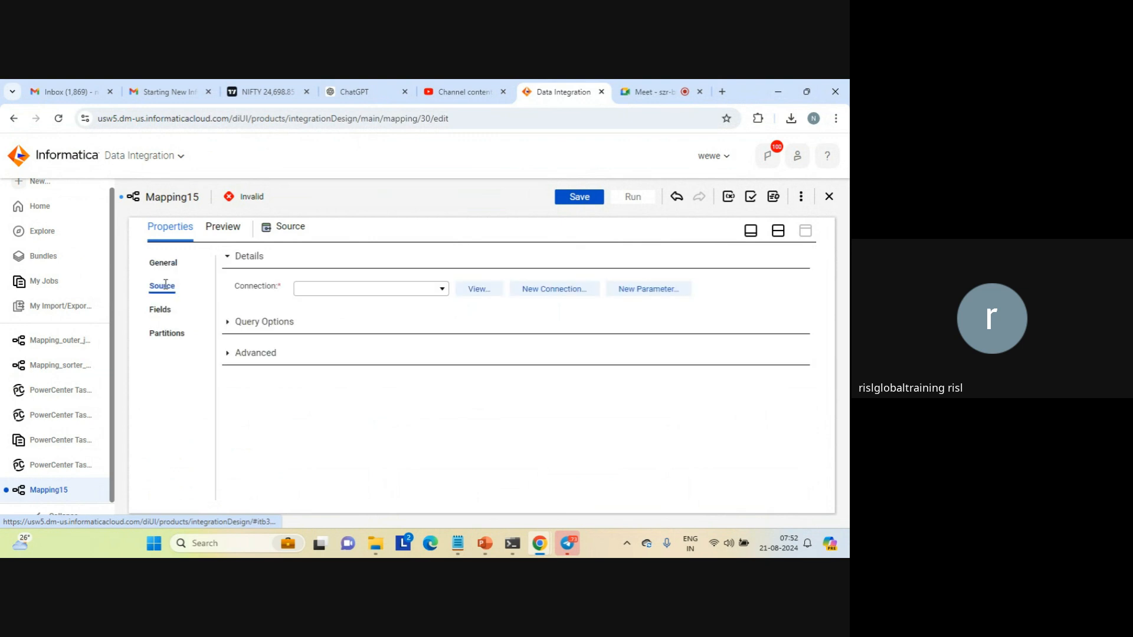
left_click(445, 289)
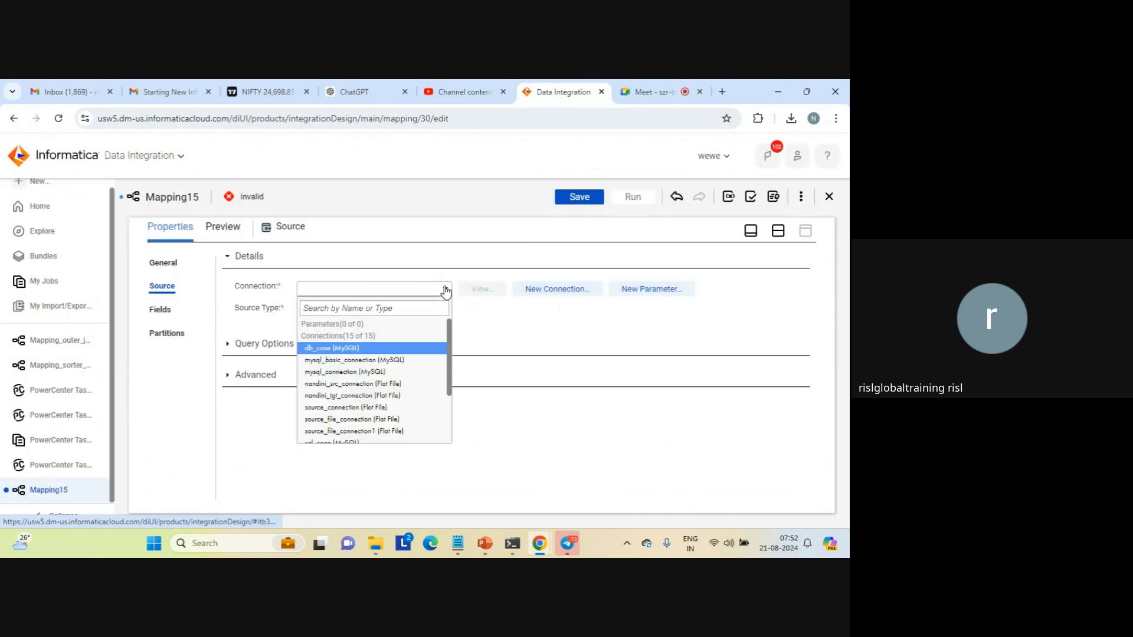
left_click(383, 431)
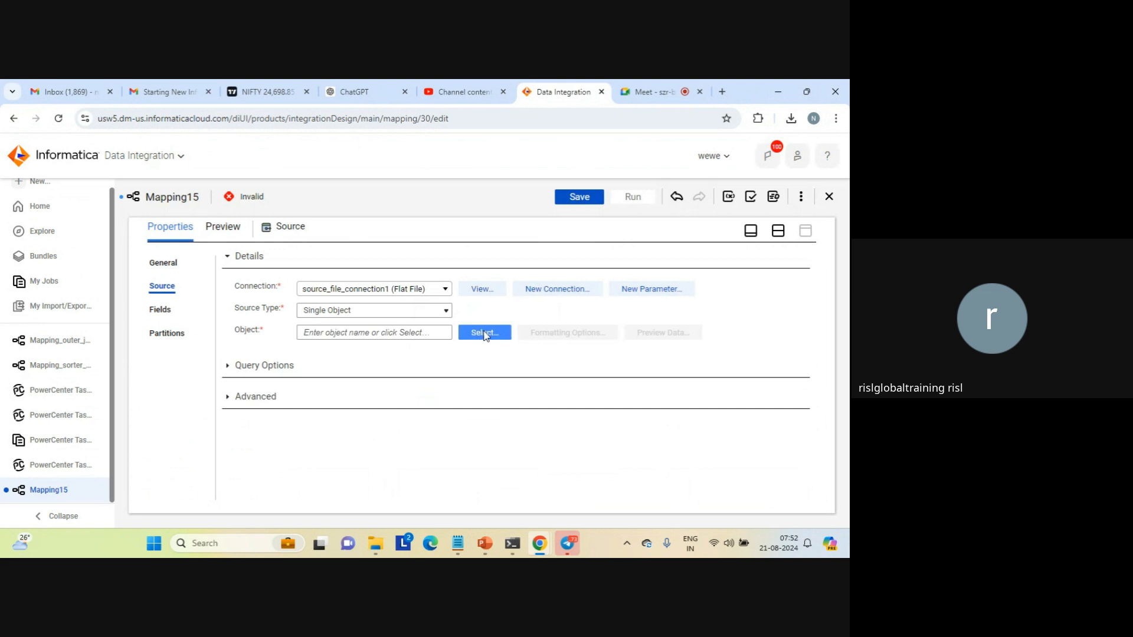
left_click(479, 331)
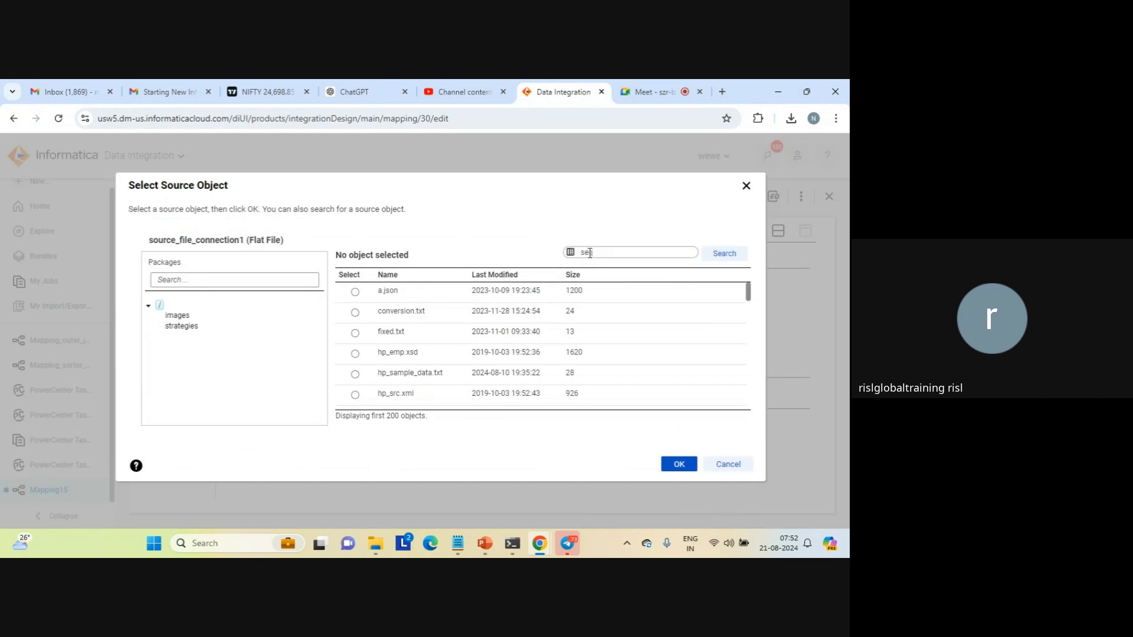
type("q")
left_click(725, 260)
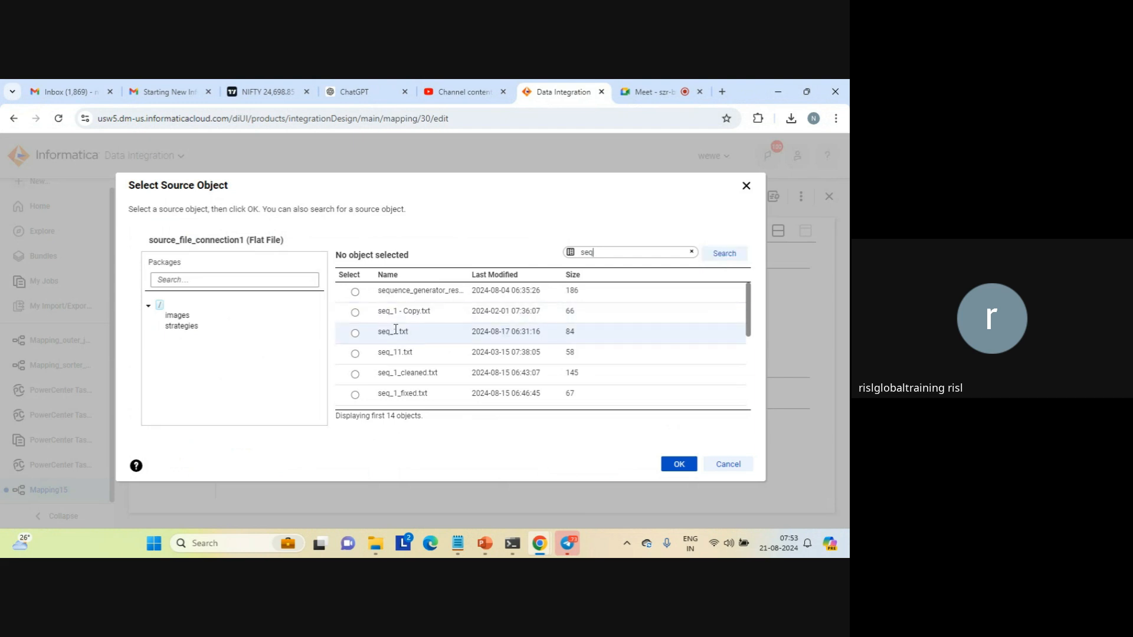
left_click(355, 333)
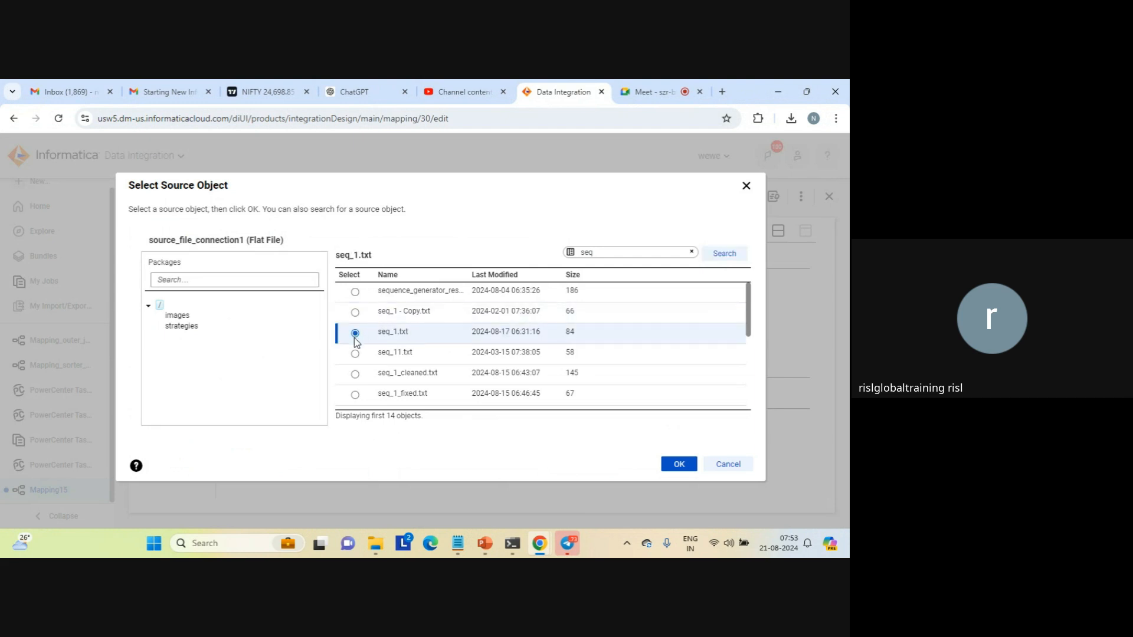
Search the source objects for j and select j.txt as the Source object
double_click(593, 248)
key("BackSpace")
left_click(722, 255)
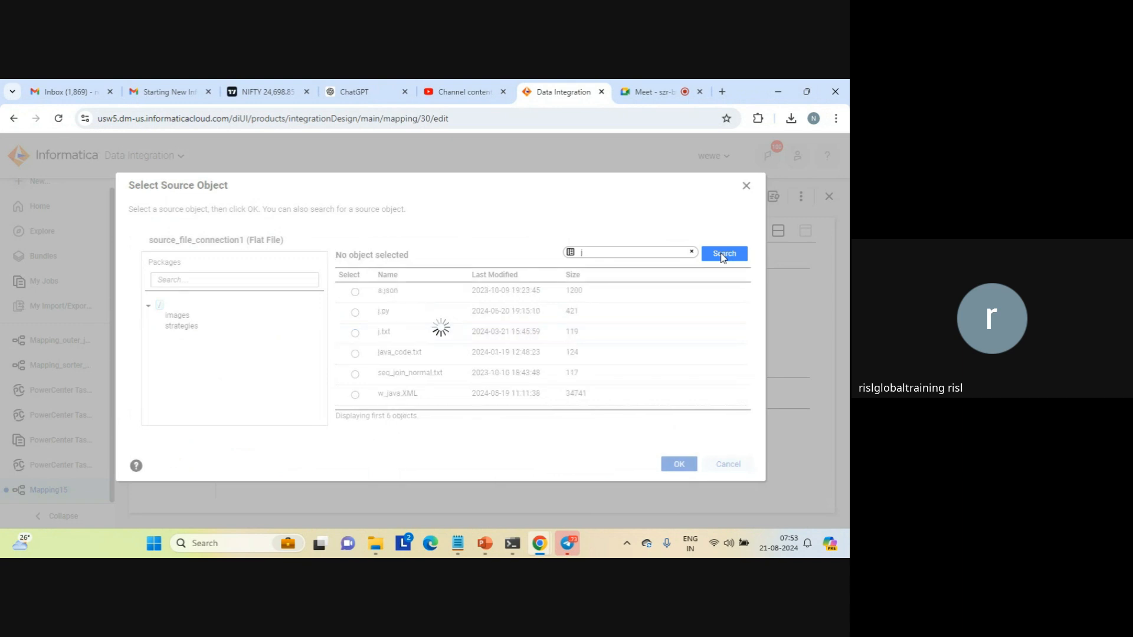
left_click(356, 333)
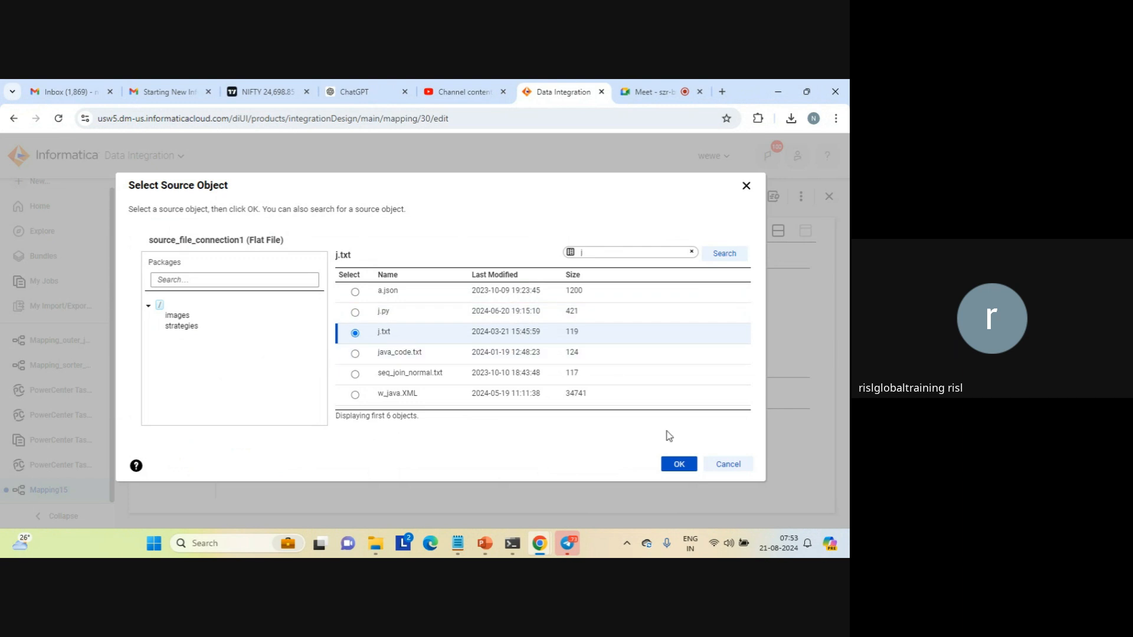
left_click(679, 465)
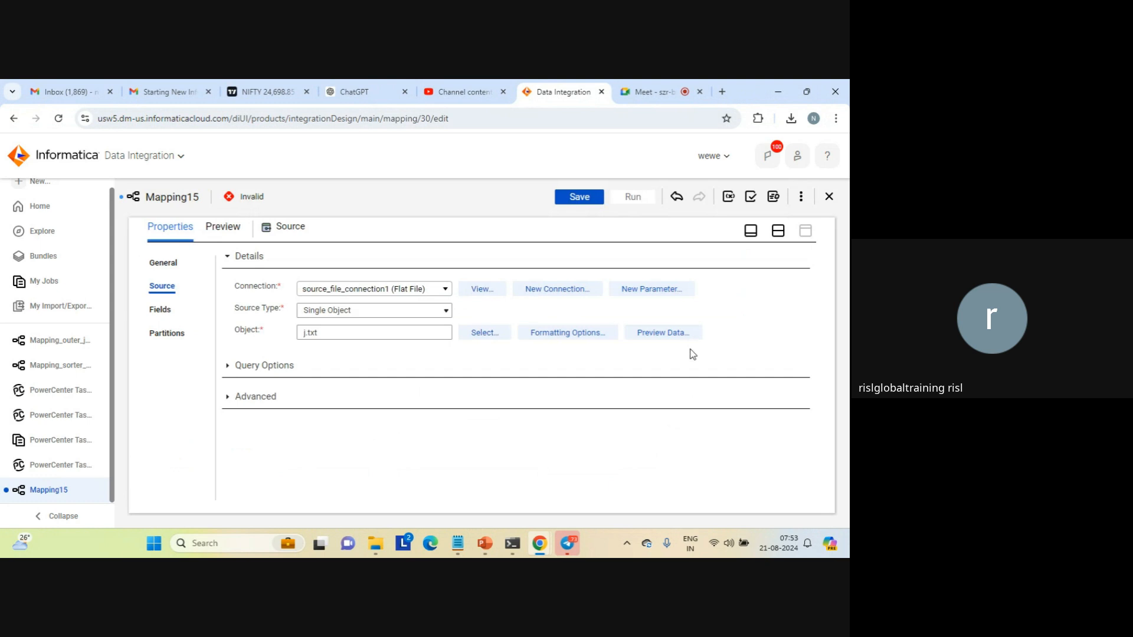
Preview the j.txt data with its delimiter changed to Colon, and view the Source fields
left_click(657, 337)
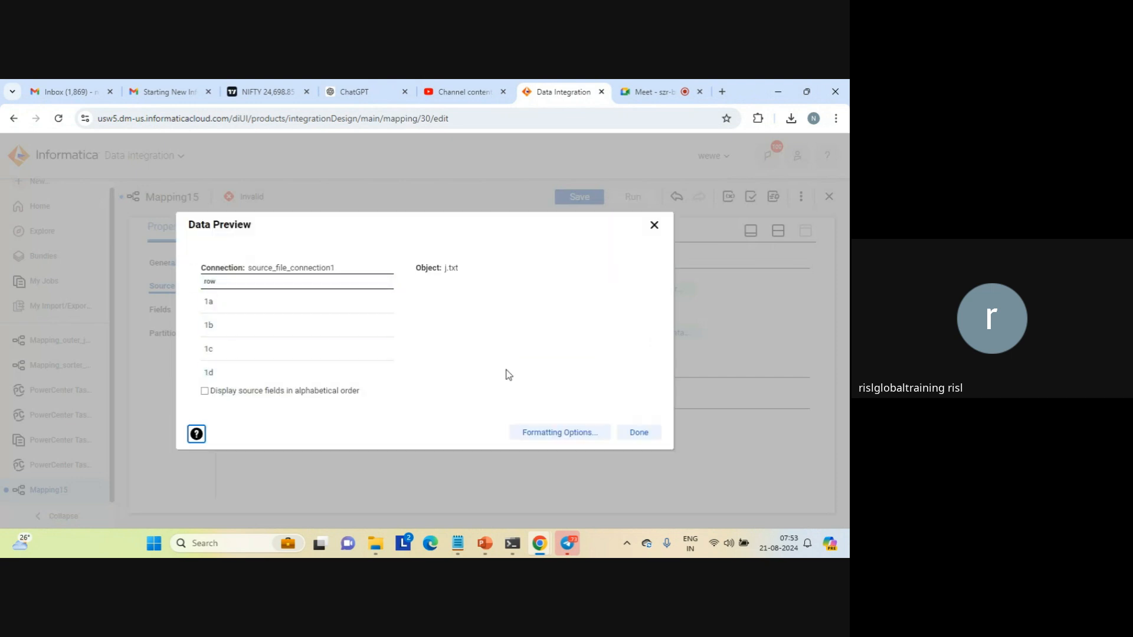
left_click(566, 433)
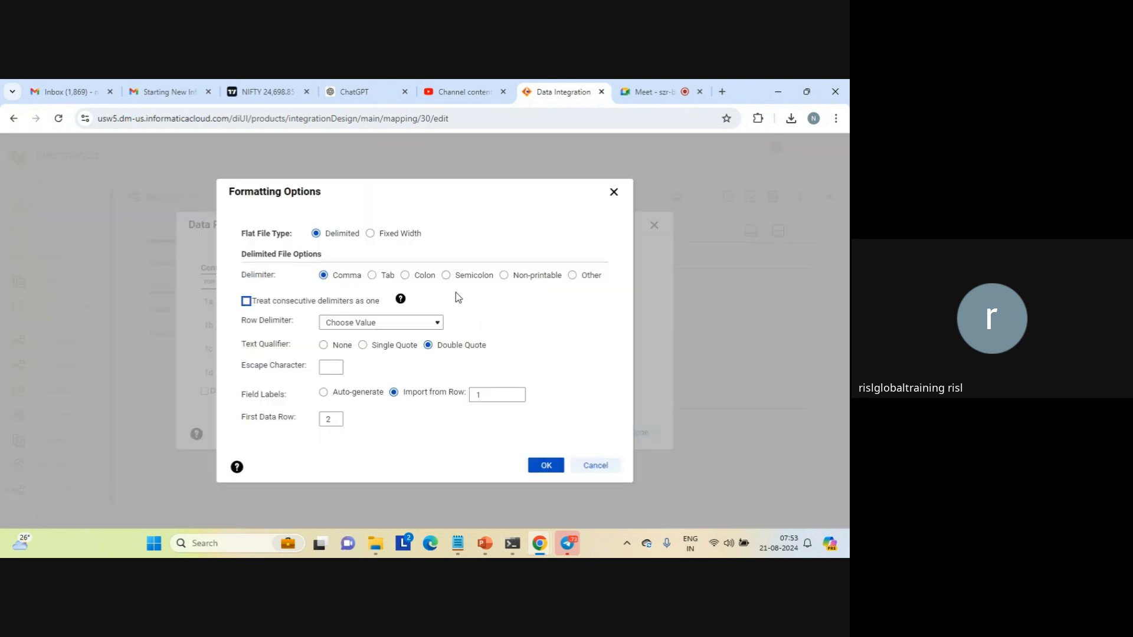
left_click(405, 275)
left_click(546, 466)
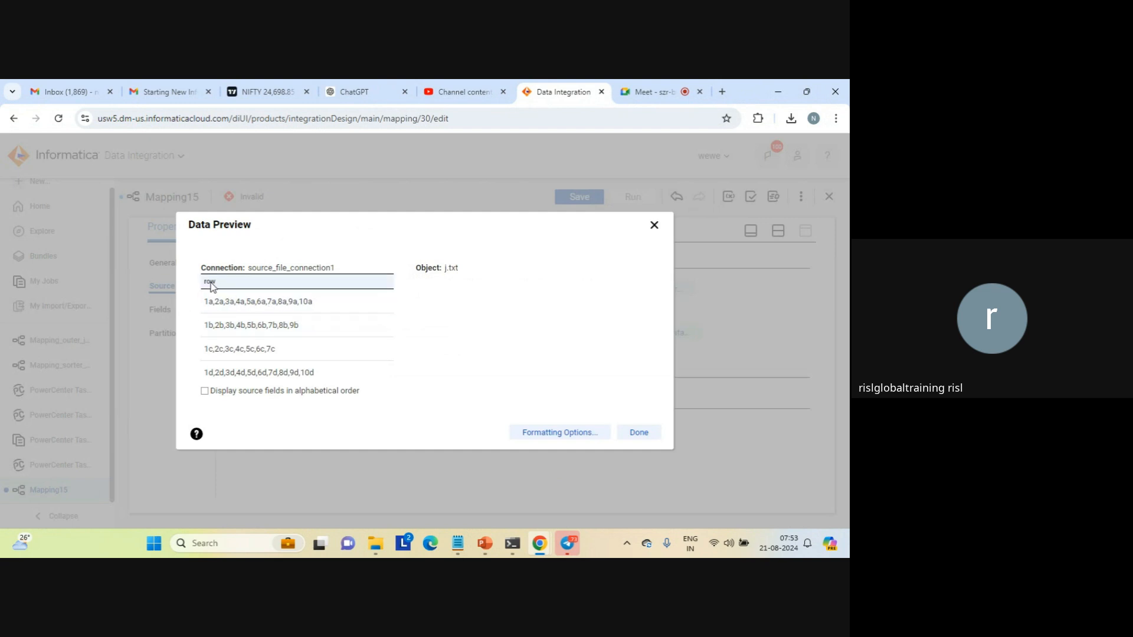
left_click(639, 434)
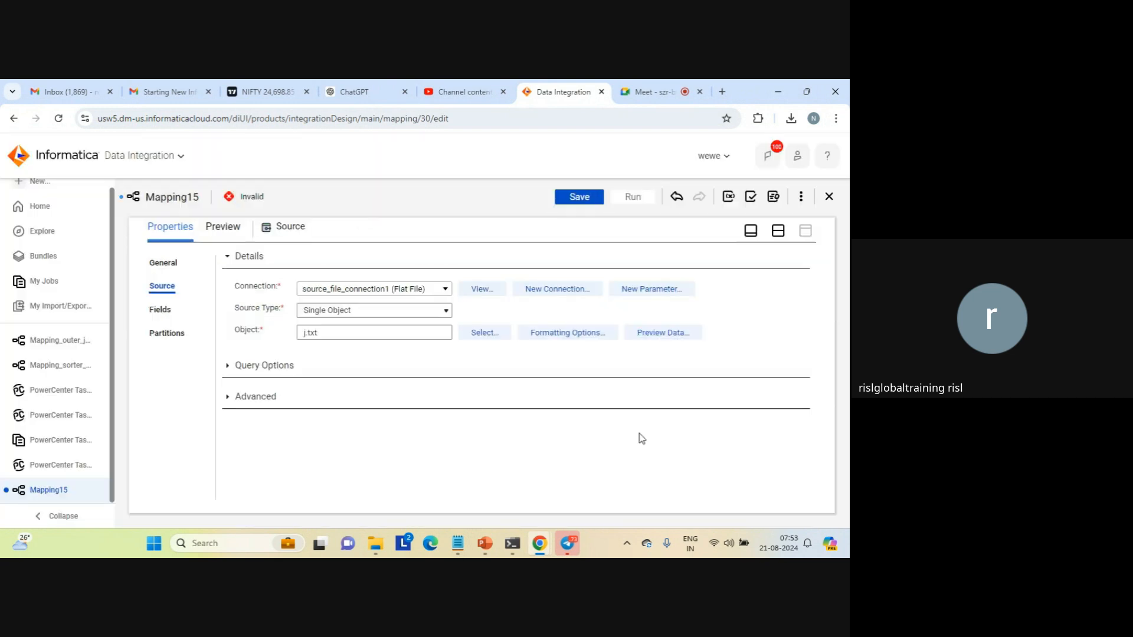
left_click(165, 311)
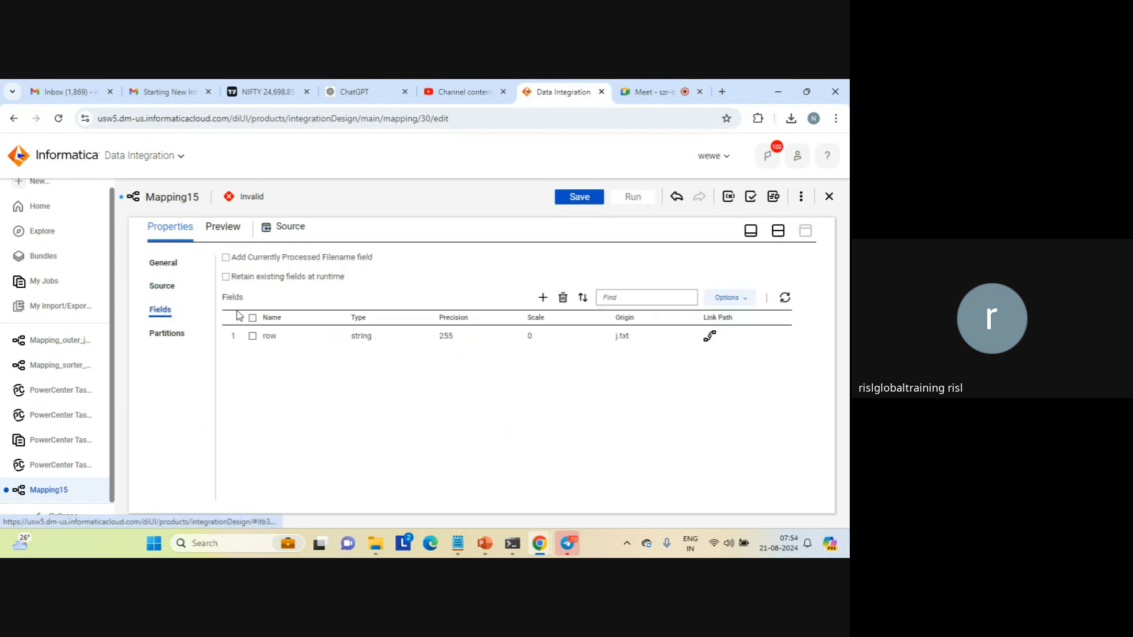
Restore the split design view and space out the Java and Target transformations along the mapping flow
left_click(778, 232)
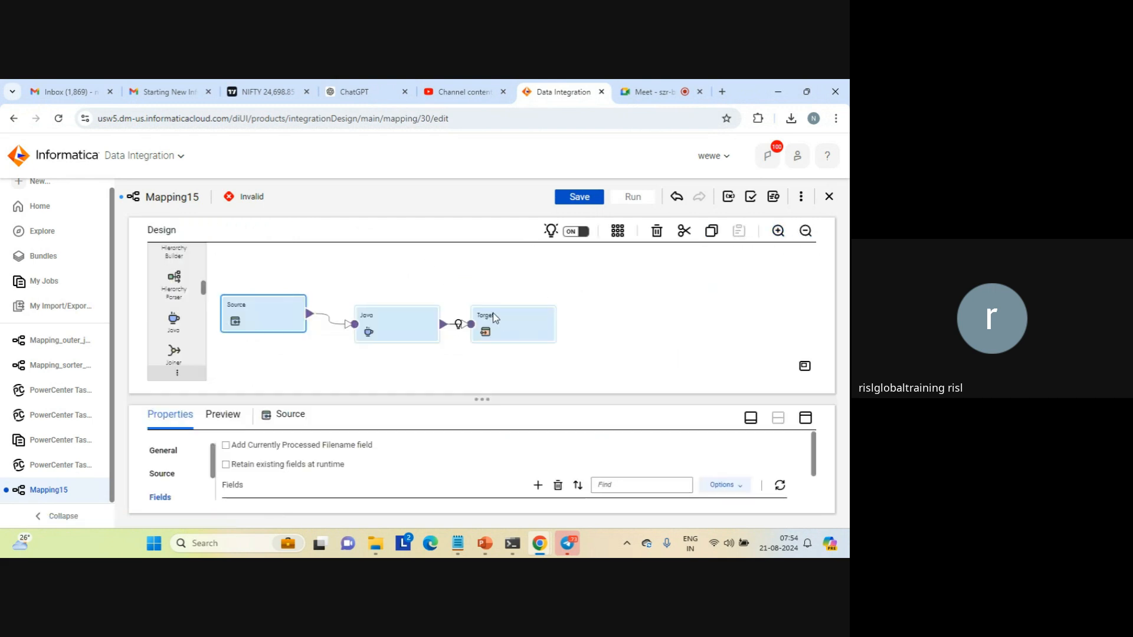
left_click_drag(501, 318, 560, 307)
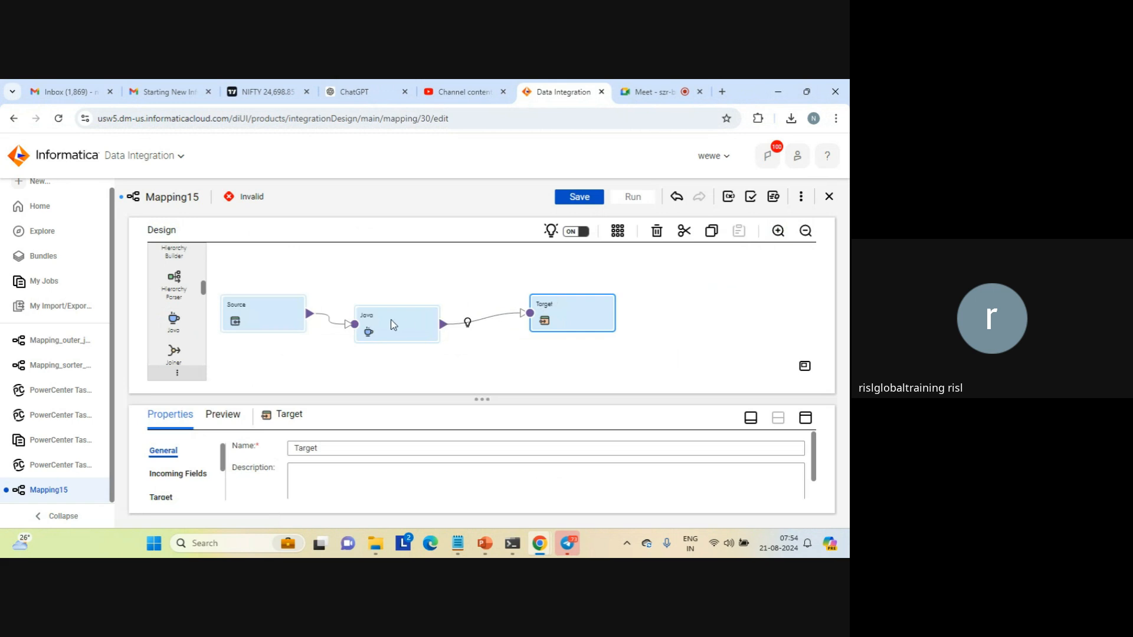
left_click_drag(403, 315, 426, 299)
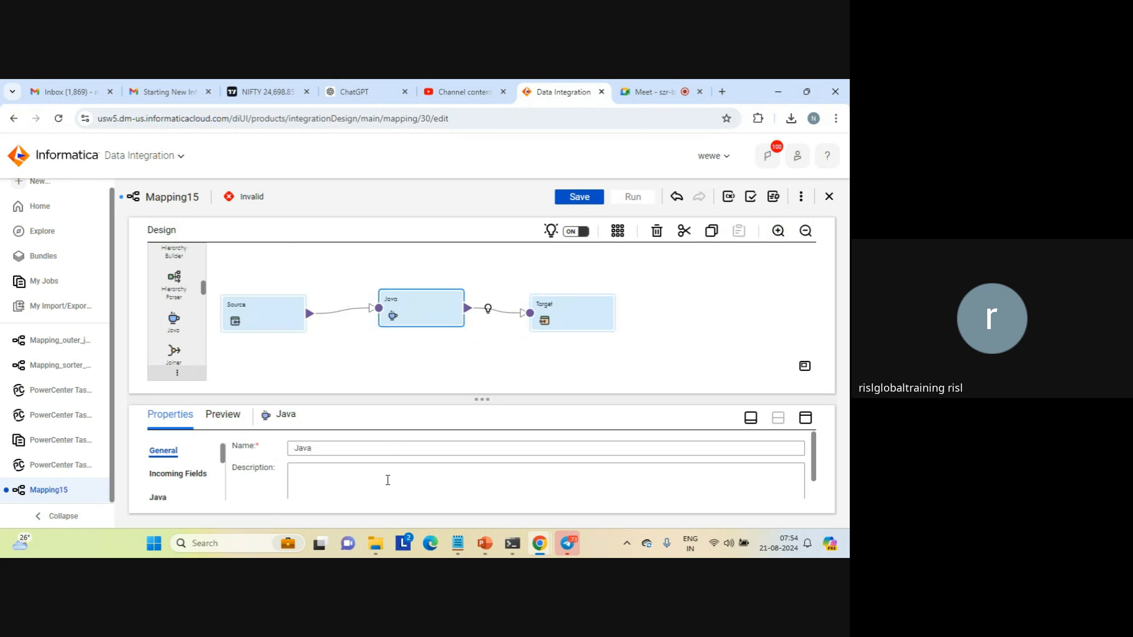
Switch to File Explorer and open the Informatica Cloud Secure Agentcdq8 folder in Program Files on the C: drive
mouse_move(376, 543)
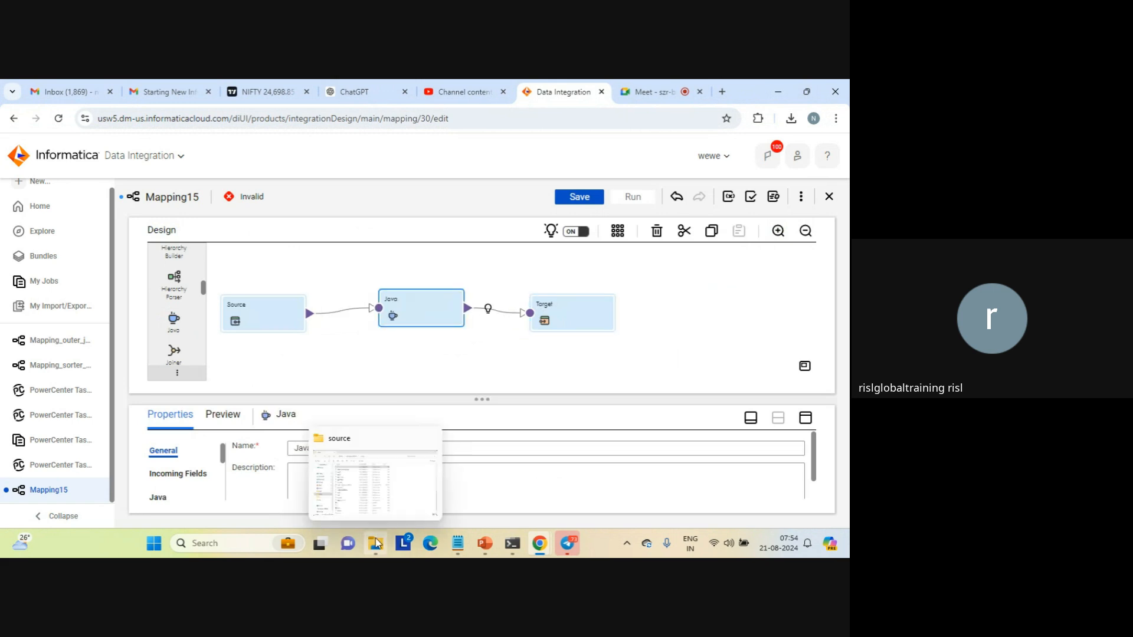
left_click(380, 493)
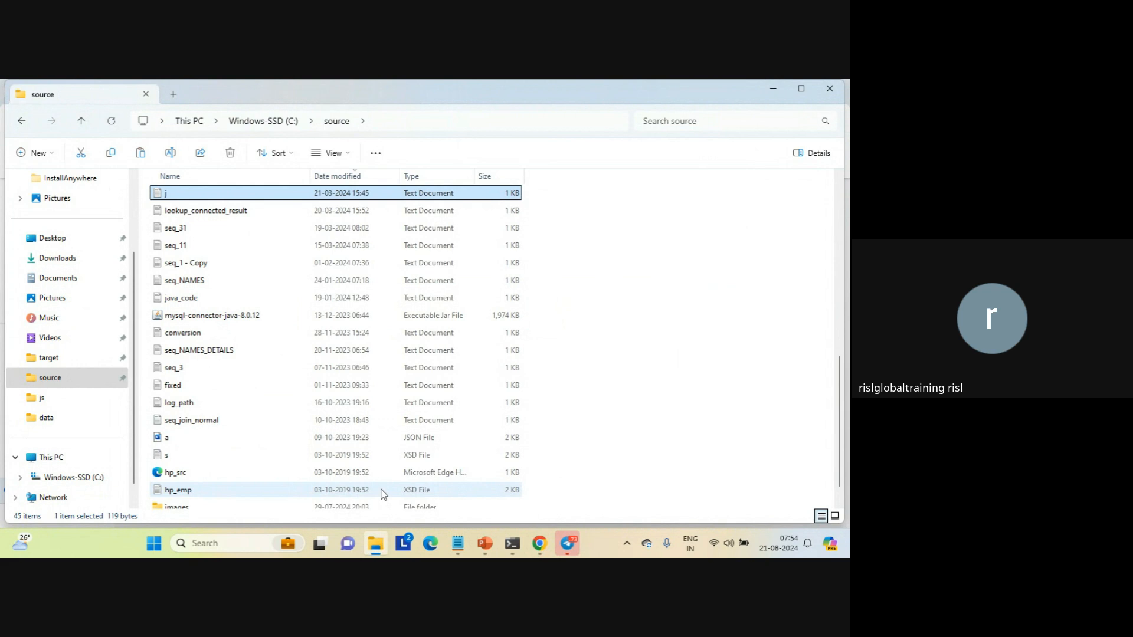
left_click(78, 479)
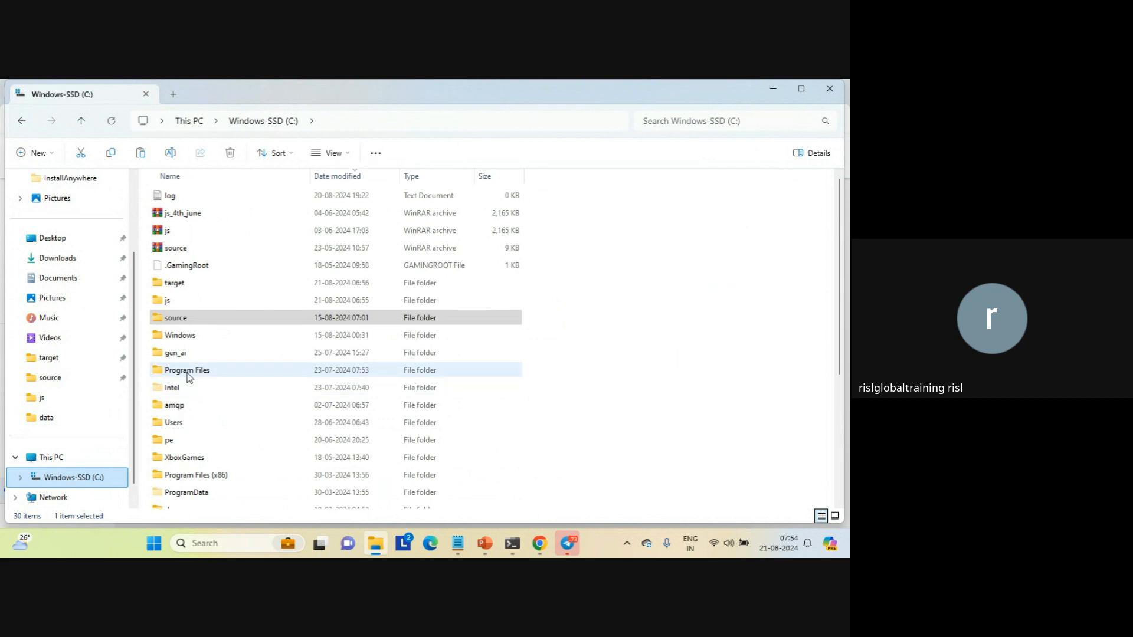
double_click(186, 370)
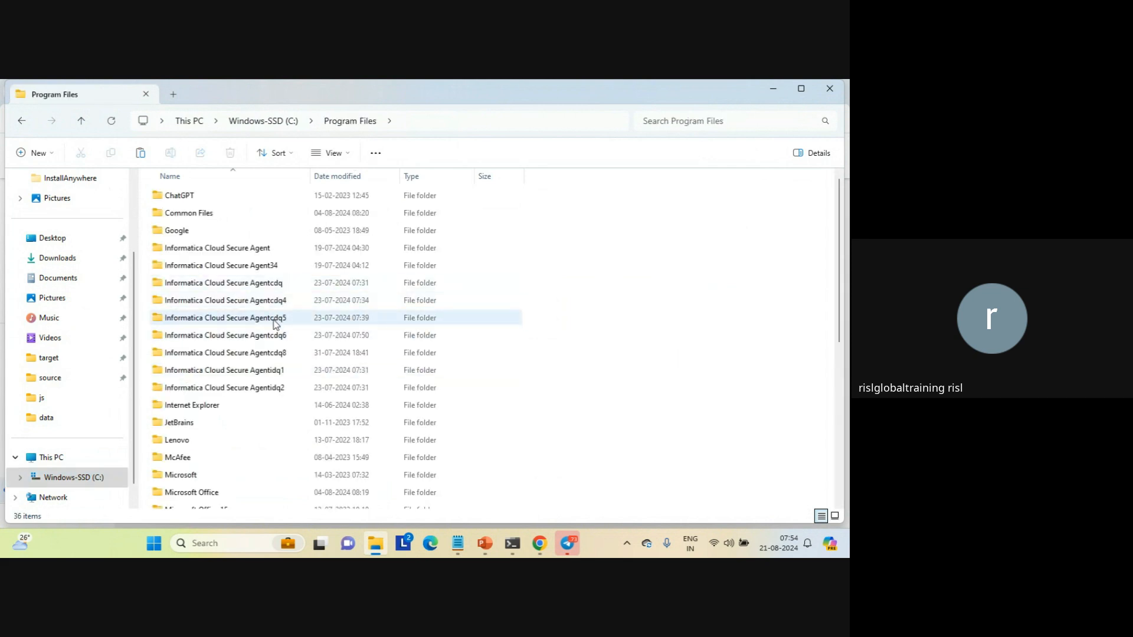
left_click(248, 354)
double_click(249, 354)
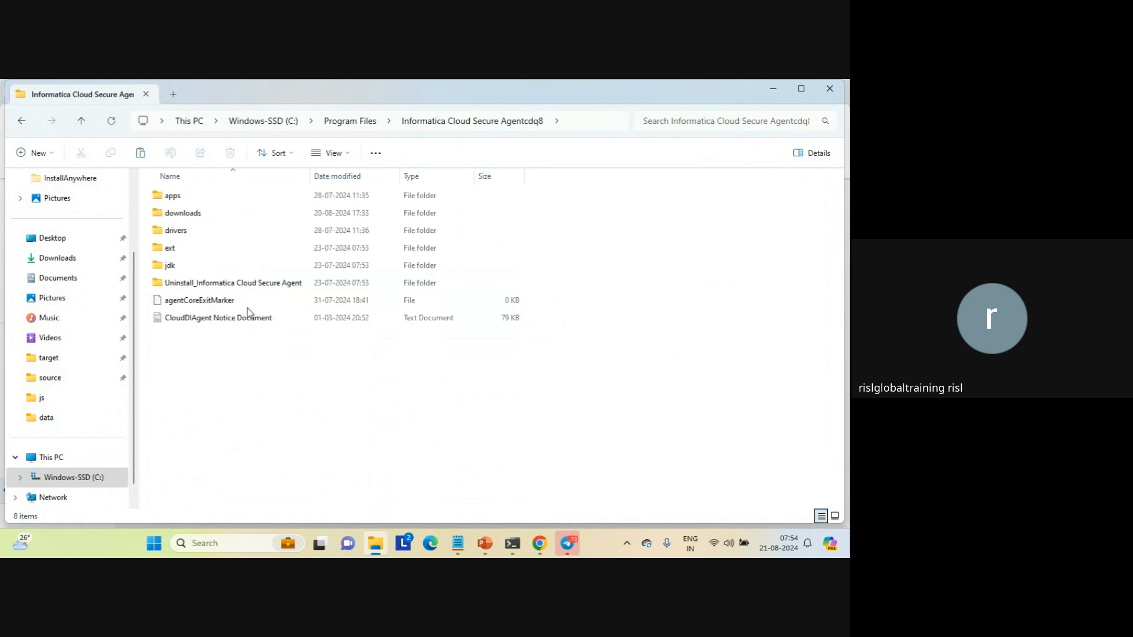
Check the agent's apps folder and its jdk subfolder, and return to the Informatica Cloud Secure Agentcdq8 folder
double_click(170, 195)
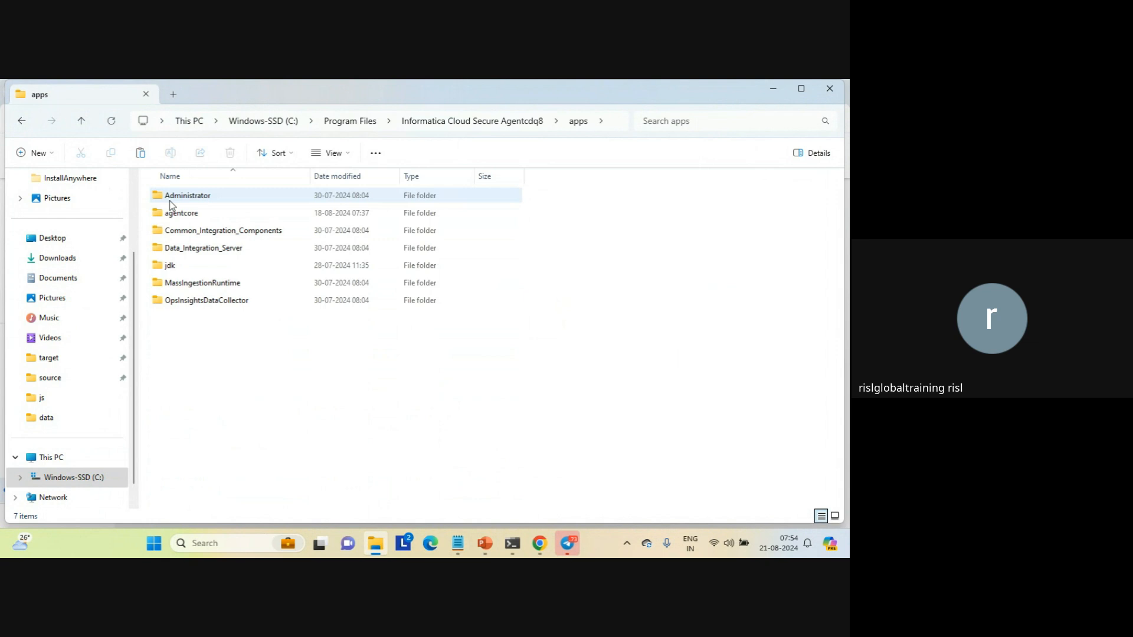
double_click(166, 266)
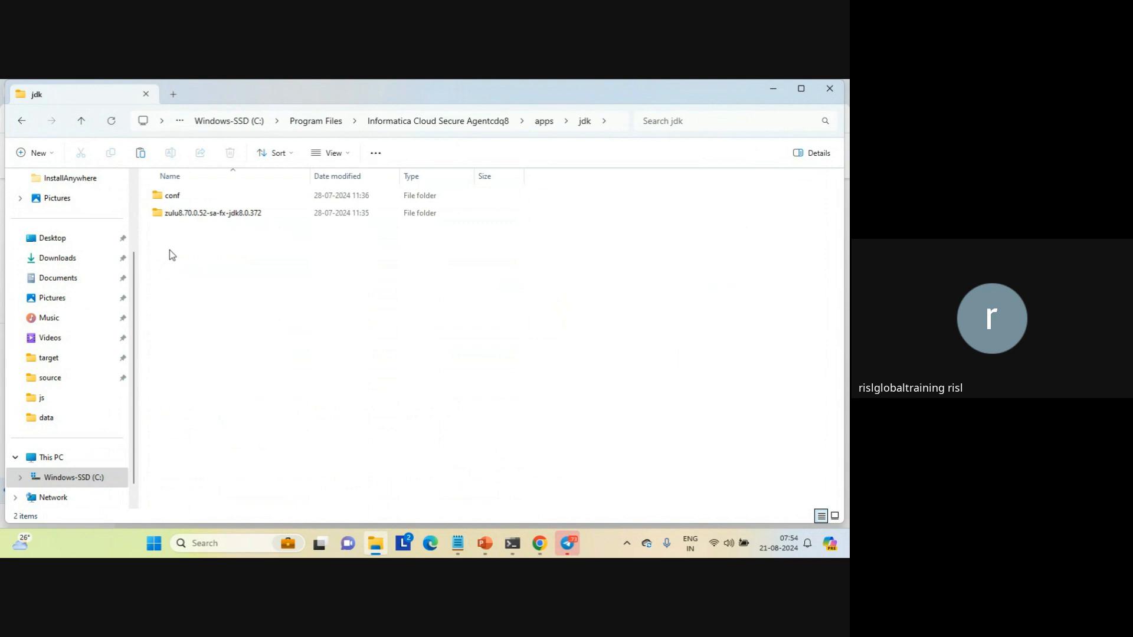
left_click(408, 124)
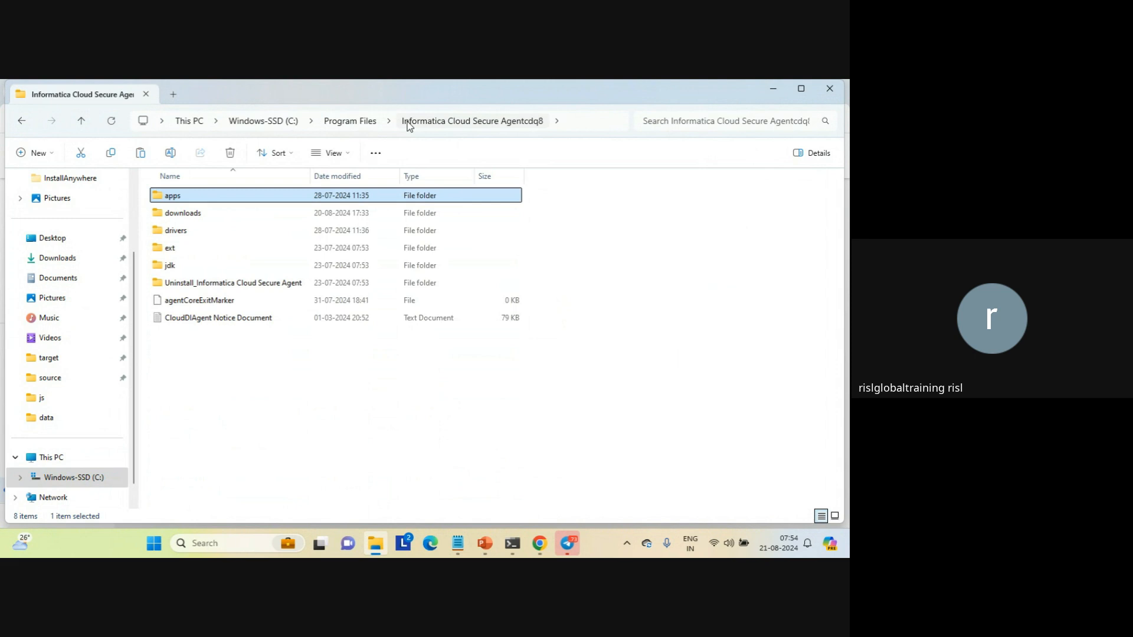
double_click(169, 200)
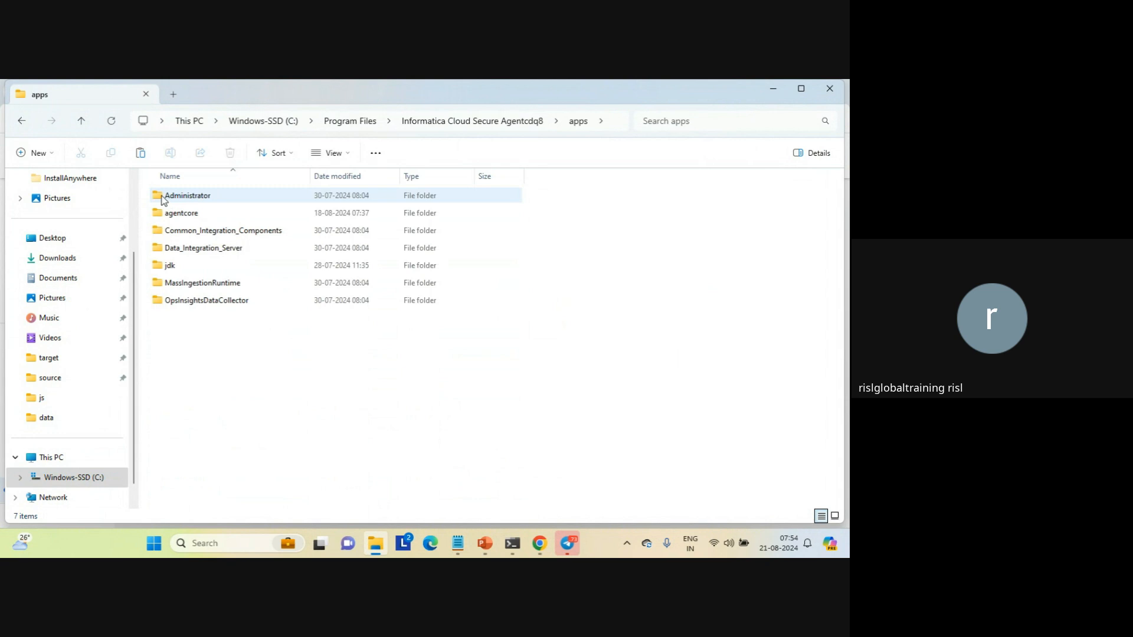
left_click(21, 124)
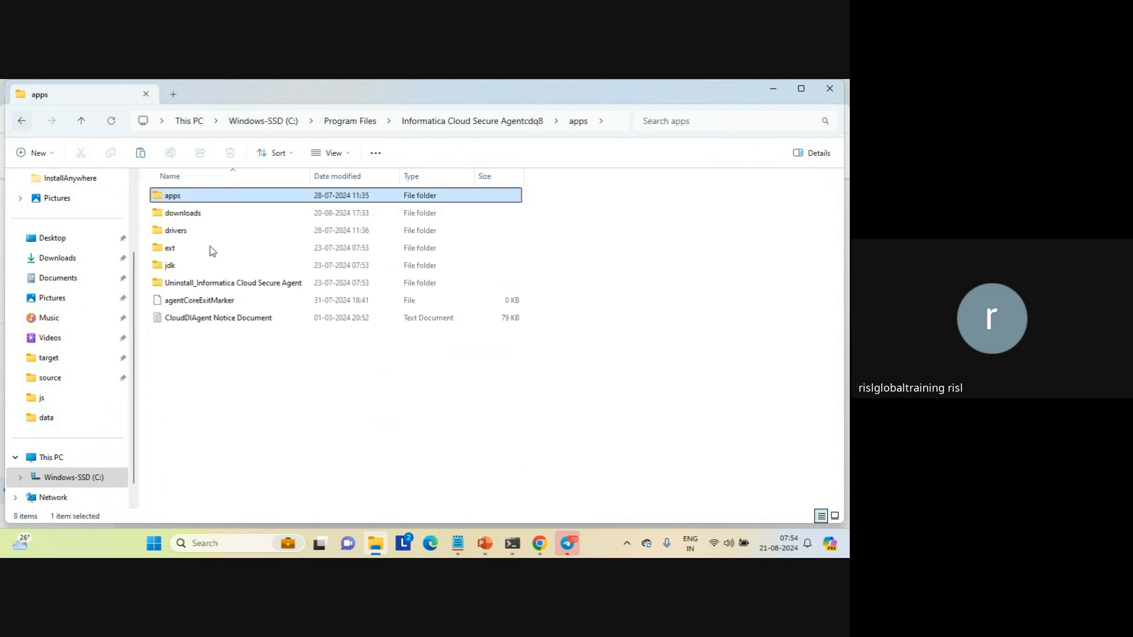
Open the bin folder of the agent's own jdk and locate the java and javac applications
double_click(169, 263)
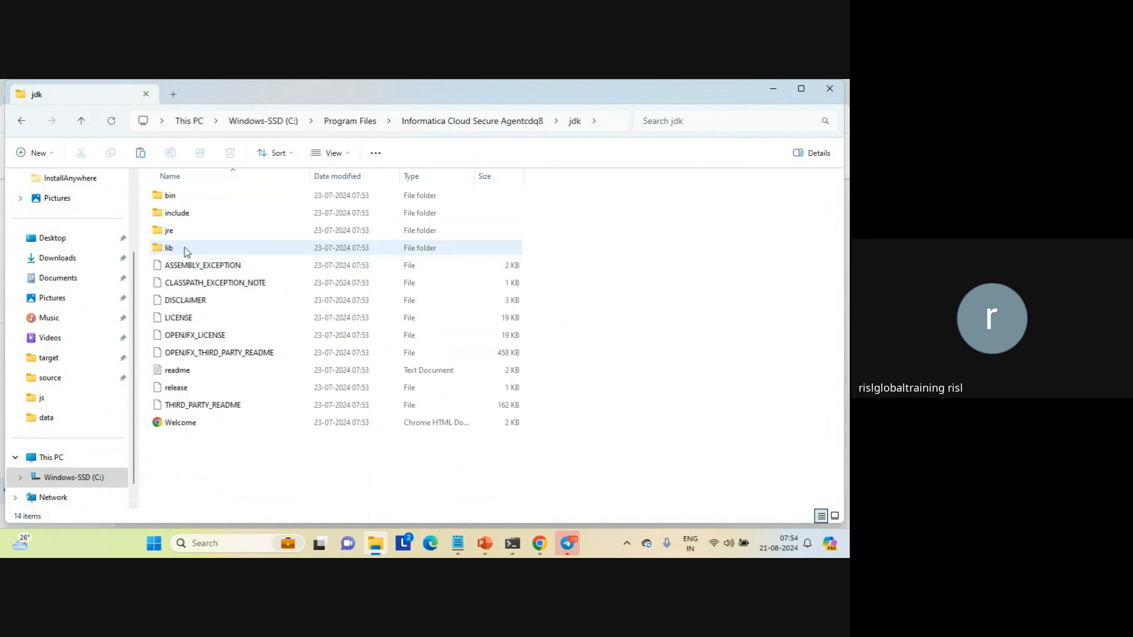
double_click(172, 198)
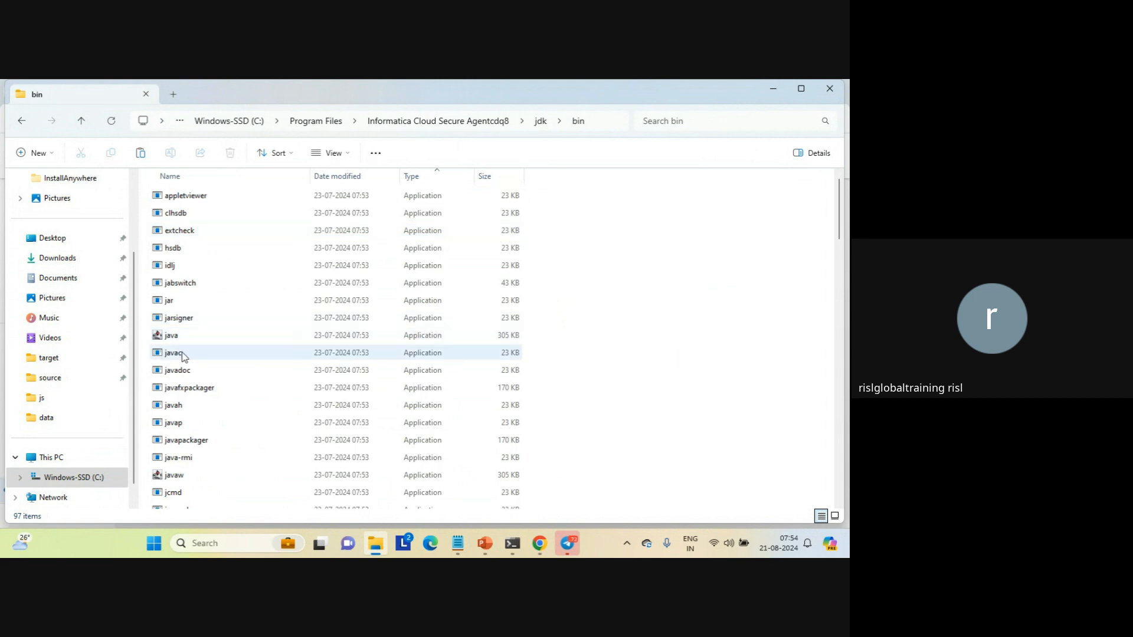
left_click(180, 356)
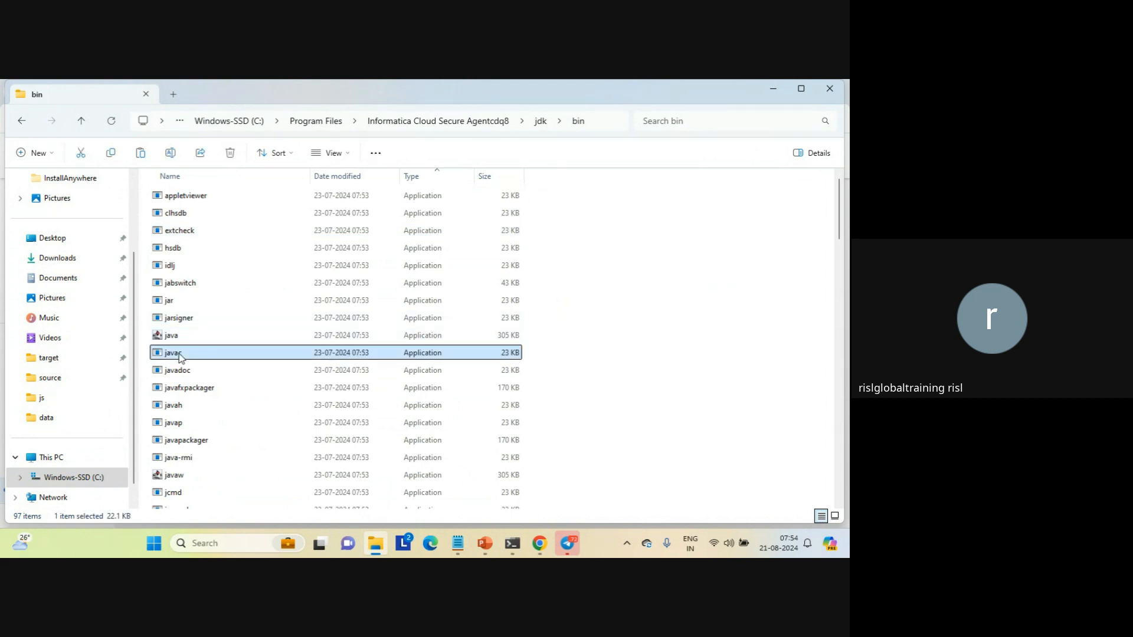
key("shift+Up")
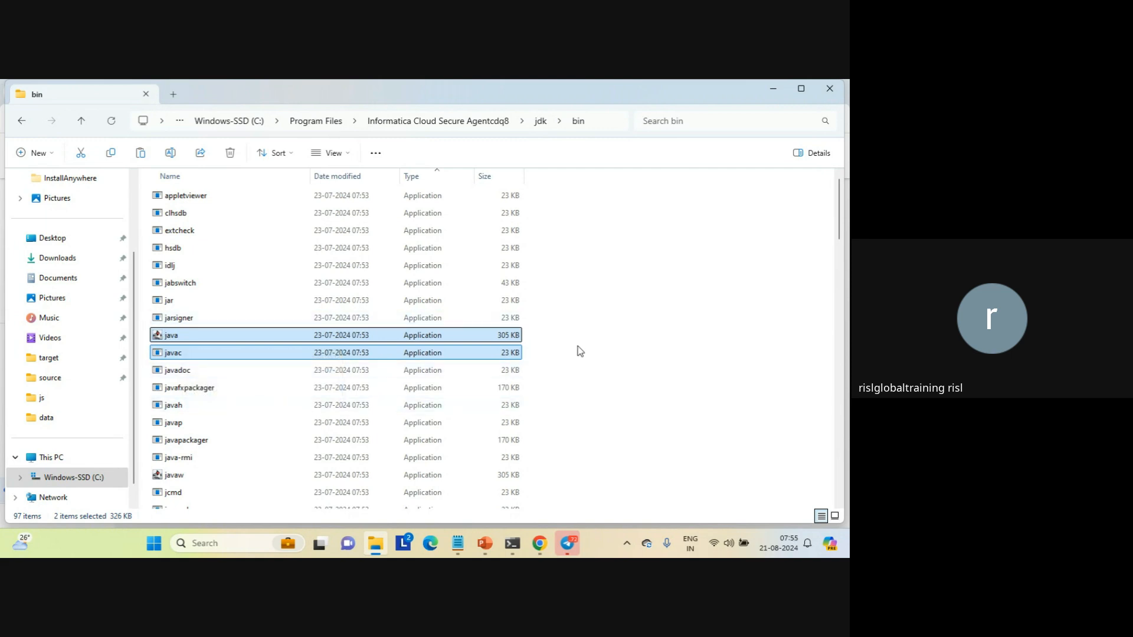
left_click(174, 358)
left_click(604, 373)
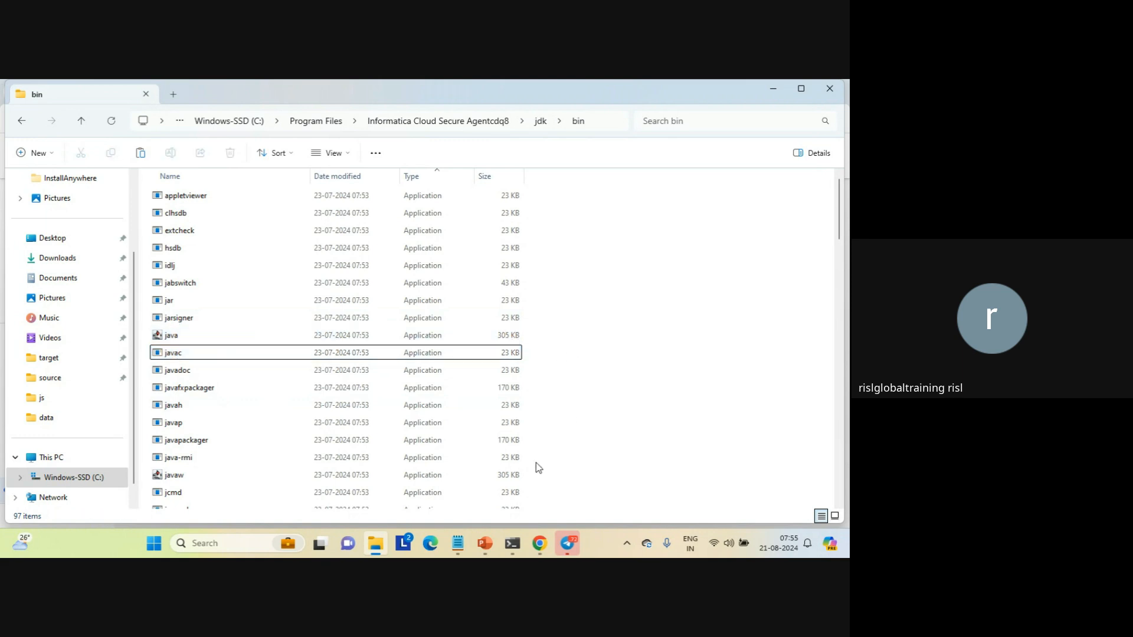
mouse_move(537, 546)
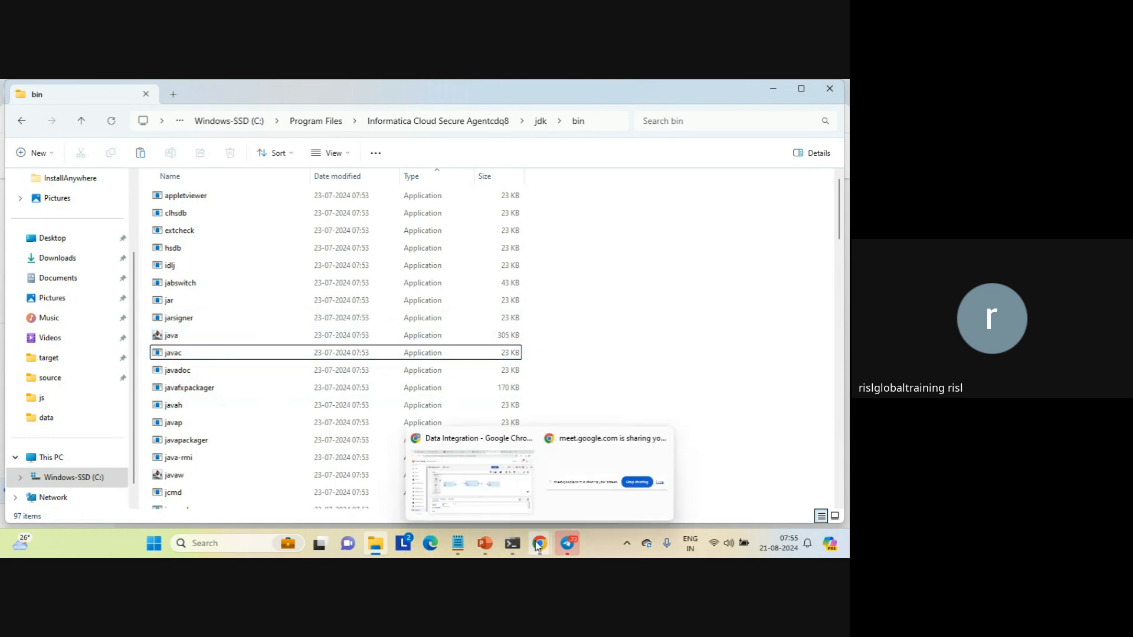
left_click(489, 475)
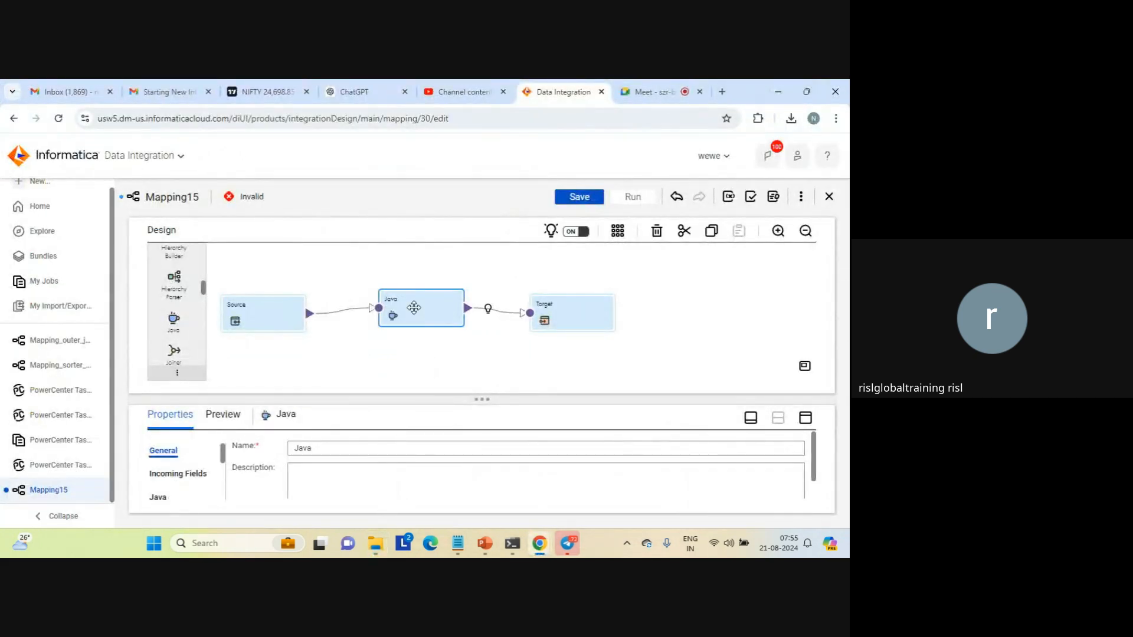
mouse_move(376, 542)
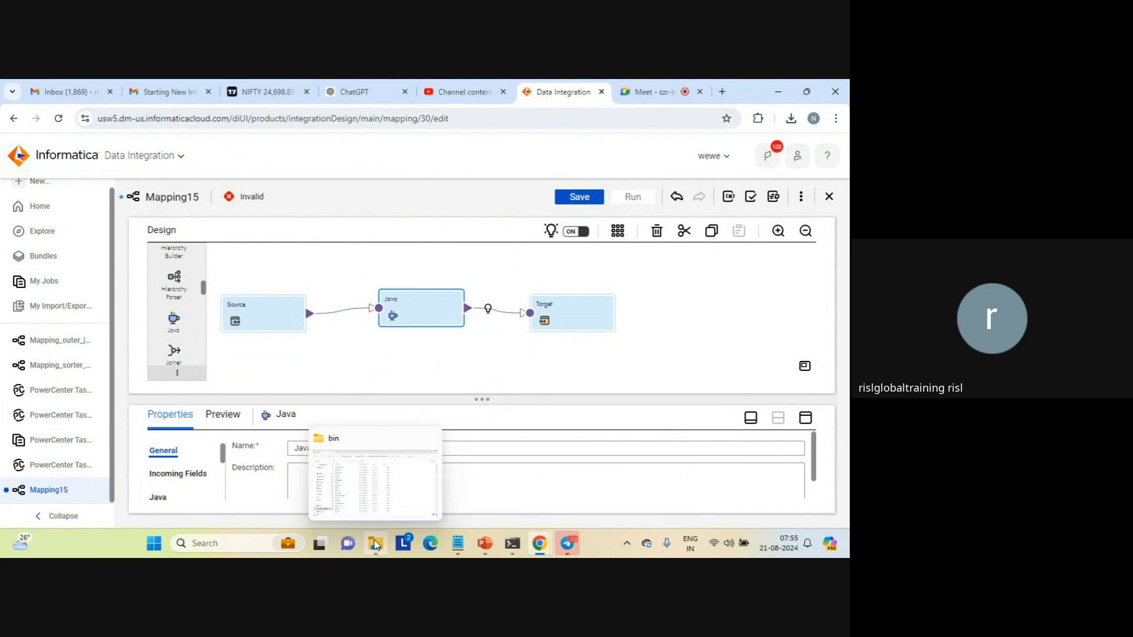
left_click(358, 503)
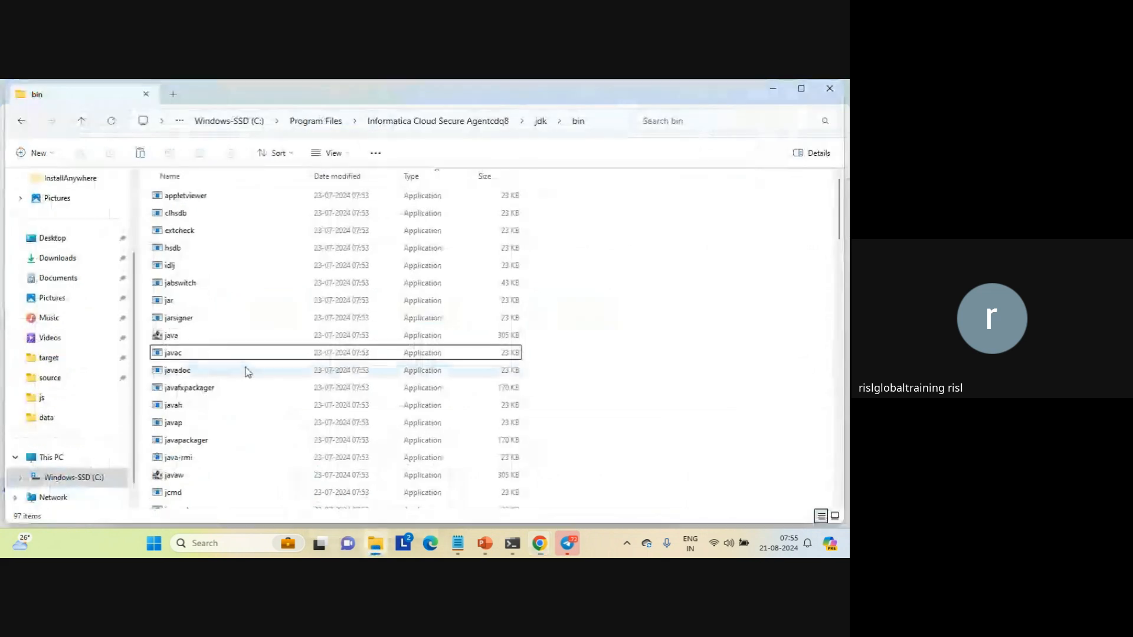
Open the java_code text file from the source folder
left_click(51, 378)
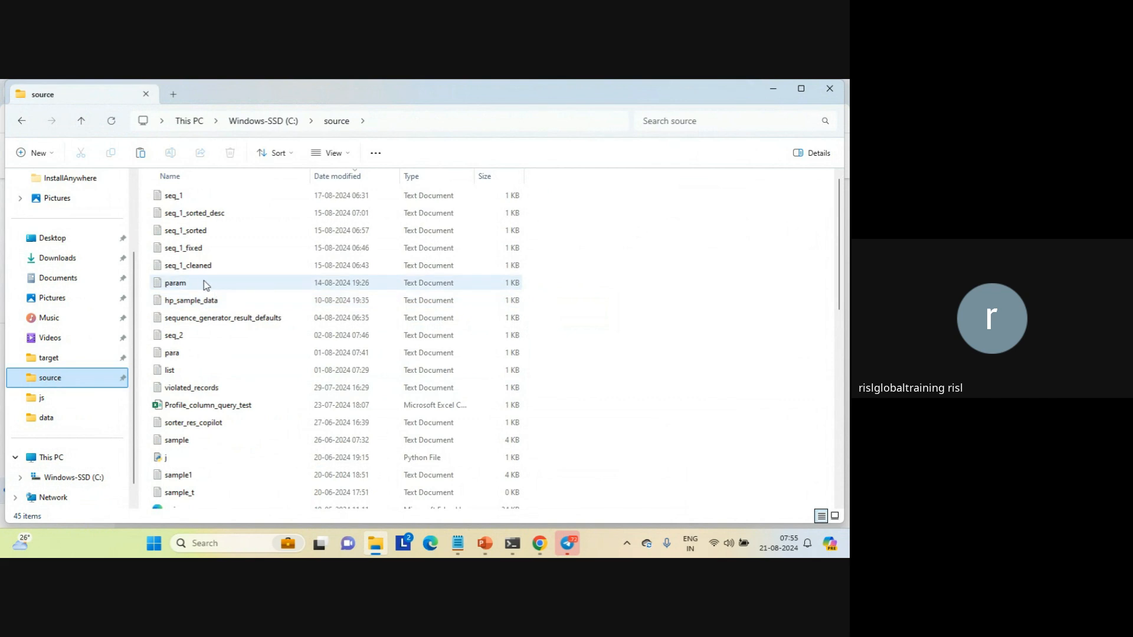
left_click(178, 269)
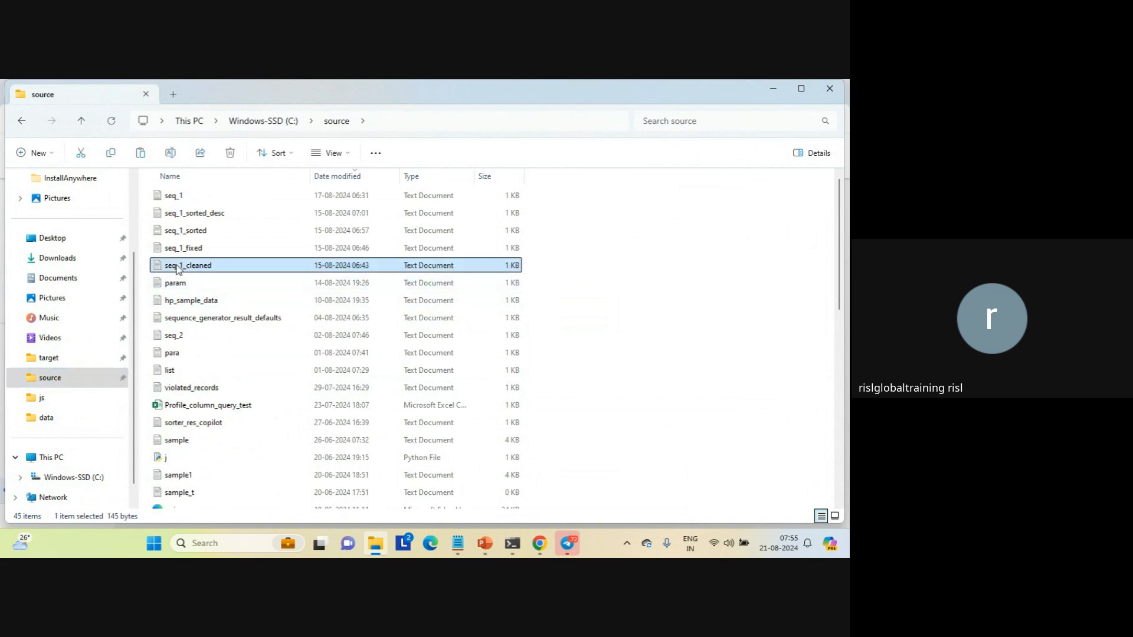
key("j")
key("j")
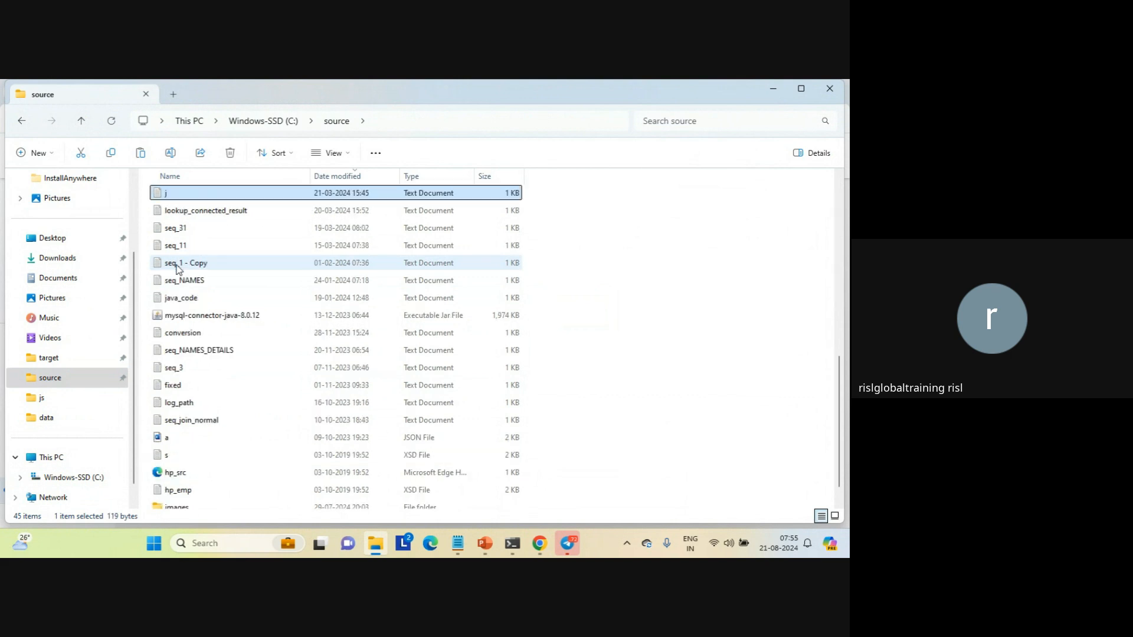
key("j")
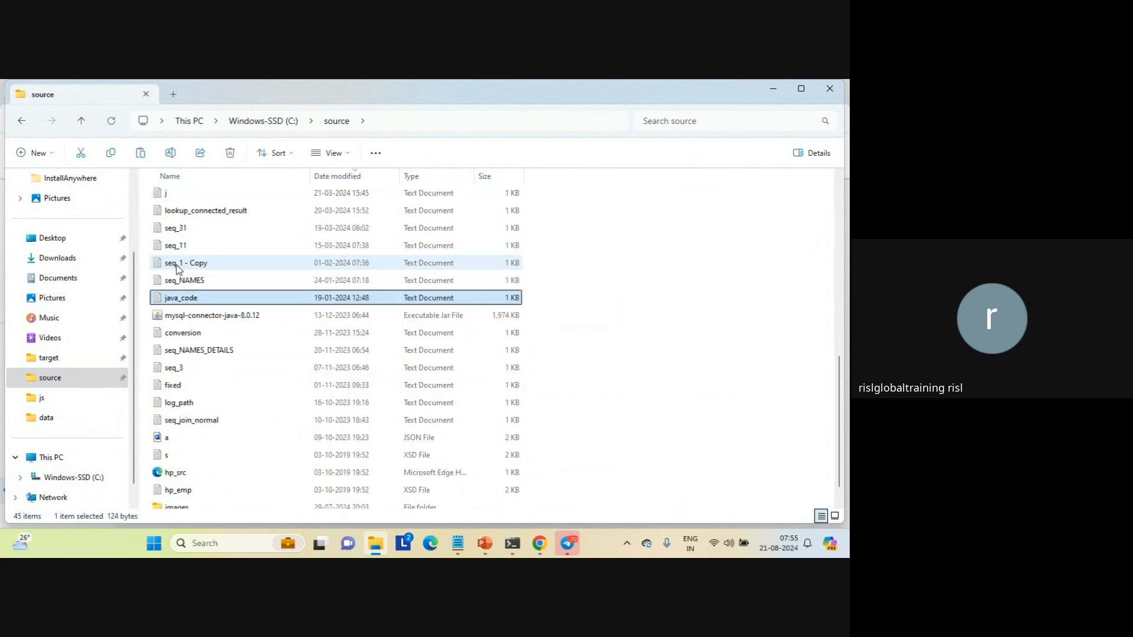
key("Return")
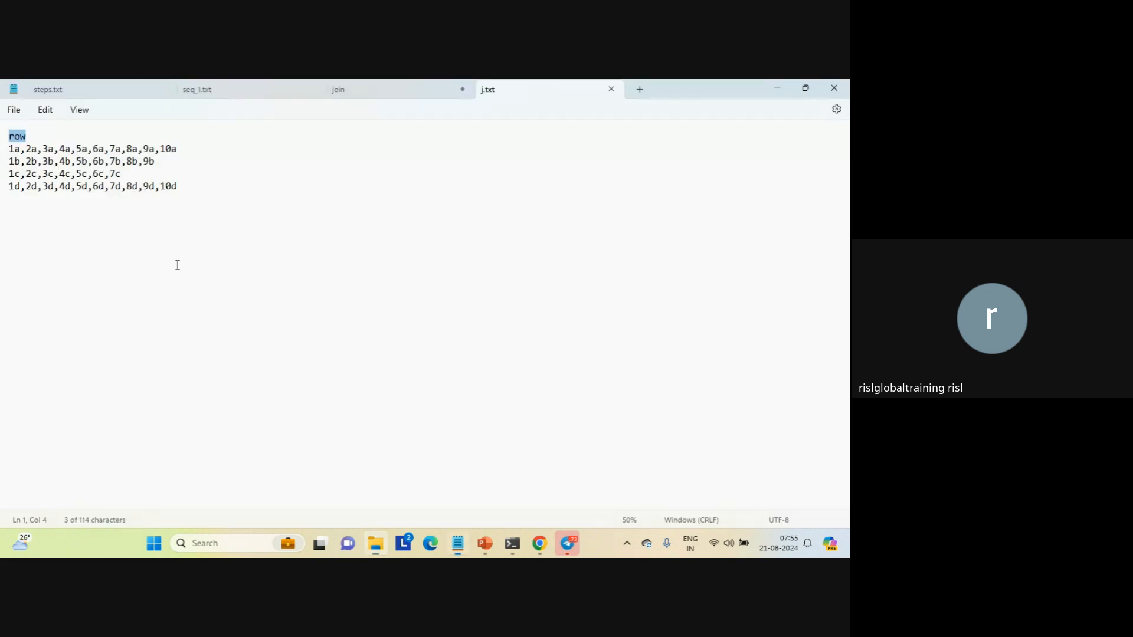
Examine the Java code in java_code.txt: the row.split call with its comma delimiter, the length condition and the outputRow assignment
triple_click(82, 136)
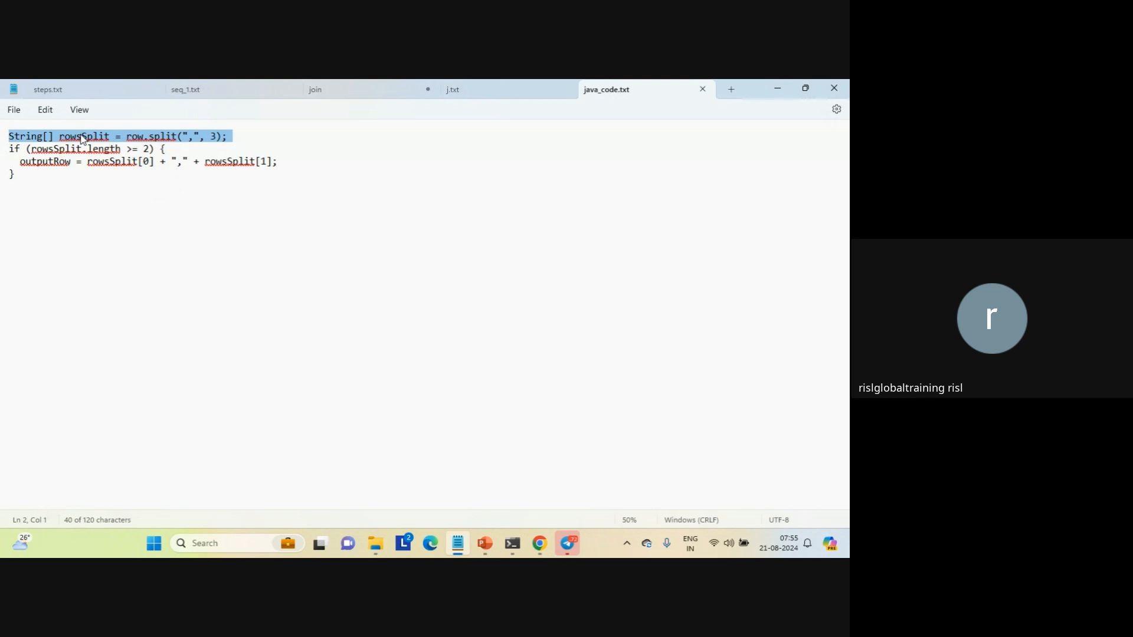
left_click(82, 137)
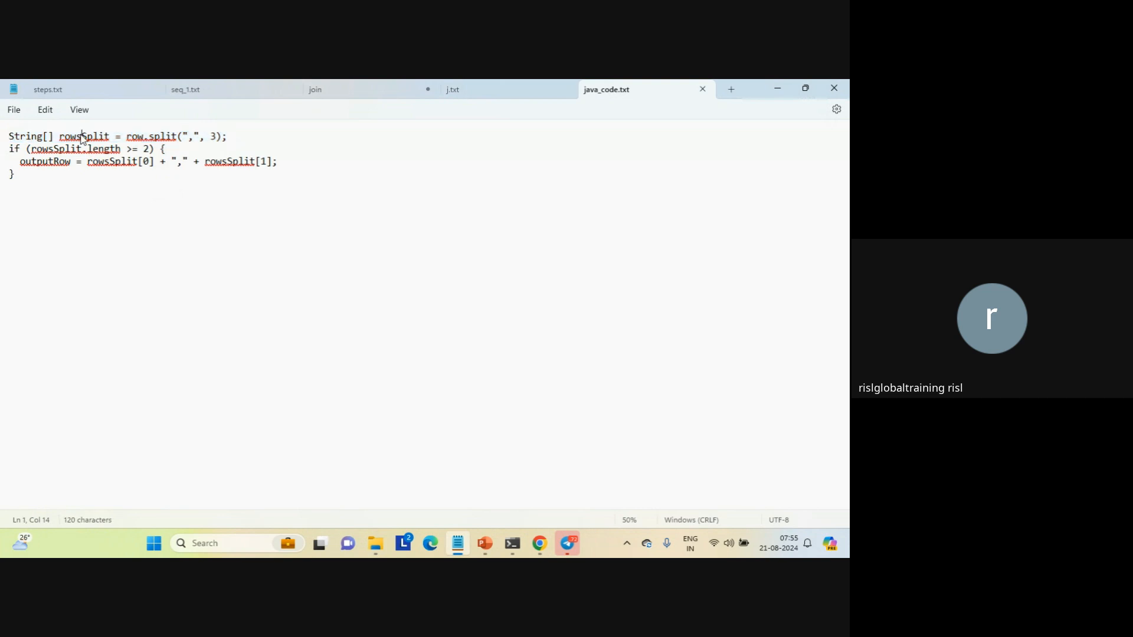
left_click(190, 136)
left_click_drag(189, 136, 199, 137)
left_click_drag(88, 160, 282, 168)
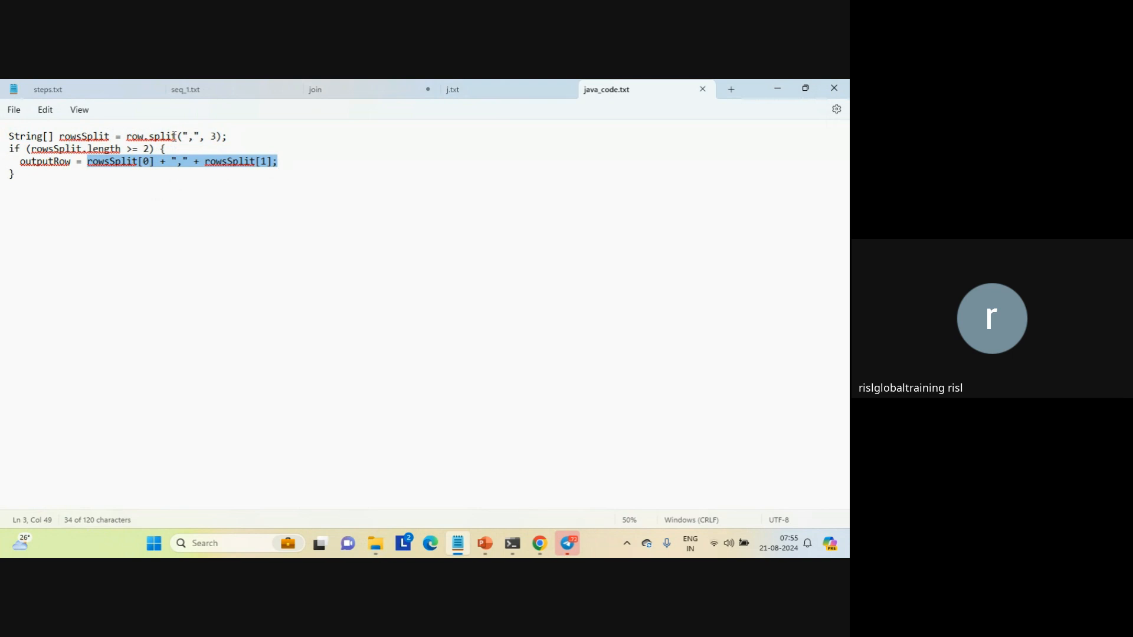
left_click(154, 136)
double_click(156, 137)
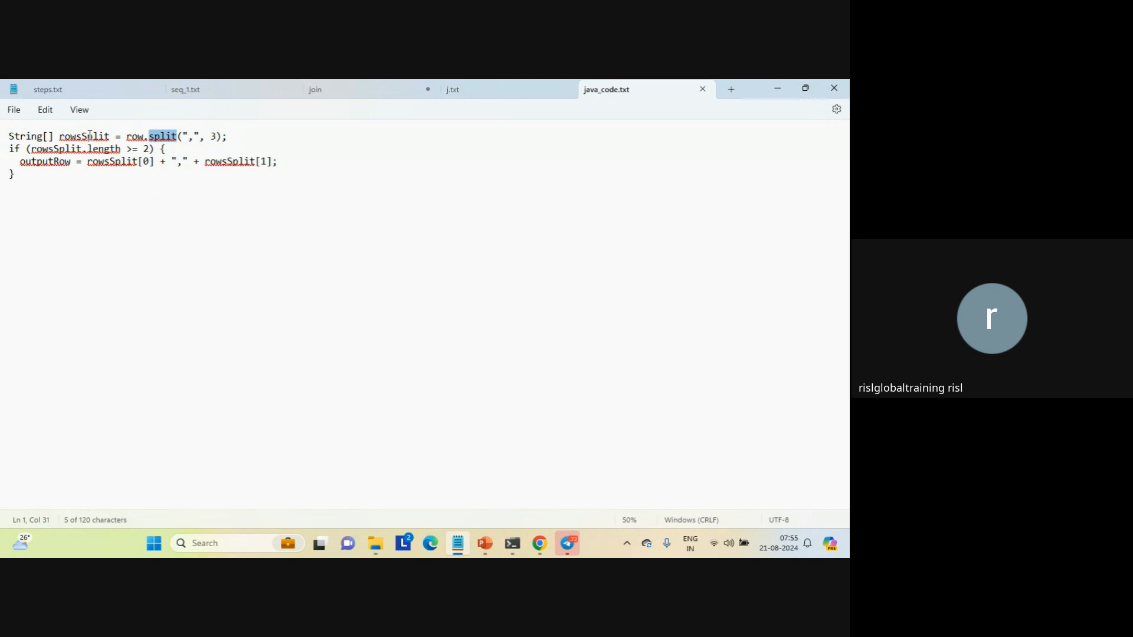
left_click_drag(127, 148, 153, 153)
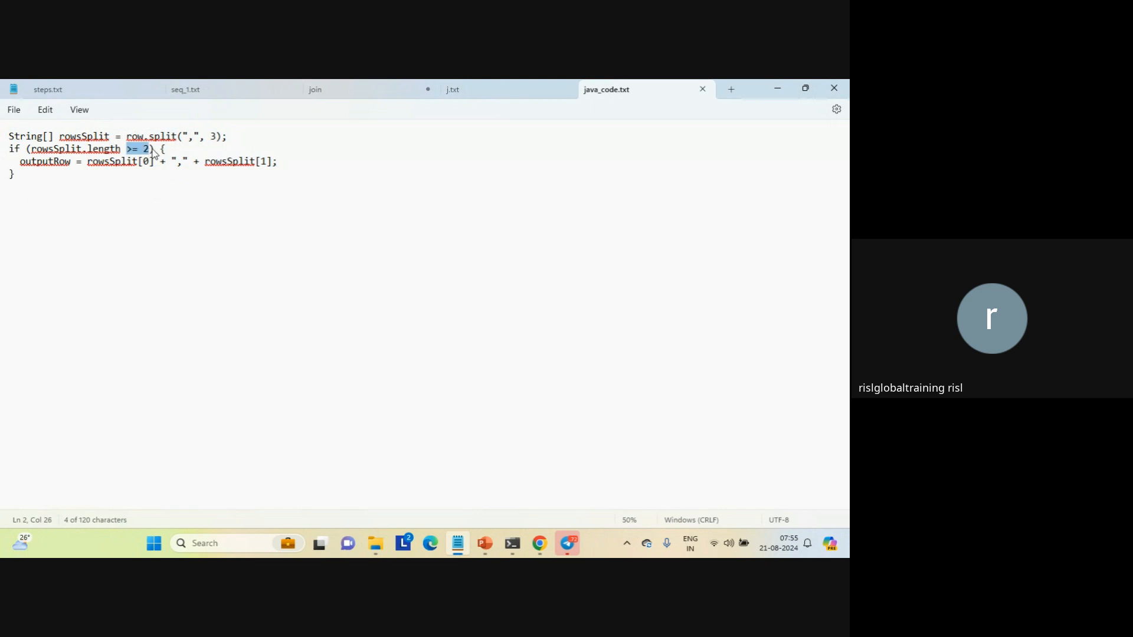
double_click(58, 162)
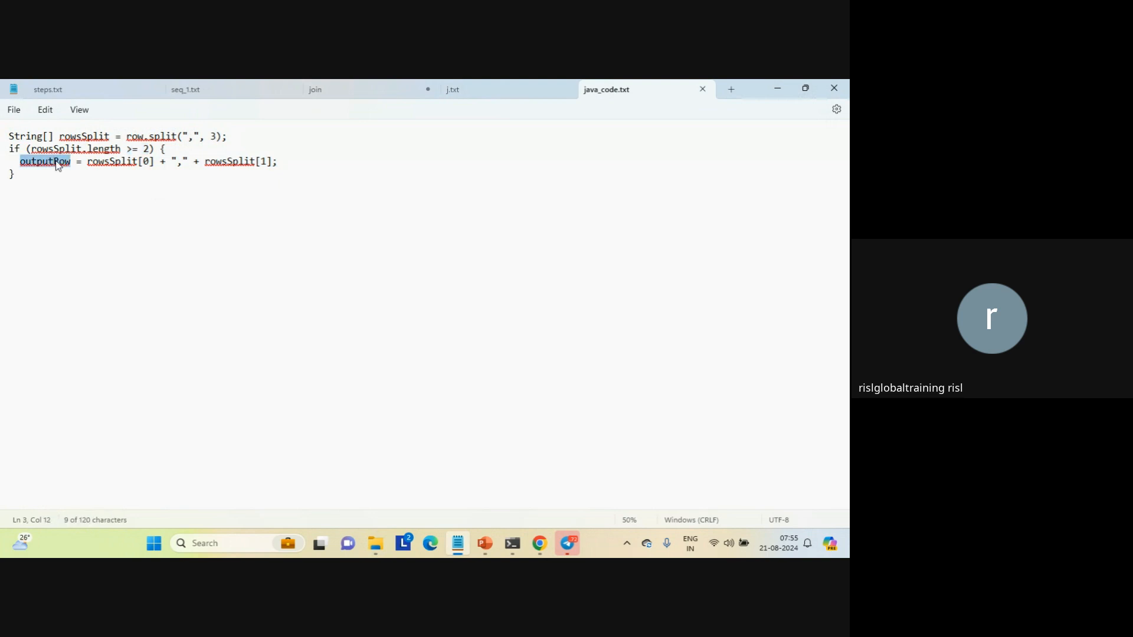
double_click(115, 164)
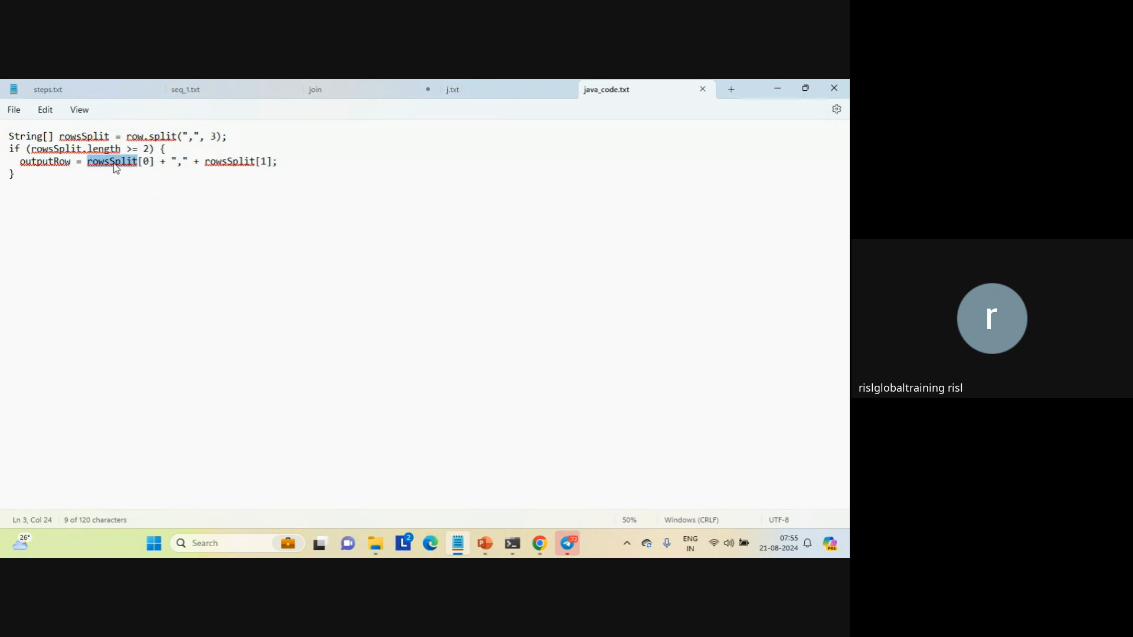
Examine the outputRow assignment in java_code.txt: rowsSplit[0], the comma string and rowsSplit[1]
left_click(146, 162)
double_click(147, 163)
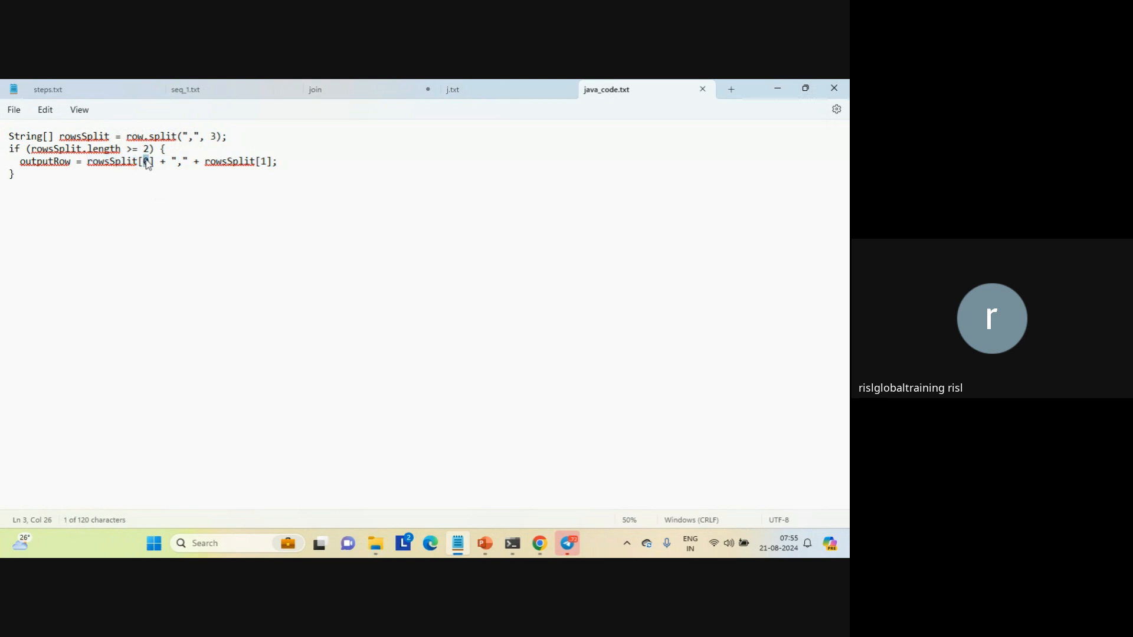
double_click(224, 163)
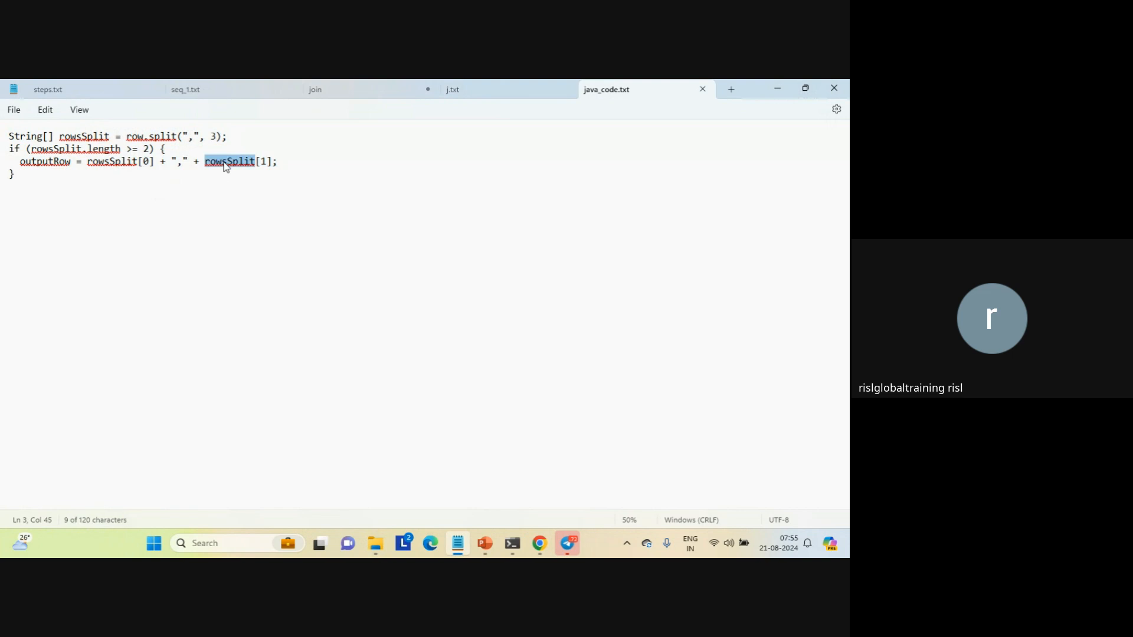
double_click(263, 162)
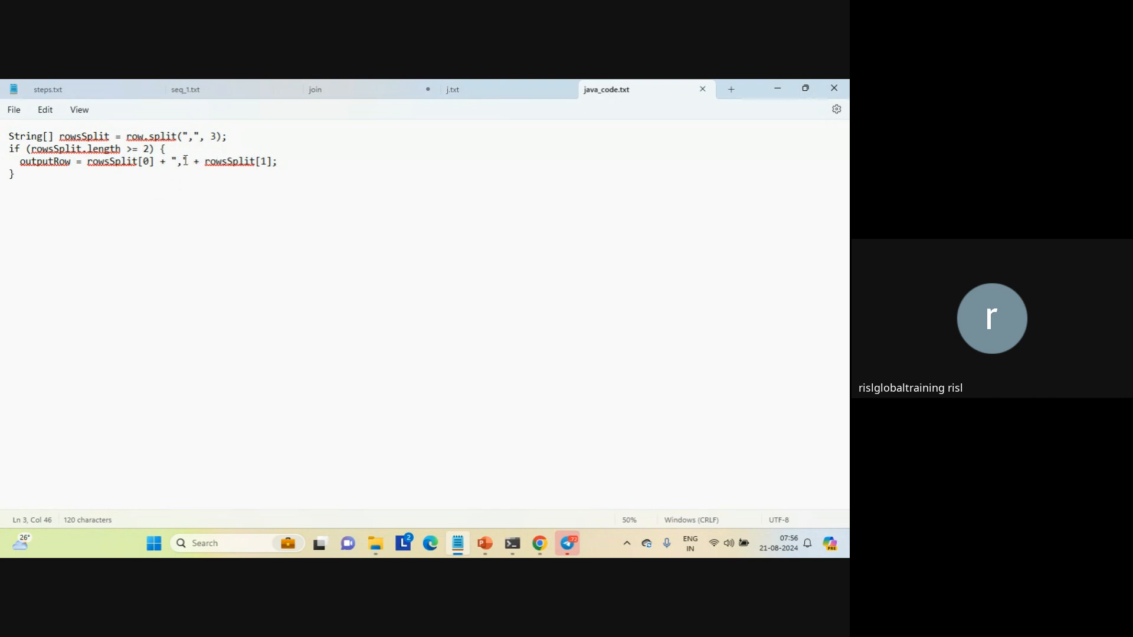
double_click(180, 163)
left_click(305, 157)
left_click(48, 161)
double_click(48, 160)
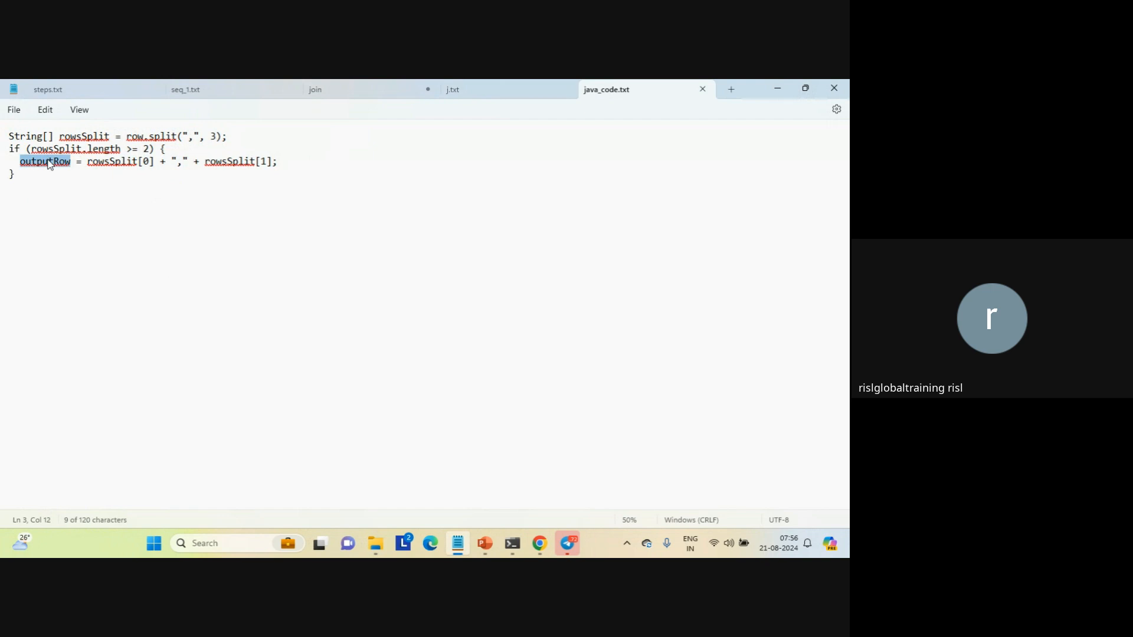
Copy the whole code from java_code.txt and, back in Informatica's Mapping15, open the Java transformation's code editor with the properties maximized
left_click(43, 180)
left_click_drag(43, 179, 1, 141)
key("ctrl+c")
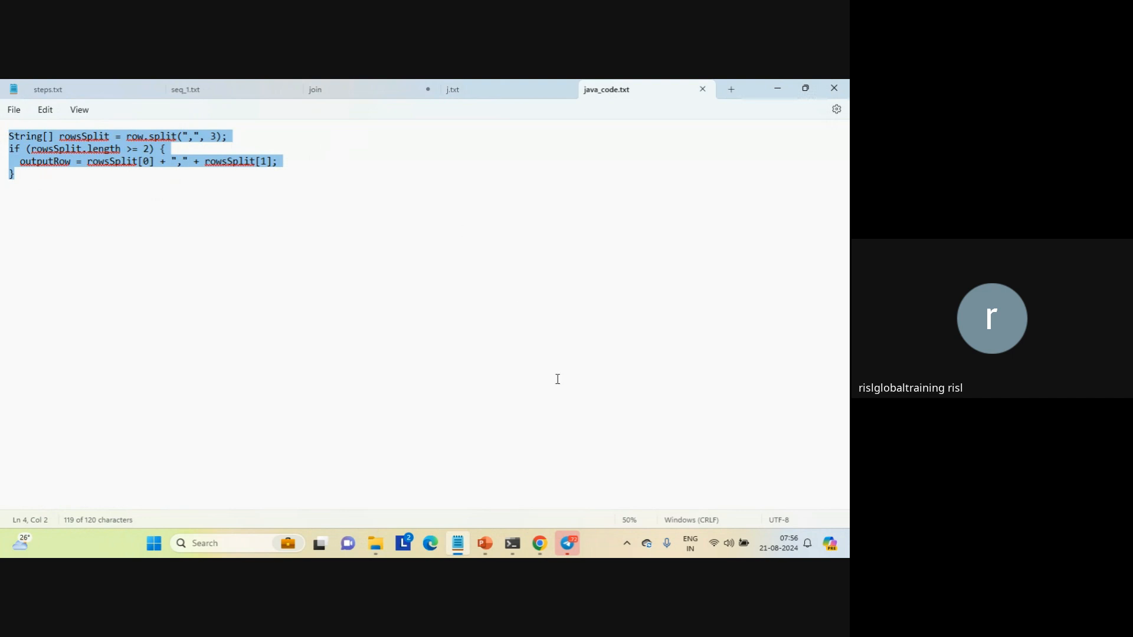
mouse_move(540, 542)
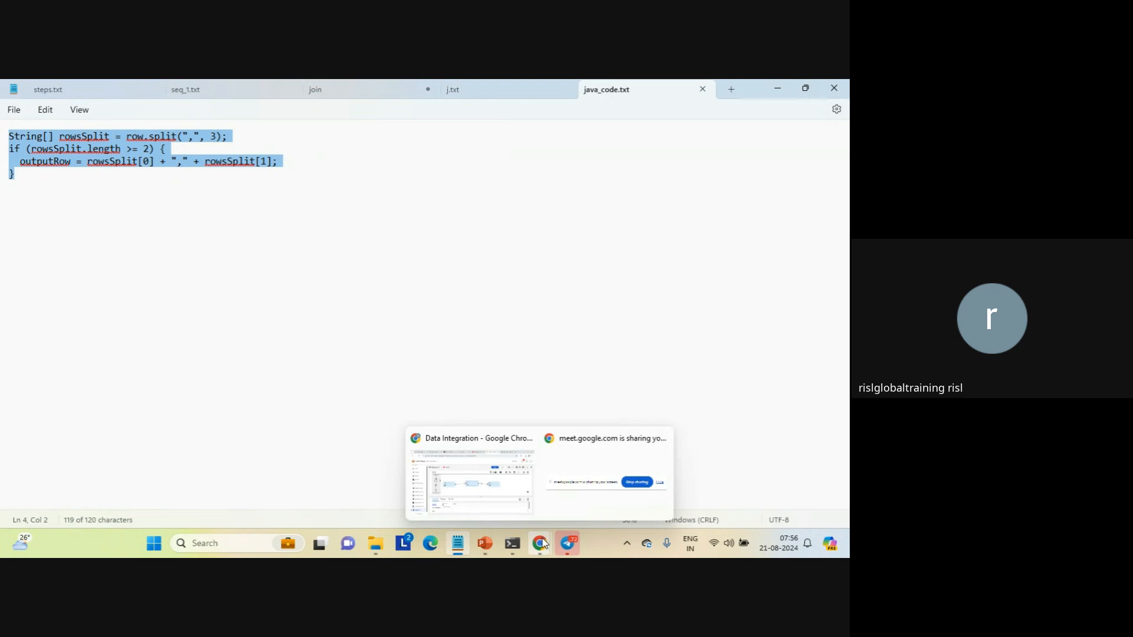
left_click(486, 496)
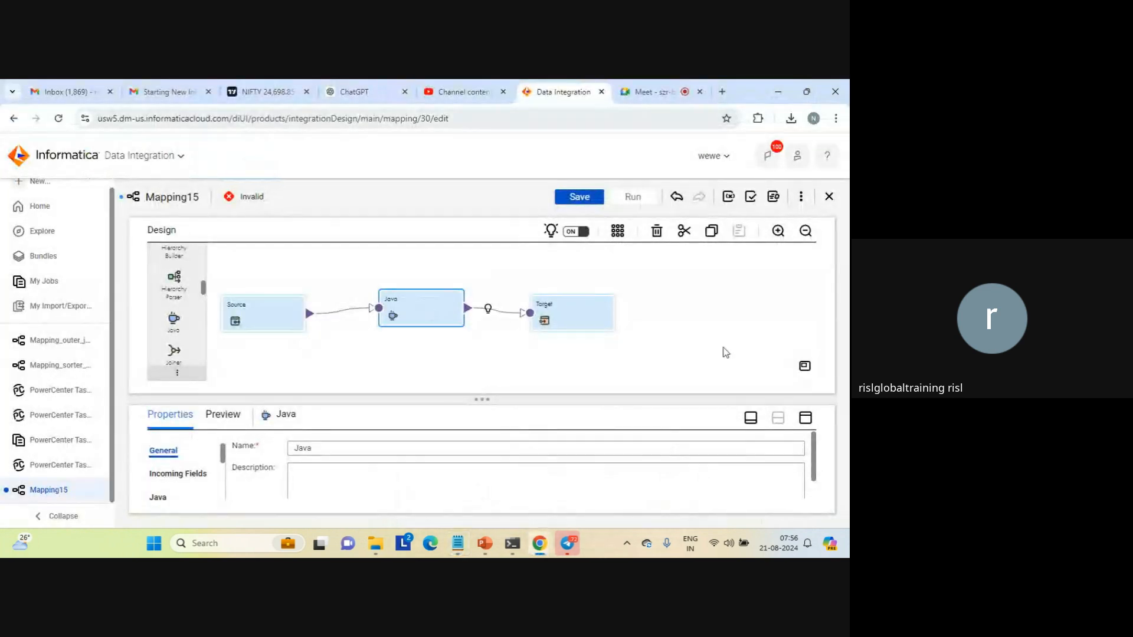
left_click(806, 419)
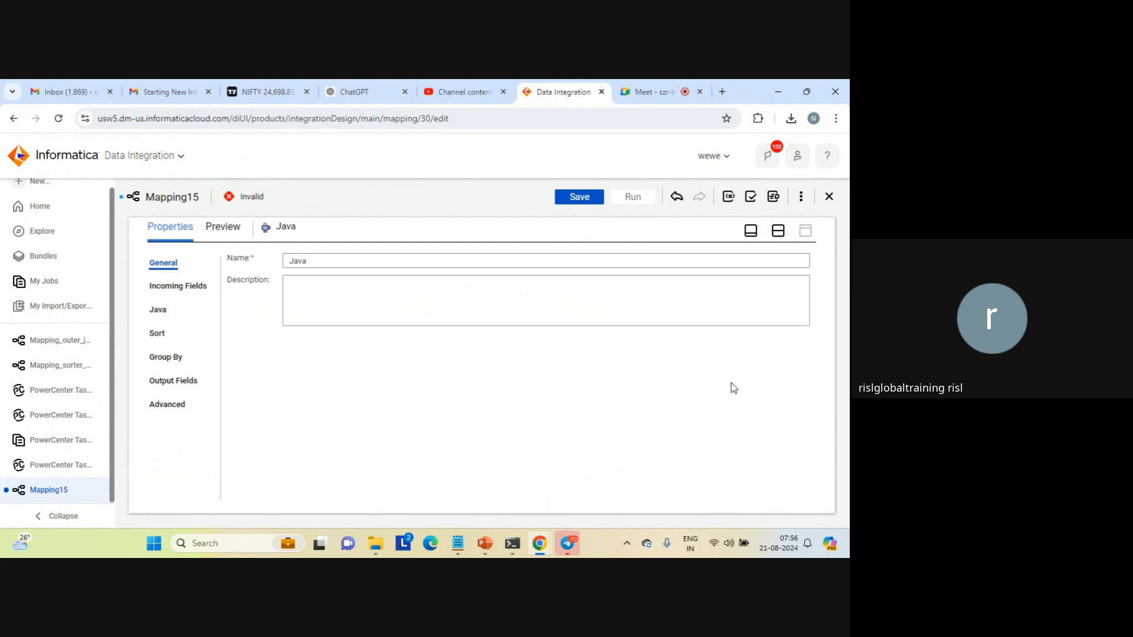
left_click(156, 311)
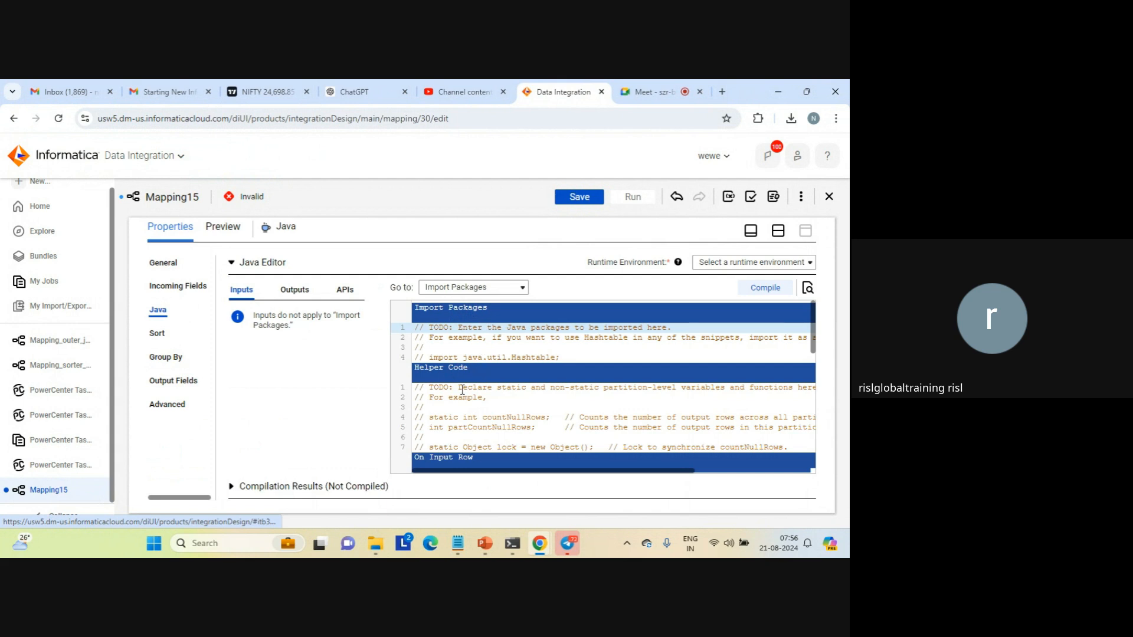
Examine the placeholder comments in the Import Packages, Helper Code and On Input Row sections of the Java code
left_click(454, 349)
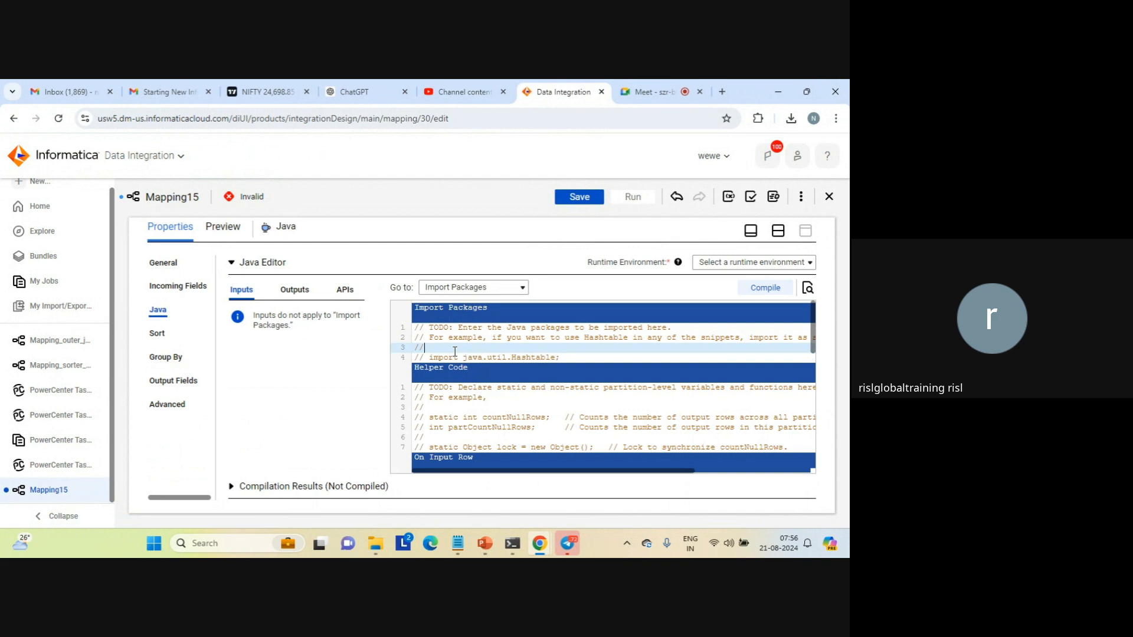
key("Right")
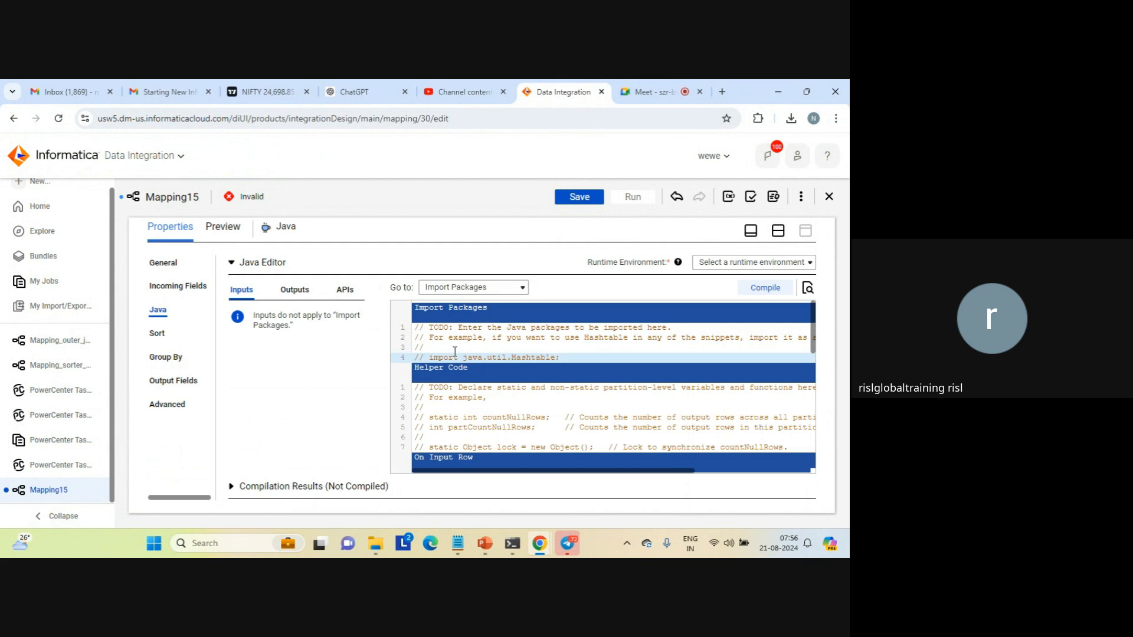
key("shift+Down")
key("shift+Left")
key("Left")
key("Down")
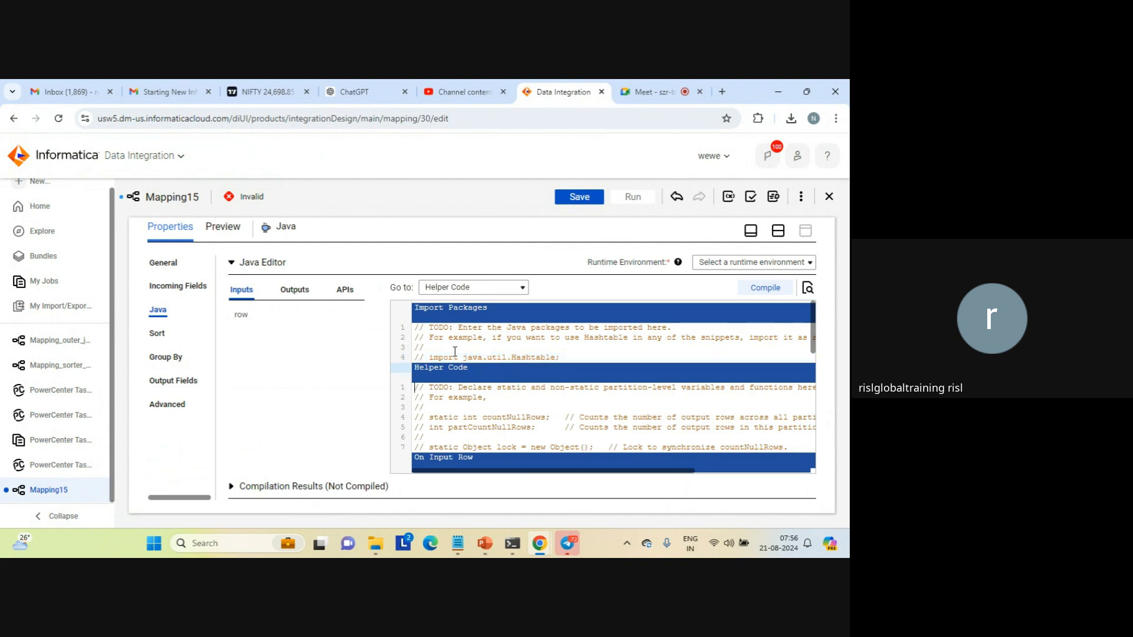
key("Up")
key("Up")
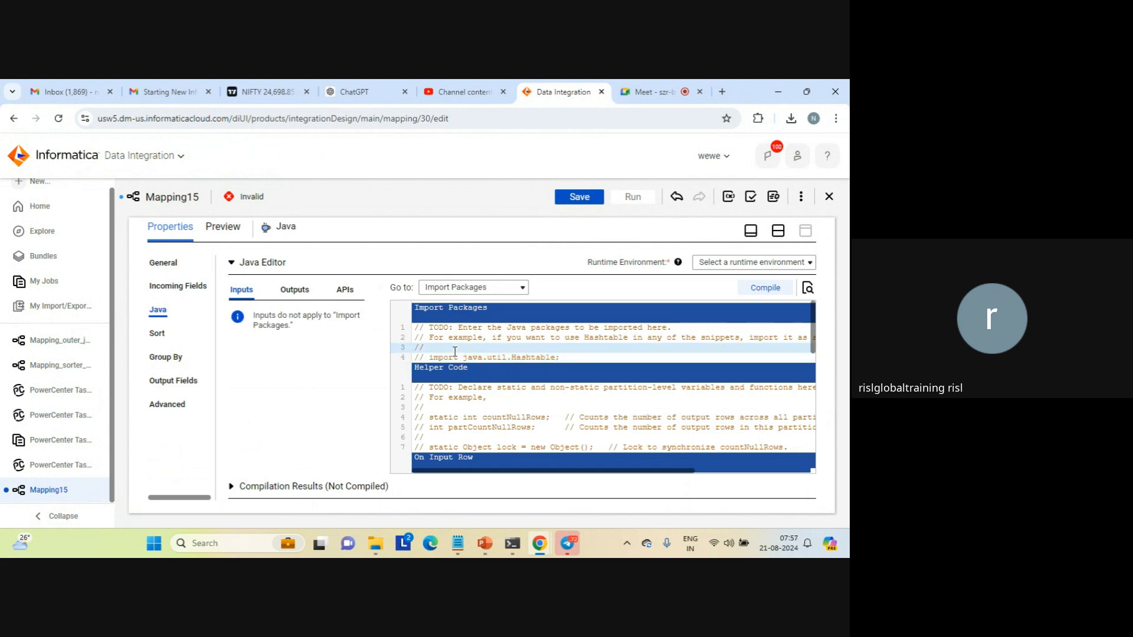
key("shift+Up")
key("shift+Up")
key("Down")
key("Down")
key("Down")
key("shift+Down")
key("shift+Down")
key("shift+Down")
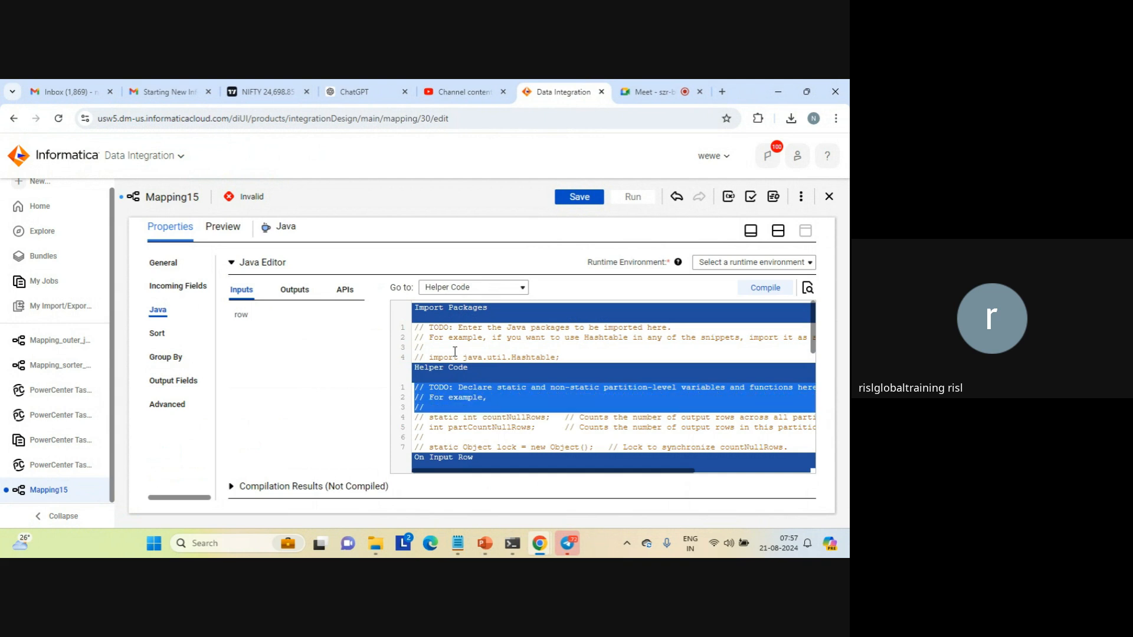
key("shift+Down")
key("shift+Down")
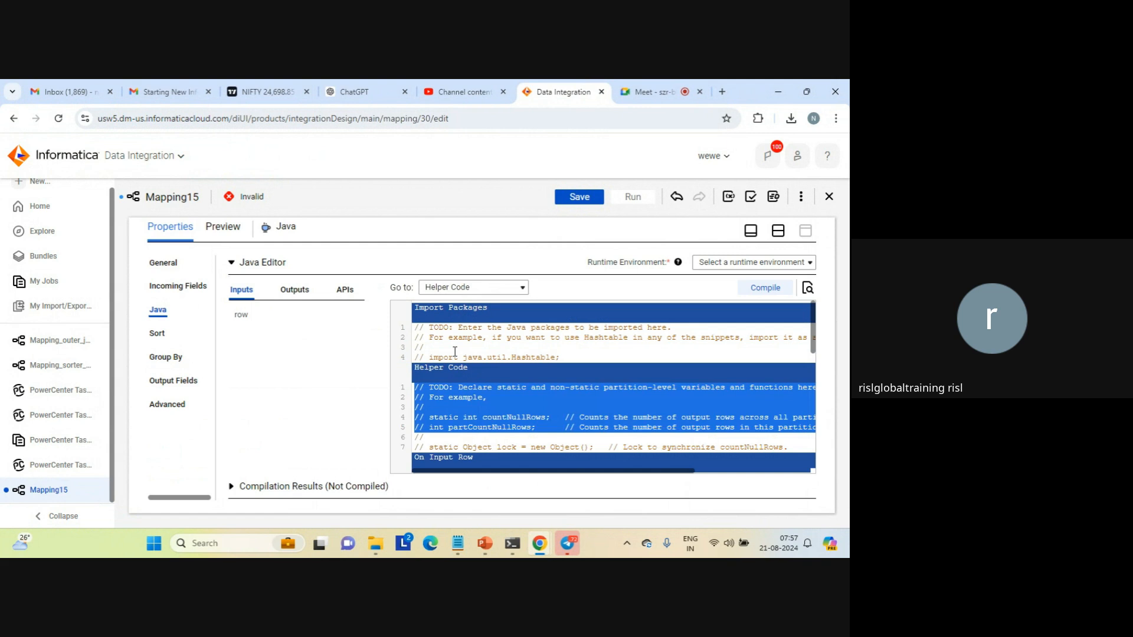
key("Left")
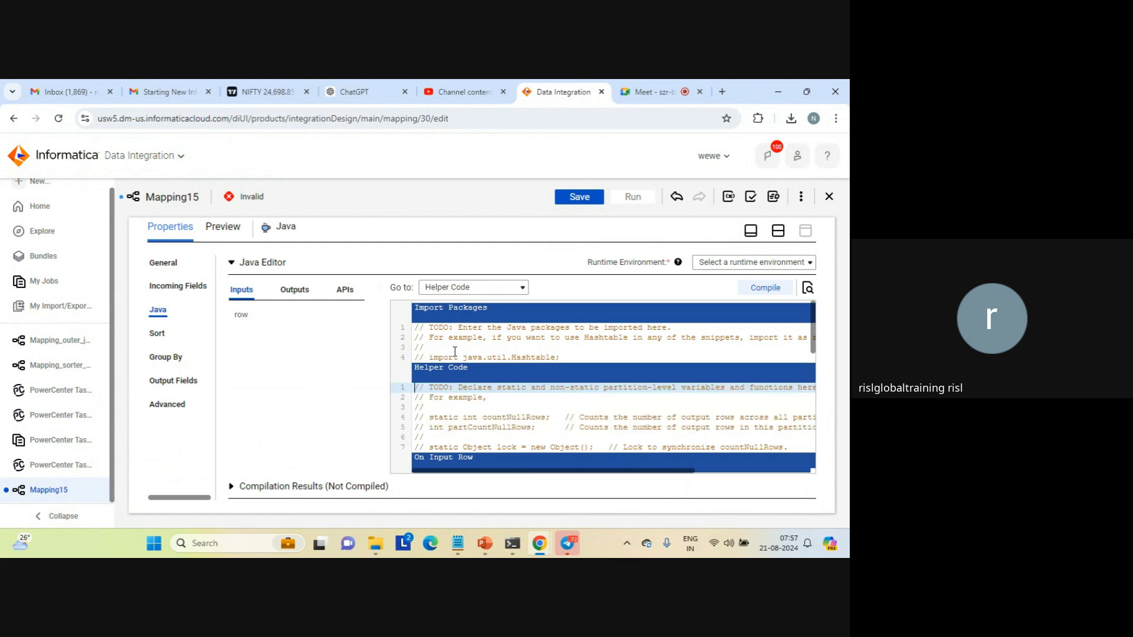
key("Down")
key("Down")
key("Down")
key("Down")
key("Down")
key("Down")
key("Down")
key("Down")
key("Down")
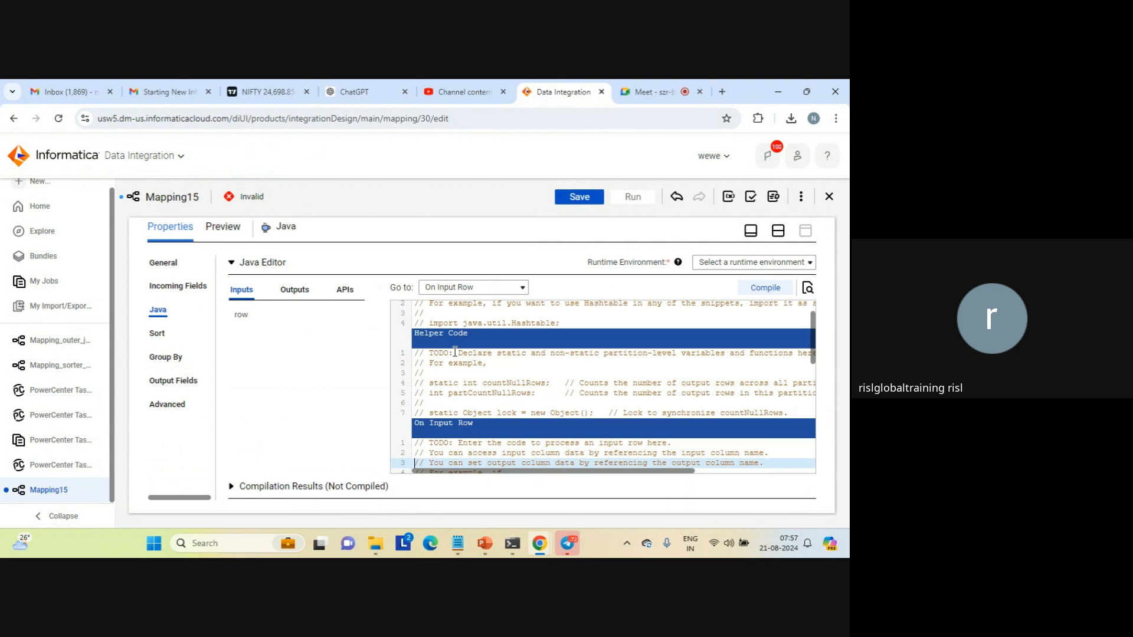
key("Down")
key("Down")
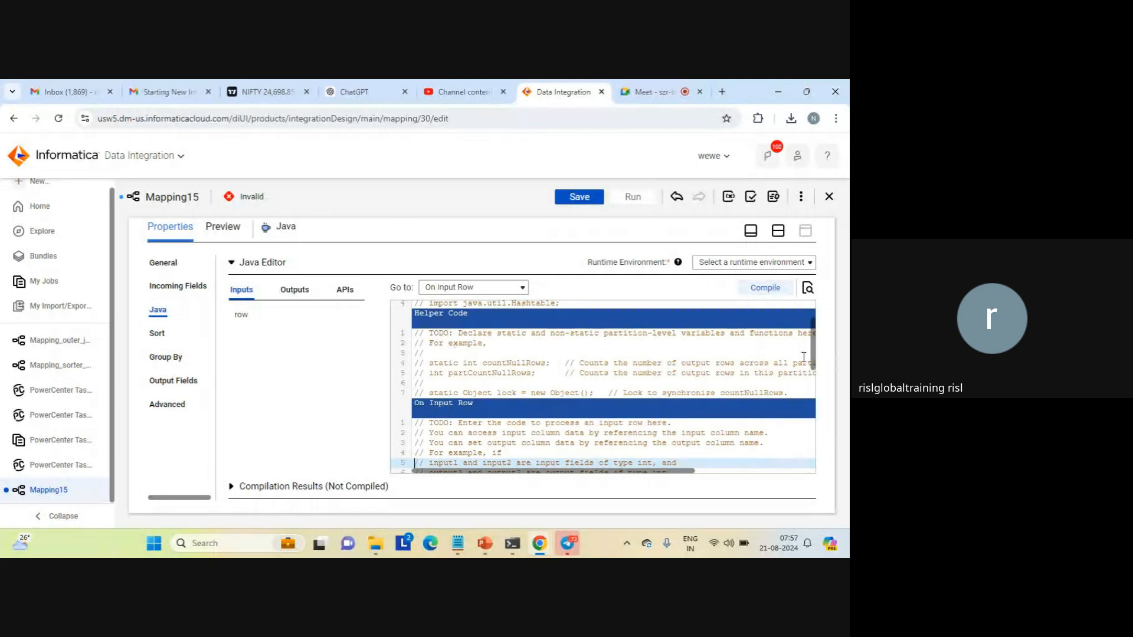
Paste the copied row-splitting code at the end of the On Input Row section, below the commented-out example
left_click_drag(812, 348, 815, 435)
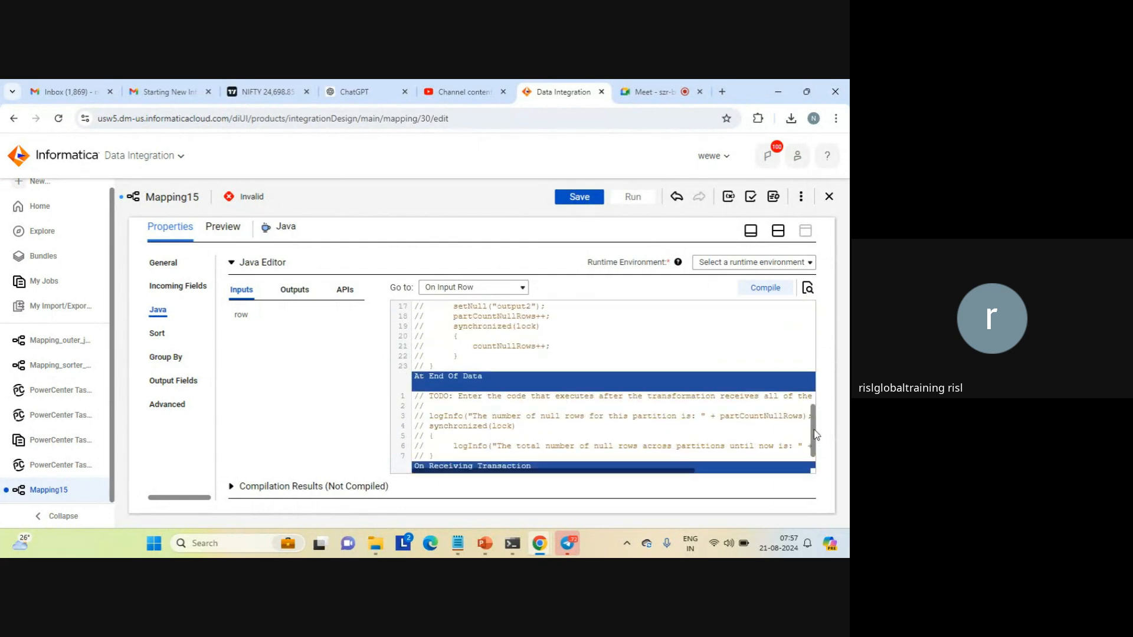
left_click(488, 367)
key("Return")
key("Return")
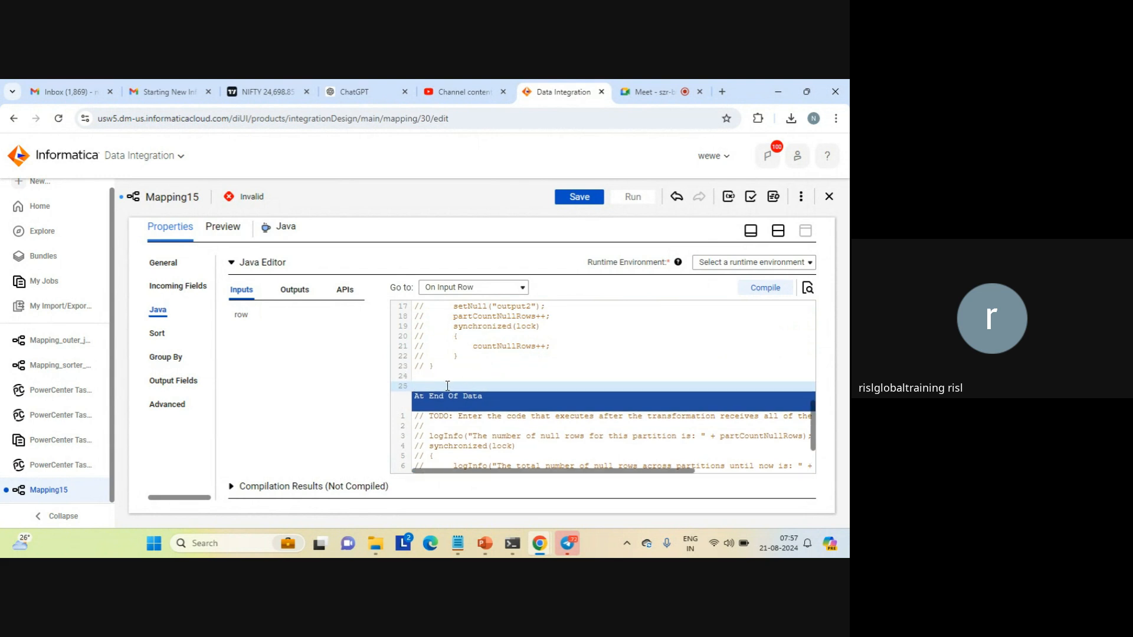
key("ctrl+v")
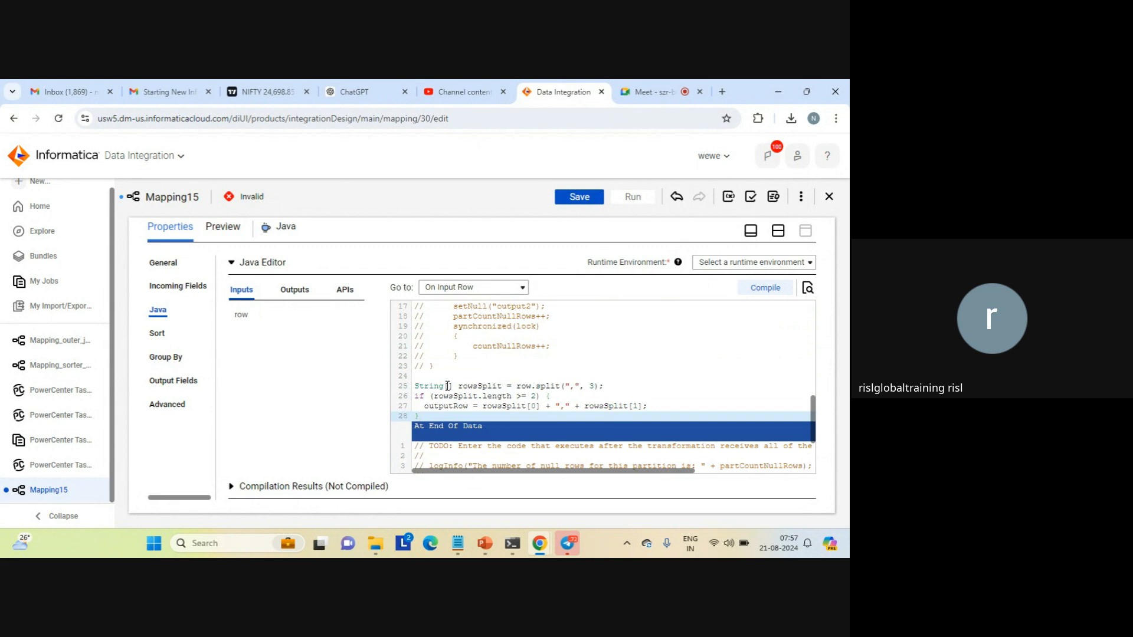
key("Return")
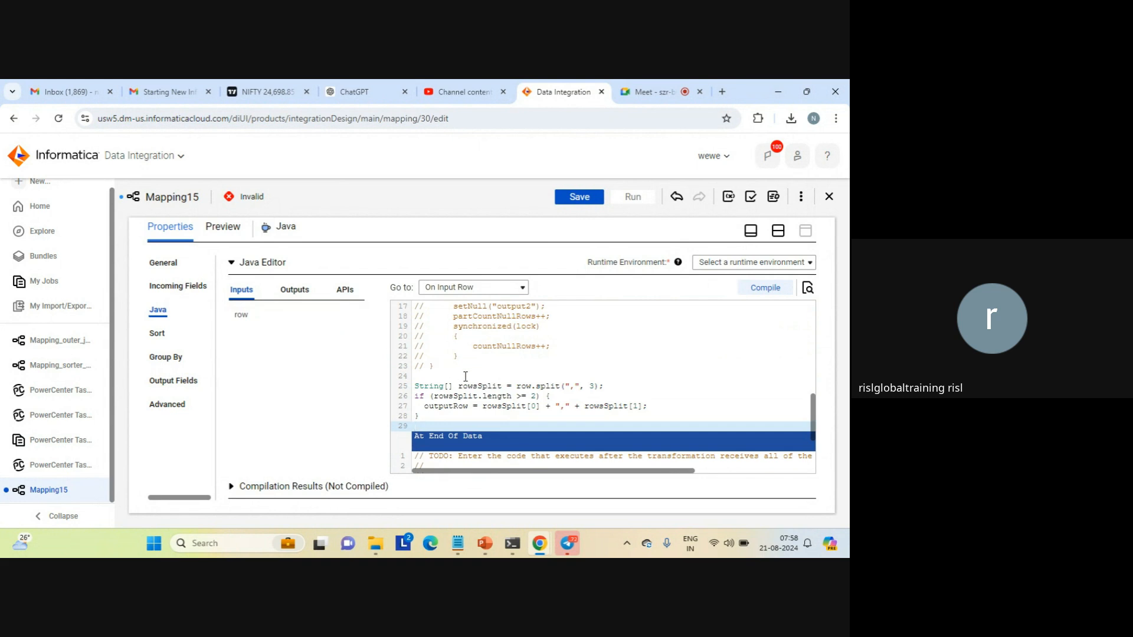
Review the pasted row.split call, its comma delimiter, the String array and the rowsSplit length condition
double_click(524, 386)
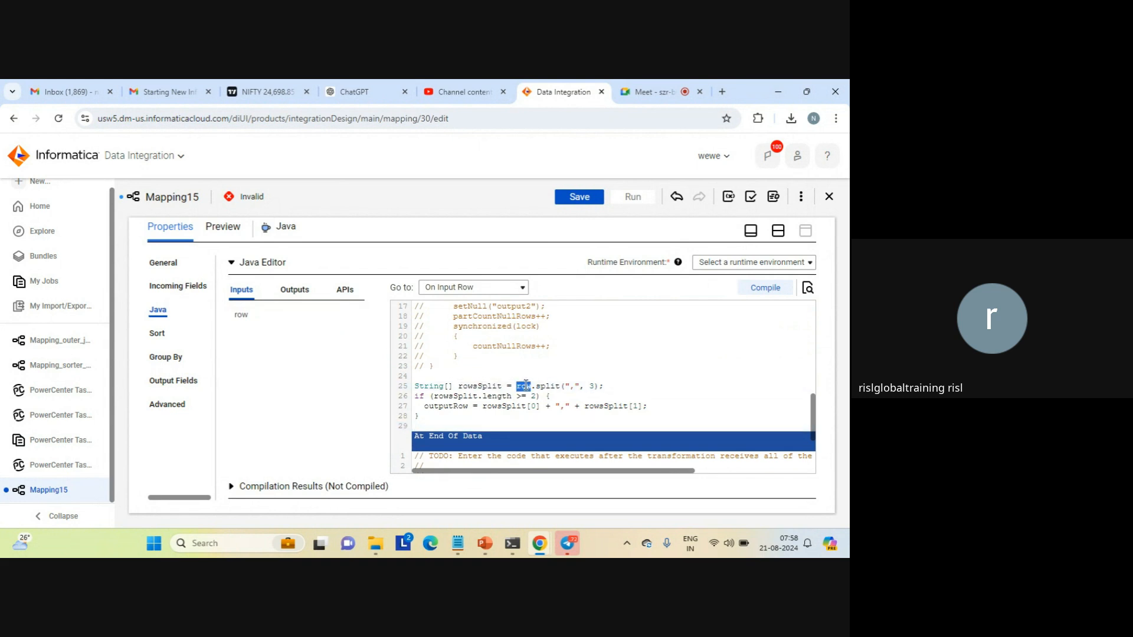
left_click(527, 386)
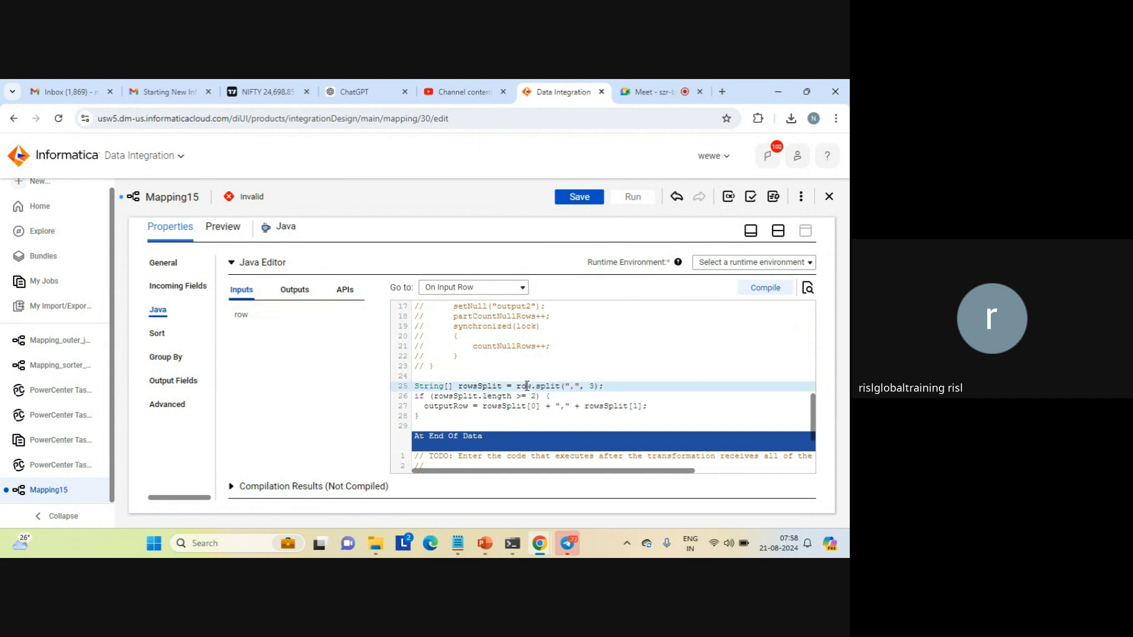
double_click(527, 386)
double_click(544, 385)
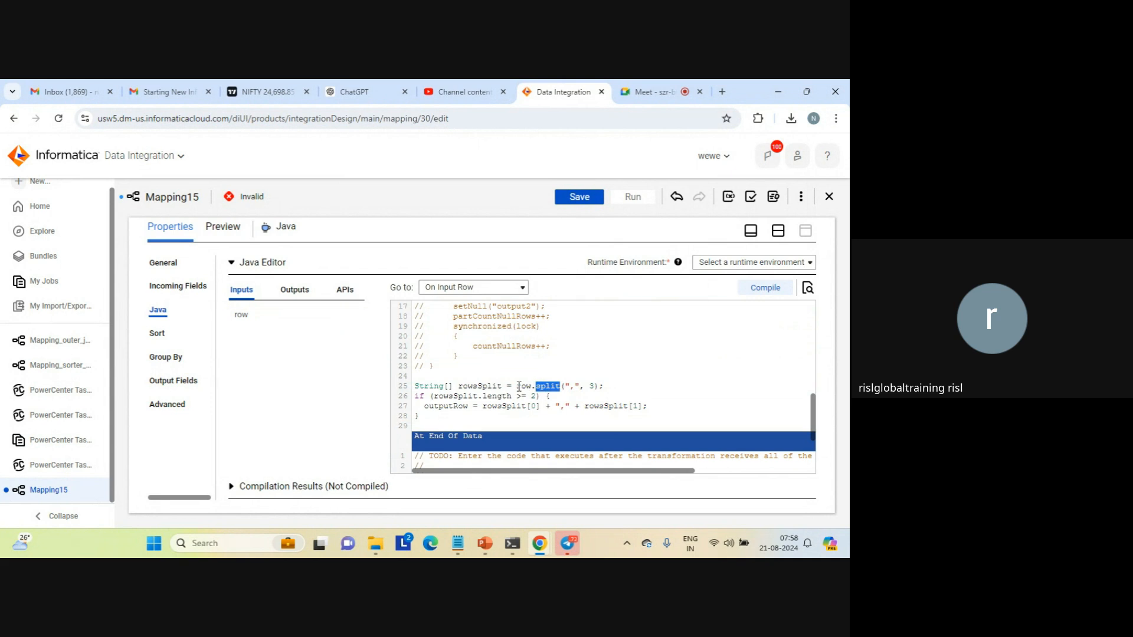
double_click(522, 385)
double_click(571, 387)
left_click(455, 395)
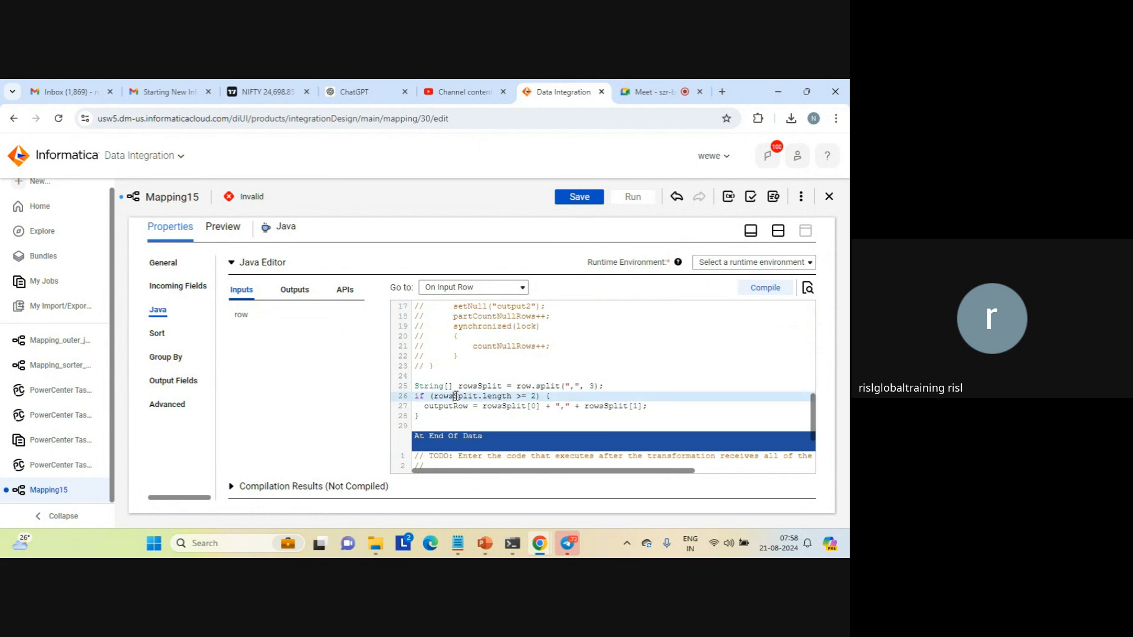
double_click(456, 396)
double_click(435, 386)
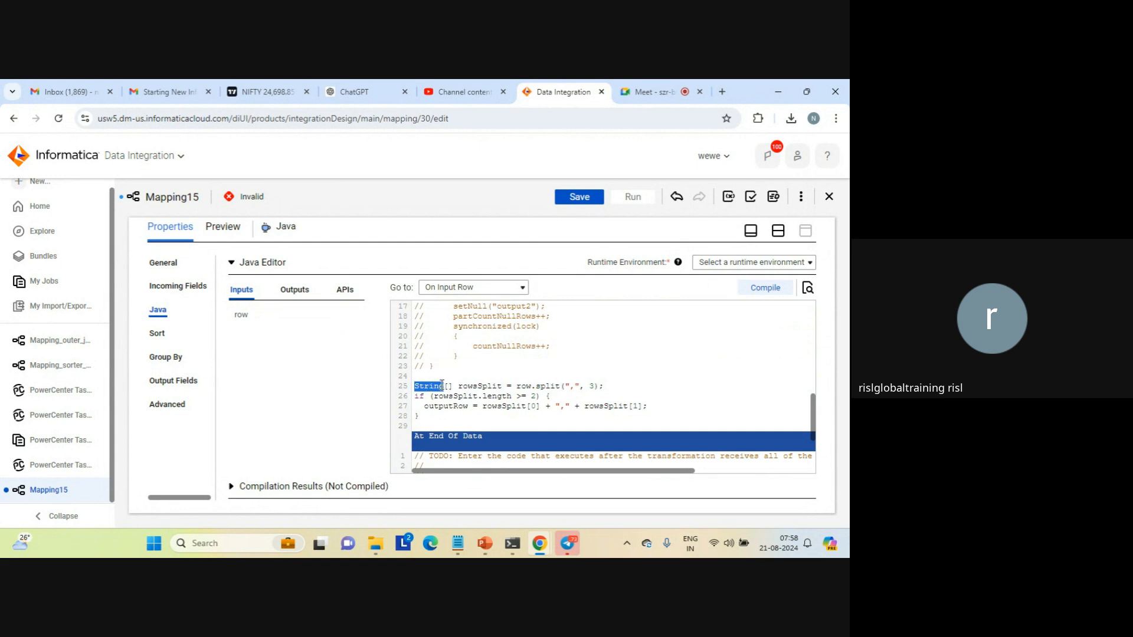
double_click(457, 396)
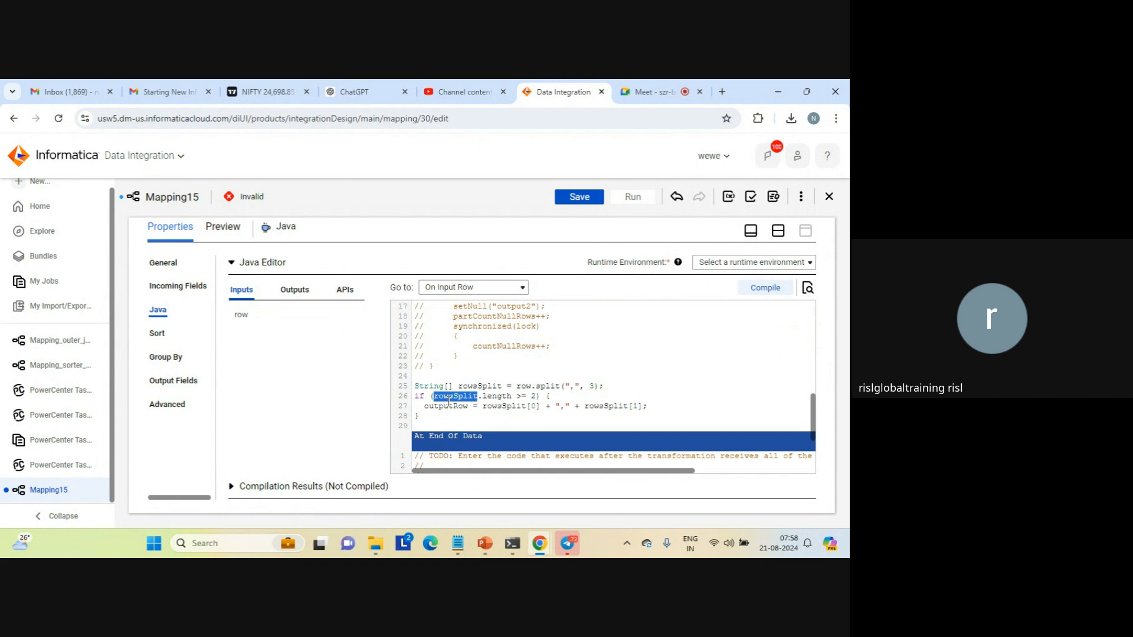
Review the pasted outputRow assignment that joins rowsSplit[0] and rowsSplit[1] with a comma
left_click(513, 406)
double_click(512, 407)
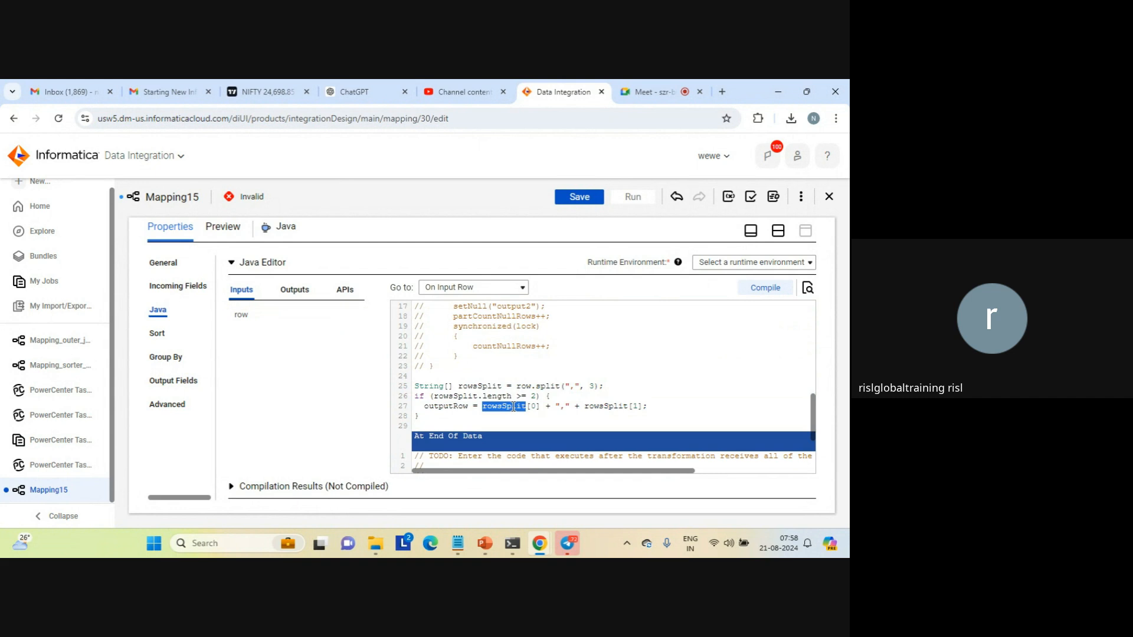
double_click(605, 407)
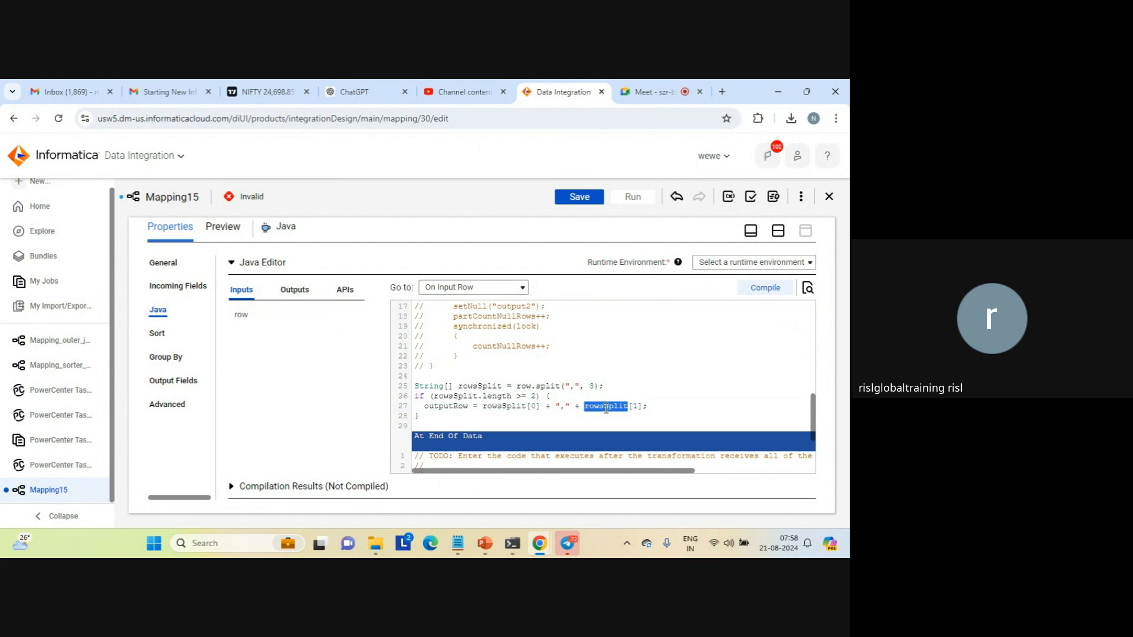
double_click(561, 407)
double_click(445, 407)
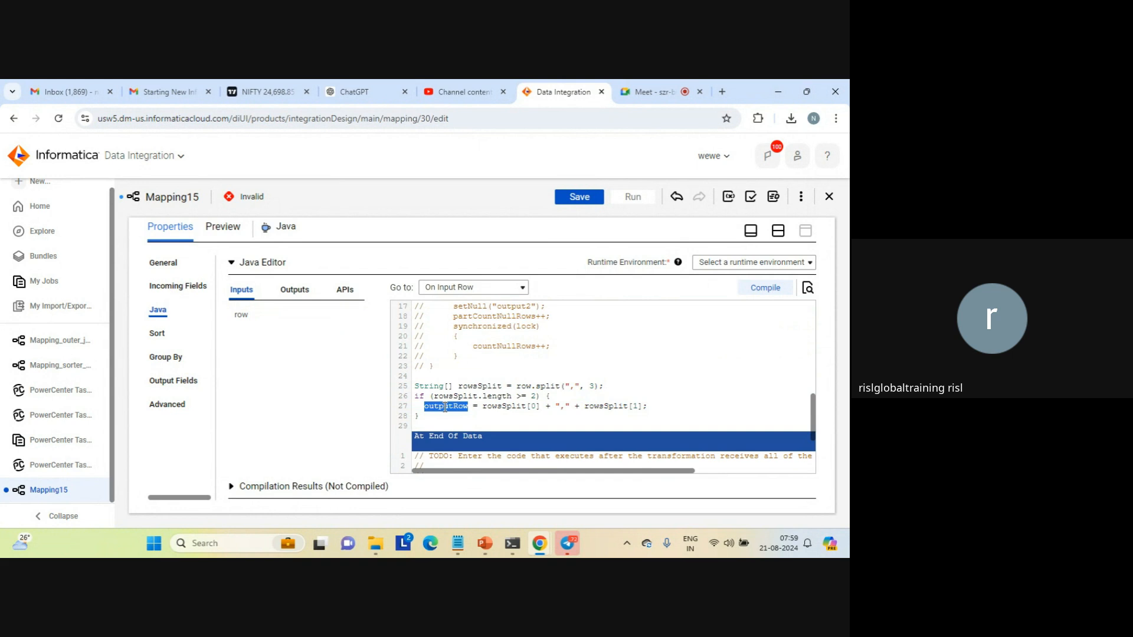
double_click(504, 406)
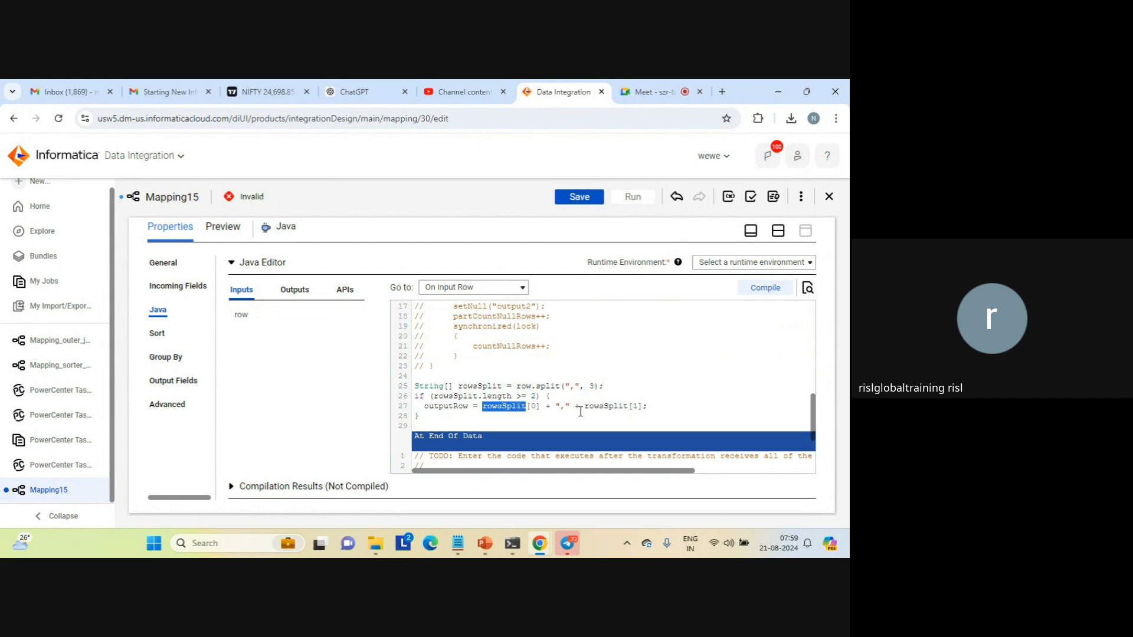
double_click(605, 406)
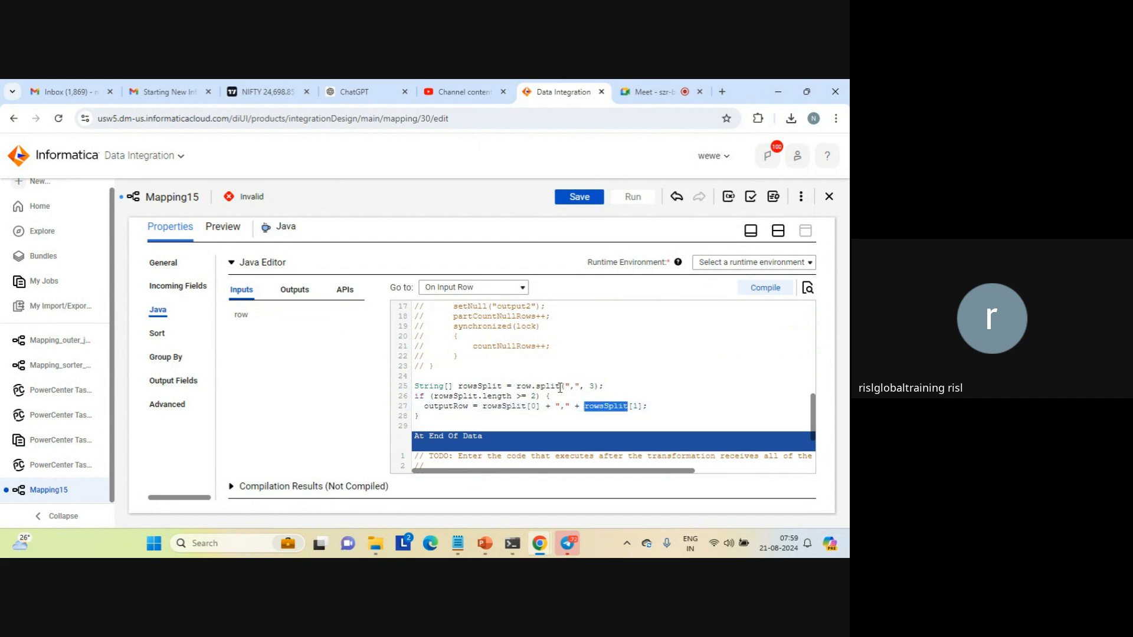
double_click(441, 407)
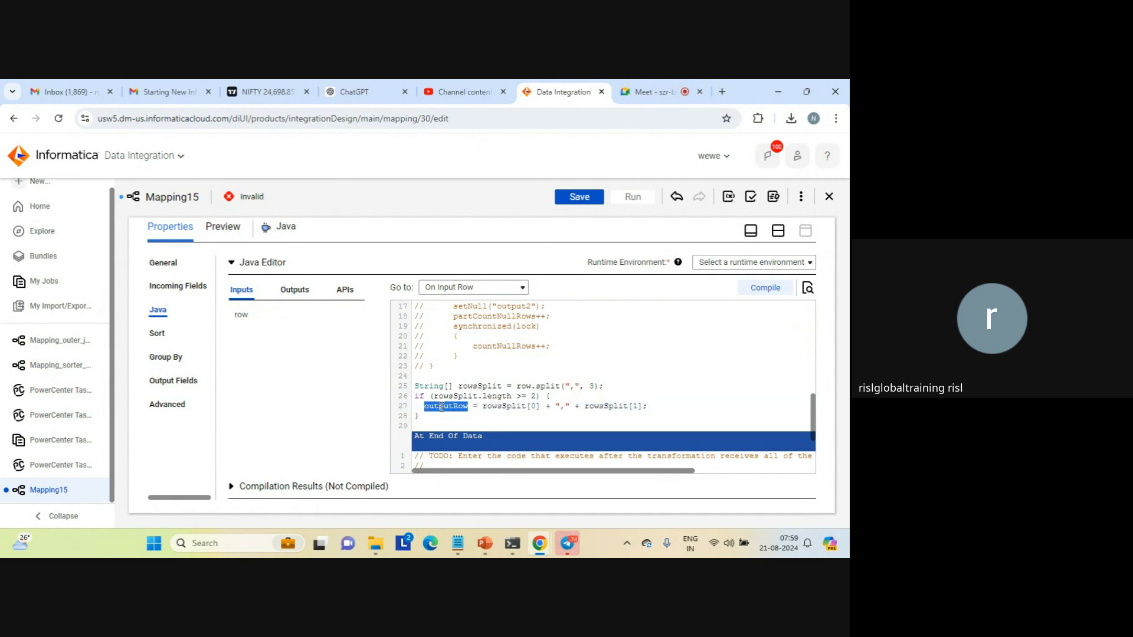
left_click(608, 347)
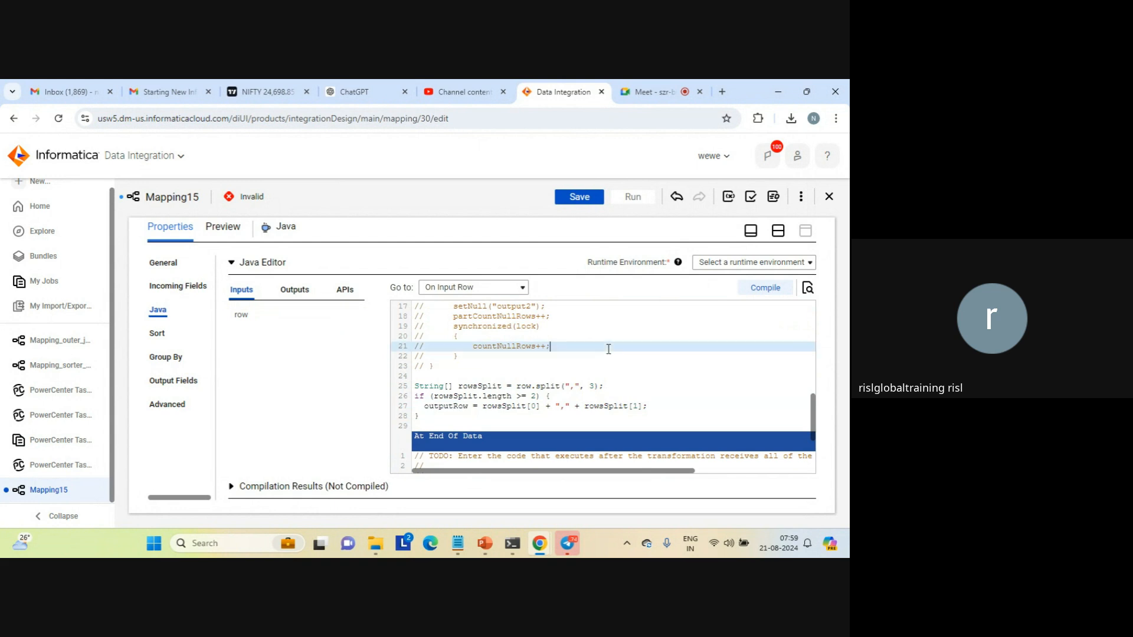
Set the Java editor's runtime environment to LAPTOP-AFKA5ASC and compile the code
left_click(767, 264)
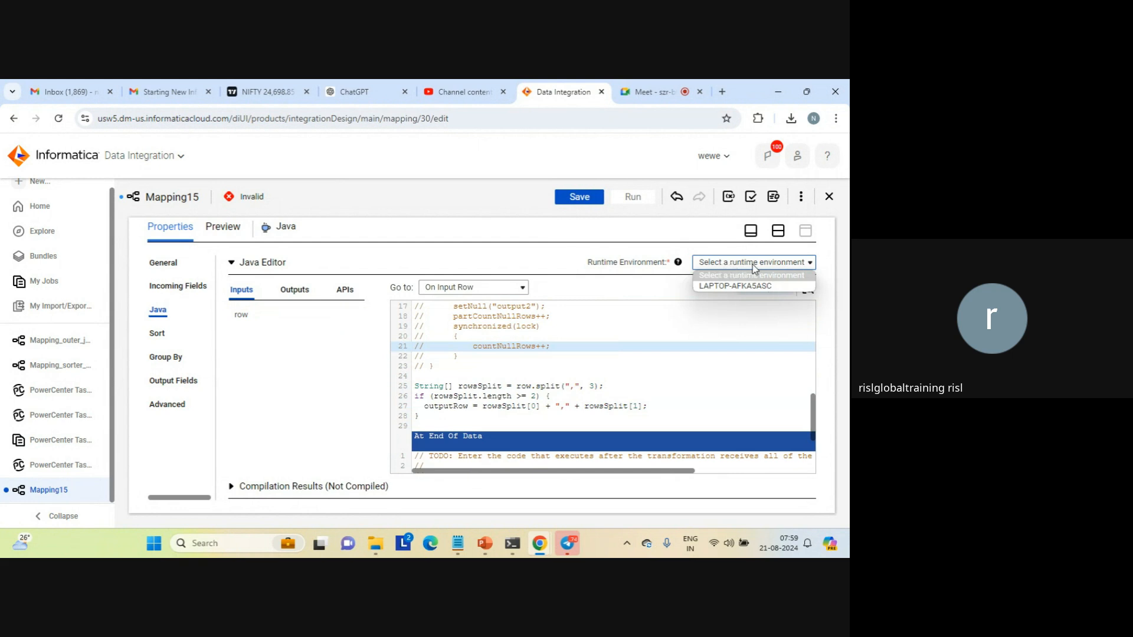
left_click(732, 287)
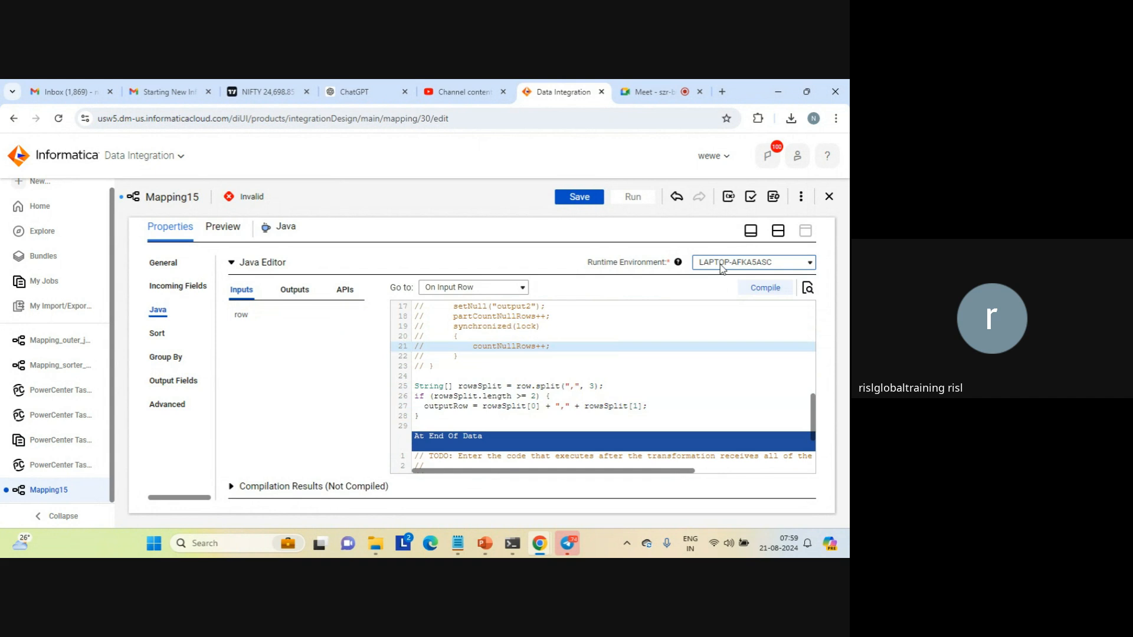
left_click(766, 288)
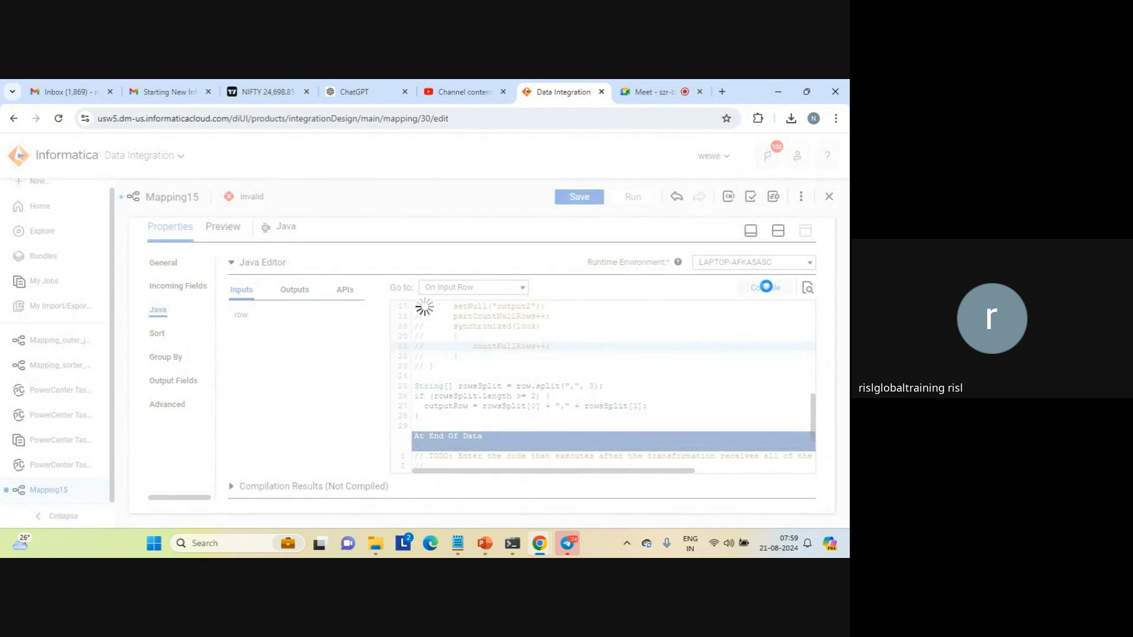
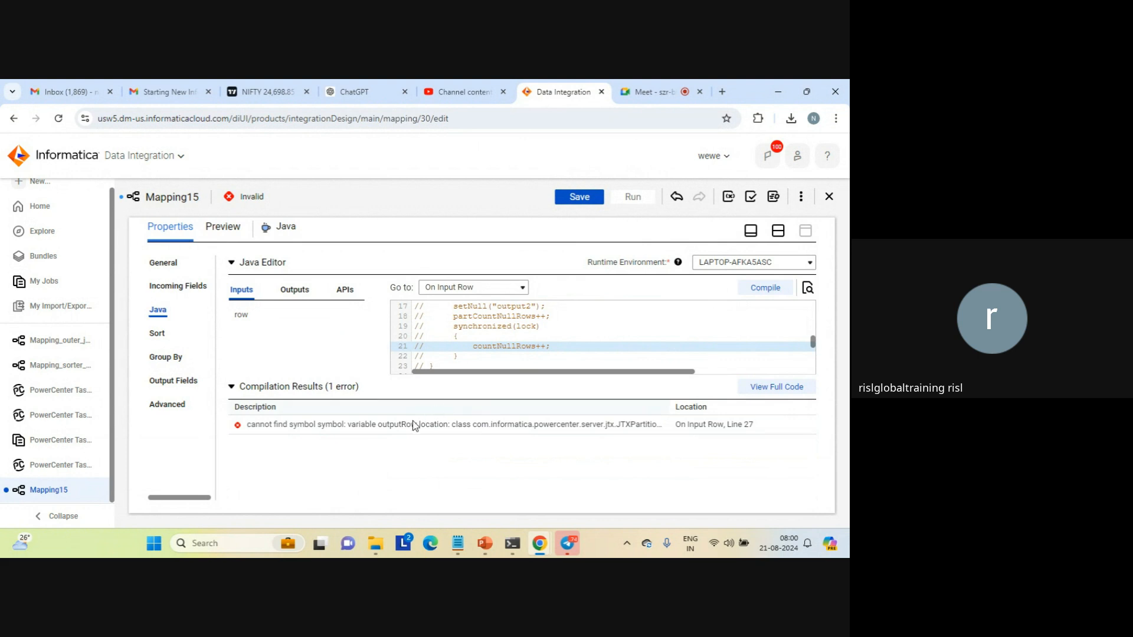
Create a string output field named outputRow in the Java transformation to match the variable assigned on line 27
double_click(411, 425)
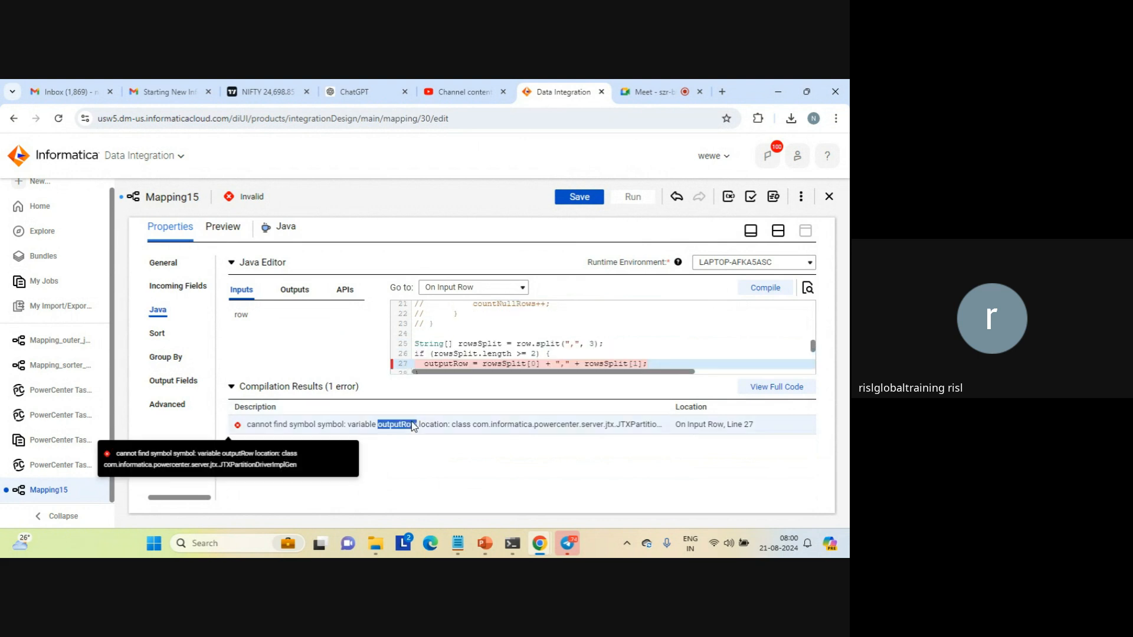
double_click(451, 362)
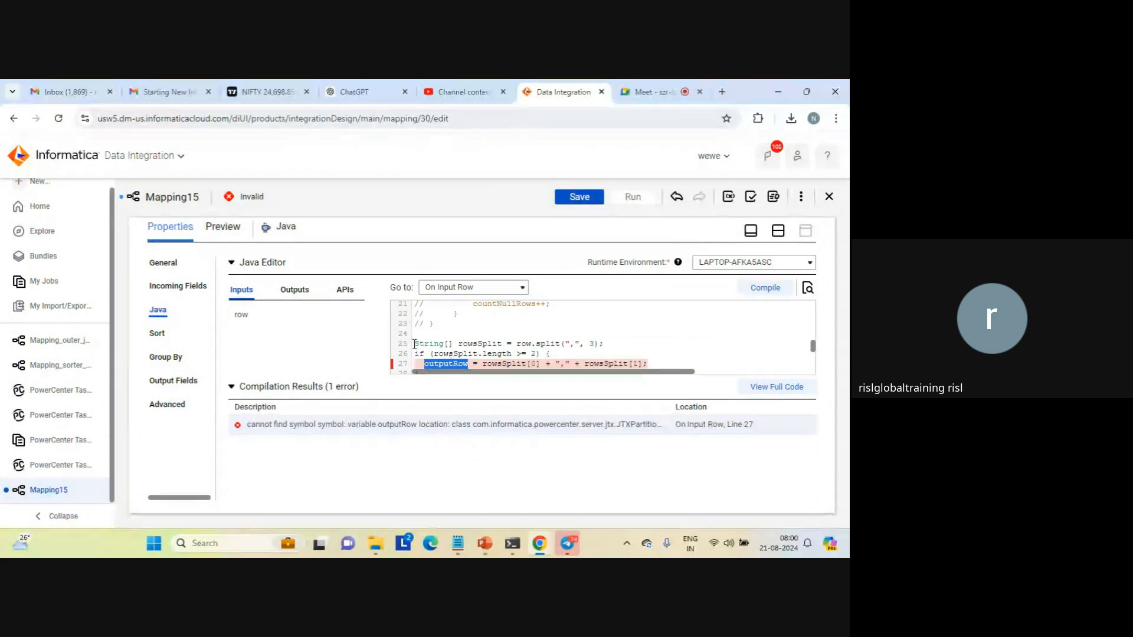
left_click(292, 290)
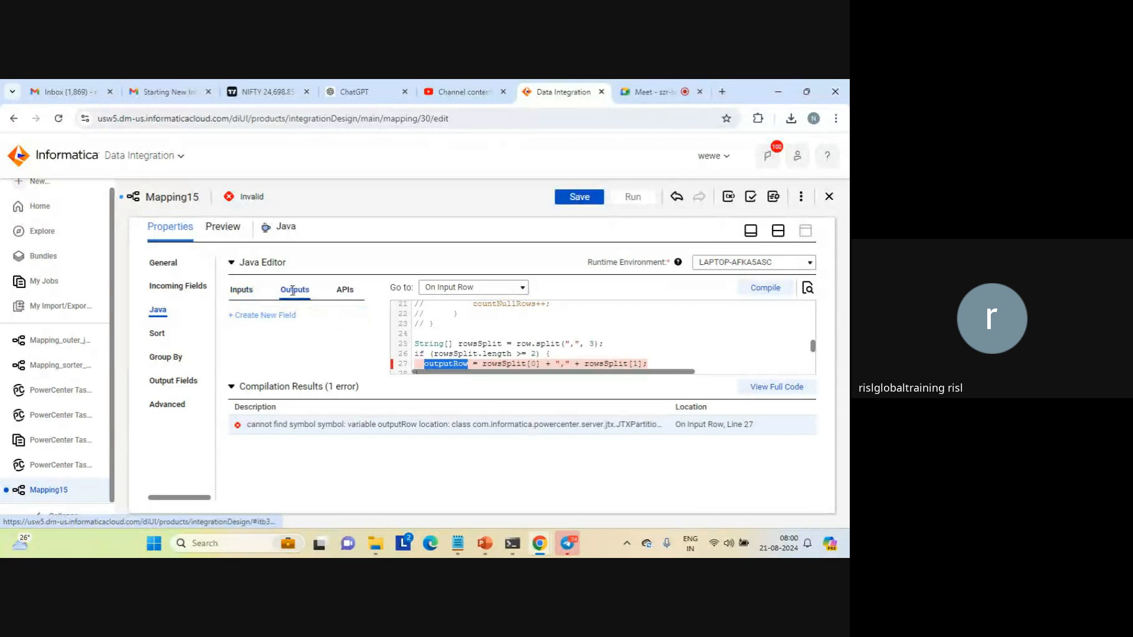
left_click(271, 317)
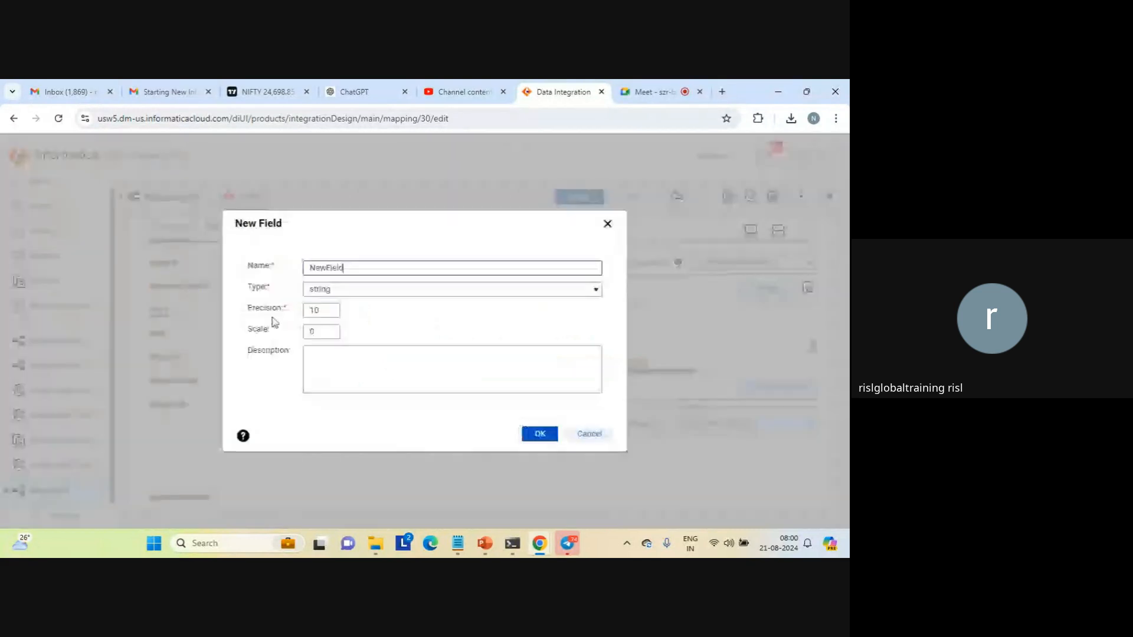
double_click(331, 268)
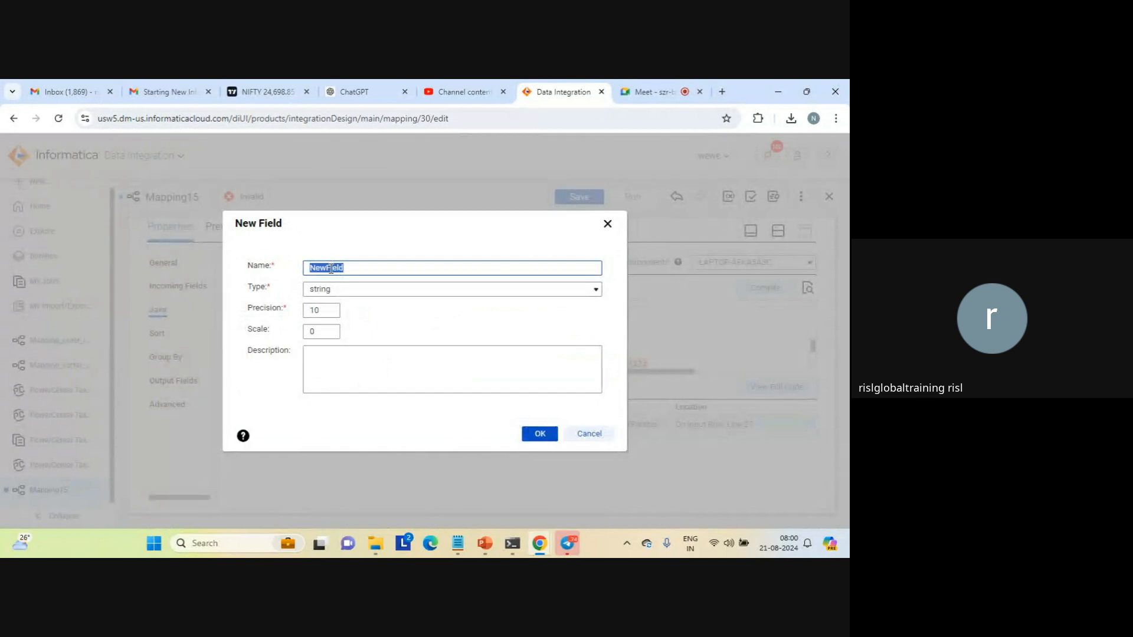
type("outputRow")
left_click(539, 435)
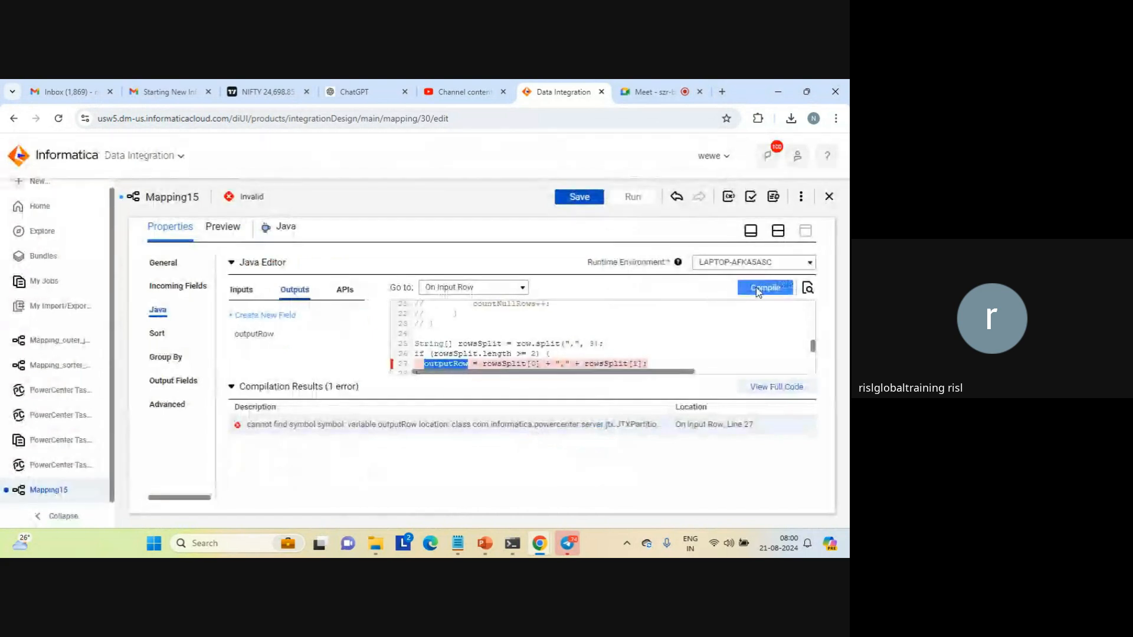
Save the mapping and recompile the Java transformation's code
left_click(586, 199)
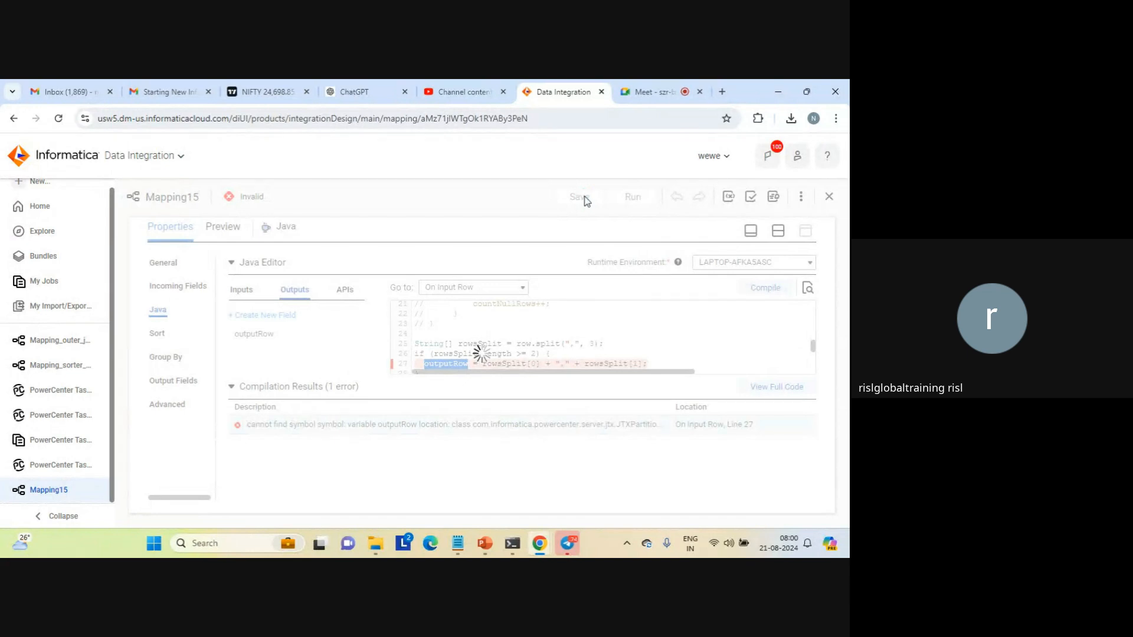
left_click(545, 196)
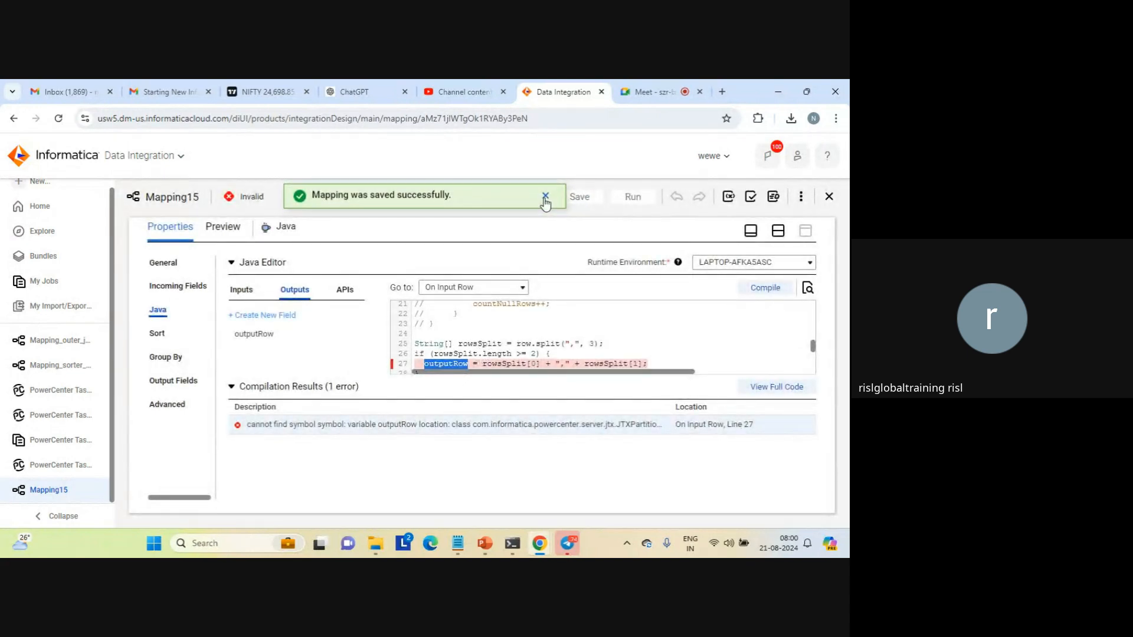
left_click(778, 231)
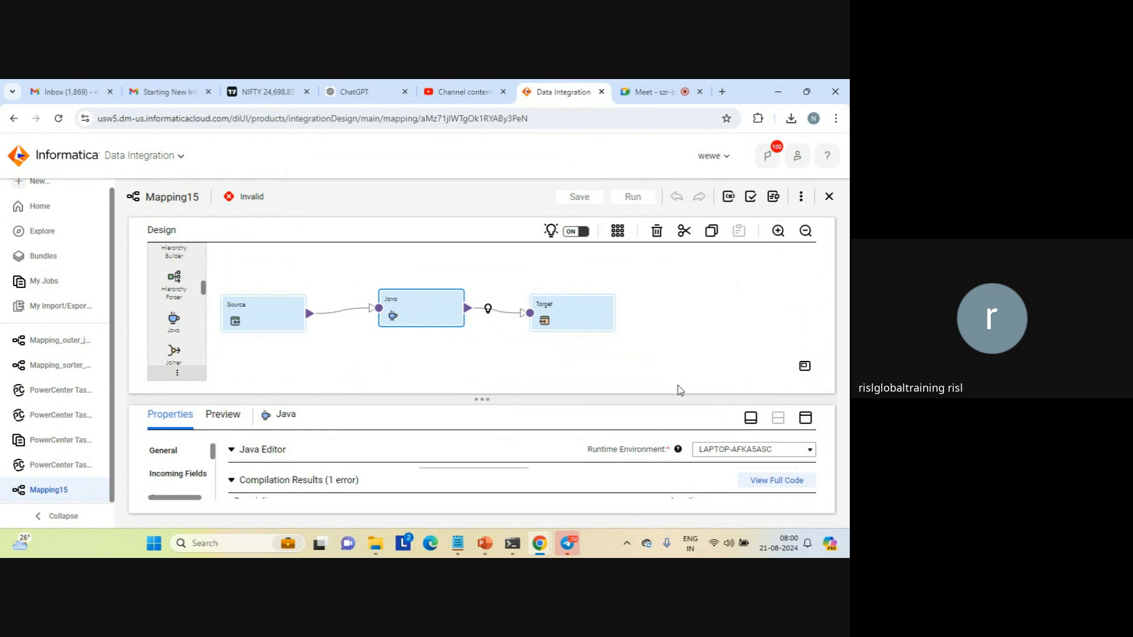
left_click(805, 418)
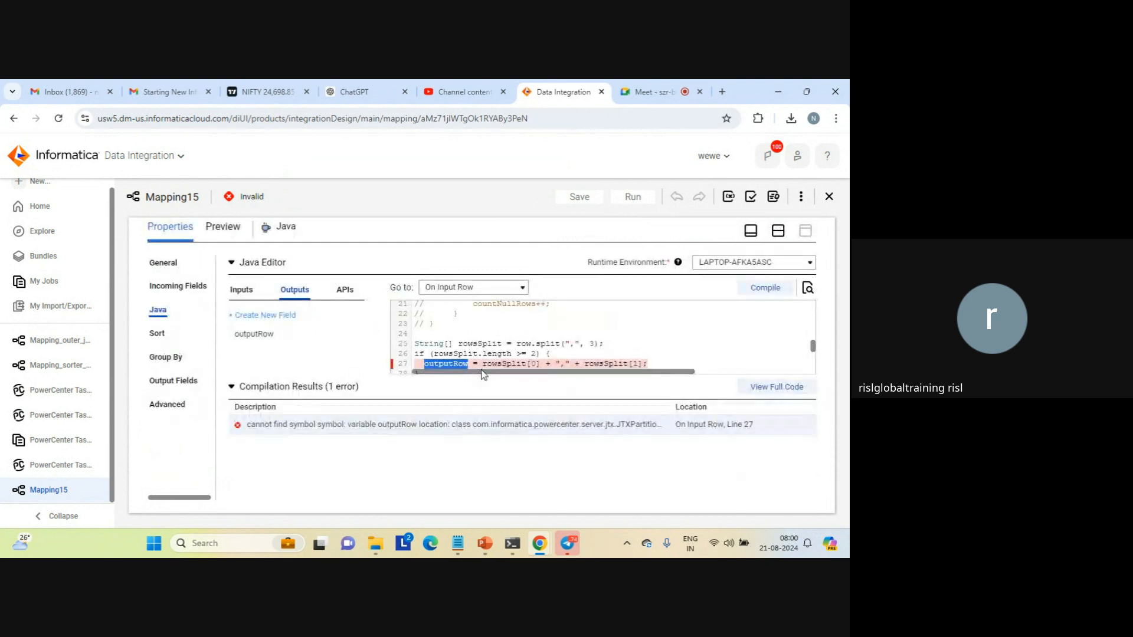
left_click(767, 289)
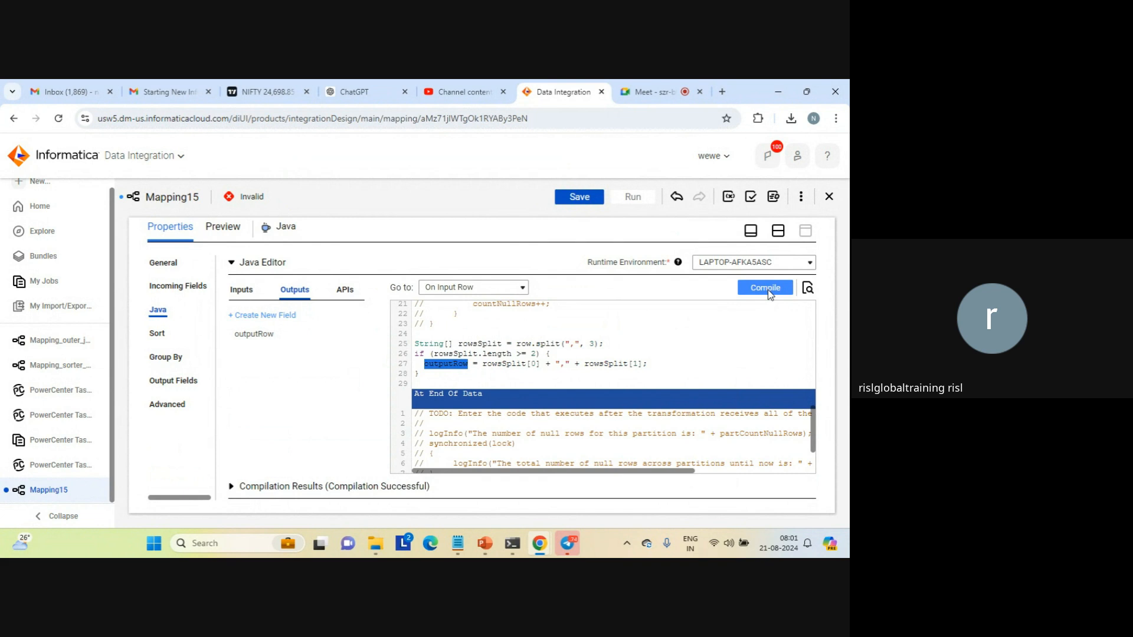
Set the Target transformation's connection to target_file_connection1 (Flat File)
left_click(778, 231)
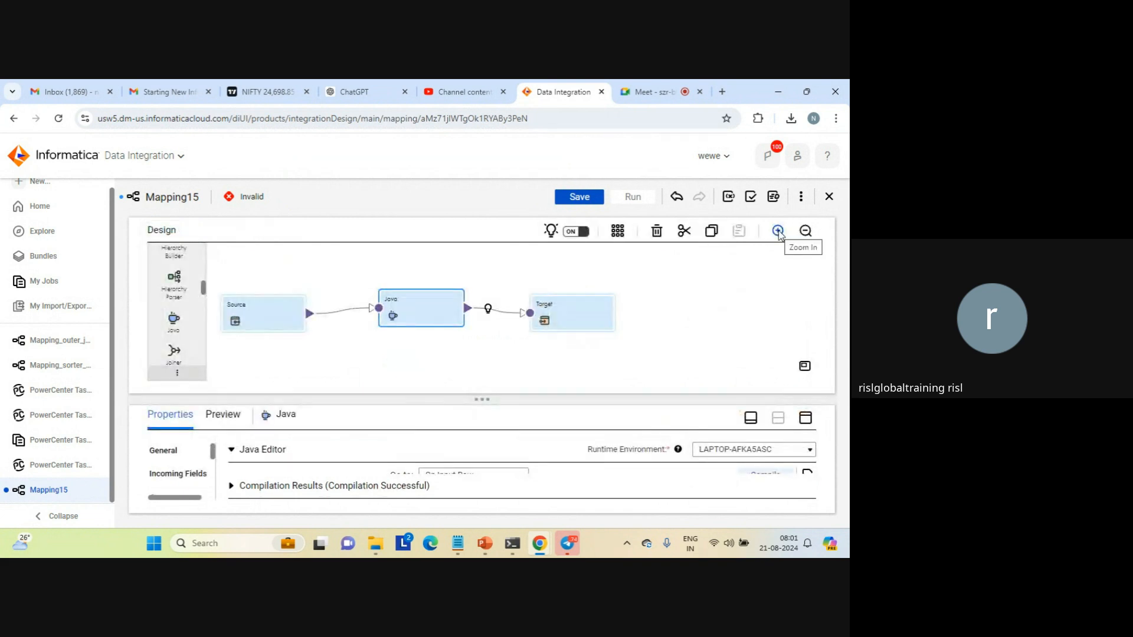
left_click(560, 306)
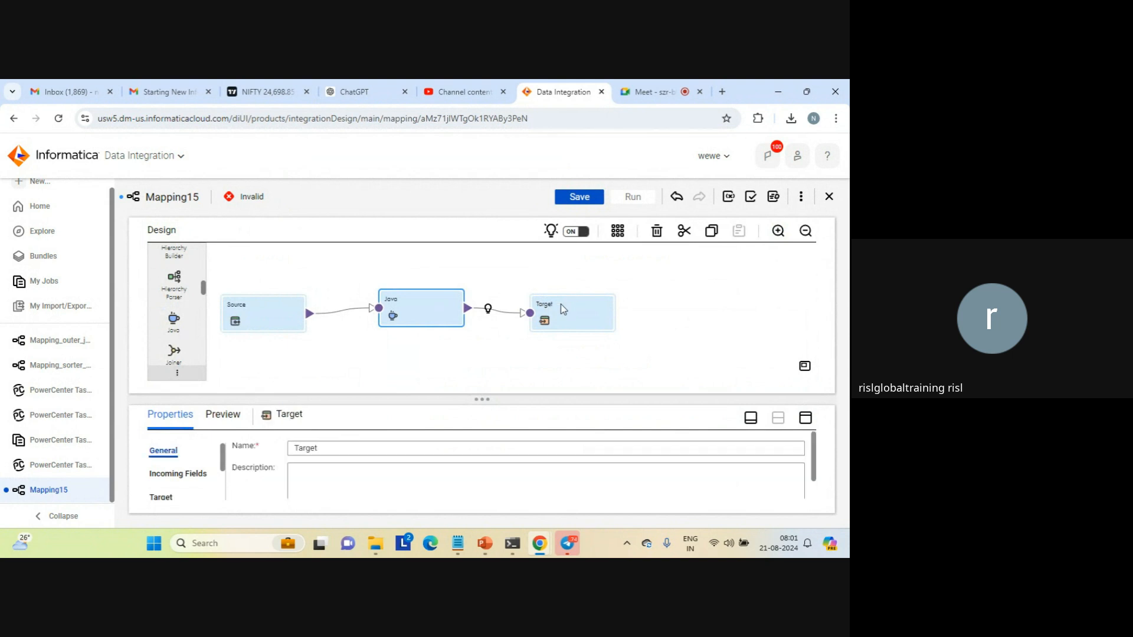
left_click(804, 418)
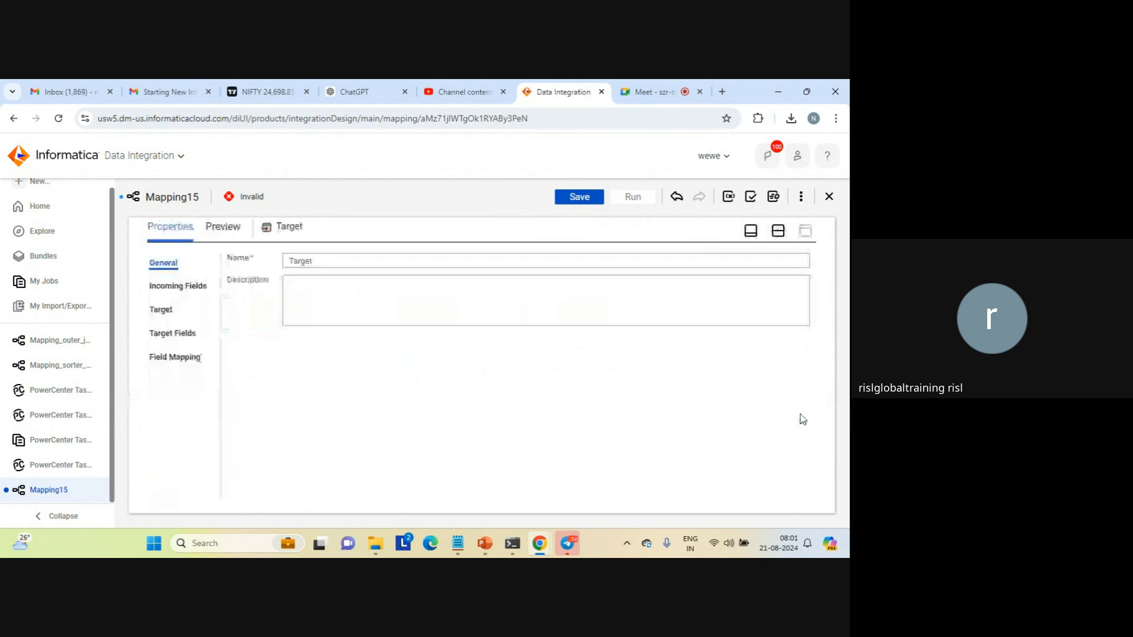
left_click(159, 311)
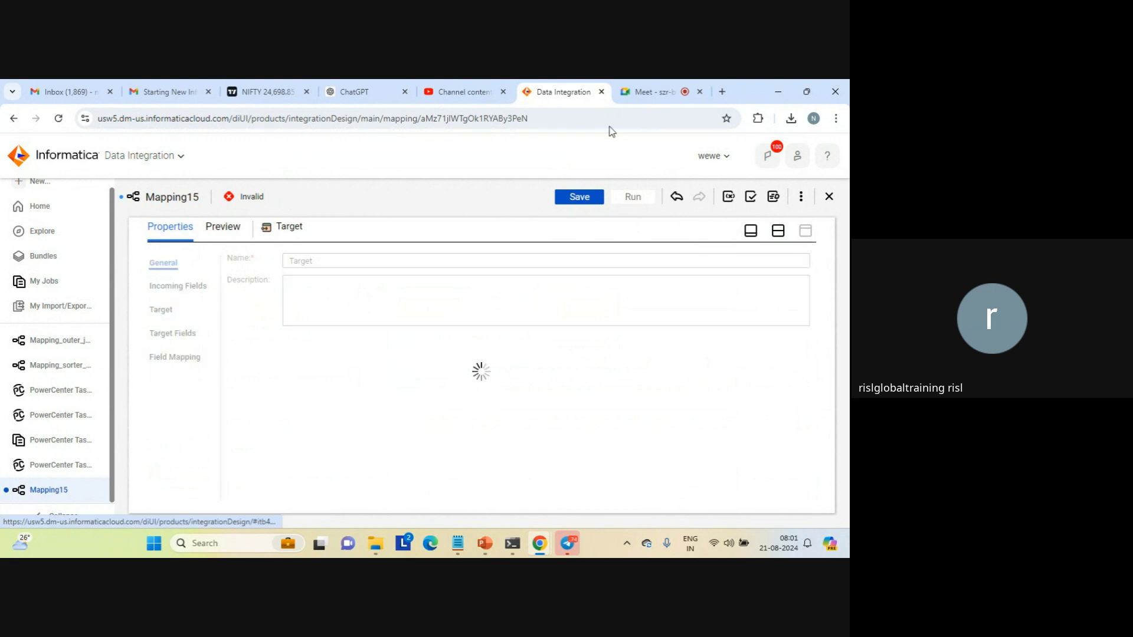
left_click(649, 93)
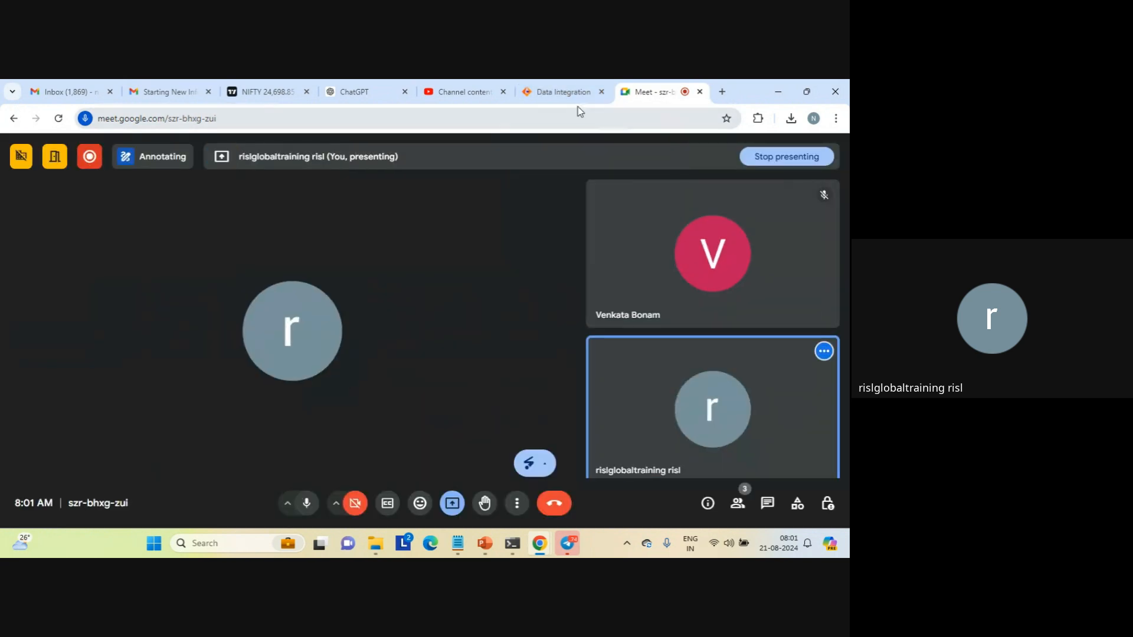
left_click(568, 92)
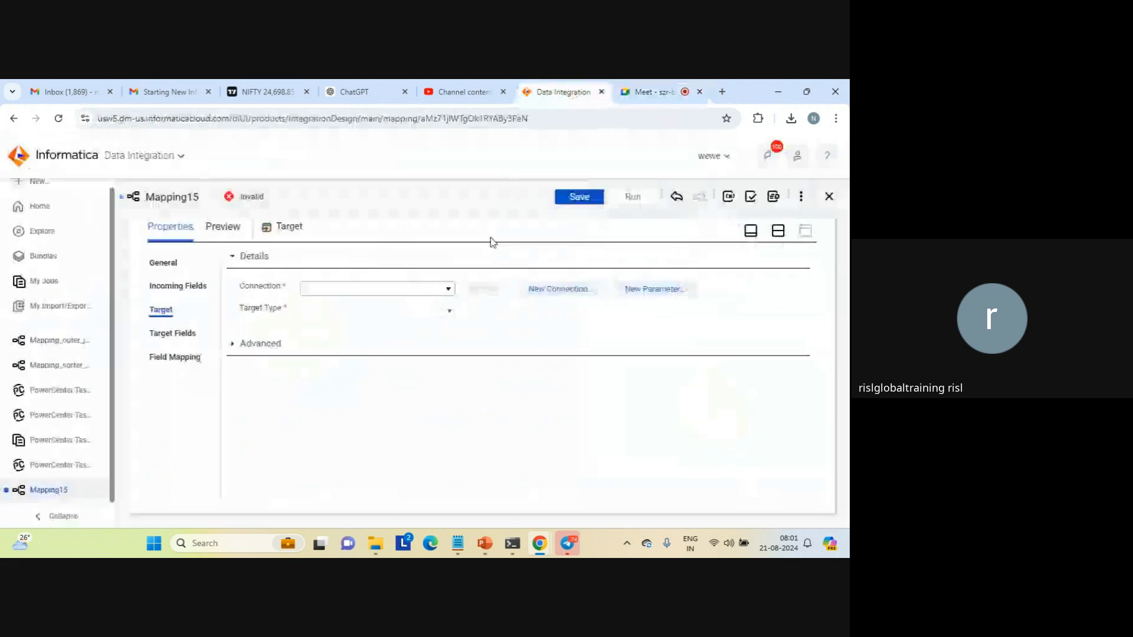
left_click(448, 290)
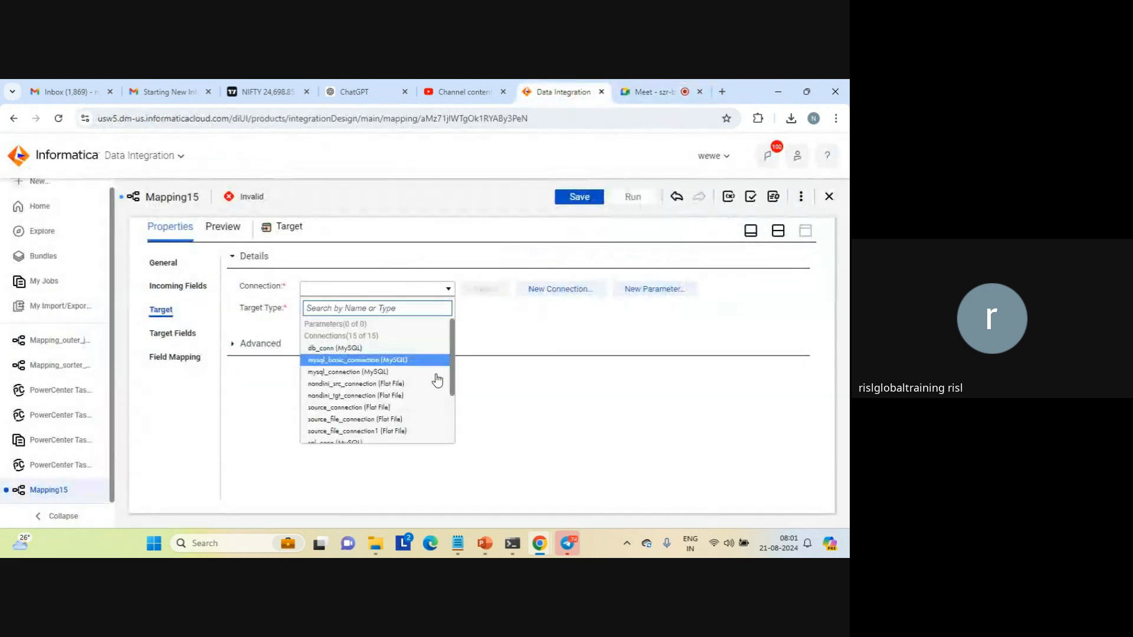
scroll(453, 428, "down", 1)
scroll(453, 428, "down", 2)
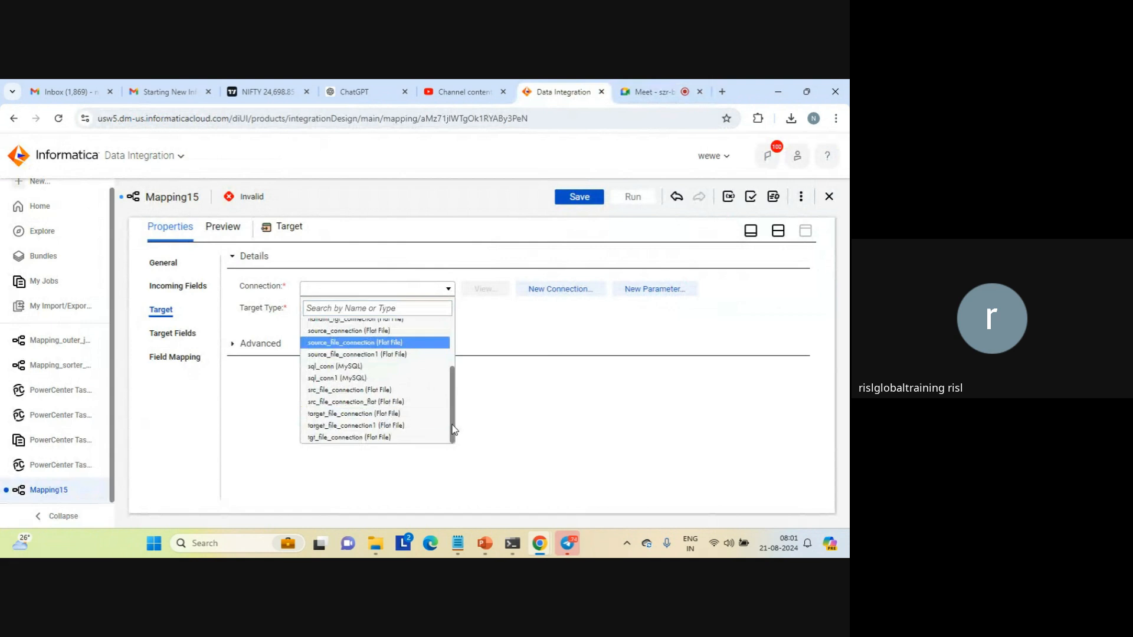
left_click(398, 423)
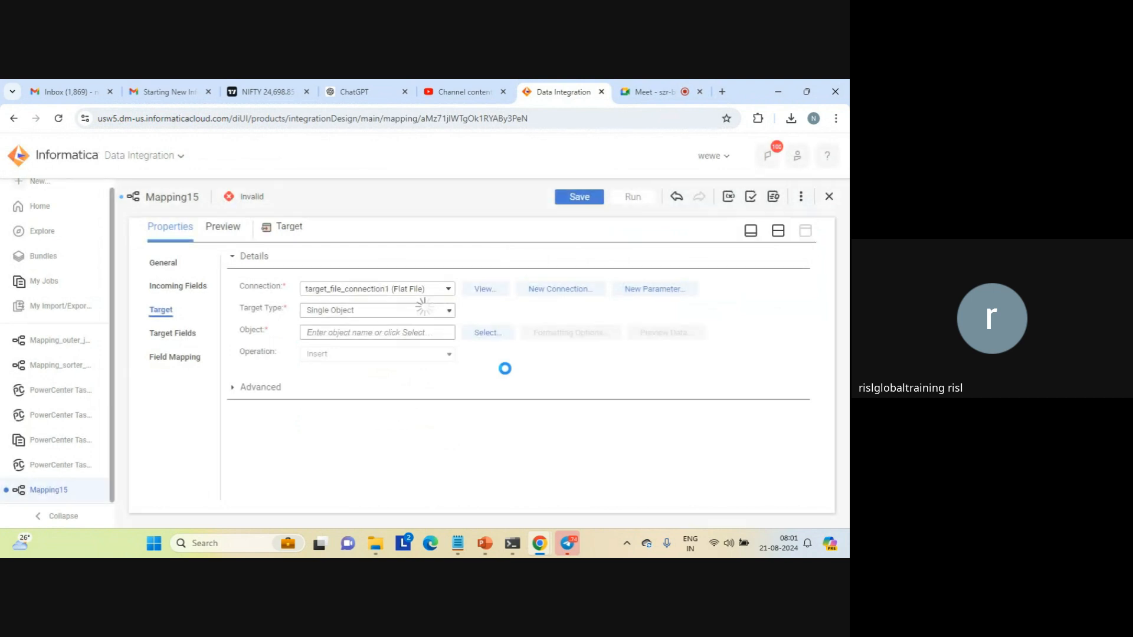
Define the target object as a new file created at runtime with the static file name java_result_single_field.txt
left_click(483, 332)
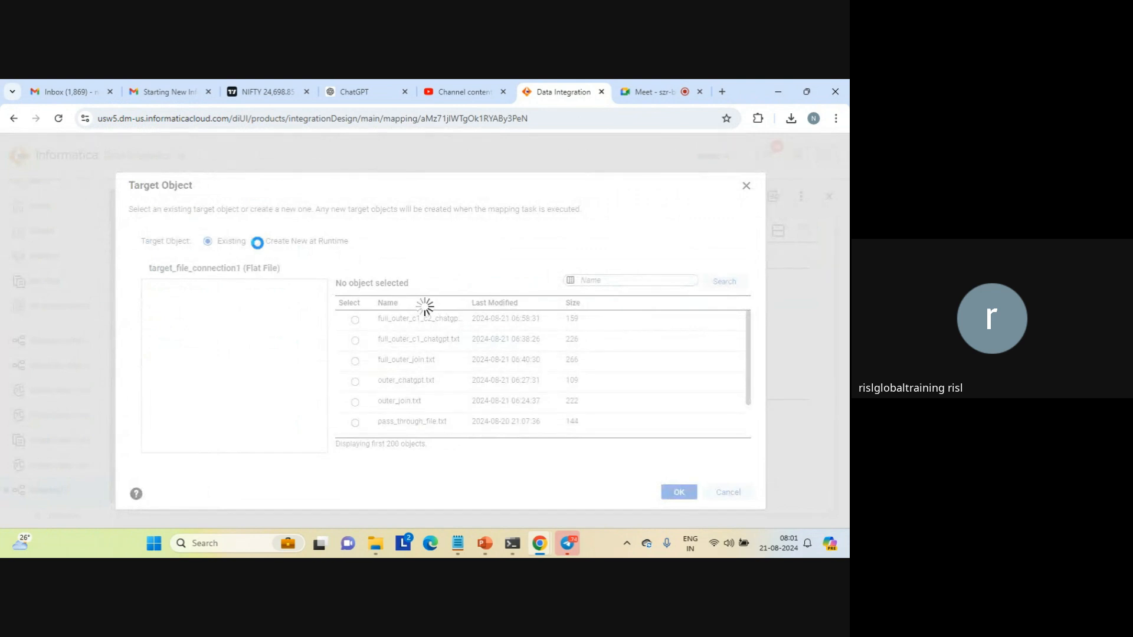
left_click(257, 241)
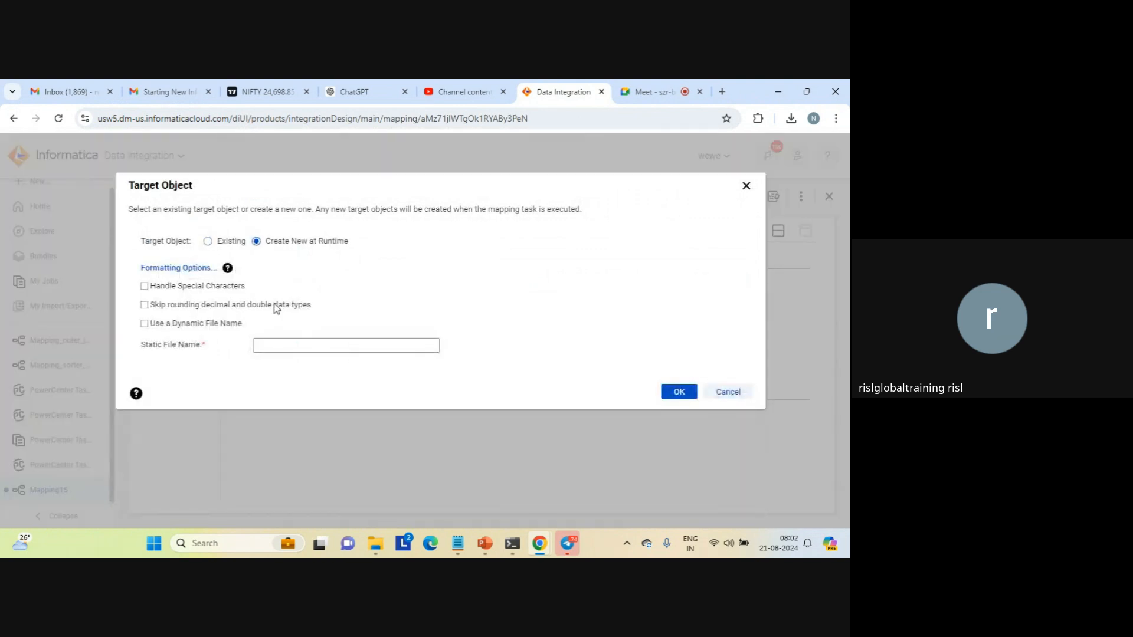
left_click(268, 343)
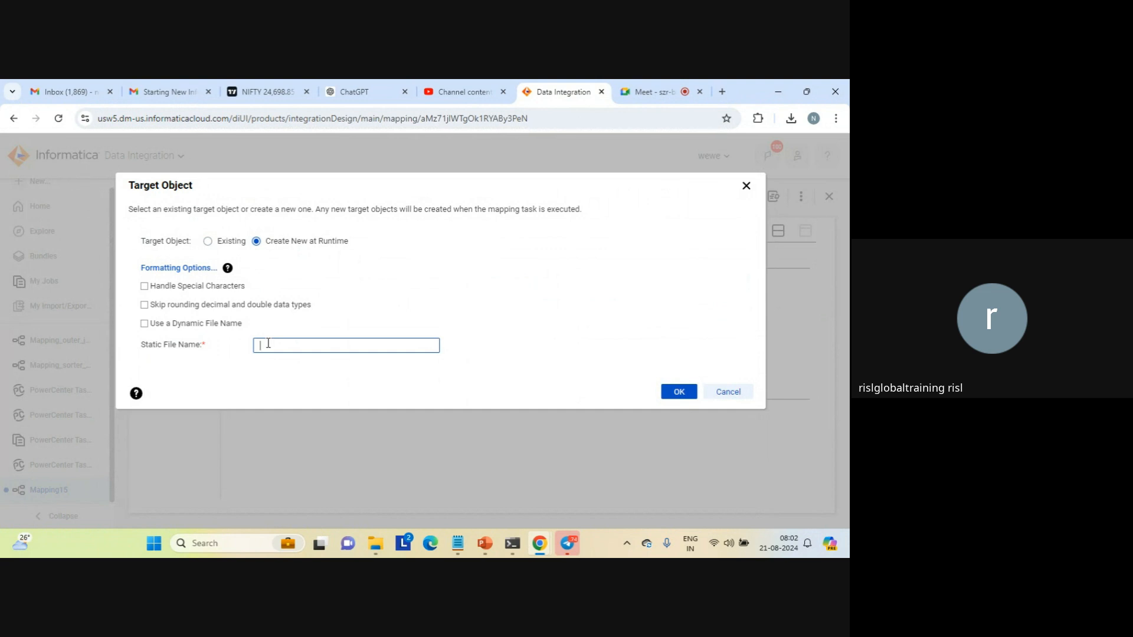
type("java_result_single_field.txt")
left_click(679, 393)
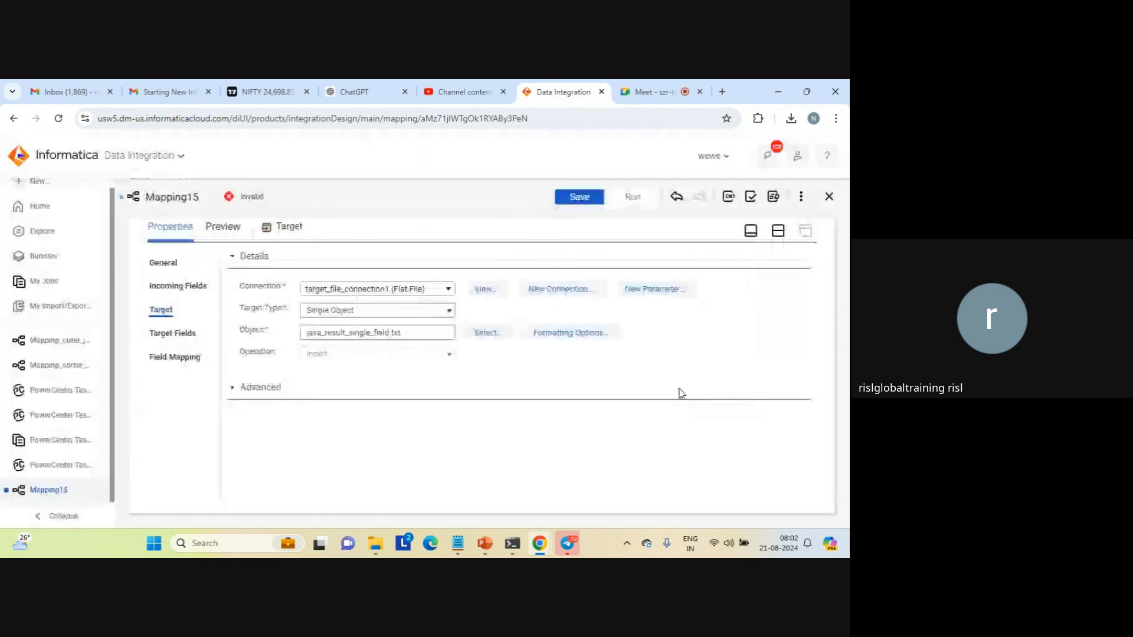
Rename the mapping as Mapping_java_string and save it
left_click(778, 230)
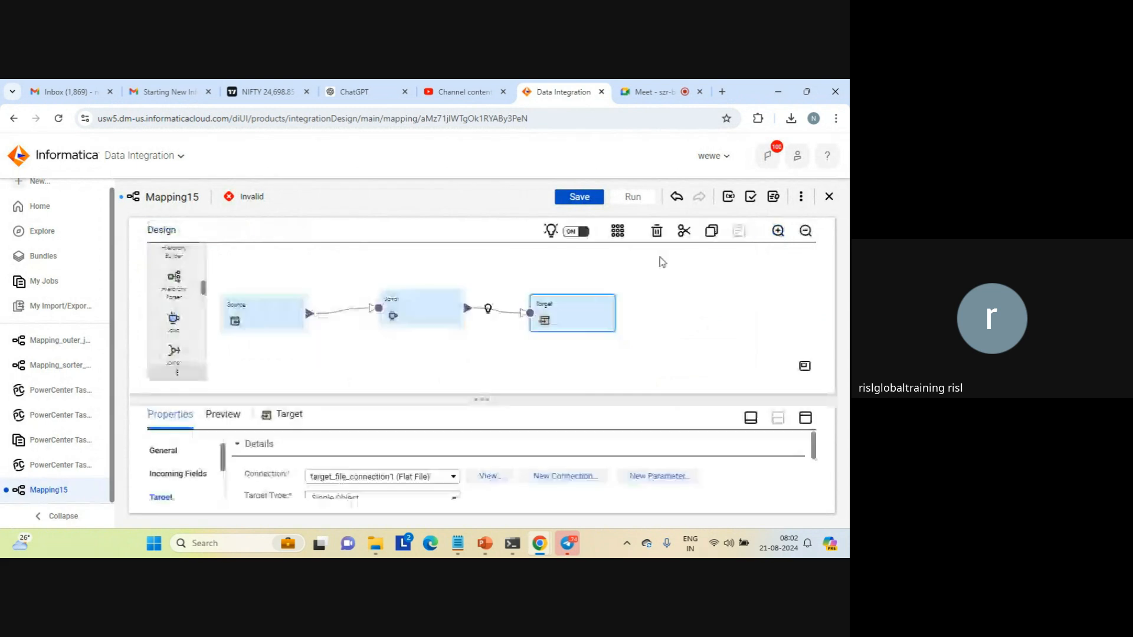
left_click(388, 348)
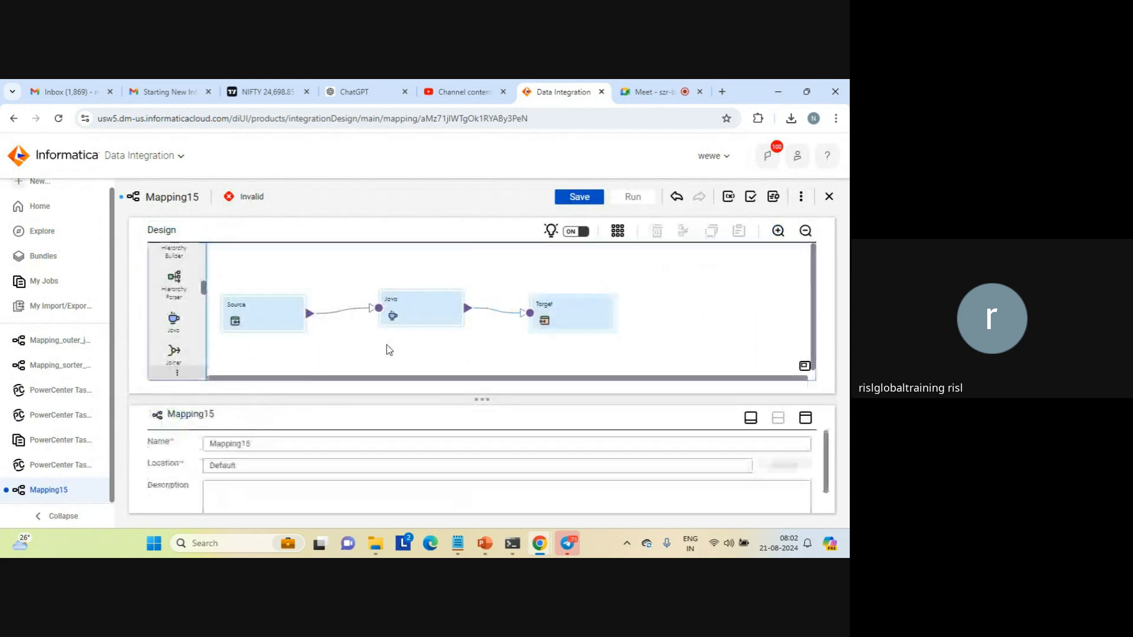
left_click(283, 439)
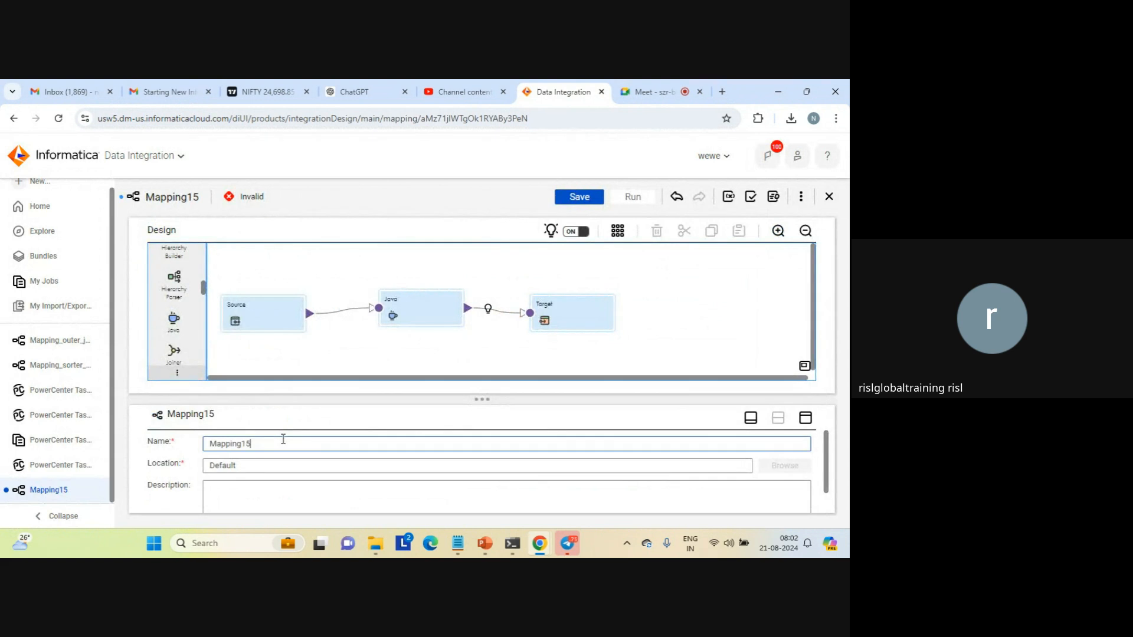
key("BackSpace")
type("_j")
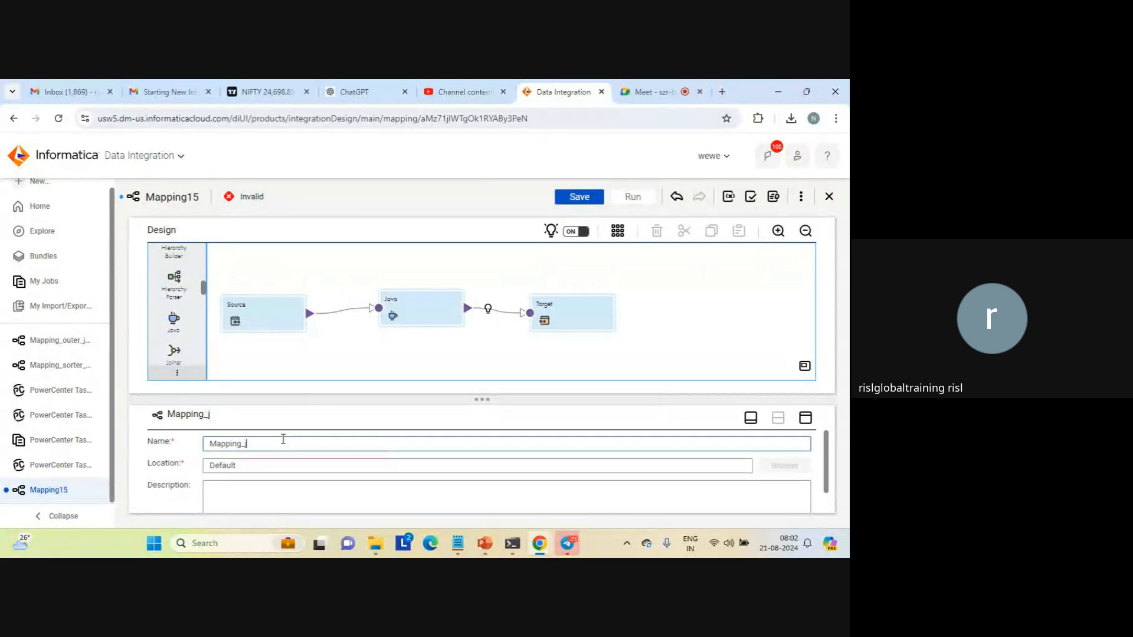
type("ava_string")
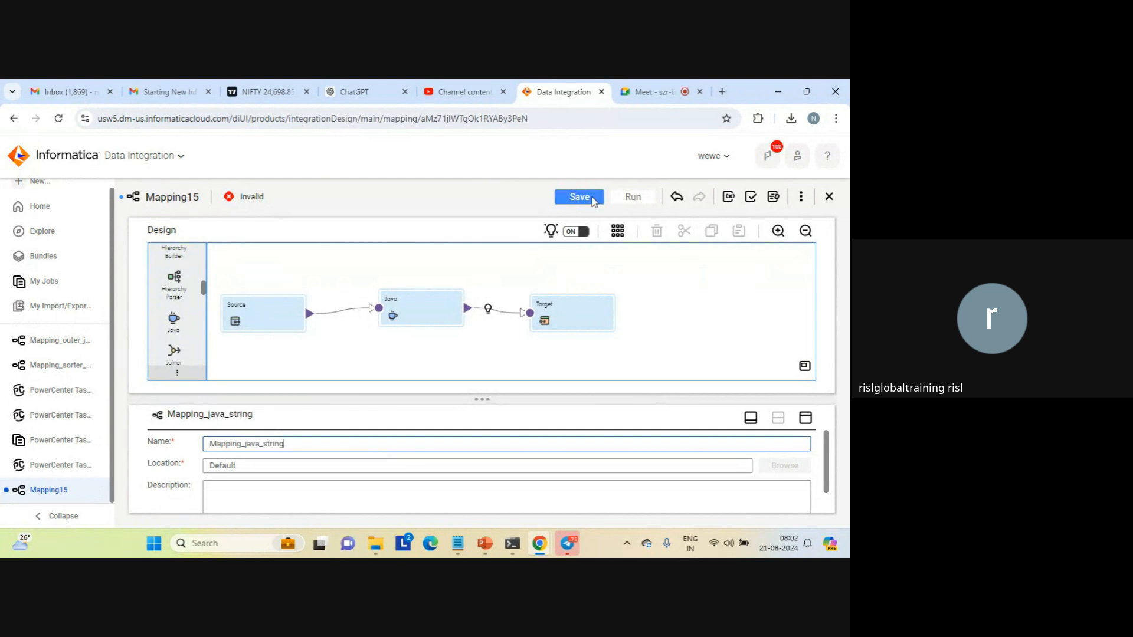
left_click(592, 198)
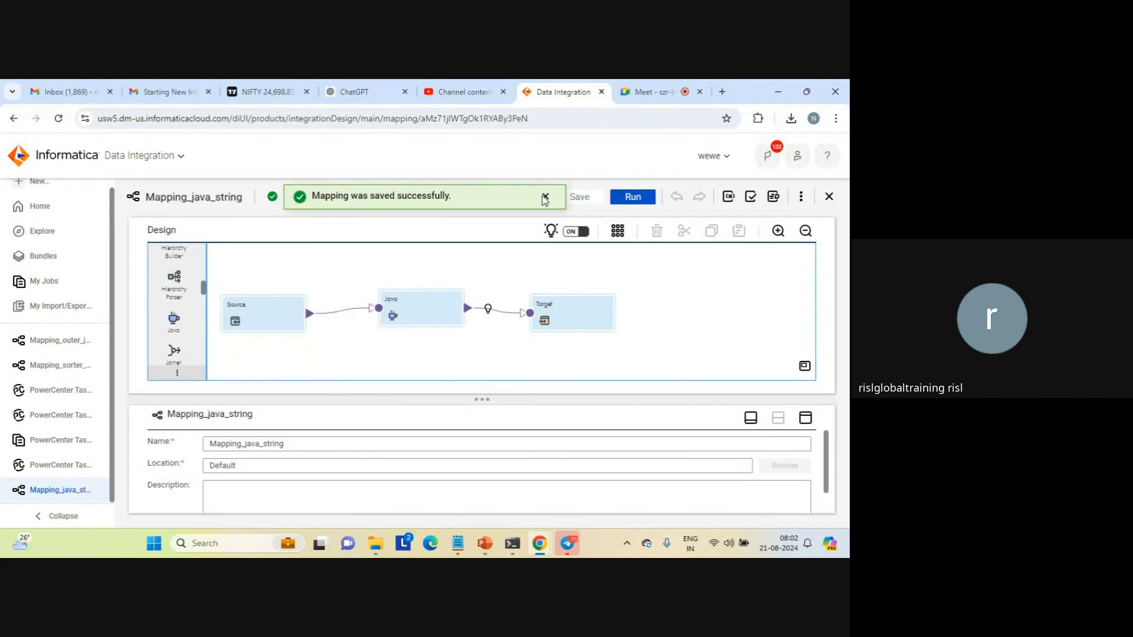
left_click(544, 198)
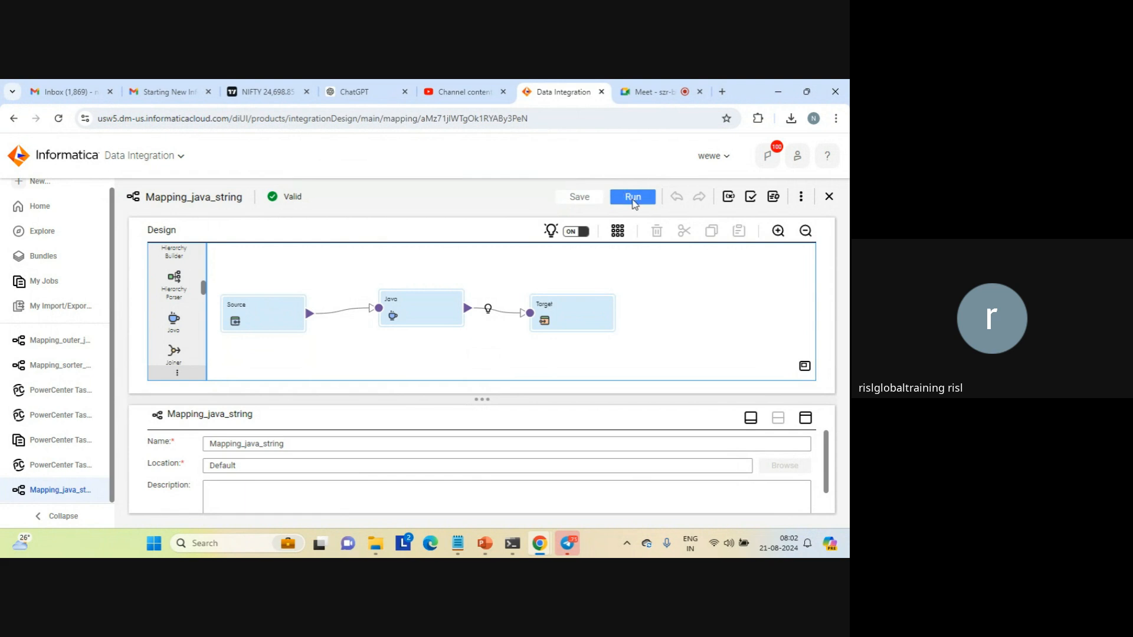
Run Mapping_java_string in the LAPTOP-AFKA5ASC runtime environment and open its entry in My Jobs
left_click(633, 201)
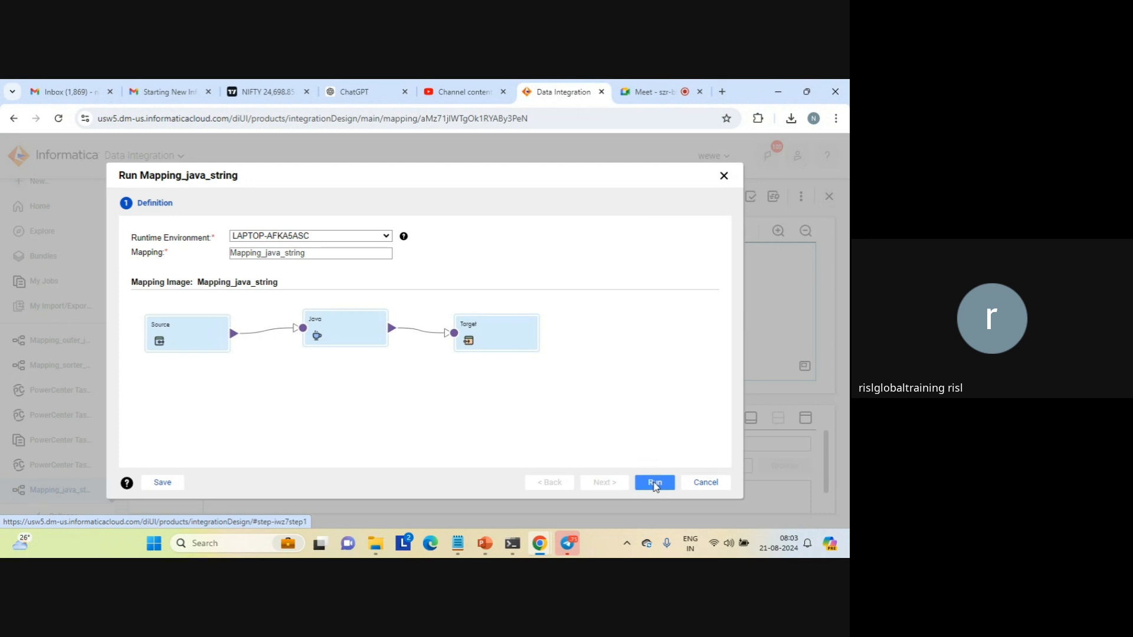
left_click(655, 483)
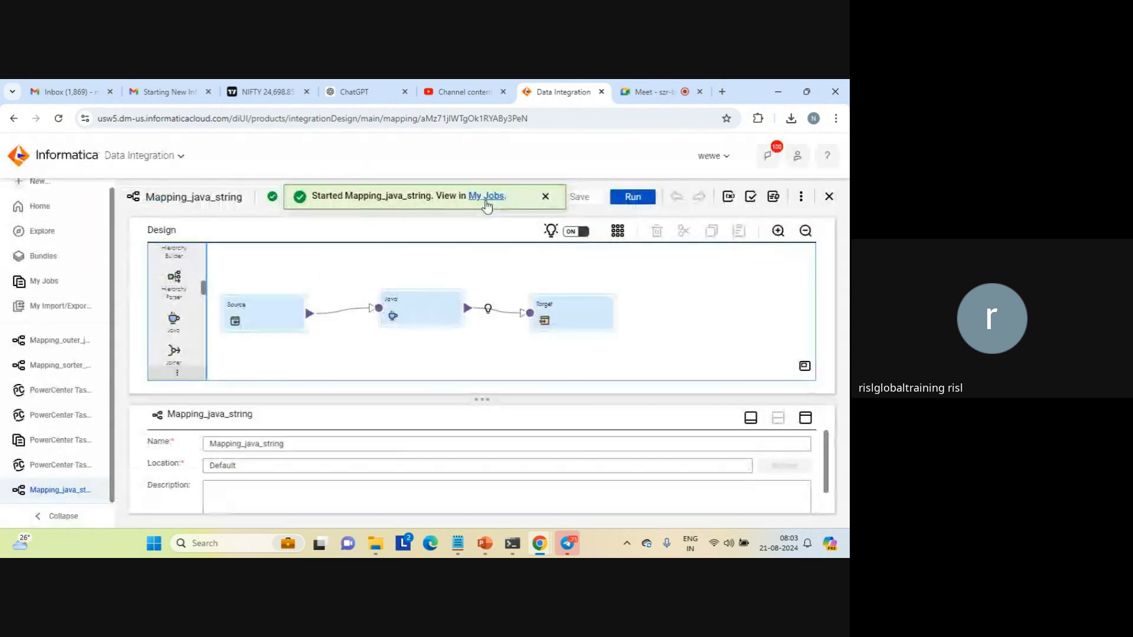
left_click(486, 197)
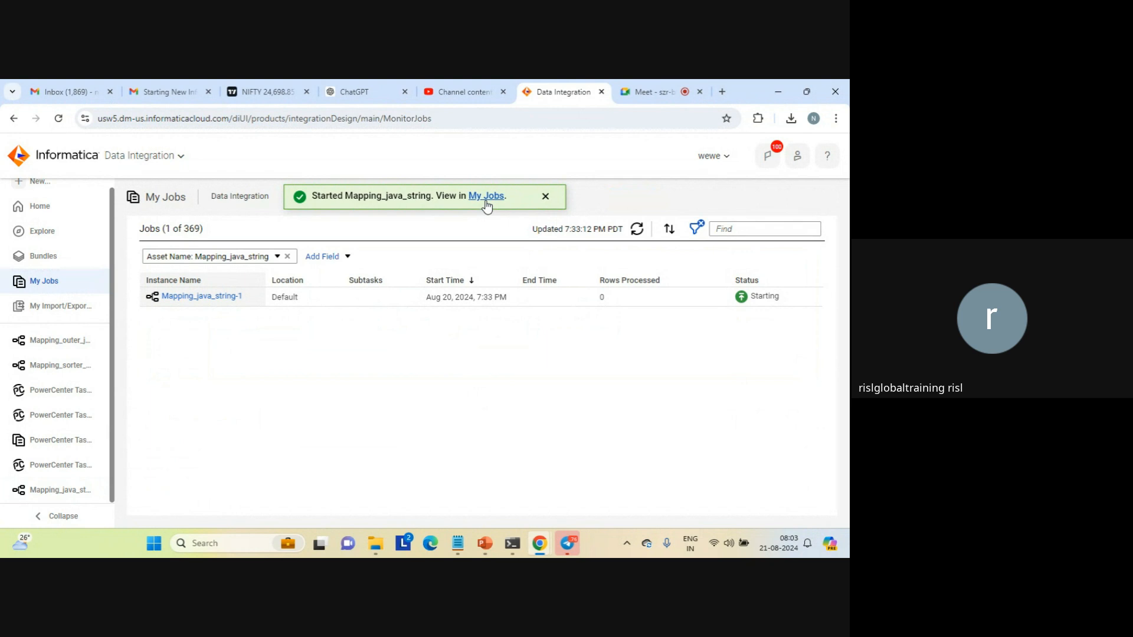
left_click(545, 196)
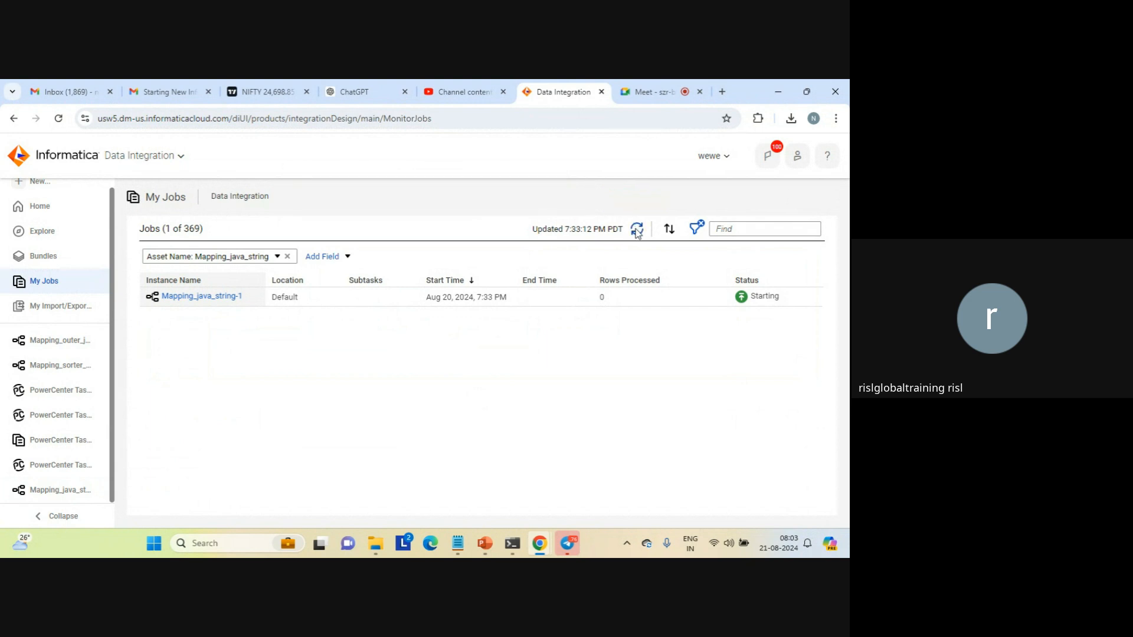
Refresh the job list and check the status and processed rows of the Mapping_java_string run
left_click(636, 230)
mouse_move(747, 304)
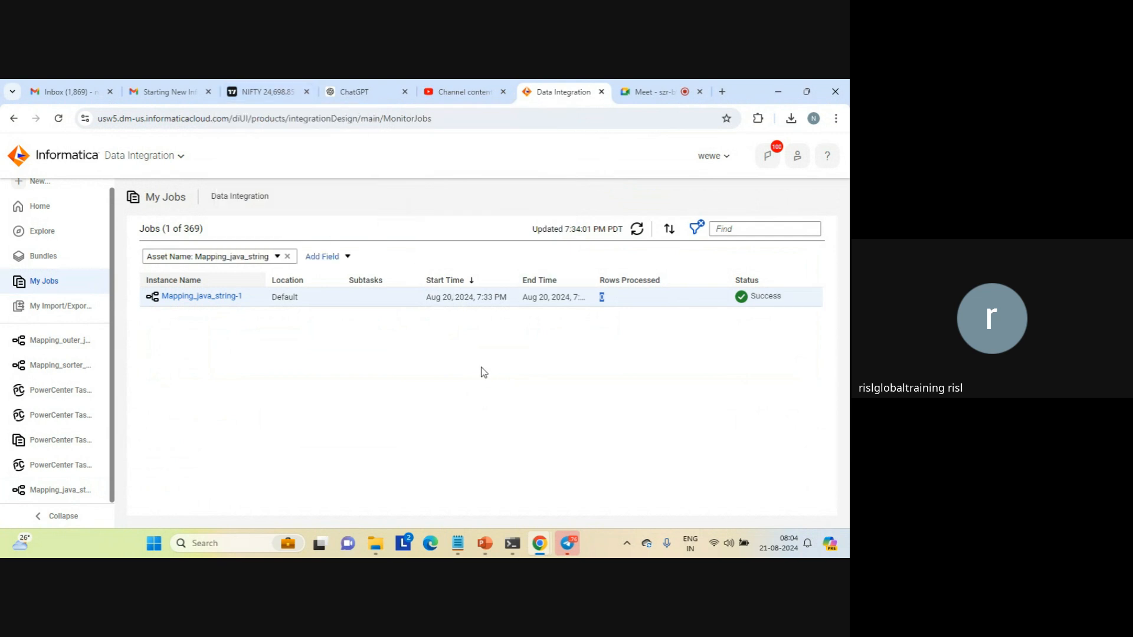
Open the Java transformation's code editor in Mapping_java_string and show the APIs available for the On Input Row section
left_click(73, 492)
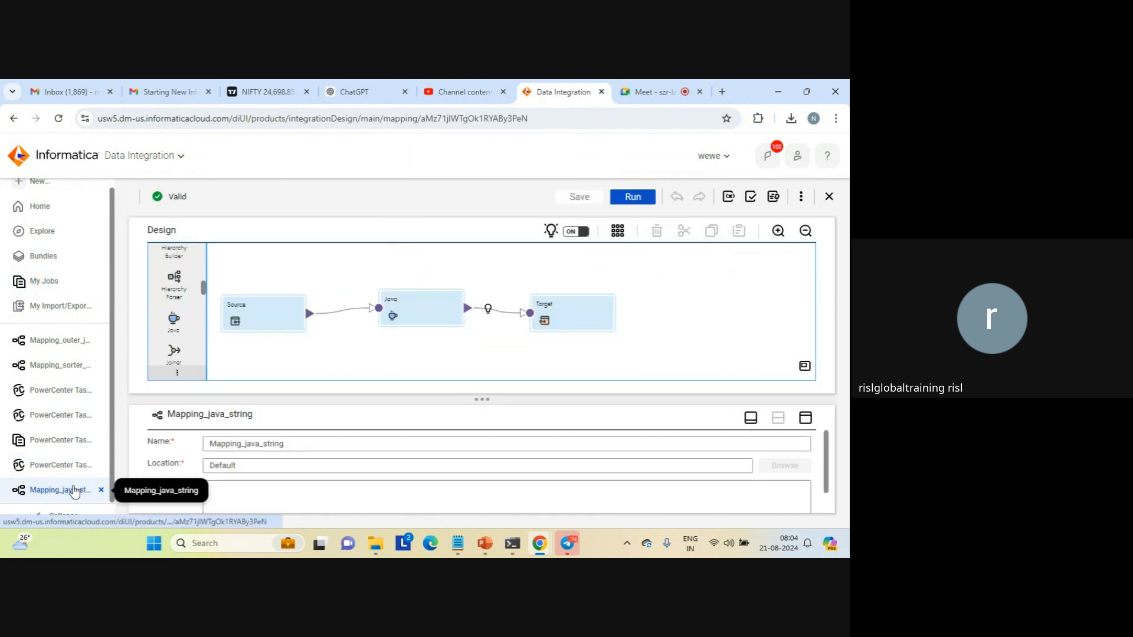
left_click(422, 315)
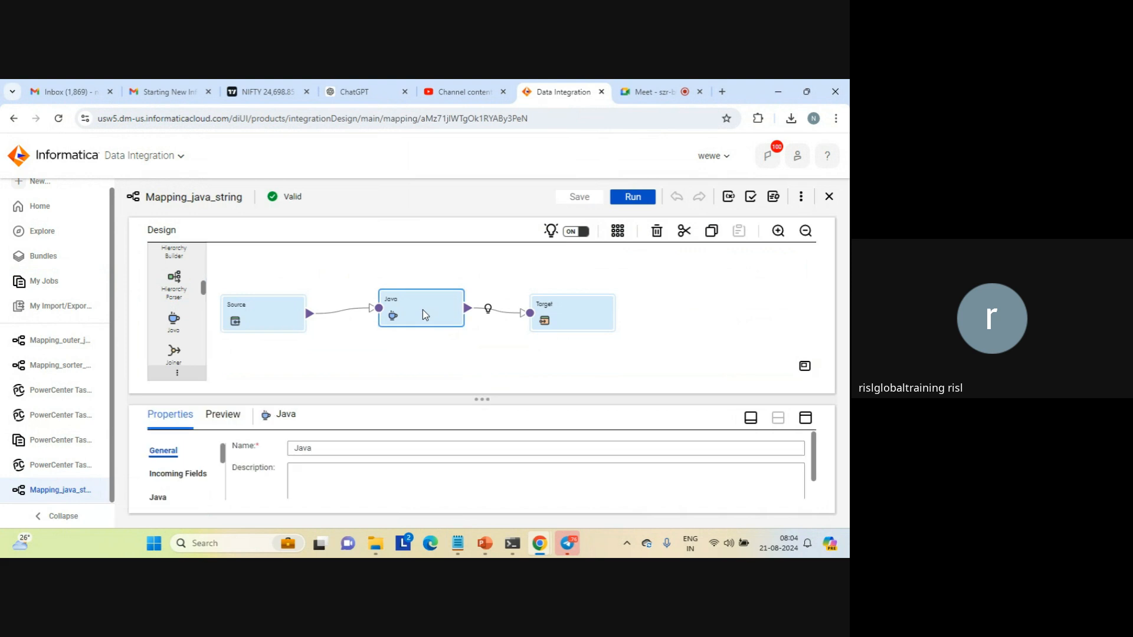
left_click(804, 419)
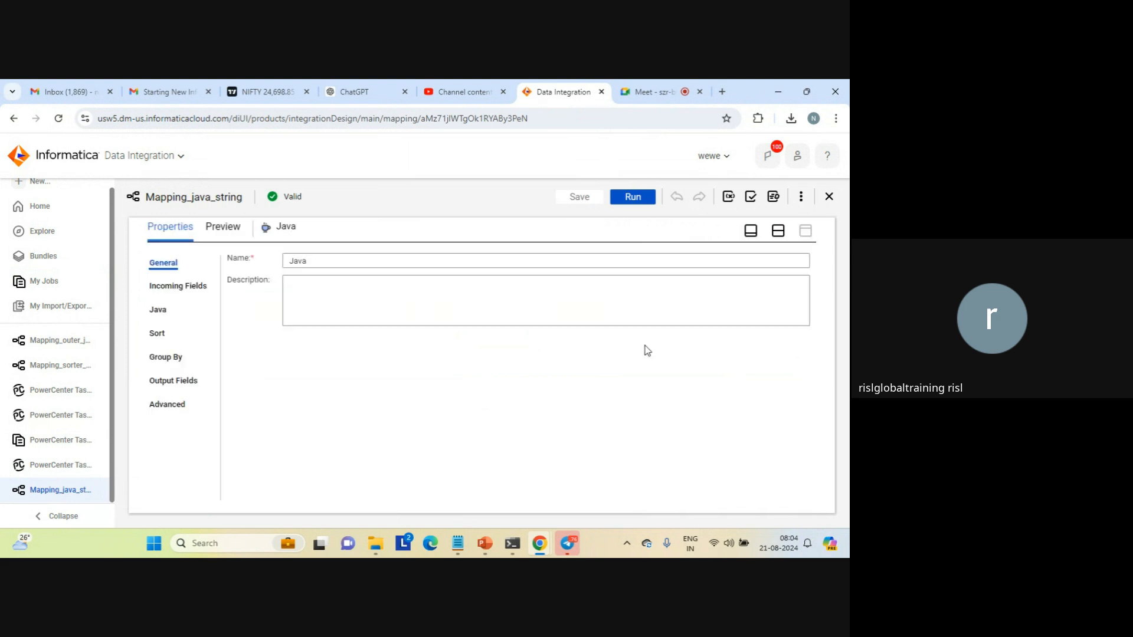
left_click(165, 313)
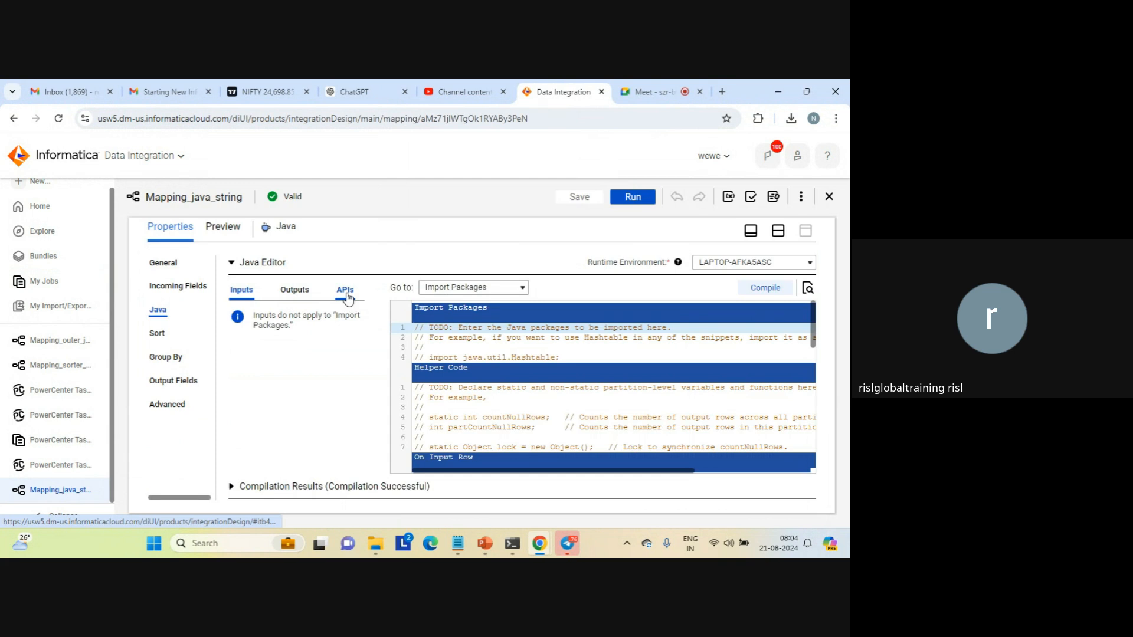
left_click(348, 292)
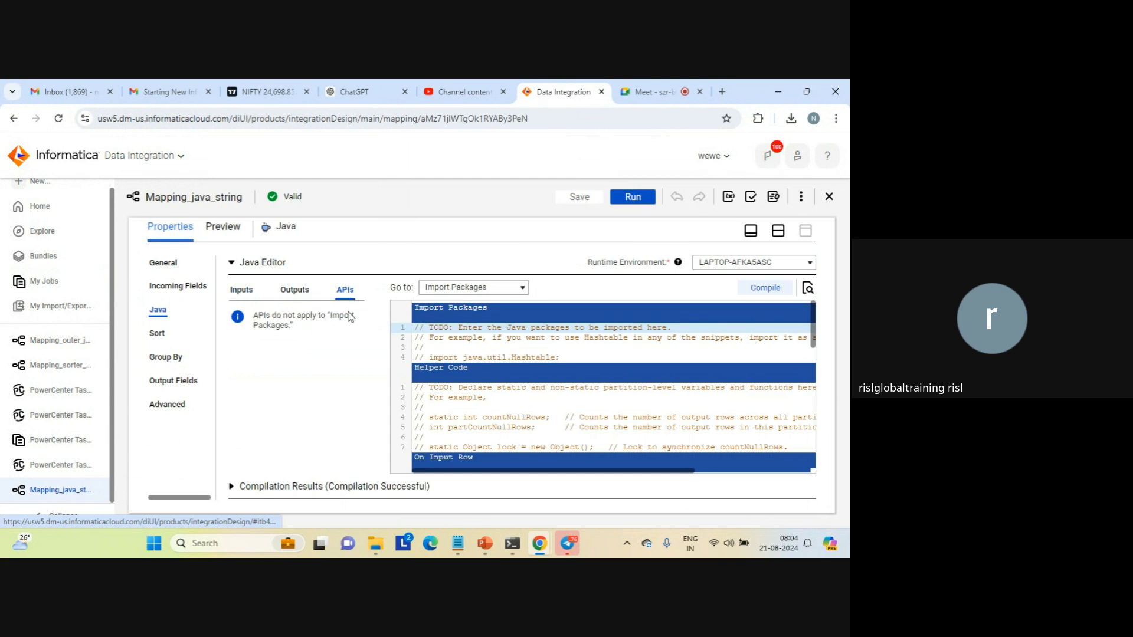
left_click(465, 427)
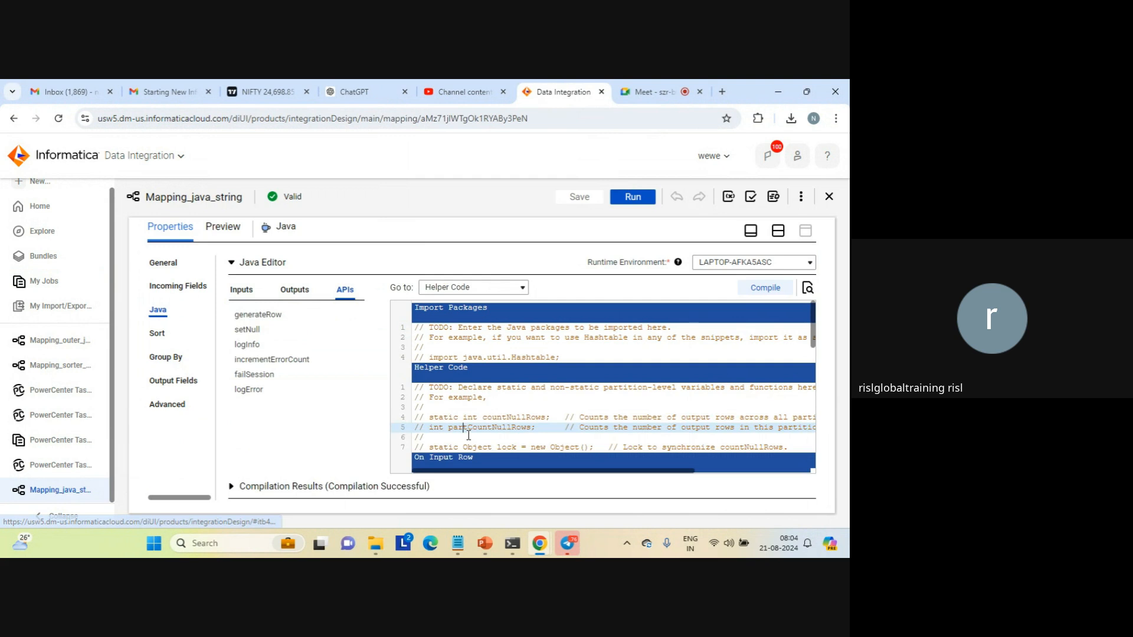
left_click(485, 460)
left_click(259, 315)
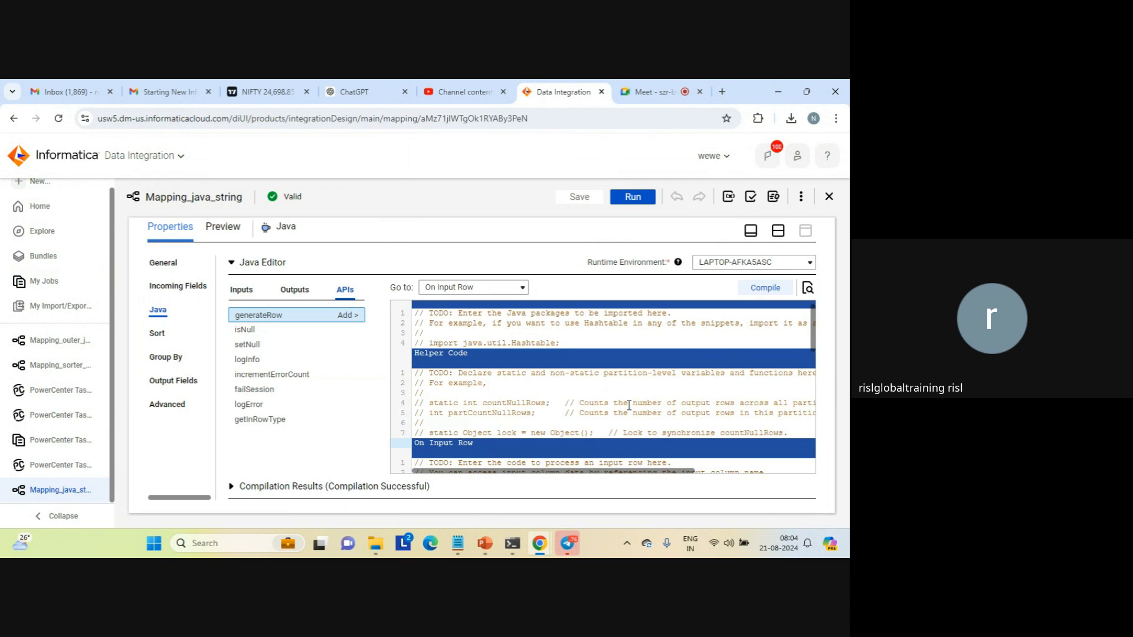
Add the generateRow API call on its own line after the if block's closing brace in the On Input Row code
key("Down")
key("Down")
key("Down")
key("Down")
key("Down")
key("Down")
key("Down")
key("Down")
key("Down")
key("Down")
key("Down")
key("Down")
key("Down")
key("Down")
key("Down")
key("Down")
key("Down")
key("Down")
key("Down")
key("Down")
key("Down")
key("Down")
key("Down")
key("Down")
key("Down")
key("Down")
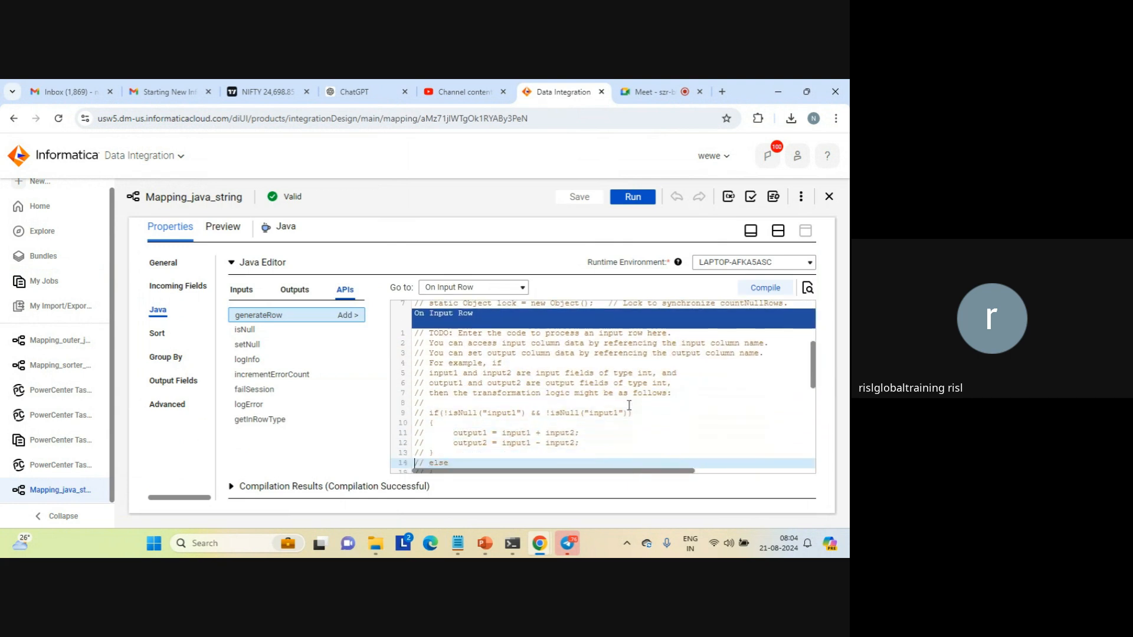
key("Down")
key("Down")
key("Down")
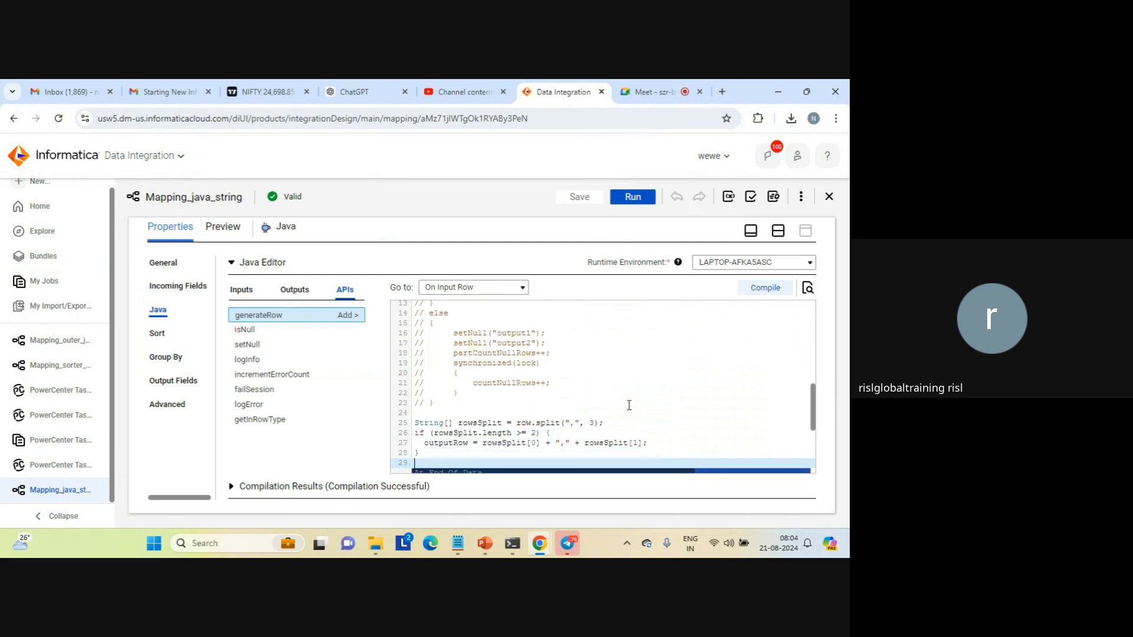
key("shift+Home")
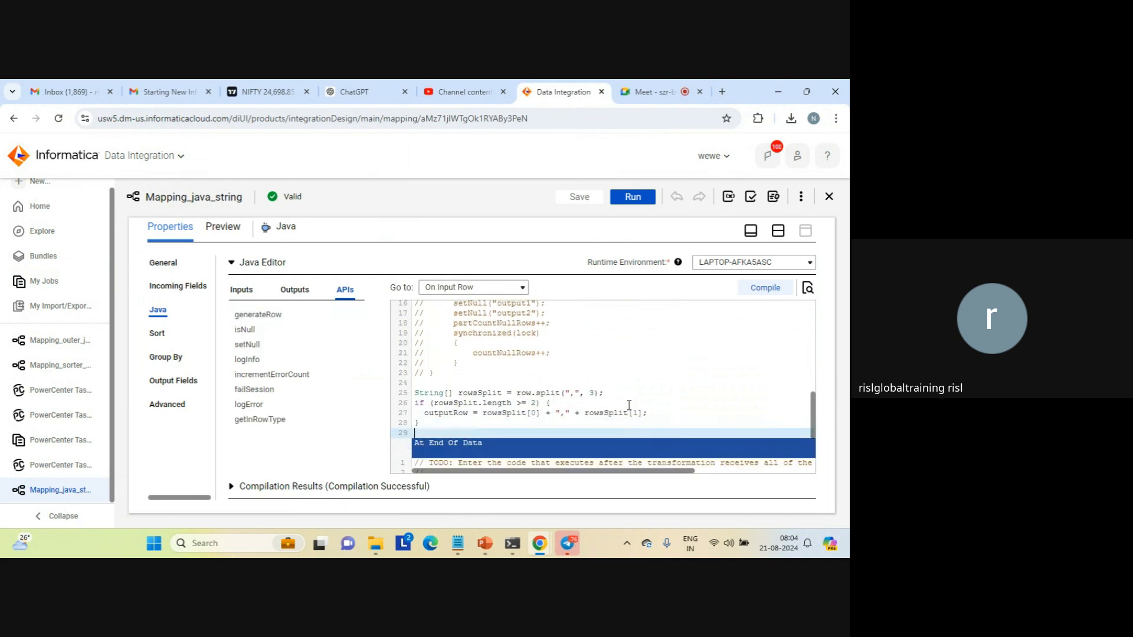
key("shift+Up")
key("shift+Up")
key("shift+Up")
key("Down")
key("Return")
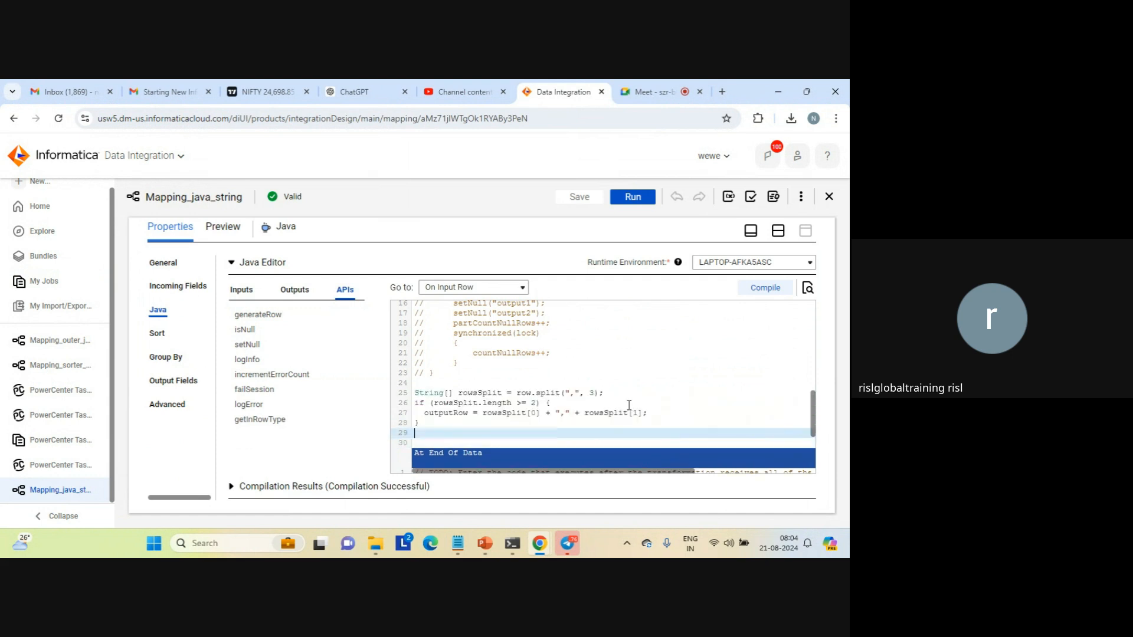
mouse_move(306, 324)
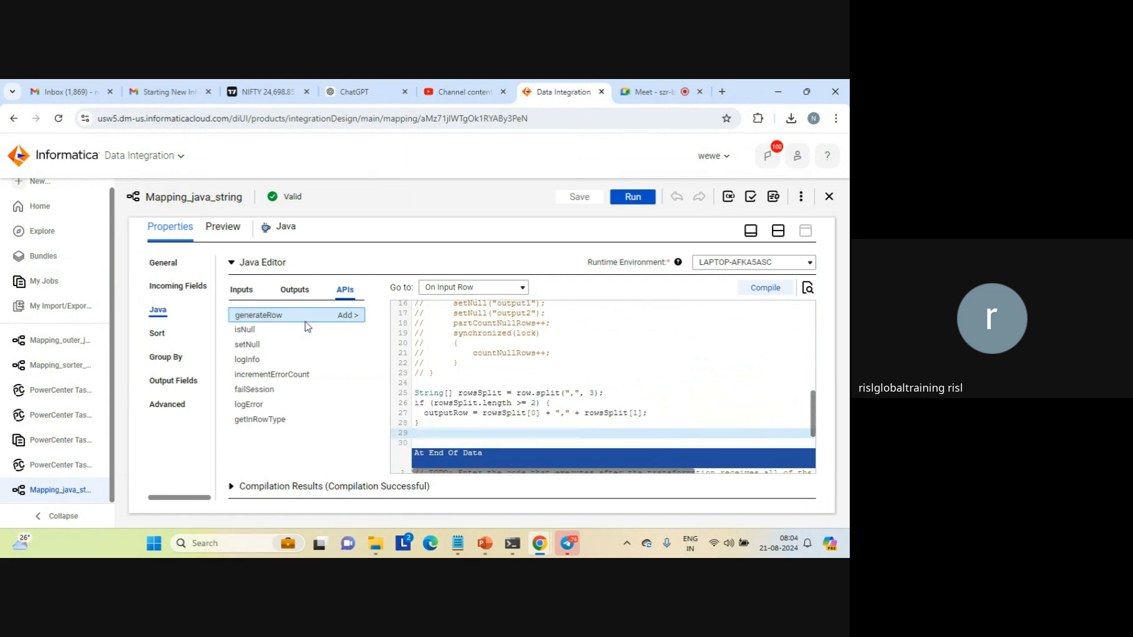
left_click(347, 319)
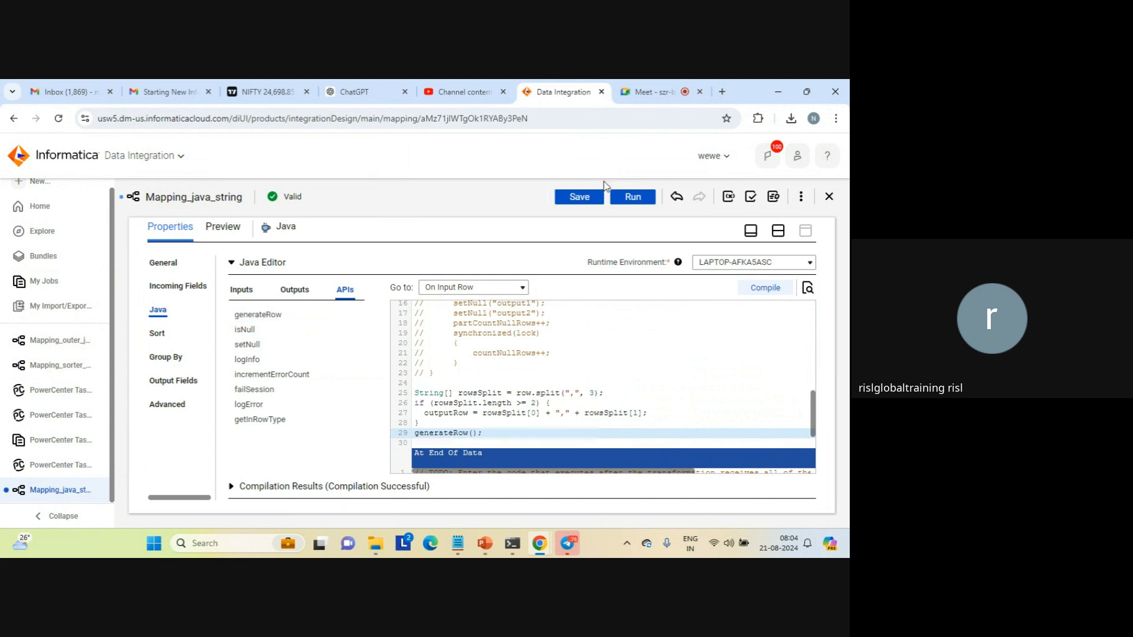
Recompile the Java transformation code and save Mapping_java_string
left_click(578, 198)
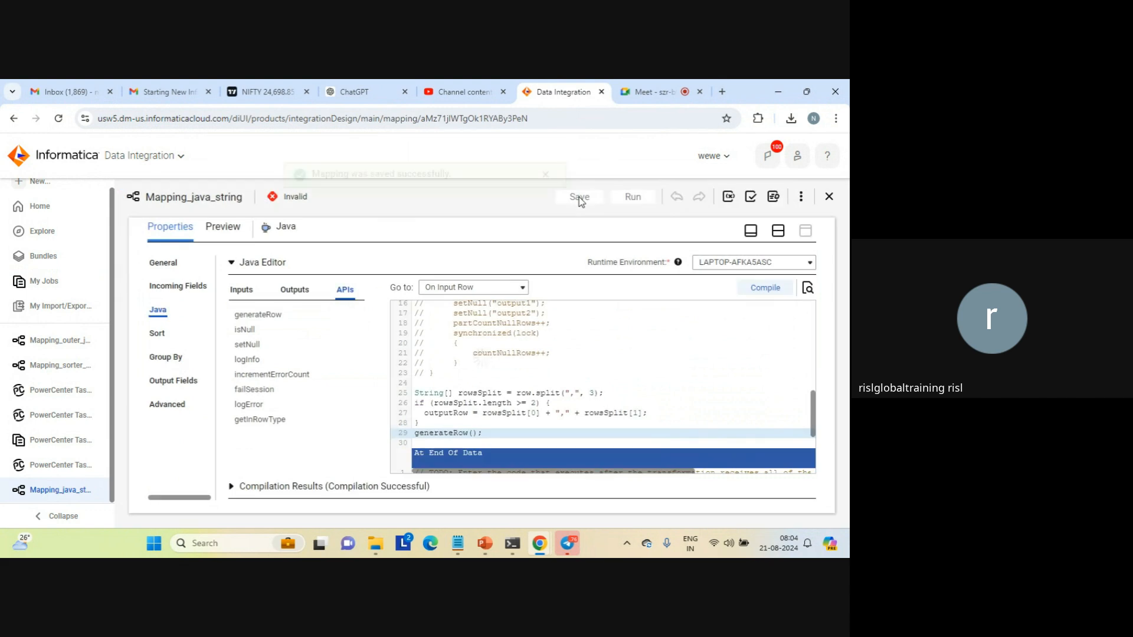
left_click(547, 198)
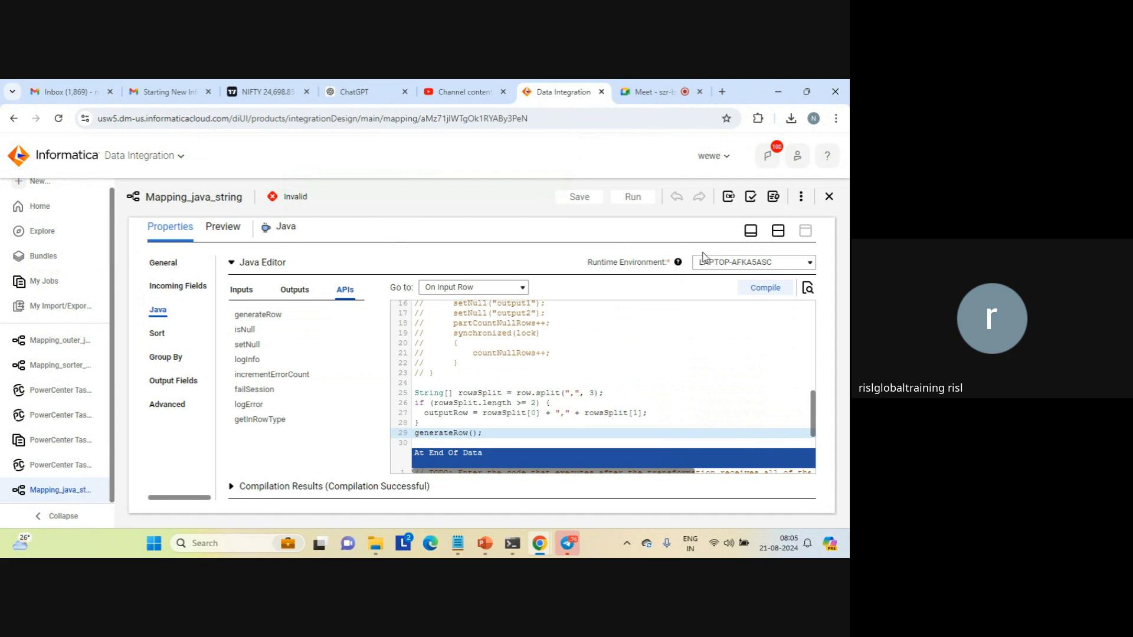
left_click(760, 289)
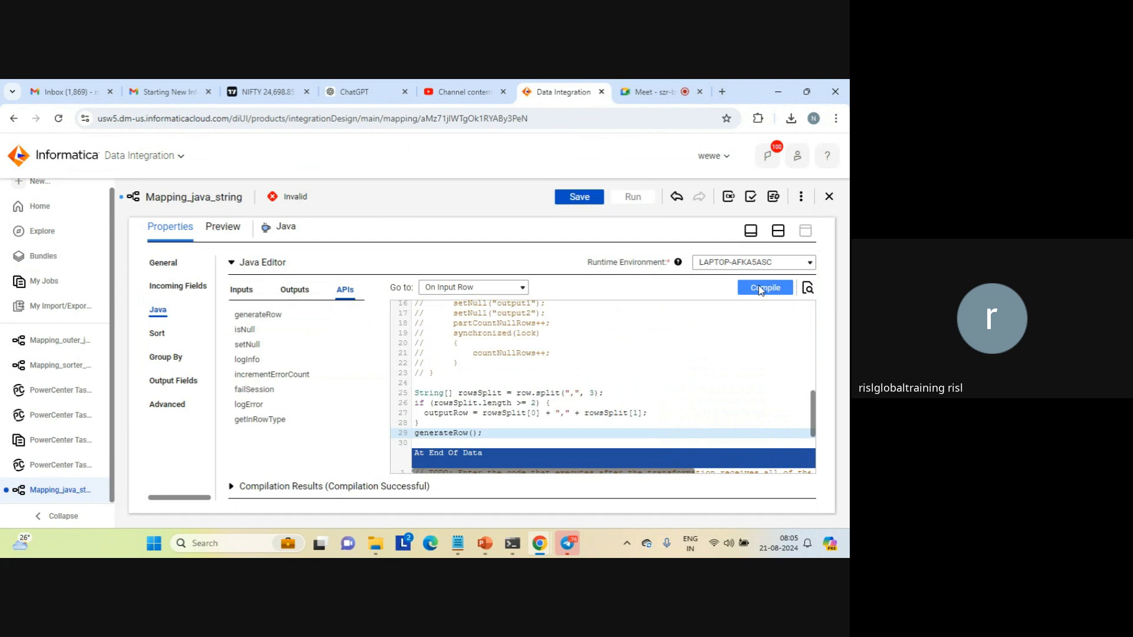
left_click(578, 198)
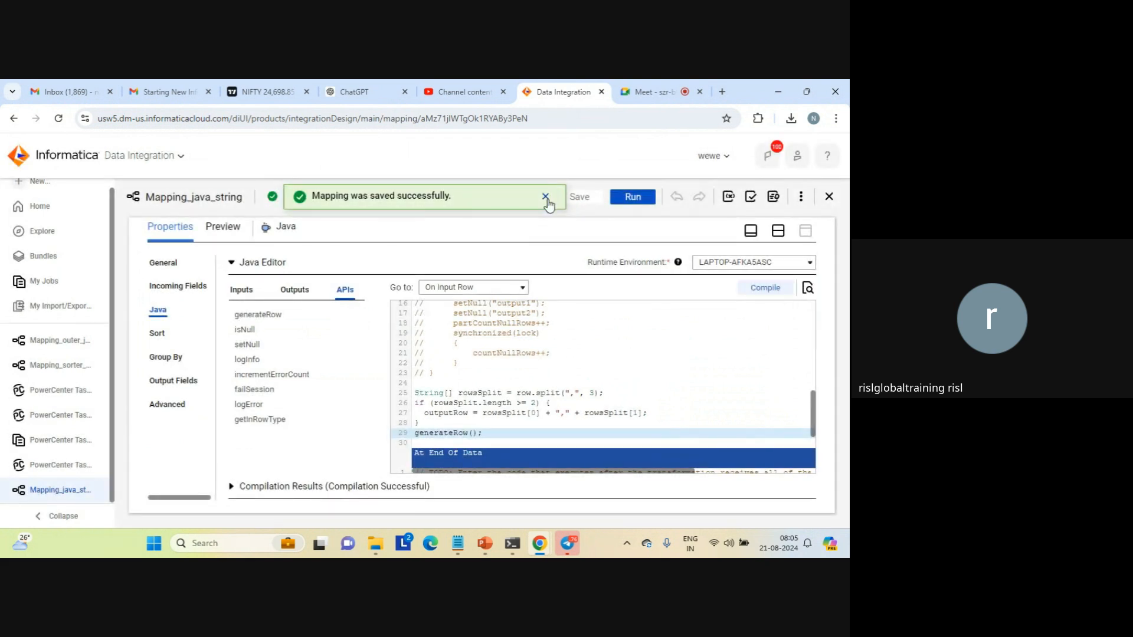
Run Mapping_java_string in the LAPTOP-AFKA5ASC runtime environment and check the new run's status and processed rows in My Jobs
left_click(634, 200)
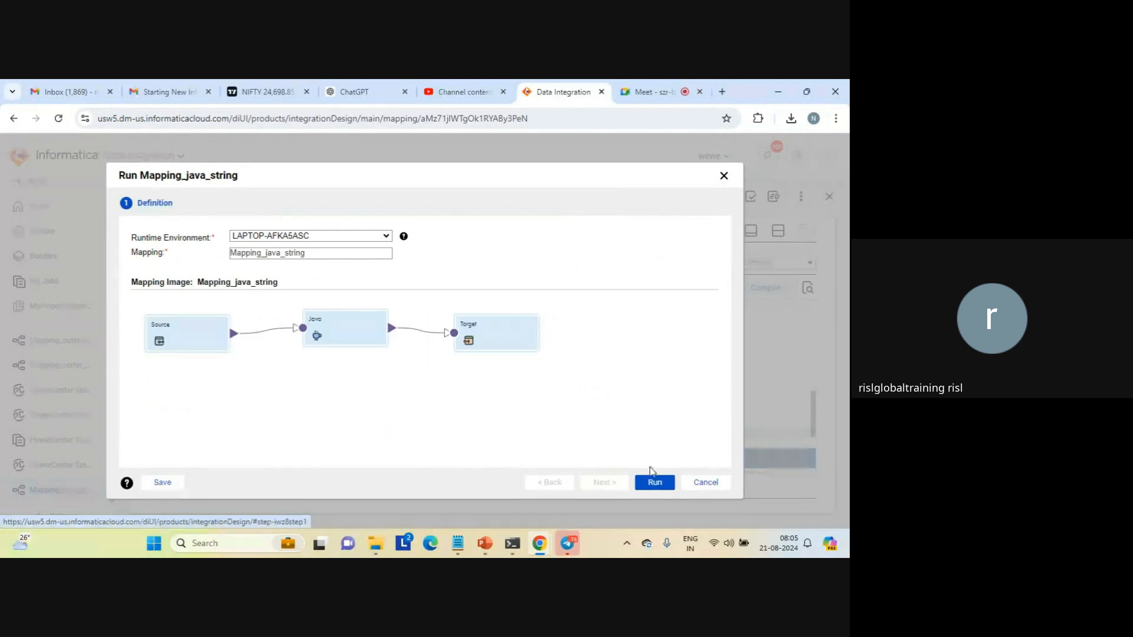
left_click(654, 484)
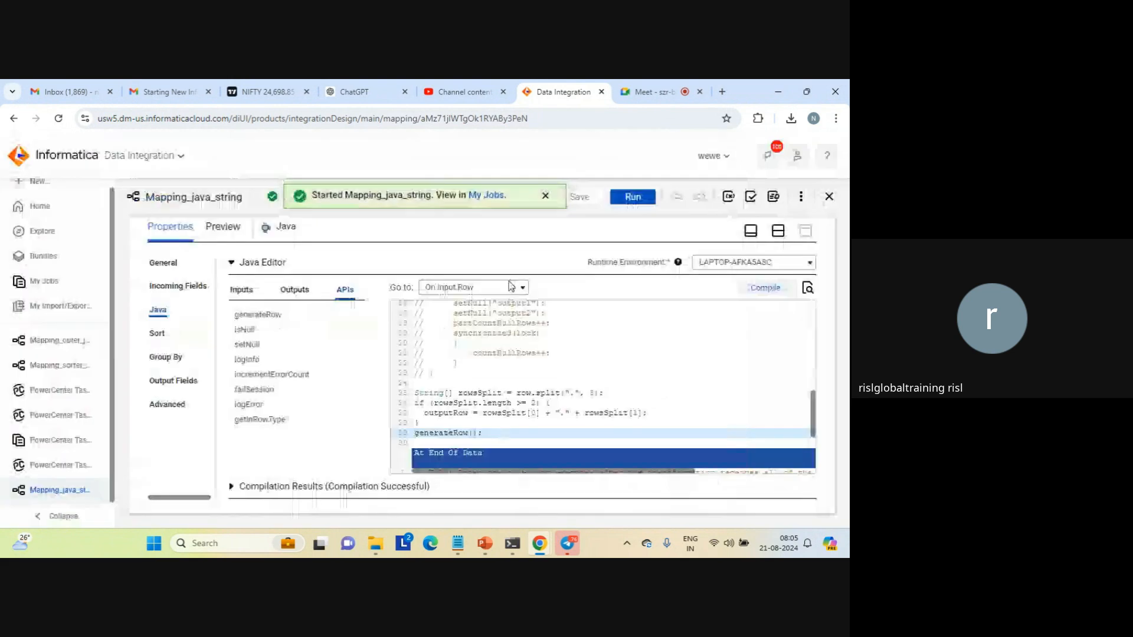
left_click(489, 201)
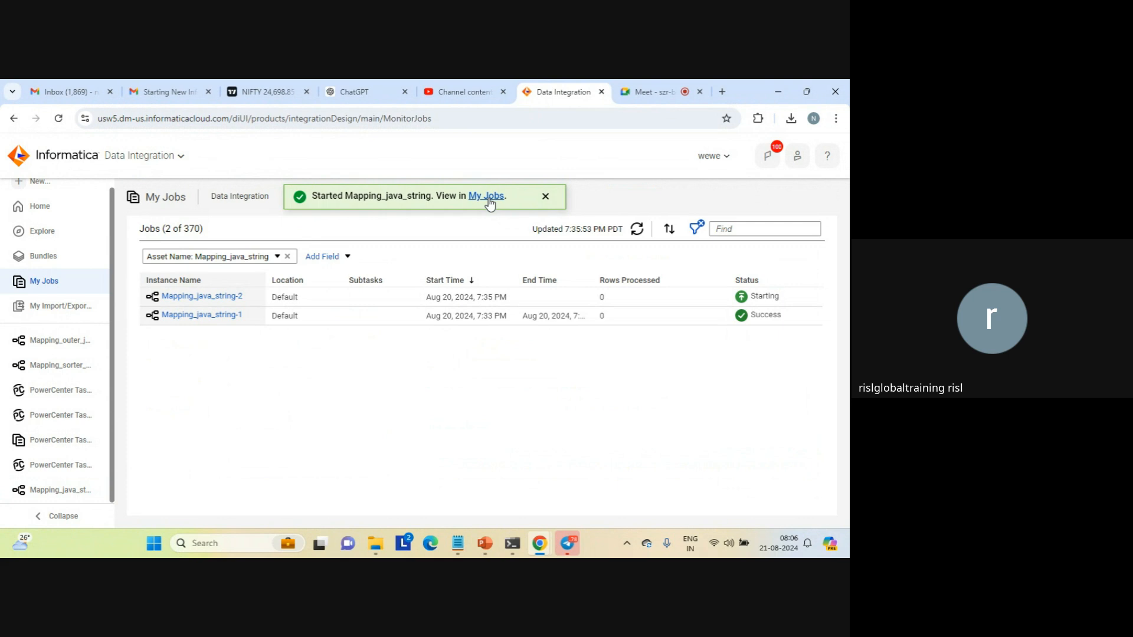
left_click(545, 198)
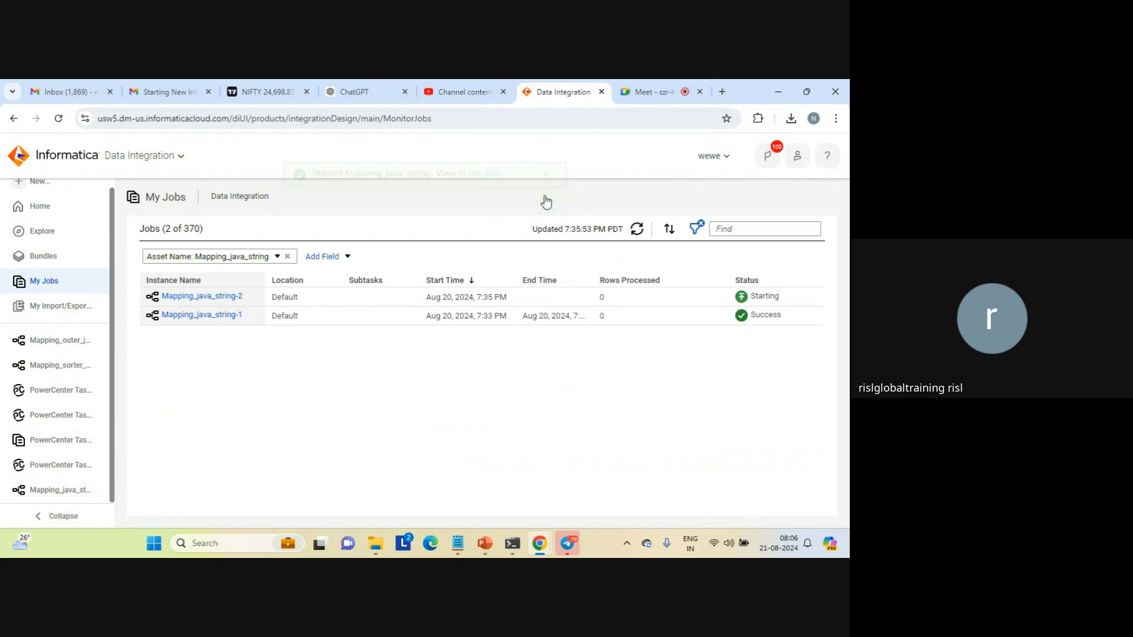
left_click(637, 231)
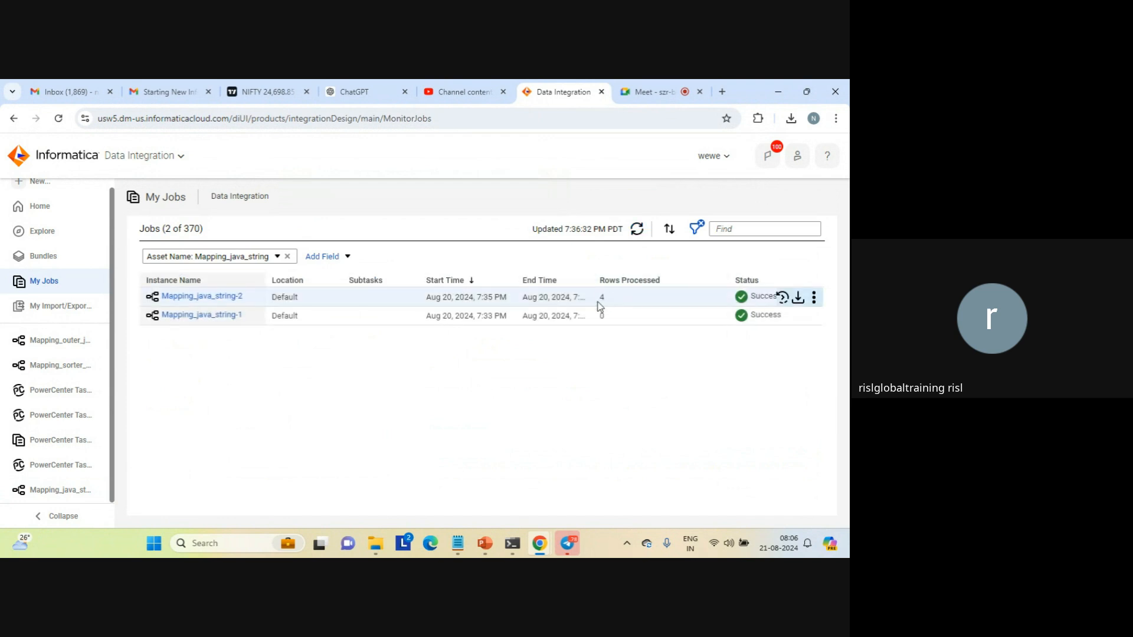
Switch to File Explorer and open java_result_single_field from the target folder on drive C
mouse_move(375, 537)
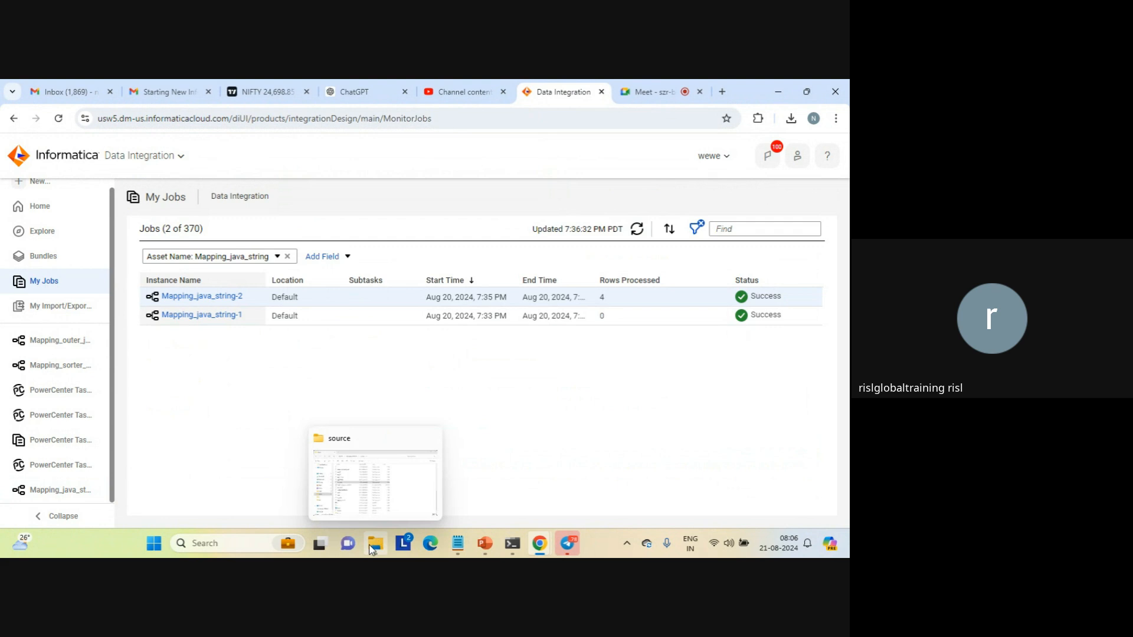
left_click(388, 487)
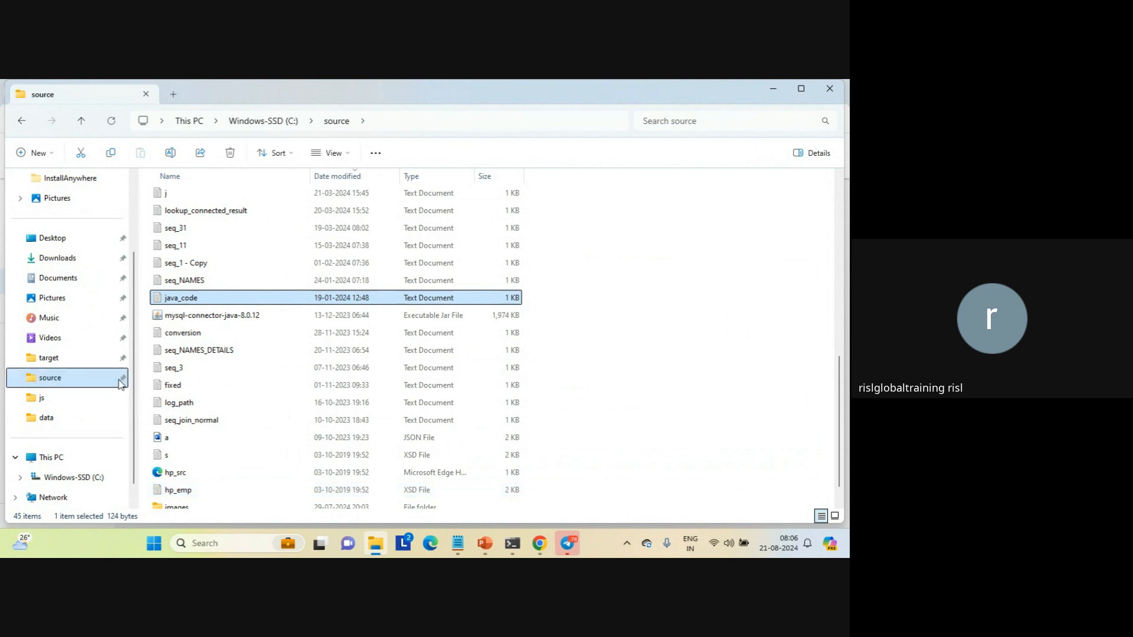
left_click(48, 359)
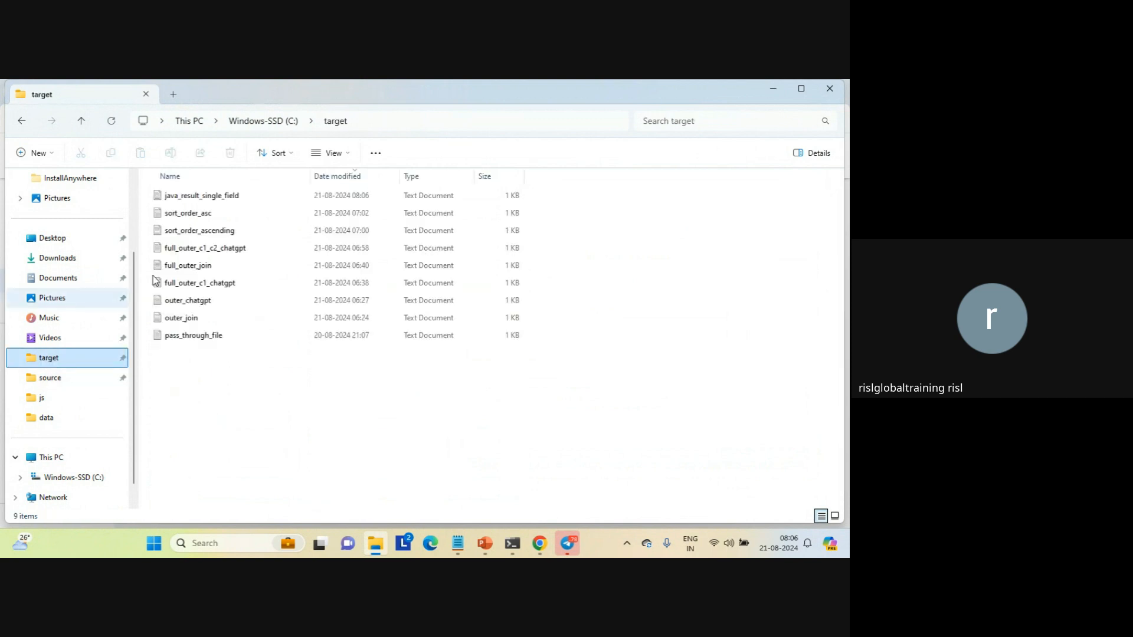
double_click(214, 197)
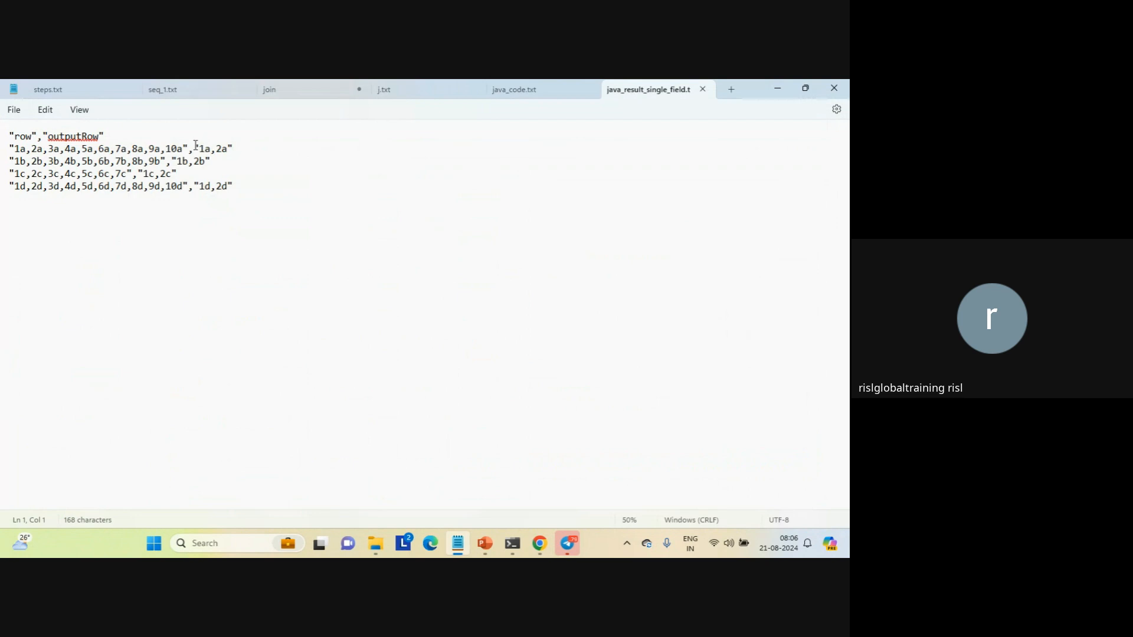
Compare the row and outputRow values in java_result_single_field.txt, and close the file
left_click(195, 150)
left_click_drag(194, 149, 245, 150)
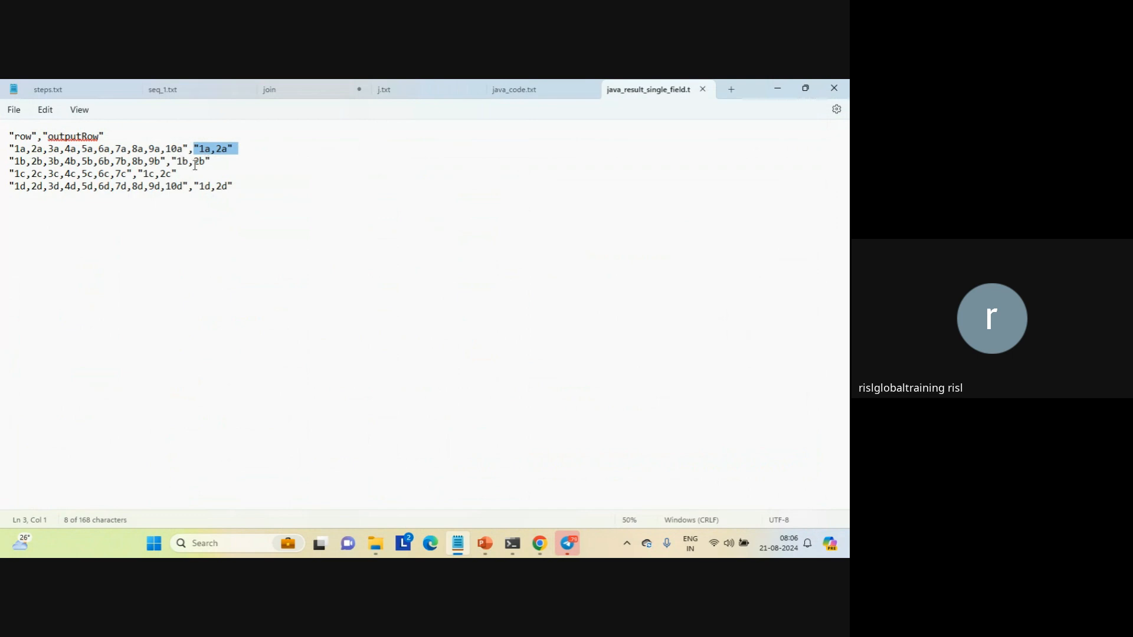
left_click(248, 188)
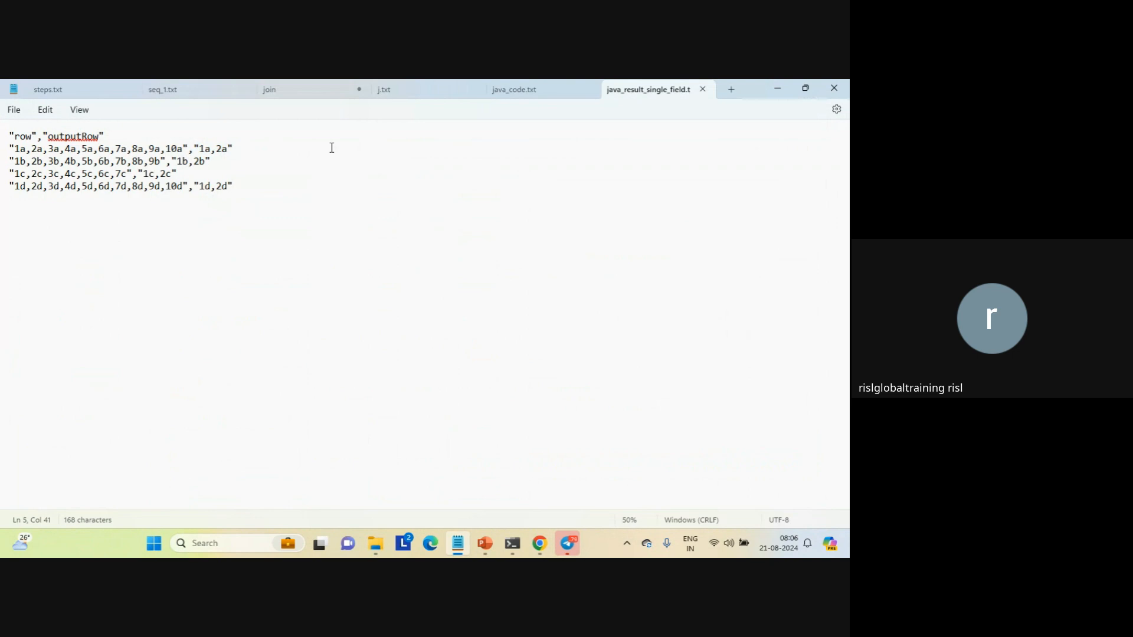
left_click_drag(194, 149, 245, 153)
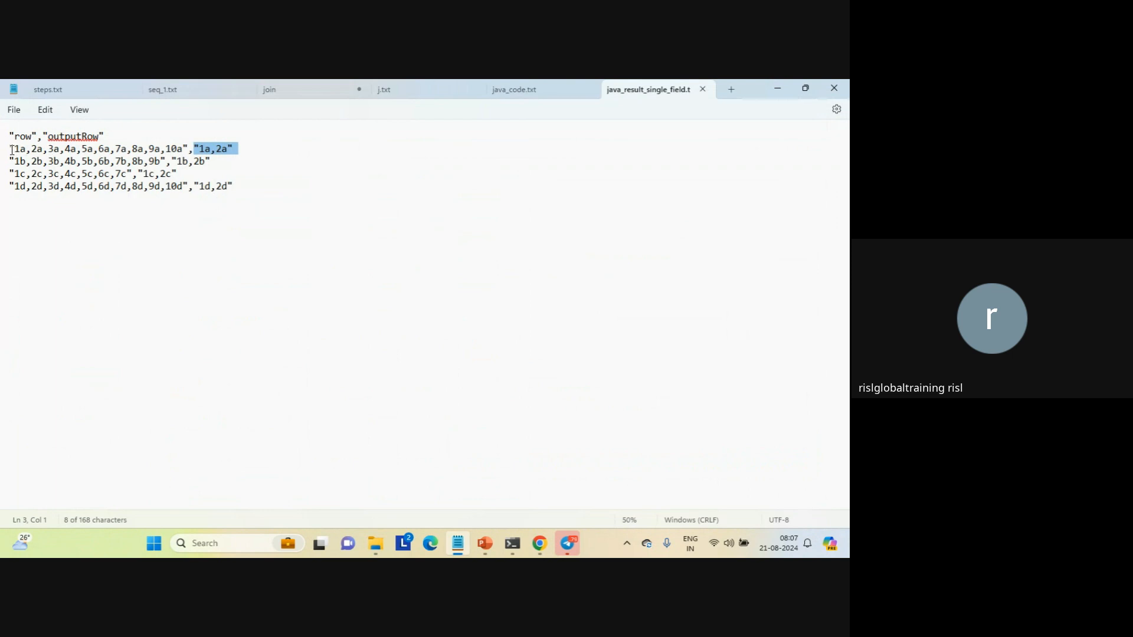
left_click_drag(12, 150, 248, 153)
left_click(249, 152)
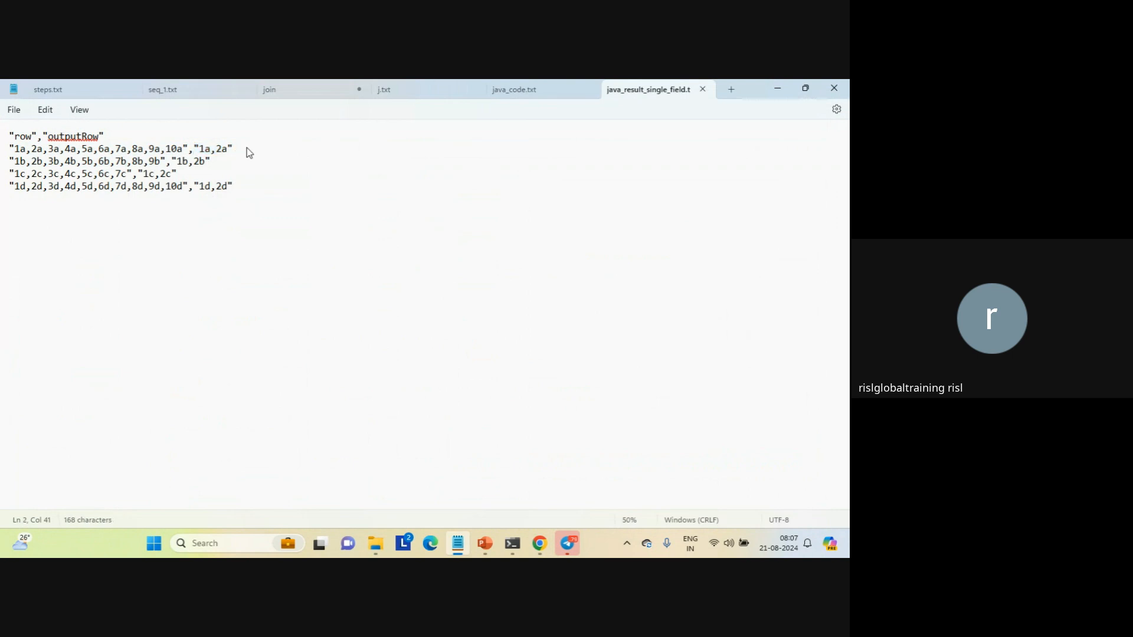
double_click(55, 151)
left_click(702, 89)
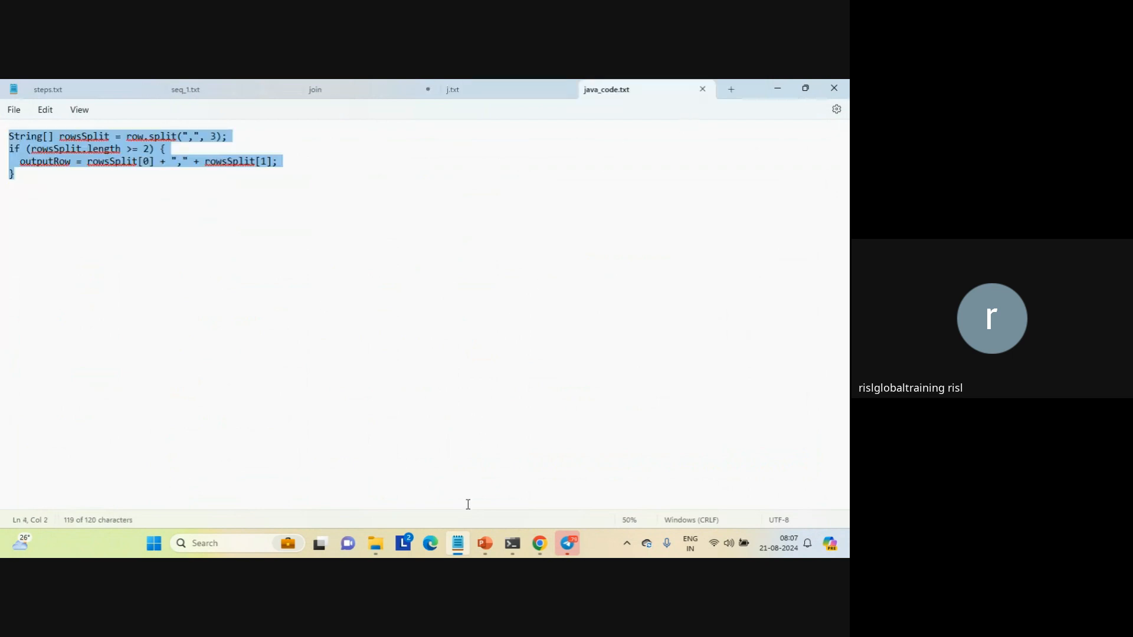
Switch back to Data Integration in Chrome and reopen the Java code of Mapping_java_string
mouse_move(547, 545)
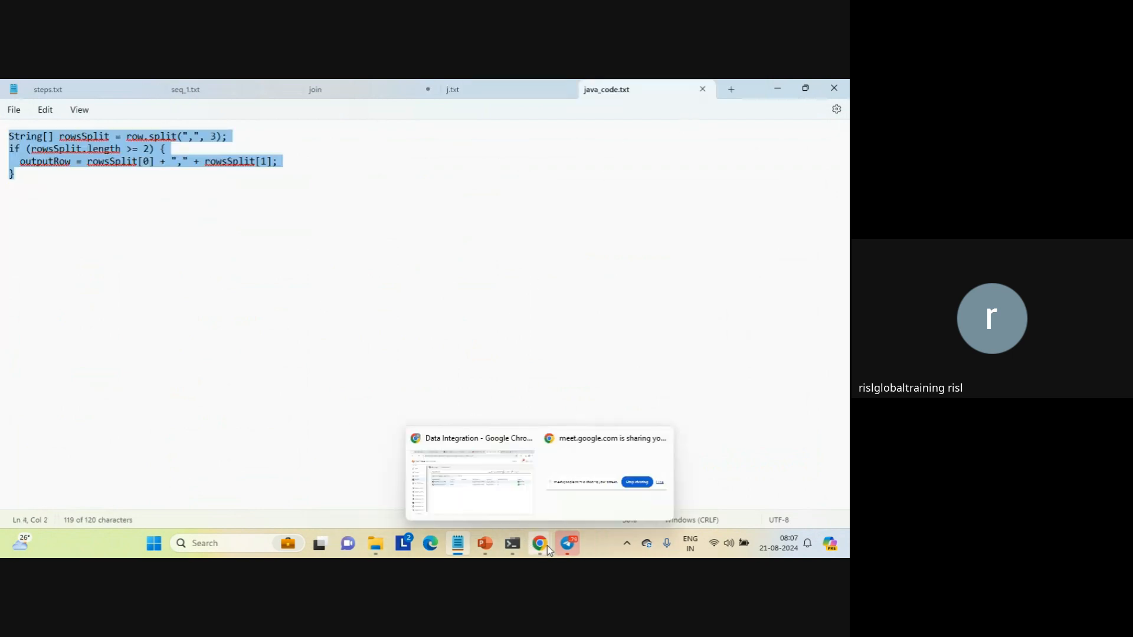
left_click(467, 465)
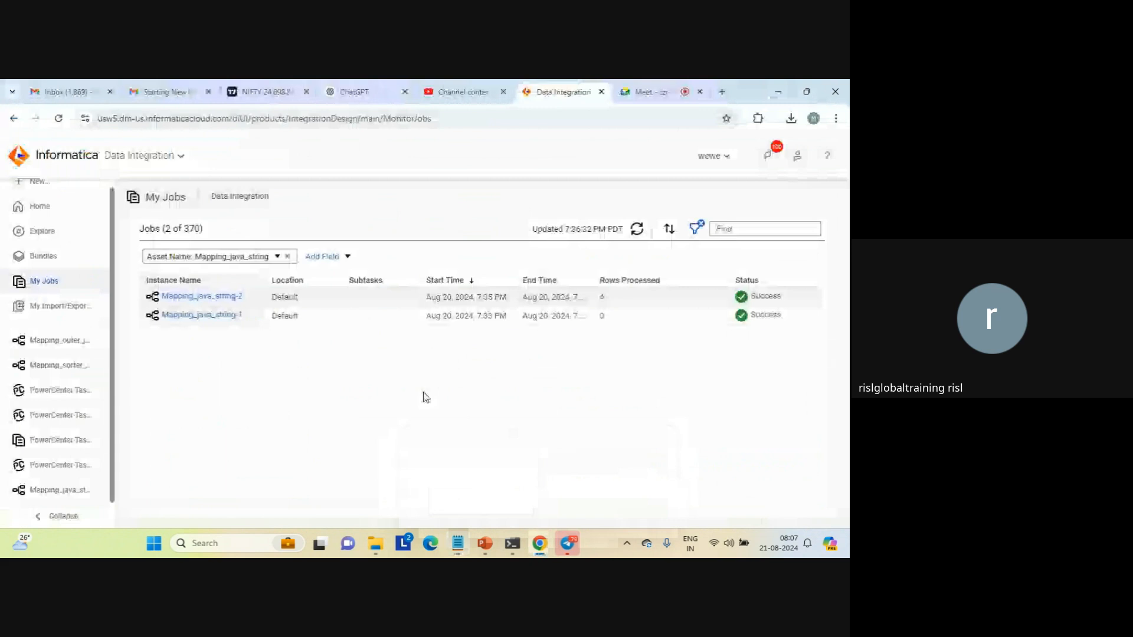
left_click(59, 489)
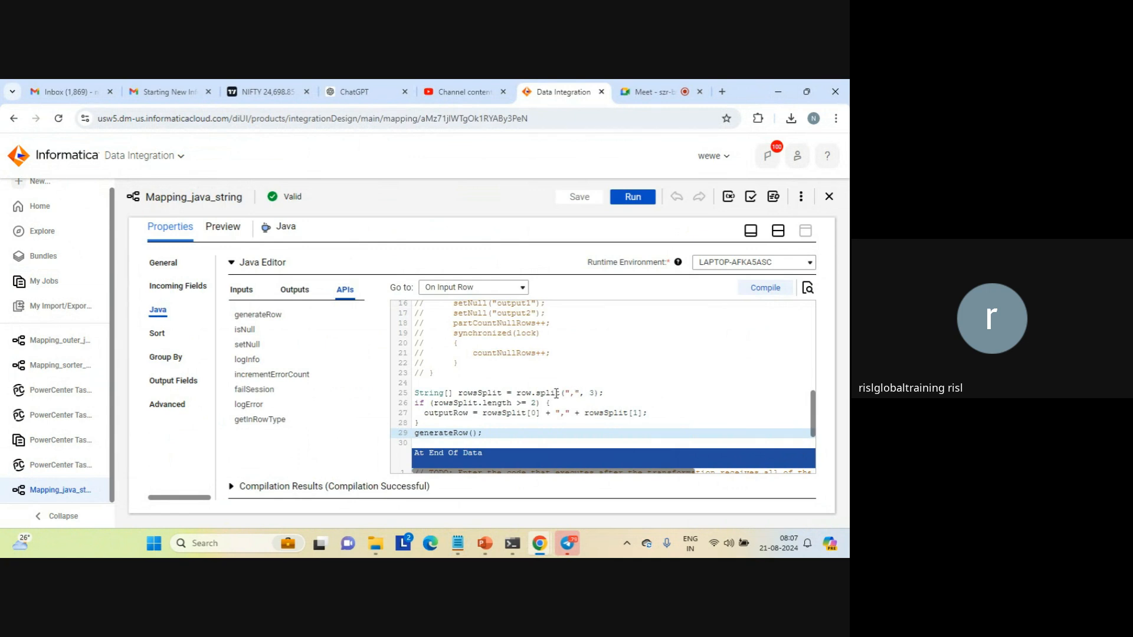
Change the split limit in the row.split(",") call of the On Input Row code to 4
left_click(595, 392)
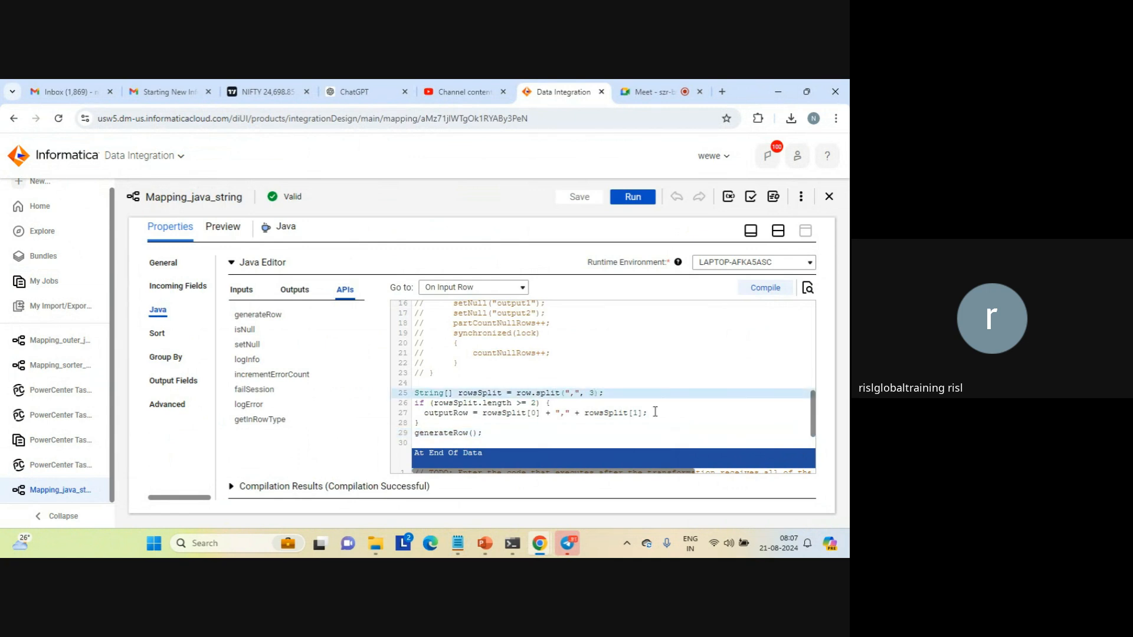
key("BackSpace")
type("4")
Extend the outputRow assignment after rowsSplit[1] with a copied "," + rowsSplit segment that uses index 2
left_click(643, 412)
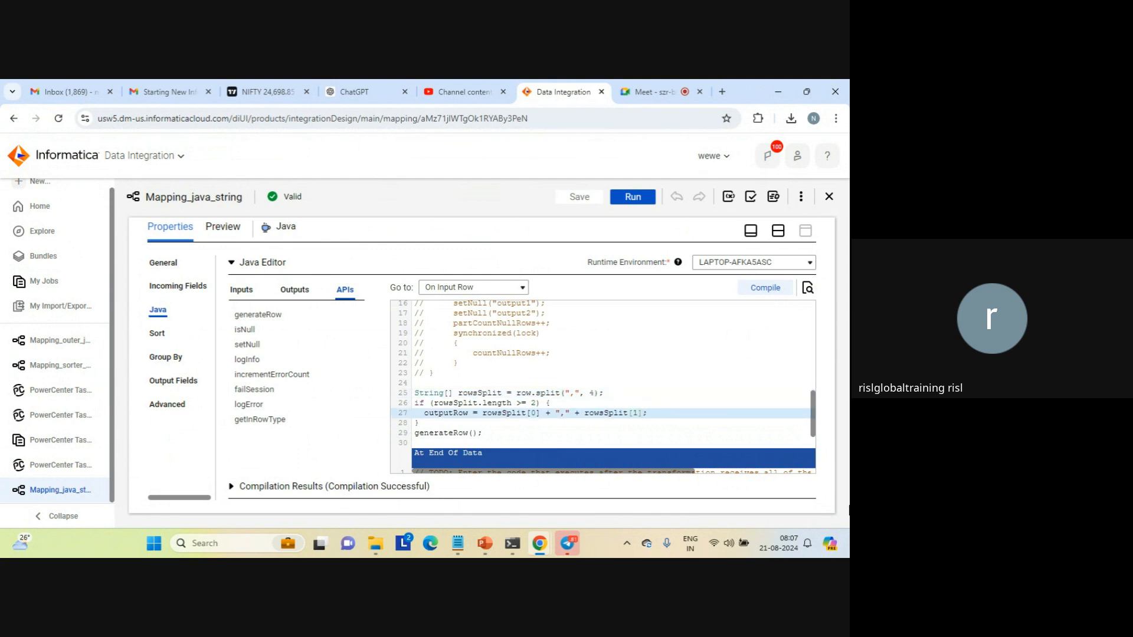
key("shift+Left")
key("shift+Left")
key("shift+Left")
key("shift+Left")
key("shift+Left")
key("shift+Left")
key("shift+Left")
key("shift+Left")
key("shift+Left")
key("shift+Left")
key("shift+Left")
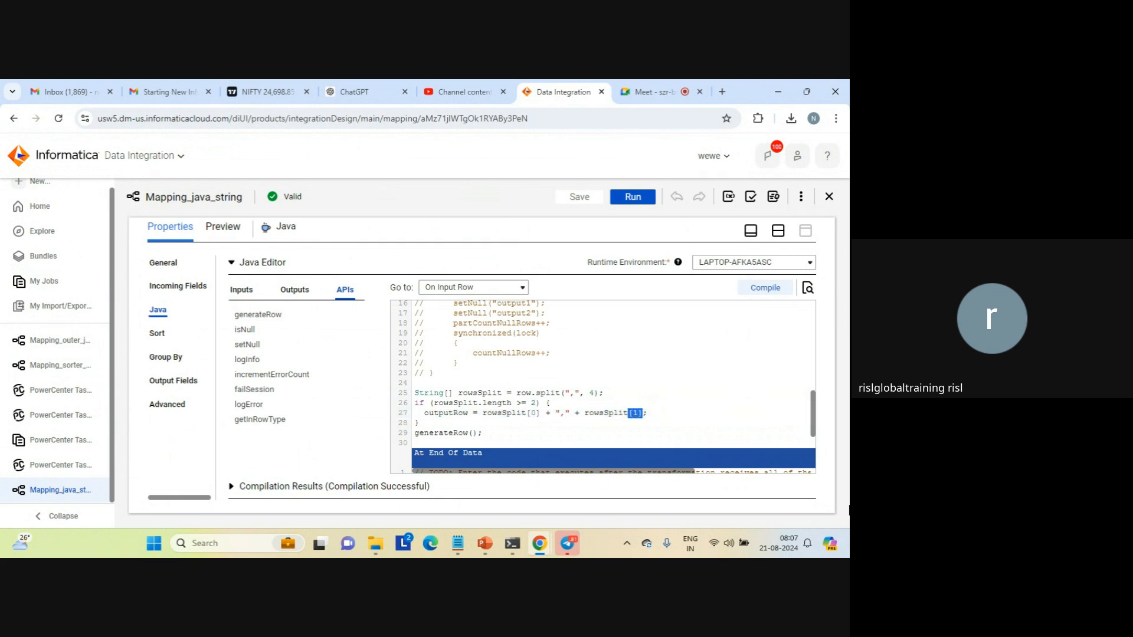
key("shift+Left")
key("shift+Left")
key("shift+Left")
key("shift+Left")
key("shift+Left")
key("shift+Left")
key("shift+Left")
key("ctrl+c")
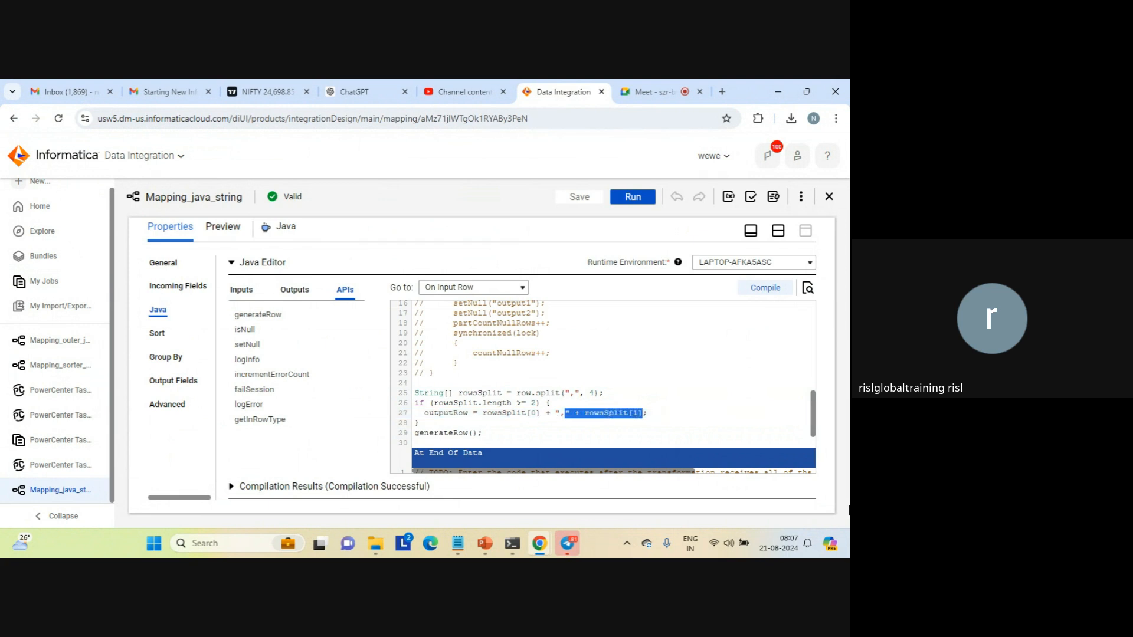
key("Right")
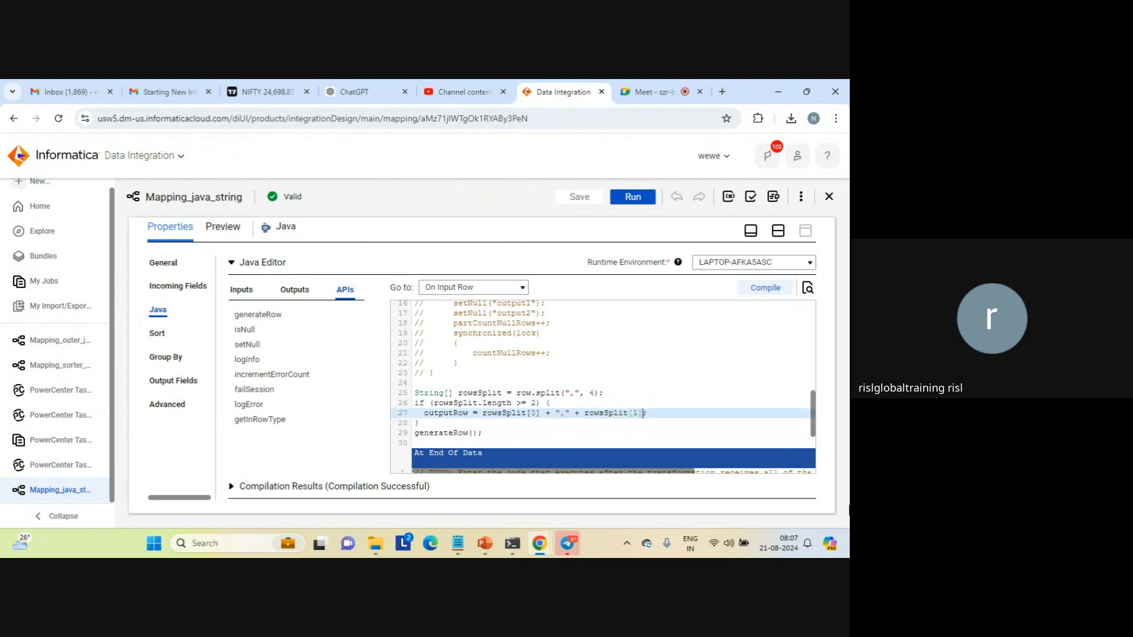
key("ctrl+v")
key("Left")
key("shift+Right")
type("2")
Compile the edited Java code and save the mapping
left_click(770, 288)
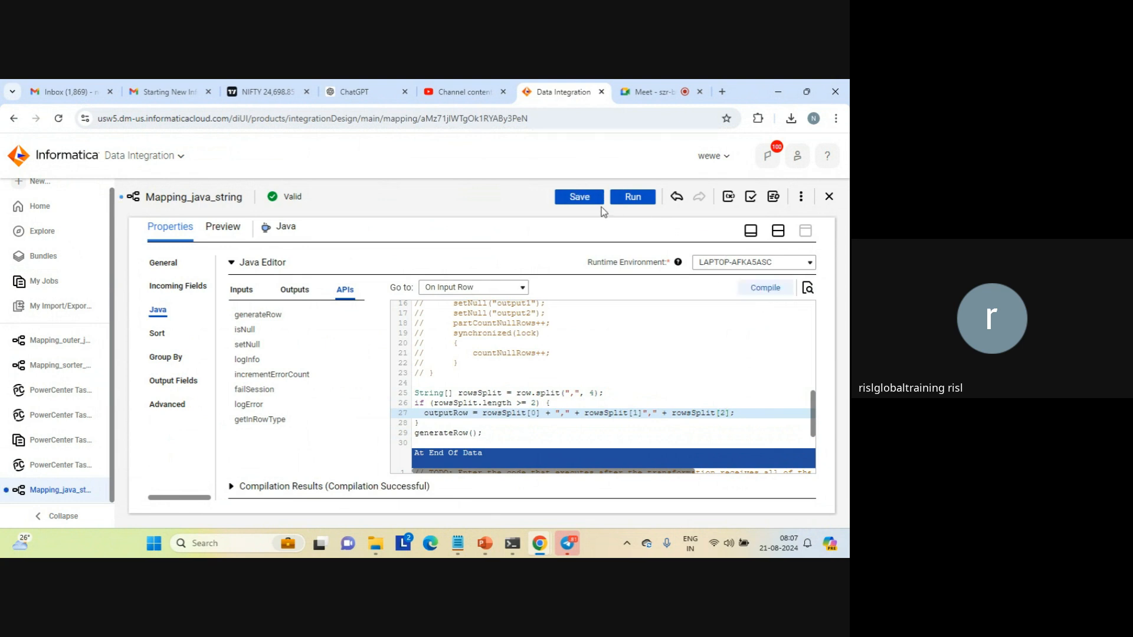
left_click(579, 197)
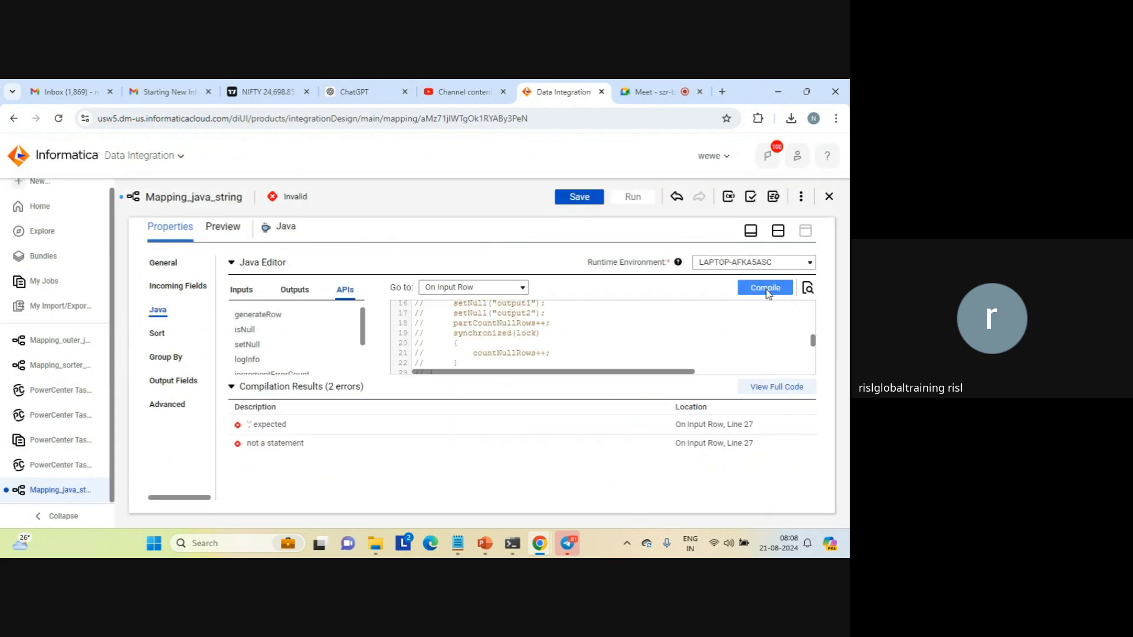
left_click(581, 201)
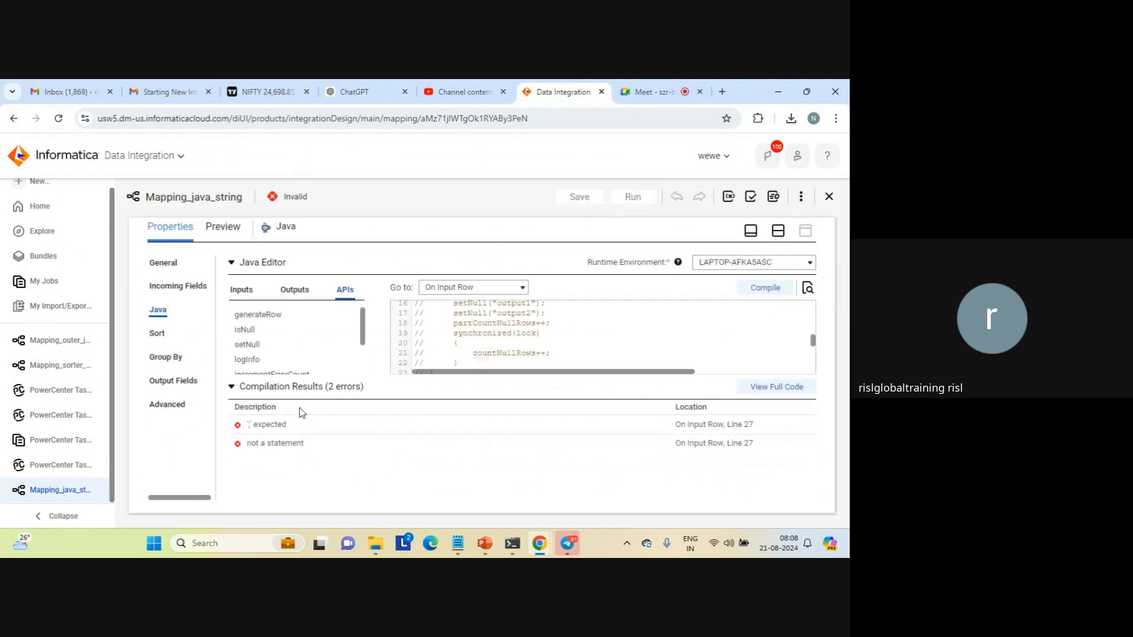
Review the compilation errors and add the missing + operator after rowsSplit[1] in line 27 of the On Input Row code
double_click(277, 426)
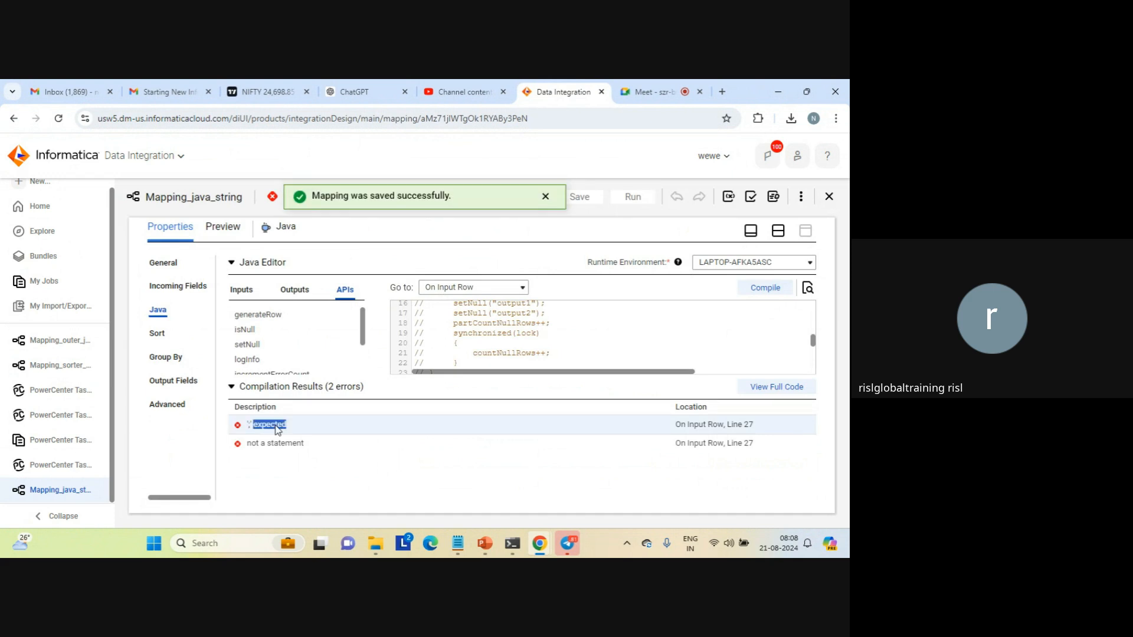
triple_click(280, 444)
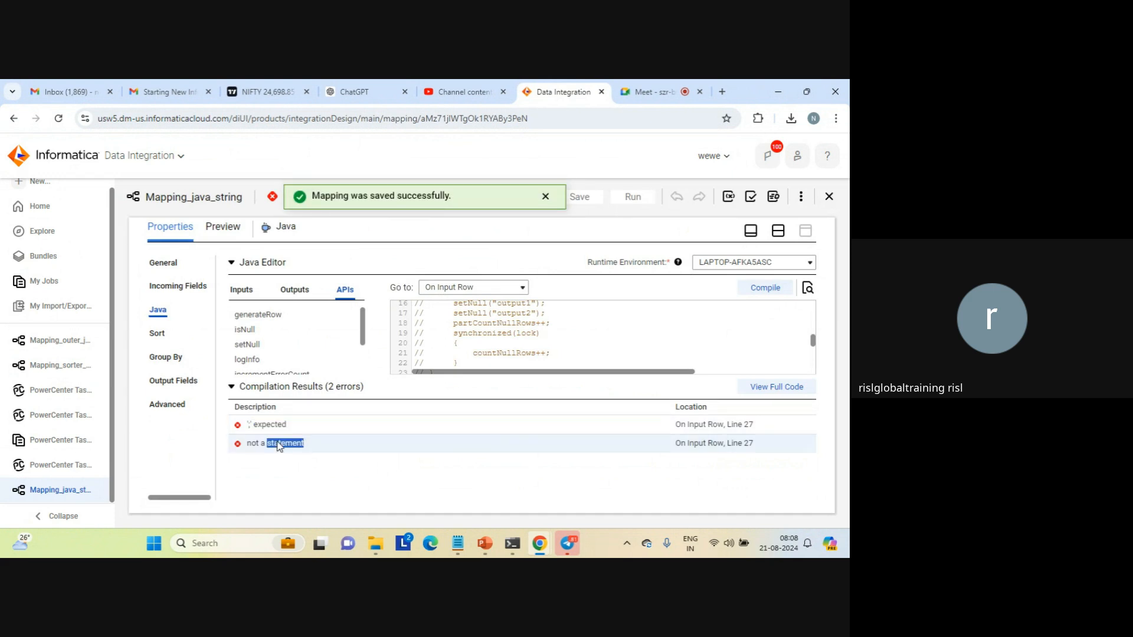
left_click(583, 333)
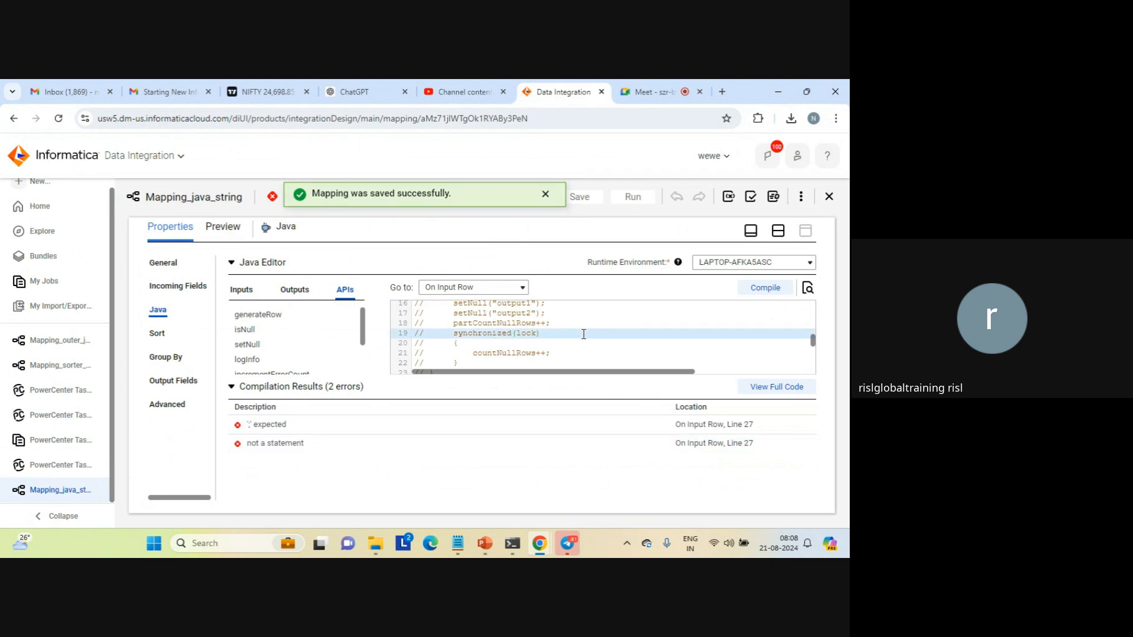
key("Down")
key("Down")
key("Down")
key("Down")
key("Down")
key("Down")
key("Down")
key("Down")
key("Down")
key("Down")
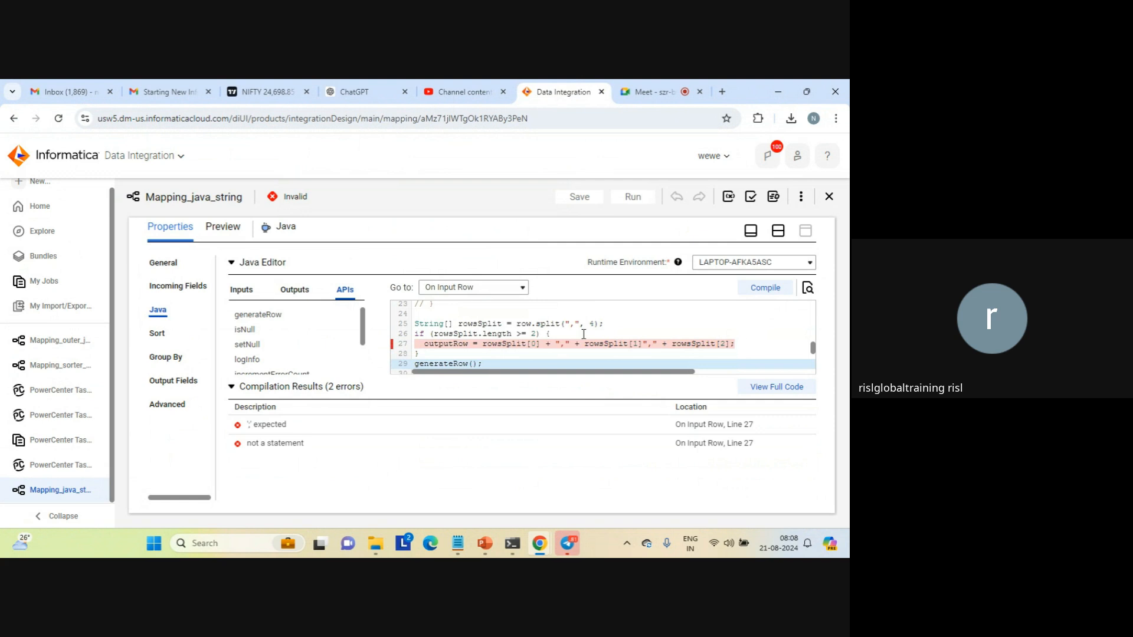
left_click(643, 342)
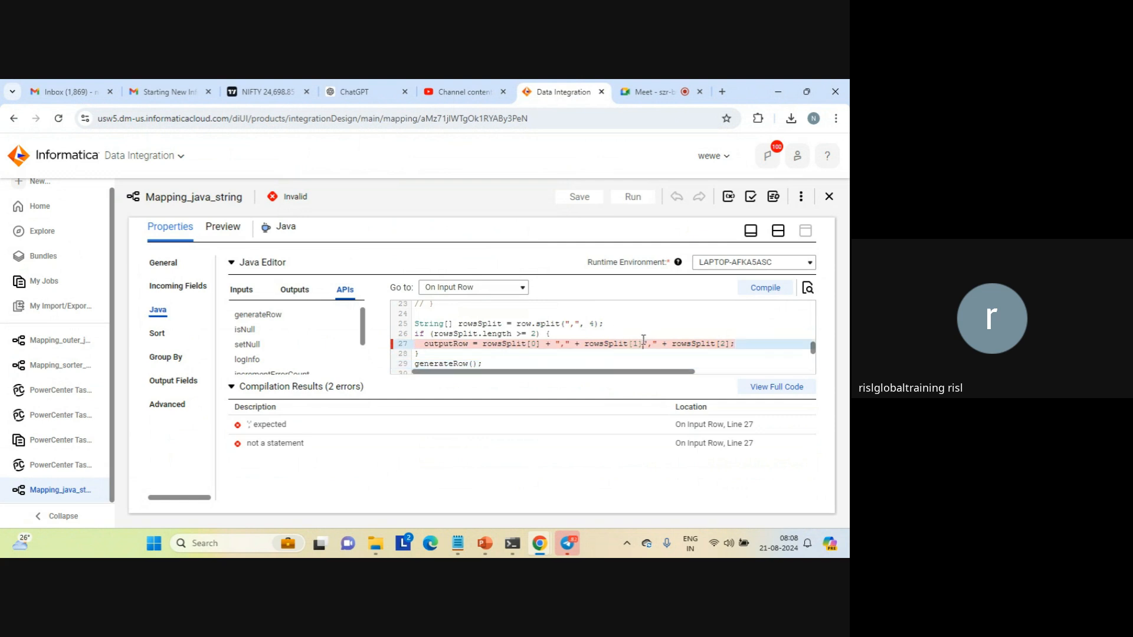
type("+")
left_click(575, 199)
left_click(643, 346)
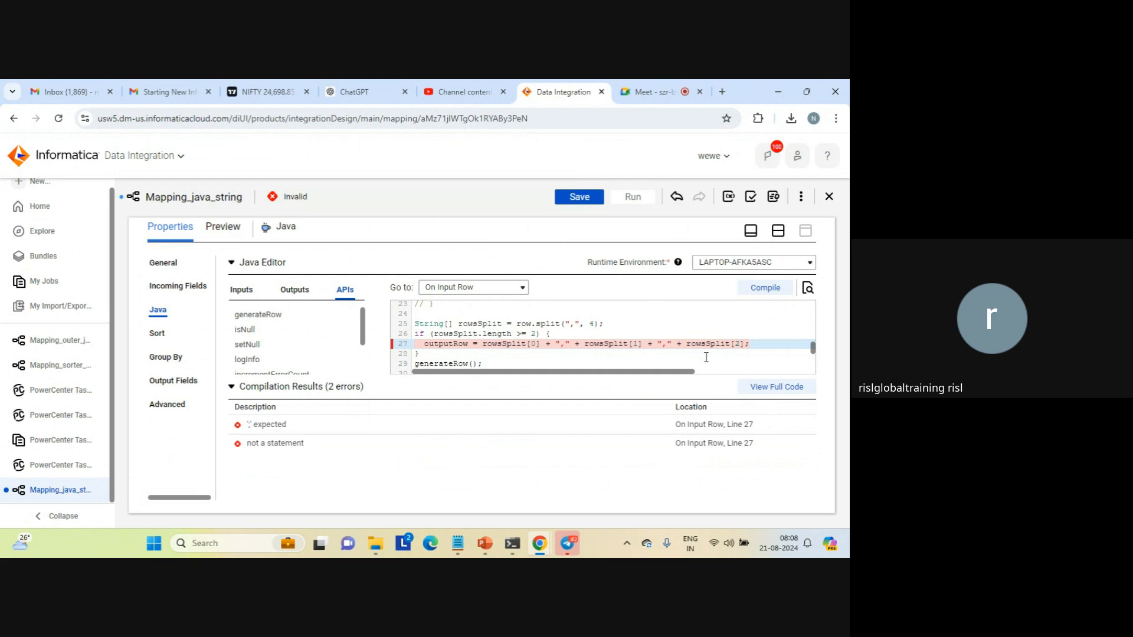
Save the corrected mapping, recompile its Java code, and save the compiled version
left_click(577, 202)
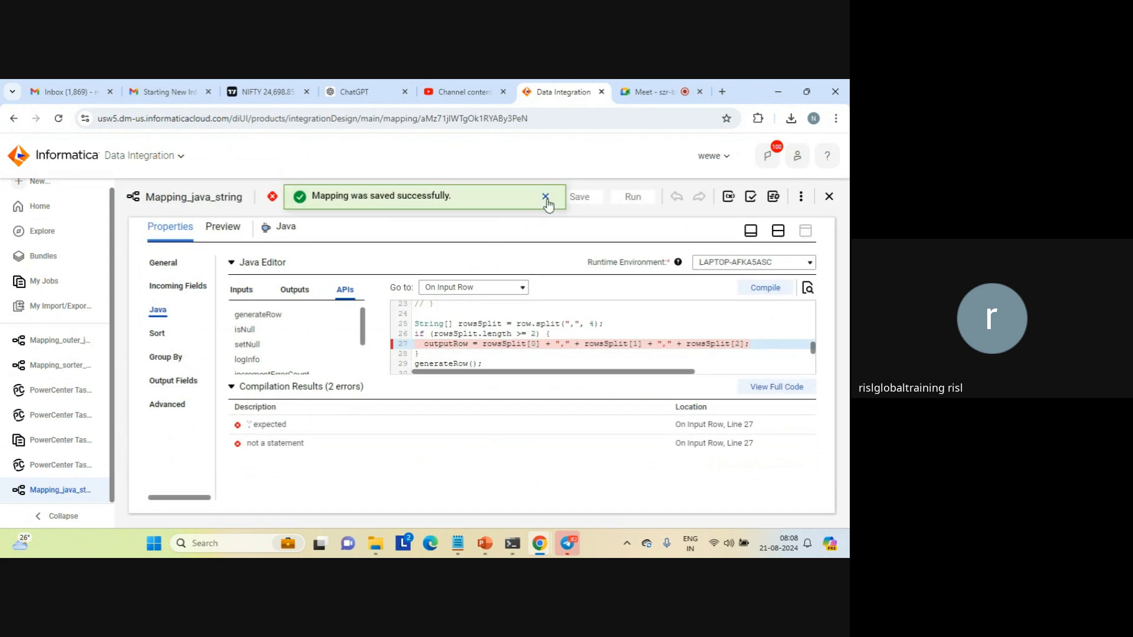
left_click(764, 288)
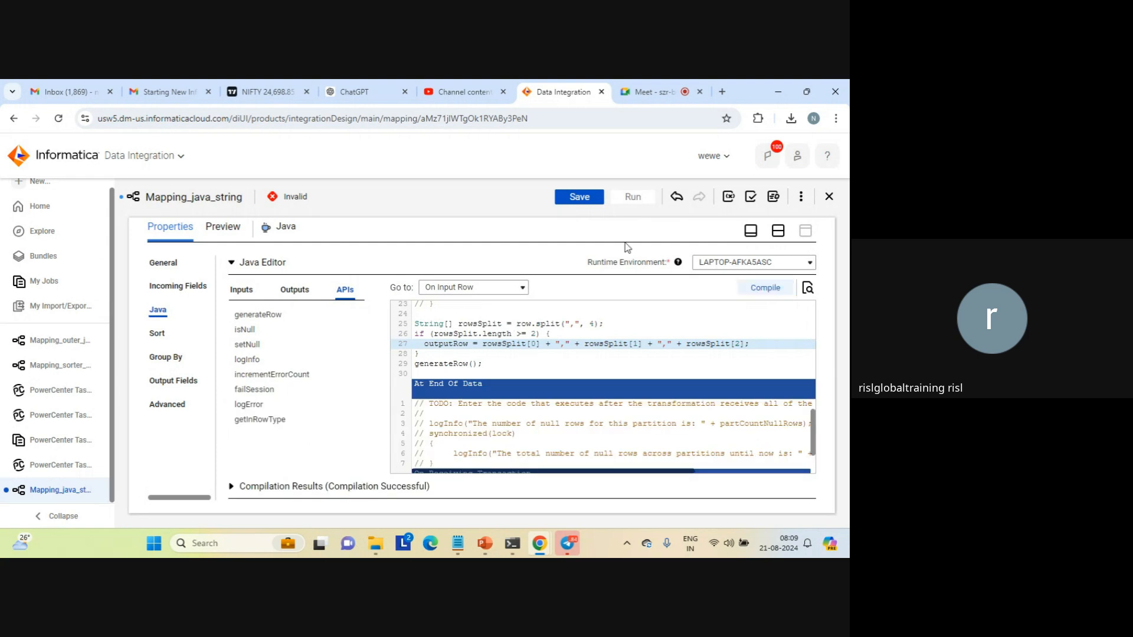
left_click(580, 198)
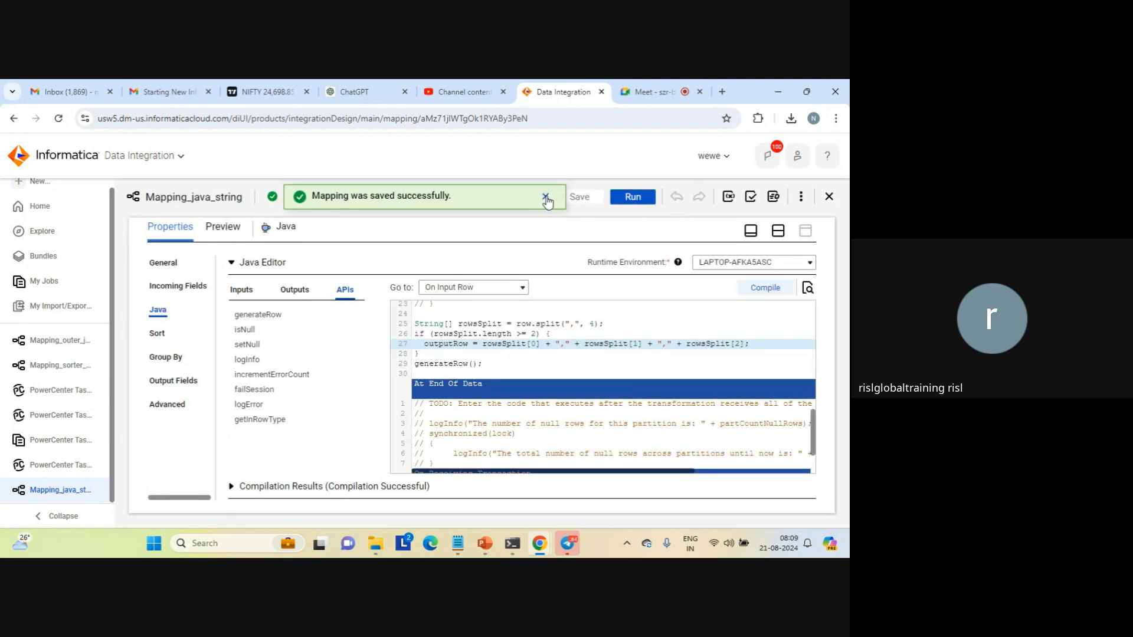
Run Mapping_java_string on LAPTOP-AFKA5ASC and refresh My Jobs to check the latest run's status and processed rows
left_click(545, 197)
left_click(631, 200)
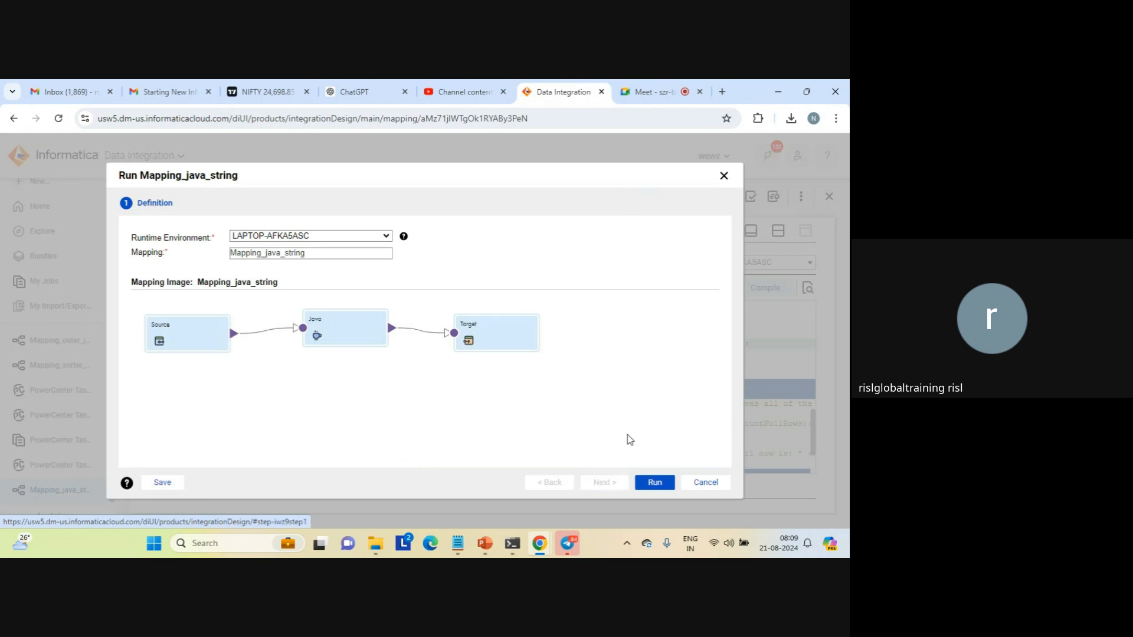
left_click(655, 483)
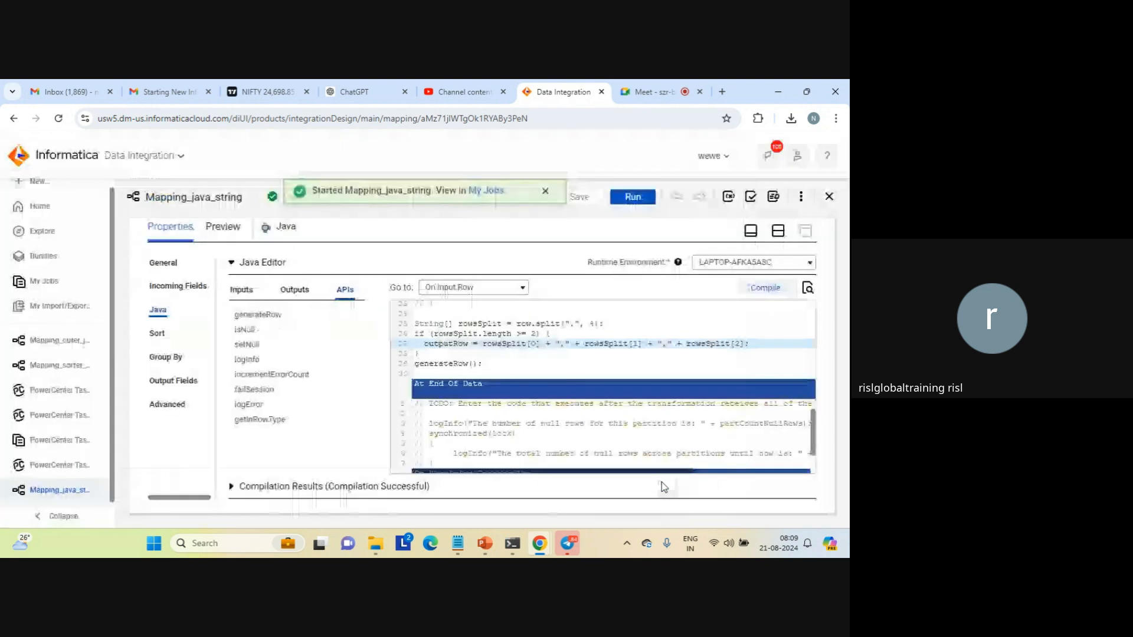
left_click(487, 196)
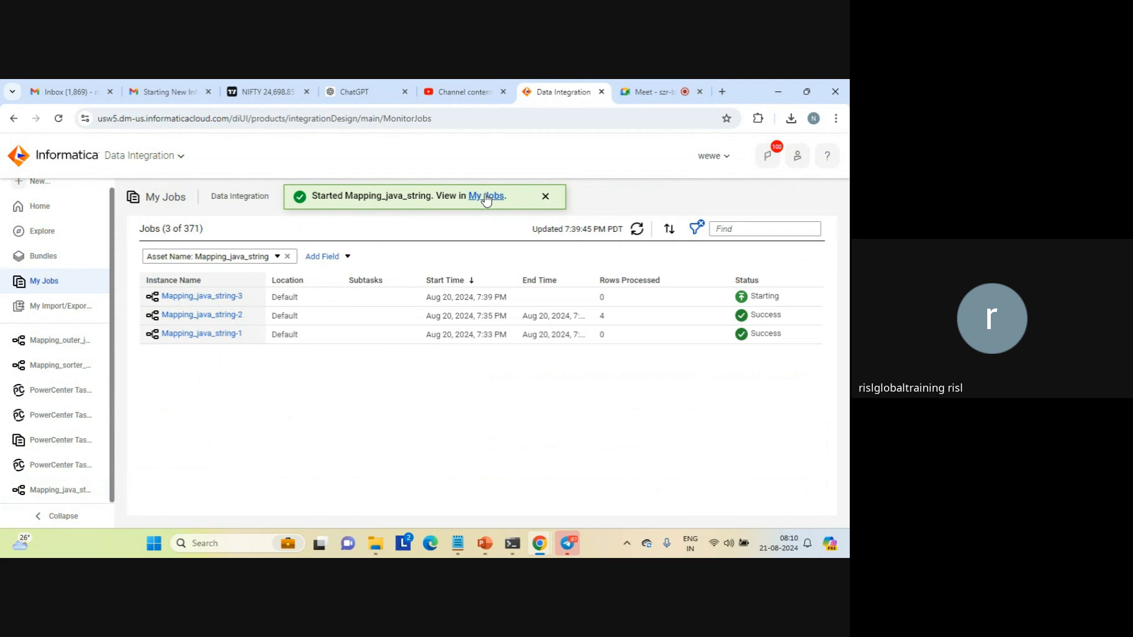
left_click(545, 197)
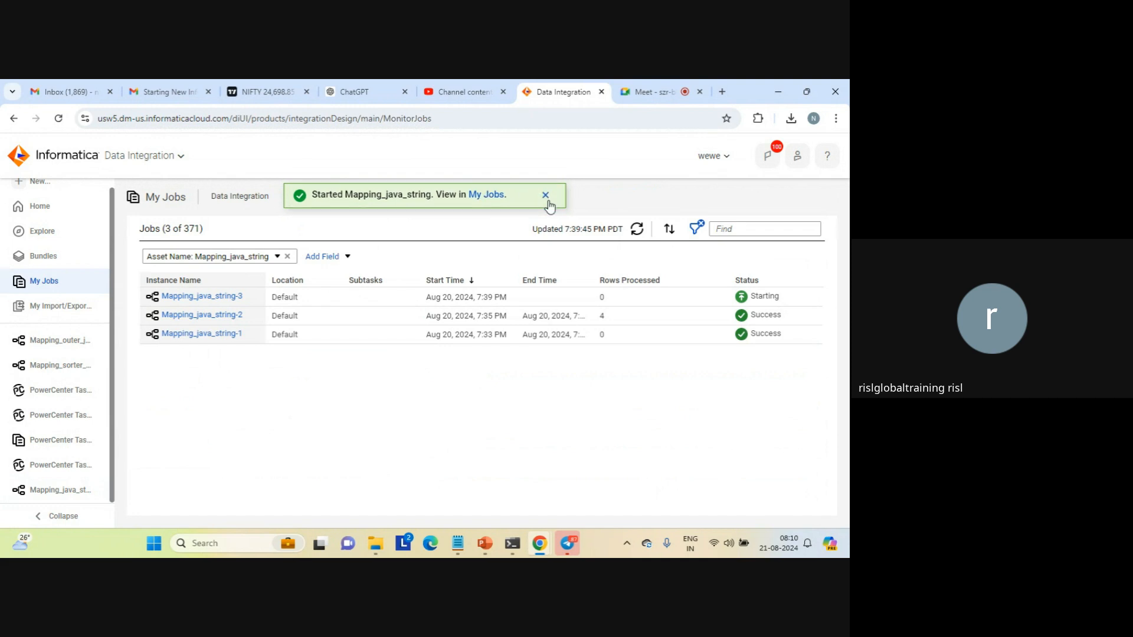
left_click(638, 229)
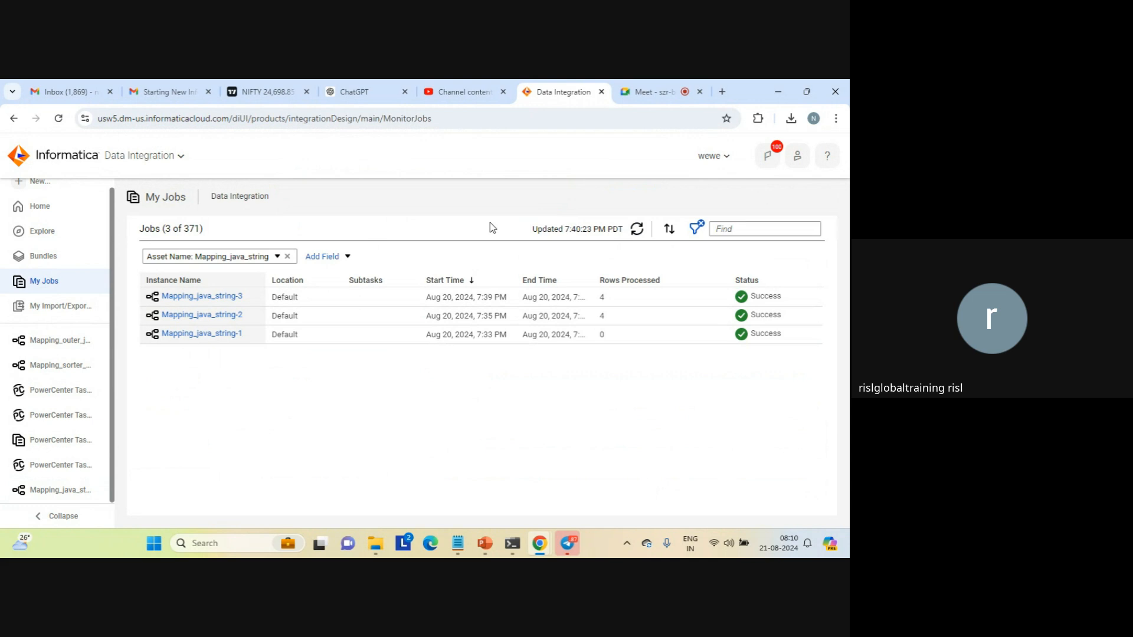
Switch to File Explorer, open java_result_single_field from the target folder to inspect the outputRow values, and close the file
left_click(388, 545)
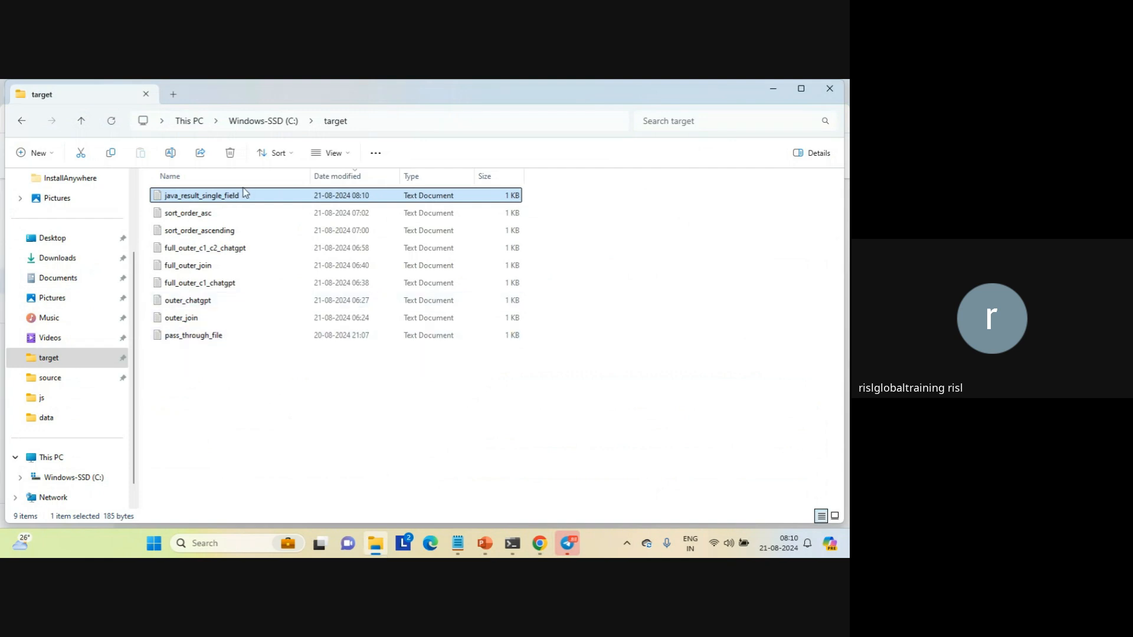
double_click(207, 198)
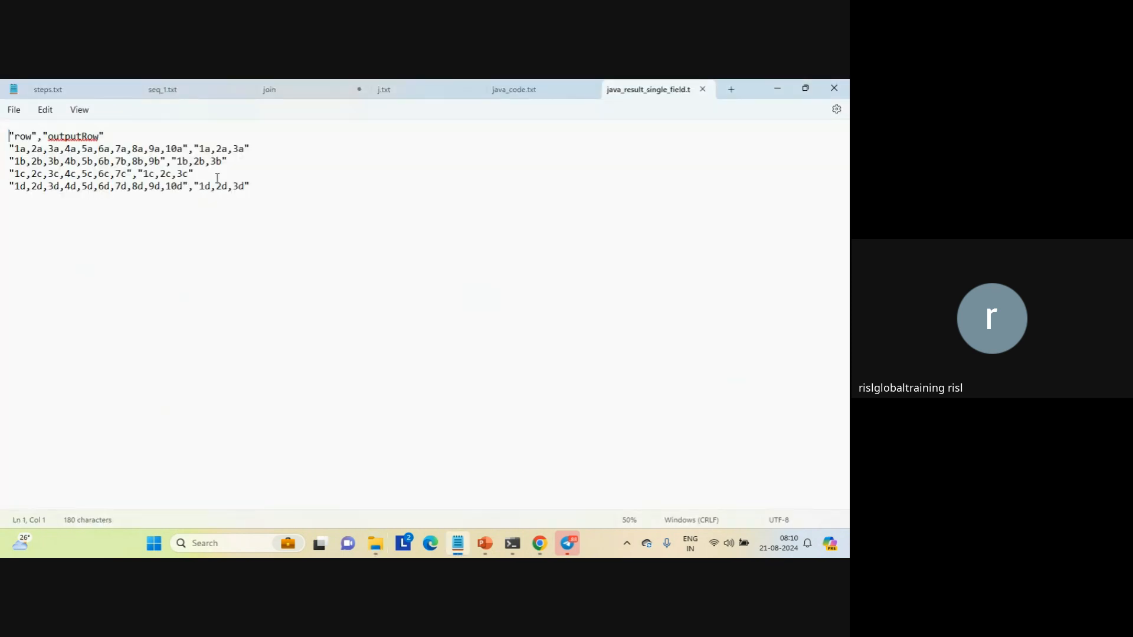
left_click(239, 150)
double_click(239, 150)
left_click(702, 89)
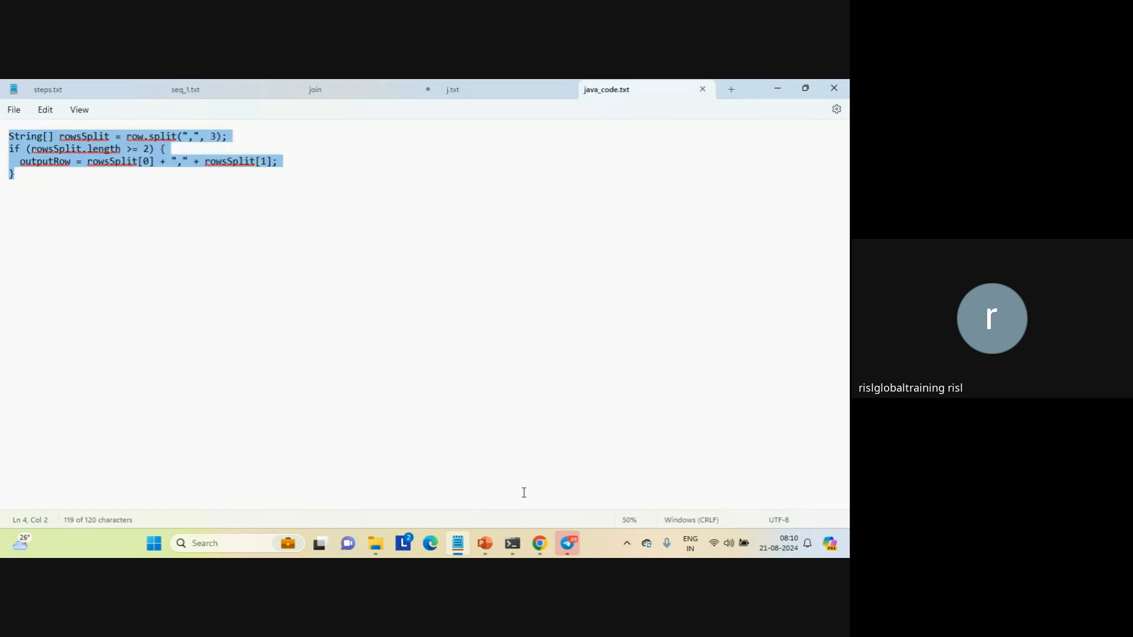
Switch back to Data Integration in Chrome and go to the Import Packages section of Mapping_java_string's Java code
mouse_move(533, 536)
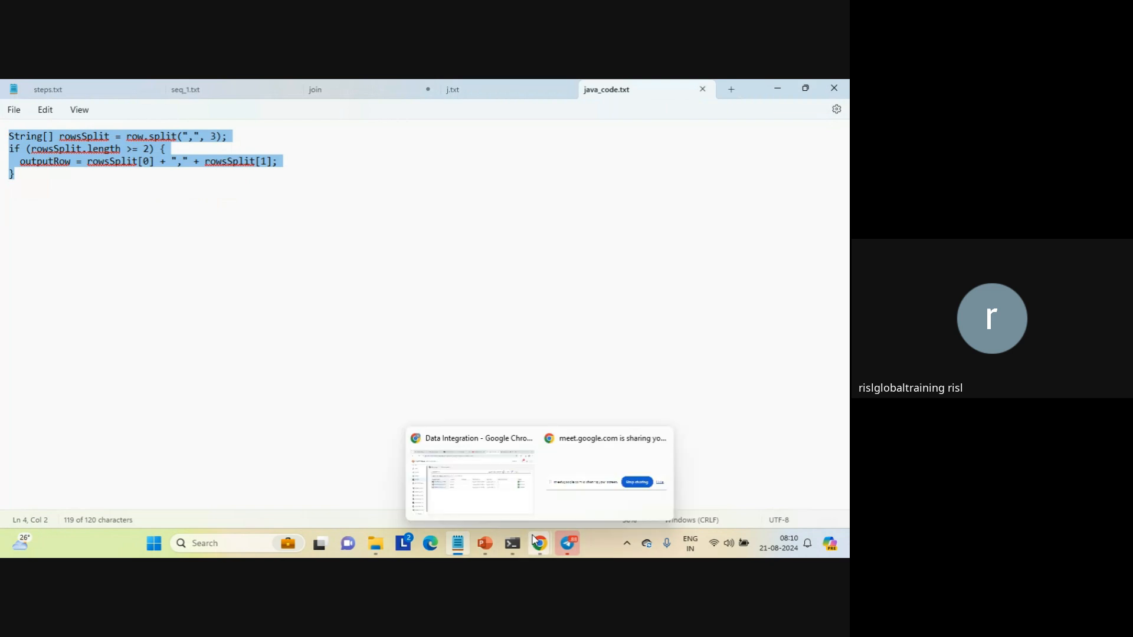
left_click(472, 478)
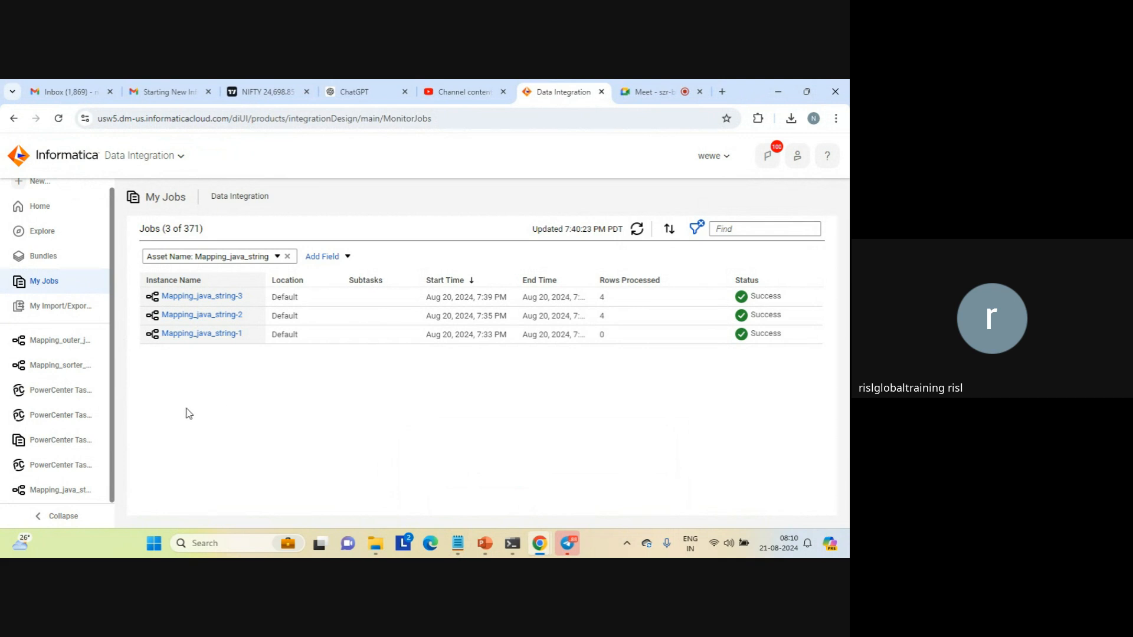
left_click(59, 491)
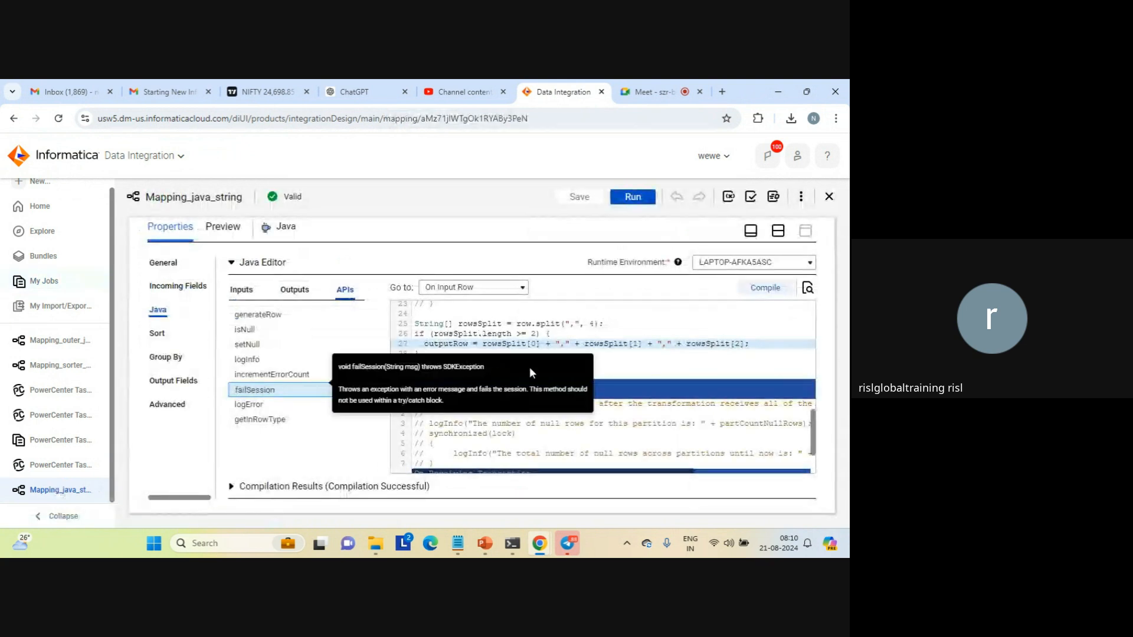
left_click(630, 373)
key("Up")
key("Up")
key("Up")
key("Up")
key("Up")
key("Up")
key("Up")
key("Up")
key("Up")
key("Up")
key("Up")
key("Up")
key("Up")
key("Up")
key("Up")
key("Up")
key("Up")
key("Up")
key("Up")
key("Up")
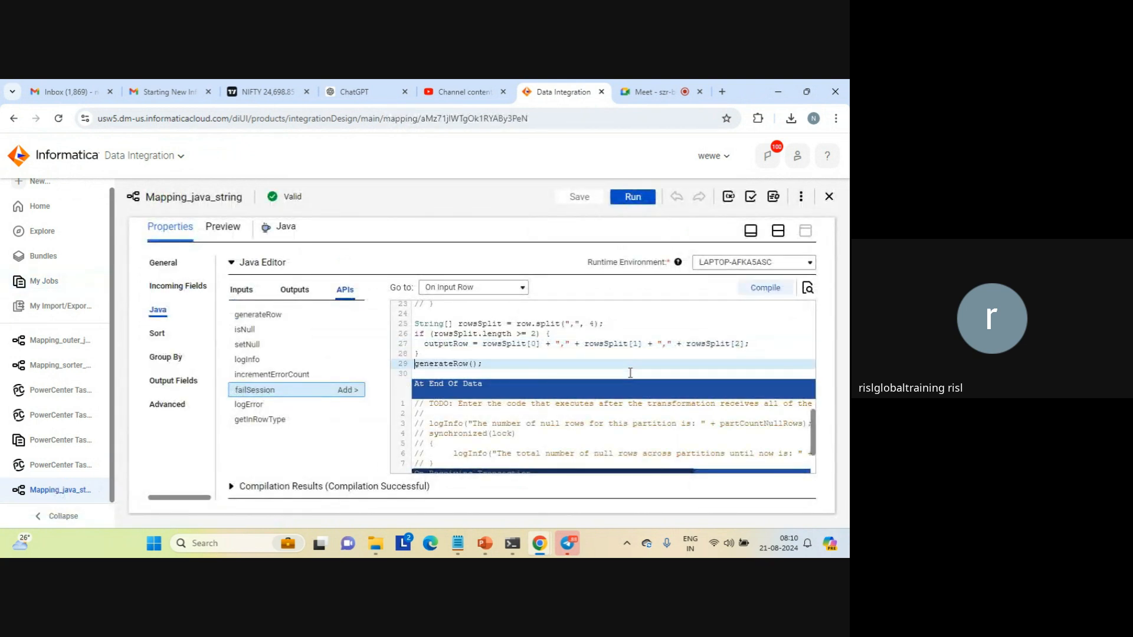
key("Up")
key("Up")
key("Up")
key("Up")
key("Up")
key("Up")
key("Up")
key("Up")
key("Up")
key("Up")
key("Up")
key("Up")
key("Up")
key("Up")
key("Up")
key("Up")
key("Up")
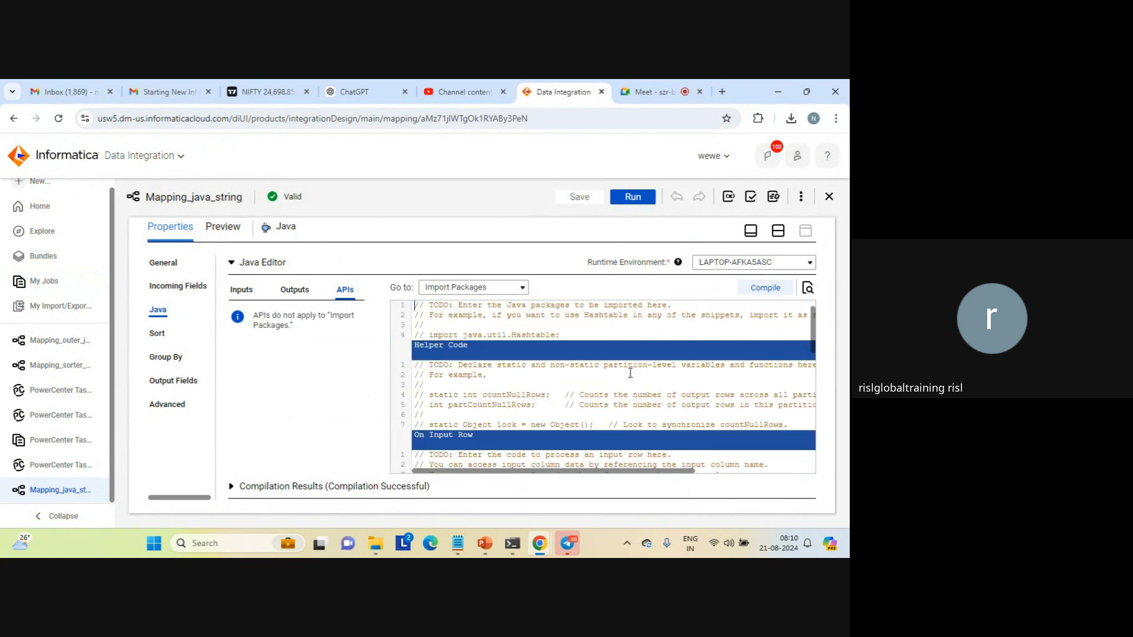
Try to duplicate the commented import java.util.Hashtable line on a new line in the Import Packages section
key("Down")
key("Down")
key("Down")
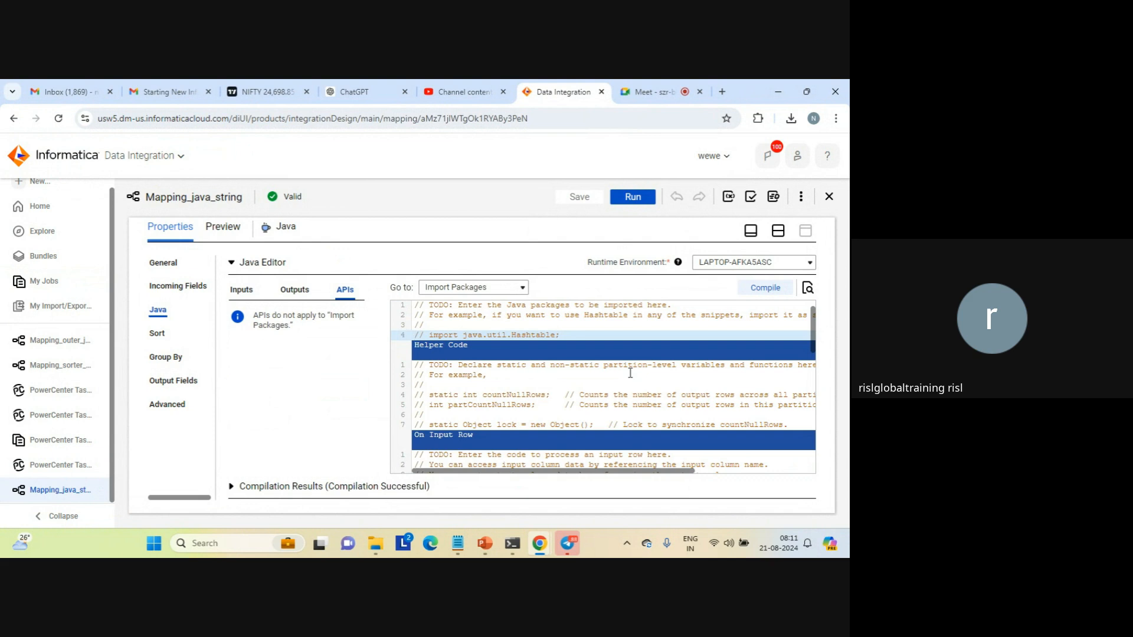
key("shift+End")
key("ctrl+c")
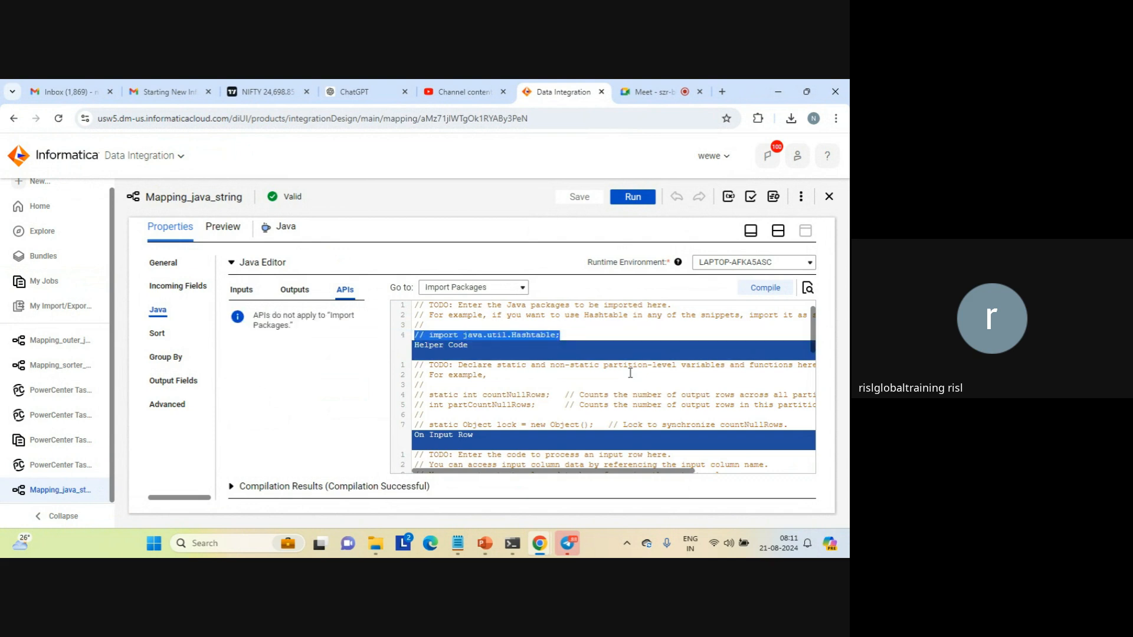
left_click(630, 373)
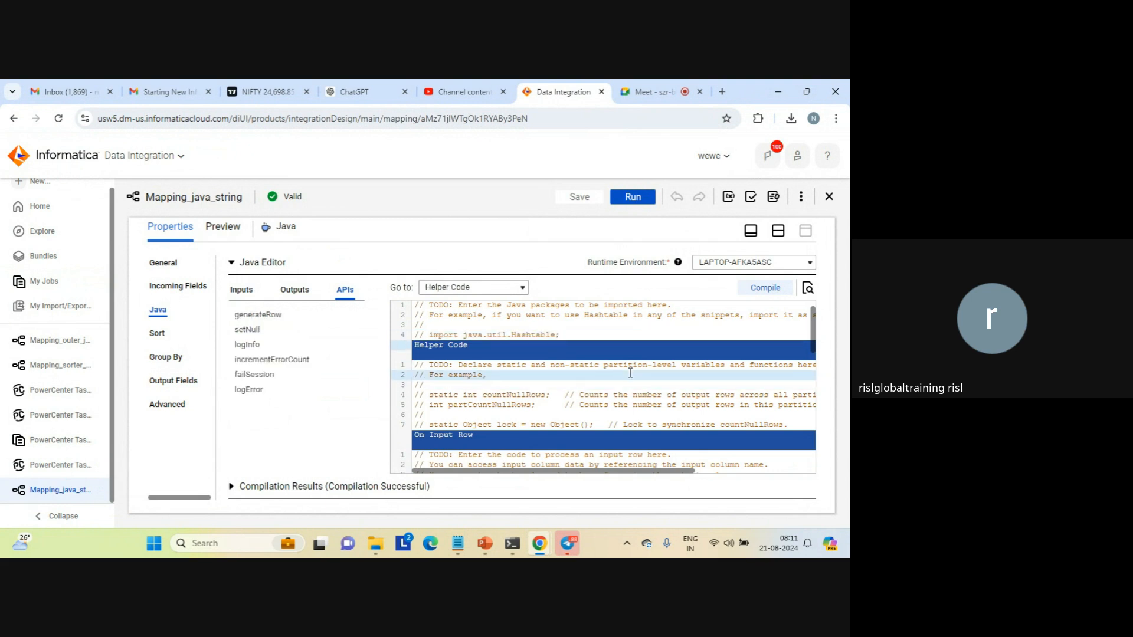
key("Return")
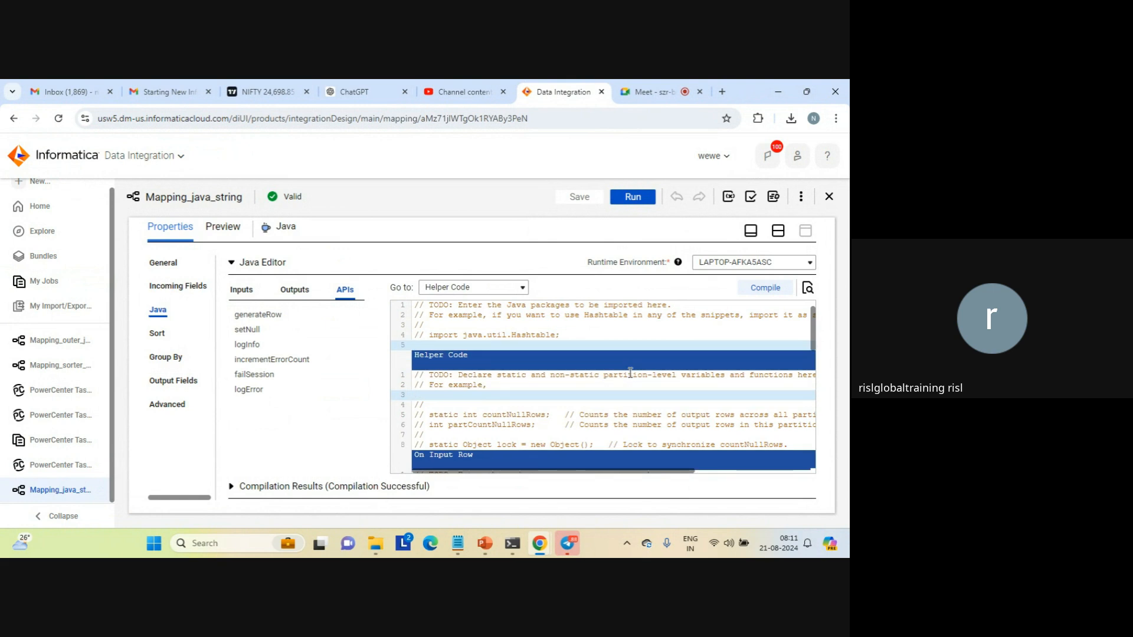
left_click(630, 372, "ctrl")
key("ctrl+v")
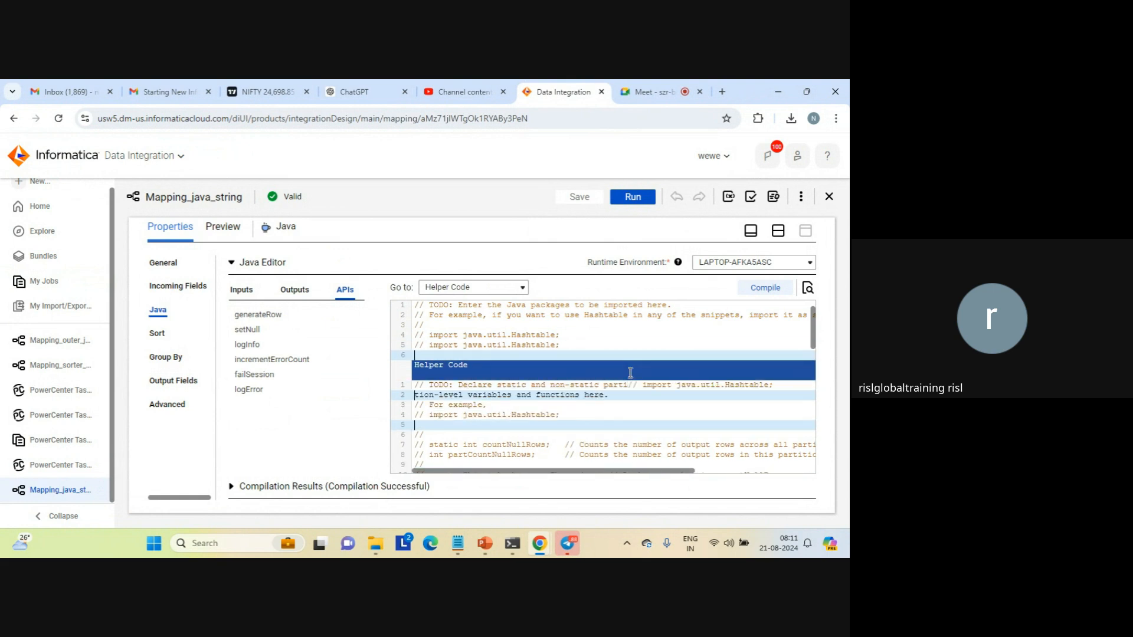
Uncomment the duplicated import java.util.Hashtable line on line 5 of the Import Packages section
key("Up")
key("Delete")
key("Delete")
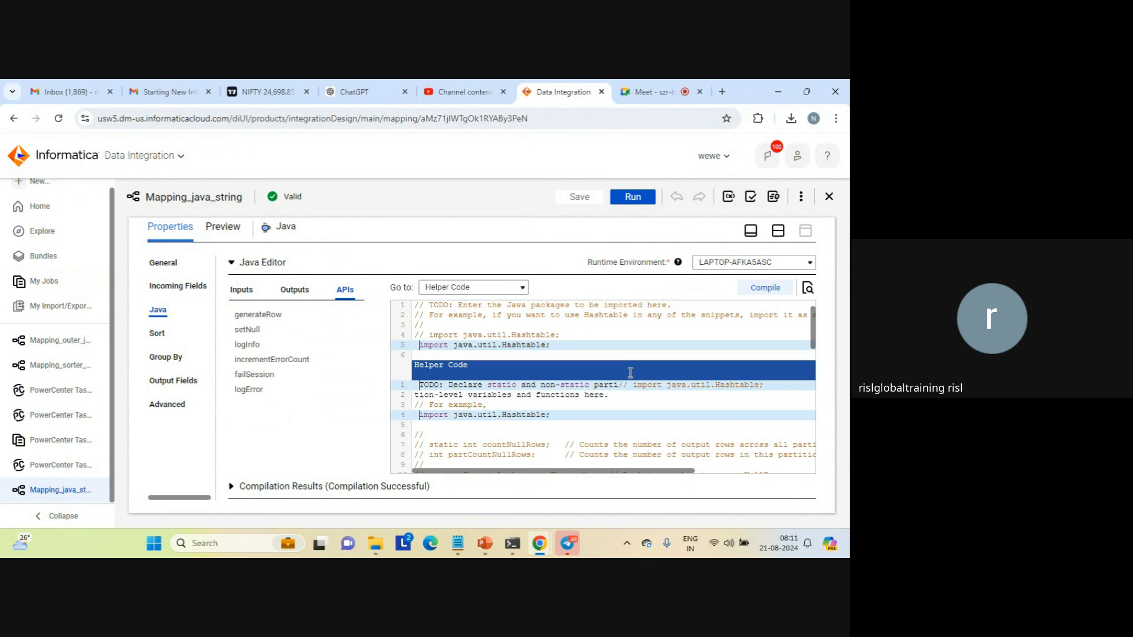
Change the uncommented import on line 5 of Import Packages to java.math.*
key("Right")
key("Right")
key("Right")
key("Right")
key("Right")
key("Right")
key("Right")
key("Right")
key("Right")
key("Right")
key("Right")
key("Right")
key("Right")
key("Right")
key("Right")
key("Right")
key("Right")
key("Right")
key("Right")
key("Right")
key("Right")
key("Right")
key("Right")
key("Right")
key("Right")
key("BackSpace")
key("BackSpace")
key("BackSpace")
key("BackSpace")
key("BackSpace")
key("BackSpace")
key("BackSpace")
key("BackSpace")
key("BackSpace")
key("BackSpace")
key("BackSpace")
key("BackSpace")
key("BackSpace")
key("BackSpace")
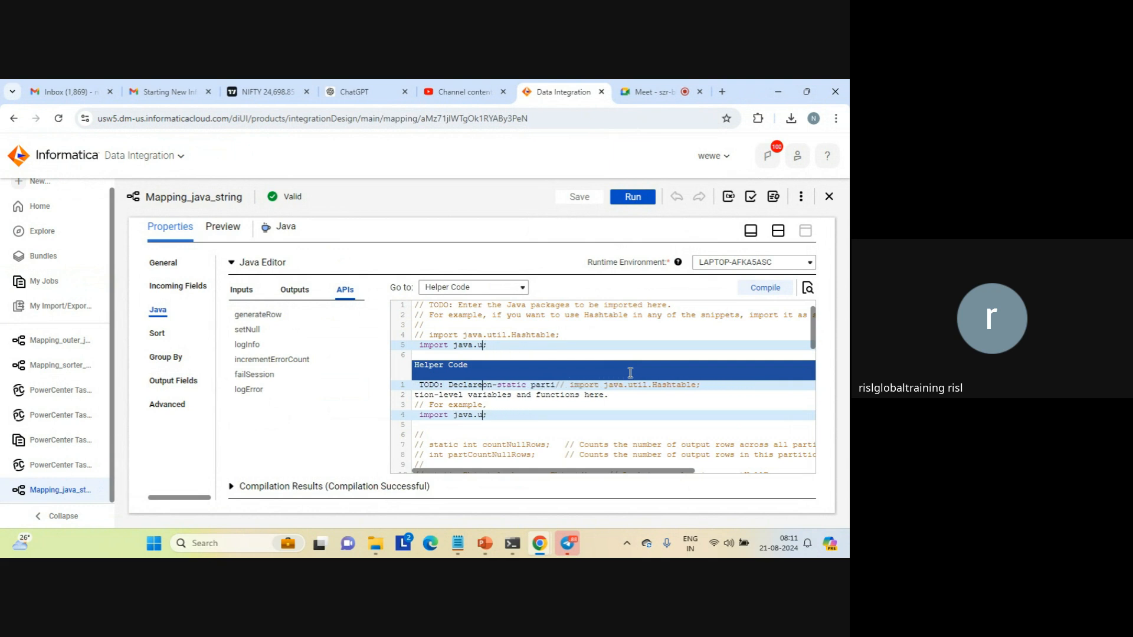
type("math")
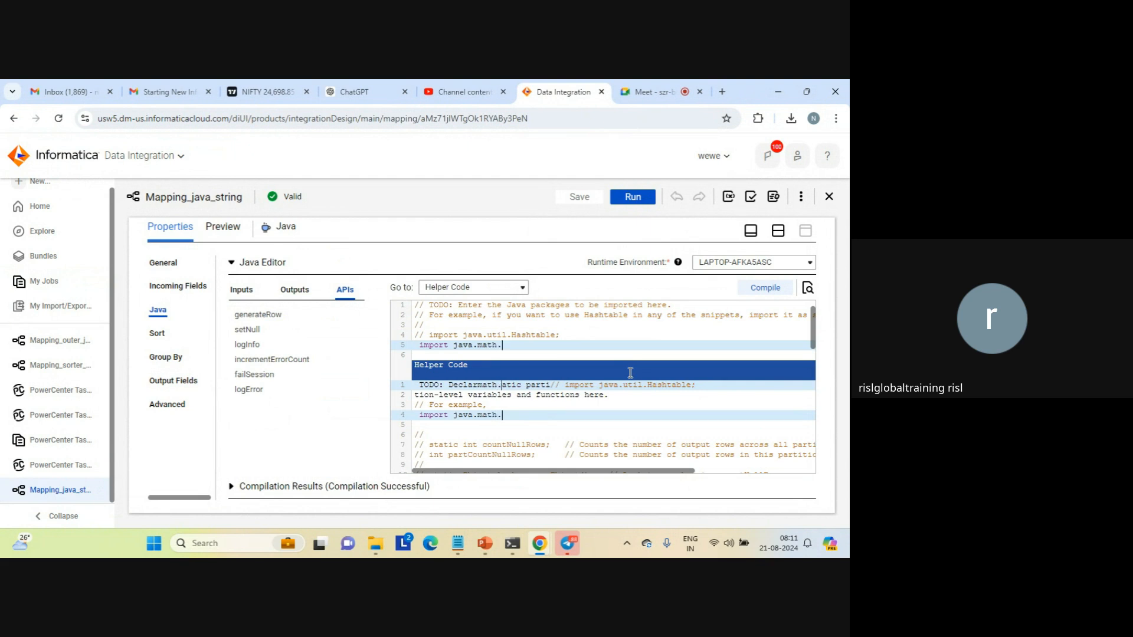
type(".*")
left_click(531, 238)
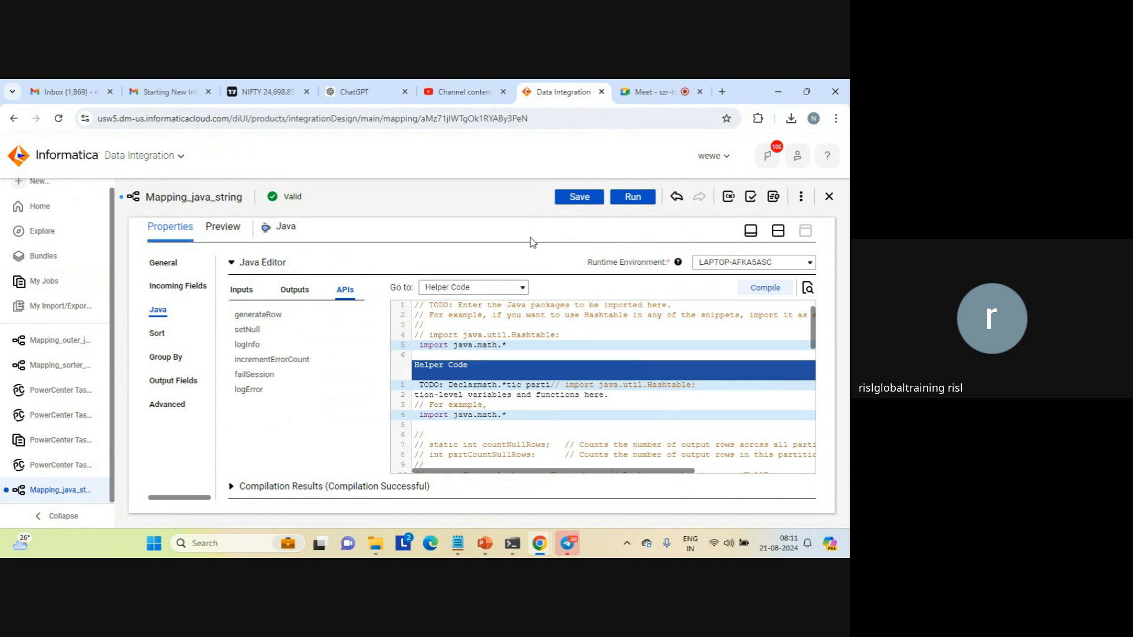
Delete the garbled TODO comment, the example comment and the stray import java.math.* line from the start of the Helper Code section
left_click(517, 412)
left_click_drag(508, 415, 411, 408)
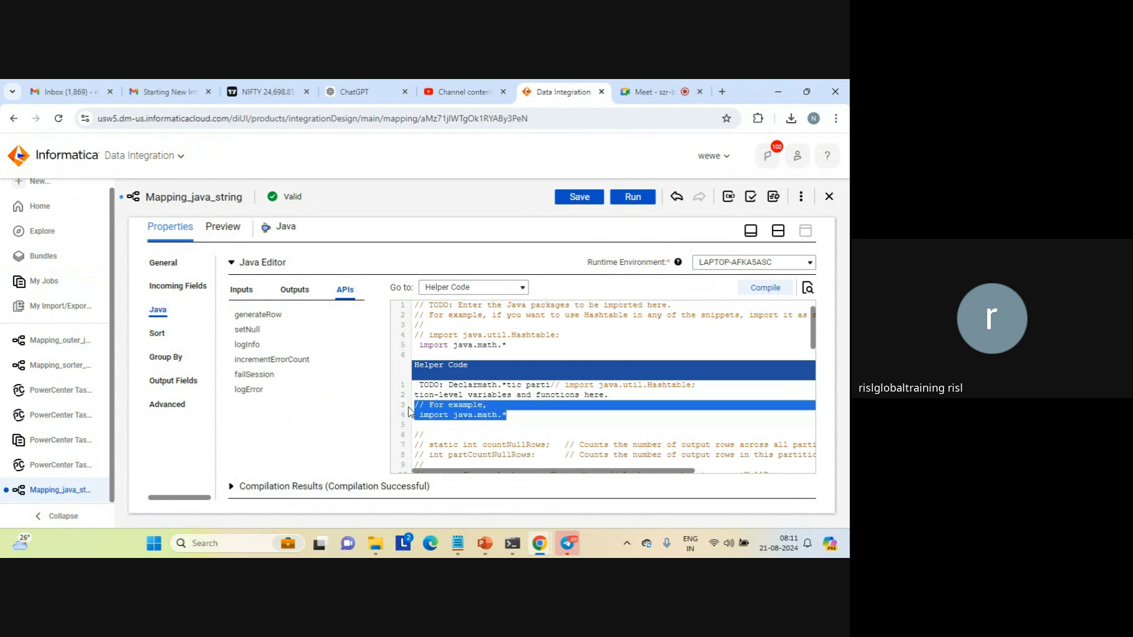
key("BackSpace")
key("shift+Up")
key("shift+Up")
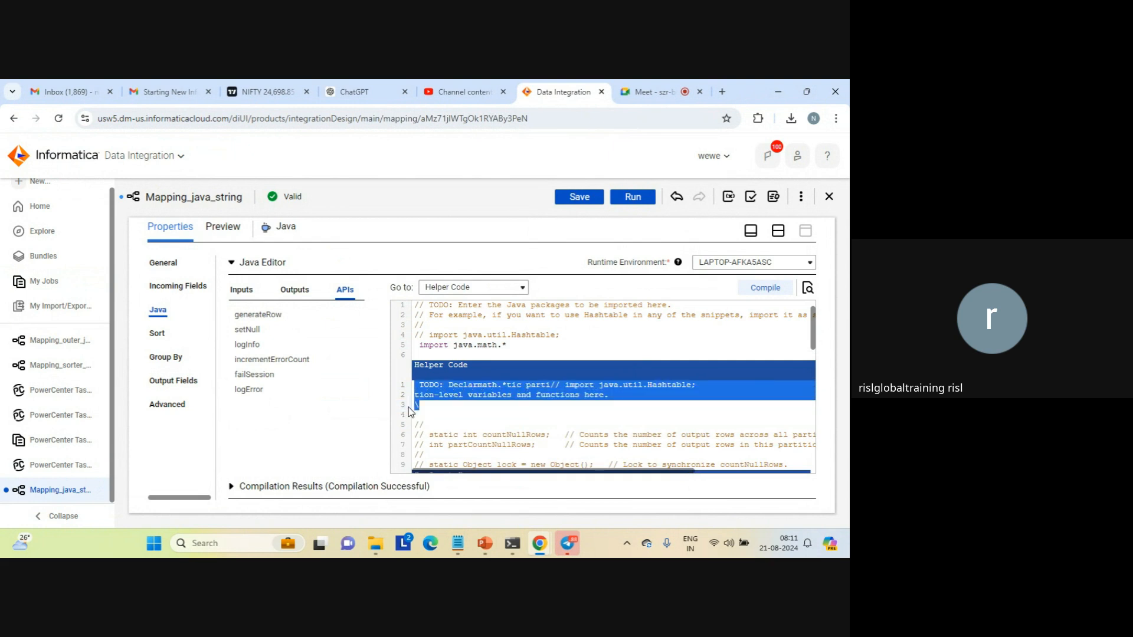
key("BackSpace")
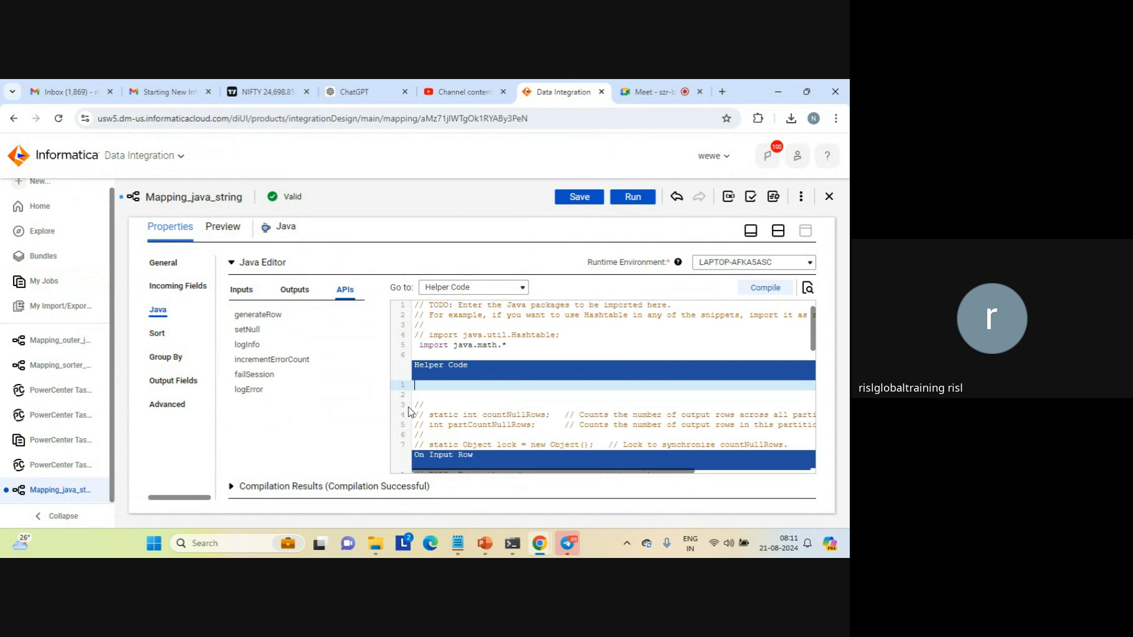
Save Mapping_java_string and compile the Java code
left_click(580, 197)
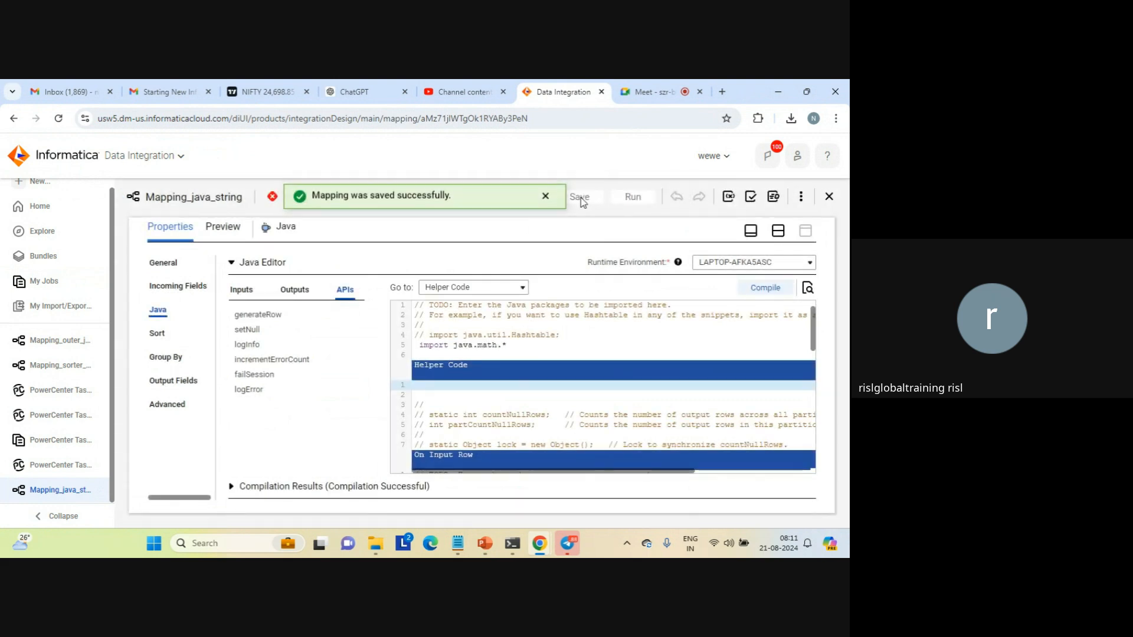
left_click(545, 197)
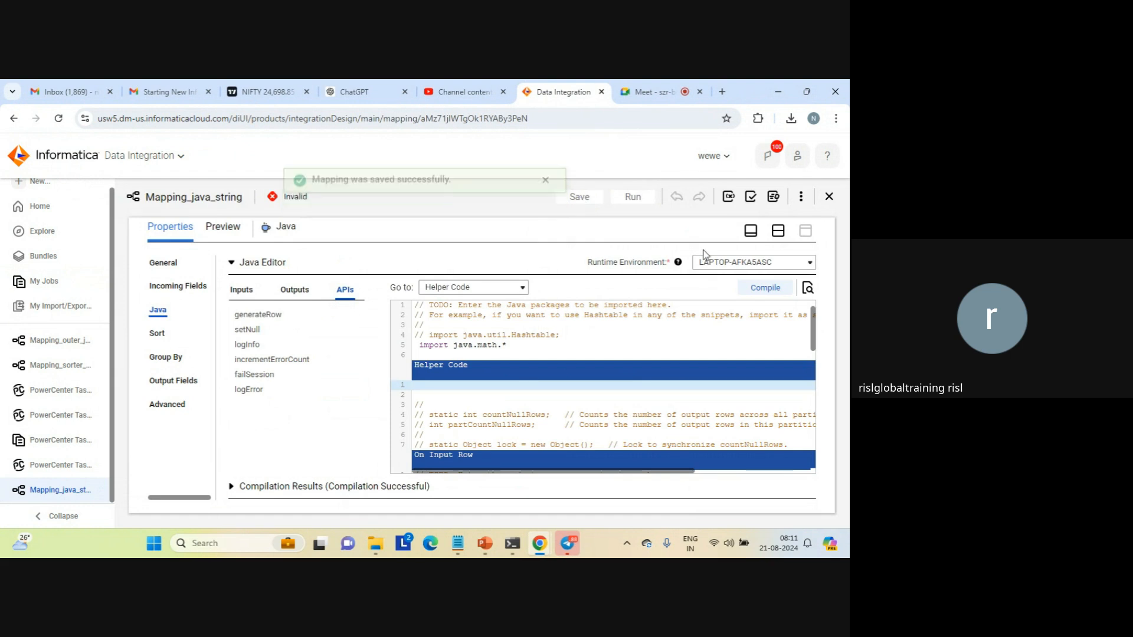
left_click(758, 292)
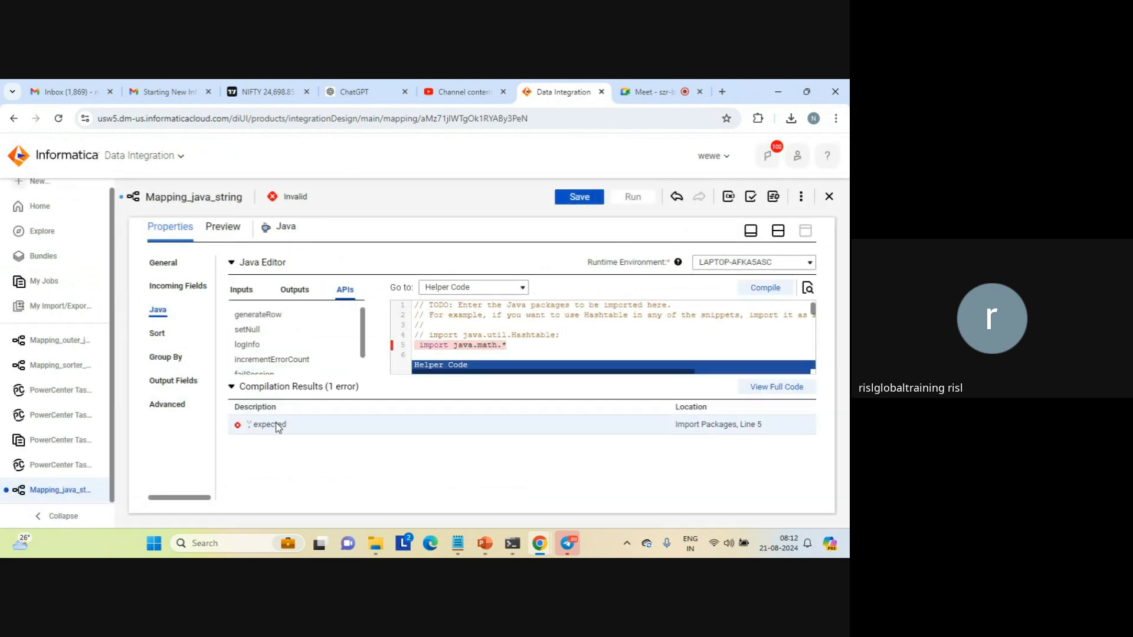
End the import java.math.* line with a semicolon, then save the mapping and recompile the code
left_click(527, 349)
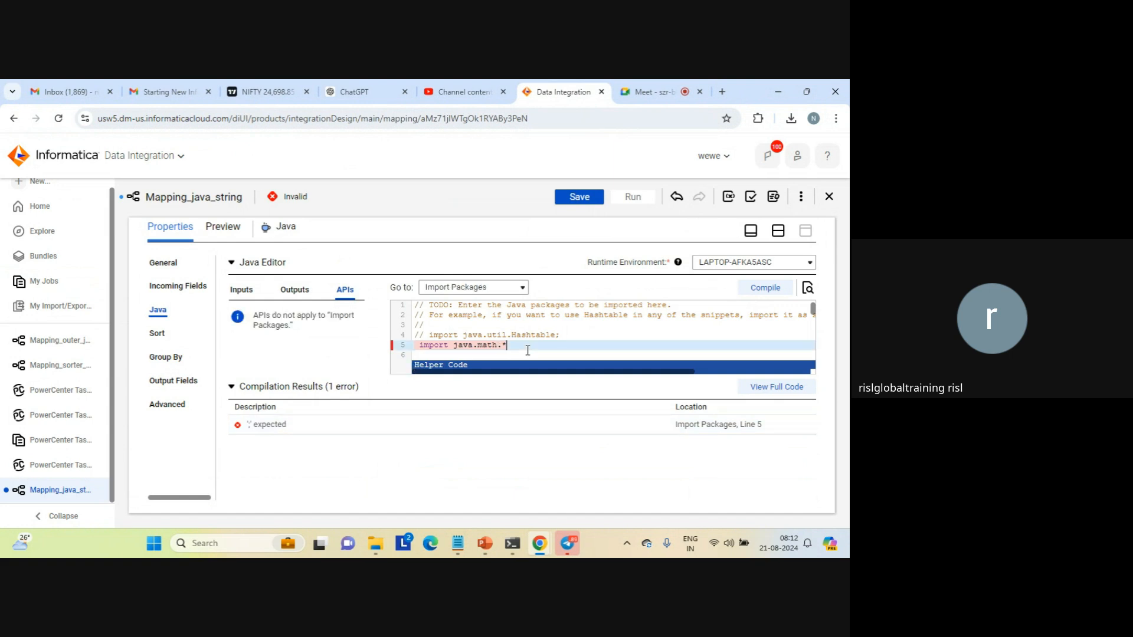
type(";")
left_click(577, 201)
left_click(567, 338)
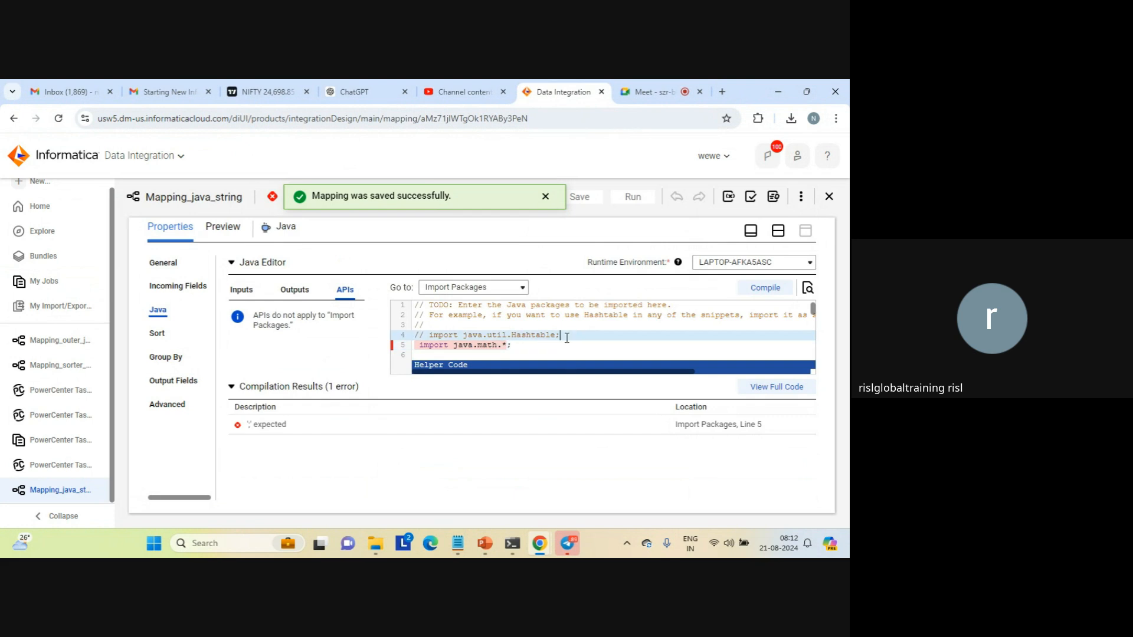
left_click(764, 295)
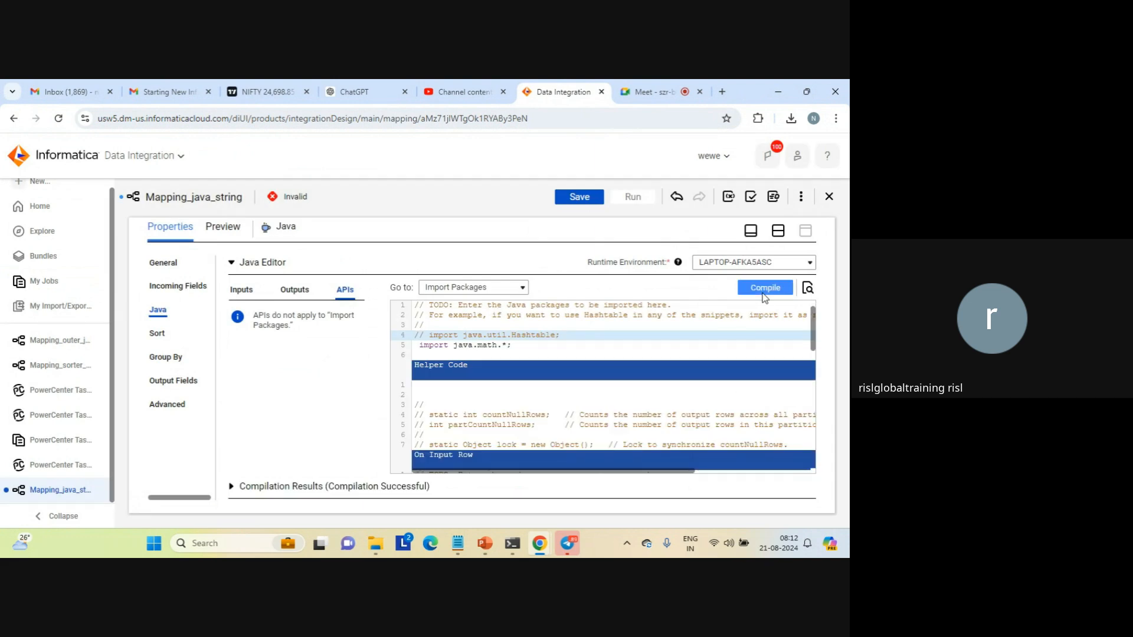
Remove the extra blank line above the commented declarations in the Helper Code section
left_click(546, 349)
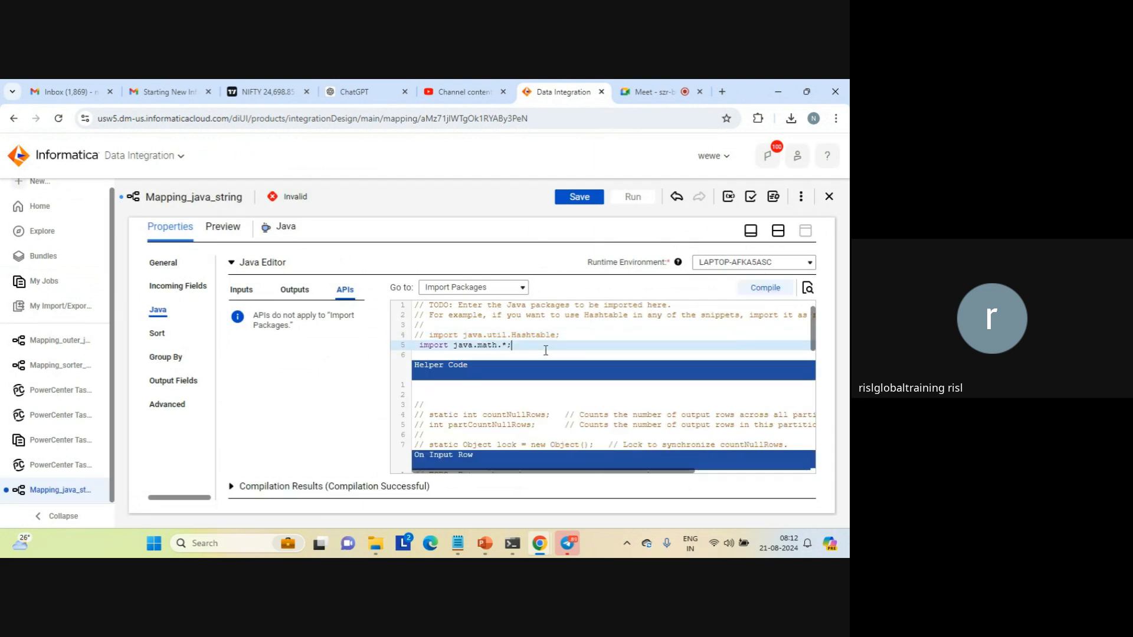
key("Down")
key("Down")
key("Down")
key("Down")
key("Up")
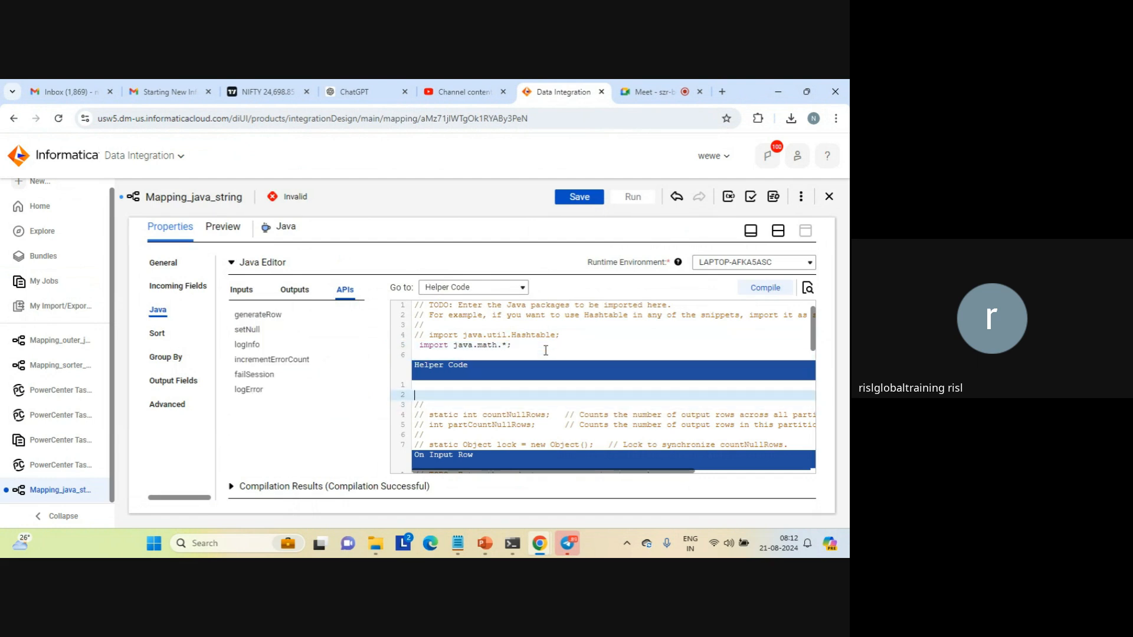
key("Delete")
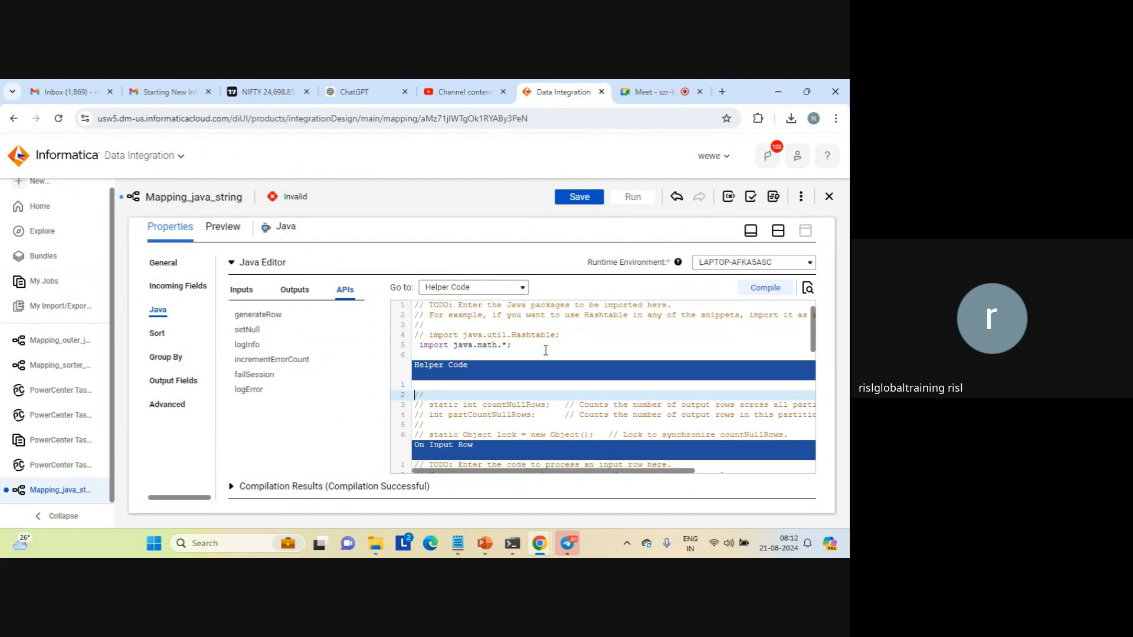
Add an empty line at the end of the Helper Code section, below the commented static Object lock line
key("Down")
key("Down")
key("Down")
key("Down")
key("Down")
key("Down")
key("Down")
key("Down")
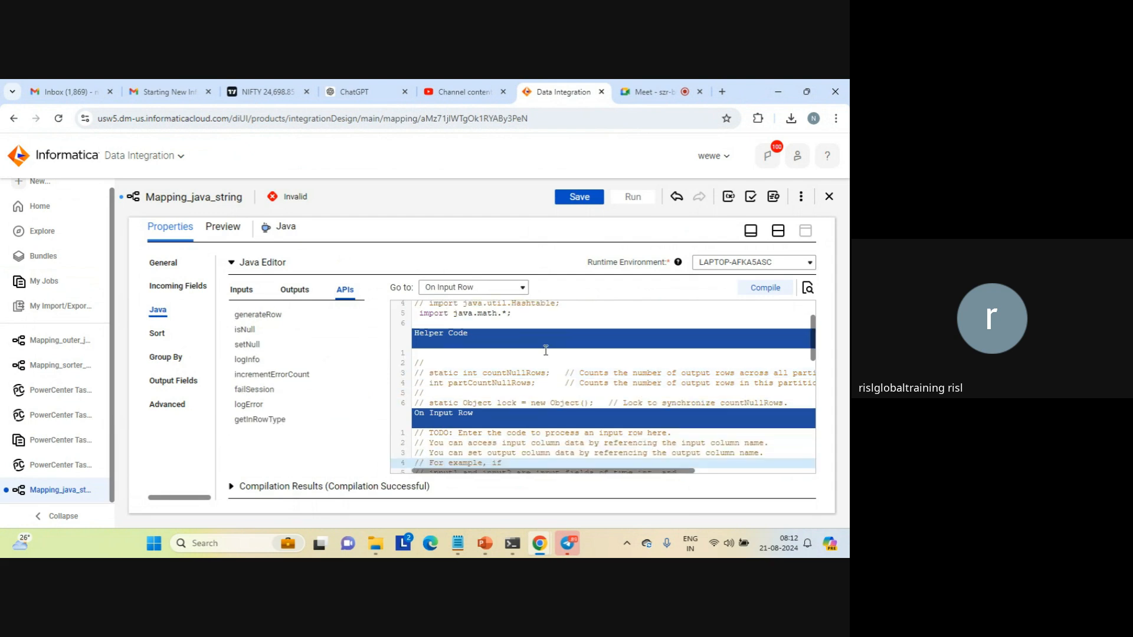
key("Up")
key("Up")
key("Up")
key("Up")
key("Up")
key("Up")
key("Up")
key("Up")
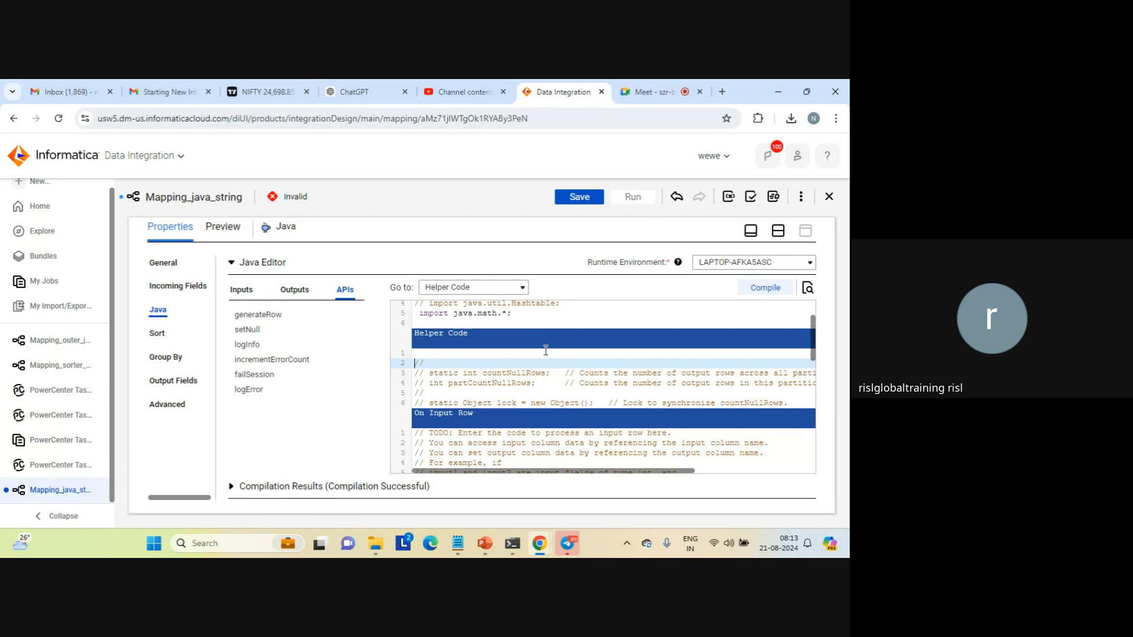
key("Down")
key("Down")
key("Down")
key("Down")
key("Down")
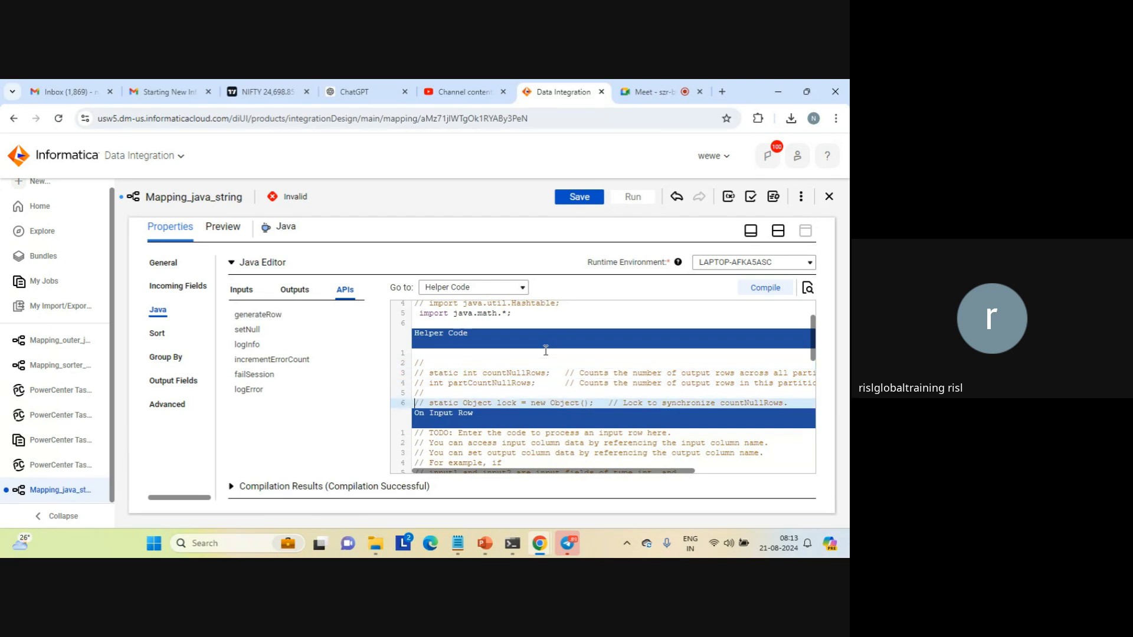
key("Left")
key("Return")
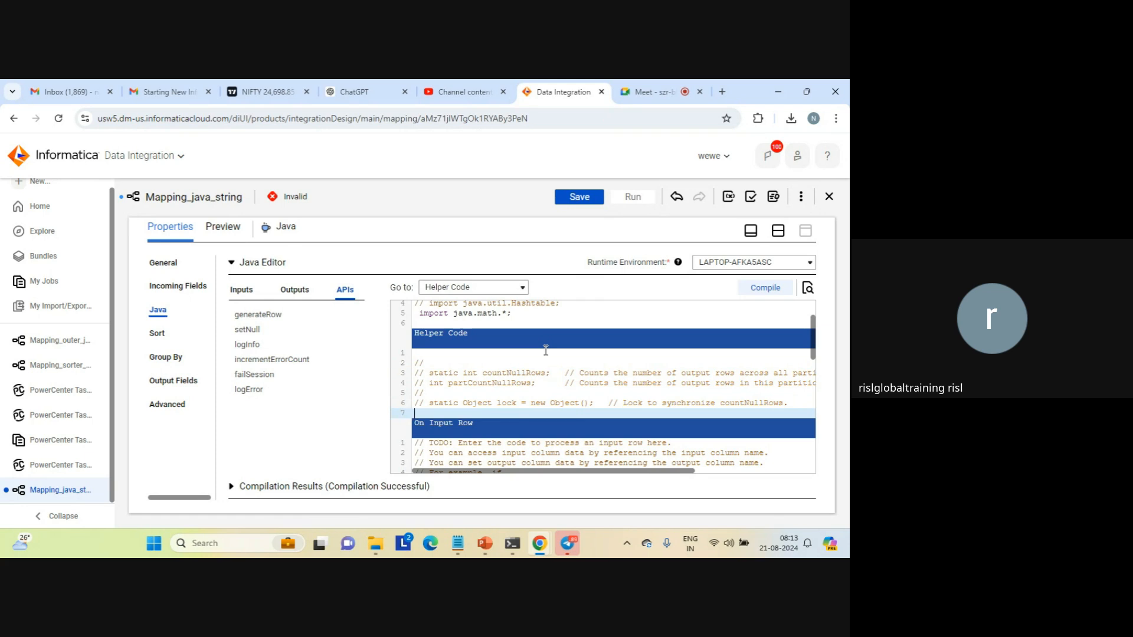
Begin a declaration for a static String variable named strConst on the new Helper Code line
type("static")
key("Caps_Lock")
type("V")
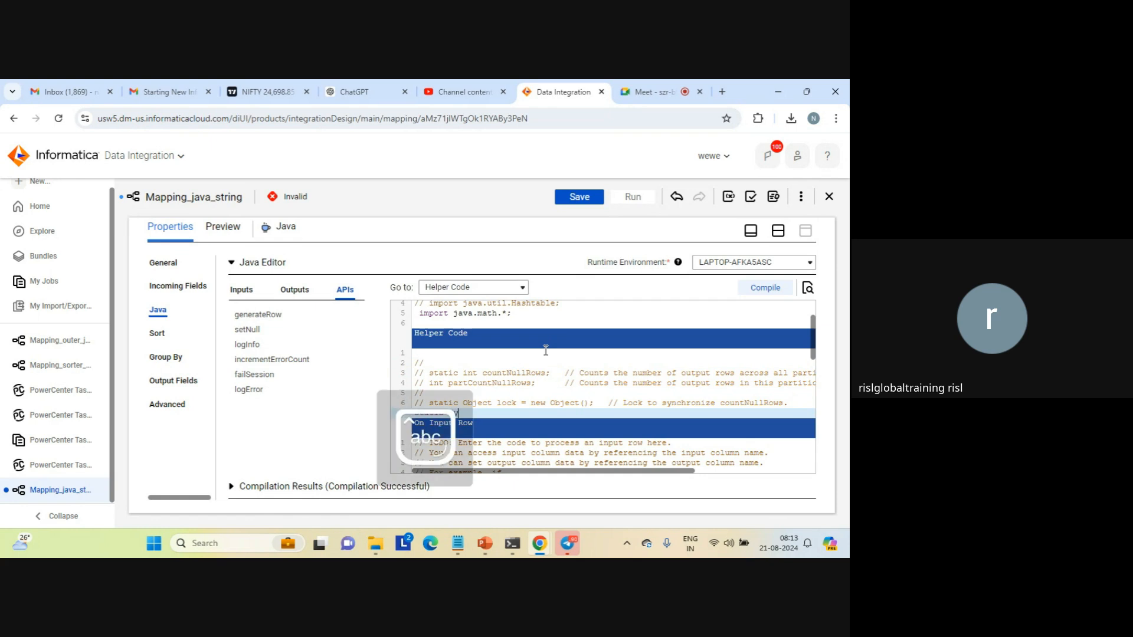
type("treing")
key("BackSpace")
key("BackSpace")
key("BackSpace")
key("BackSpace")
key("BackSpace")
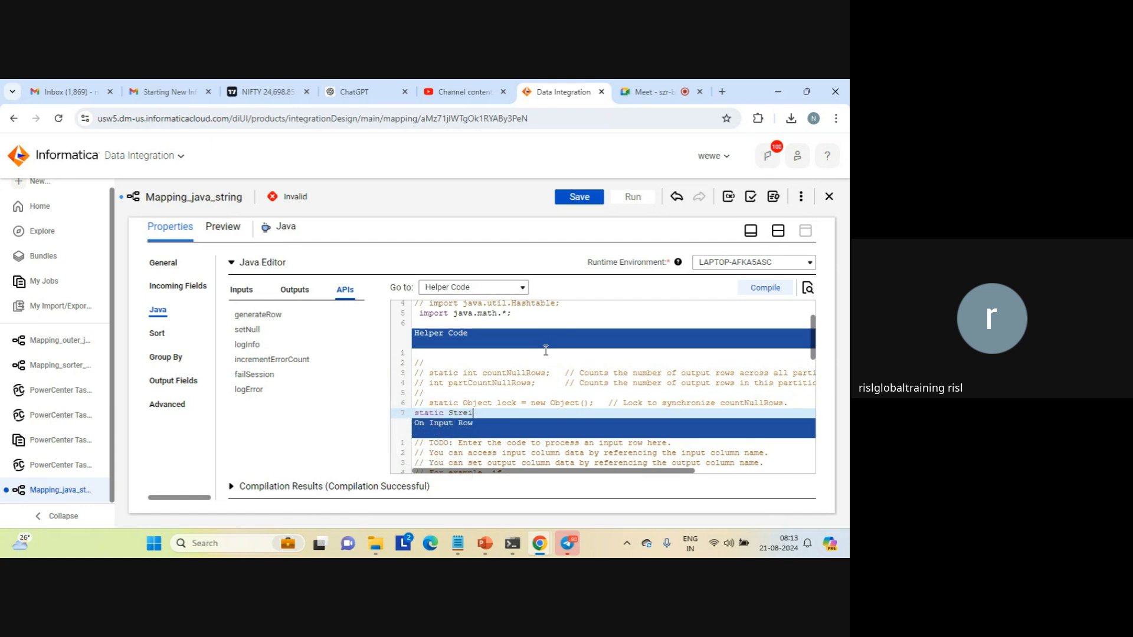
type("ing str")
key("Caps_Lock")
type("C")
key("Caps_Lock")
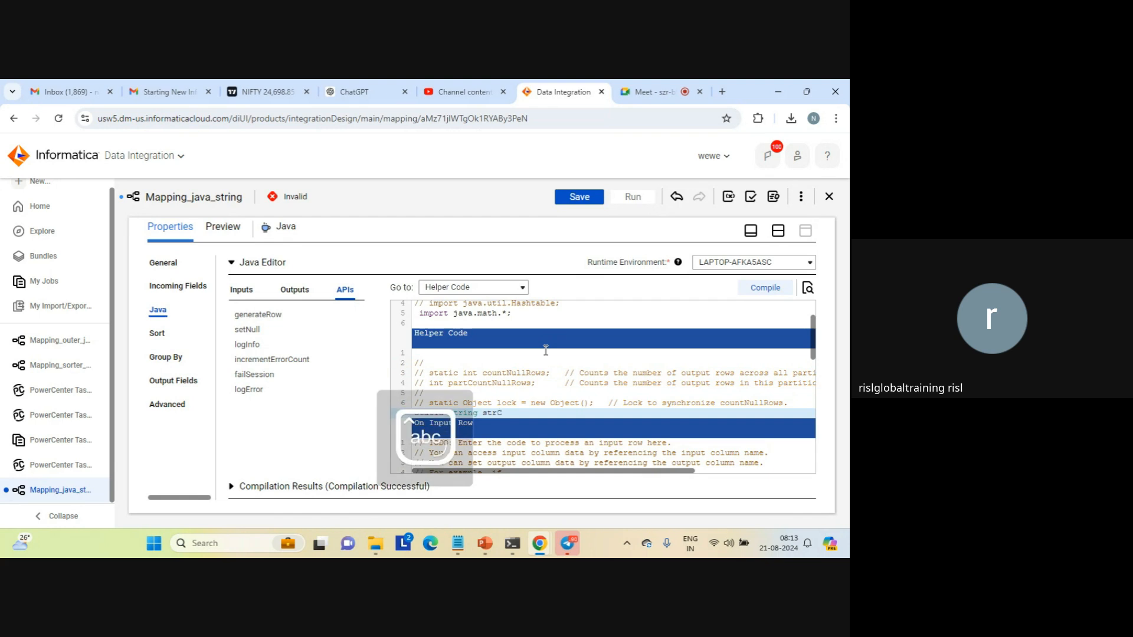
type("onst=\"")
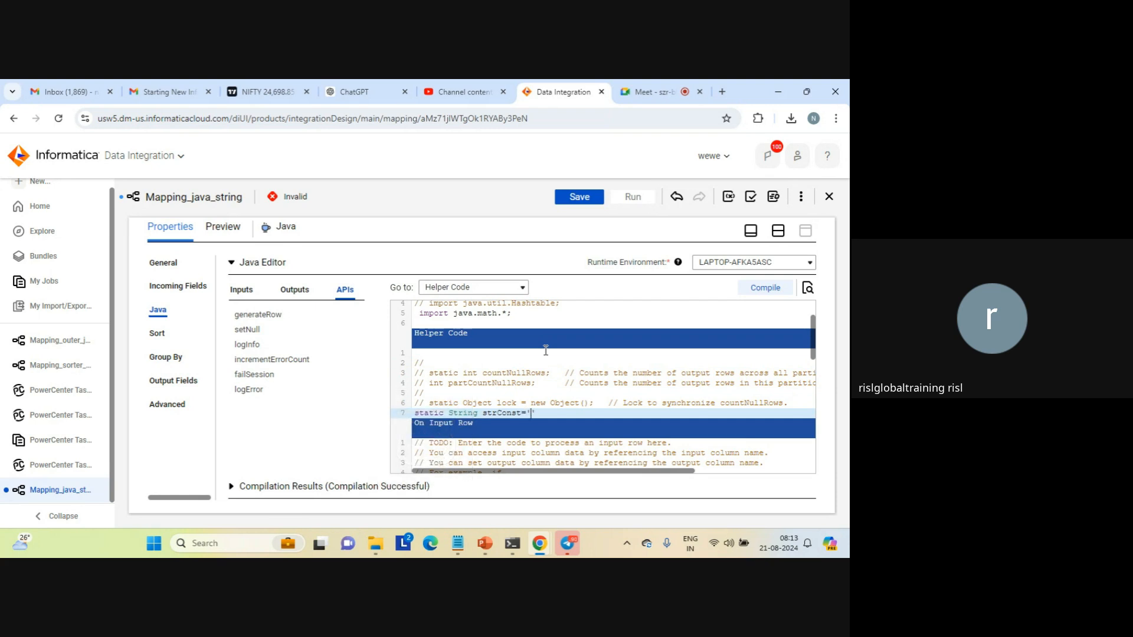
type("abc")
Assign ' bc' in single quotes to strConst and end the declaration with a semicolon
key("Left")
key("Left")
type("bc';")
key("Down")
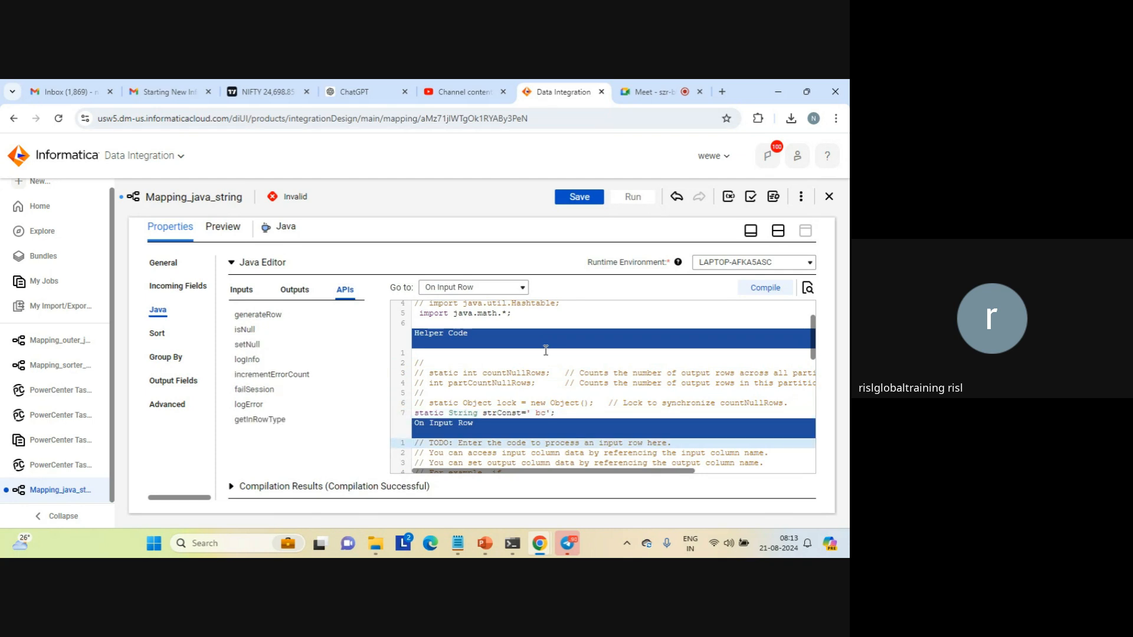
Place the cursor at the end of the outputRow assignment on line 27 of the On Input Row section
key("Down")
key("Down")
key("Down")
key("Down")
key("Down")
key("Down")
key("Down")
key("Down")
key("Down")
key("Down")
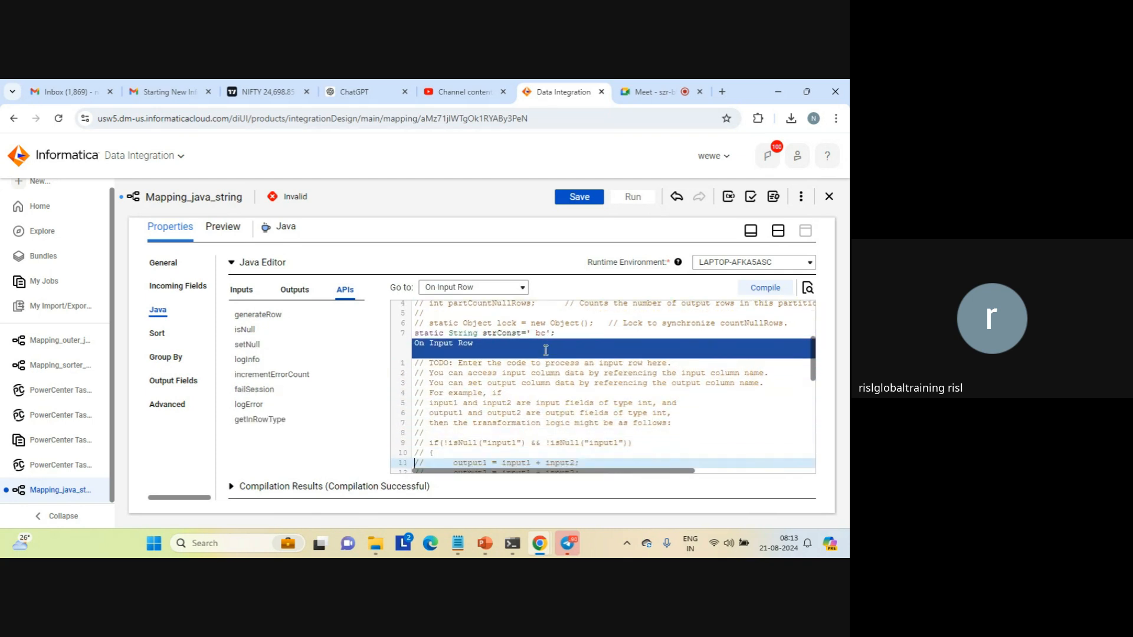
key("Down")
key("Down")
key("Down")
key("Down")
key("Down")
key("Down")
key("Down")
key("Down")
key("Down")
key("Down")
key("Down")
key("Down")
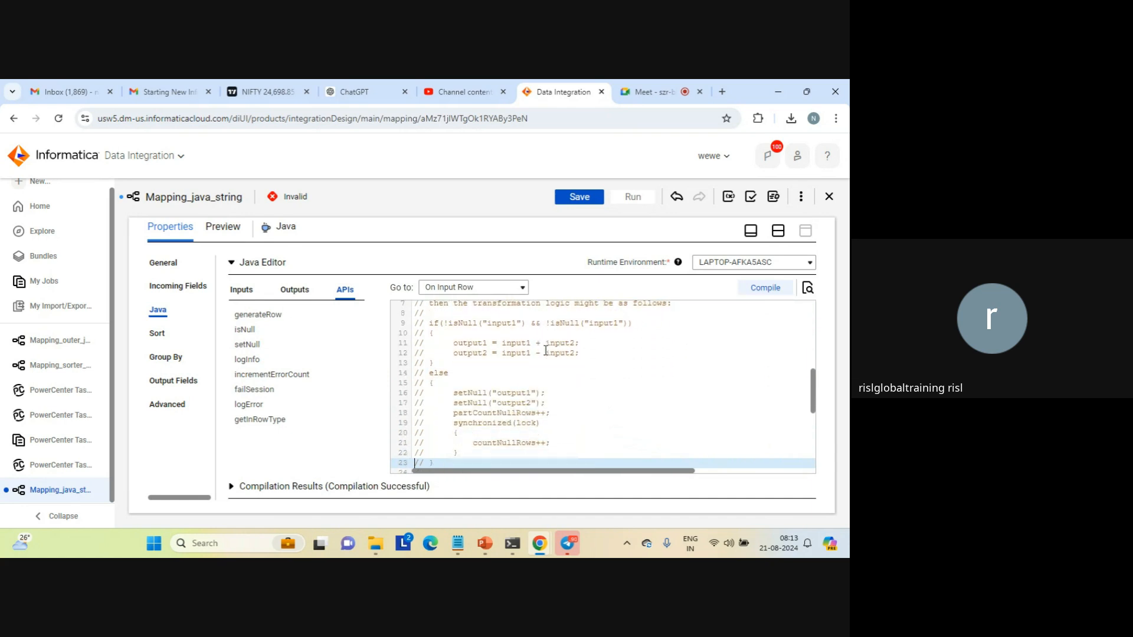
key("Down")
key("Down")
key("Down")
key("Down")
key("Down")
key("Down")
key("Down")
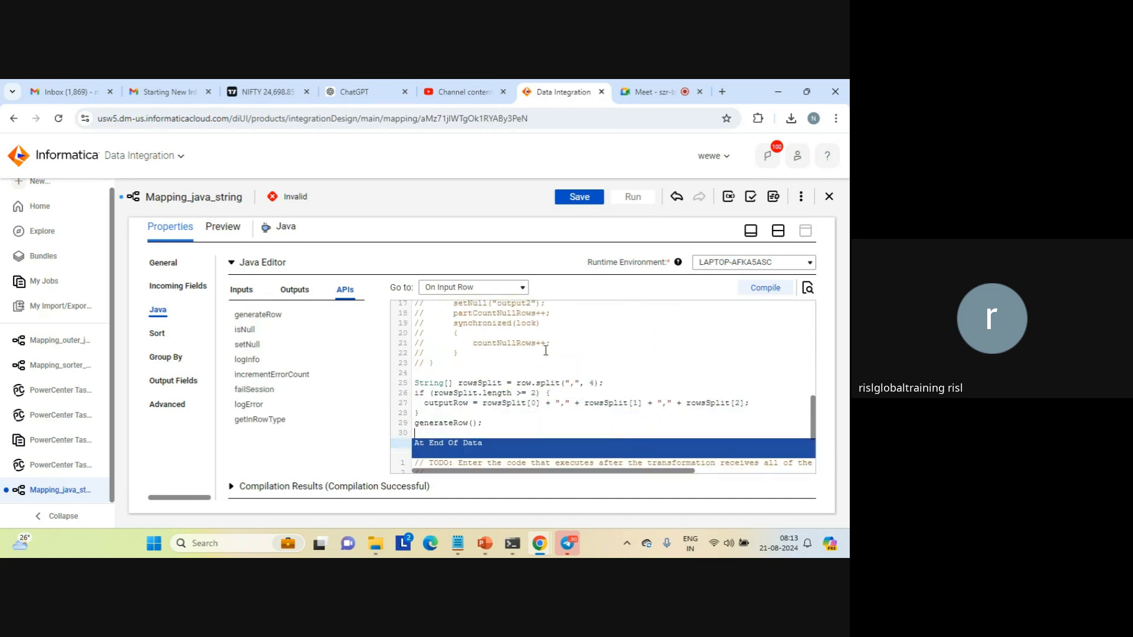
key("Up")
key("Up")
key("Up")
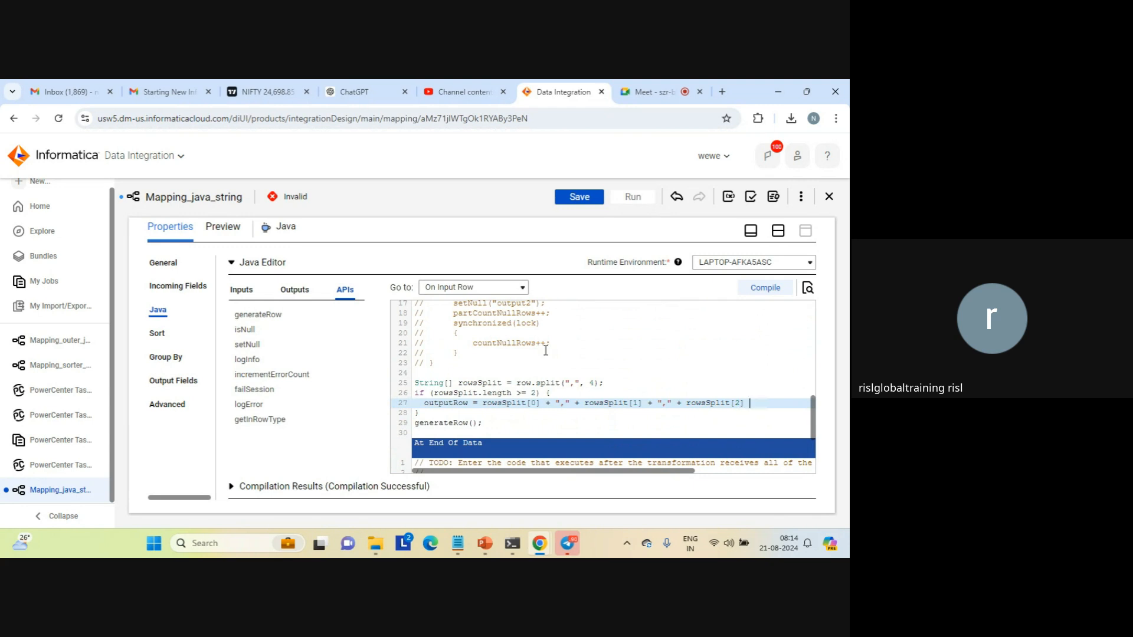
type(";")
key("Down")
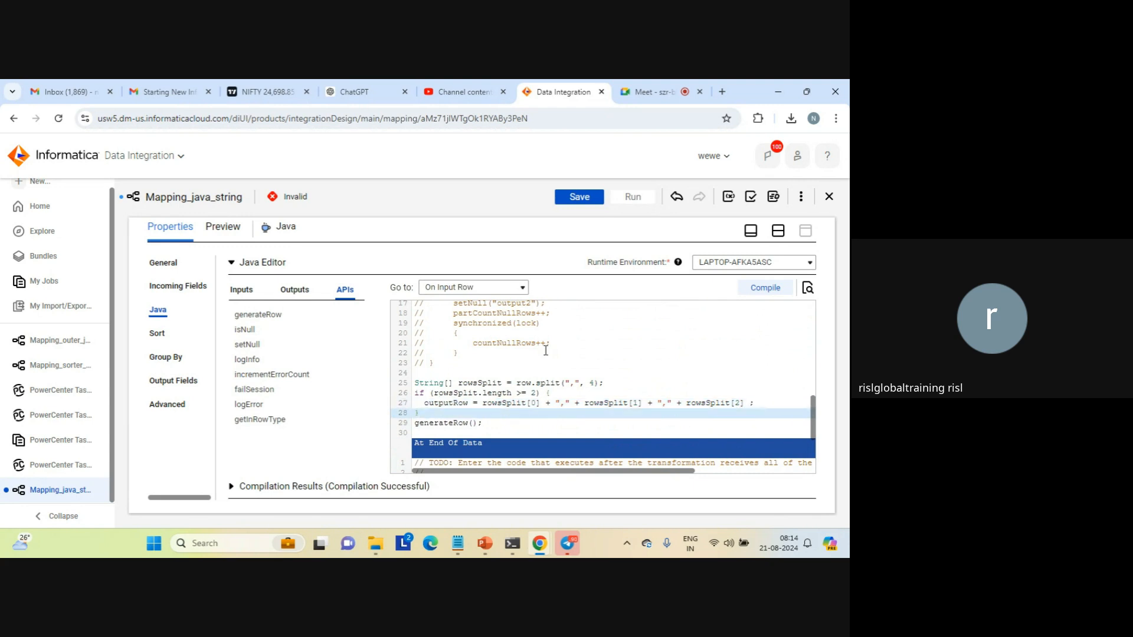
key("Up")
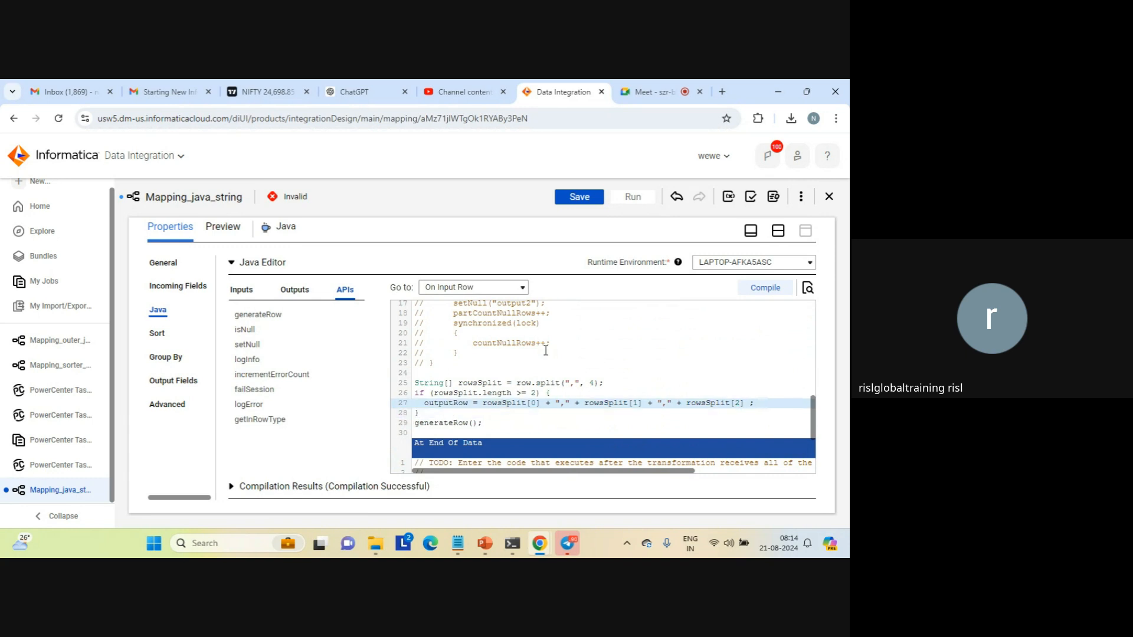
Append + strConst to the outputRow expression, ending it with a semicolon, and save the mapping
key("BackSpace")
type("+ str")
key("Caps_Lock")
type("C")
key("Caps_Lock")
type("o")
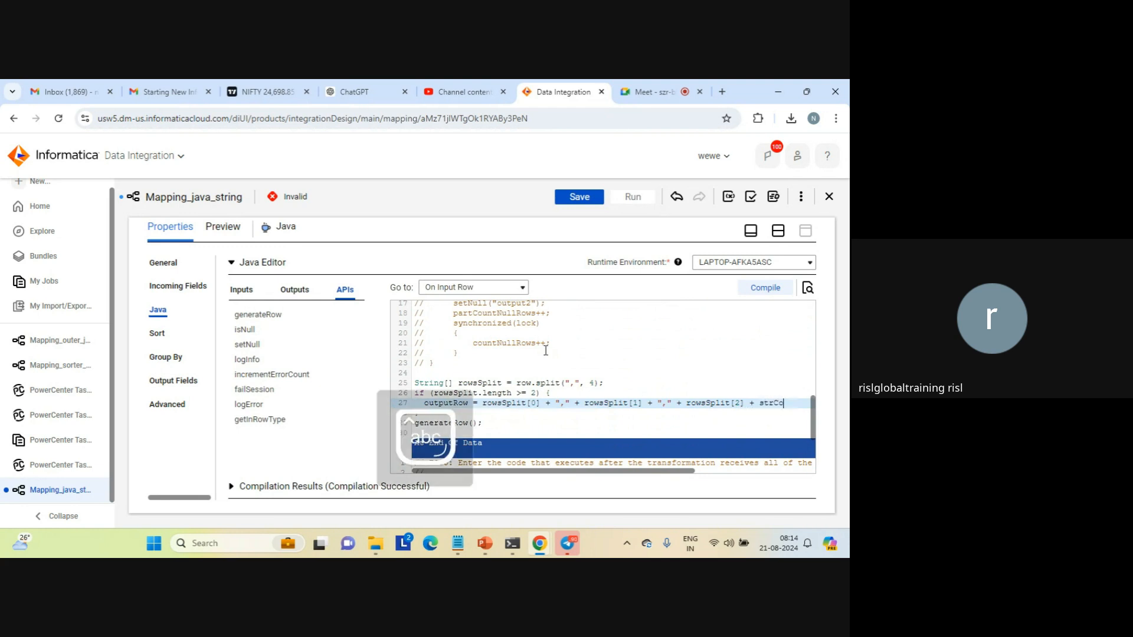
type("nst;")
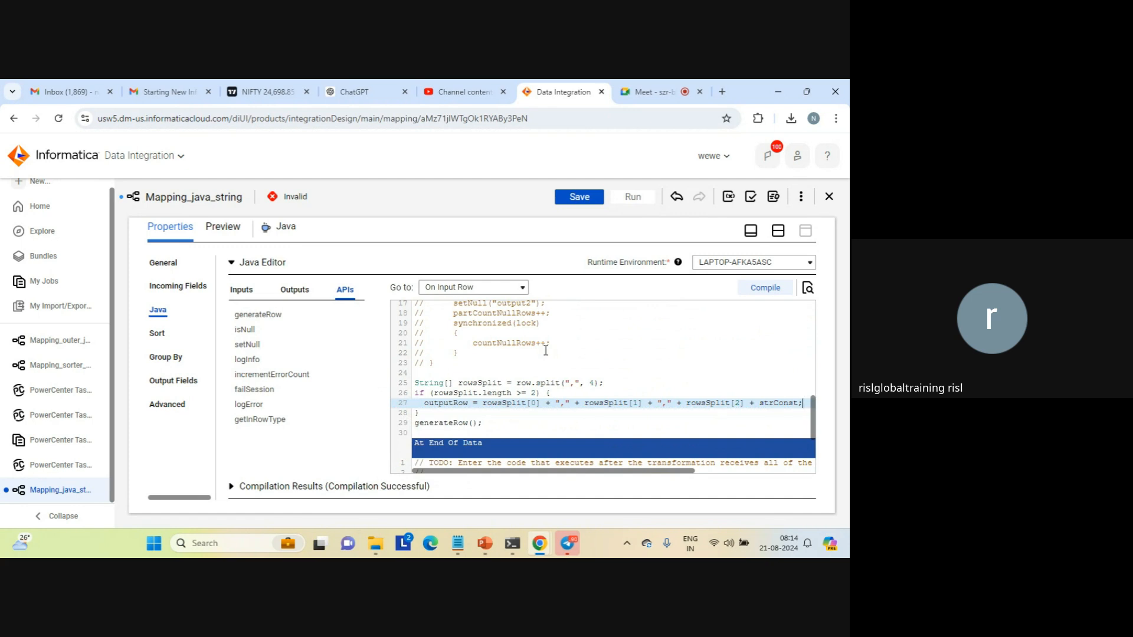
left_click(576, 196)
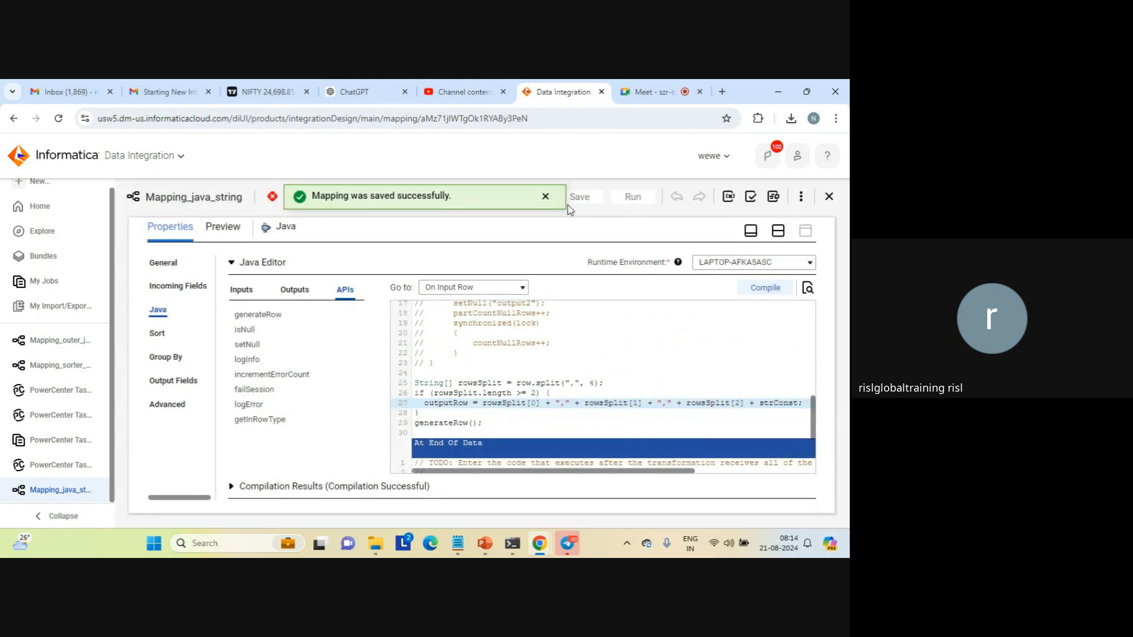
left_click(547, 198)
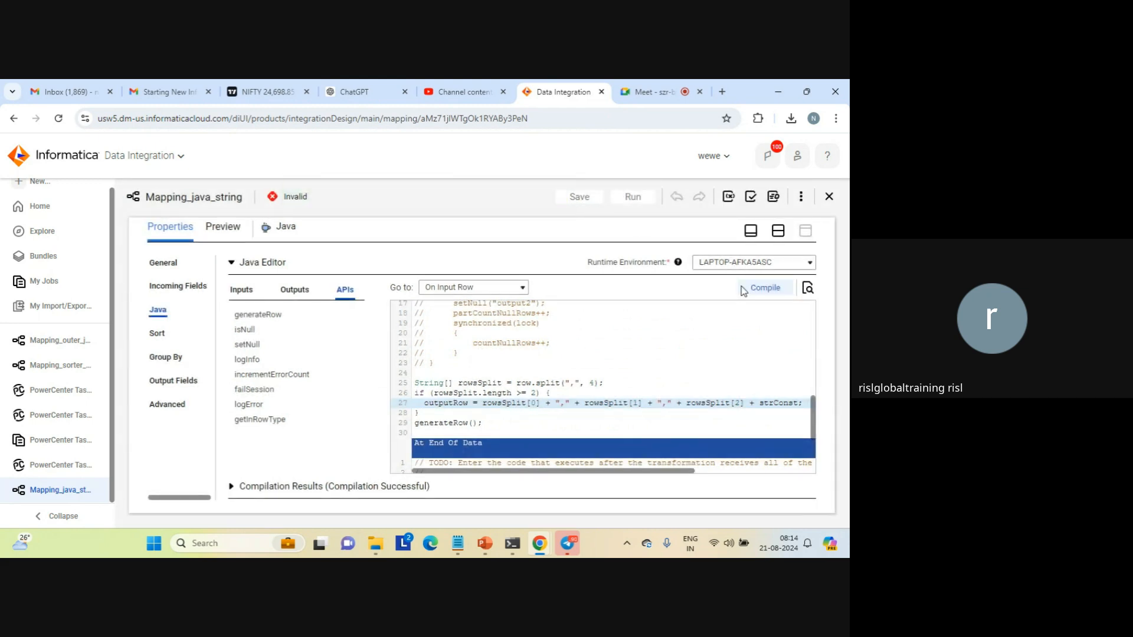
Compile the Java code and go to the location of the first reported error in Helper Code
left_click(764, 288)
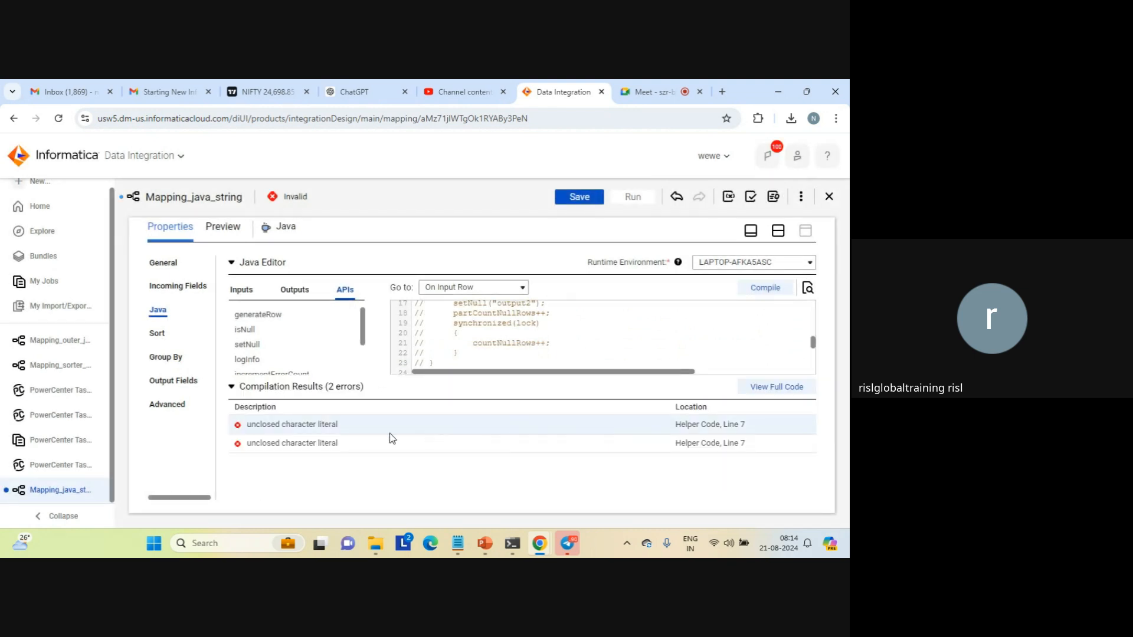
double_click(332, 426)
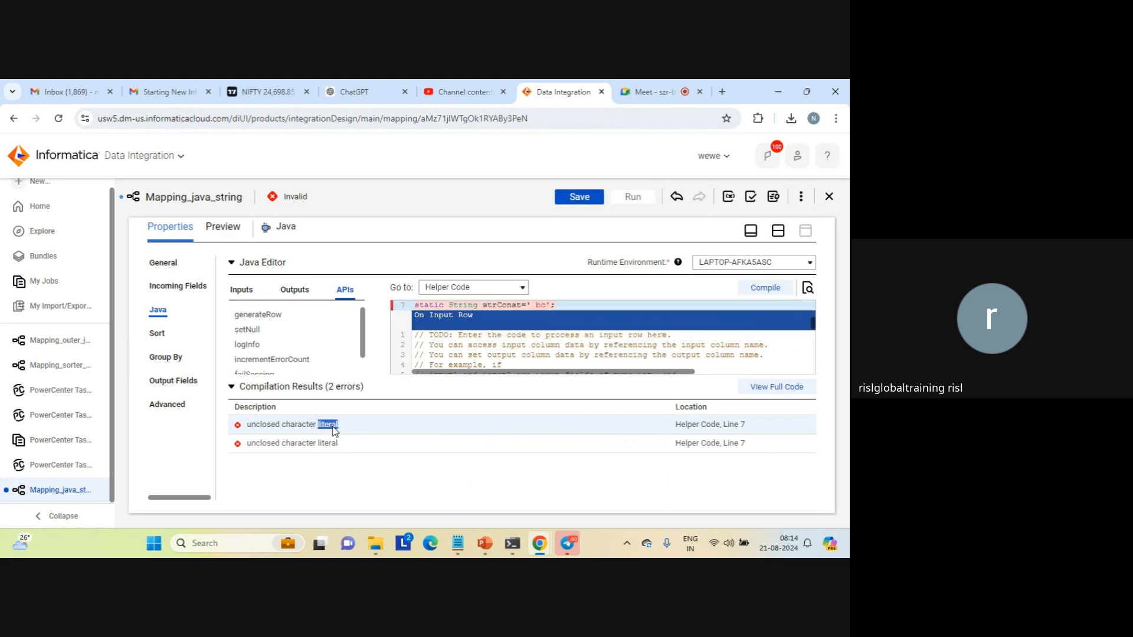
left_click(550, 317)
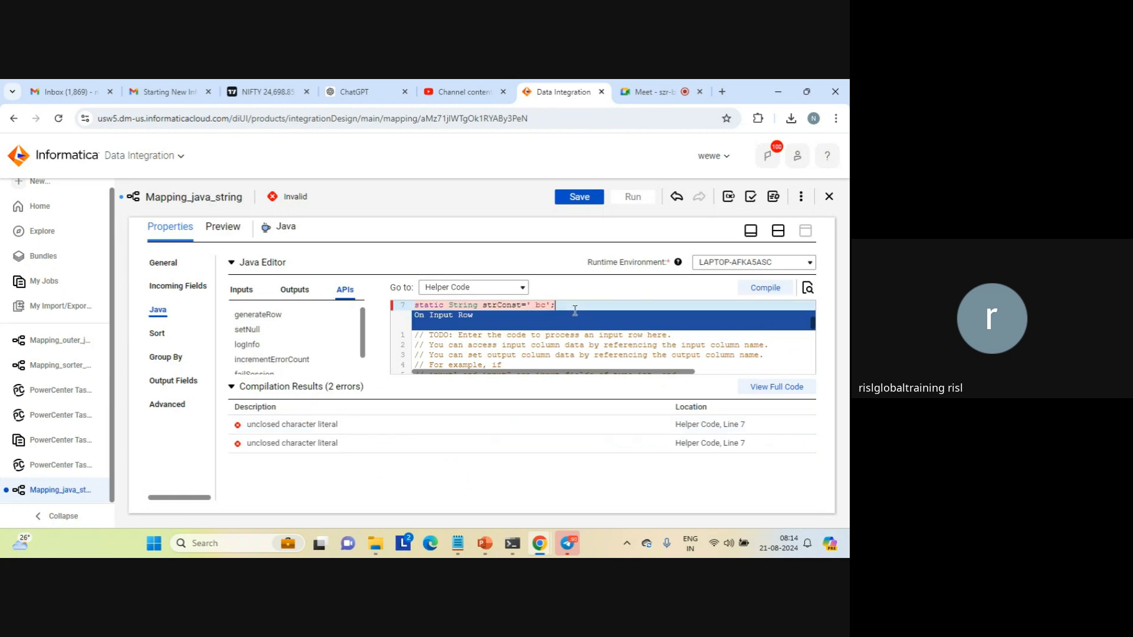
Copy the commented static int countNullRows line onto a new line below the strConst declaration in Helper Code
scroll(575, 311, "up", 1)
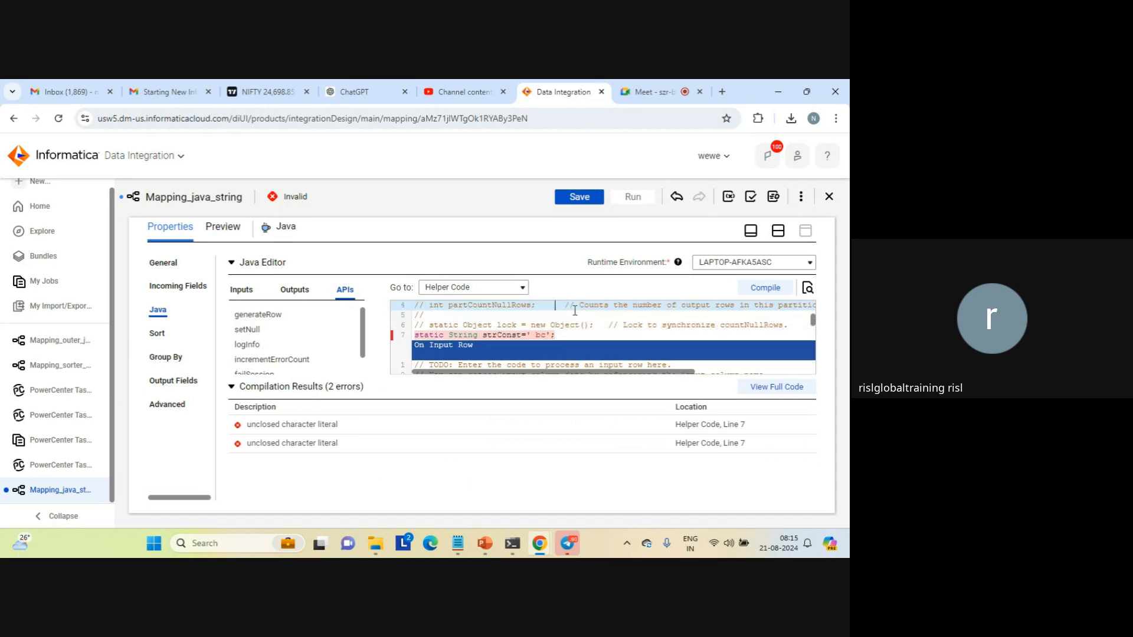
scroll(575, 311, "up", 2)
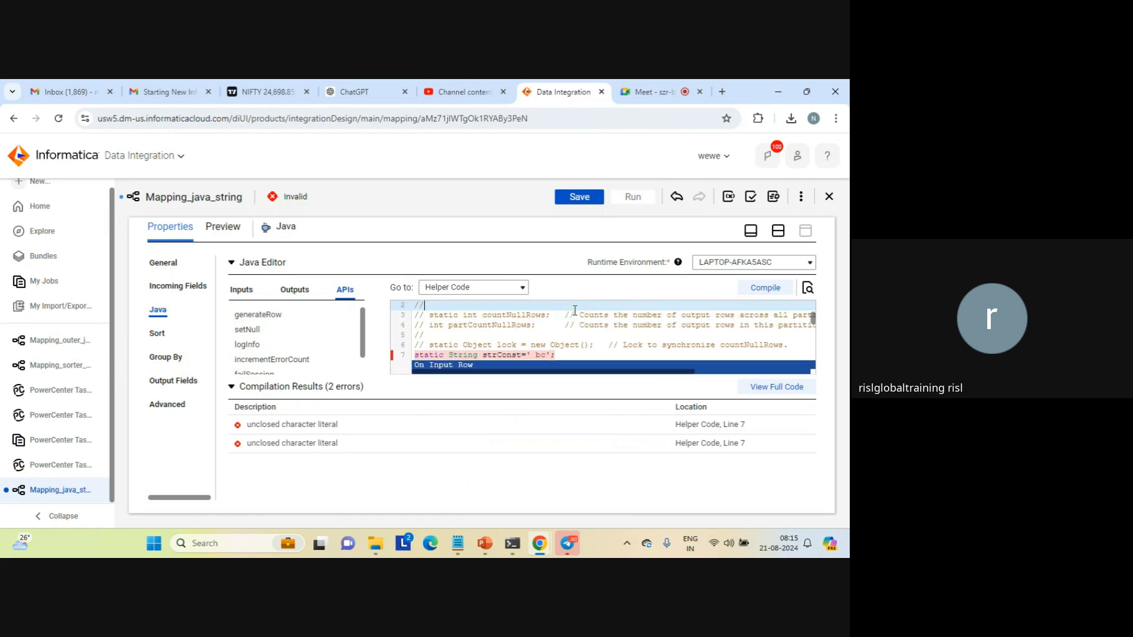
key("Down")
key("Down")
key("Down")
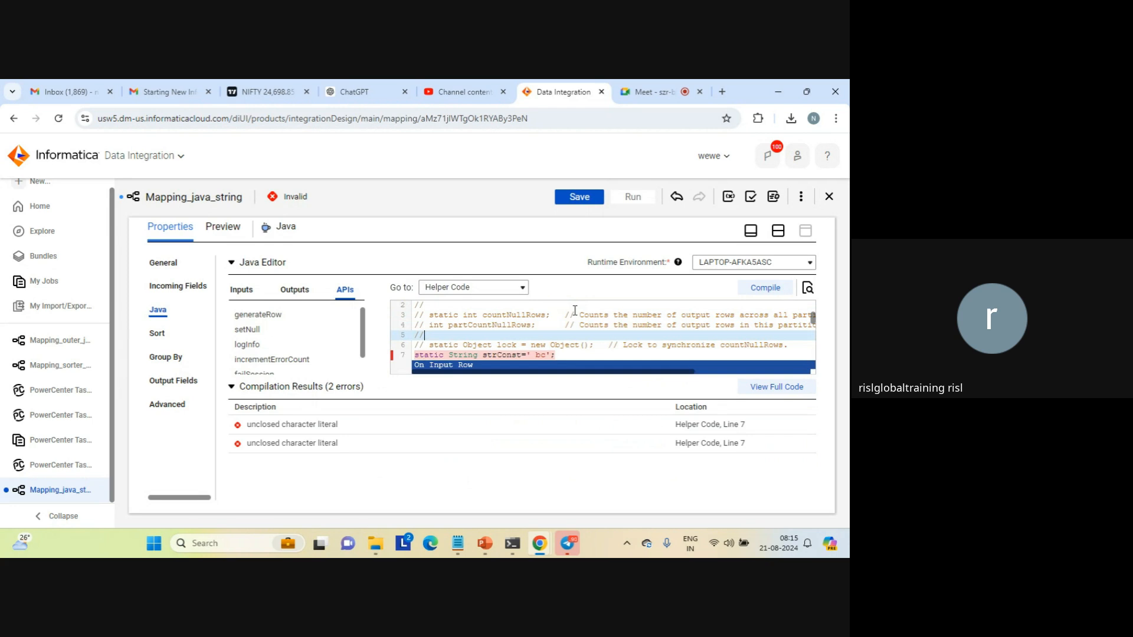
key("Down")
key("Down")
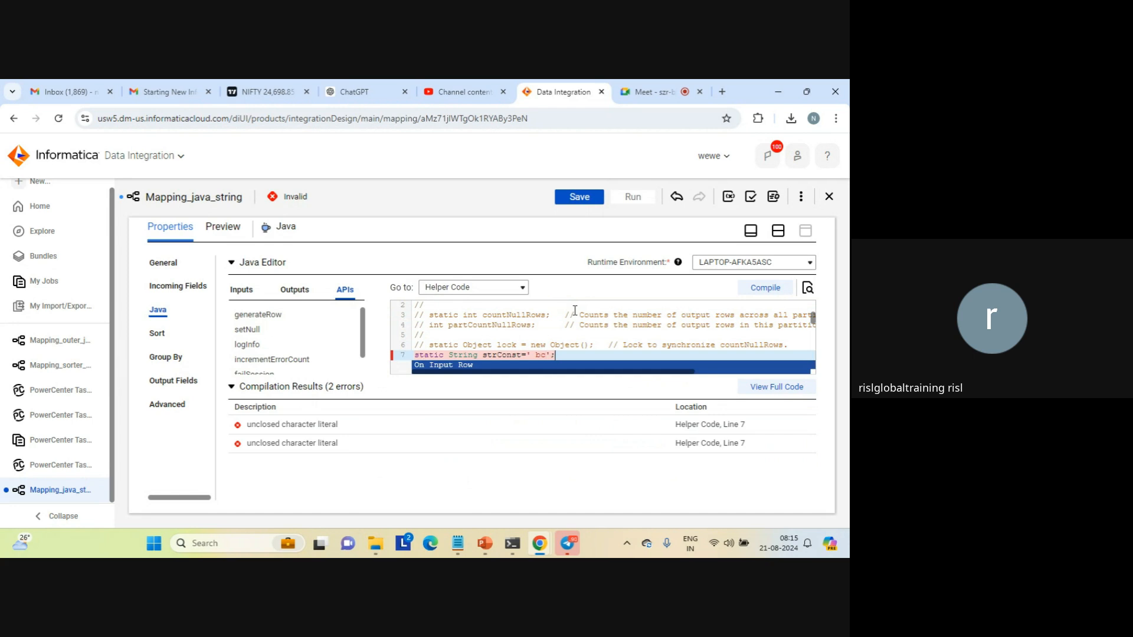
key("Return")
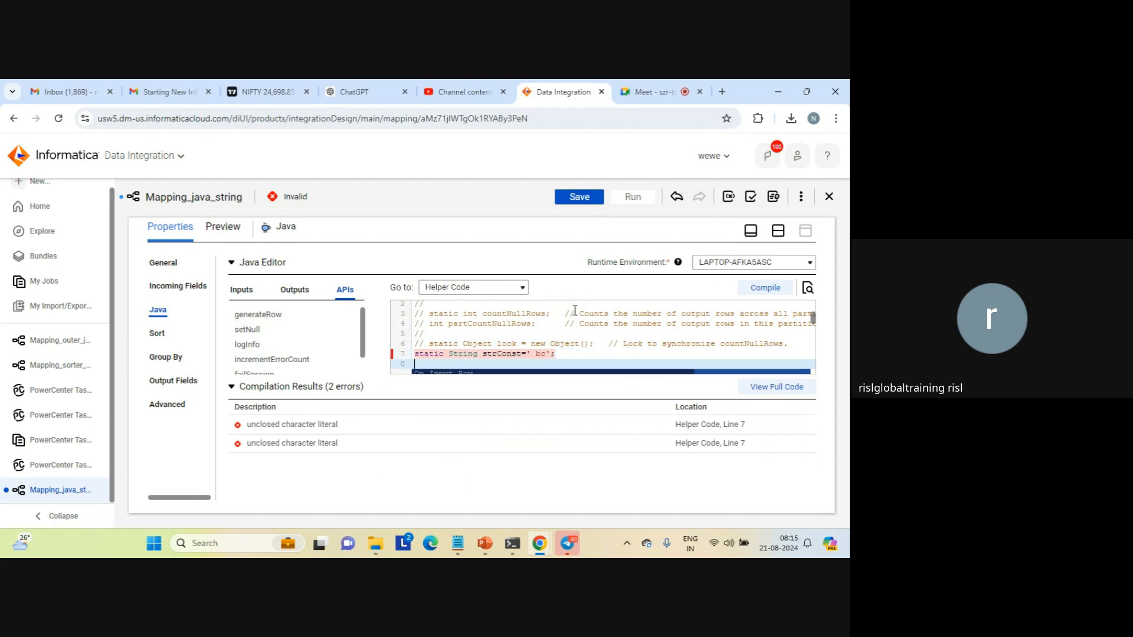
key("Up")
key("Up")
key("Up")
key("Up")
key("Up")
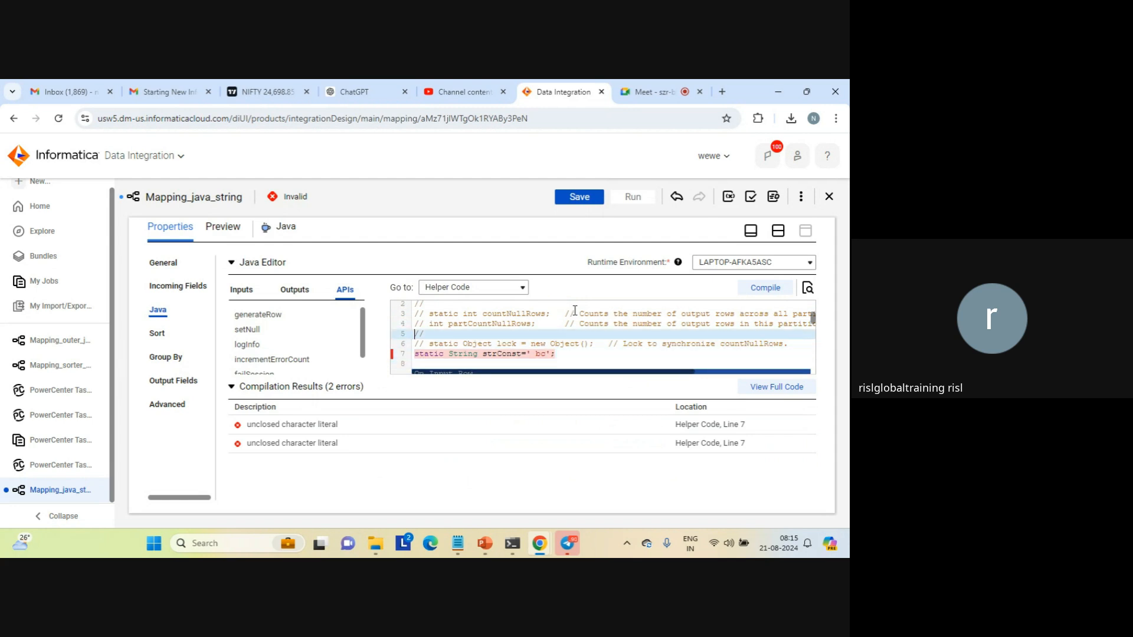
key("shift+End")
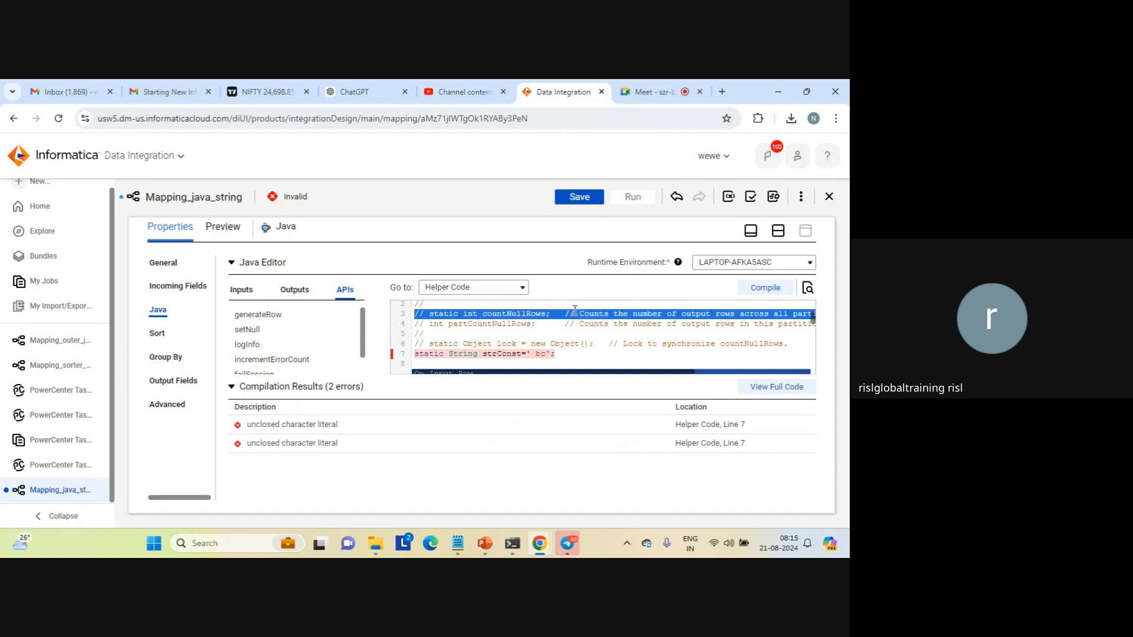
key("Down")
key("Down")
key("Down")
key("Down")
key("Down")
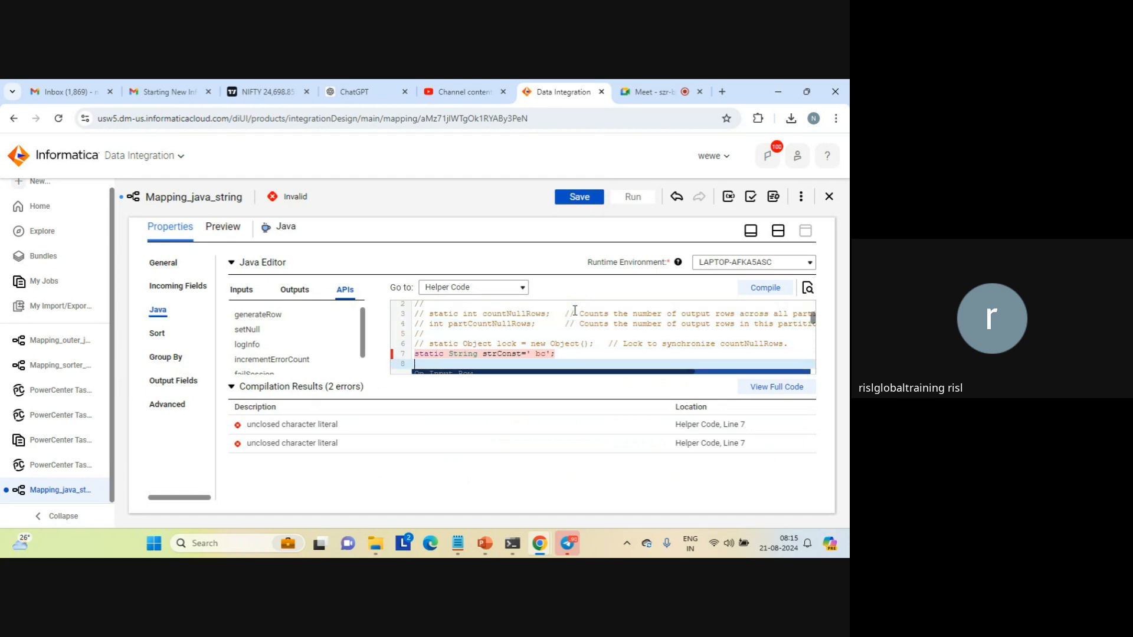
key("ctrl+v")
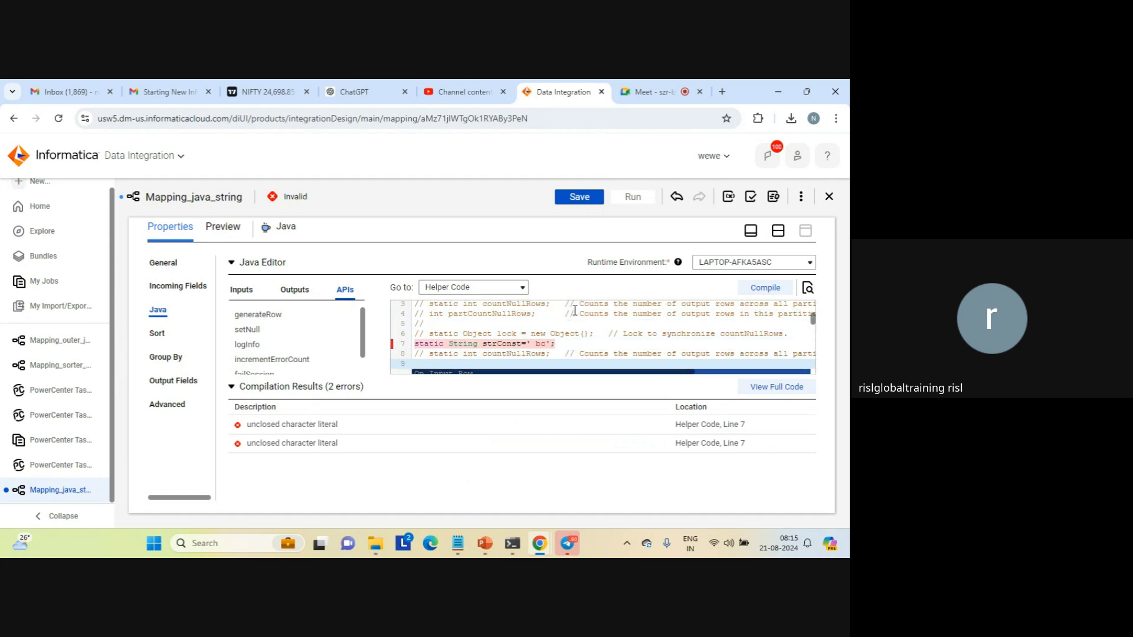
Uncomment the copied static int countNullRows declaration on line 8 of Helper Code
key("Up")
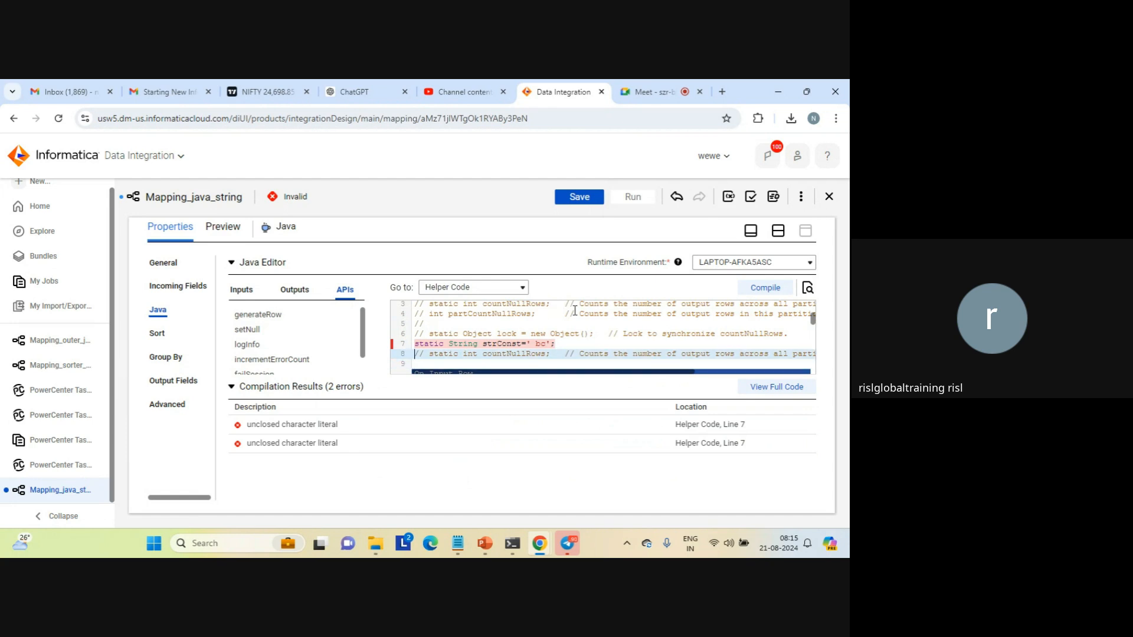
key("Delete")
key("Delete")
key("Delete")
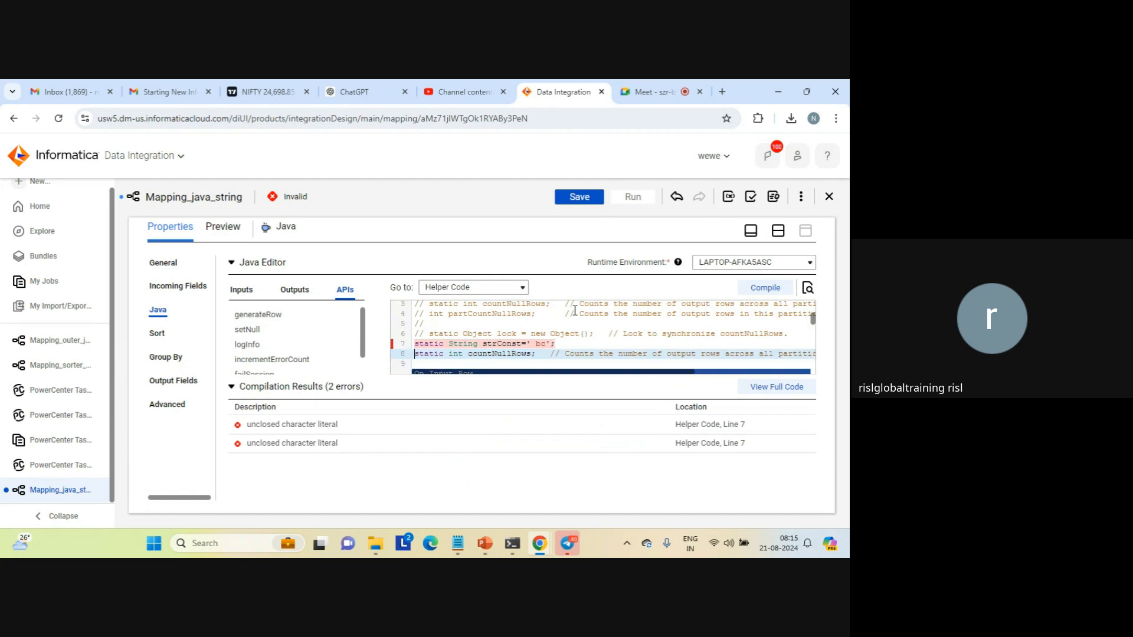
Remove the initial value from the strConst declaration on line 7, leaving static String strConst;
key("Up")
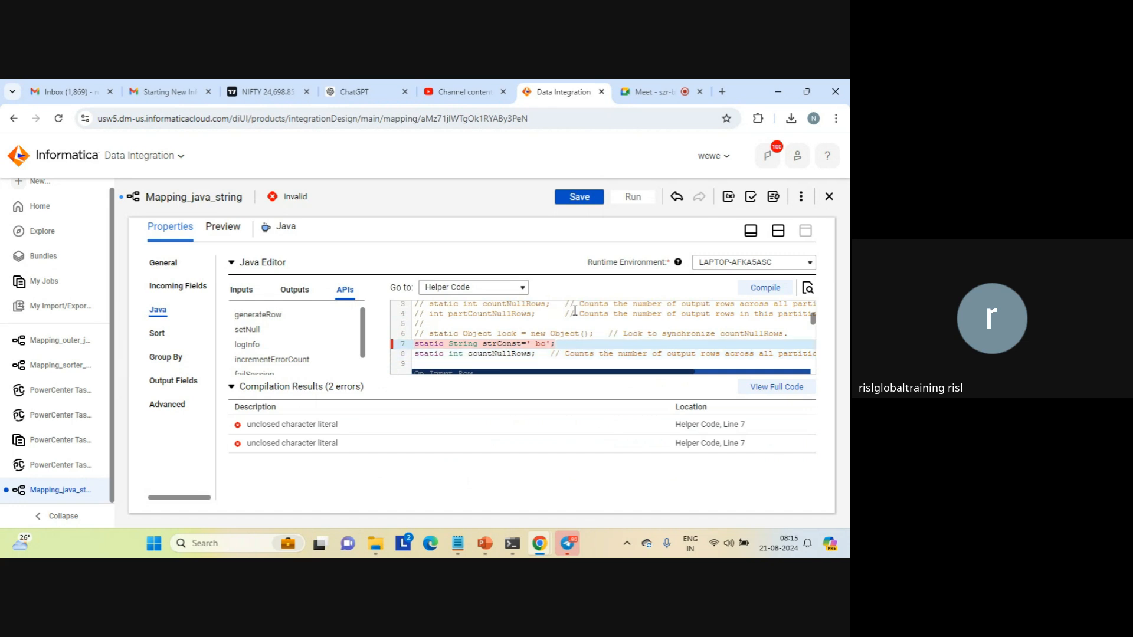
key("End")
key("Left")
key("BackSpace")
key("BackSpace")
key("BackSpace")
key("BackSpace")
key("BackSpace")
key("BackSpace")
Add the statement strConst=' bbb'; on the empty line 24 of the On Input Row section, above the rowsSplit declaration
key("Down")
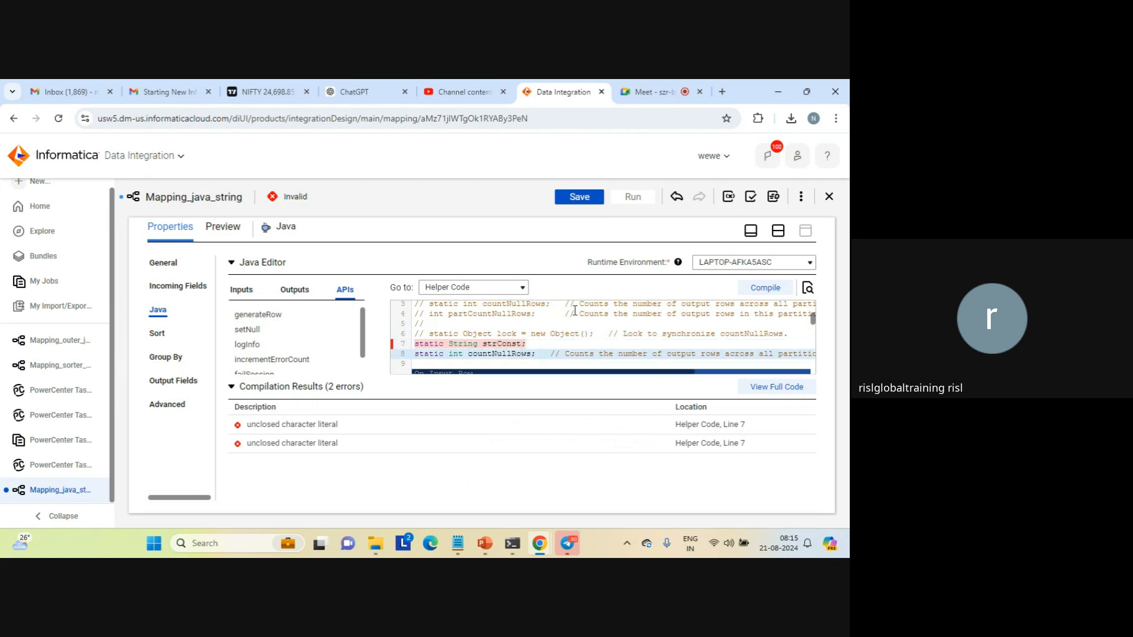
key("Down")
key("Down")
key("Down")
key("Down")
key("Down")
key("Down")
key("Down")
key("Down")
key("Down")
key("Down")
key("Down")
key("Down")
key("Down")
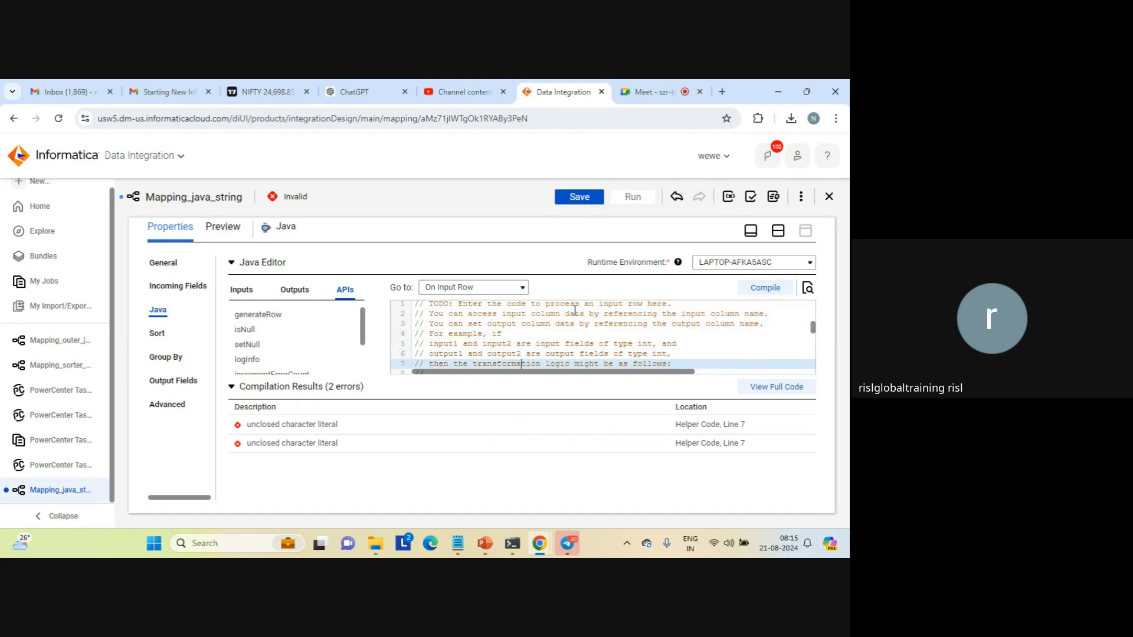
key("Down")
key("Down")
key("Down")
key("Down")
key("Down")
key("Down")
key("Down")
key("Down")
key("Down")
key("Down")
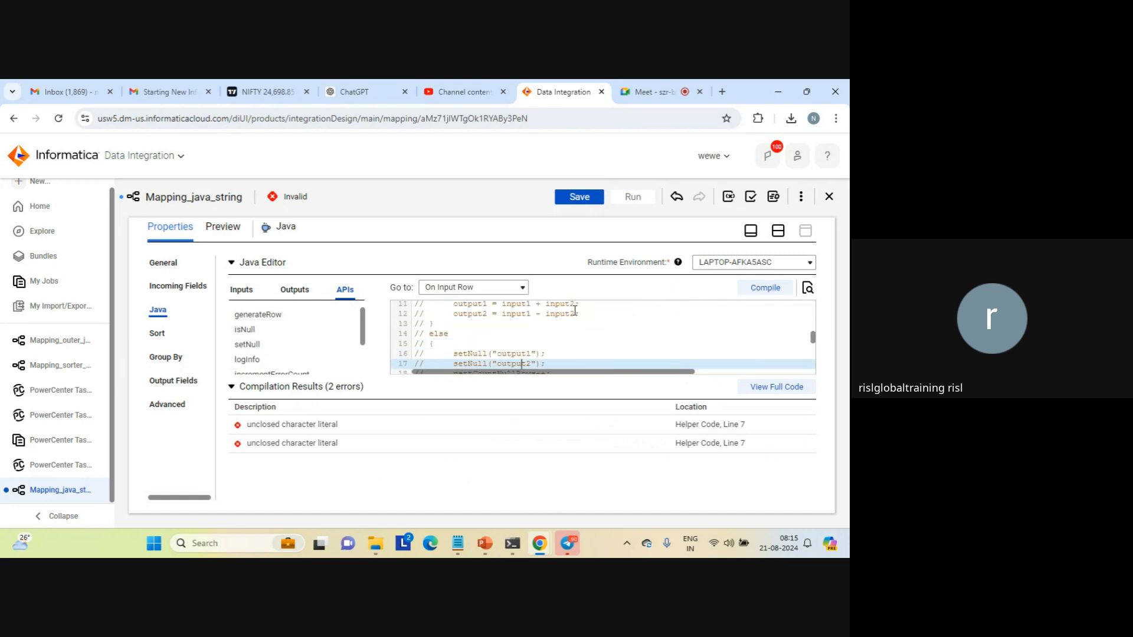
key("Down")
key("Down")
key("Down")
key("Down")
key("Down")
key("Down")
key("Down")
key("Down")
key("Down")
key("Down")
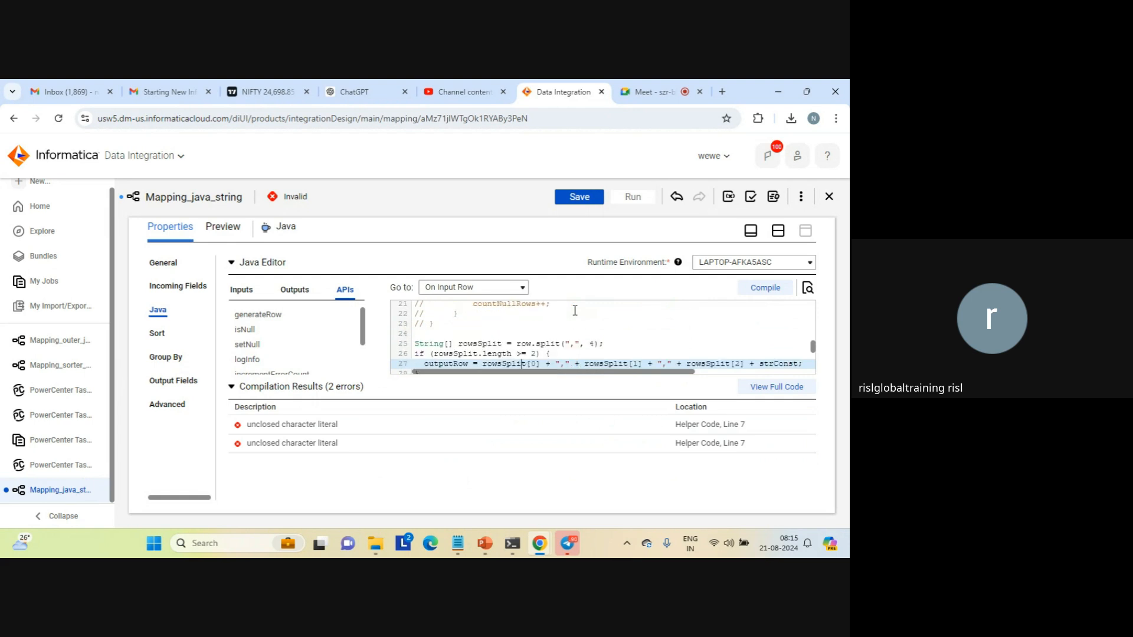
key("Up")
key("Up")
key("Up")
key("Up")
key("Up")
key("Up")
key("Up")
key("Up")
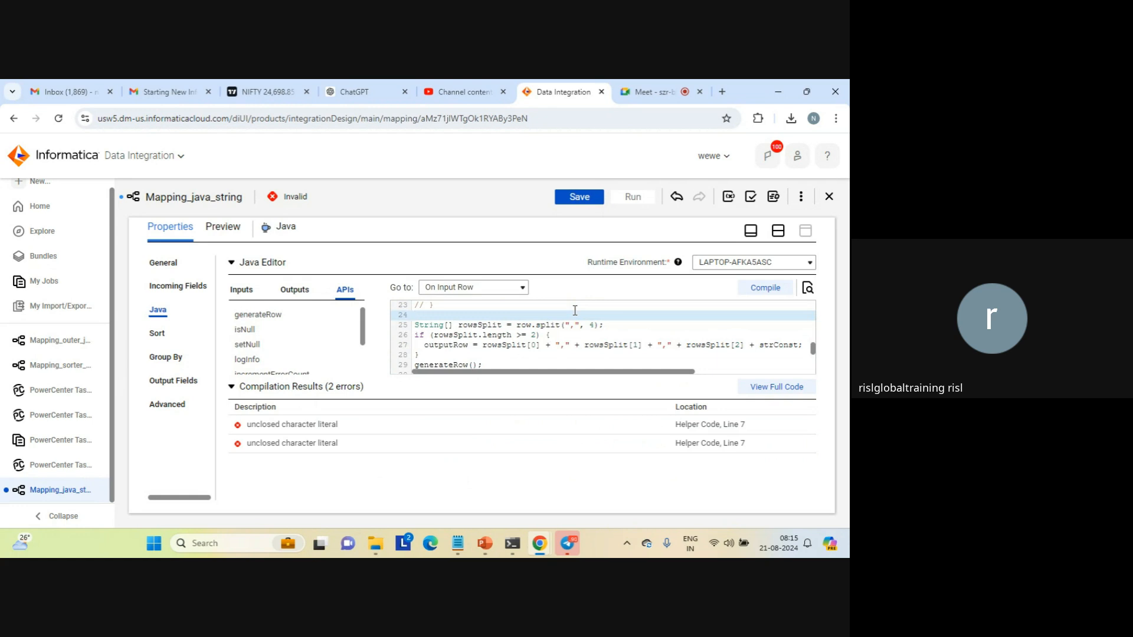
type("str")
key("Caps_Lock")
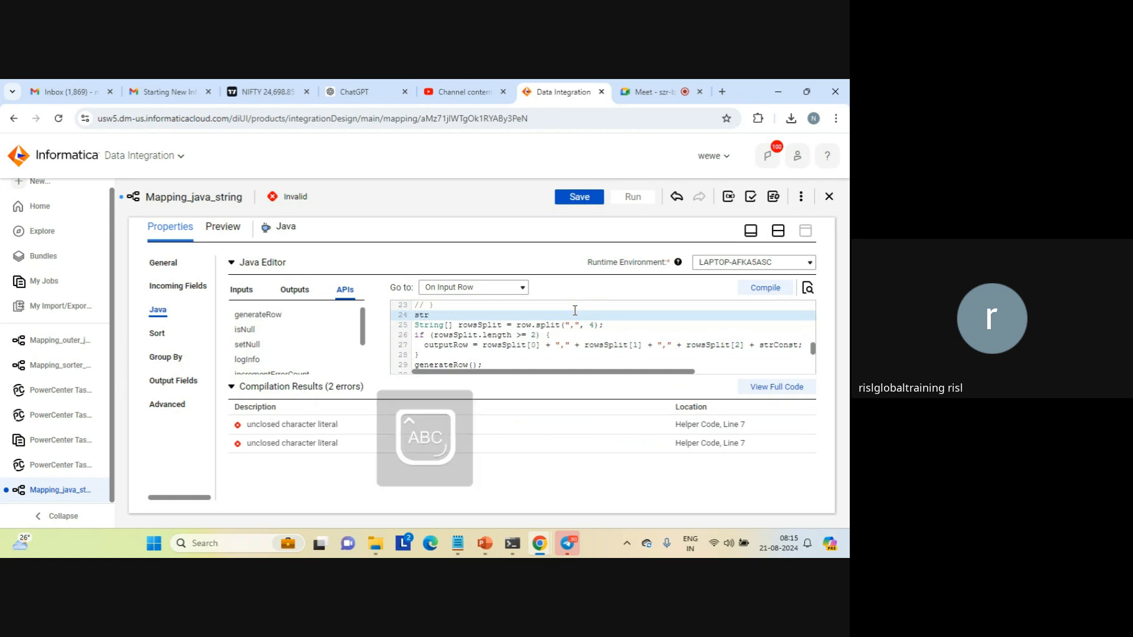
type("C")
key("Caps_Lock")
type("onst='")
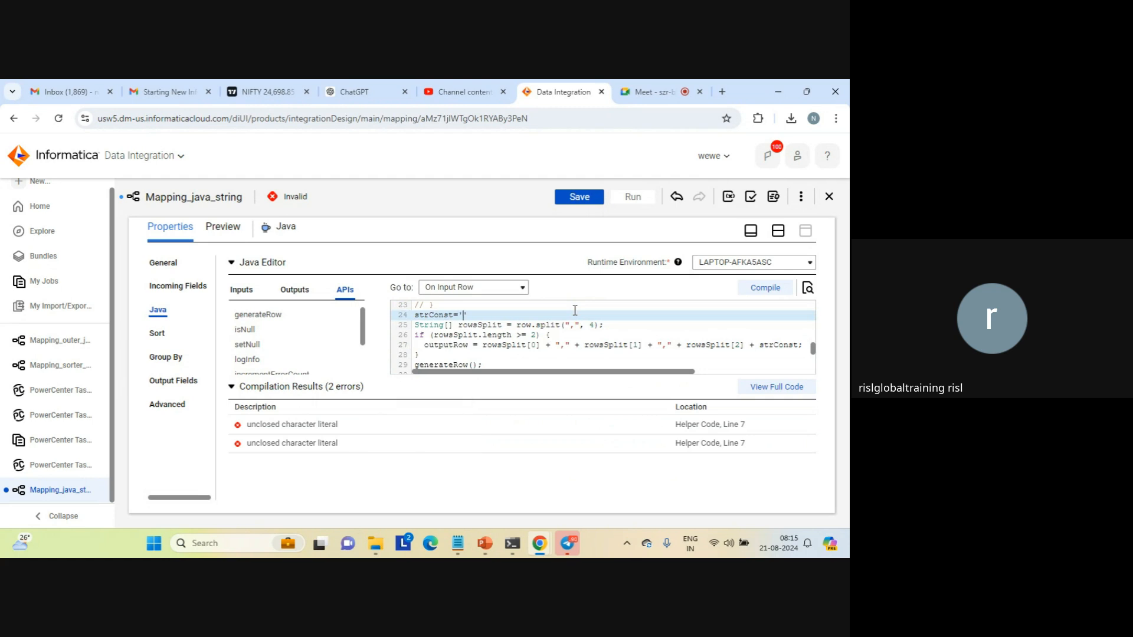
type(" bbb';")
Save the mapping, then compile the Java code and examine the reported compilation errors
left_click(577, 199)
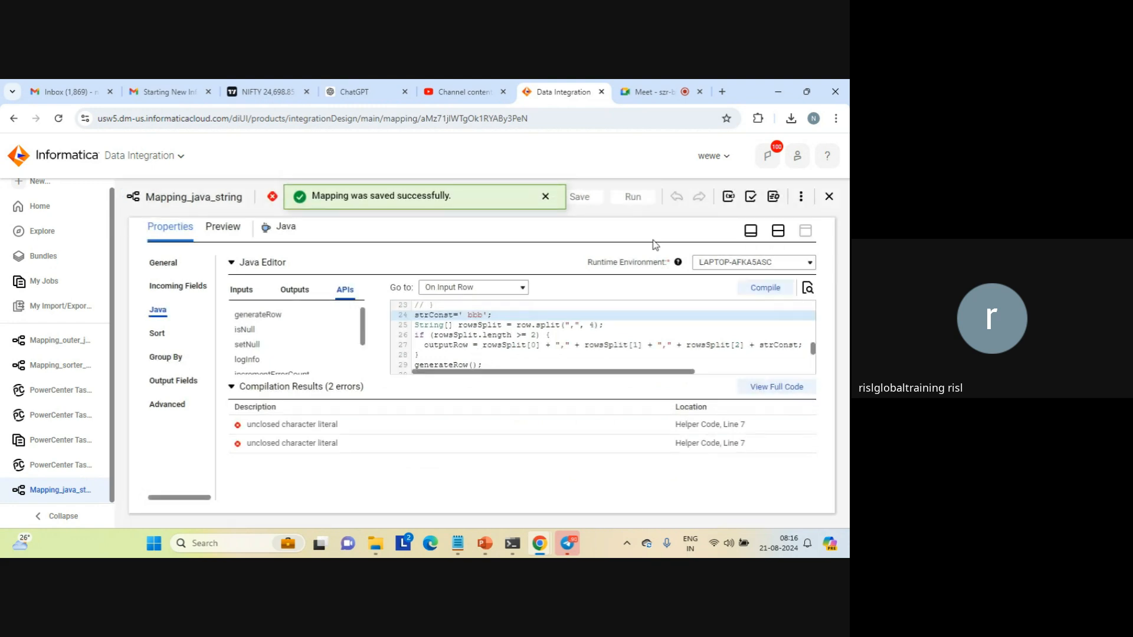
left_click(765, 288)
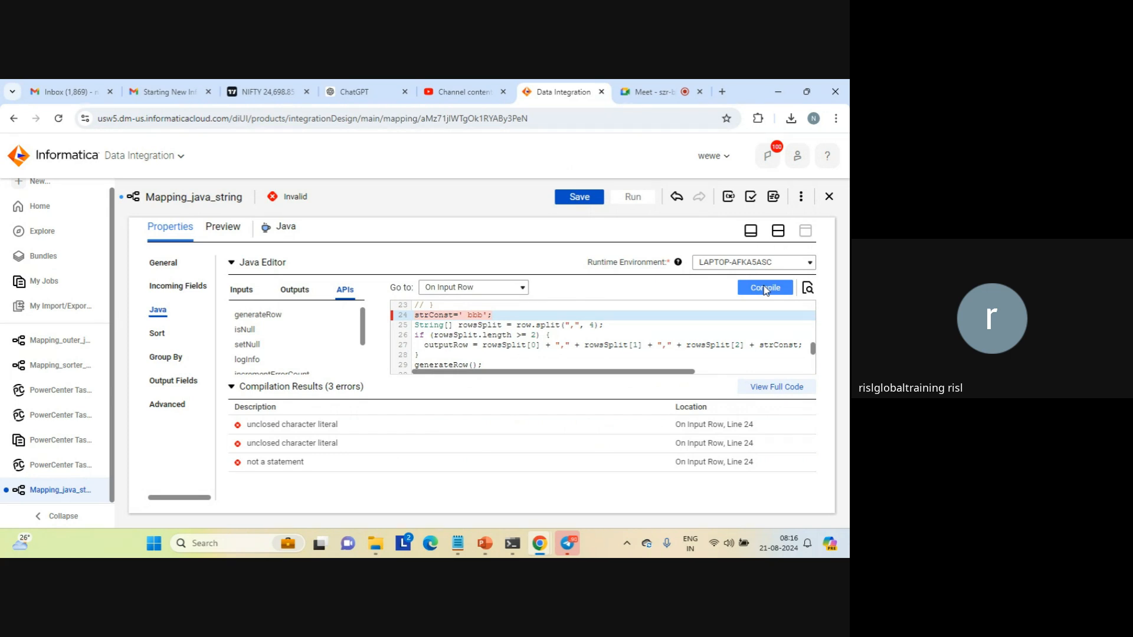
triple_click(279, 426)
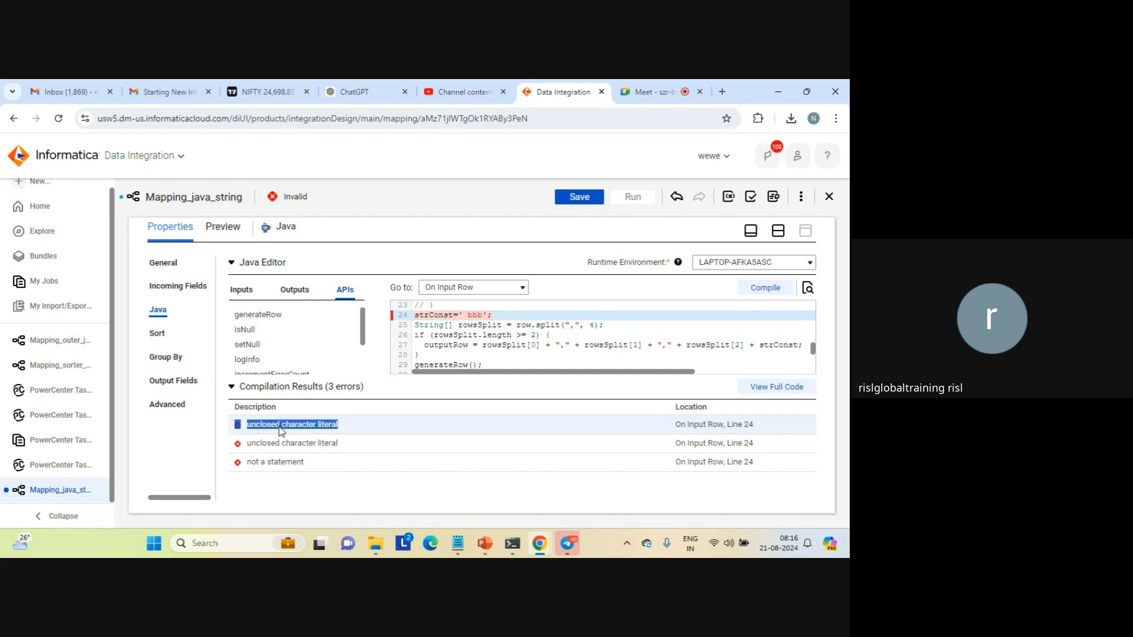
triple_click(280, 443)
left_click(279, 461)
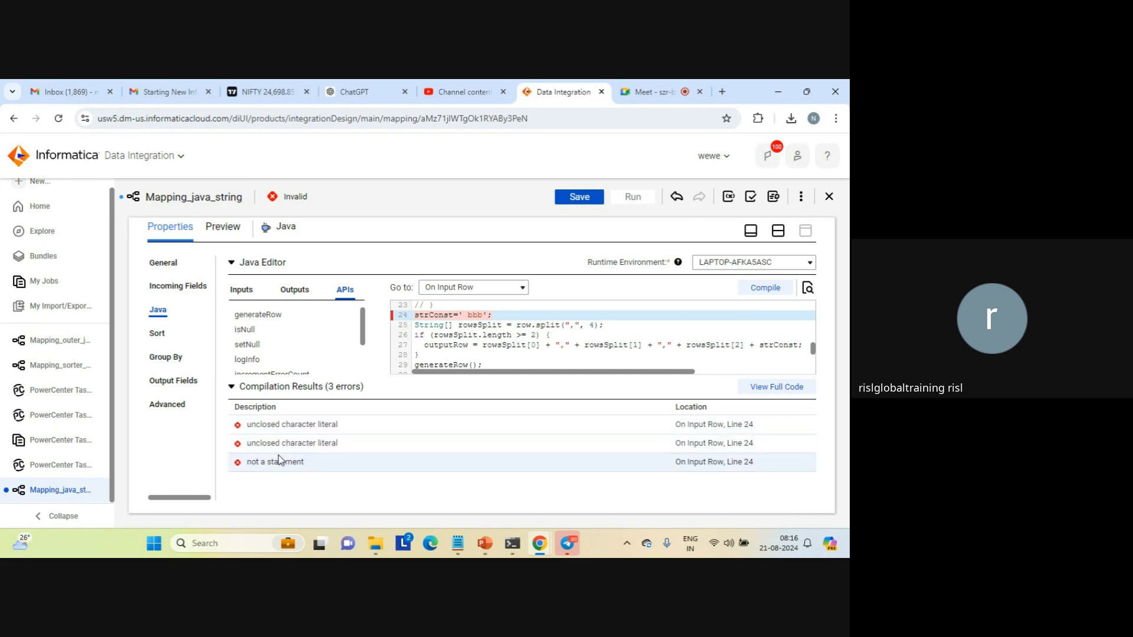
triple_click(279, 461)
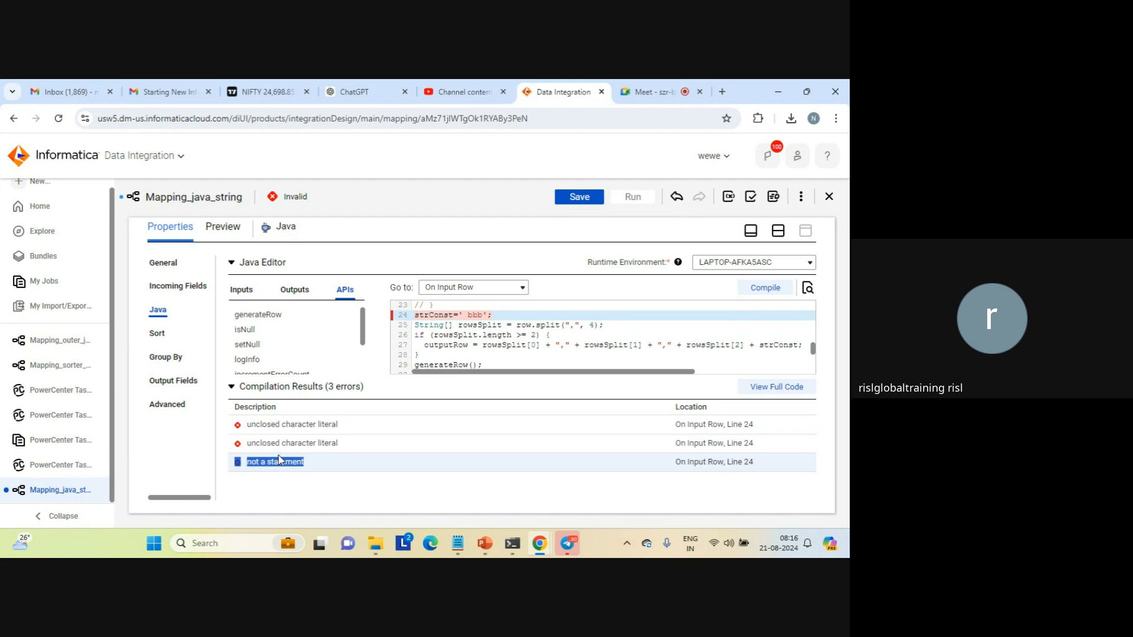
Examine the strConst and countNullRows declarations in the Helper Code section
left_click(520, 318)
key("Up")
key("Up")
key("Up")
key("Up")
key("Up")
key("Up")
key("Up")
key("Up")
key("Up")
key("Up")
key("Up")
key("Up")
key("Up")
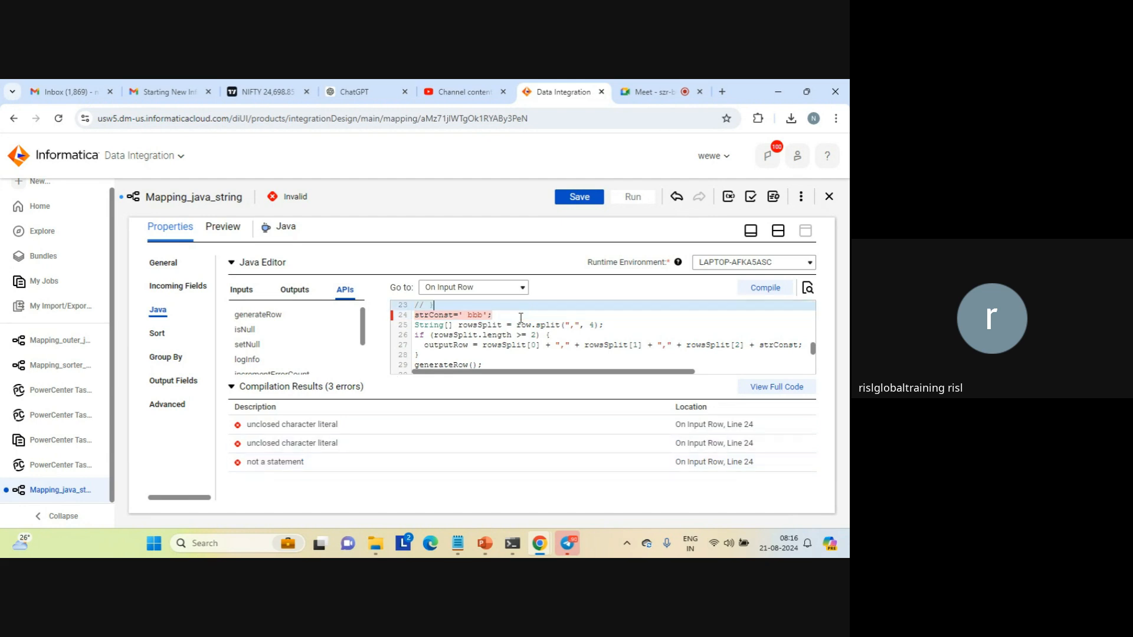
key("Up")
key("Up")
key("Up")
key("Up")
key("Up")
key("Up")
key("Up")
key("Up")
key("Up")
key("Up")
key("Up")
key("Up")
key("Up")
key("Up")
key("Up")
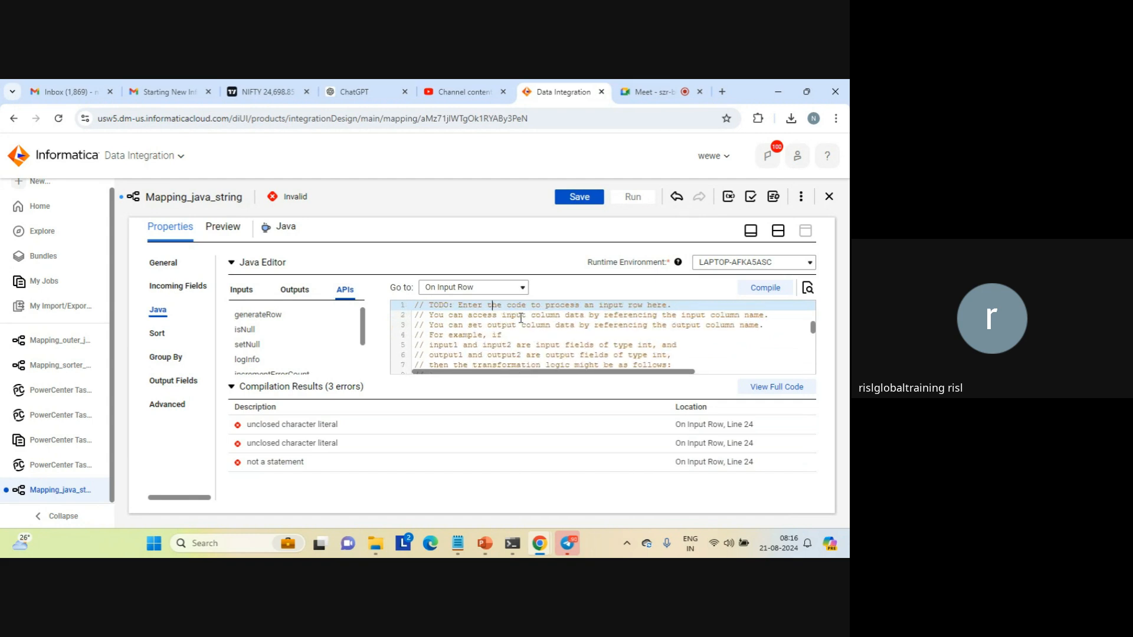
key("Down")
key("Down")
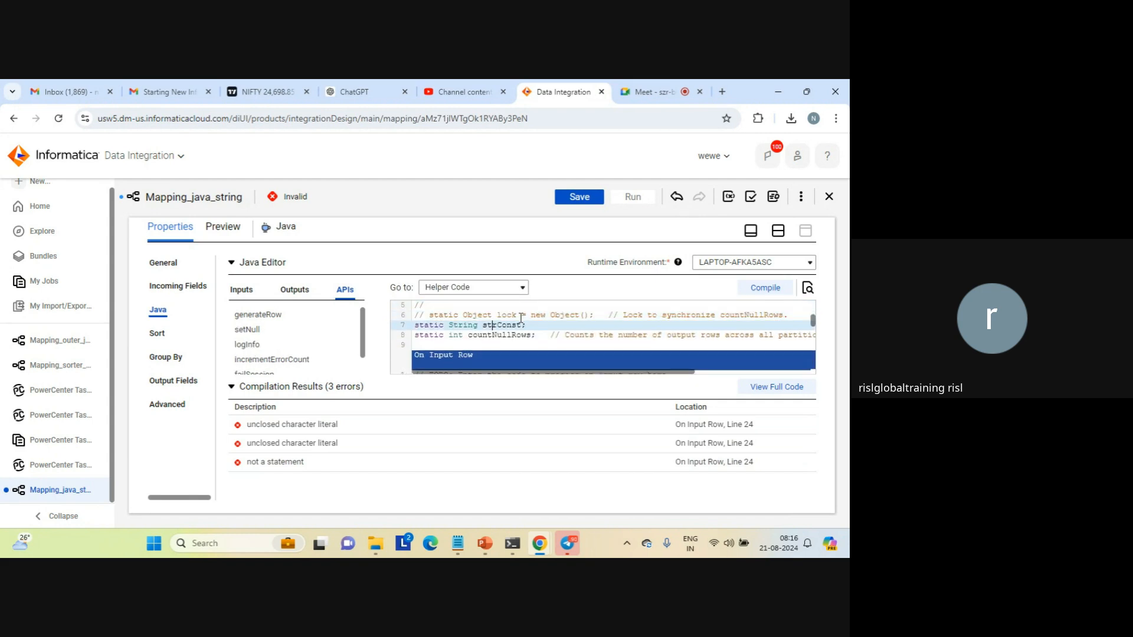
key("Down")
key("Down")
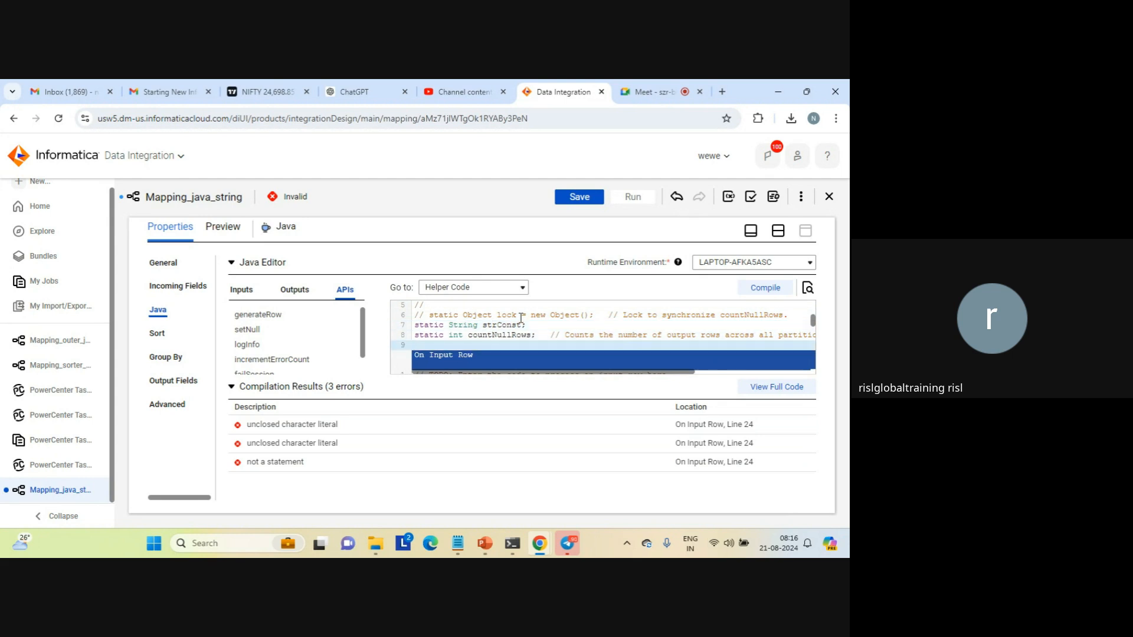
key("Up")
key("Up")
key("Up")
key("Up")
key("Up")
key("Up")
key("Up")
key("Up")
key("Up")
key("Up")
key("Up")
key("Up")
key("Up")
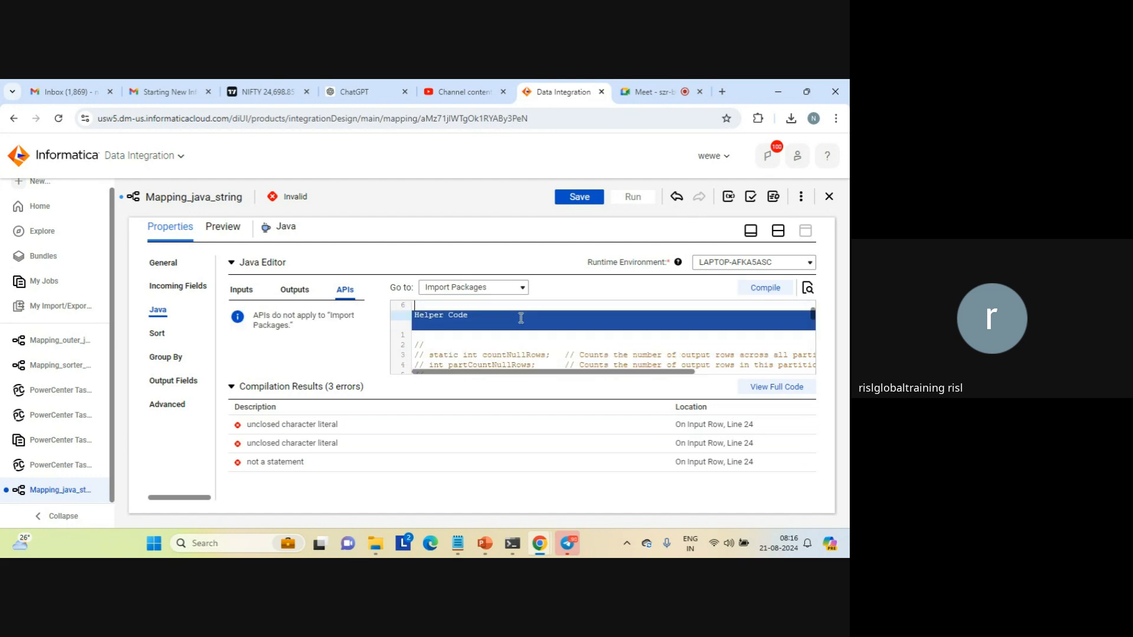
key("Down")
key("Down")
key("Down")
key("Down")
key("Down")
key("Down")
key("Down")
key("Down")
key("Down")
key("Down")
key("Down")
key("Down")
key("Down")
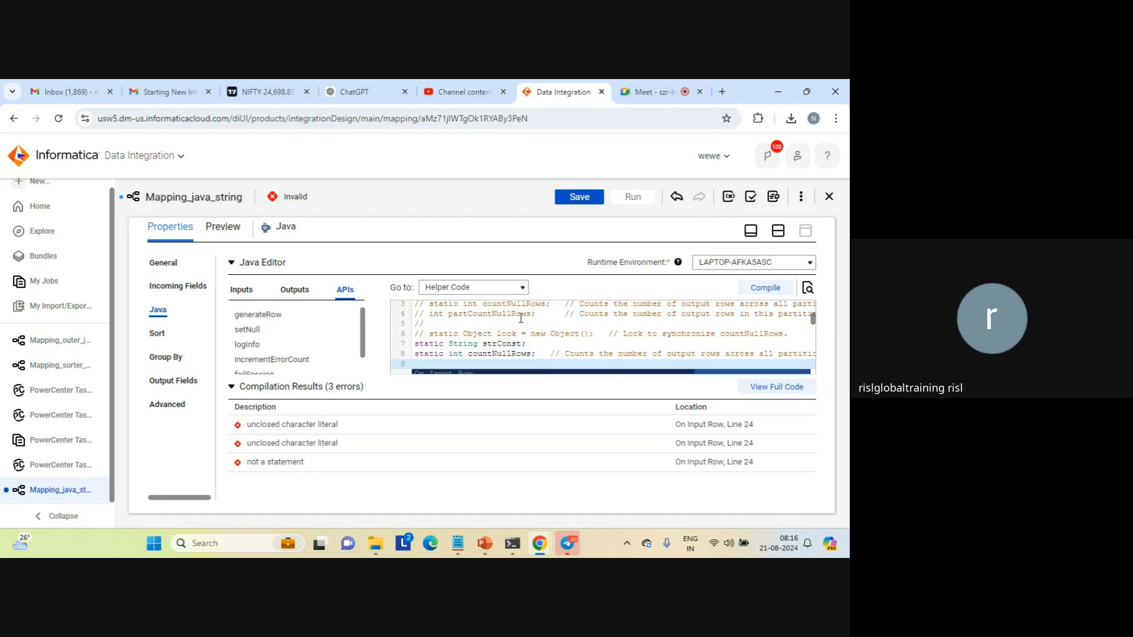
Remove the bbb text from the strConst assignment on line 24 of On Input Row, and save the mapping
key("Down")
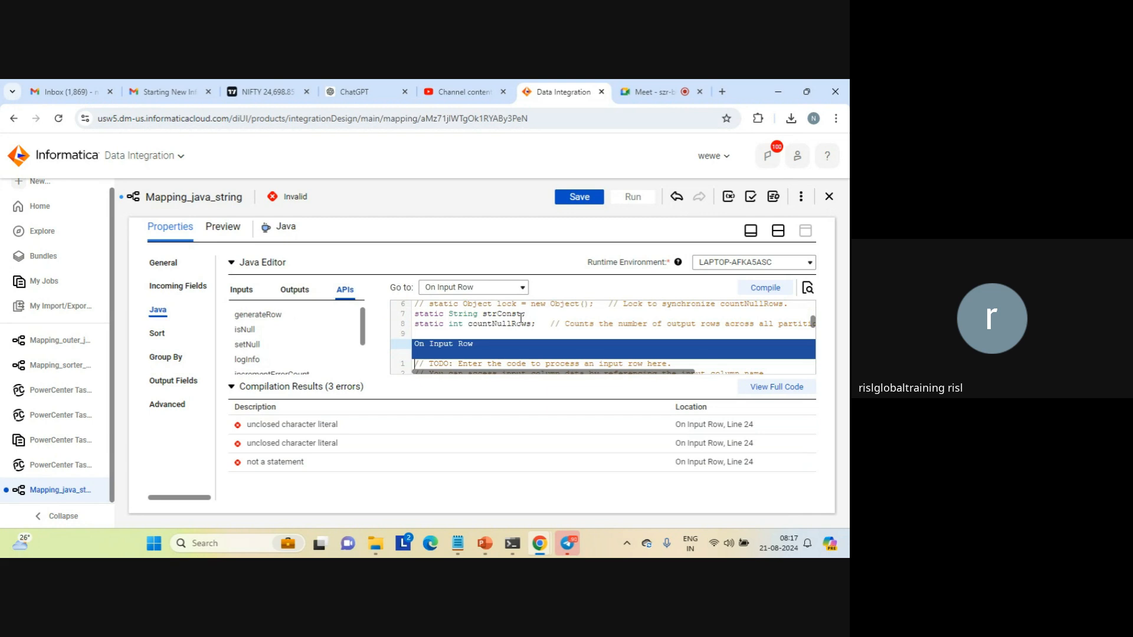
key("Down")
key("Down")
key("Down")
key("Down")
key("Down")
key("Down")
key("Down")
key("Down")
key("Down")
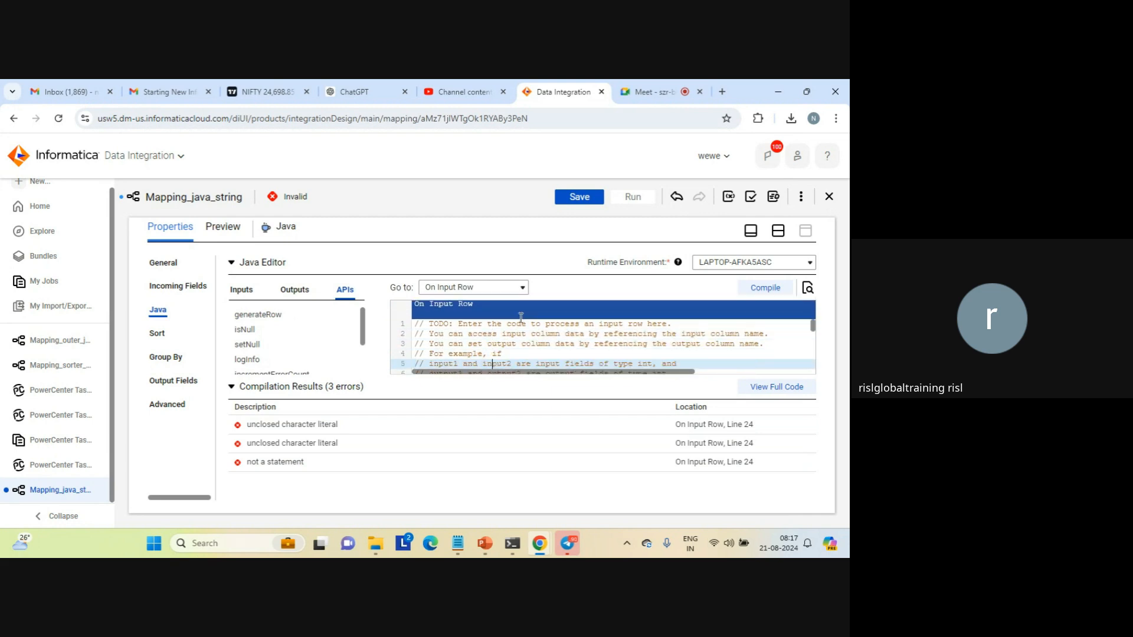
key("Down")
key("Down")
key("Down")
key("Down")
key("Down")
key("Down")
key("Down")
key("Down")
key("Down")
key("Down")
key("Down")
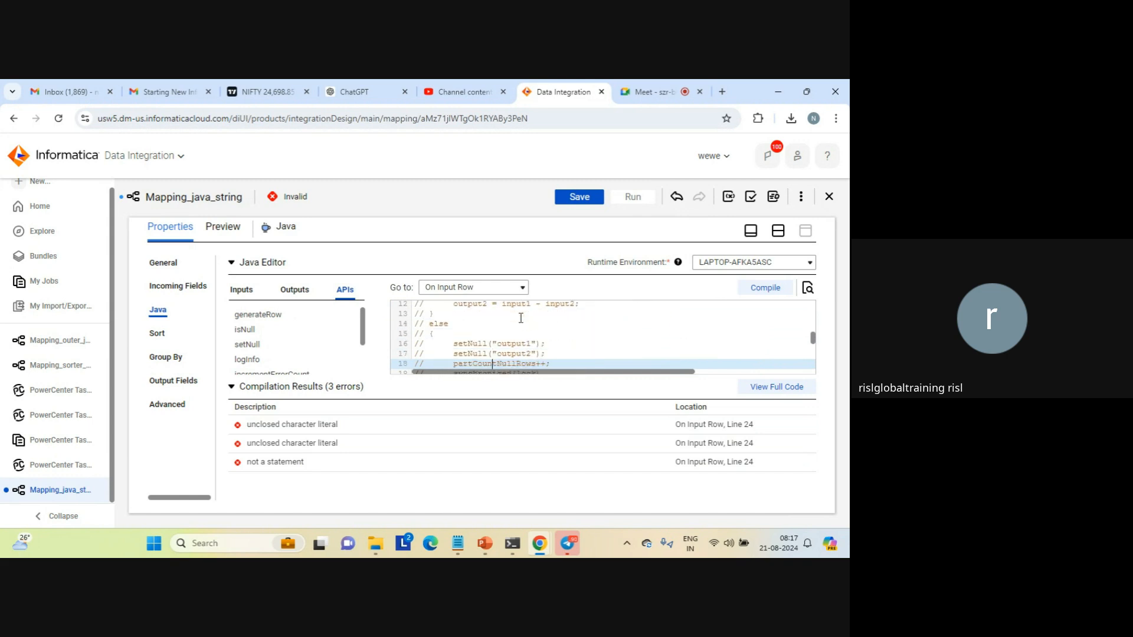
key("Down")
key("Down")
key("Down")
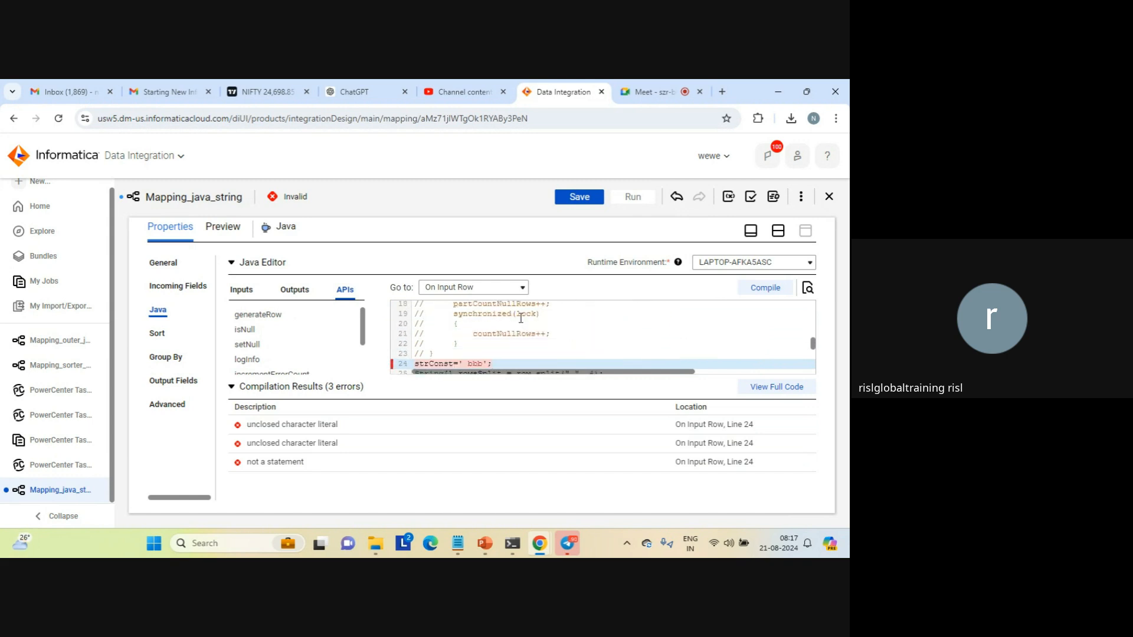
key("Down")
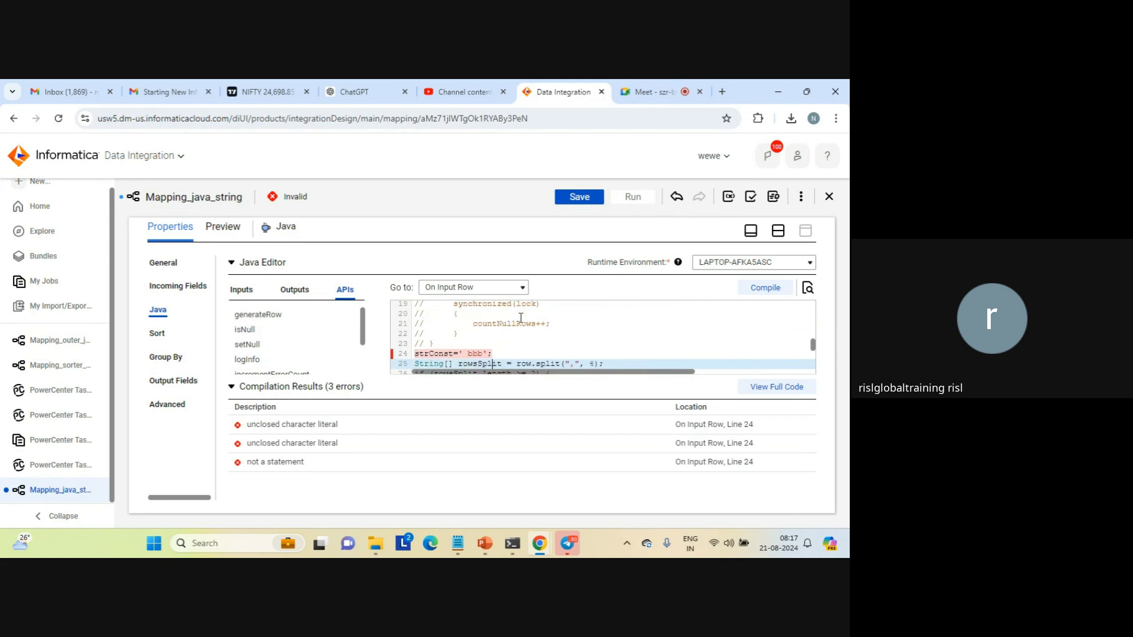
key("Up")
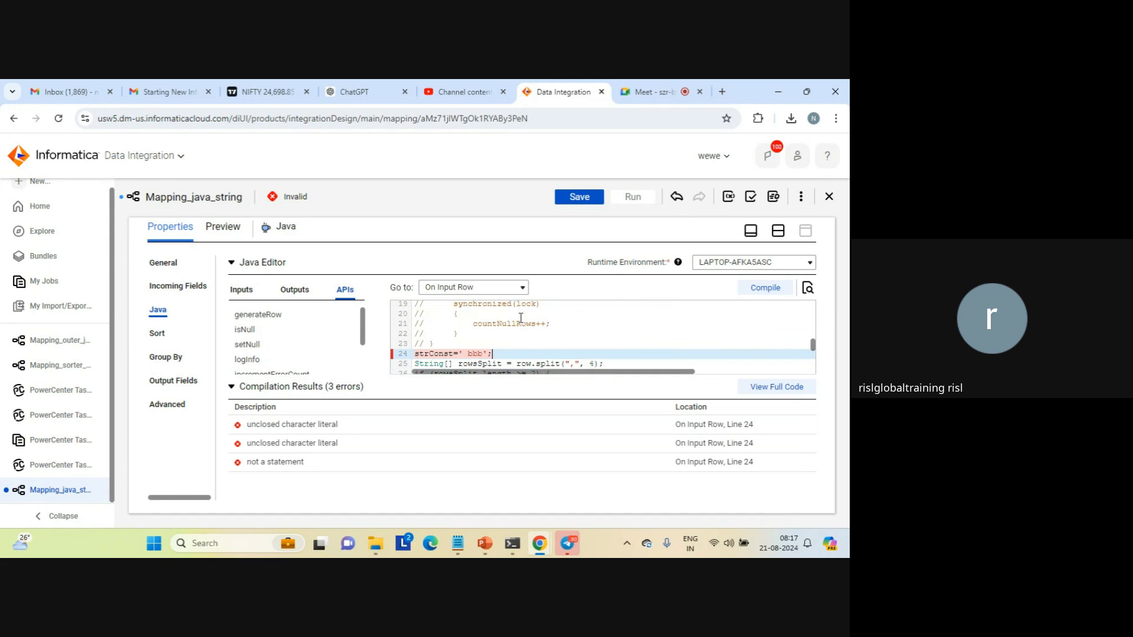
key("BackSpace")
key("BackSpace")
key("BackSpace")
key("BackSpace")
key("BackSpace")
key("BackSpace")
key("BackSpace")
type("\"")
left_click(571, 197)
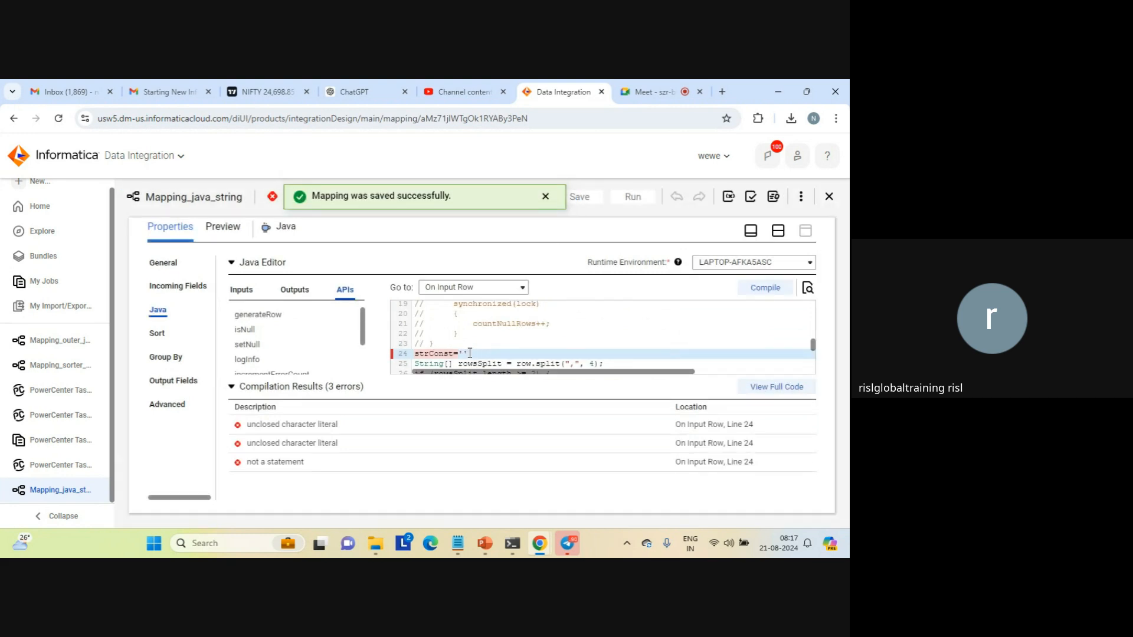
Rewrite line 24 with a double-quoted string so that it reads strConst=" abc";
key("BackSpace")
key("BackSpace")
type("\"")
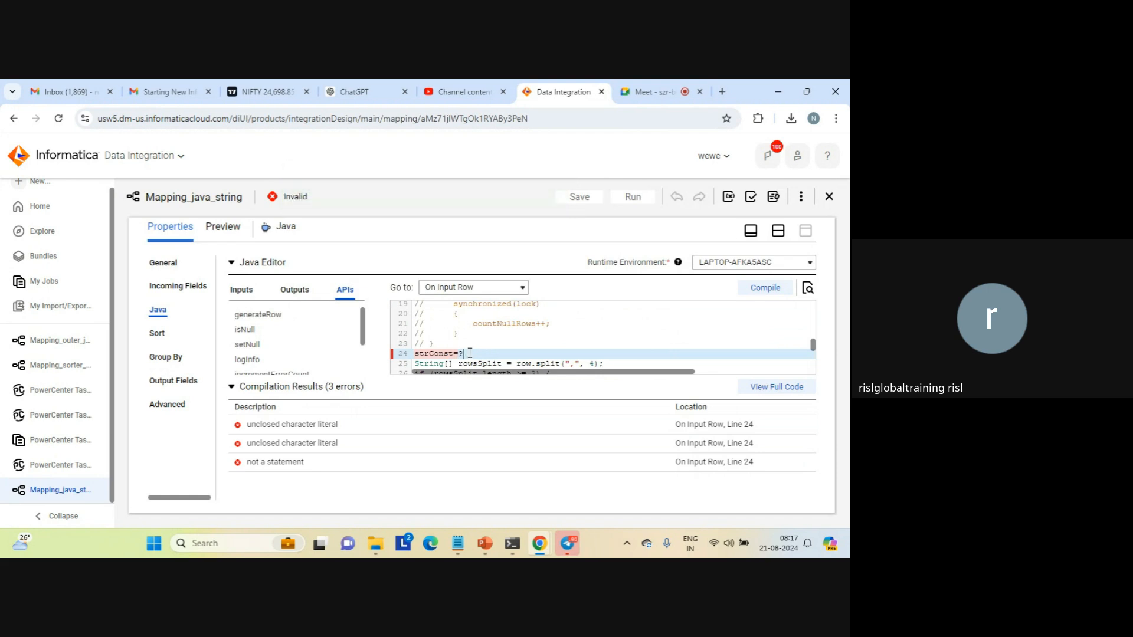
key("BackSpace")
type("\"")
key("BackSpace")
type("abc\";")
Save the mapping and compile the Java code
left_click(581, 200)
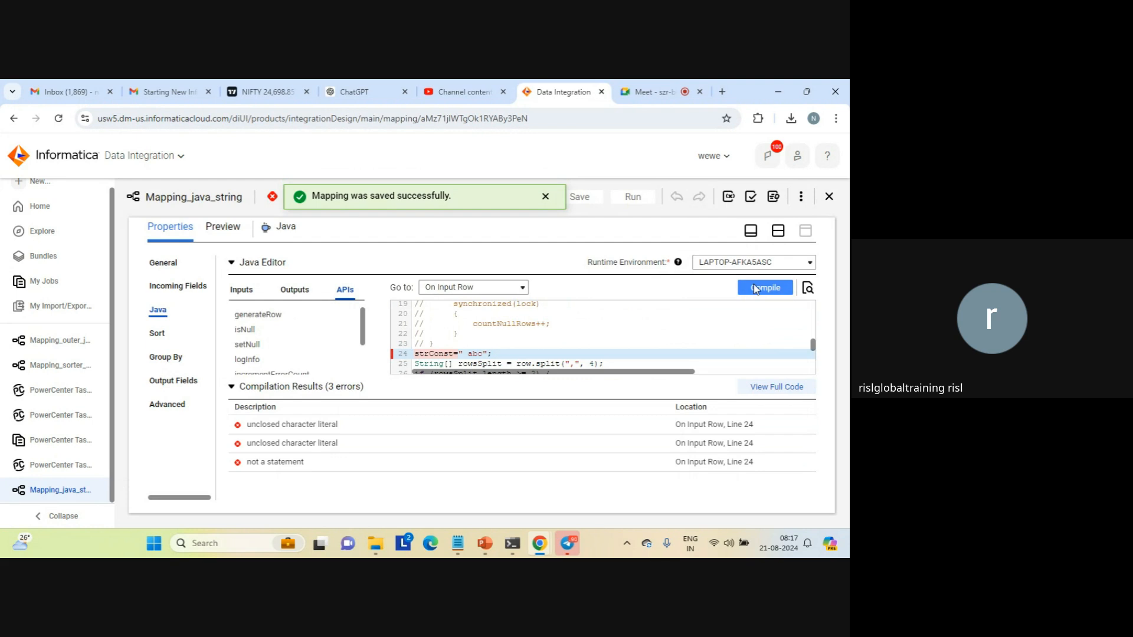
left_click(756, 289)
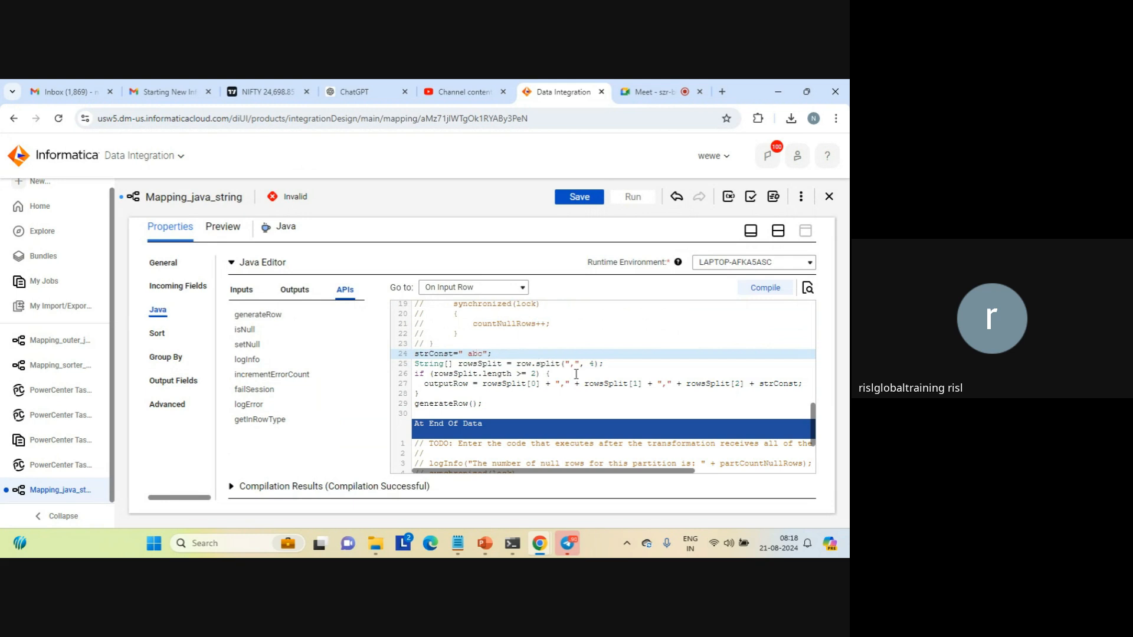
Examine the outputRow and generateRow lines in On Input Row, plus the At End Of Data and On Receiving Transaction sections
scroll(817, 459, "down", 1)
scroll(817, 459, "down", 3)
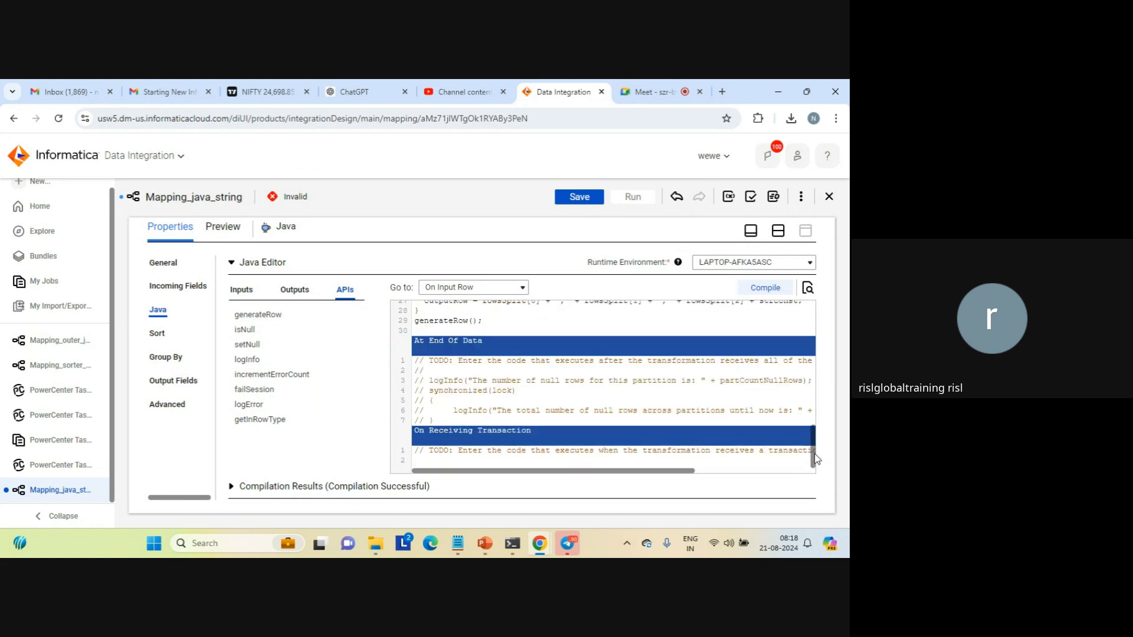
left_click(561, 325)
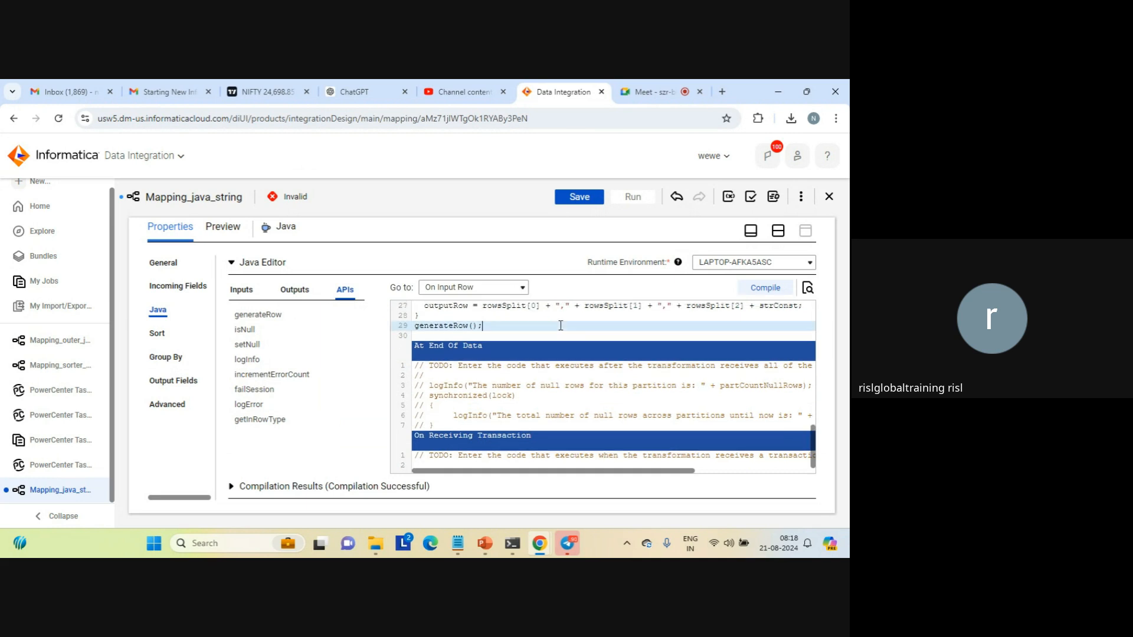
key("Up")
key("Up")
key("Up")
key("Down")
key("Down")
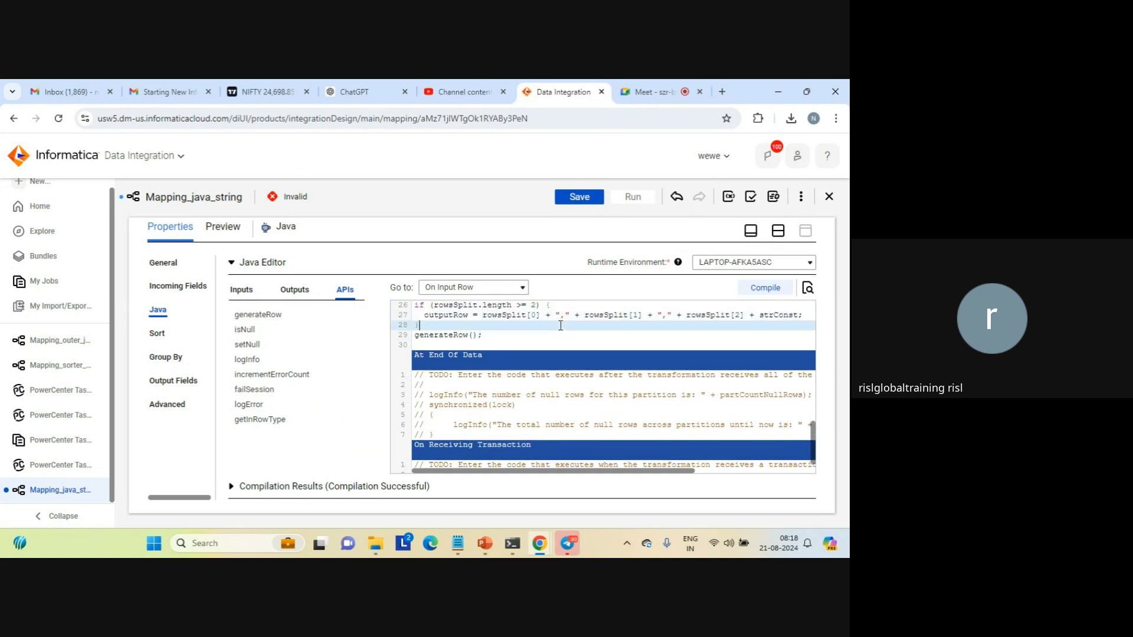
key("Down")
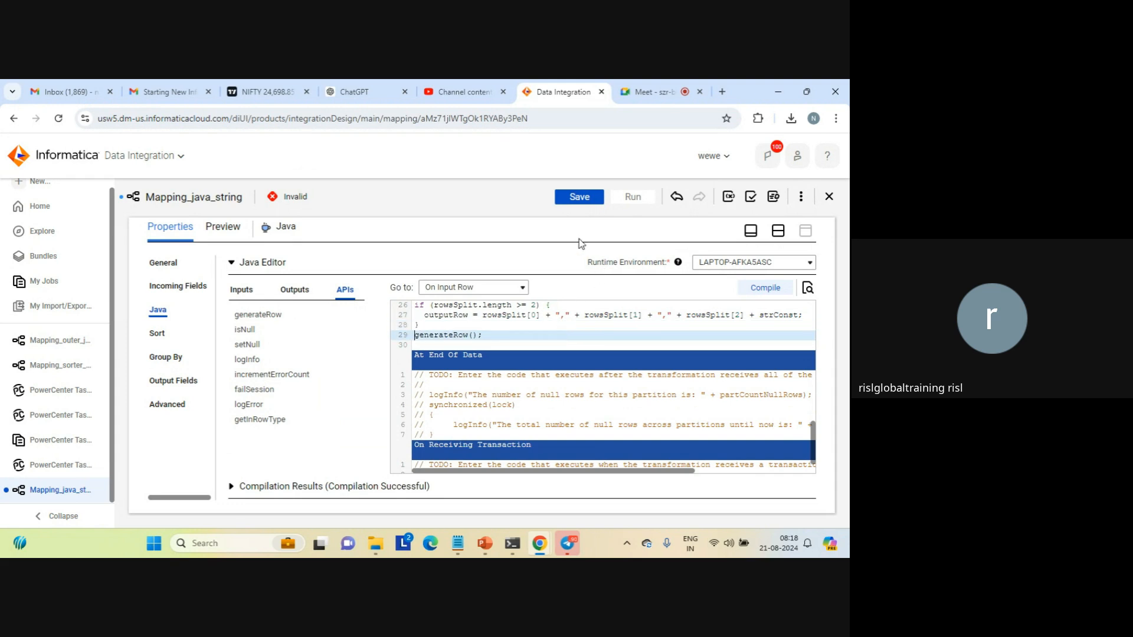
Save and run Mapping_java_string on the LAPTOP-AFKA5ASC runtime environment, and open its jobs list
left_click(583, 203)
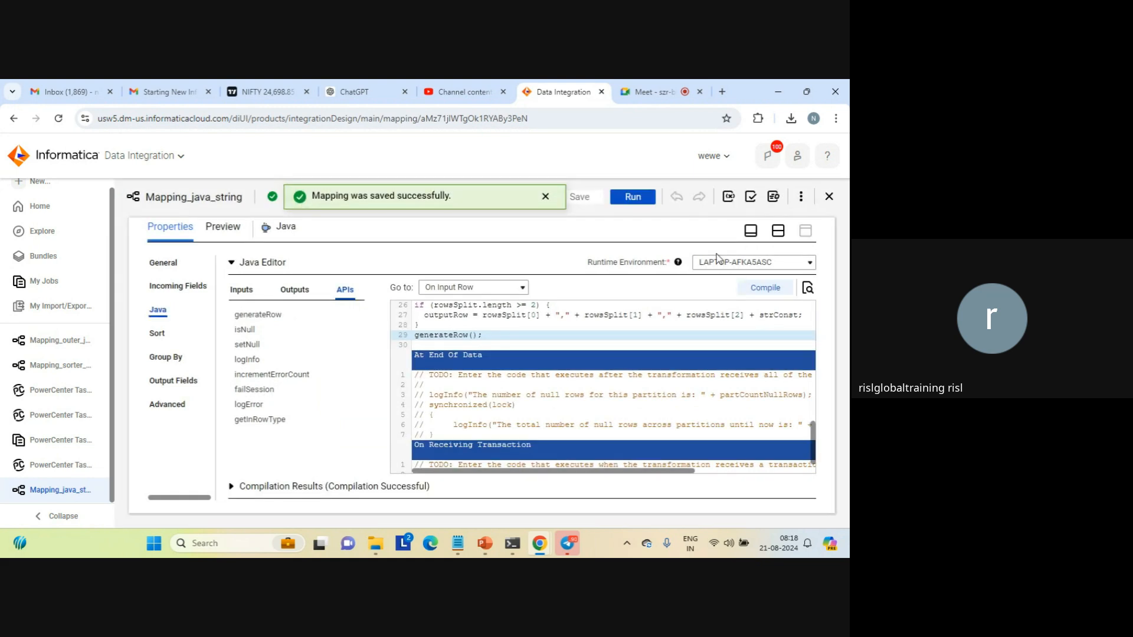
left_click(635, 201)
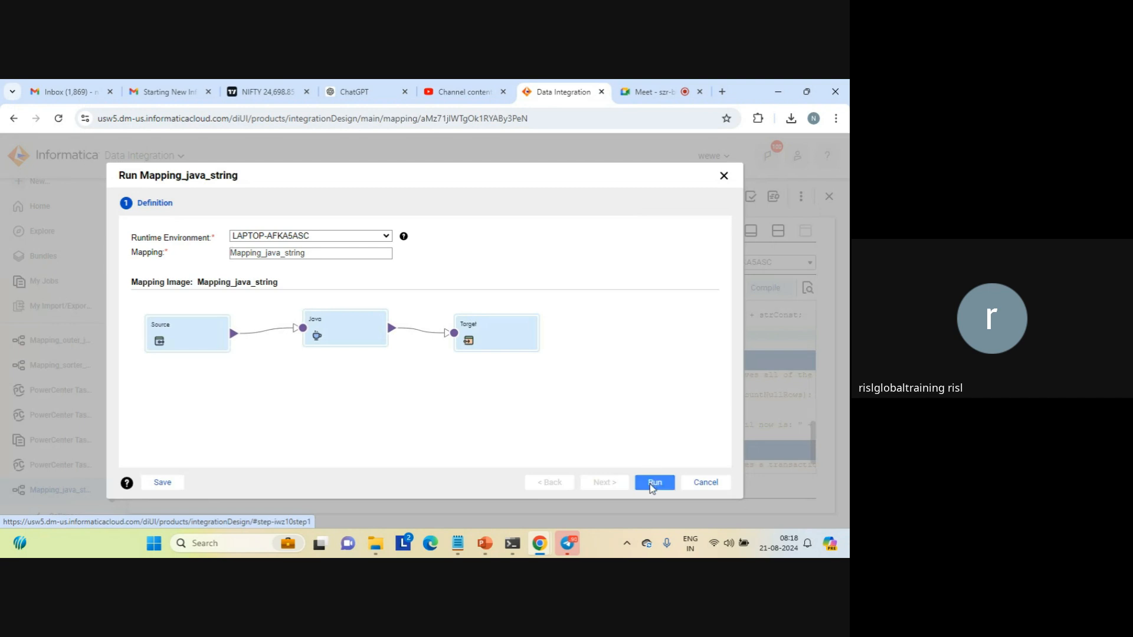
left_click(654, 483)
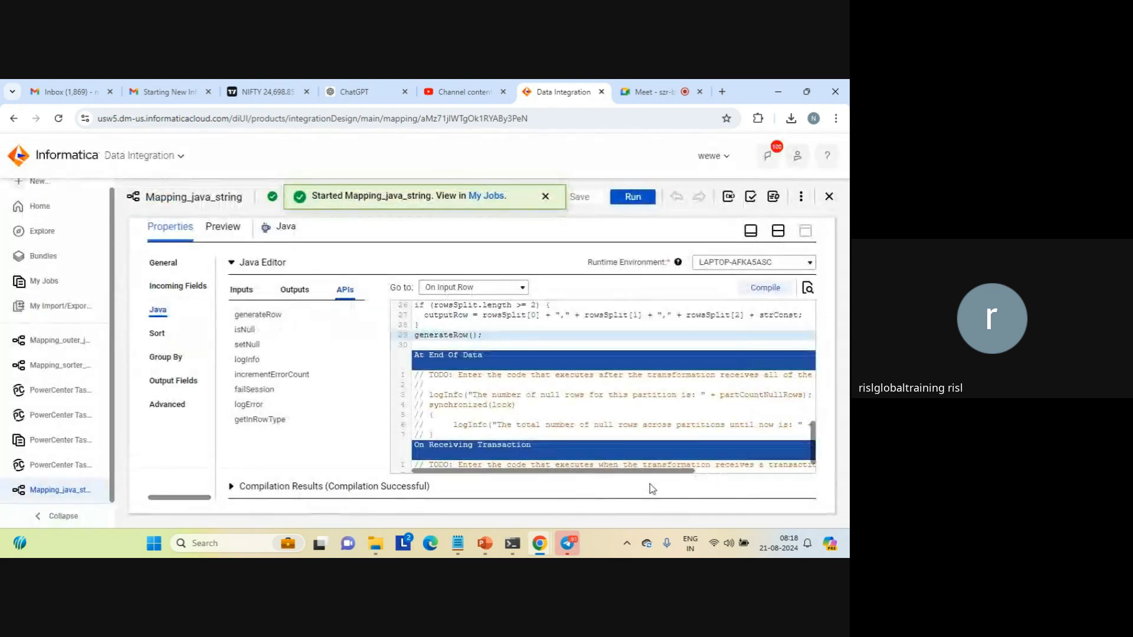
left_click(481, 196)
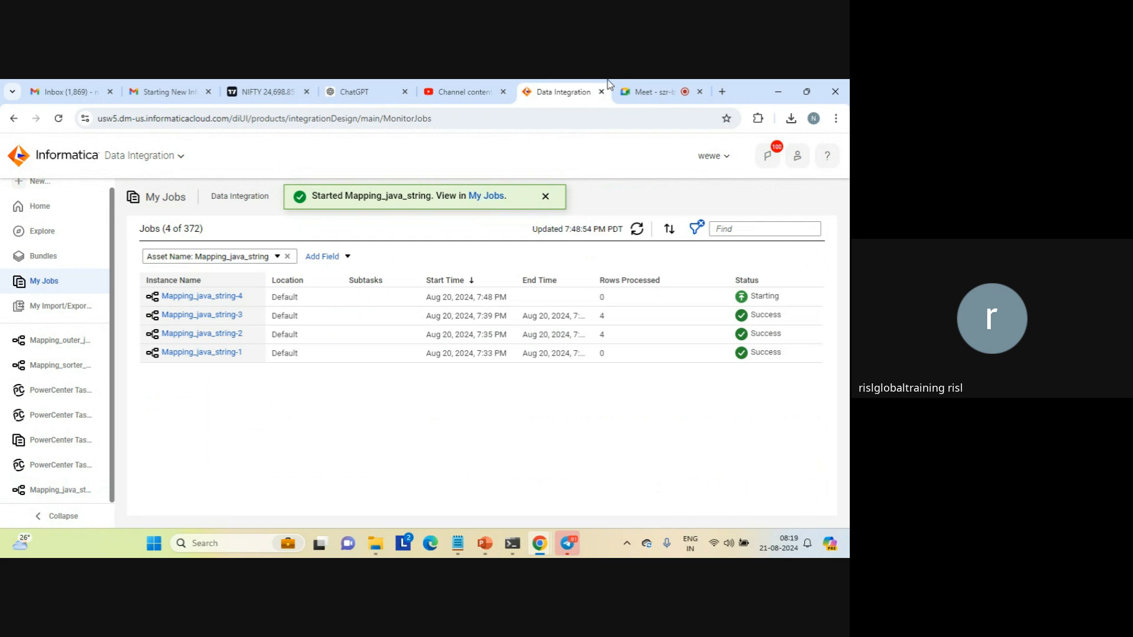
Switch to the Google Meet call, mute the microphone and turn it back on
left_click(649, 94)
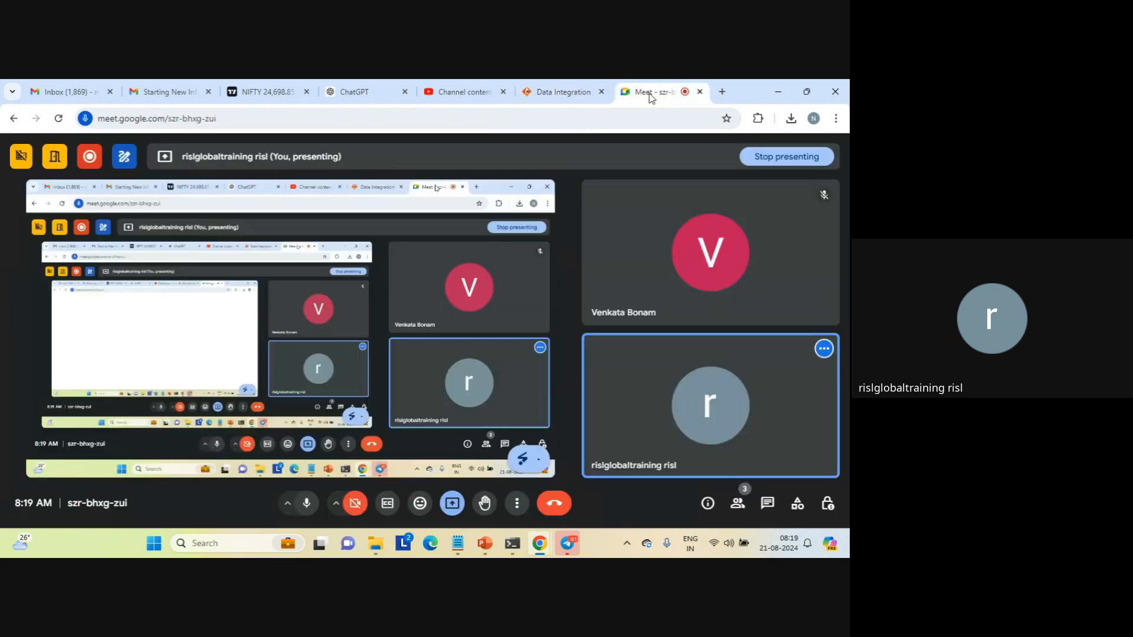
left_click(306, 506)
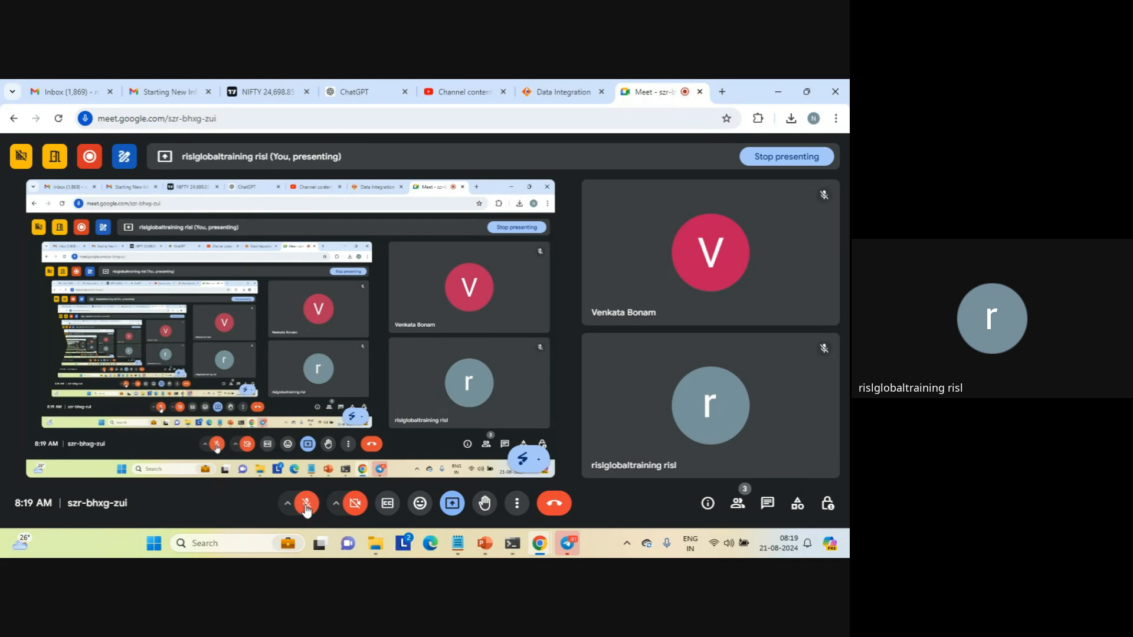
left_click(306, 505)
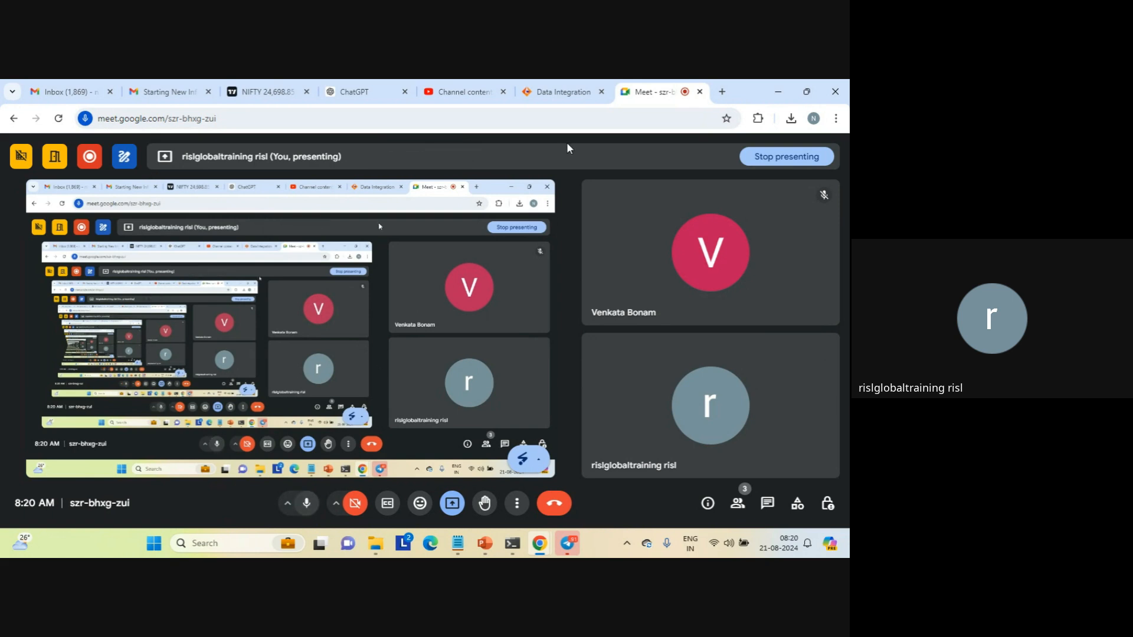
Switch back to Informatica Data Integration and refresh the jobs list to check the latest run's status and processed rows
left_click(557, 93)
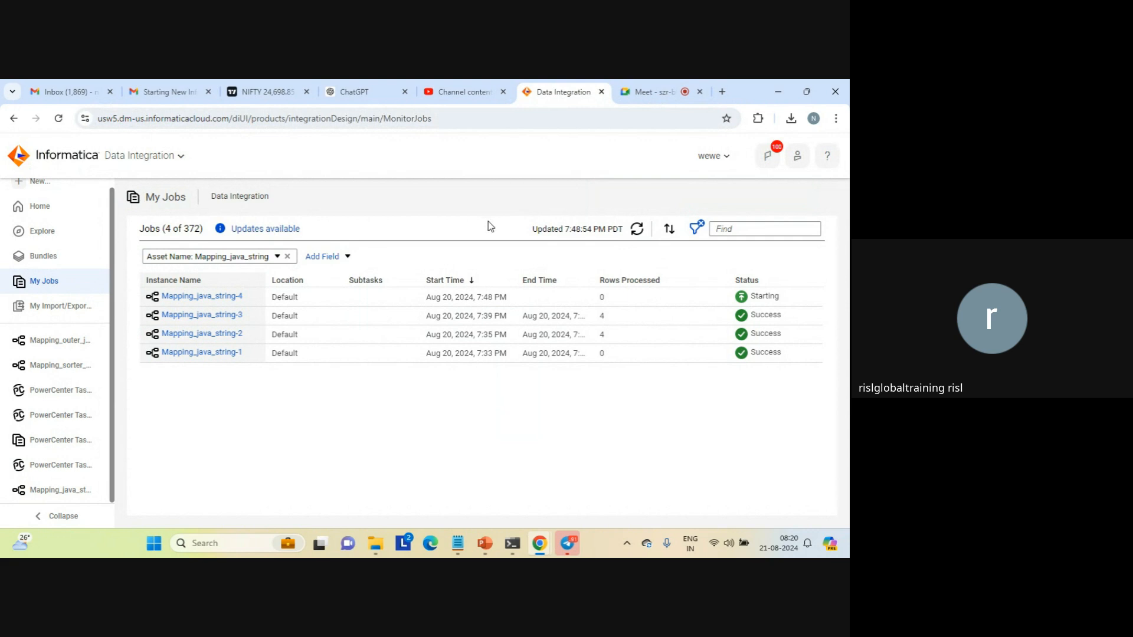
left_click(638, 231)
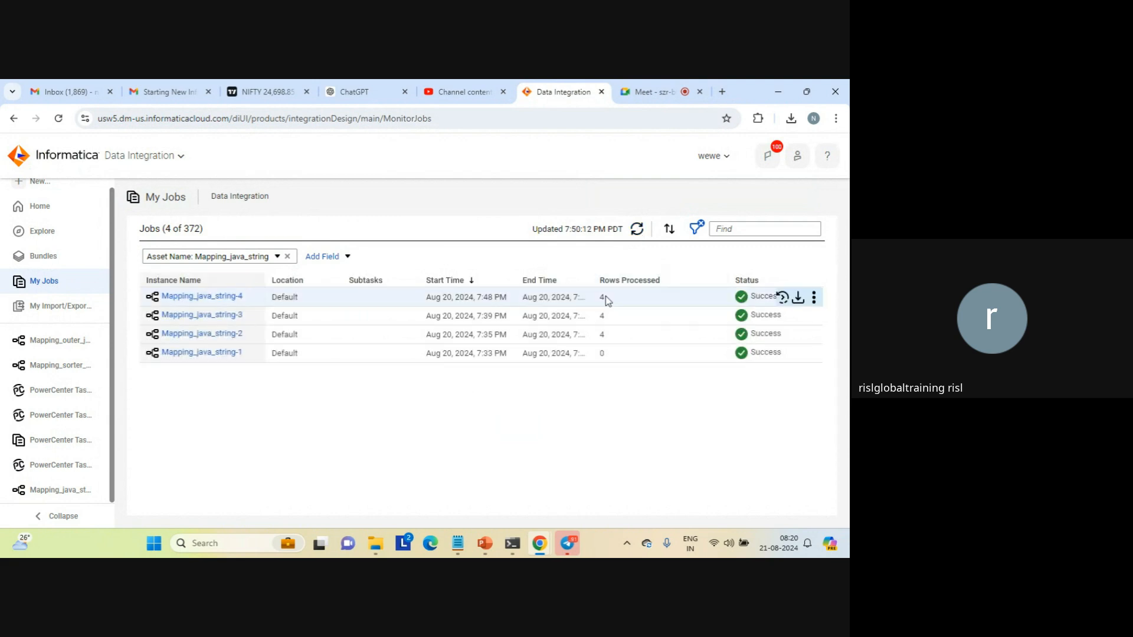
double_click(601, 297)
Open java_result_single_field from the target folder in Notepad, examine the outputRow values, and close the file
mouse_move(379, 545)
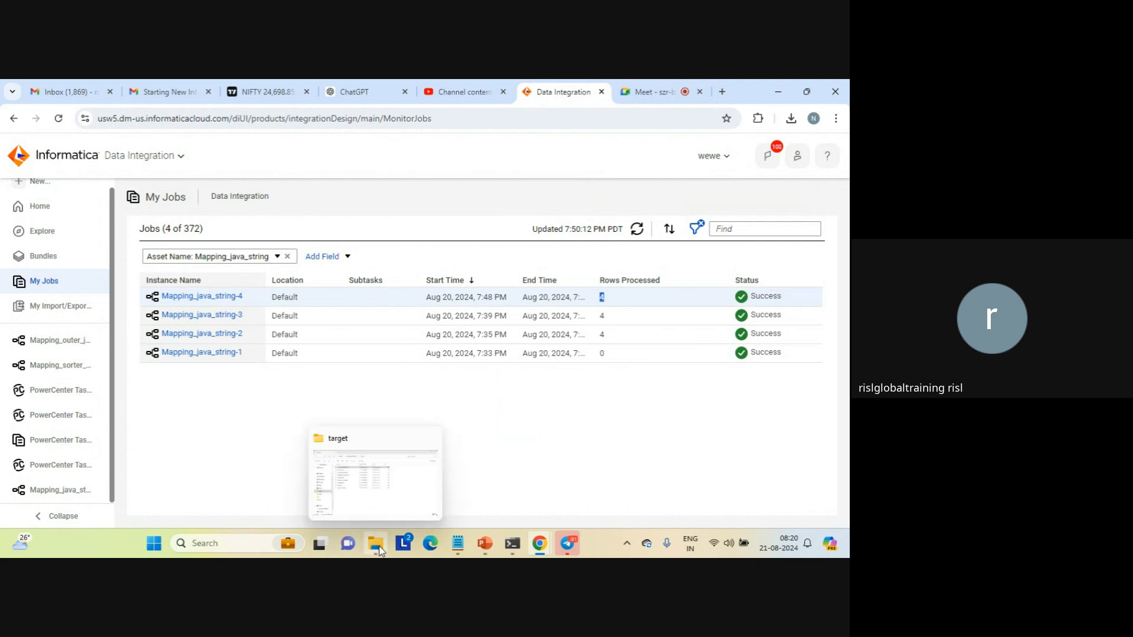
left_click(352, 480)
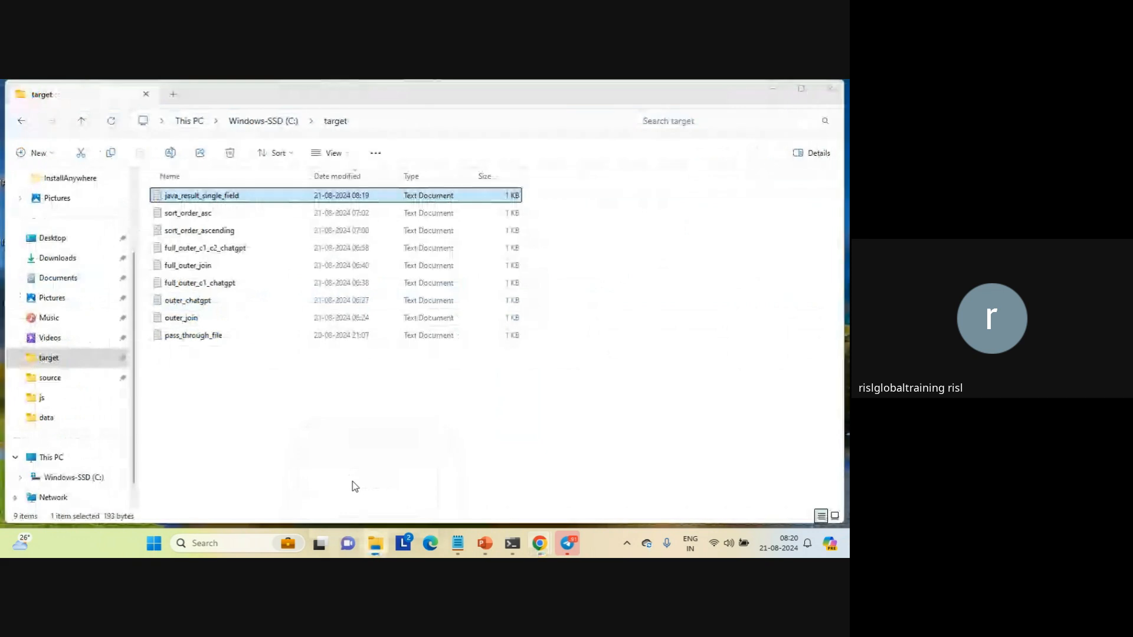
double_click(220, 198)
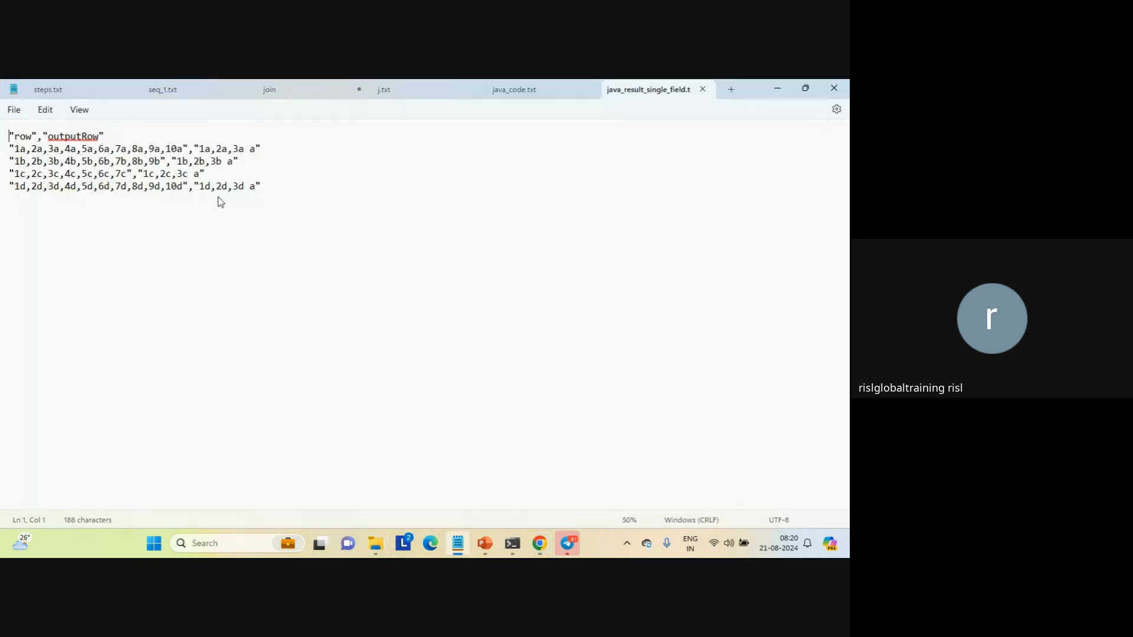
double_click(252, 152)
left_click_drag(199, 149, 255, 155)
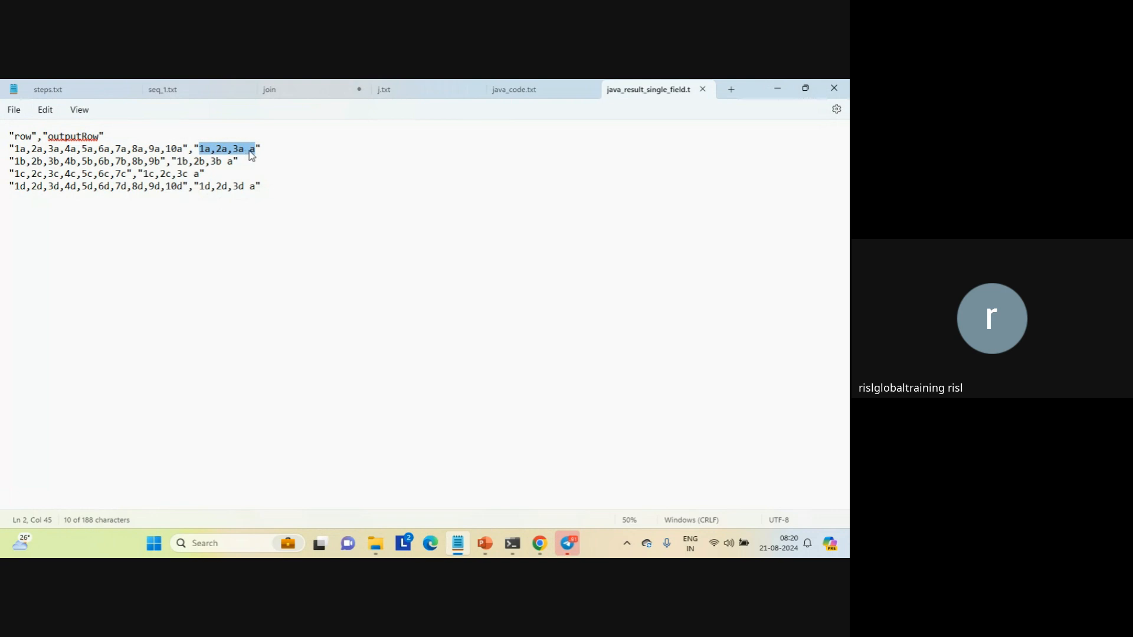
left_click(703, 89)
left_click(546, 268)
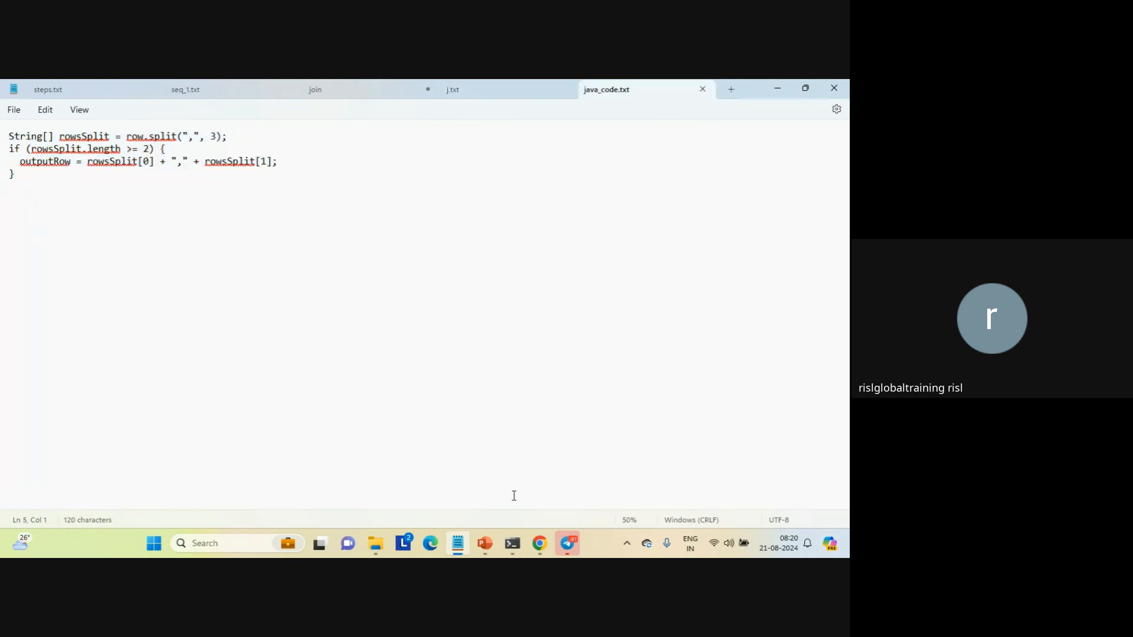
Switch to Informatica Data Integration and change the precision of the outputRow output field in Mapping_java_string's Java transformation
mouse_move(539, 543)
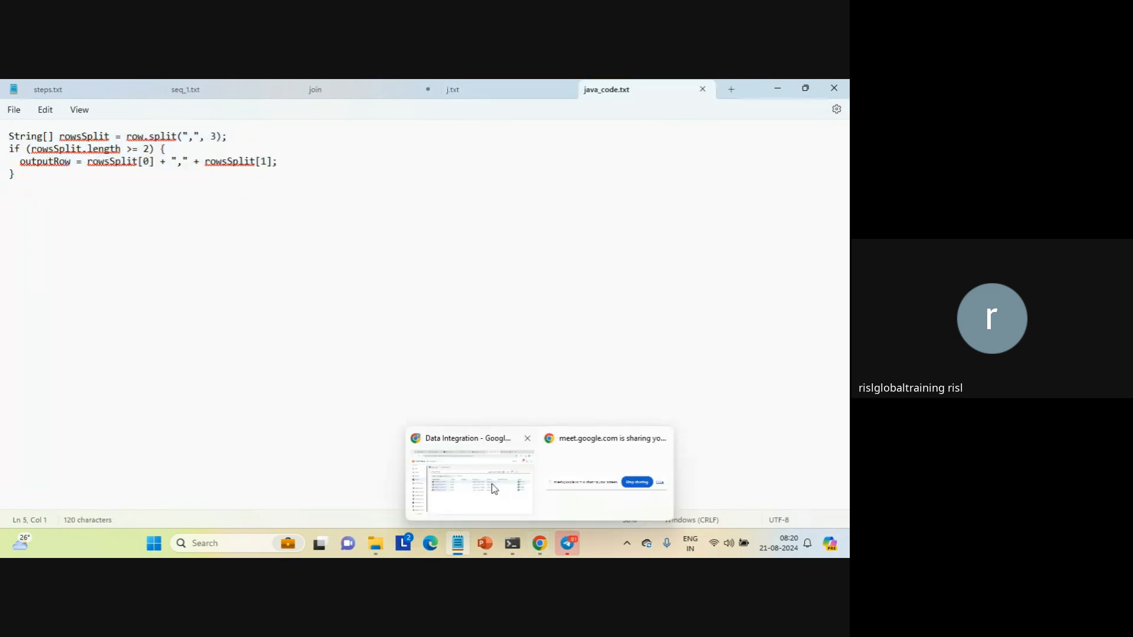
left_click(495, 489)
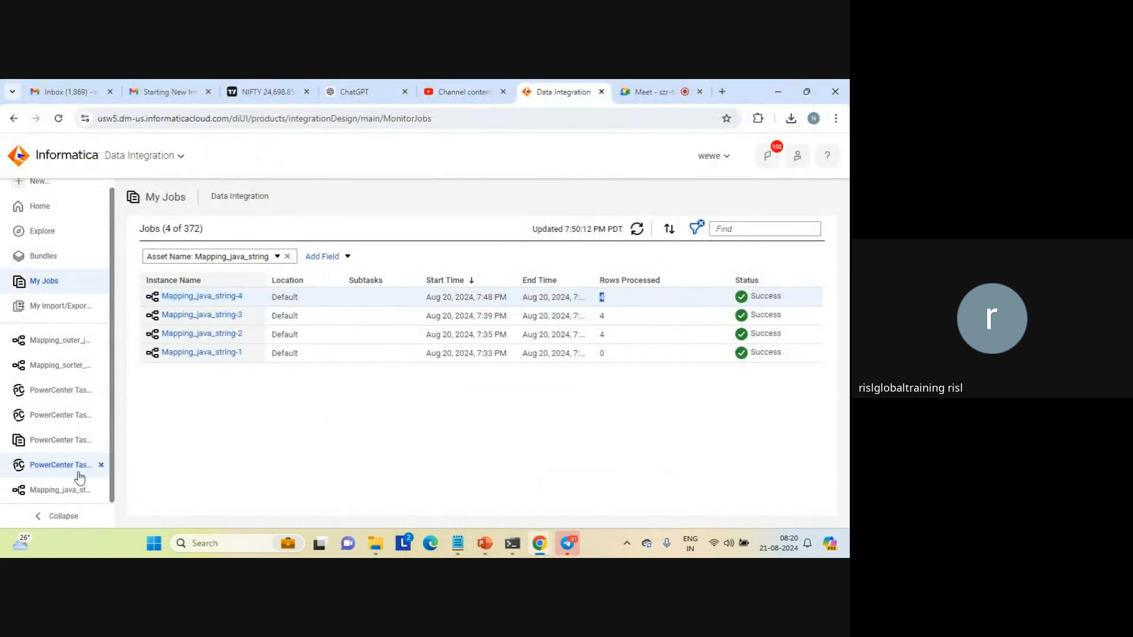
left_click(92, 489)
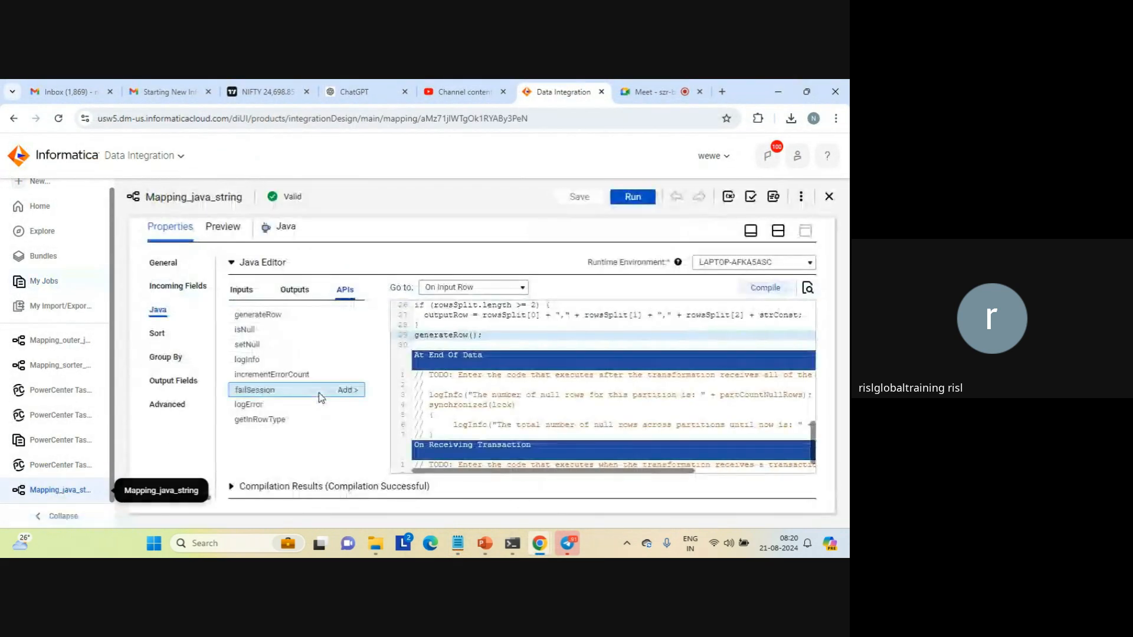
left_click(294, 290)
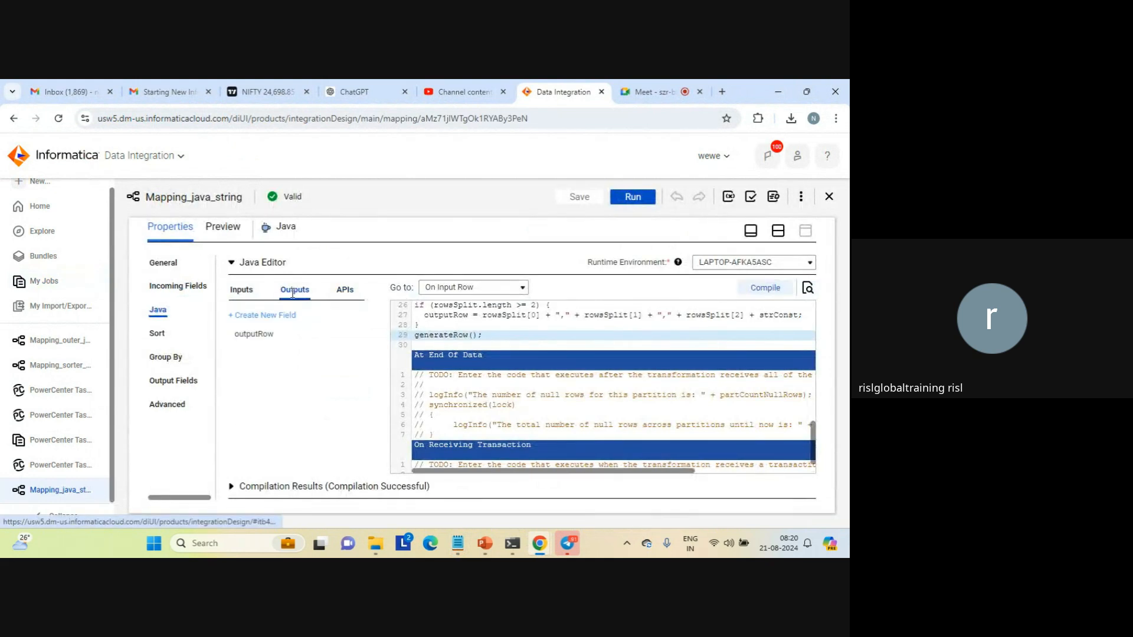
double_click(294, 336)
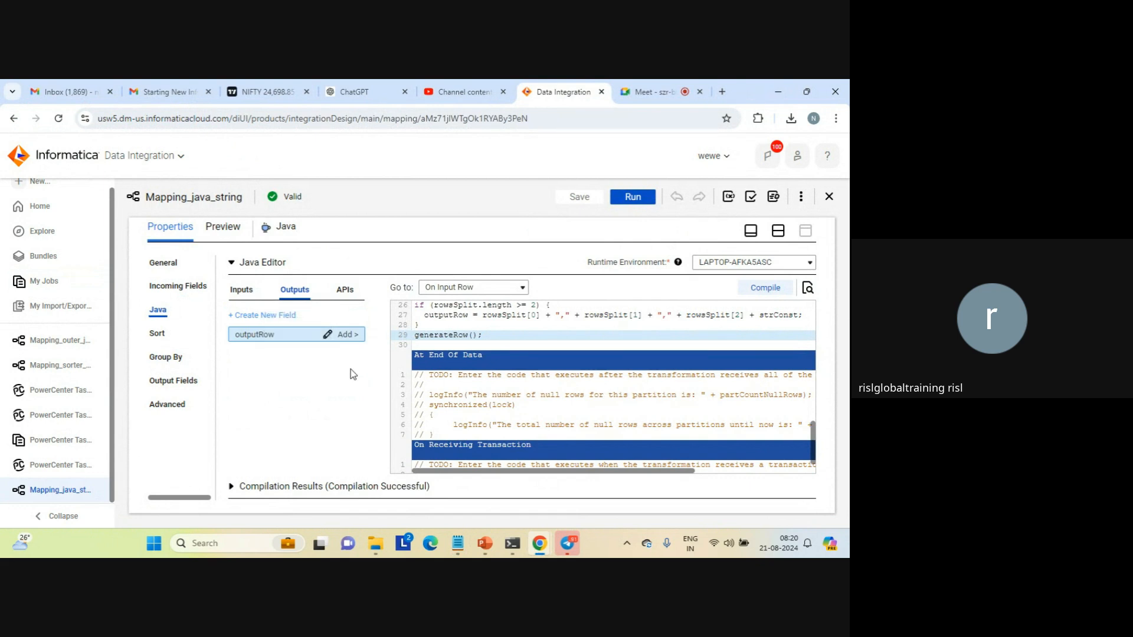
left_click(328, 335)
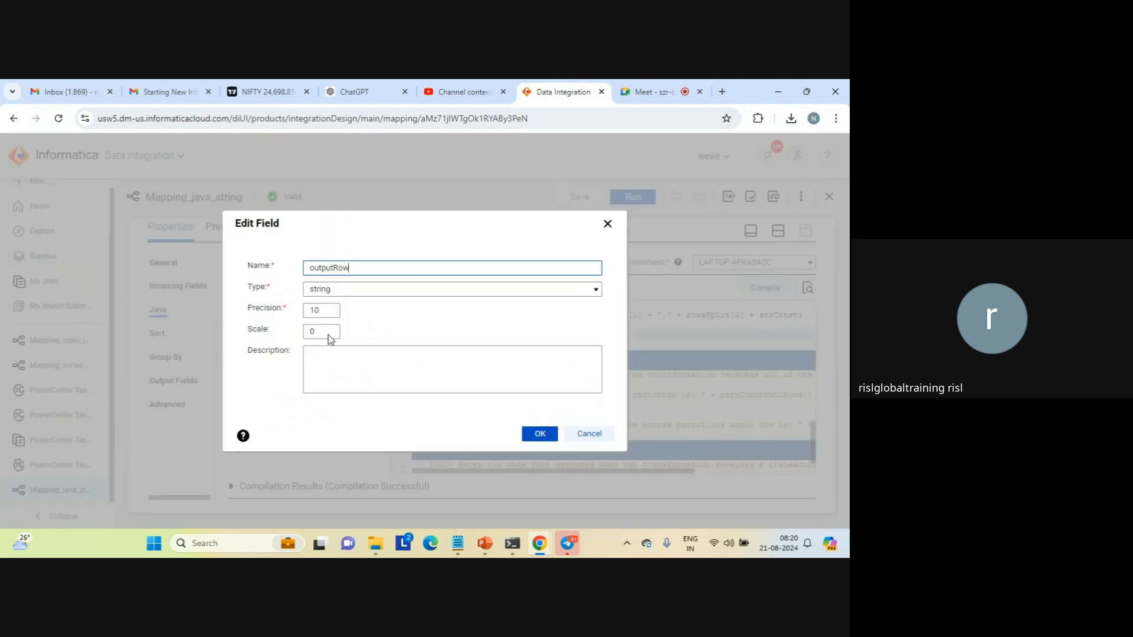
left_click(322, 312)
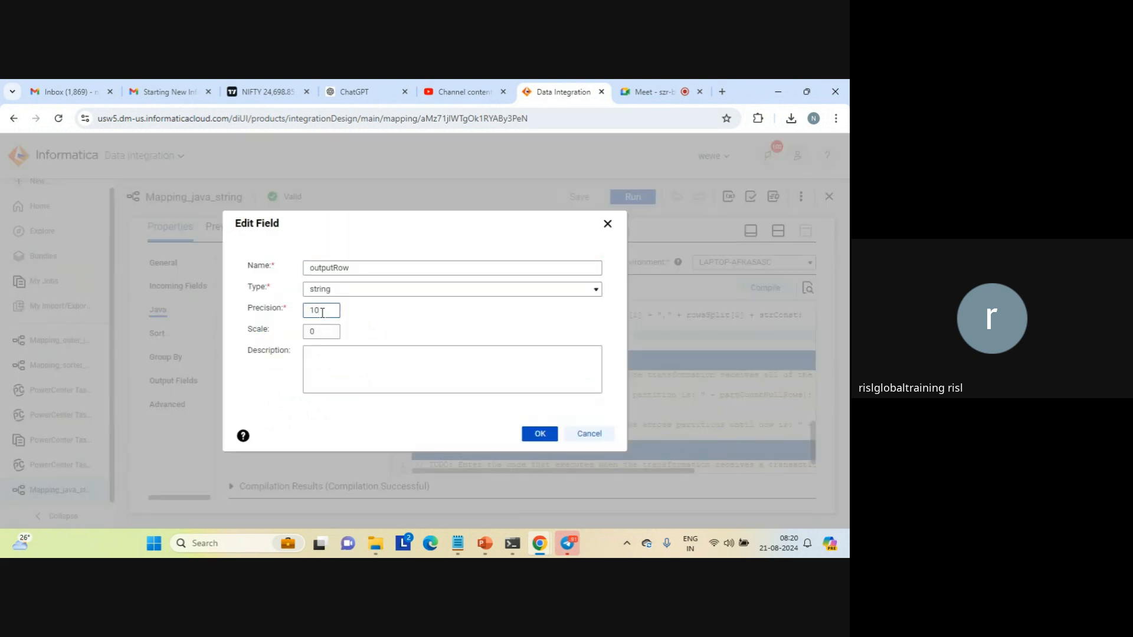
left_click(541, 435)
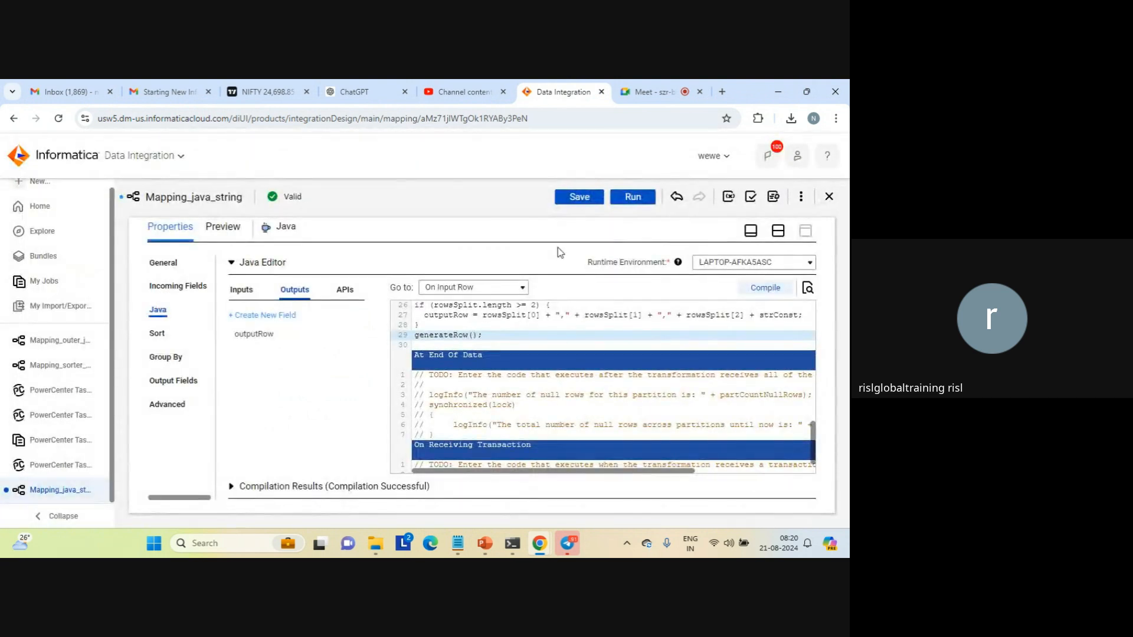
Save Mapping_java_string, recompile the Java transformation's code, and save the mapping again
left_click(582, 198)
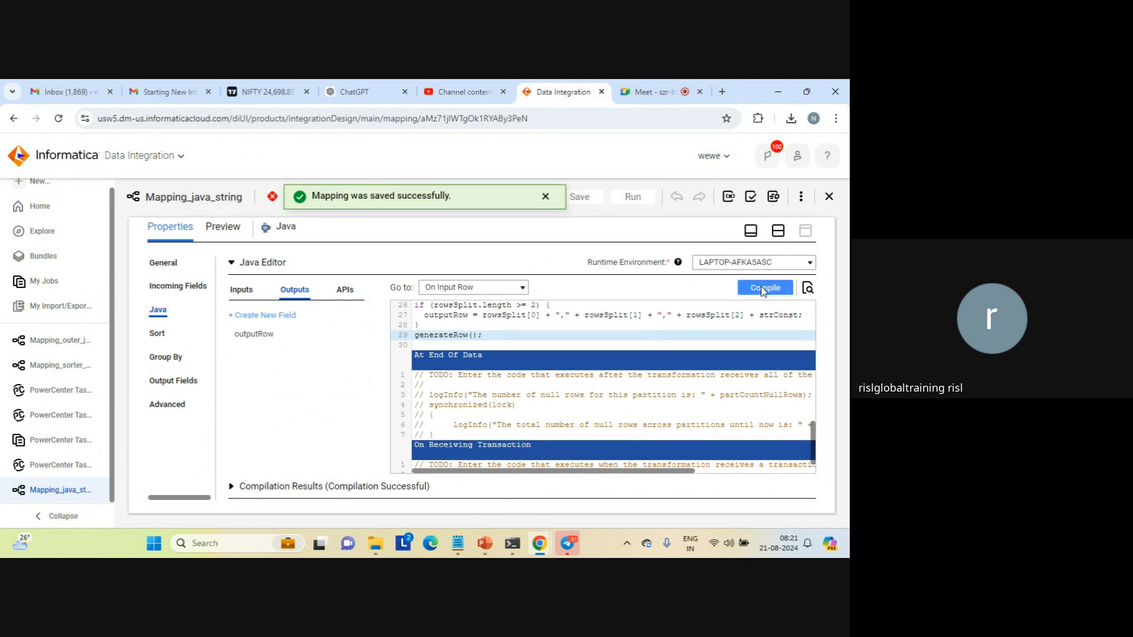
left_click(763, 290)
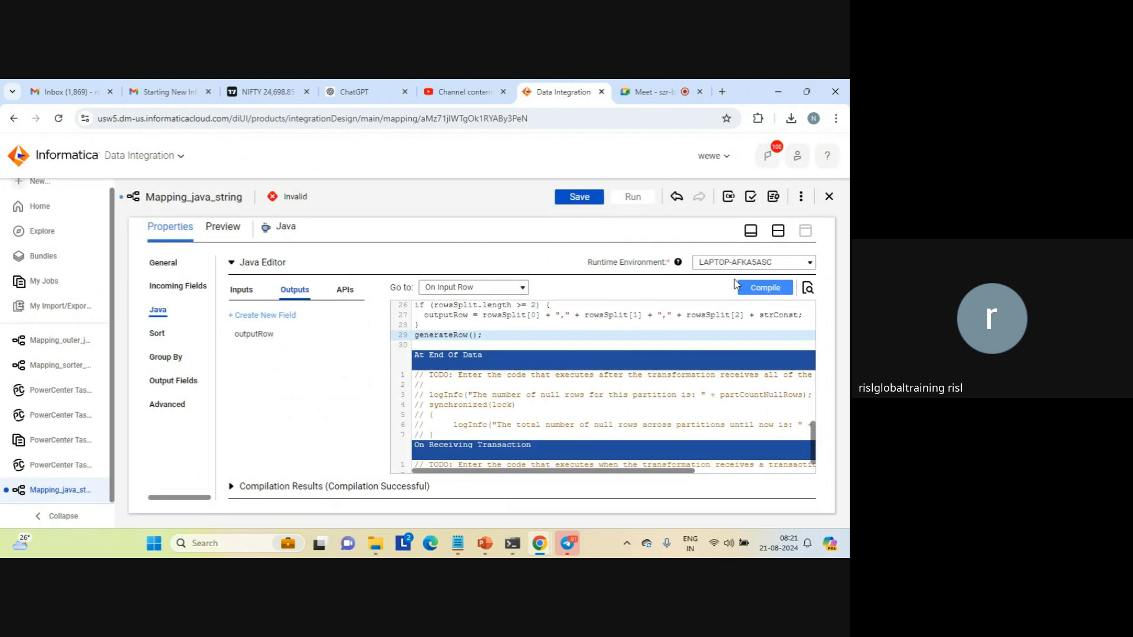
left_click(578, 199)
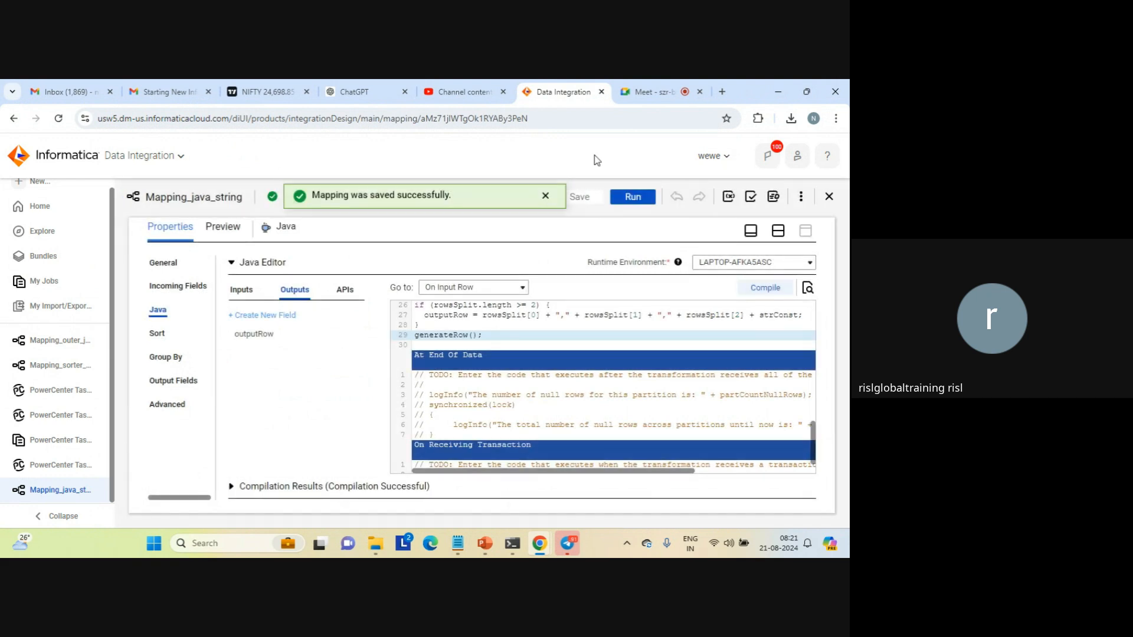
left_click(545, 196)
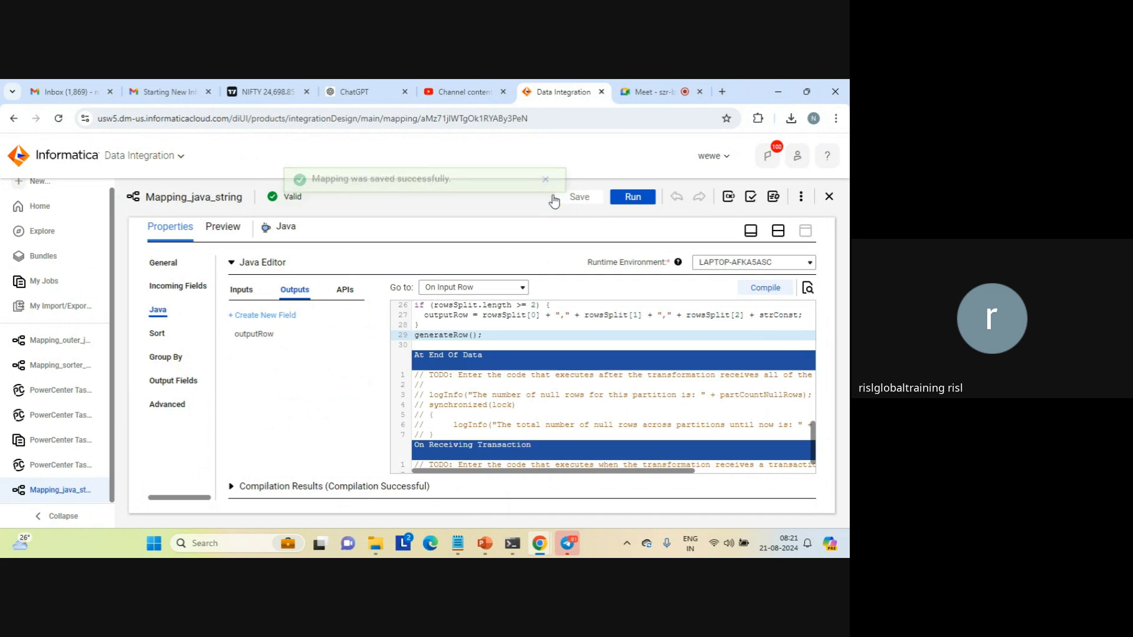
Run Mapping_java_string on the LAPTOP-AFKA5ASC runtime environment and open the jobs list
left_click(631, 200)
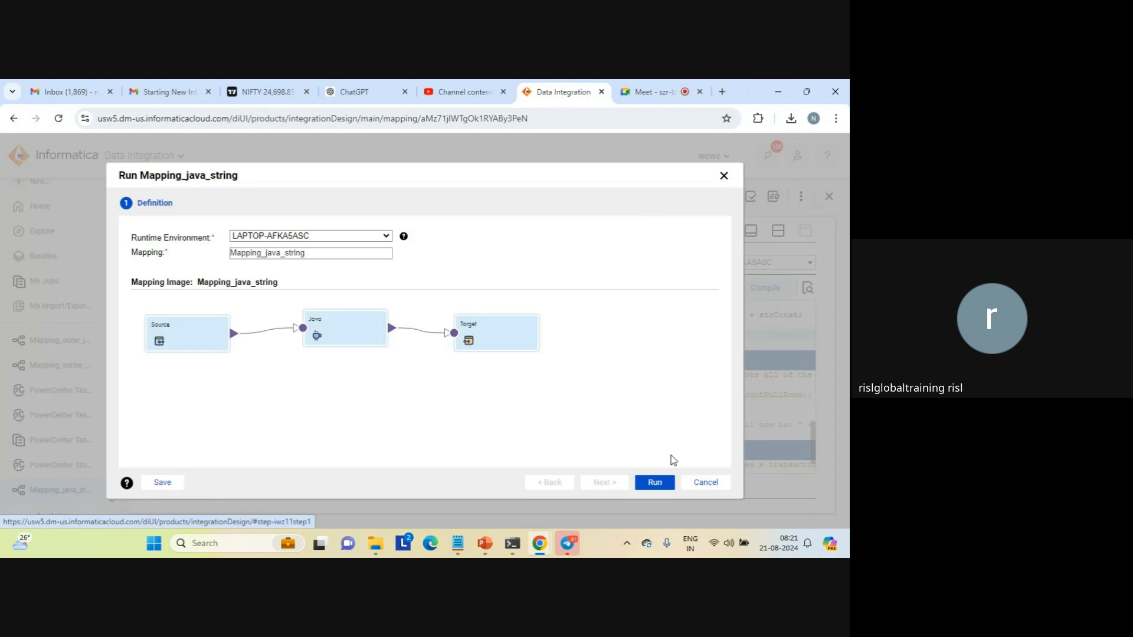
left_click(656, 482)
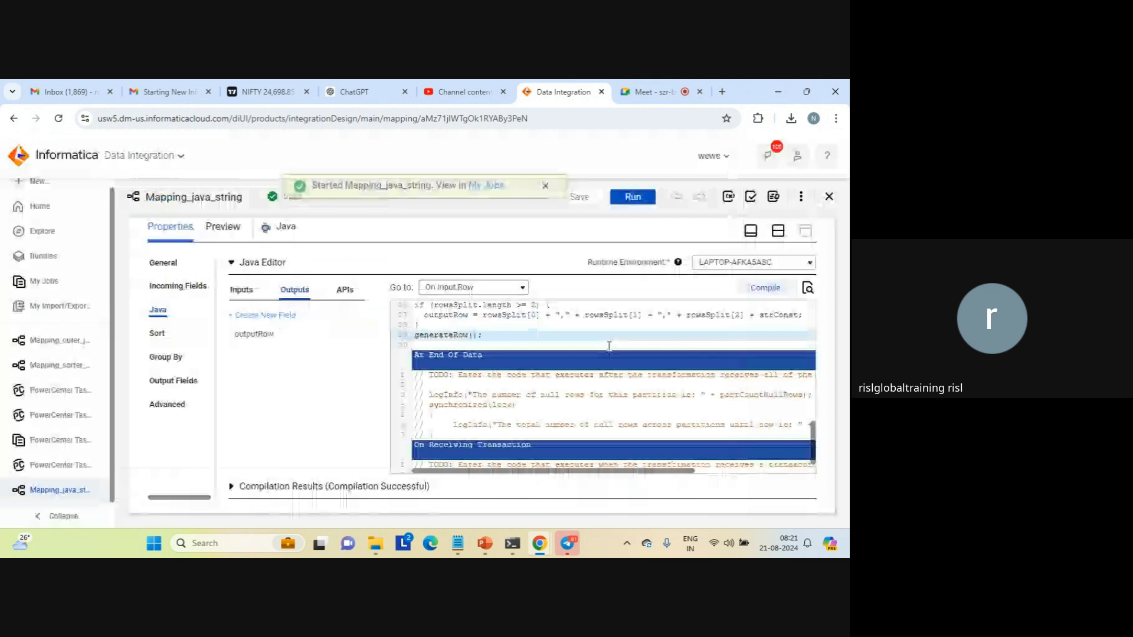
left_click(487, 196)
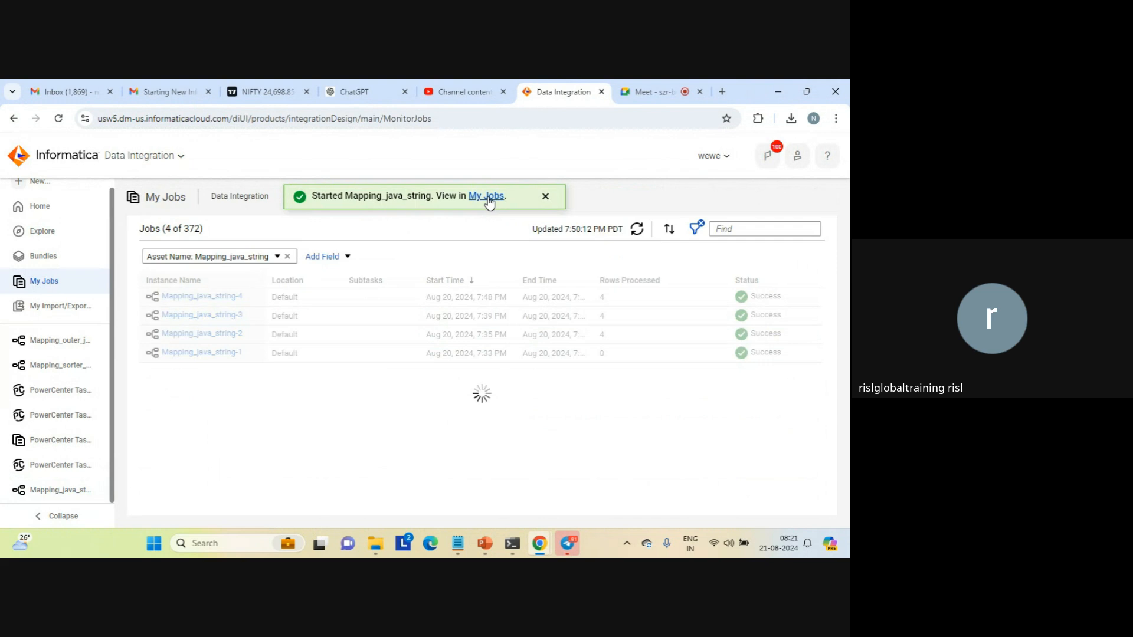
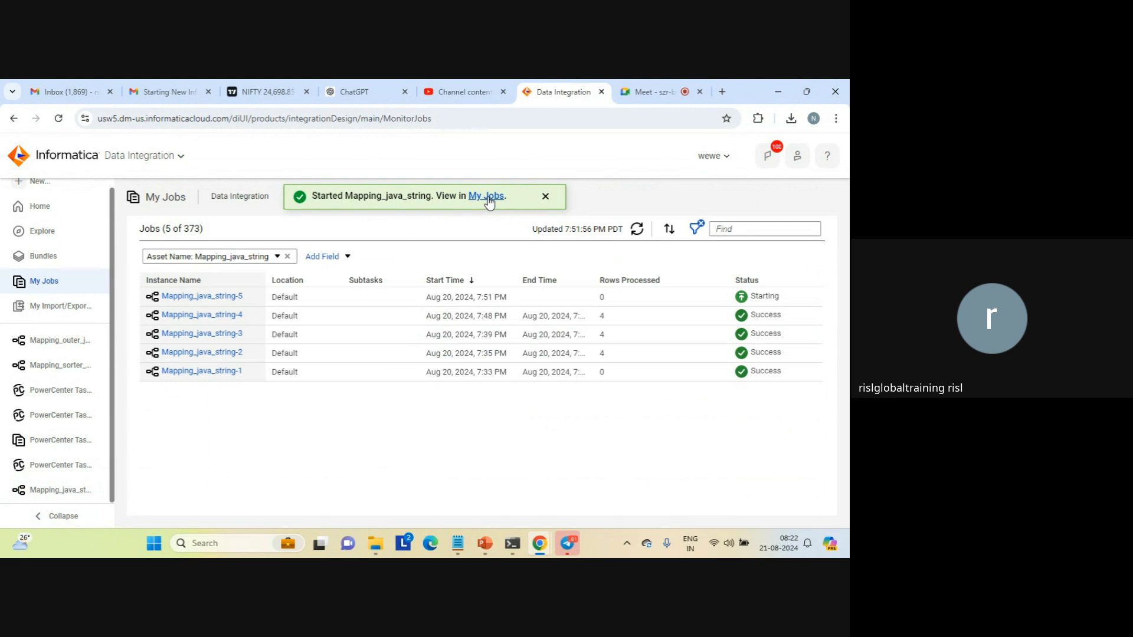
Refresh the Mapping_java_string jobs list and open java_result_single_field from the target folder in Notepad
left_click(545, 196)
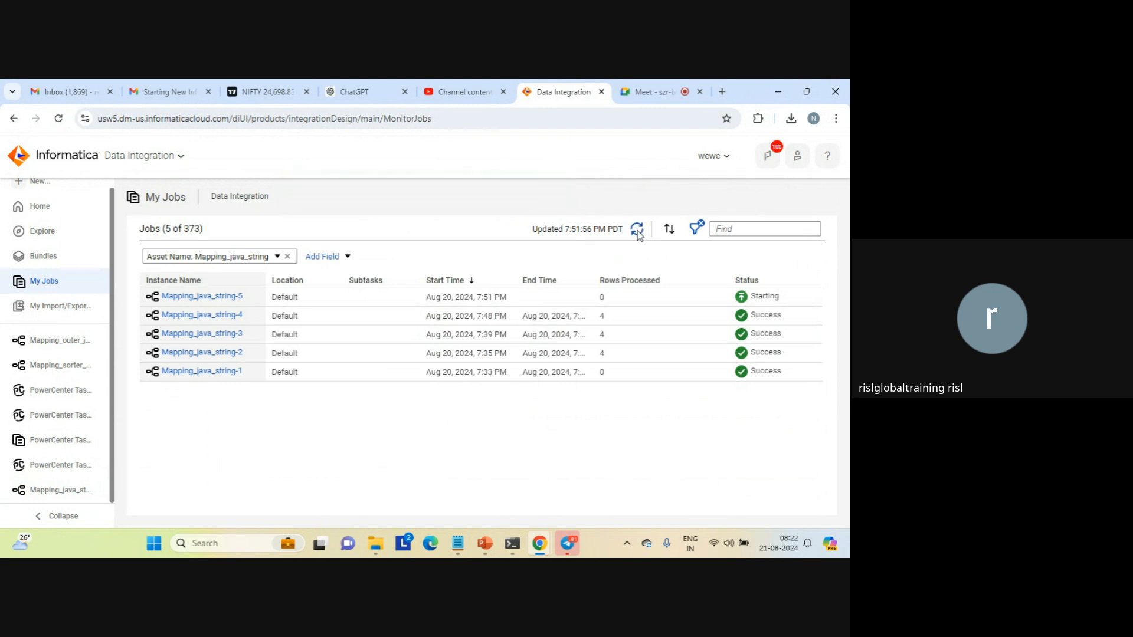
left_click(636, 230)
mouse_move(376, 541)
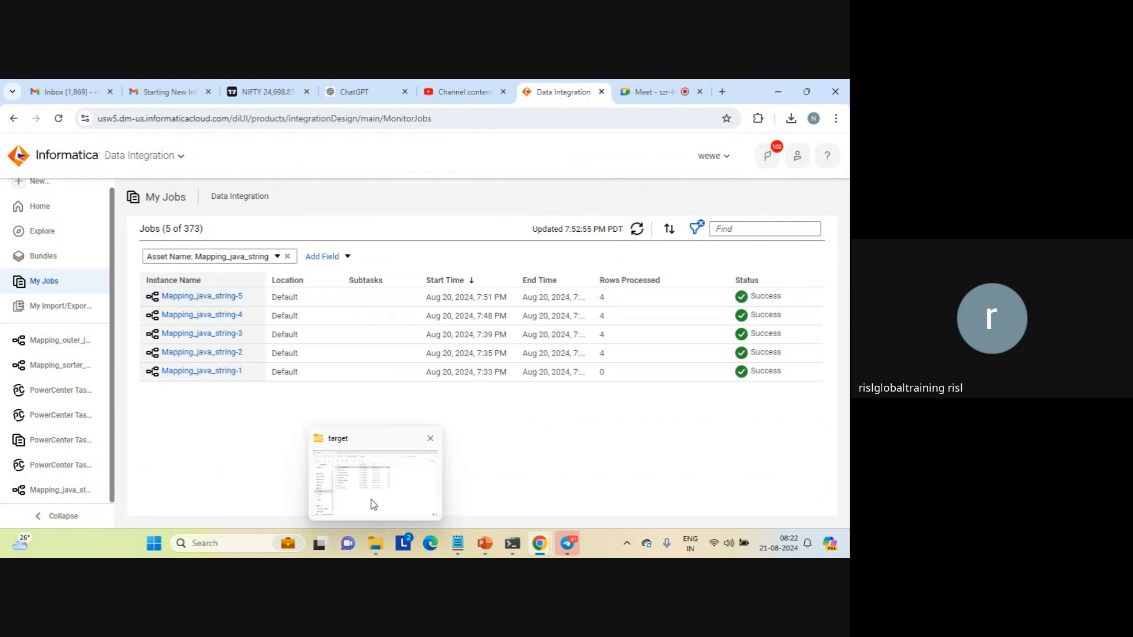
left_click(373, 505)
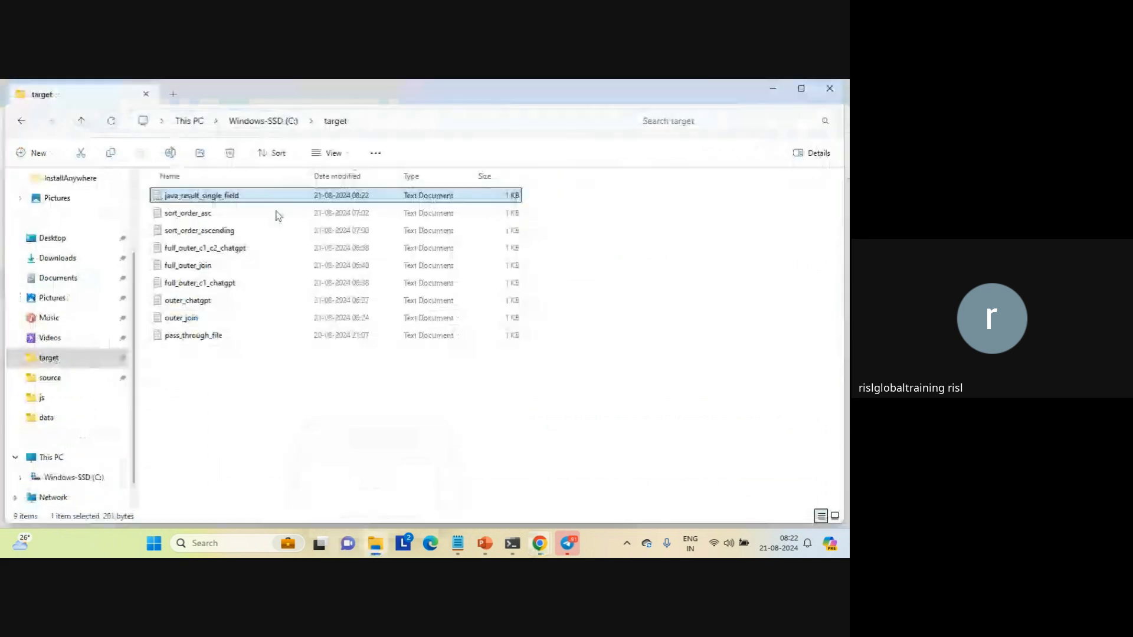
double_click(236, 197)
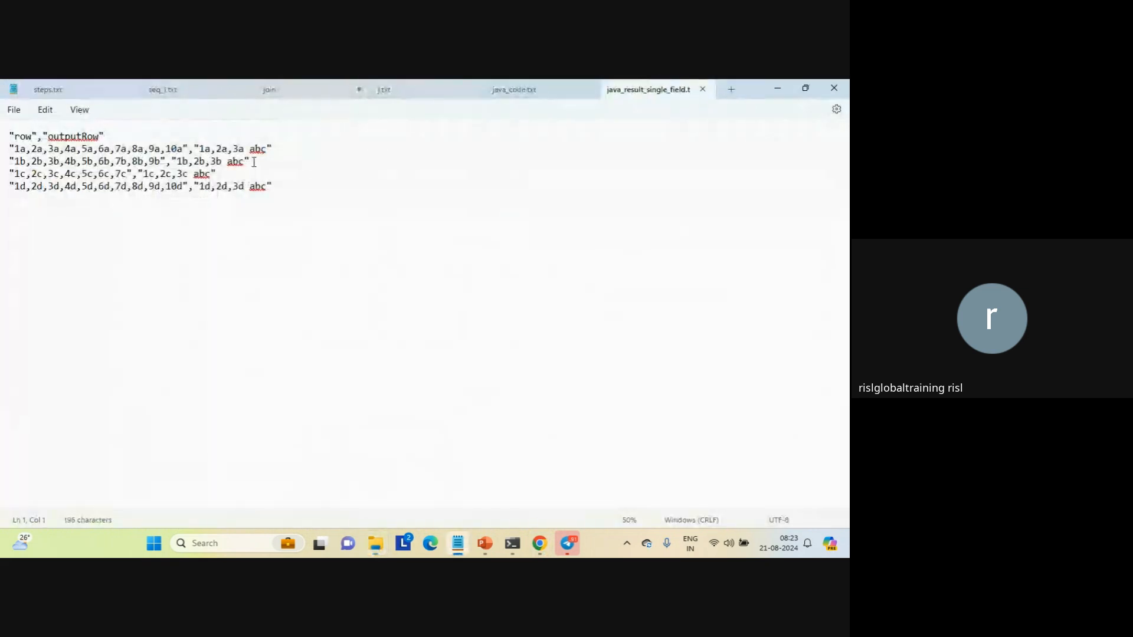
Check the abc suffix in the outputRow values of java_result_single_field and close the file
double_click(260, 150)
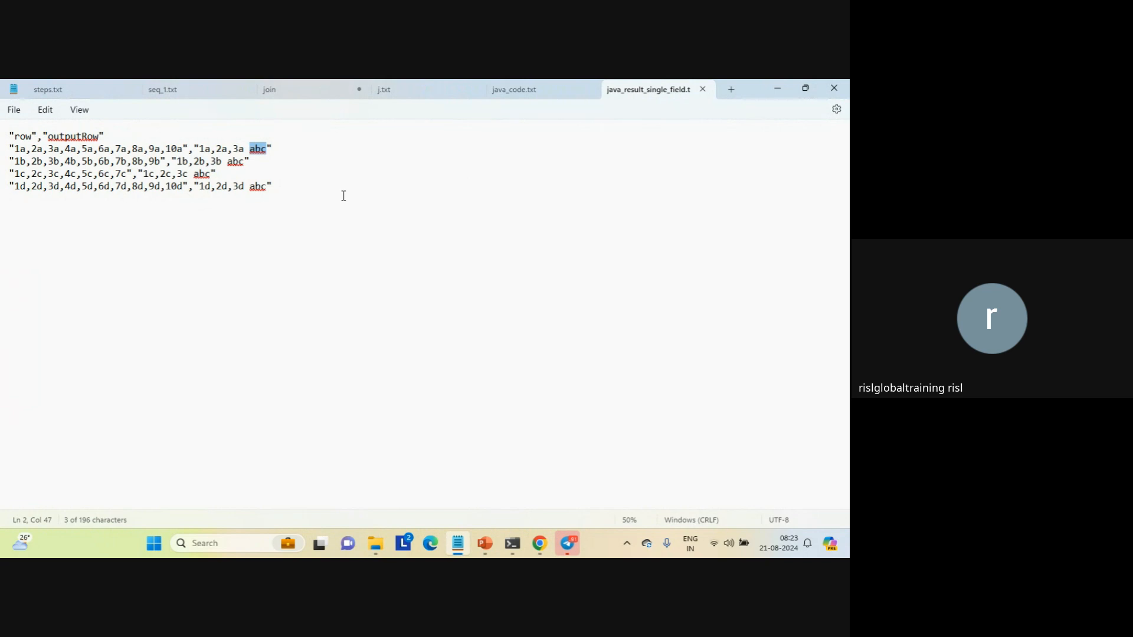
left_click(324, 226)
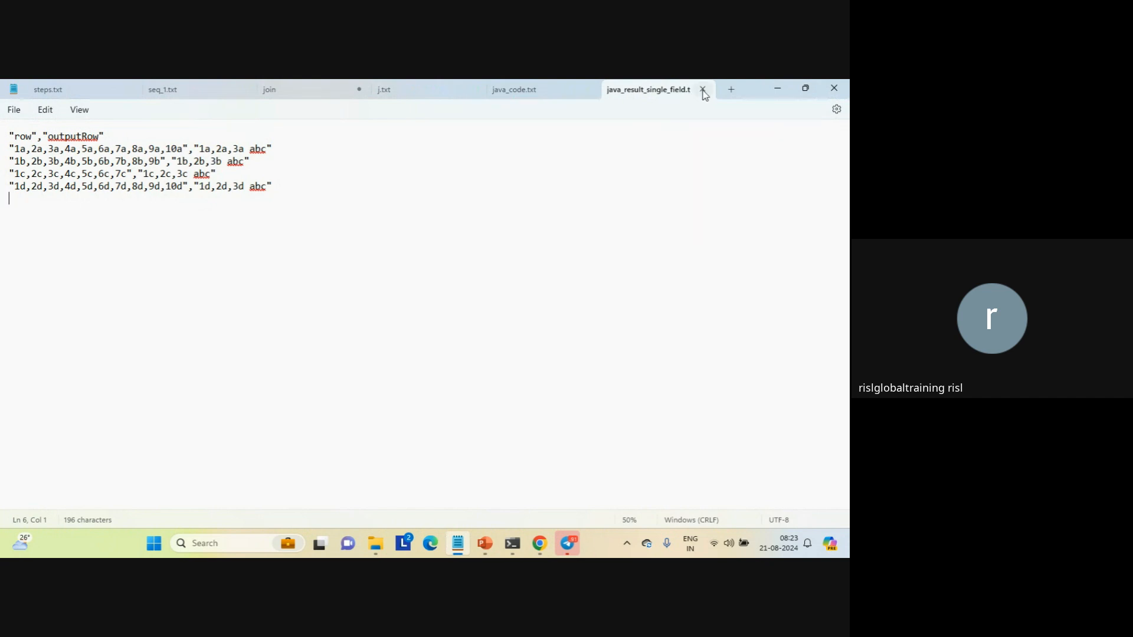
left_click(702, 89)
Switch to Informatica Data Integration, reopen Mapping_java_string, and examine the Java code's Import Packages and Helper Code sections
mouse_move(540, 544)
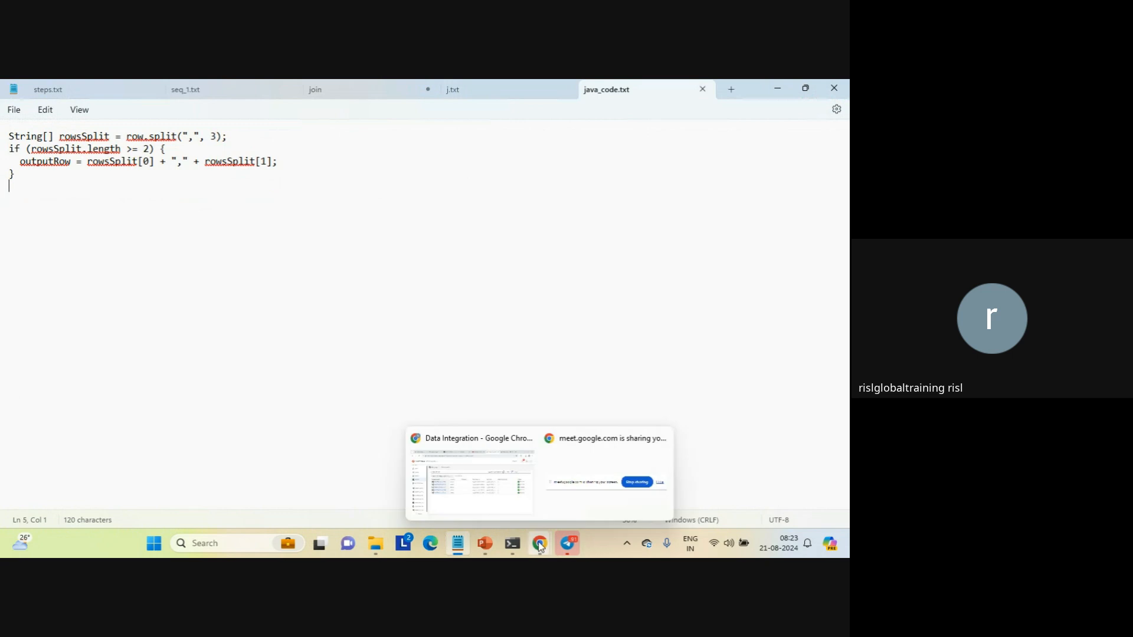
left_click(489, 494)
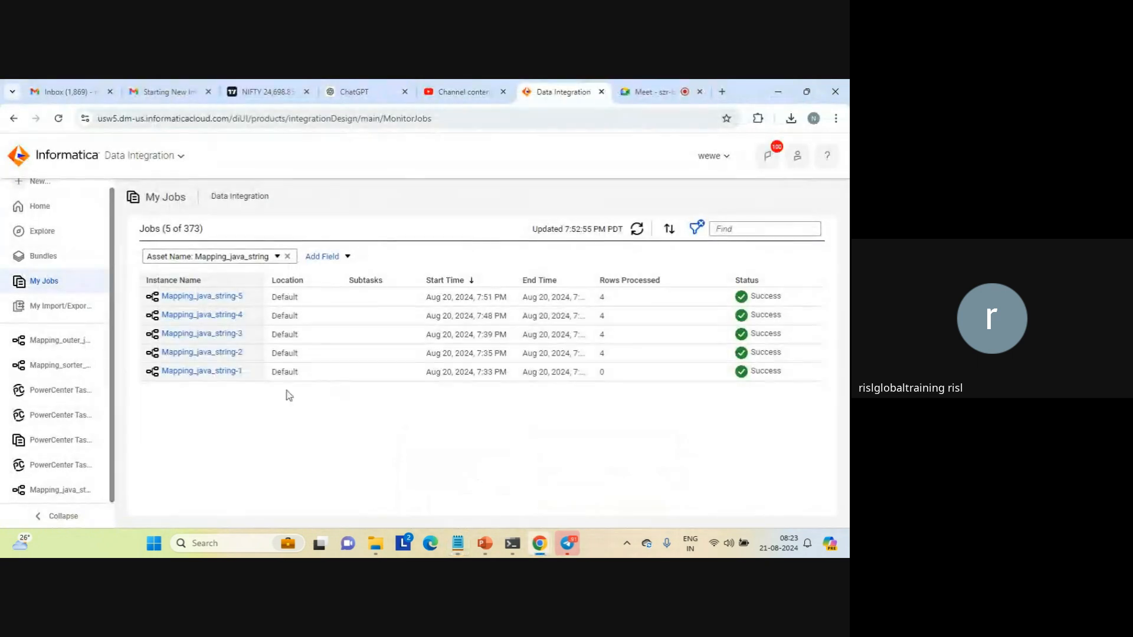
left_click(56, 490)
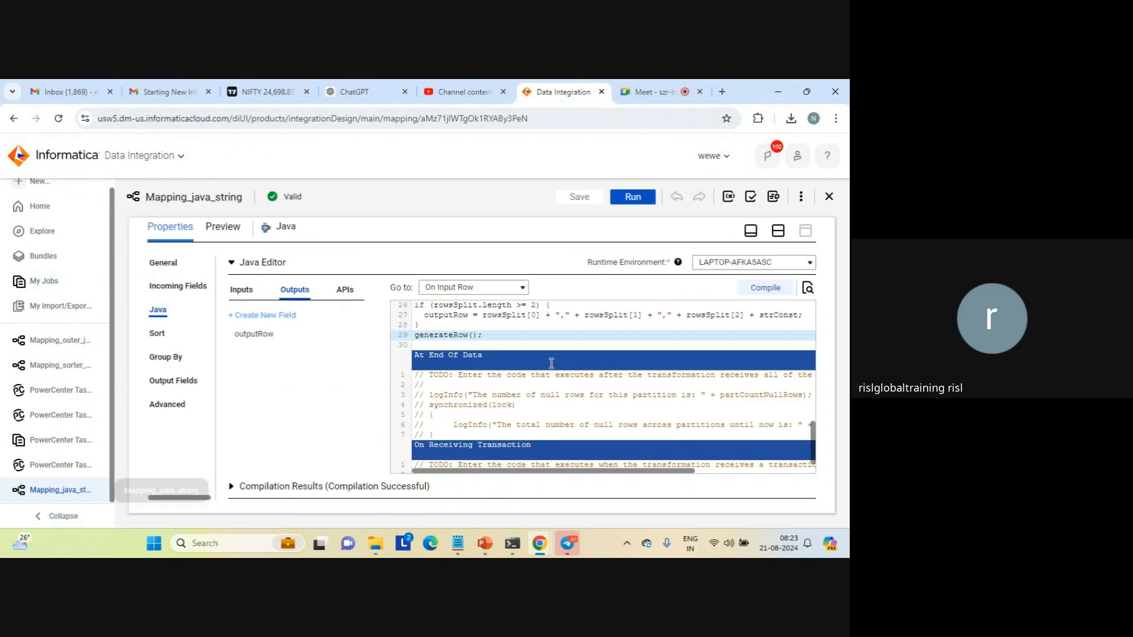
left_click(672, 364)
left_click(570, 332)
key("Up")
key("Up")
key("Up")
key("Up")
key("Up")
key("Up")
key("Up")
key("Up")
key("Up")
key("Up")
key("Up")
key("Up")
key("Up")
key("Up")
key("Up")
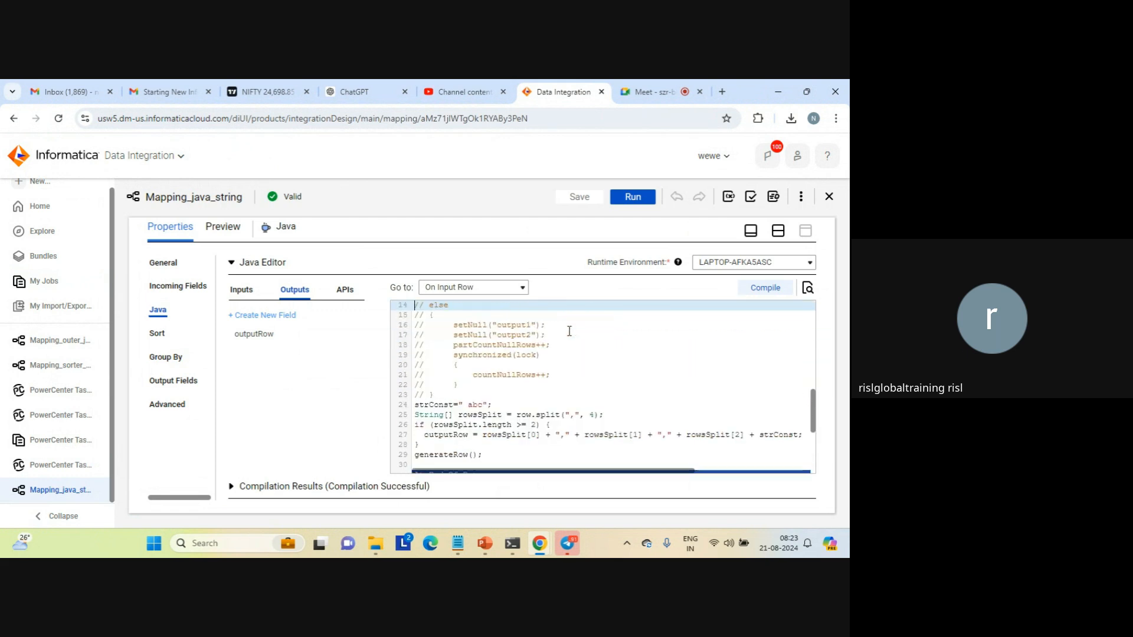
key("Up")
key("Up")
key("Up")
key("Up")
key("Up")
key("Up")
key("Up")
key("Up")
key("Up")
key("Up")
key("Up")
key("Up")
key("Up")
key("Up")
key("Up")
key("Up")
key("Up")
key("Up")
key("Up")
key("Up")
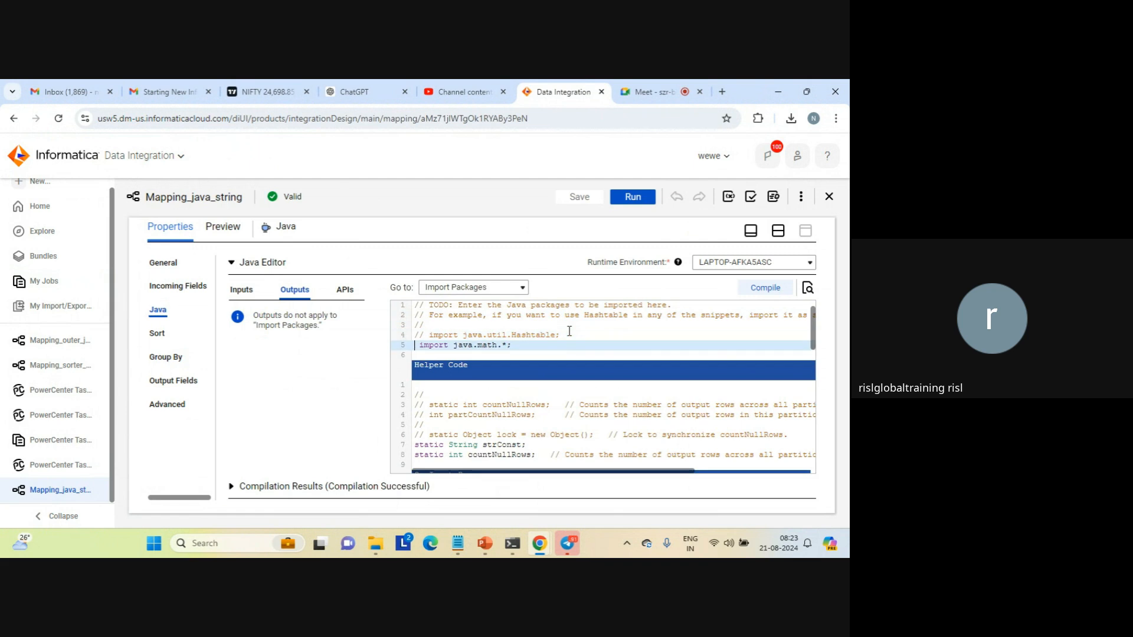
key("Down")
key("Down")
key("Down")
key("Down")
key("Down")
key("Up")
key("Up")
key("Up")
key("Up")
key("Up")
key("Up")
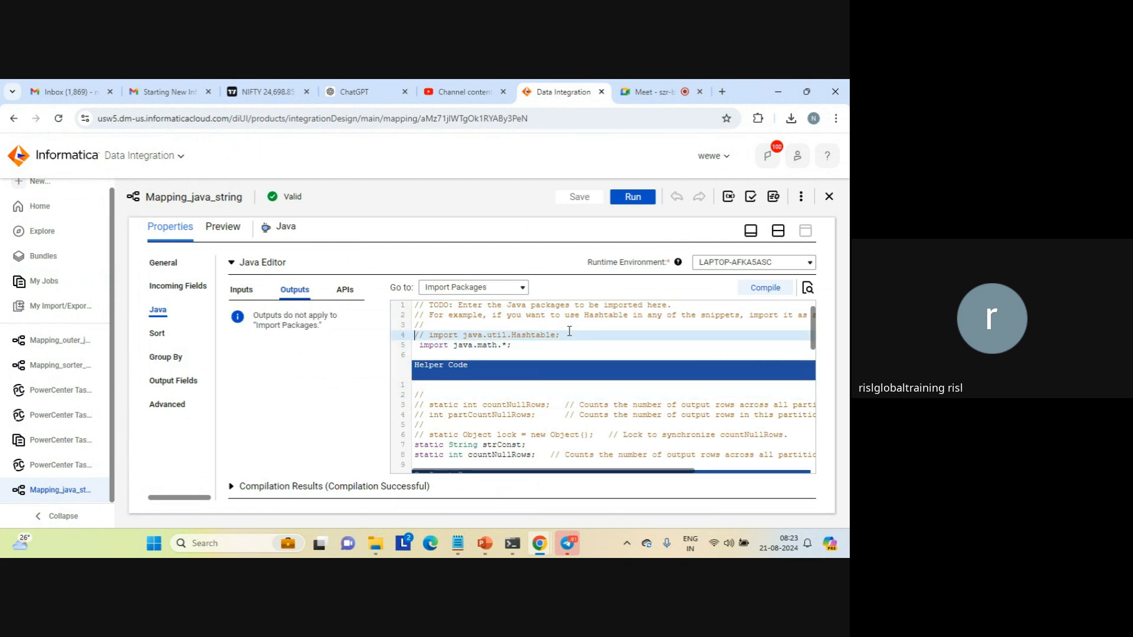
key("Down")
key("Down")
key("Down")
key("Down")
key("Down")
key("Down")
key("Down")
key("Down")
key("Down")
key("Down")
key("Down")
key("Down")
key("Down")
key("Down")
key("Down")
key("Down")
key("Down")
key("Down")
key("Down")
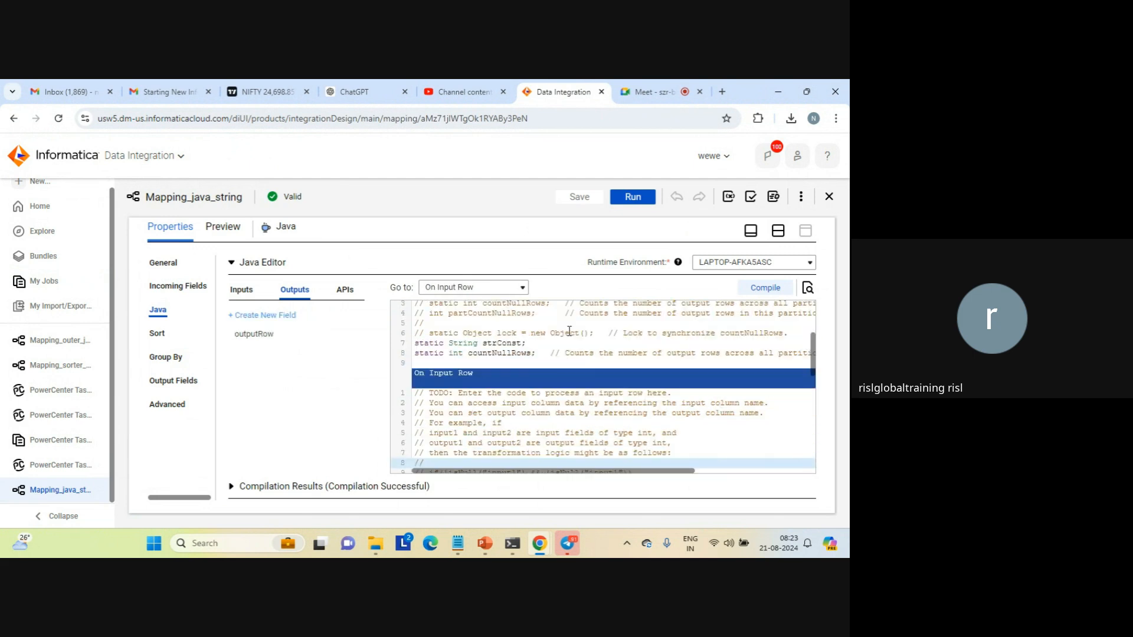
key("Down")
key("Down")
key("Down")
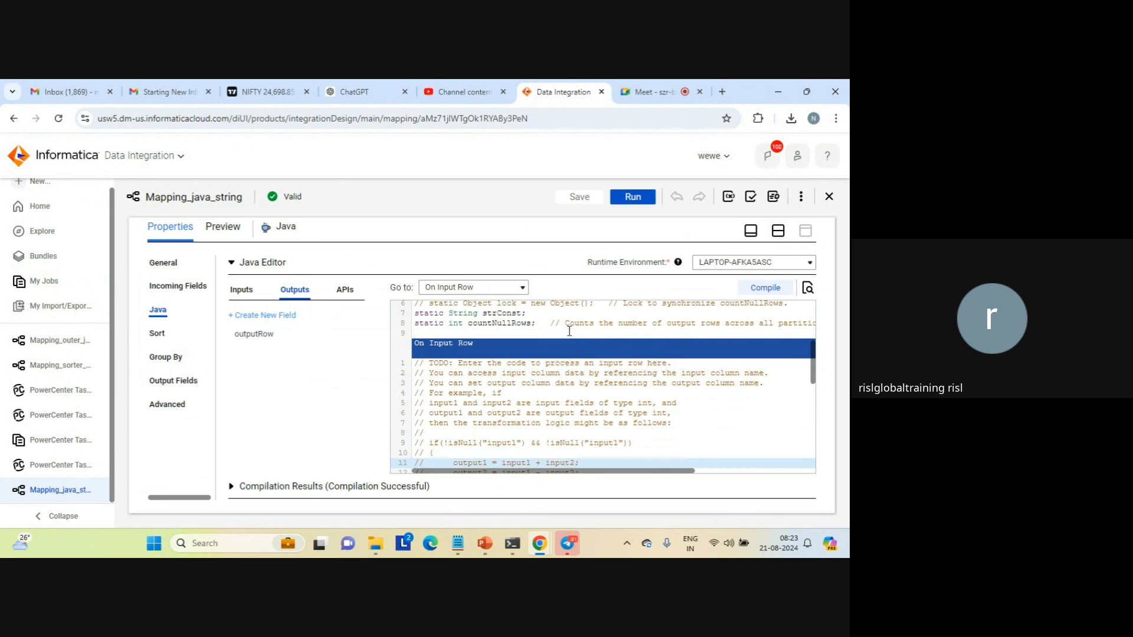
Examine the countNullRows declaration in the helper code and review the code from On Input Row through On Receiving Transaction
triple_click(524, 322)
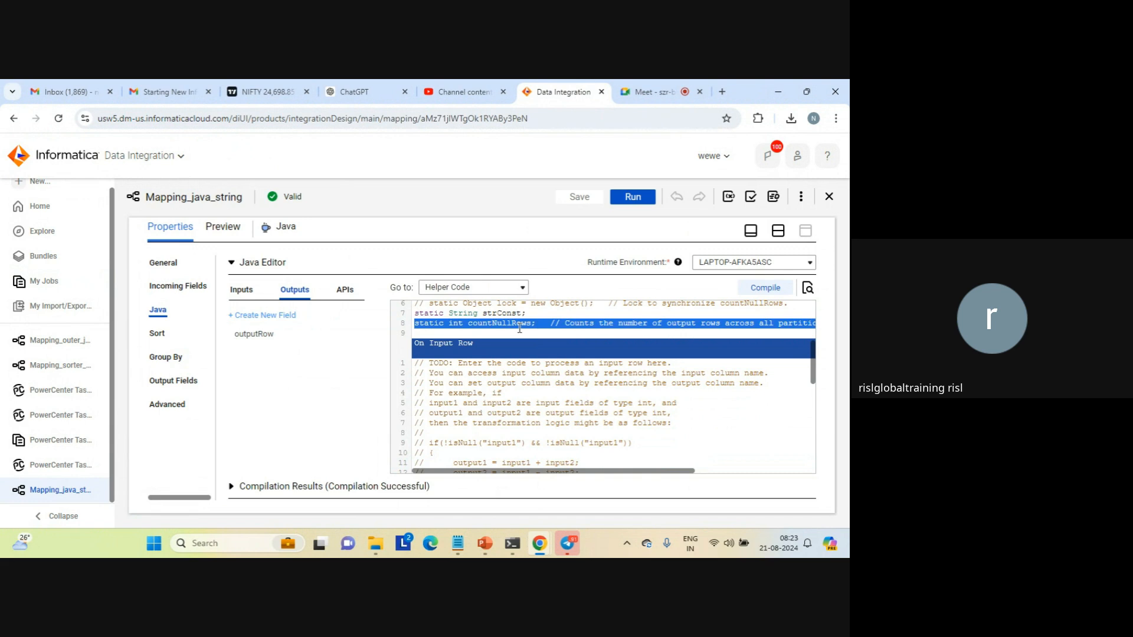
left_click(519, 326)
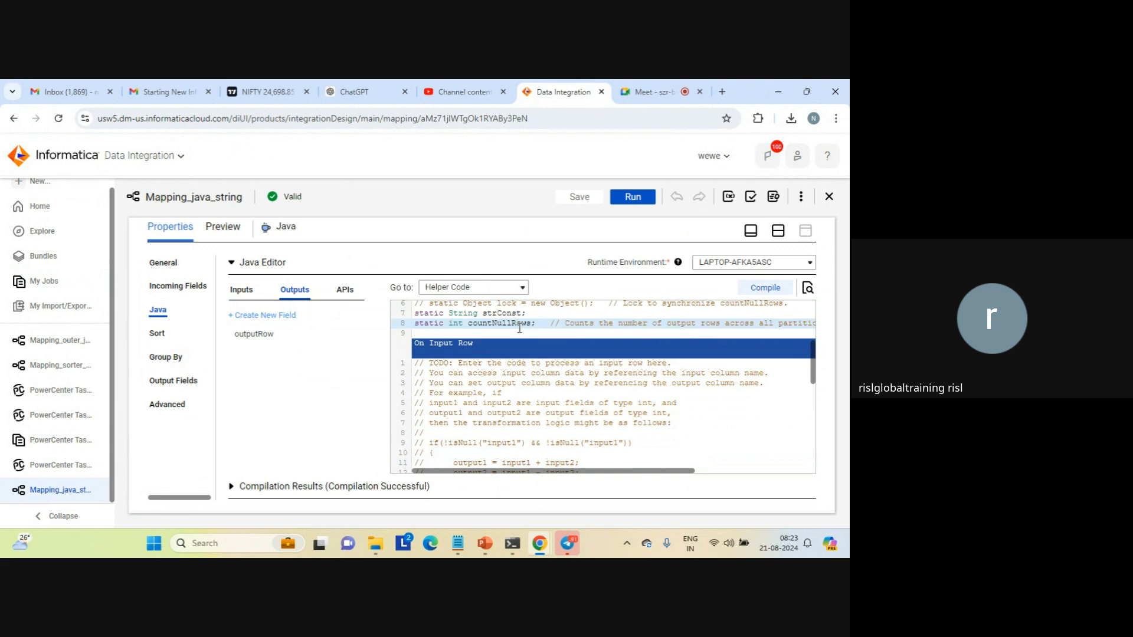
key("Down")
key("Down")
key("Up")
key("Left")
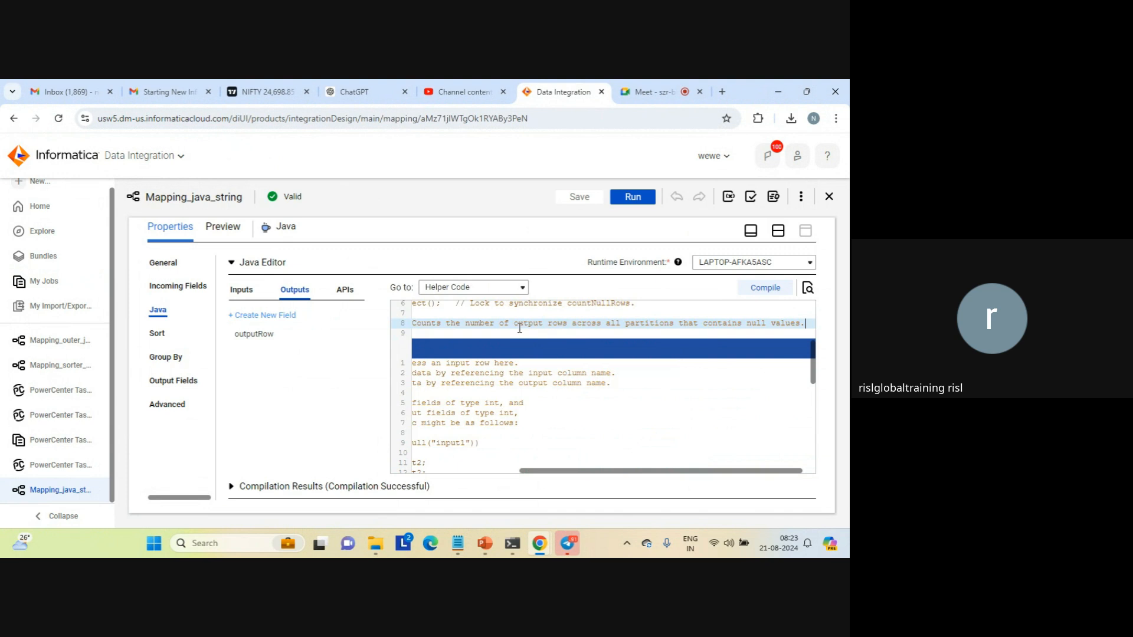
key("Down")
key("Down")
key("Down")
key("Down")
key("Down")
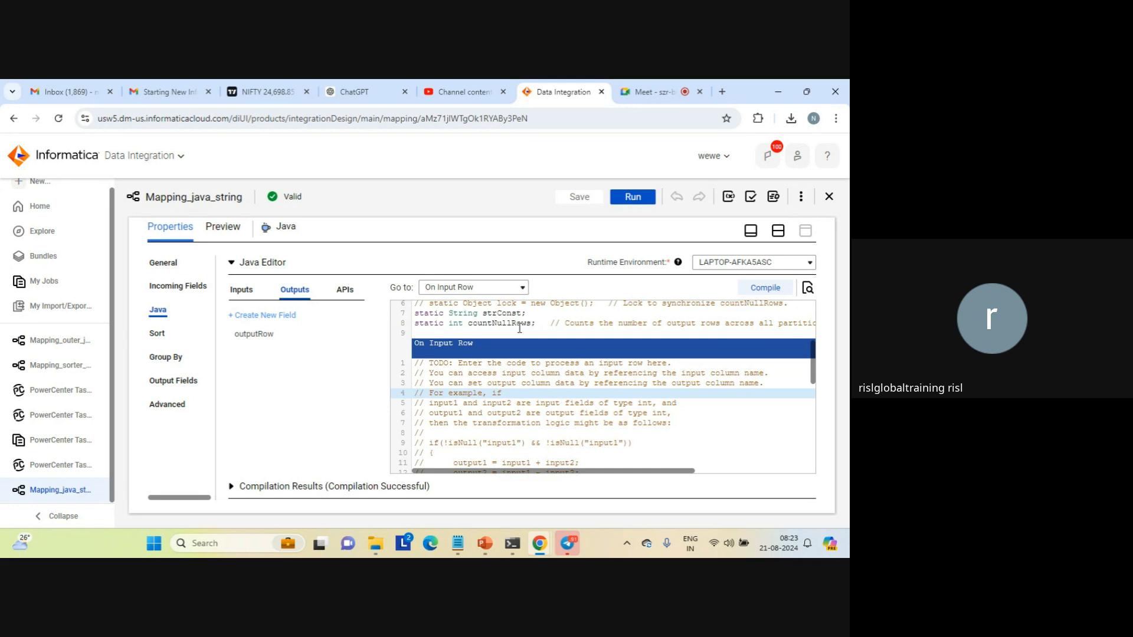
key("Down")
key("Down")
key("Down")
key("Down")
key("Down")
key("Down")
key("Down")
key("Down")
key("Down")
key("Down")
key("Down")
key("Down")
key("Down")
key("Down")
key("Down")
key("Down")
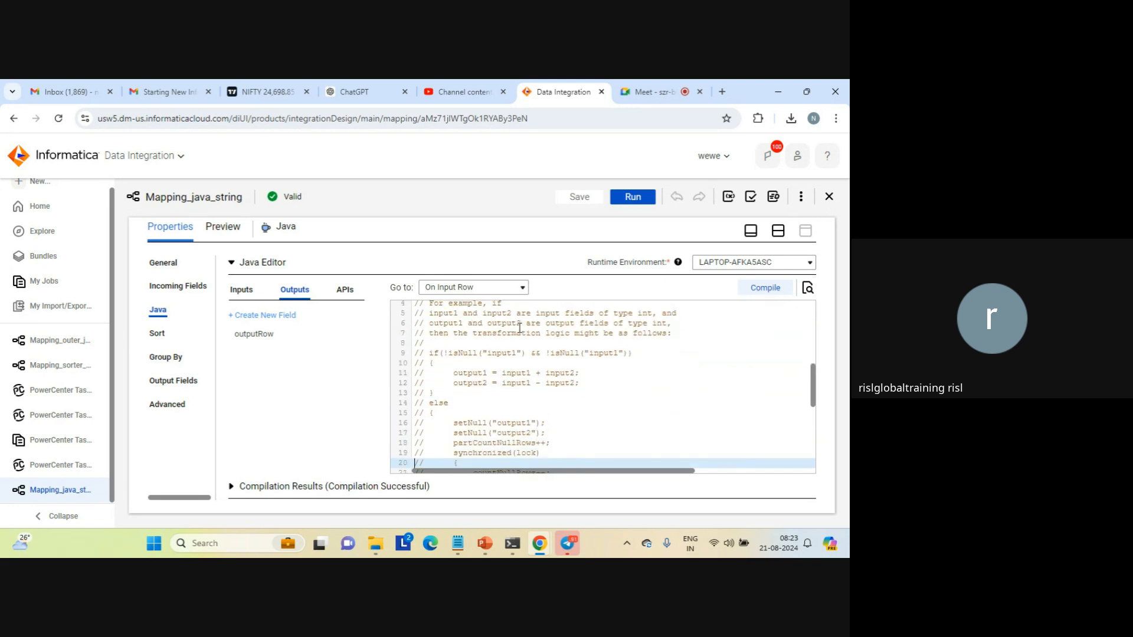
key("Down")
key("Down")
key("Down")
key("Down")
key("Down")
key("Down")
key("Down")
key("Down")
key("Down")
key("Down")
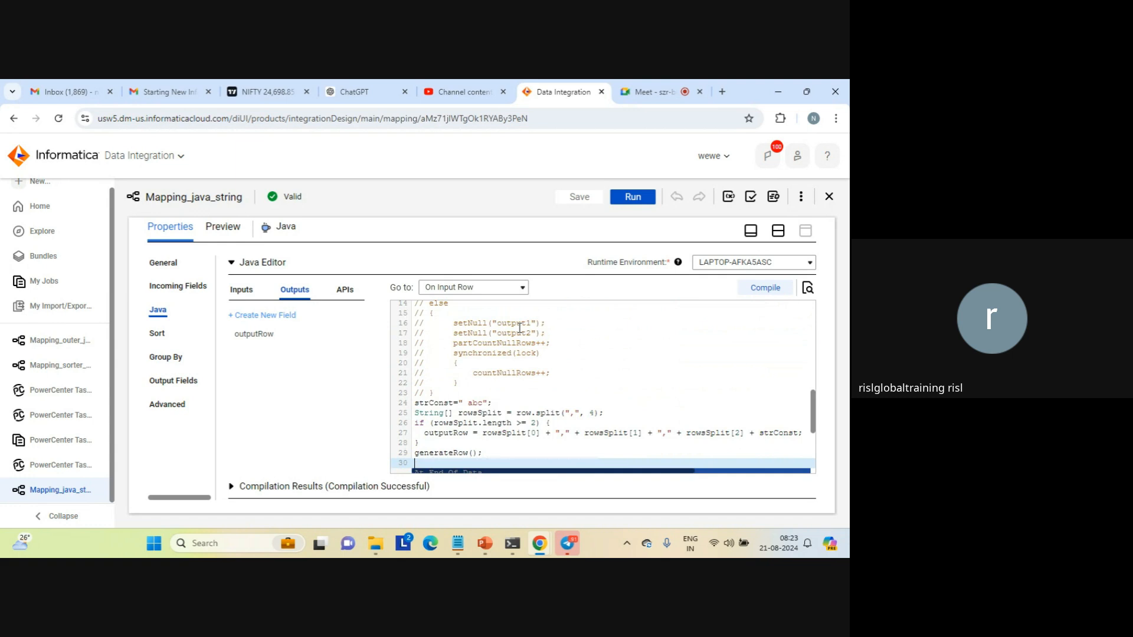
key("Down")
key("Down")
key("Down")
key("Down")
key("Down")
key("Down")
key("Down")
key("Down")
key("Down")
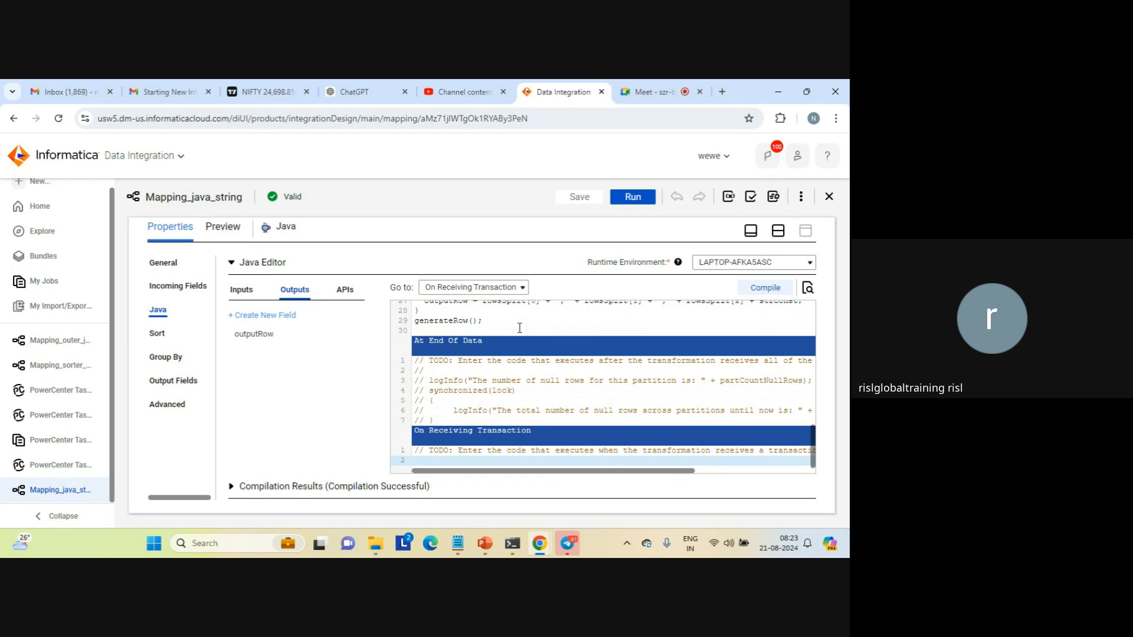
Open ChatGPT in the browser, switch to Notepad, and copy the entire contents of j.txt
left_click(367, 87)
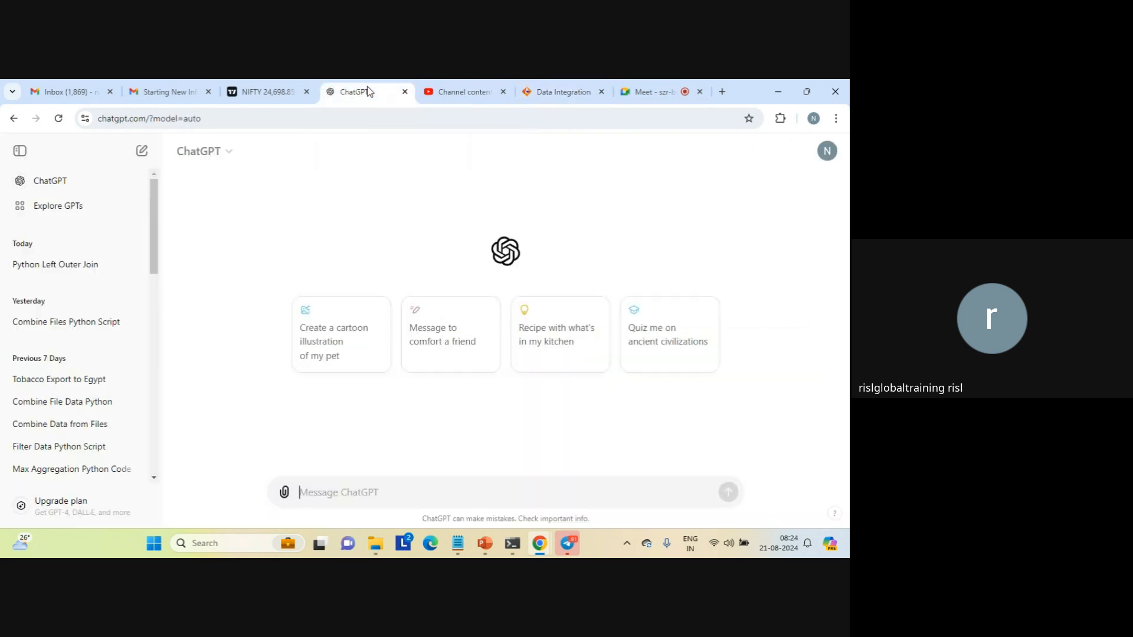
left_click(460, 547)
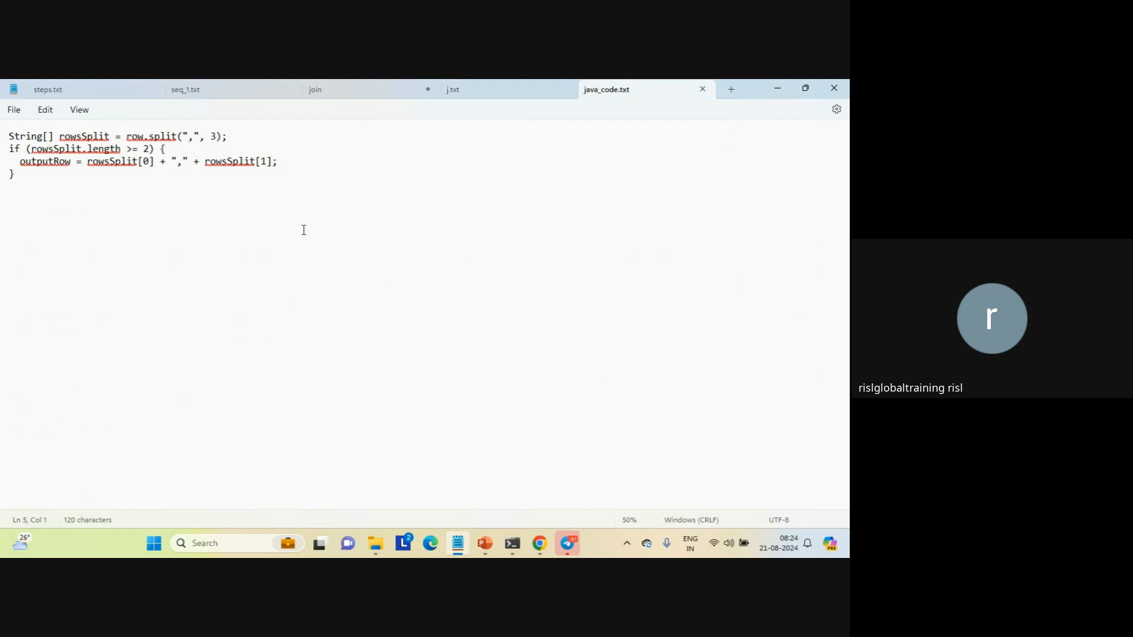
left_click(469, 90)
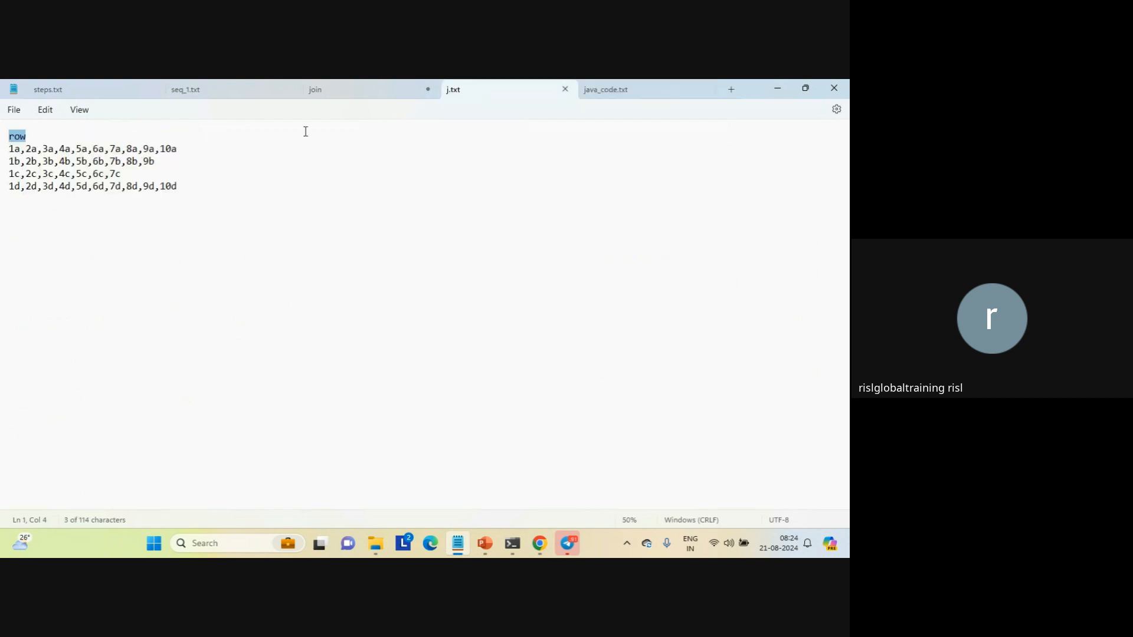
left_click(214, 201)
left_click_drag(201, 195, 1, 137)
right_click(41, 168)
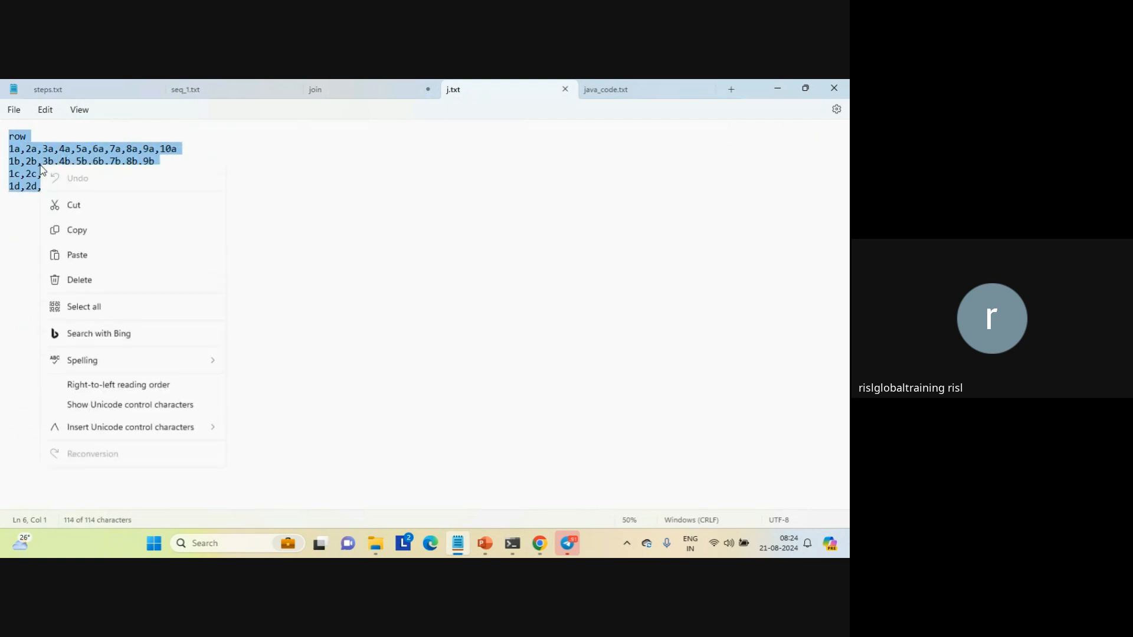
left_click(86, 236)
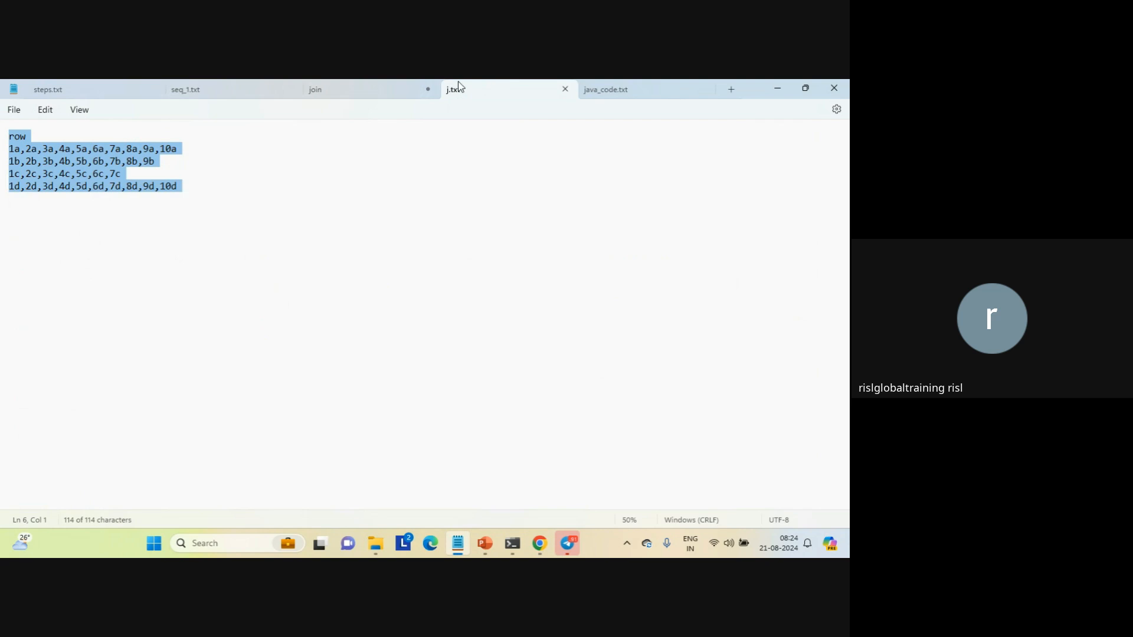
Switch to ChatGPT and paste the copied j.txt rows into a new message
mouse_move(539, 544)
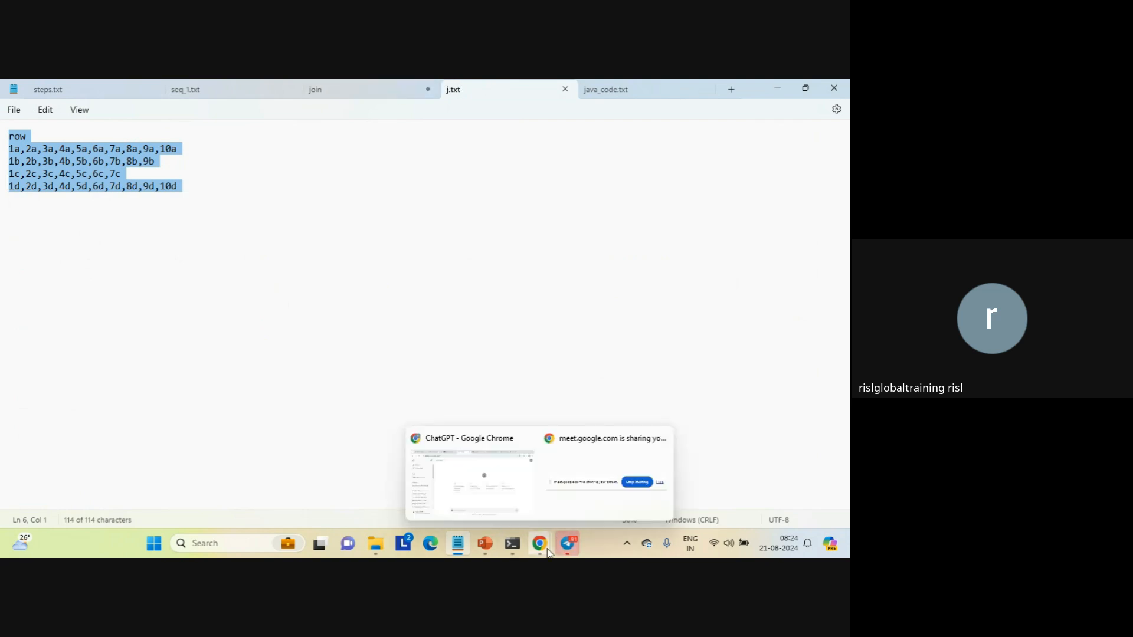
left_click(479, 494)
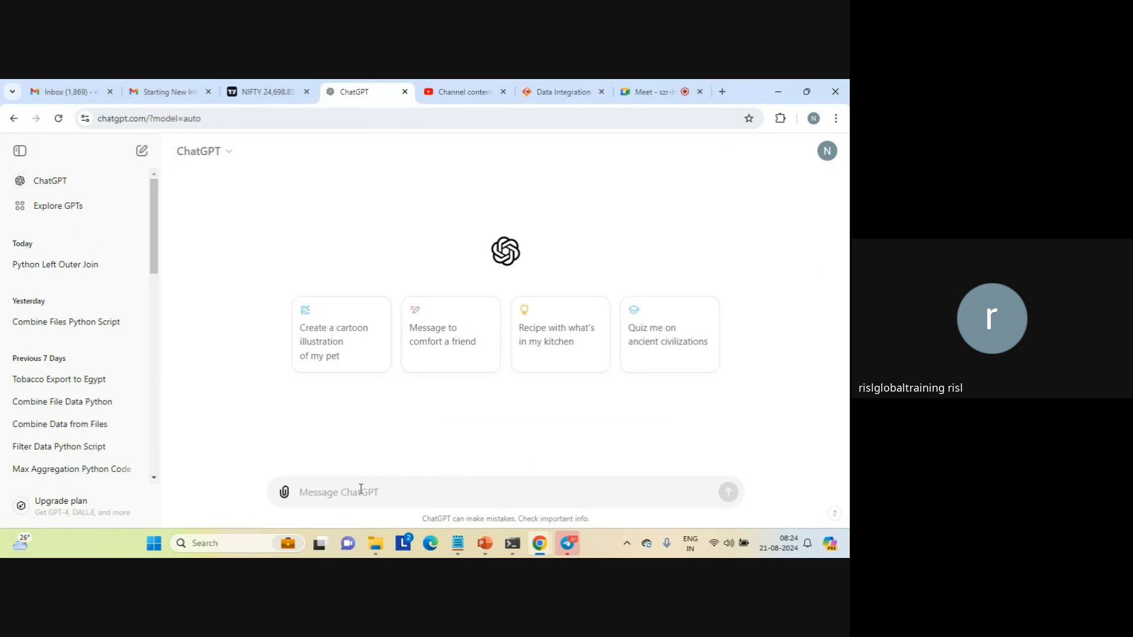
key("ctrl+v")
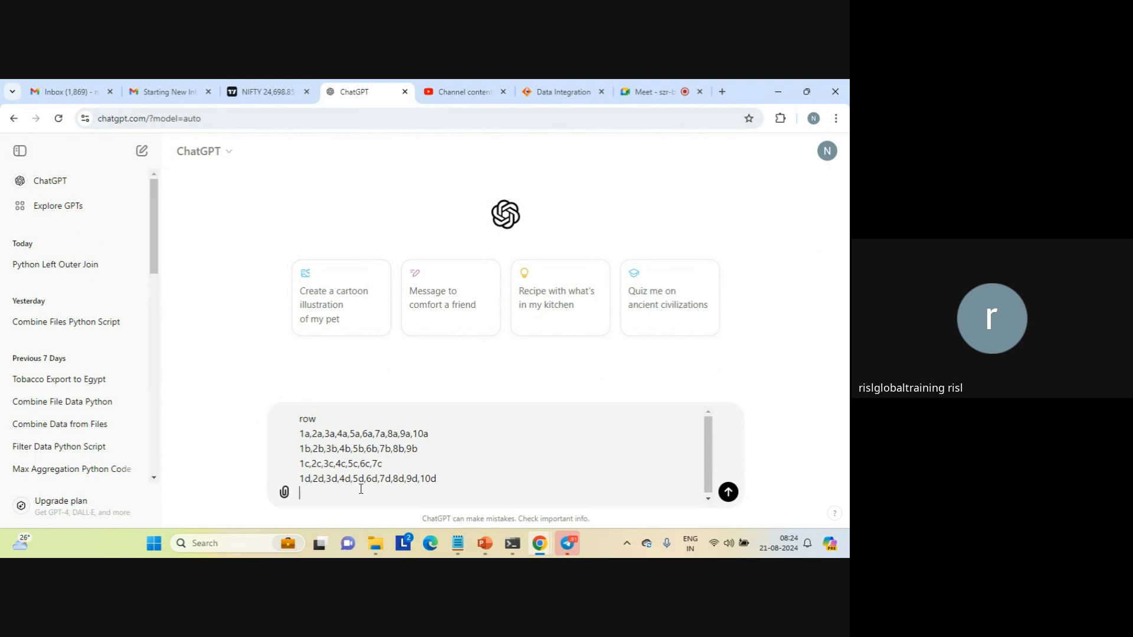
Add "write a java method to splir row field to 3sub fields based on the comma delimiter" below the pasted rows and send the prompt
type("wriet")
key("BackSpace")
type("te a java method to splir row field to 3 ")
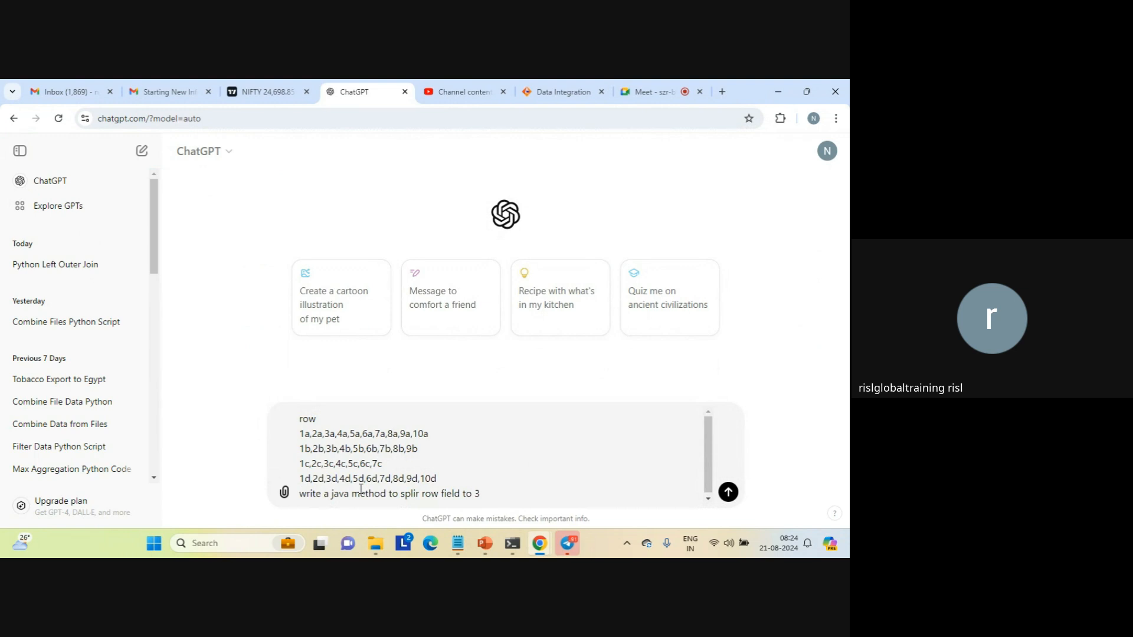
type("sub")
key("BackSpace")
key("BackSpace")
key("BackSpace")
key("BackSpace")
type("sub file")
type("d")
key("BackSpace")
key("BackSpace")
key("BackSpace")
type("elds based on the comm")
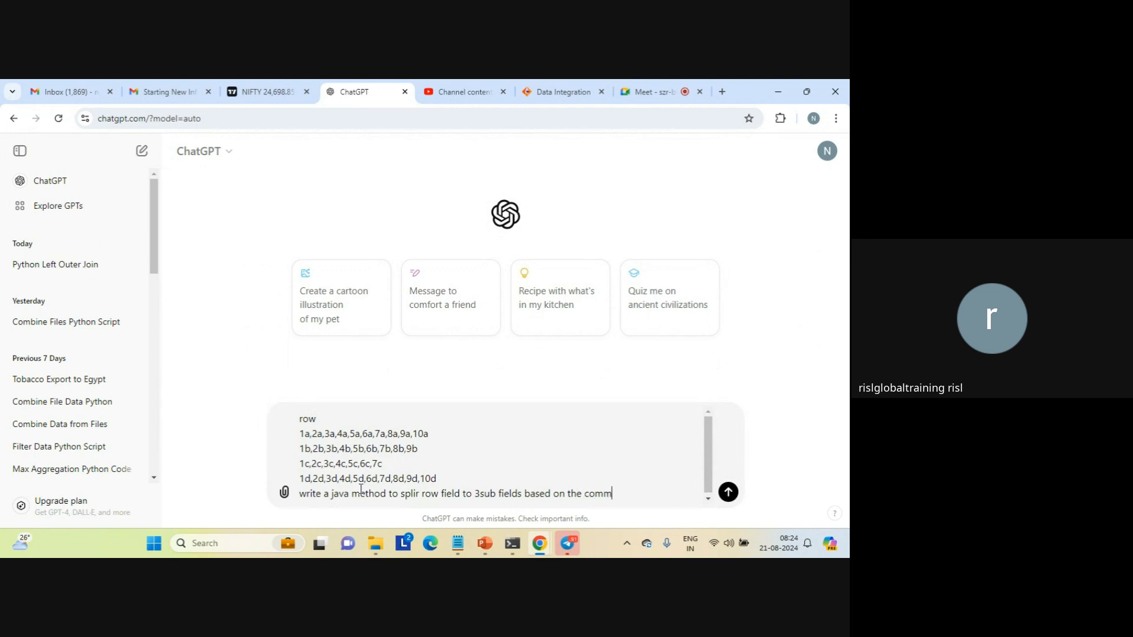
type("a delimiter")
key("Return")
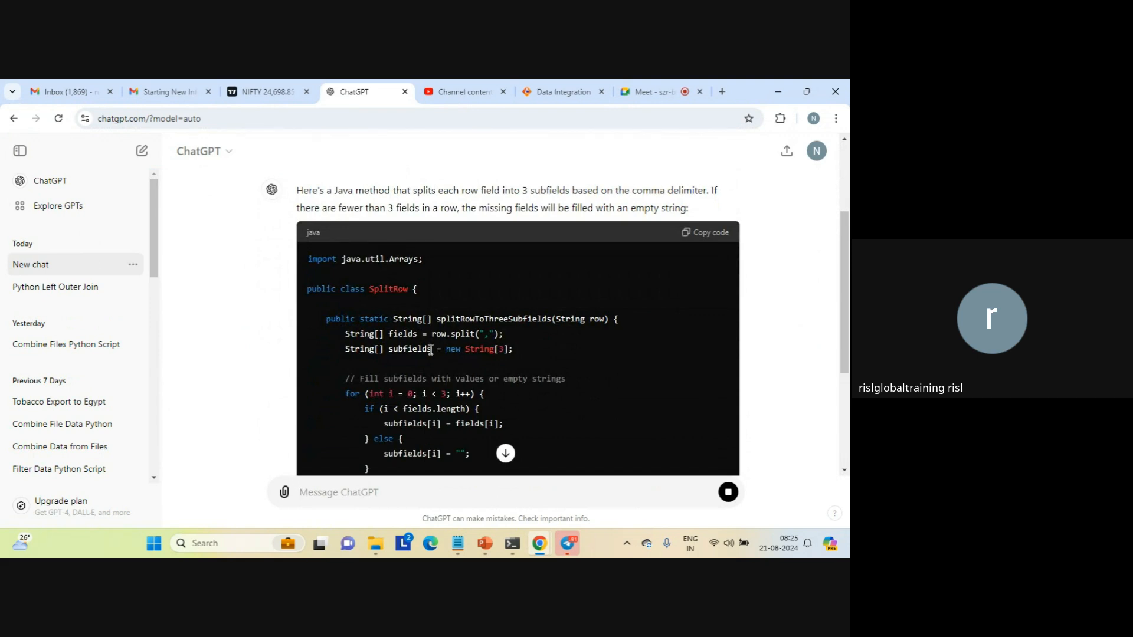
Examine ChatGPT's generated Java method for splitting the row and its sample output
left_click(506, 454)
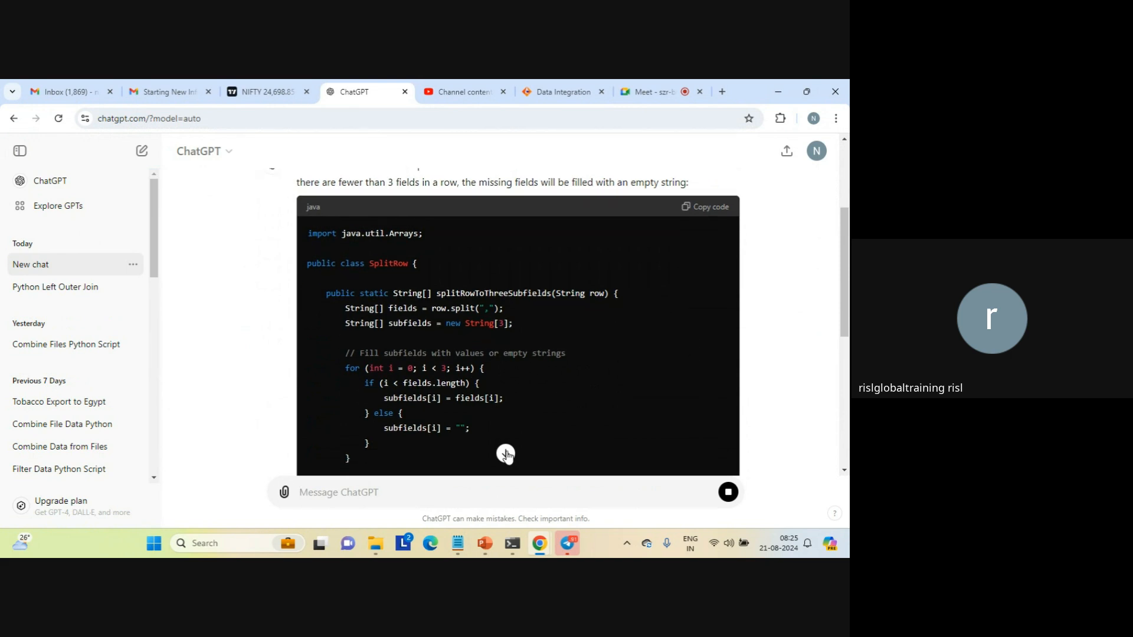
left_click(506, 453)
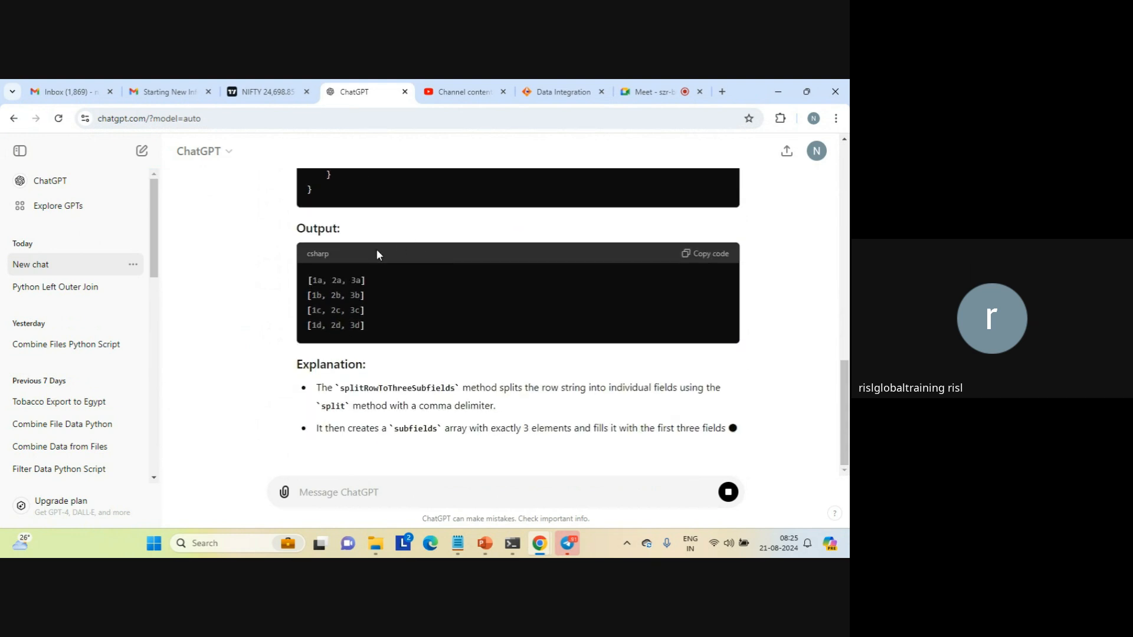
left_click_drag(309, 253, 390, 280)
left_click(390, 279)
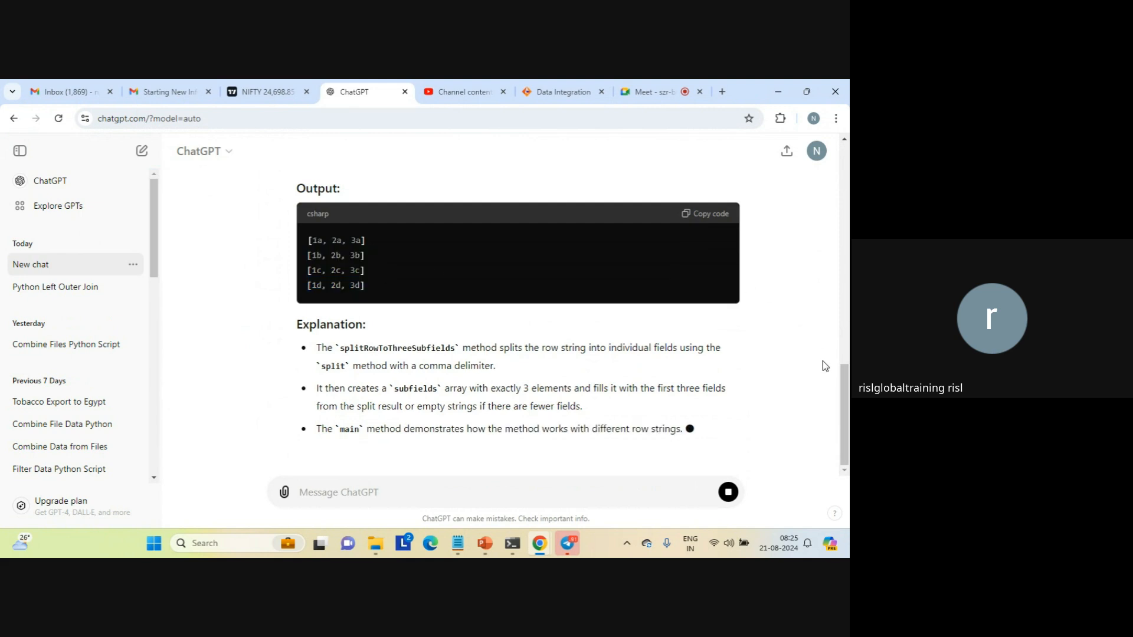
Copy the full generated Java code from ChatGPT's answer and paste it into a new tab in Notepad
scroll(842, 368, "up", 2)
scroll(842, 369, "up", 6)
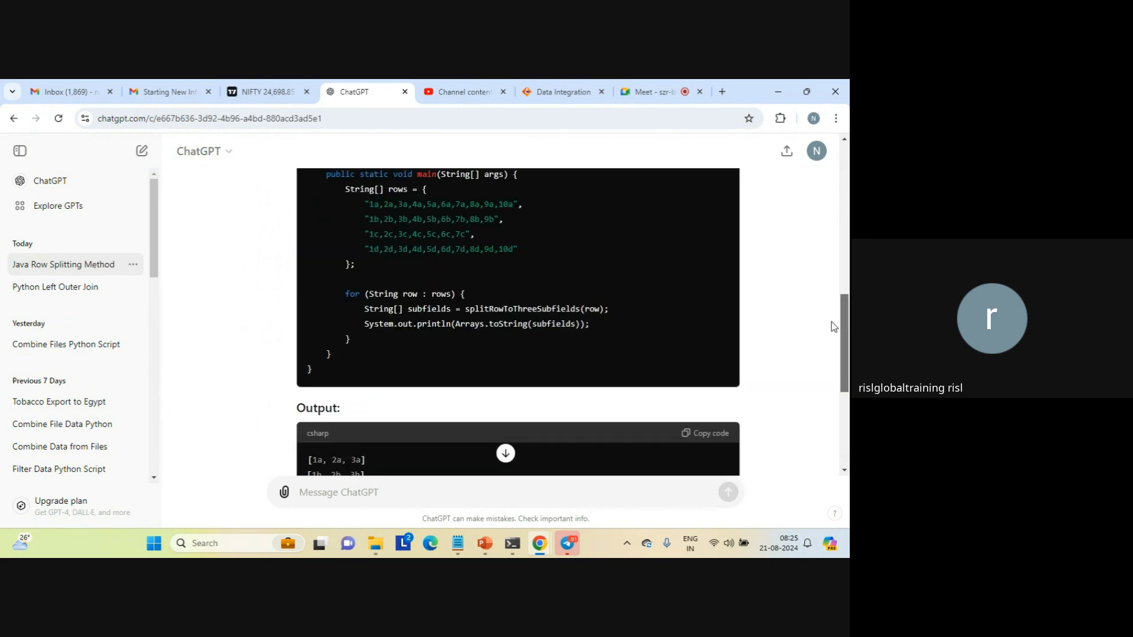
scroll(811, 287, "up", 4)
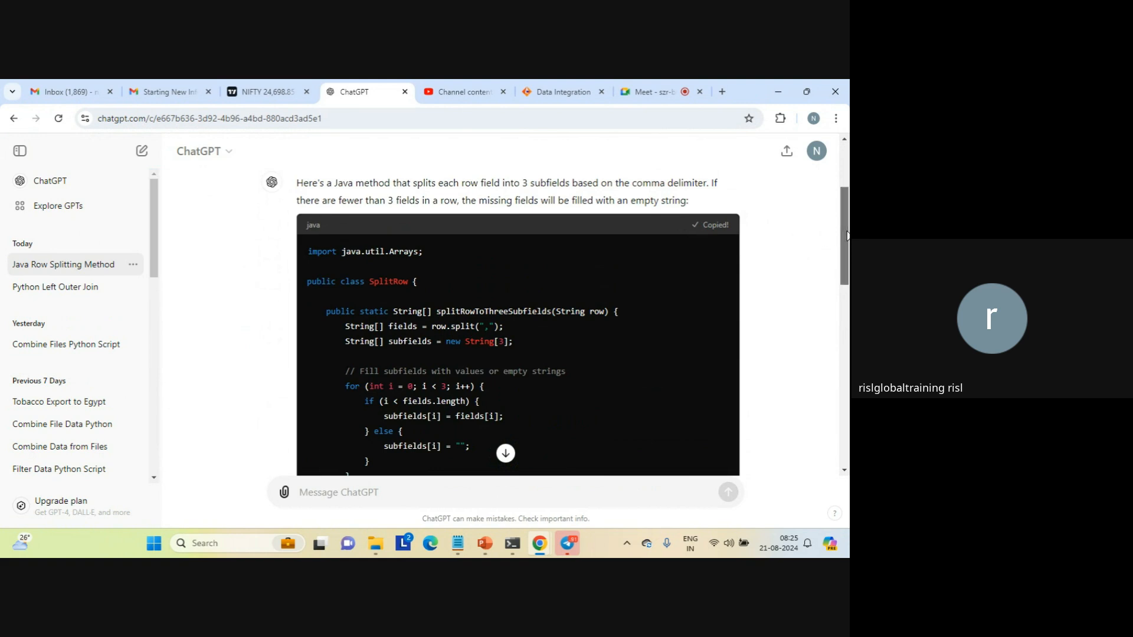
left_click_drag(847, 237, 848, 263)
scroll(580, 434, "down", 5)
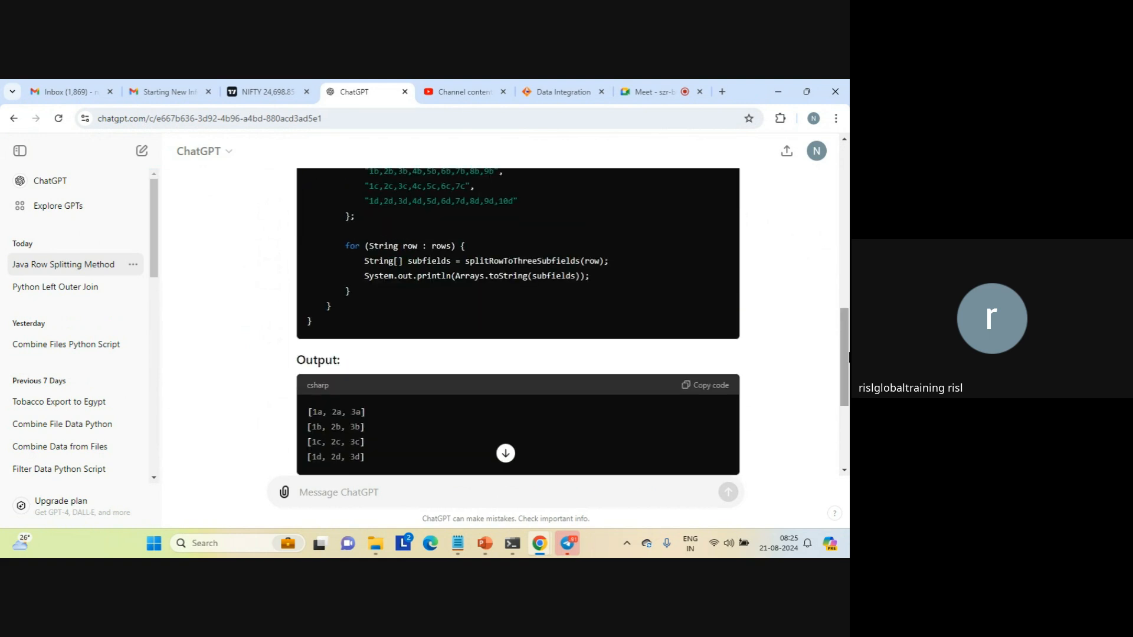
left_click(459, 541)
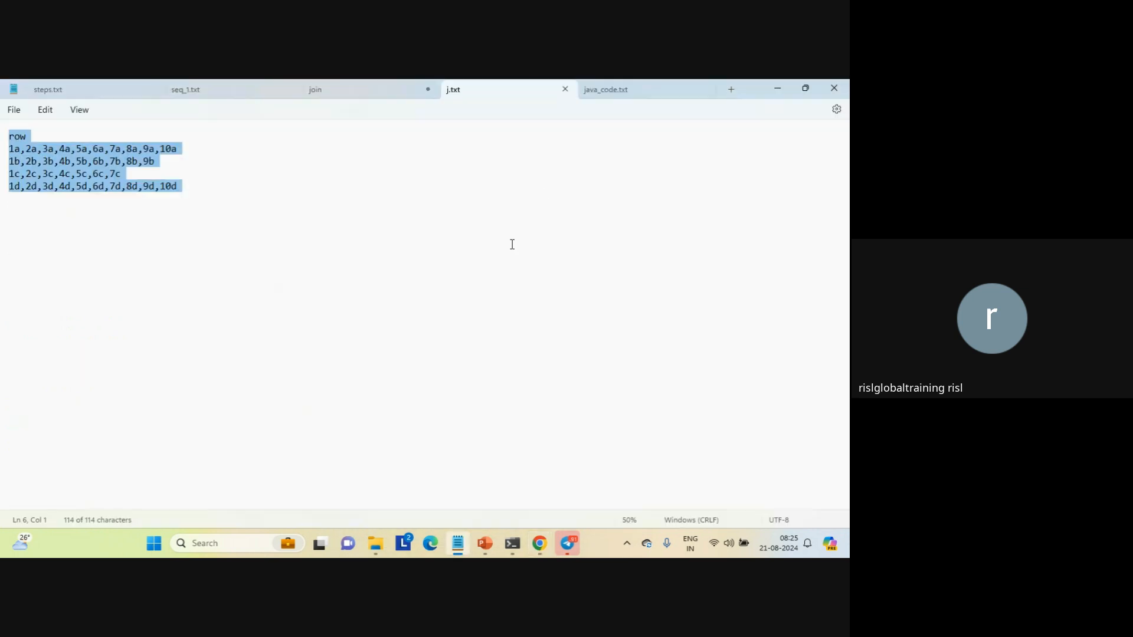
left_click(732, 89)
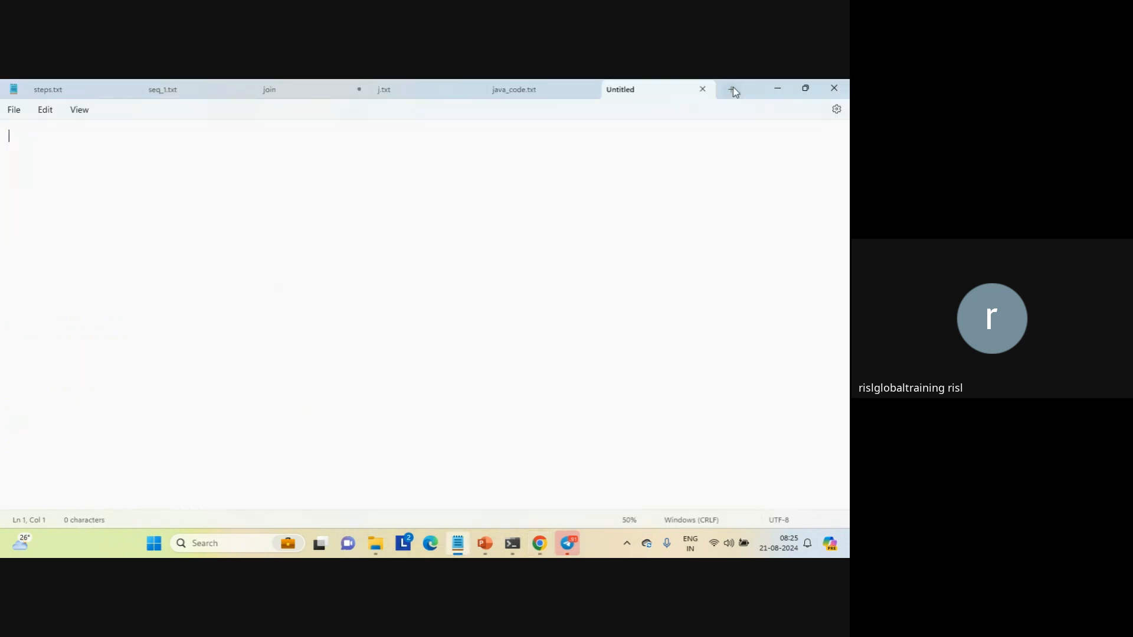
key("ctrl+v")
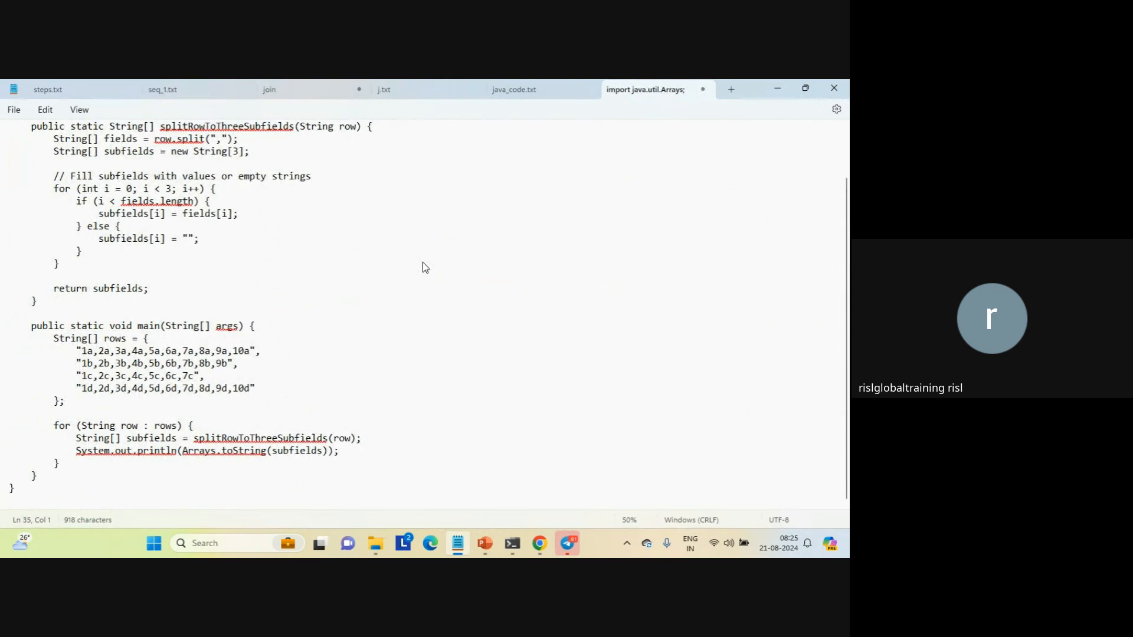
Save the pasted code in the C:\js folder as "split_java_code.java"
key("ctrl+s")
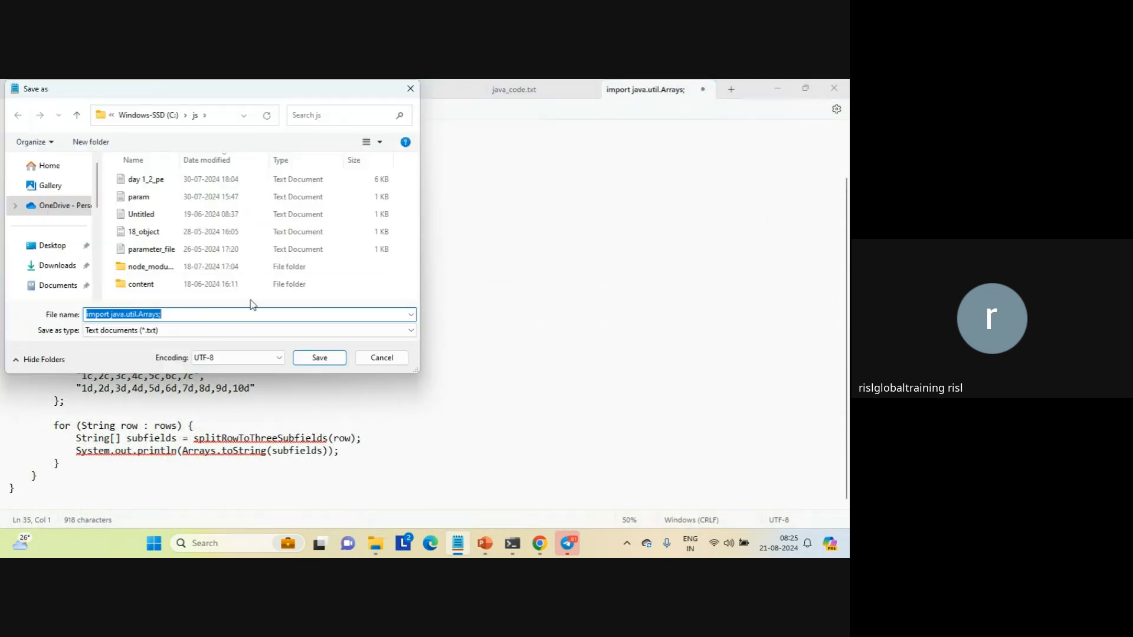
type("\"")
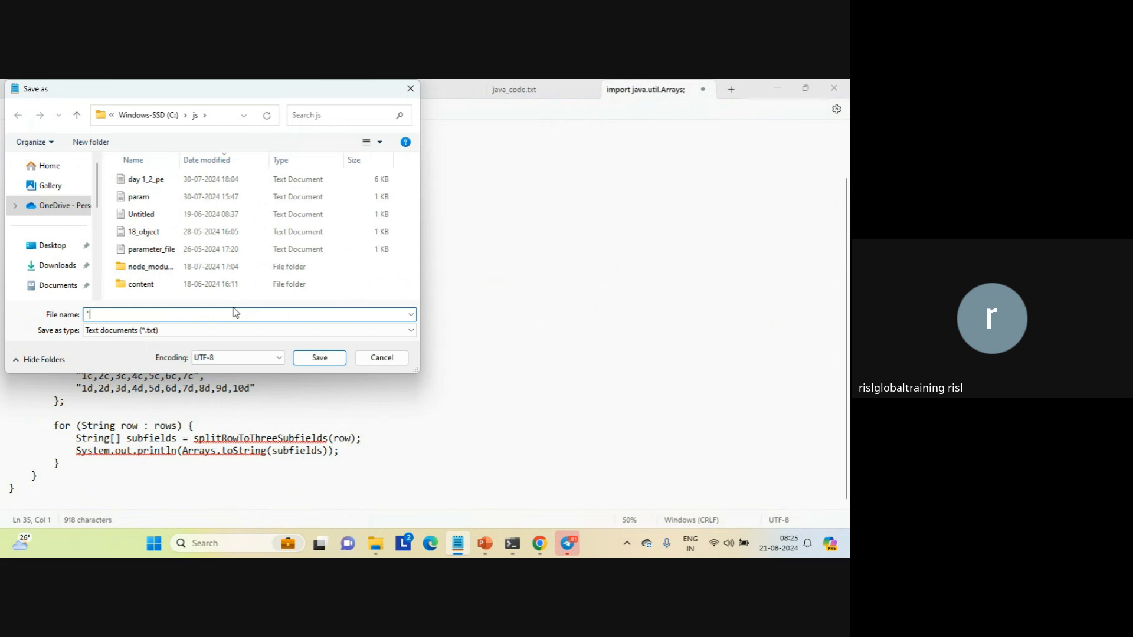
type("split_java_code.java\"")
key("Return")
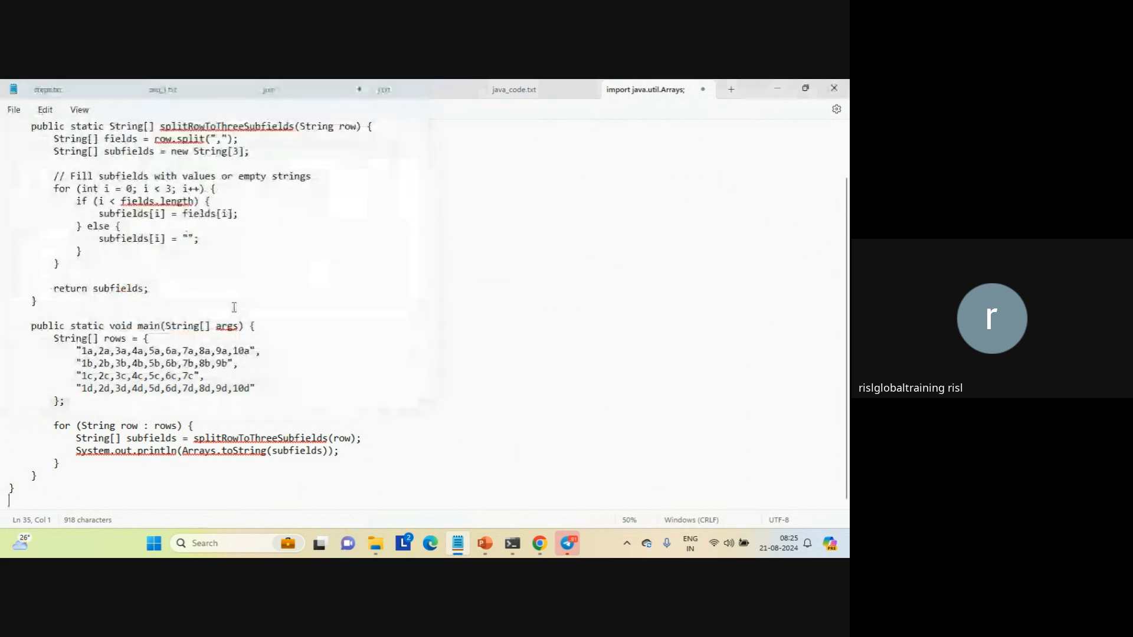
Switch to Command Prompt and try to compile the file with javac c:\js\split_java_code.java
mouse_move(508, 540)
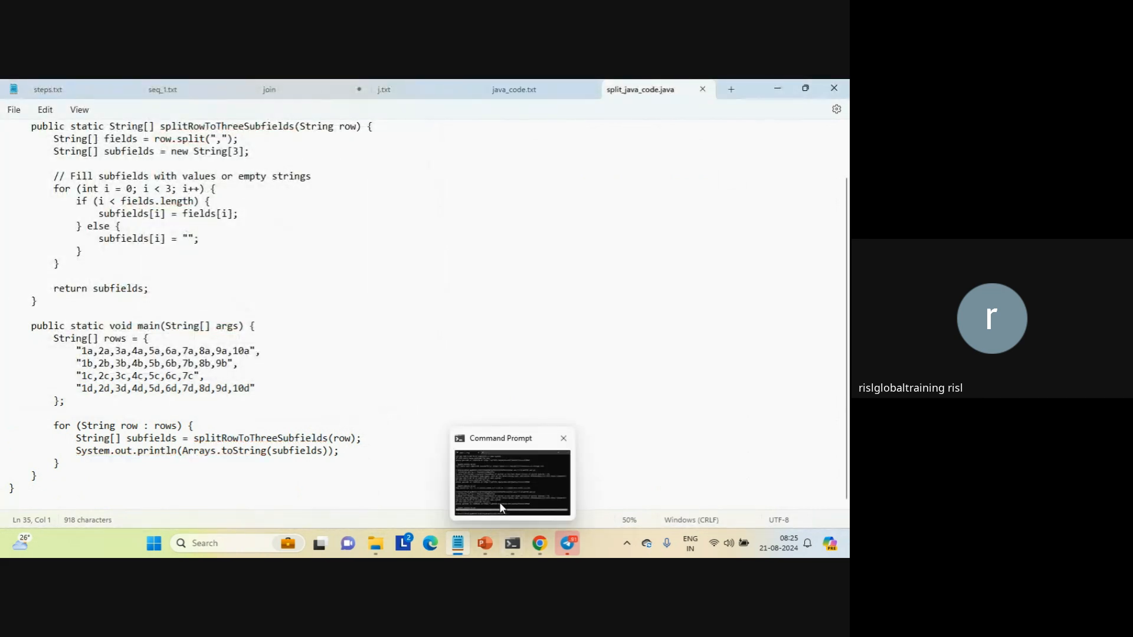
left_click(499, 501)
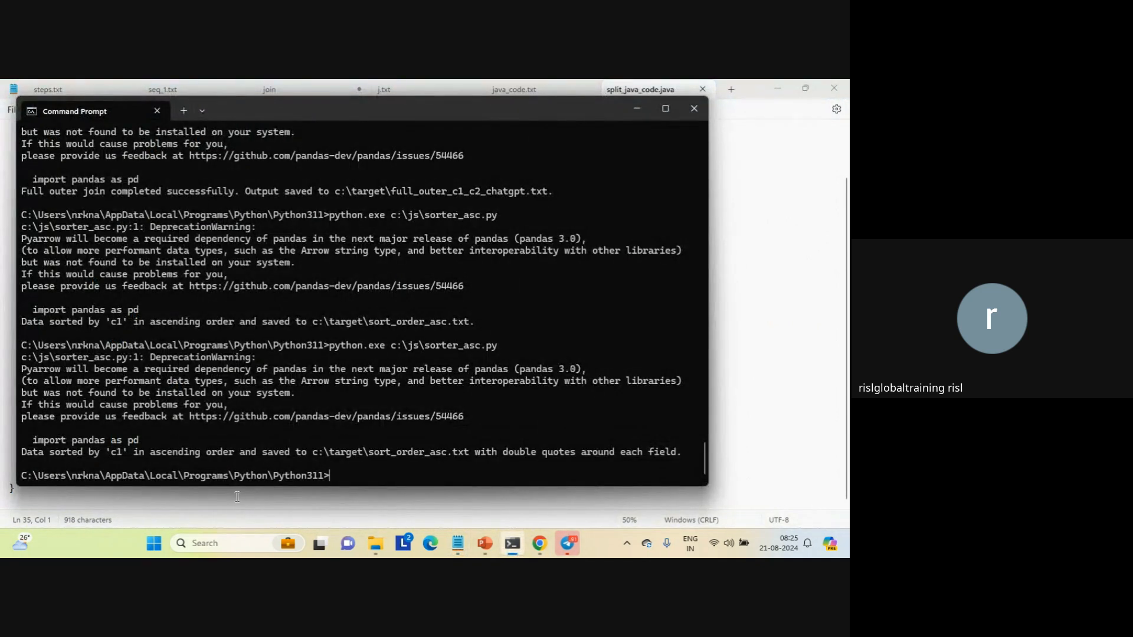
type("javac c:\\js\\spli")
key("Tab")
key("Return")
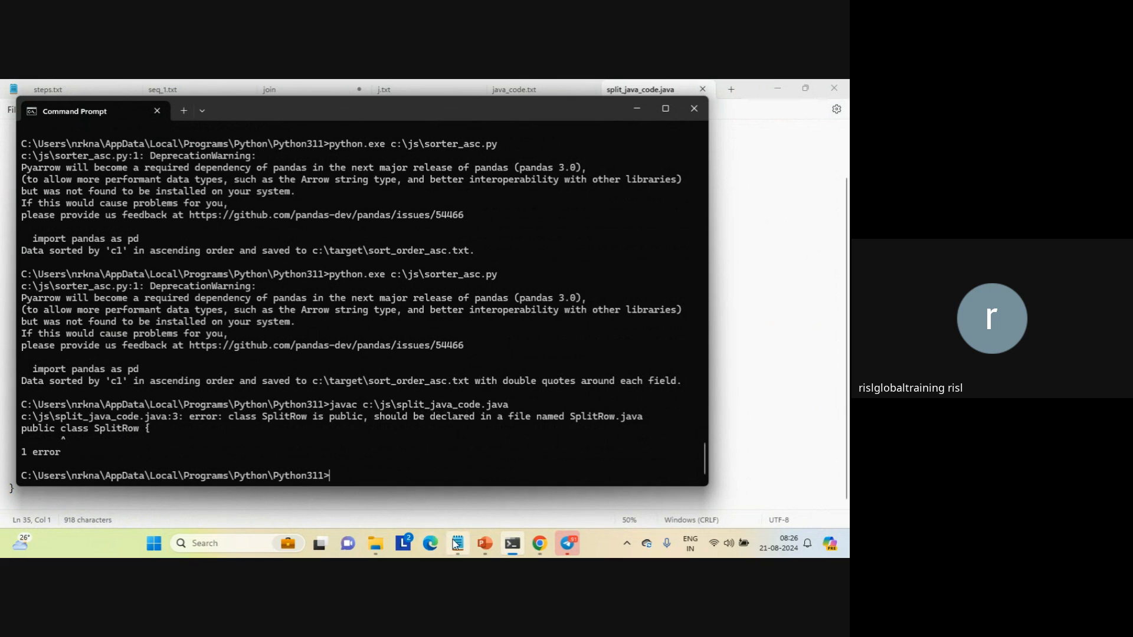
Return to Notepad and save a copy of the code in the js folder as "SplitRow.java", matching the class name
left_click(457, 472)
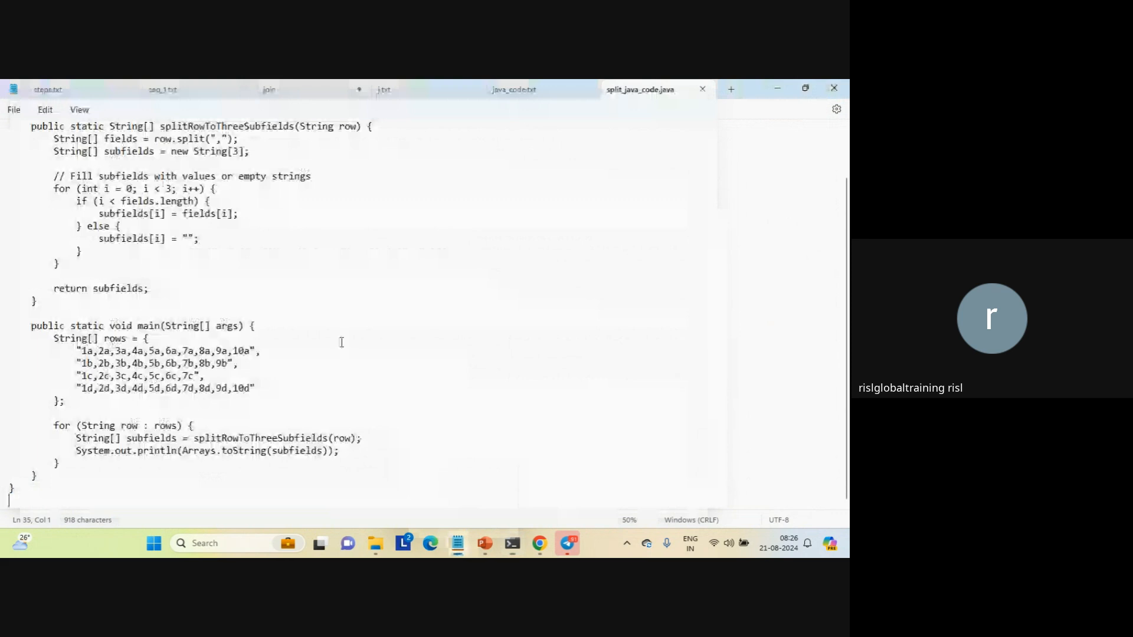
left_click(14, 110)
left_click(28, 220)
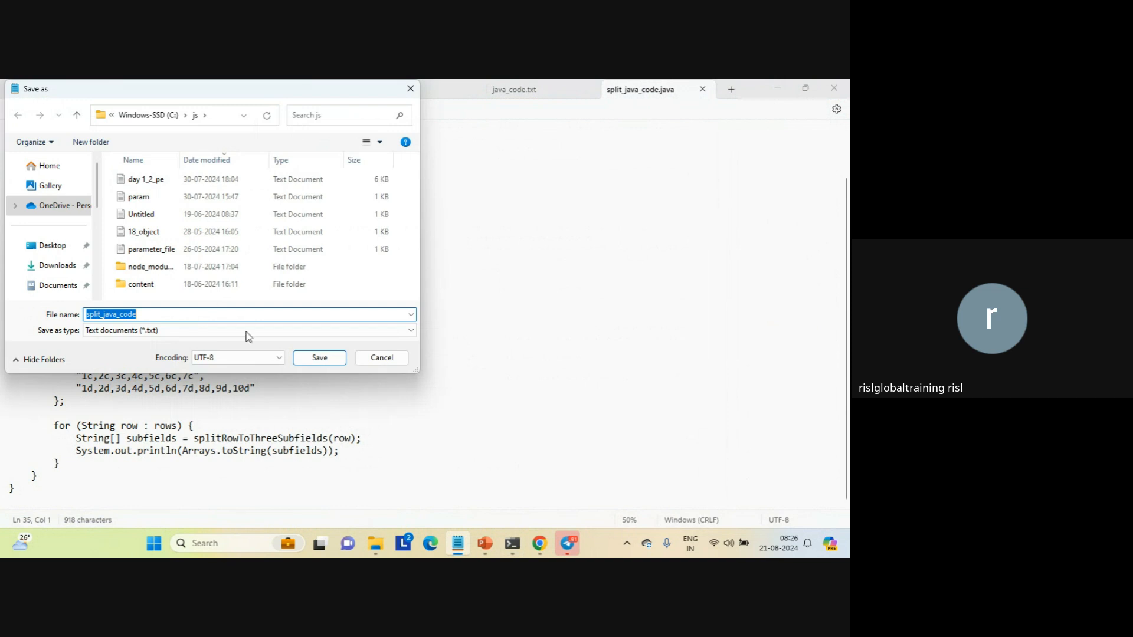
key("Caps_Lock")
type("S")
key("Caps_Lock")
type("p")
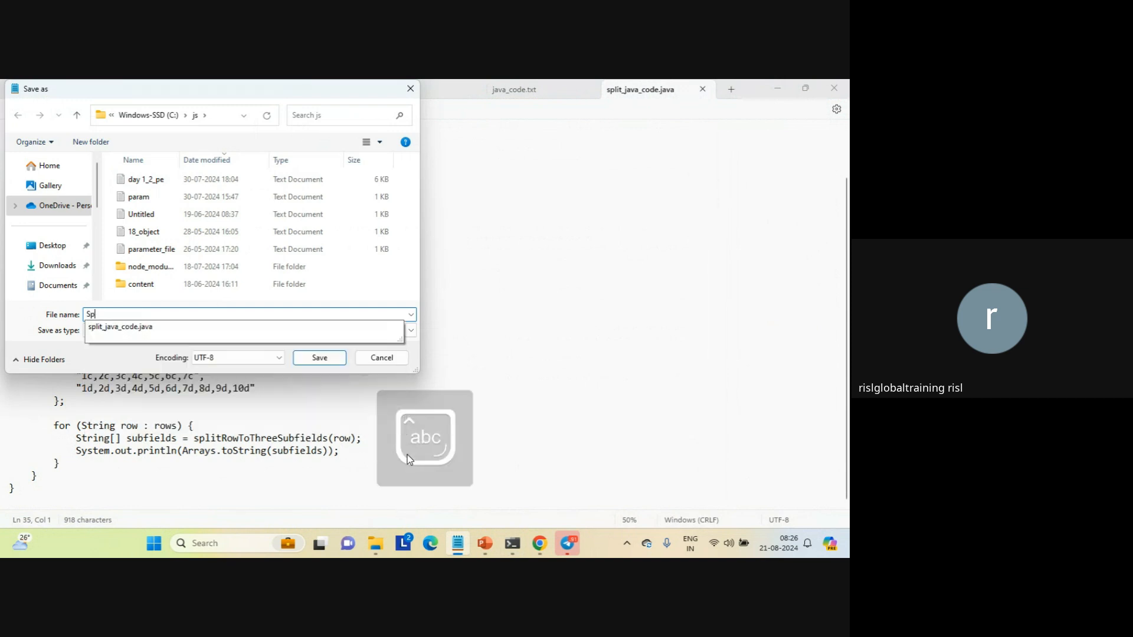
type("litRow")
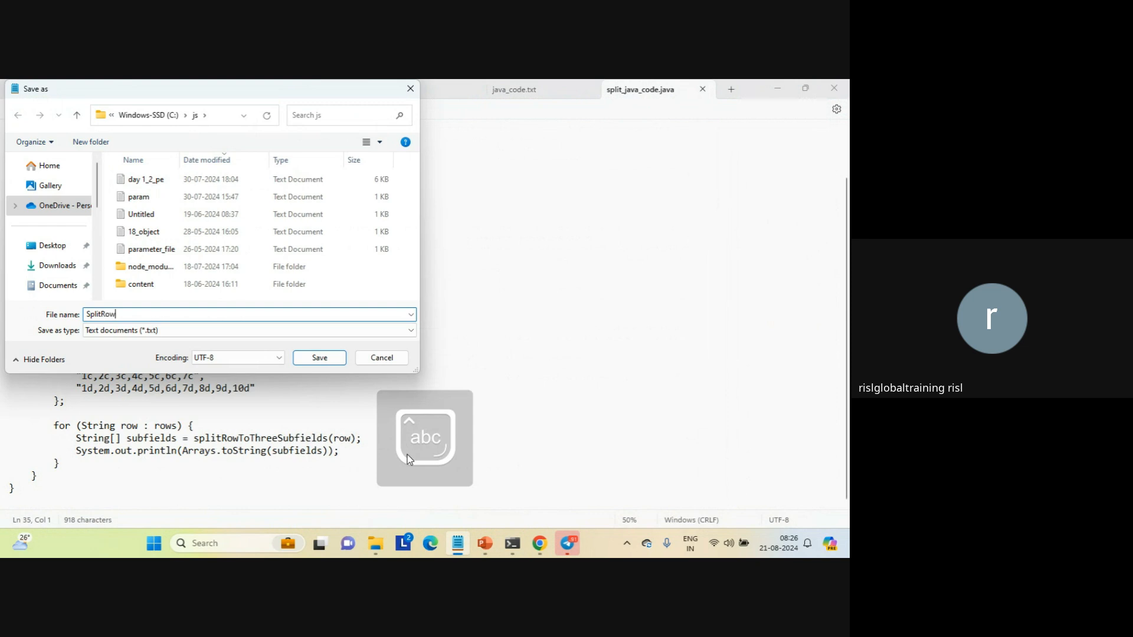
type(".java")
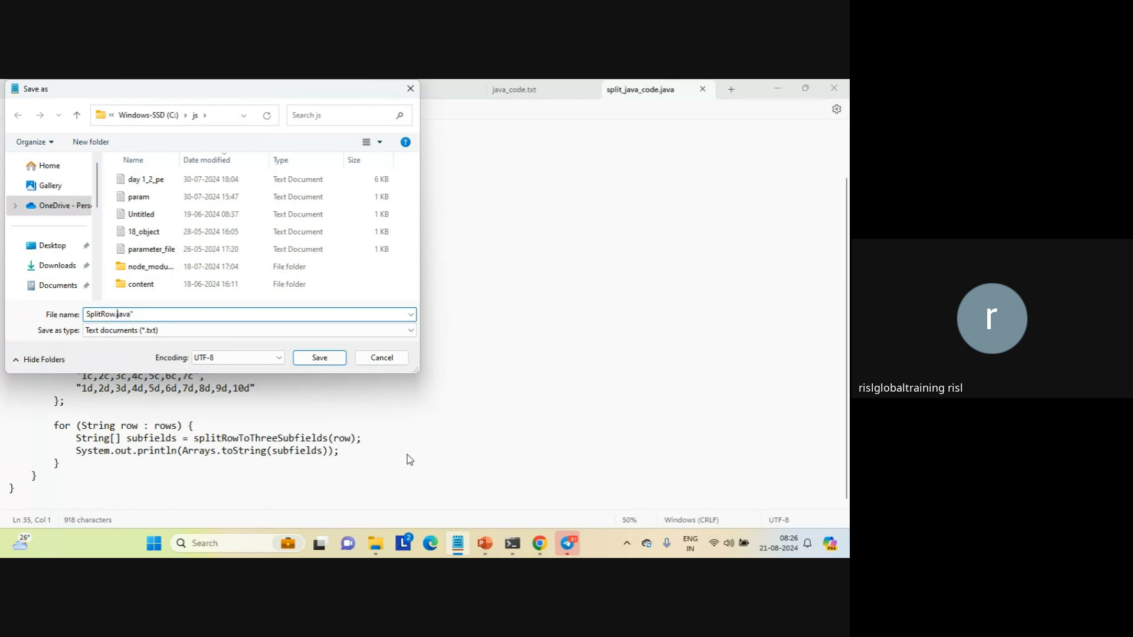
key("Home")
type("\"")
key("Return")
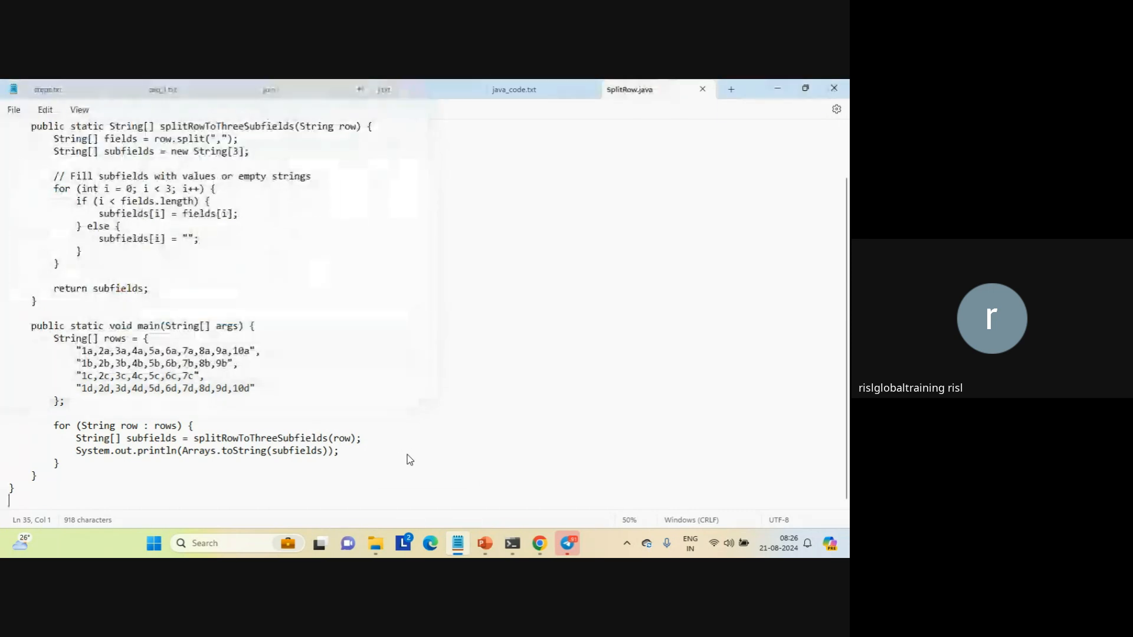
Switch to Command Prompt and compile the renamed source with javac c:\js\SplitRow.java
mouse_move(512, 542)
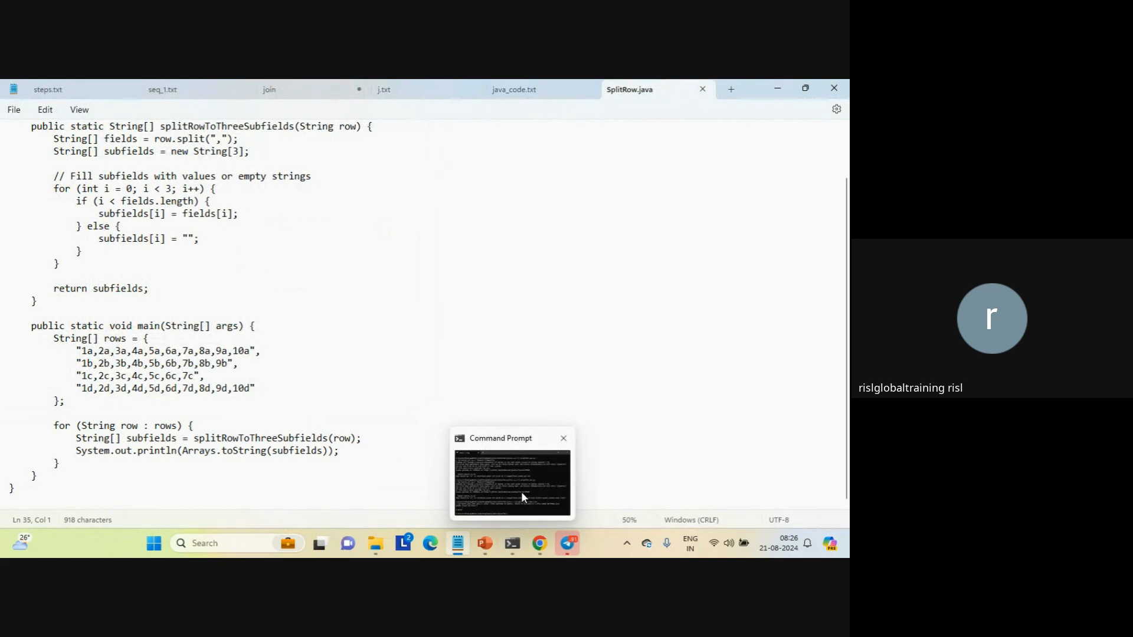
left_click(521, 491)
key("Up")
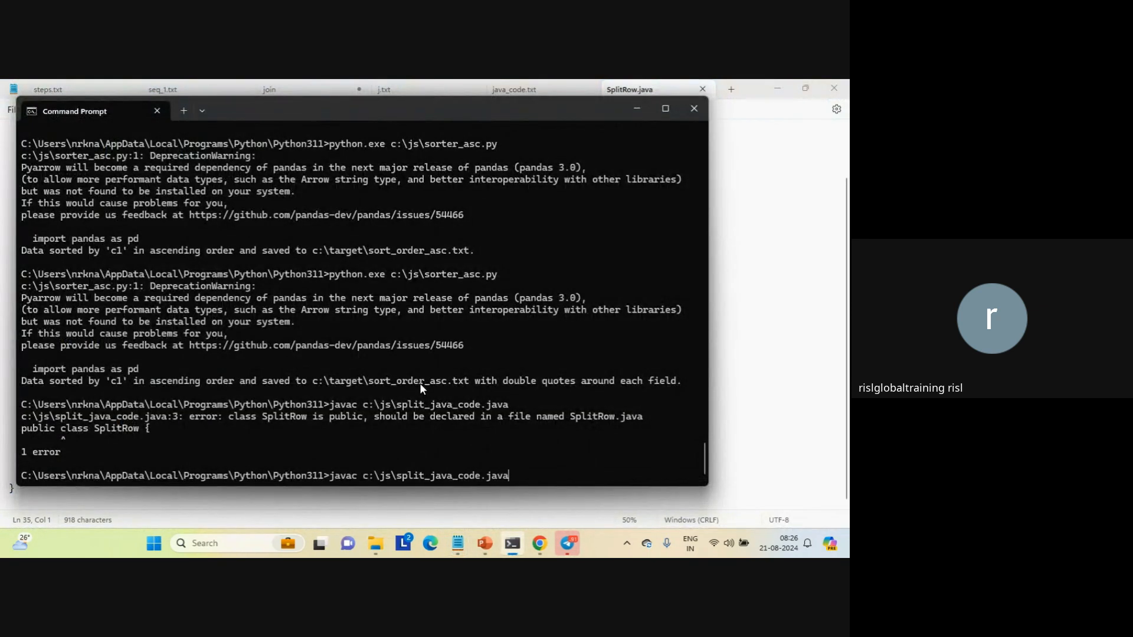
key("BackSpace")
key("BackSpace")
key("BackSpace")
key("BackSpace")
key("BackSpace")
key("BackSpace")
key("BackSpace")
key("BackSpace")
key("BackSpace")
key("BackSpace")
key("BackSpace")
key("BackSpace")
key("BackSpace")
key("BackSpace")
key("BackSpace")
key("BackSpace")
key("BackSpace")
key("BackSpace")
key("BackSpace")
key("BackSpace")
type("SplitRow.java")
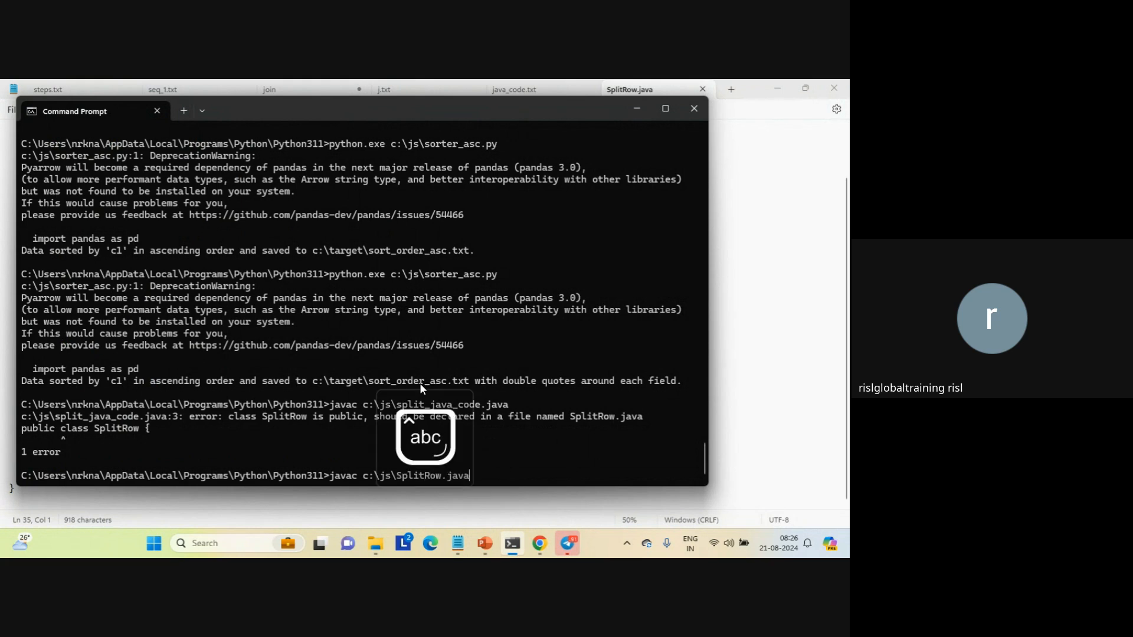
key("Return")
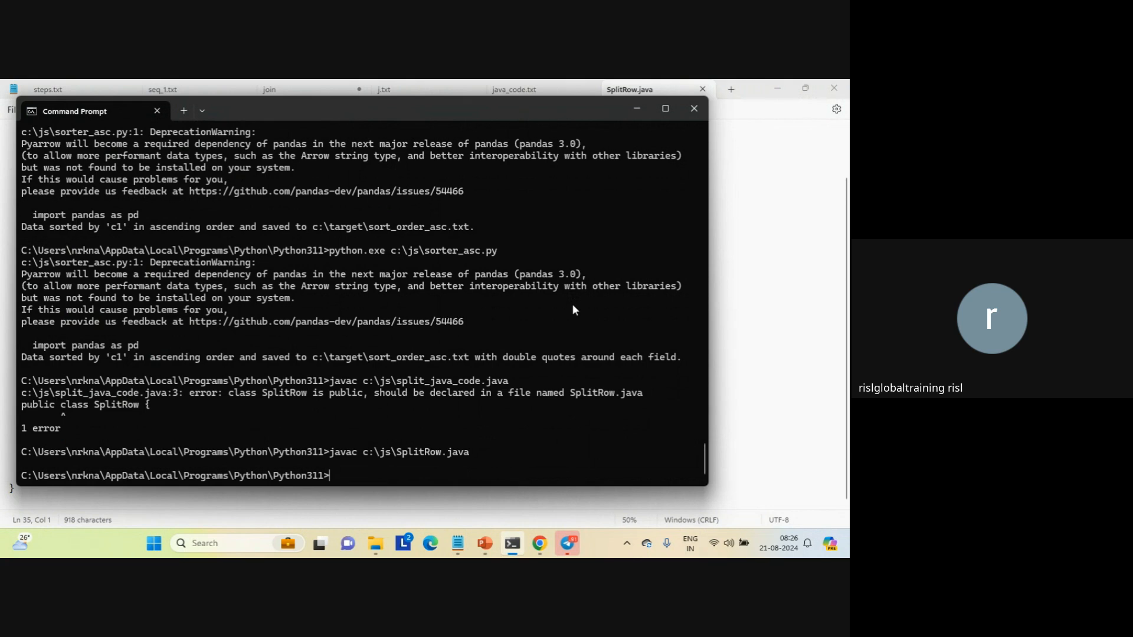
Try to run the compiled class from the current directory with java SplitRow
type("java Spli")
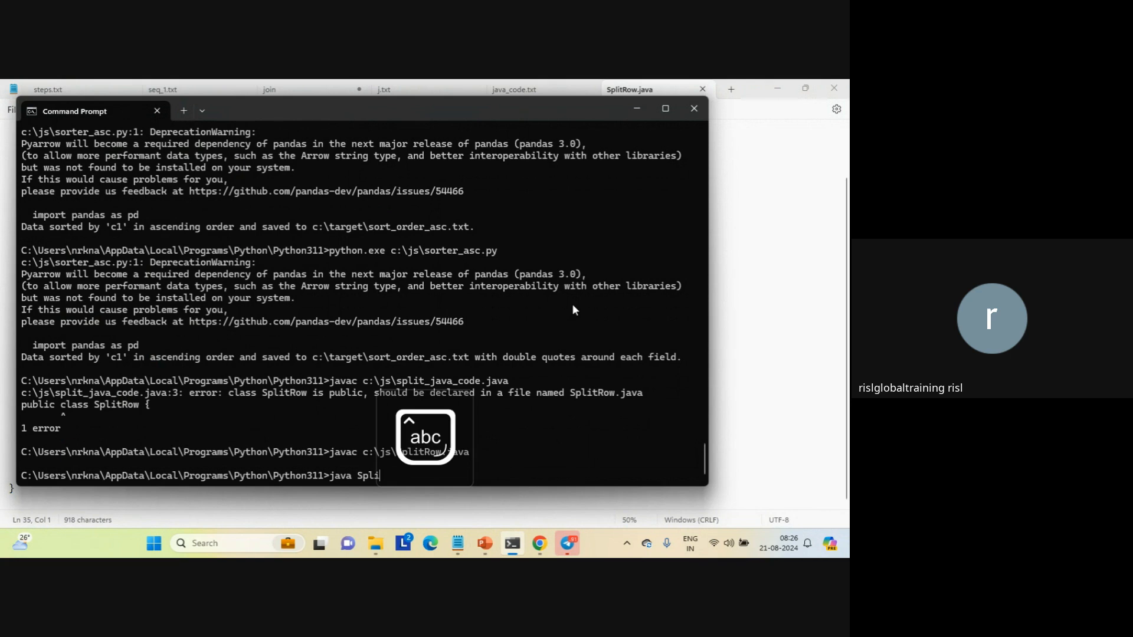
type("tRow")
key("Return")
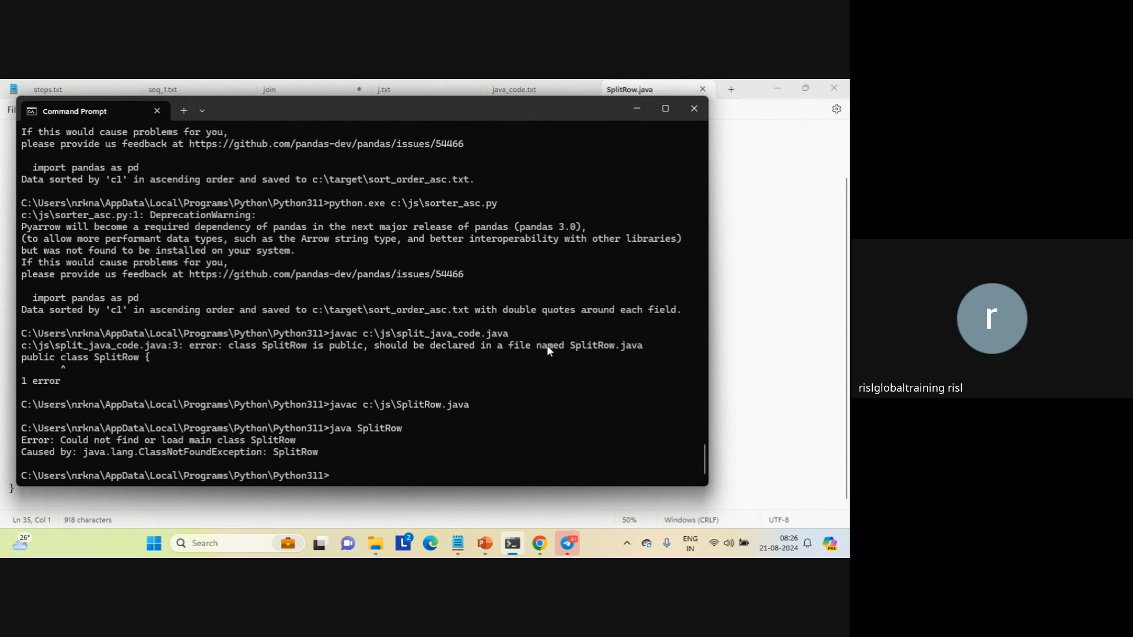
Try to run the compiled class by its full path with java c:\js\SplitRow, and repeat the attempt
key("Up")
key("Left")
type("c:\\js\\")
key("Return")
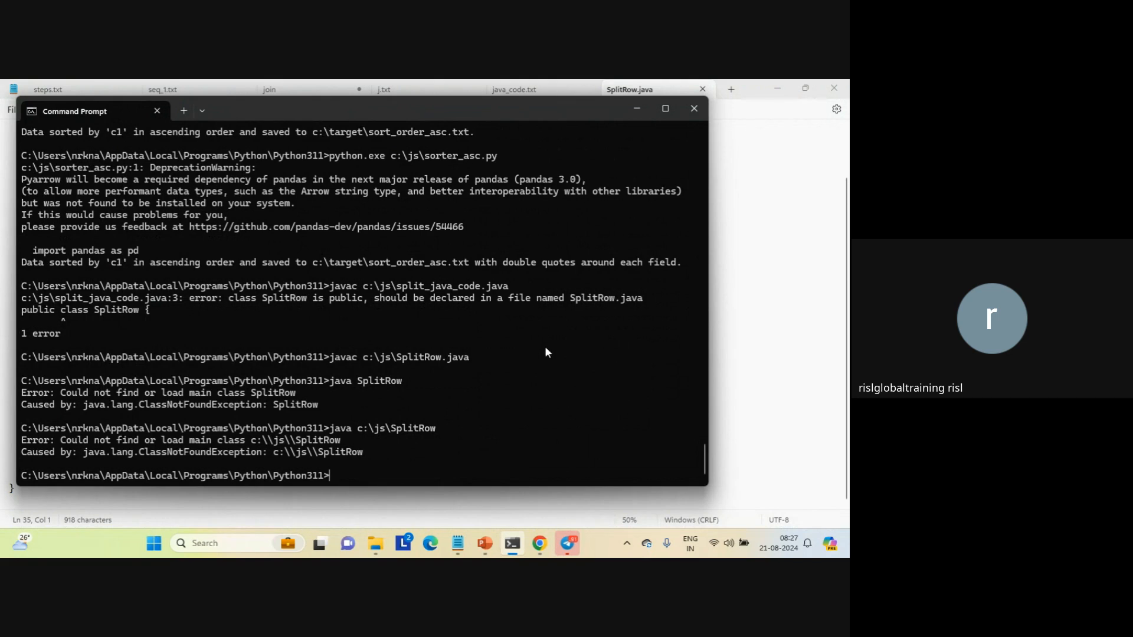
key("Up")
key("BackSpace")
key("BackSpace")
key("Tab")
key("BackSpace")
key("BackSpace")
key("BackSpace")
key("BackSpace")
key("BackSpace")
key("BackSpace")
key("Return")
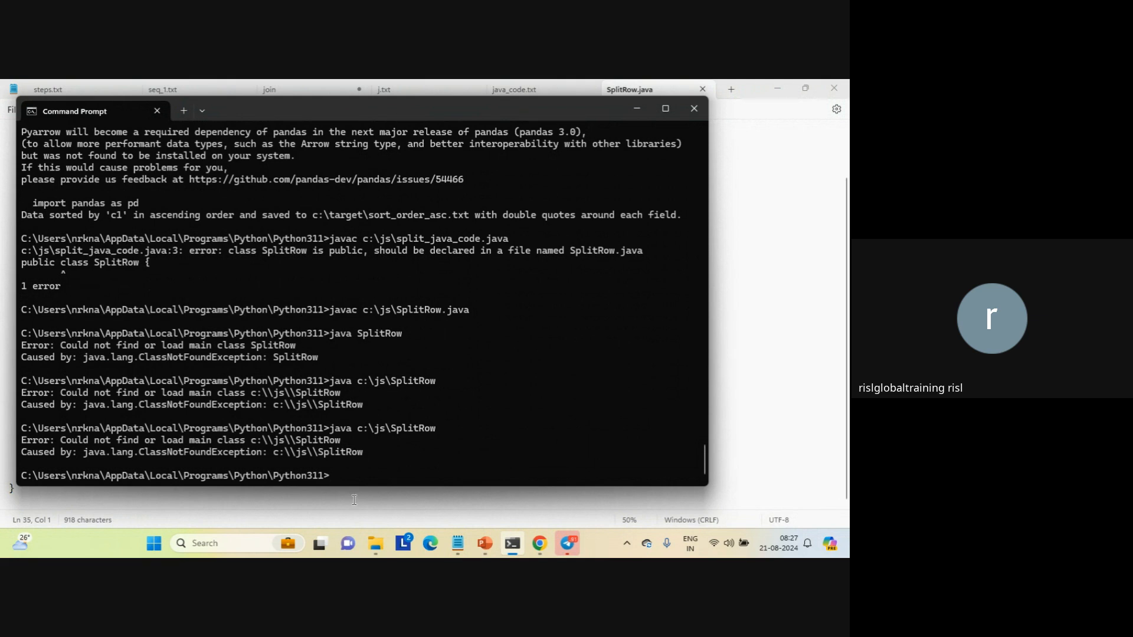
Switch to File Explorer, open the js folder and select the compiled SplitRow.class file
left_click(376, 543)
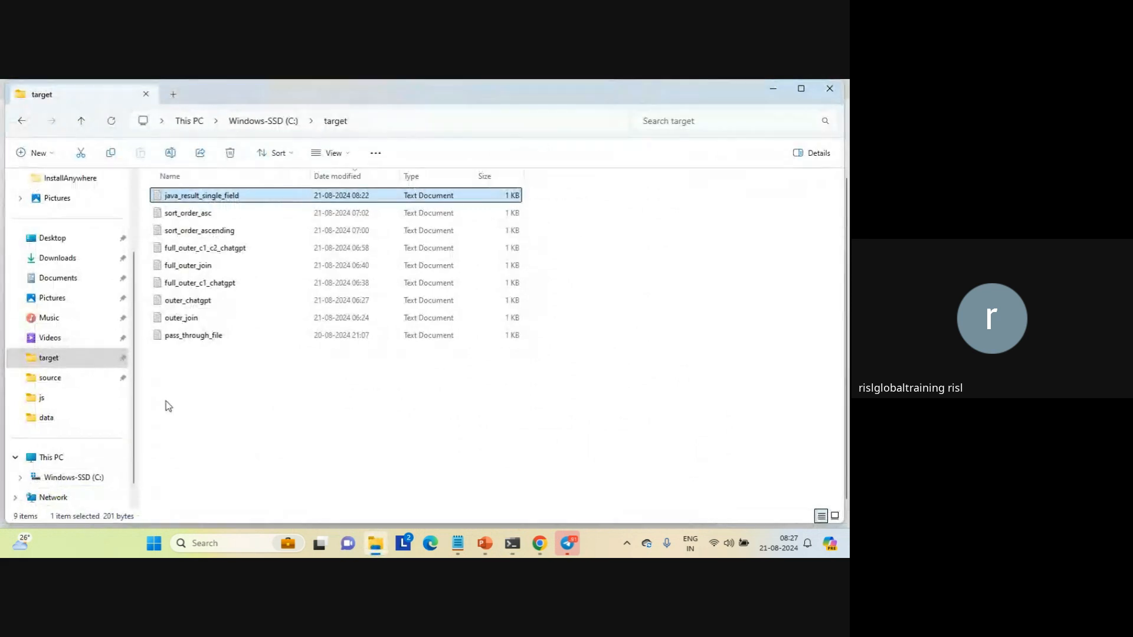
left_click(48, 398)
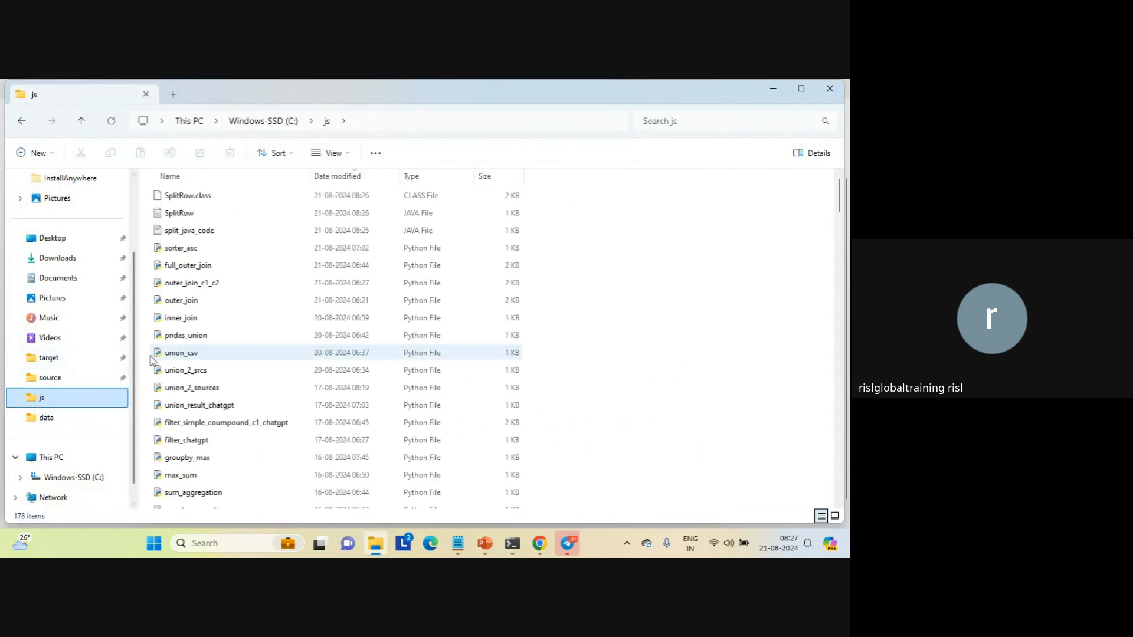
left_click(179, 197)
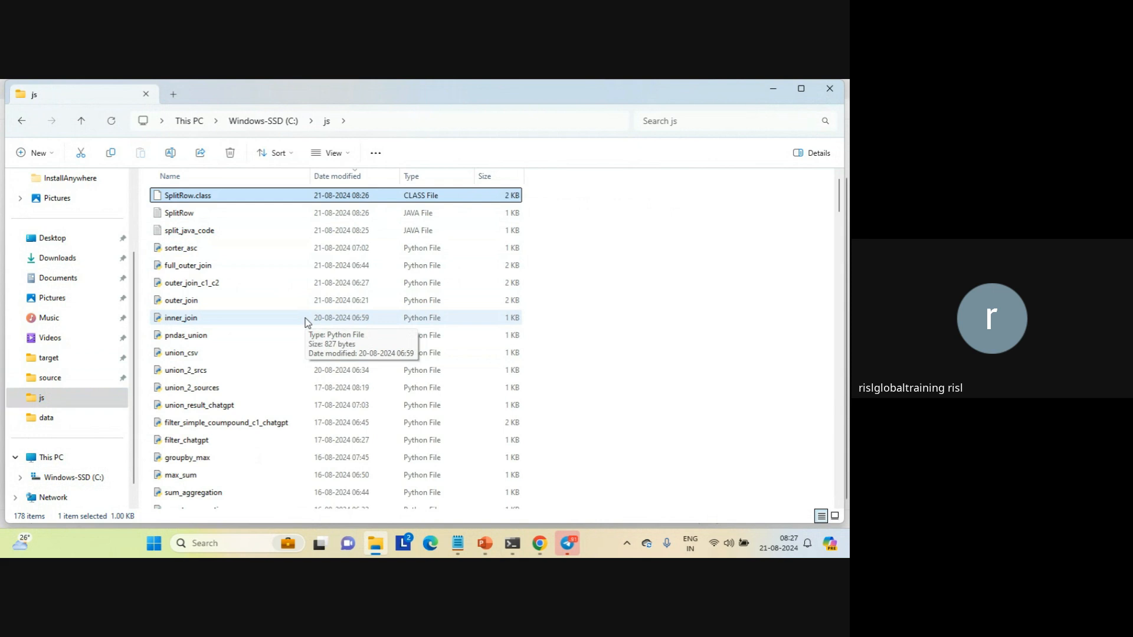
Open the SplitRow Java source from the js folder, review its code and class name, and return to File Explorer
double_click(183, 213)
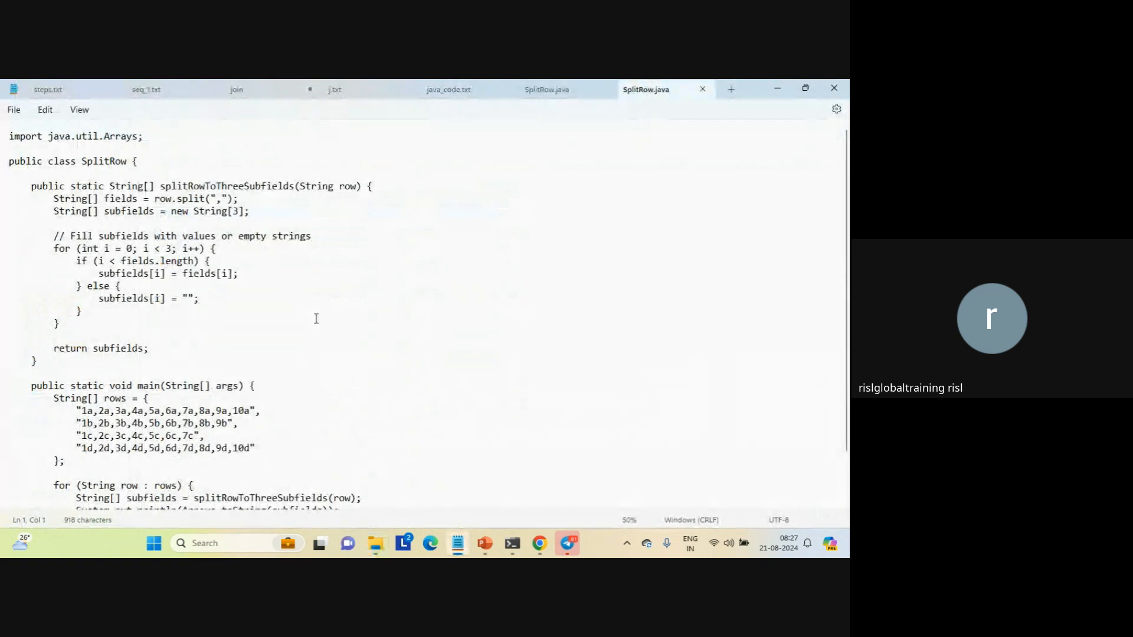
left_click(209, 313)
left_click(176, 349)
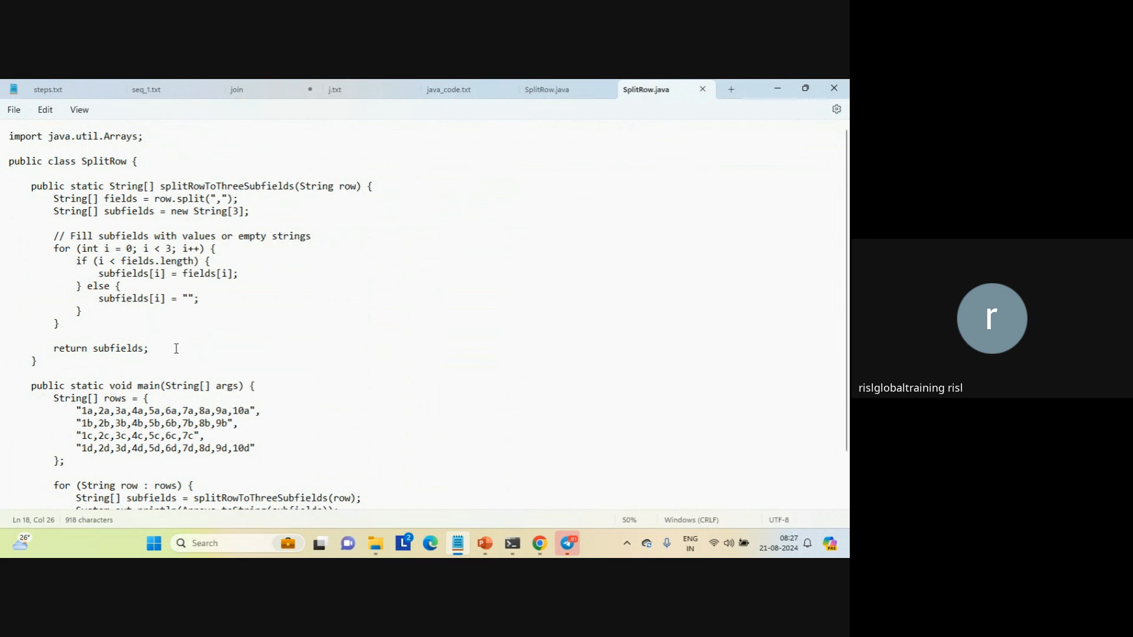
key("Down")
key("Down")
key("Down")
key("Down")
key("Down")
key("Down")
key("Down")
key("Down")
key("Down")
key("Down")
key("Down")
key("Down")
key("Down")
key("Down")
key("Down")
key("Down")
key("Down")
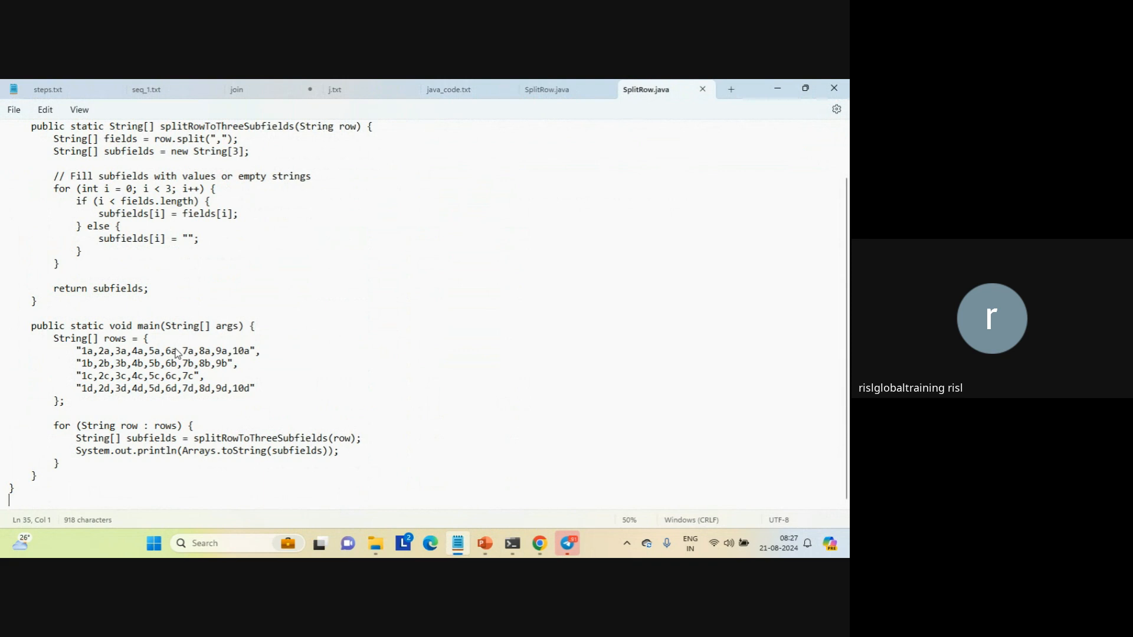
key("Up")
key("Up")
key("Up")
key("Up")
key("Up")
key("Up")
key("Up")
key("Up")
key("Up")
key("Up")
key("Up")
key("Up")
key("Up")
key("Up")
key("Up")
key("Up")
key("Up")
key("Up")
key("Up")
key("Up")
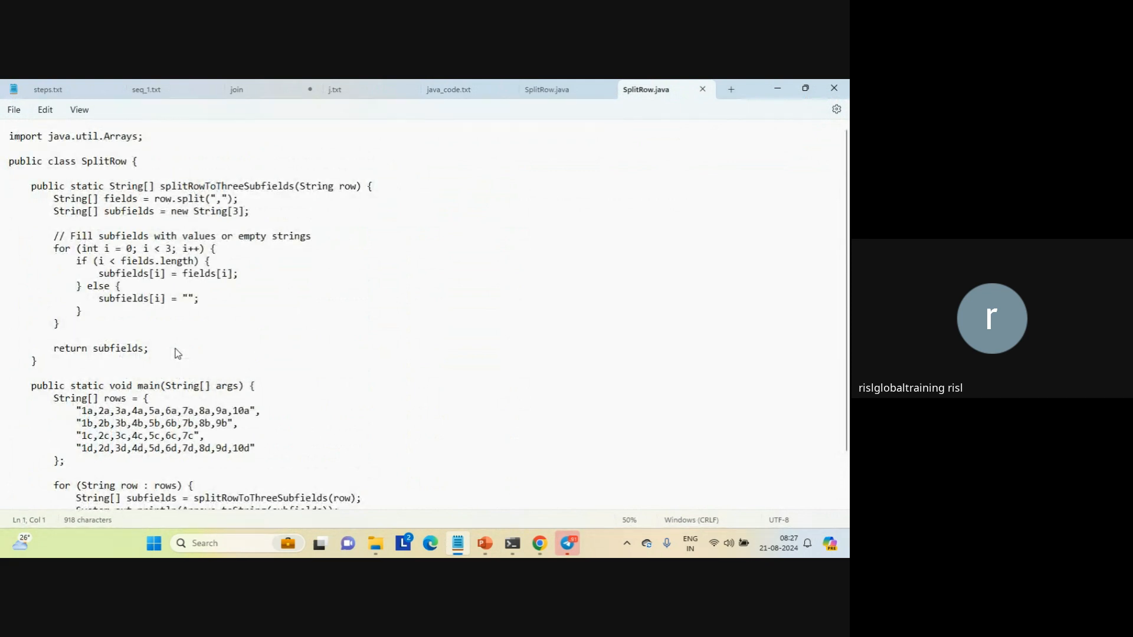
double_click(108, 163)
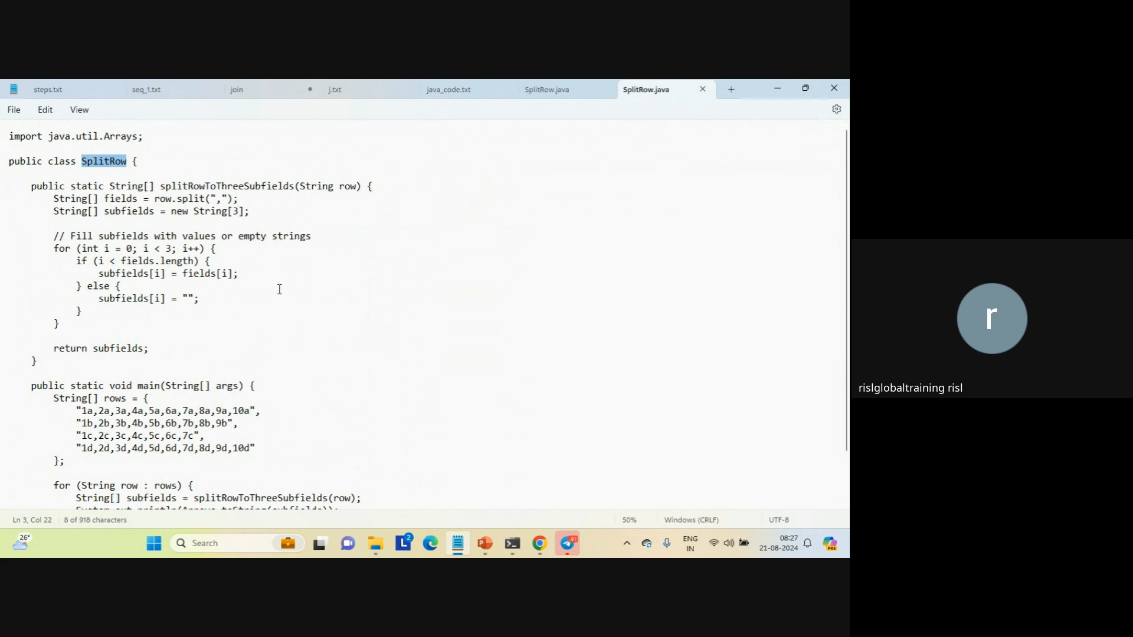
key("alt+Tab")
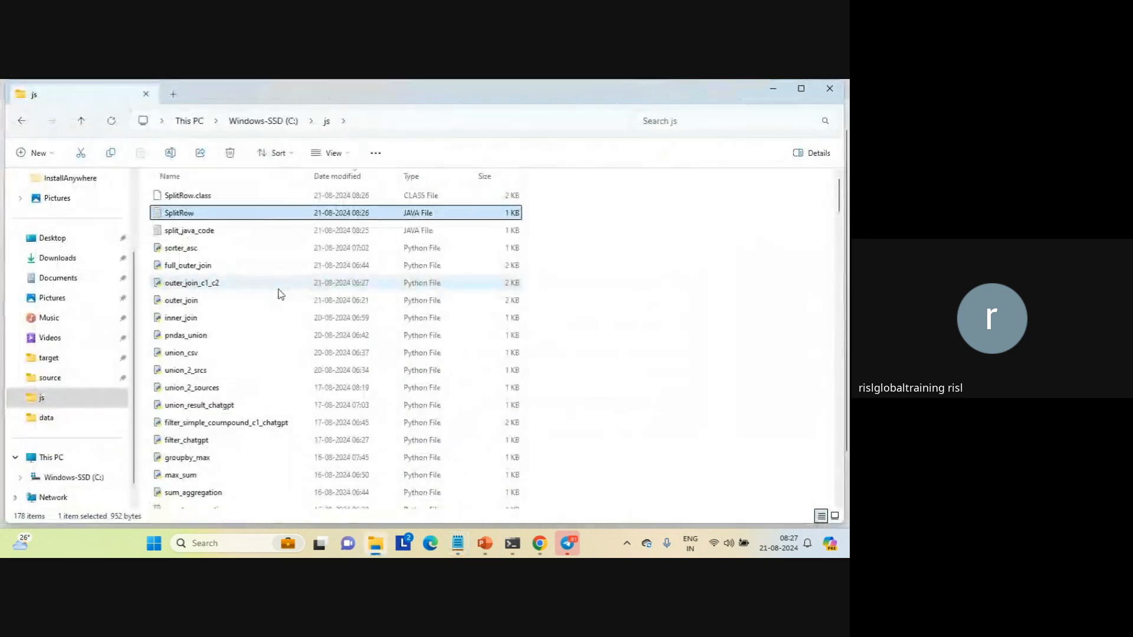
Switch to Command Prompt and change the working directory to the drive root and into the js folder
mouse_move(511, 540)
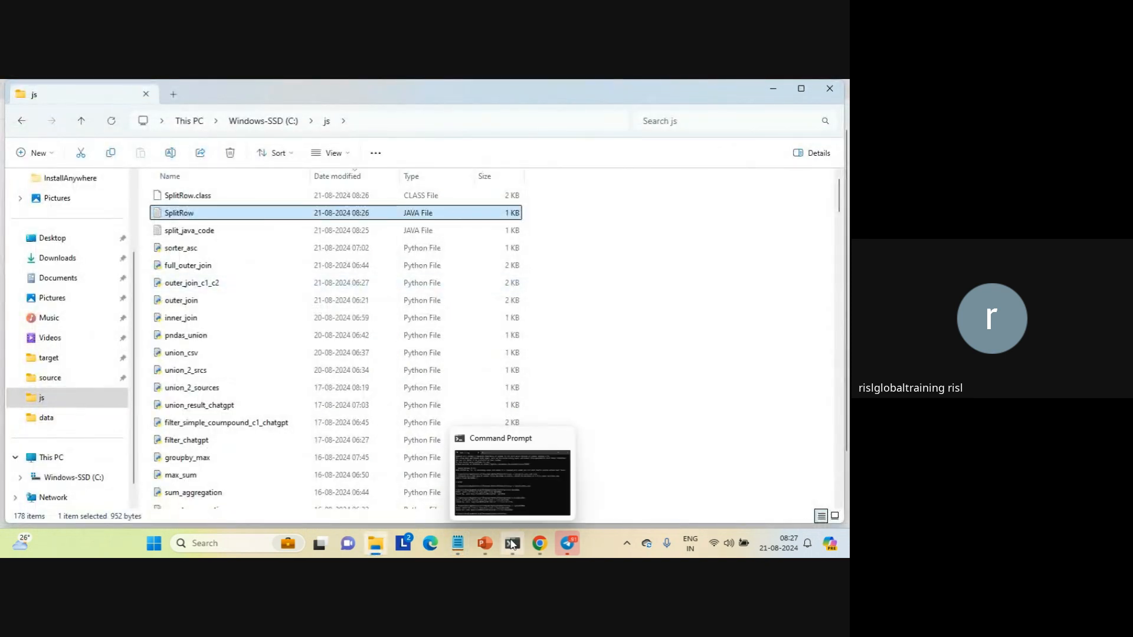
left_click(493, 493)
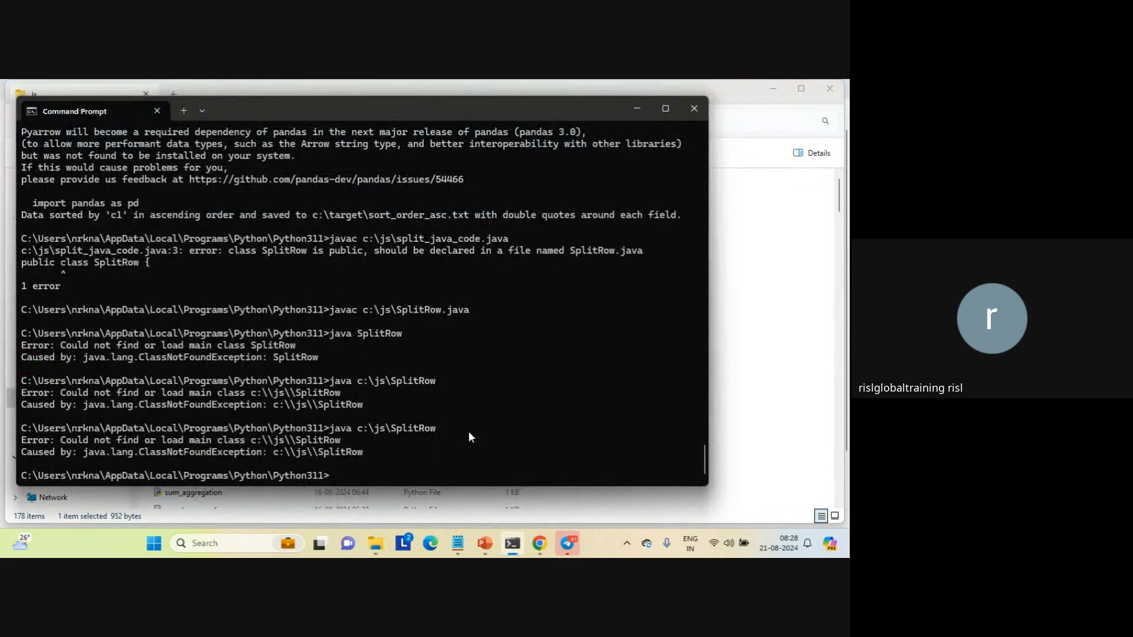
type("cd \\")
key("Return")
type("cd ")
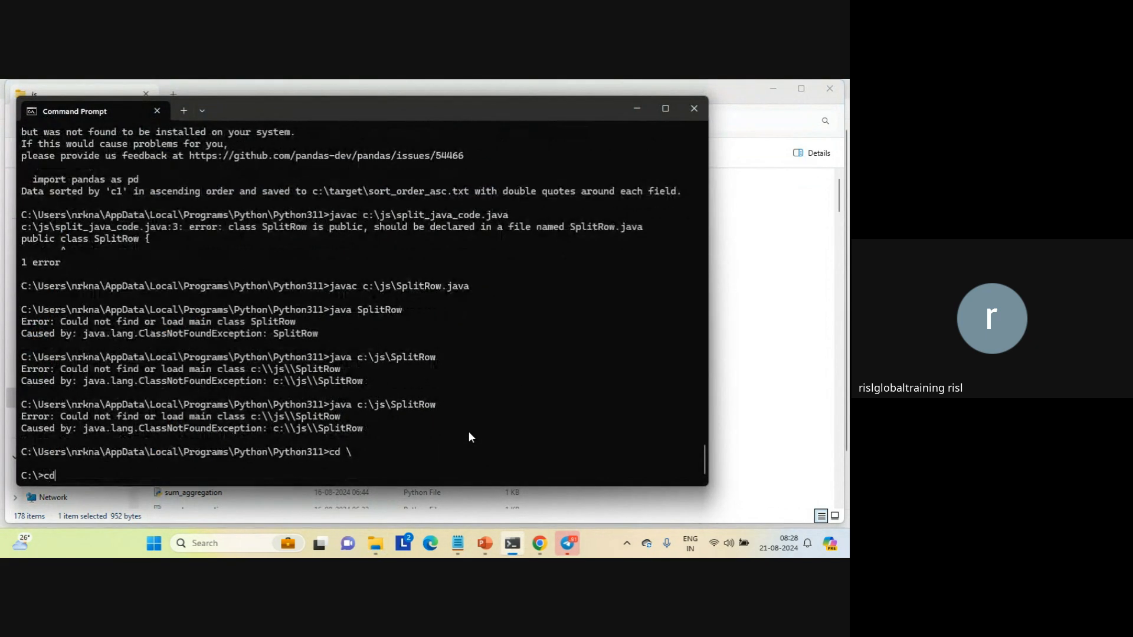
type("js")
key("Return")
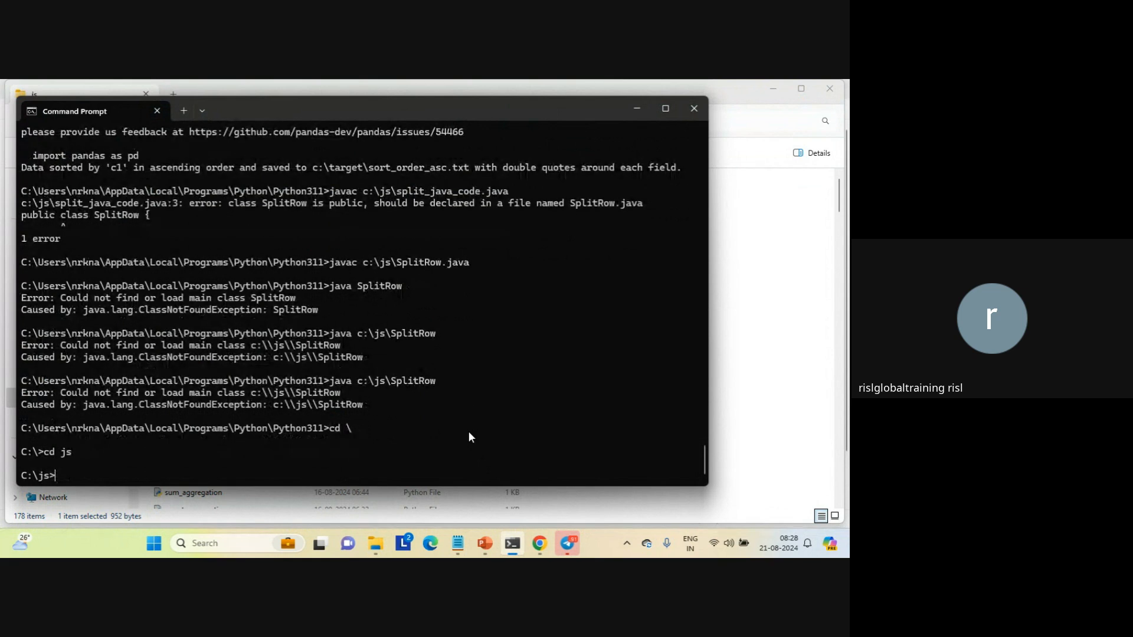
Run the compiled class from the js folder with java SplitRow
type("java")
key("Caps_Lock")
type("S")
key("Caps_Lock")
type("pl")
key("Tab")
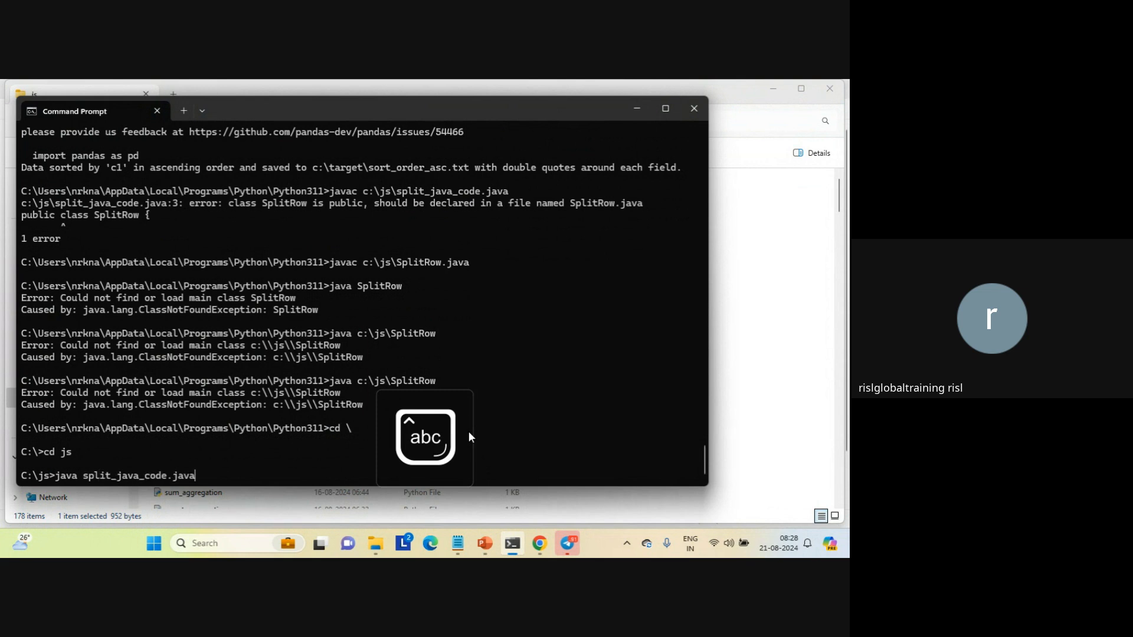
key("Tab")
key("BackSpace")
key("BackSpace")
key("BackSpace")
key("BackSpace")
key("BackSpace")
key("BackSpace")
key("Return")
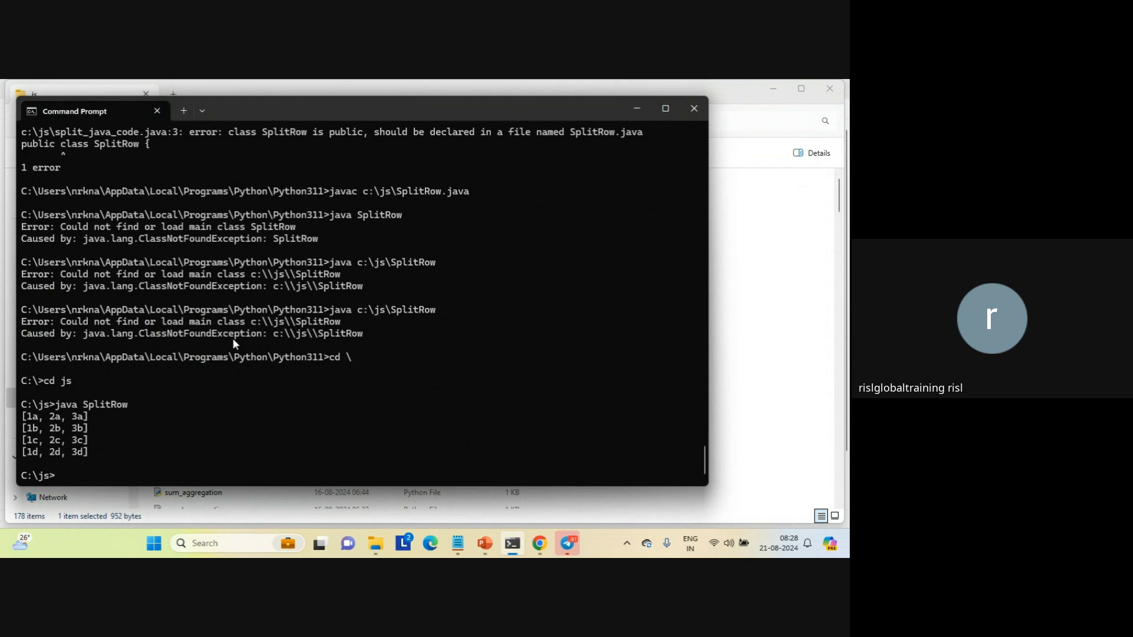
Highlight the program's printed output rows, clear the selection, and switch to the ChatGPT conversation in Chrome to view its expected output
left_click_drag(23, 413, 97, 449)
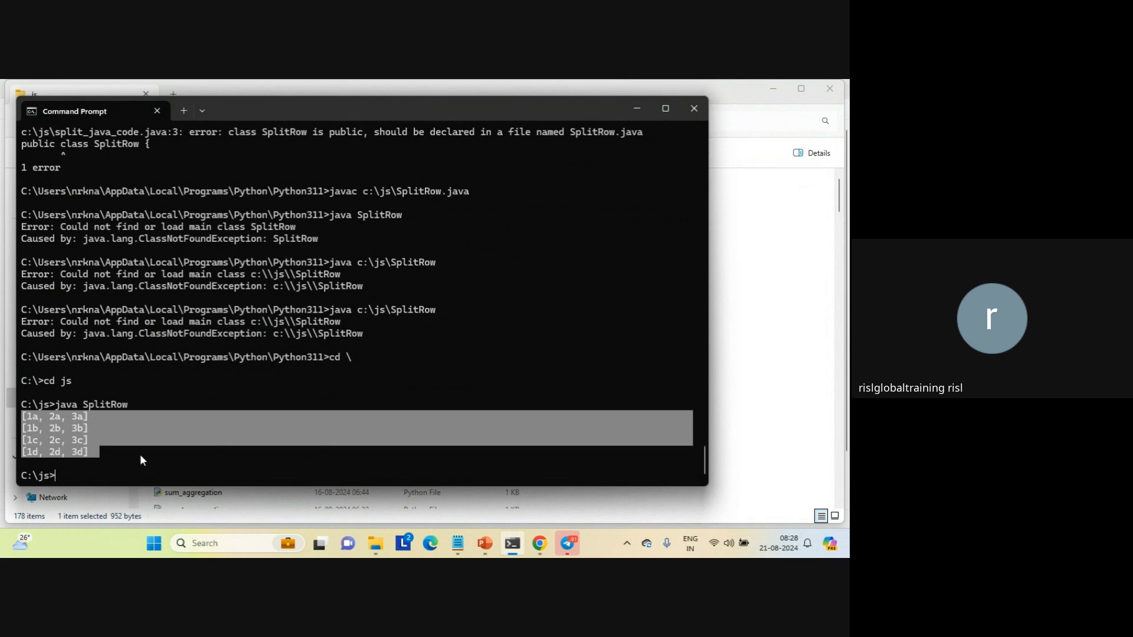
mouse_move(535, 550)
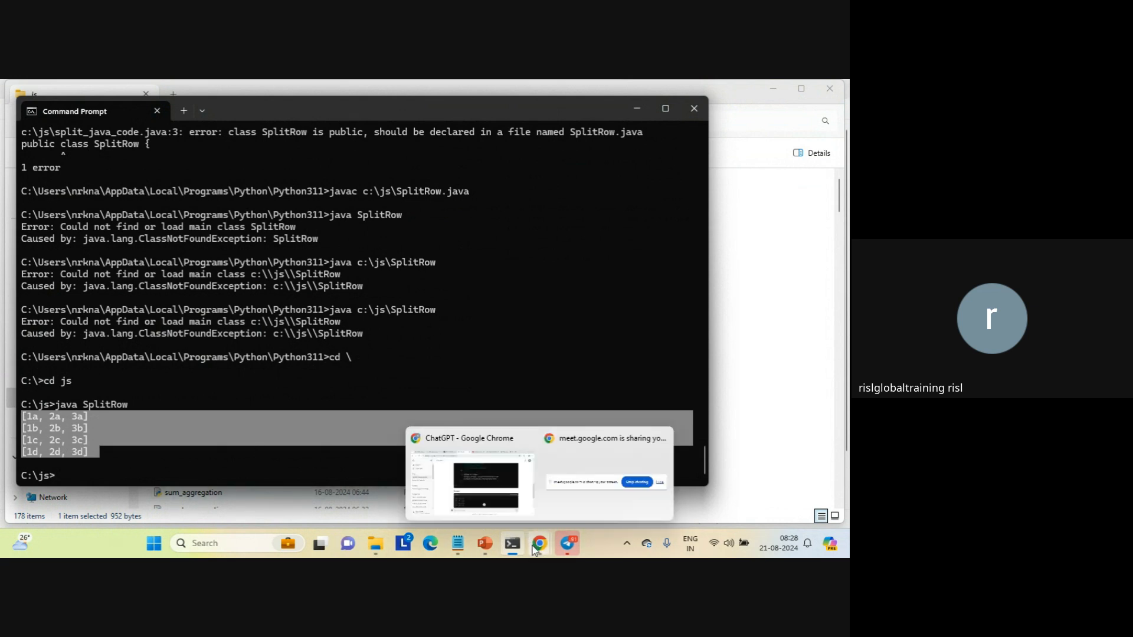
left_click(510, 372)
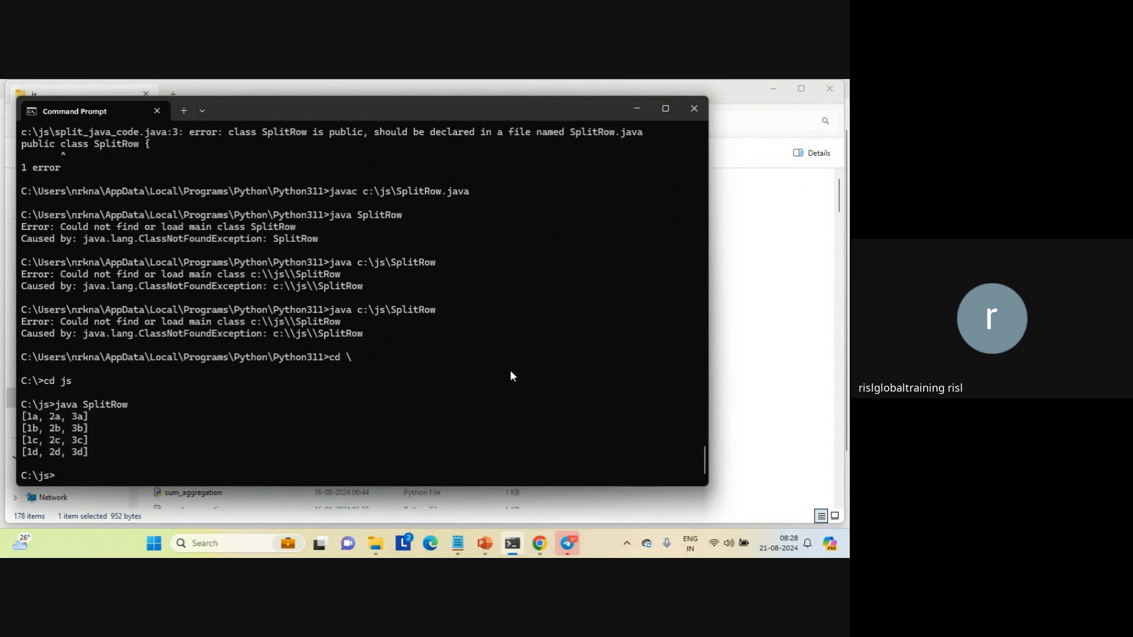
left_click(734, 403)
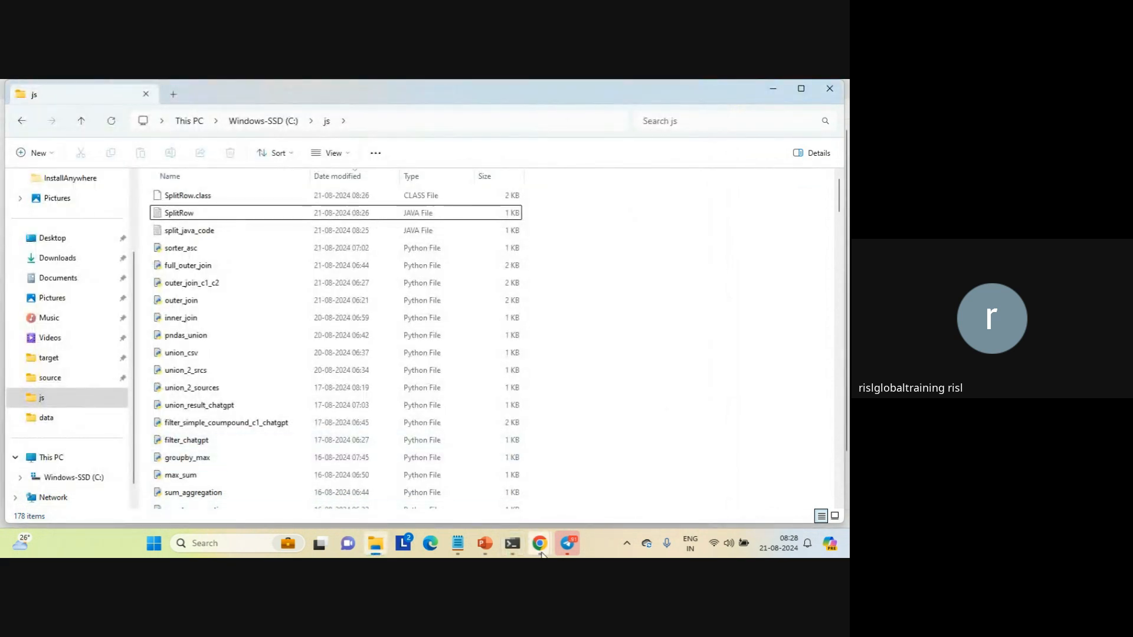
mouse_move(541, 553)
left_click(480, 471)
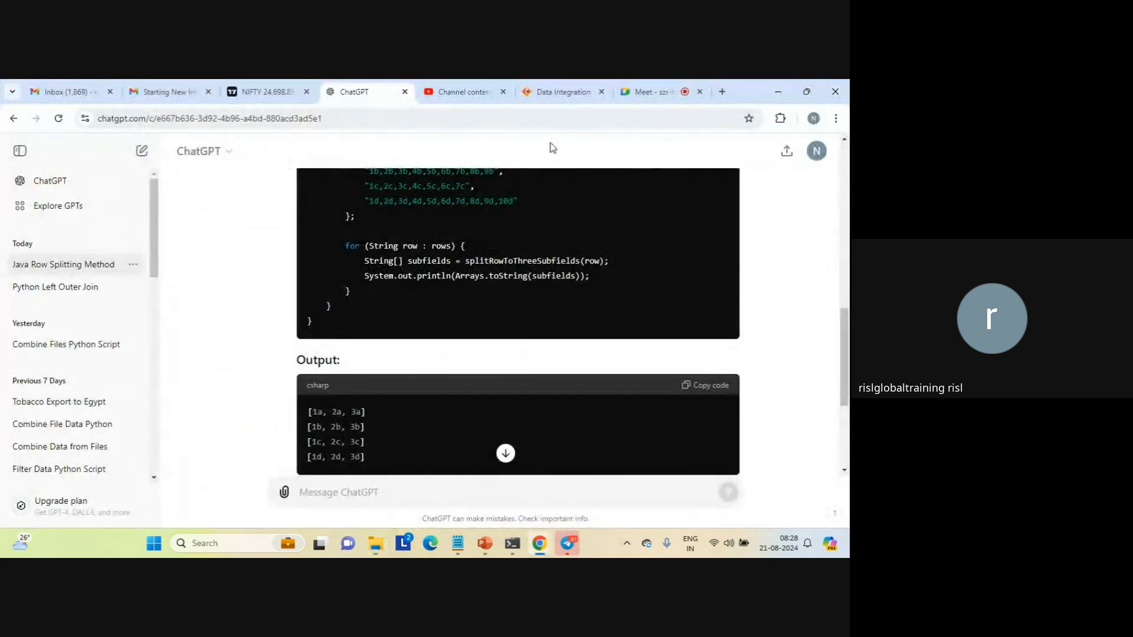
Switch to the Google Meet session and leave the call without ending it for everyone
left_click(648, 95)
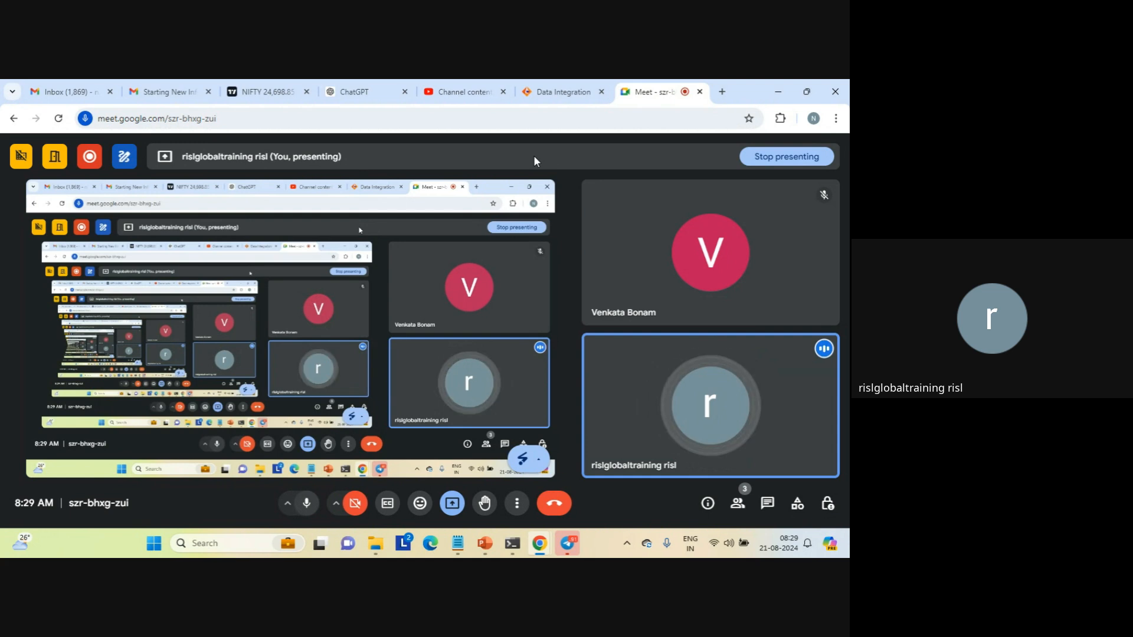
left_click(555, 504)
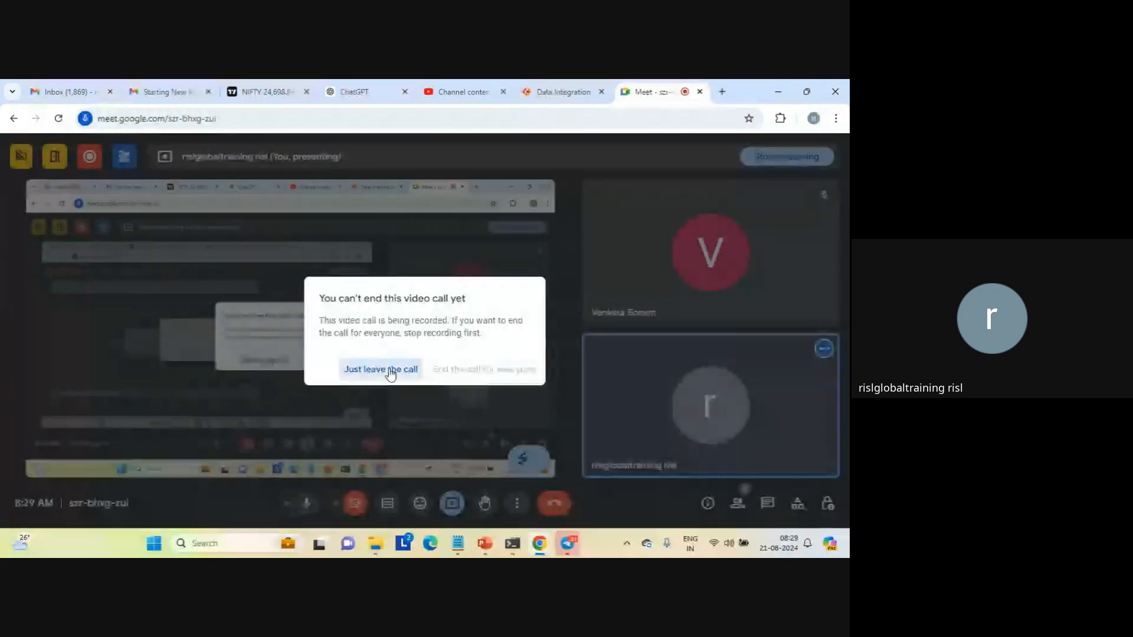
left_click(390, 371)
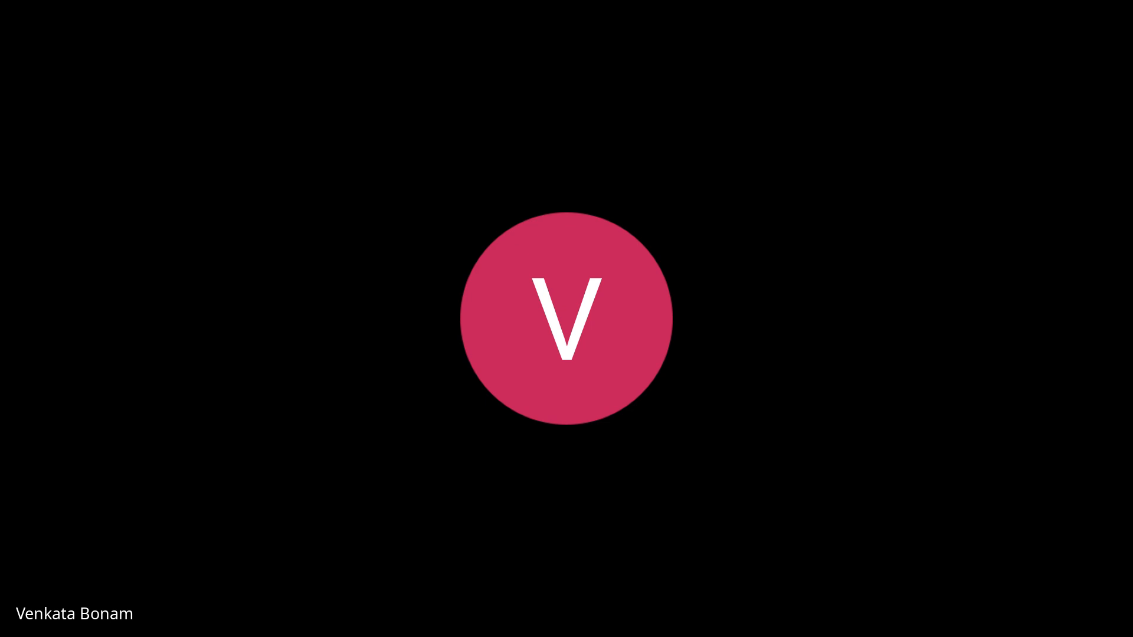